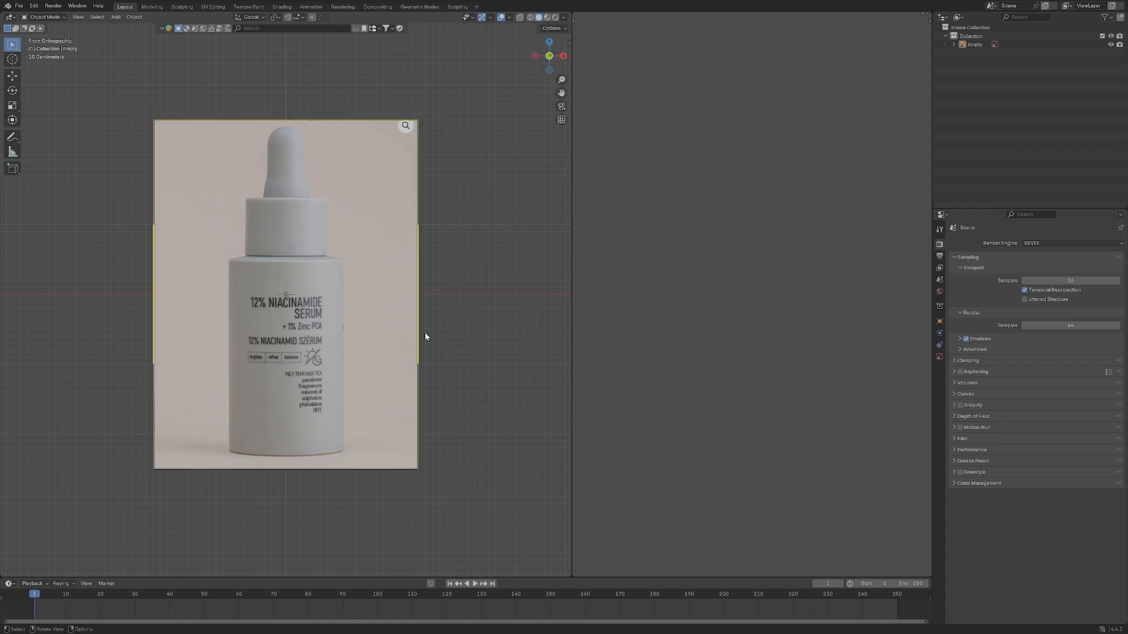
Add a cylinder mesh and lower it about 0.9 m along Z onto the bottle body in the reference image.
key(shift+a)
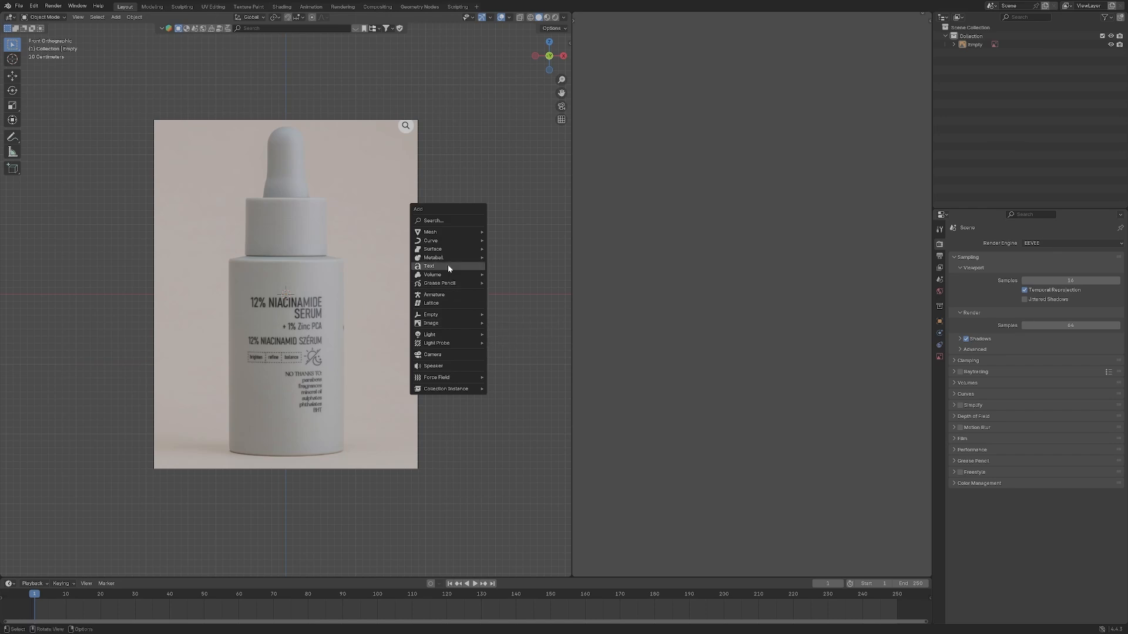
mouse_move(446, 233)
click(510, 274)
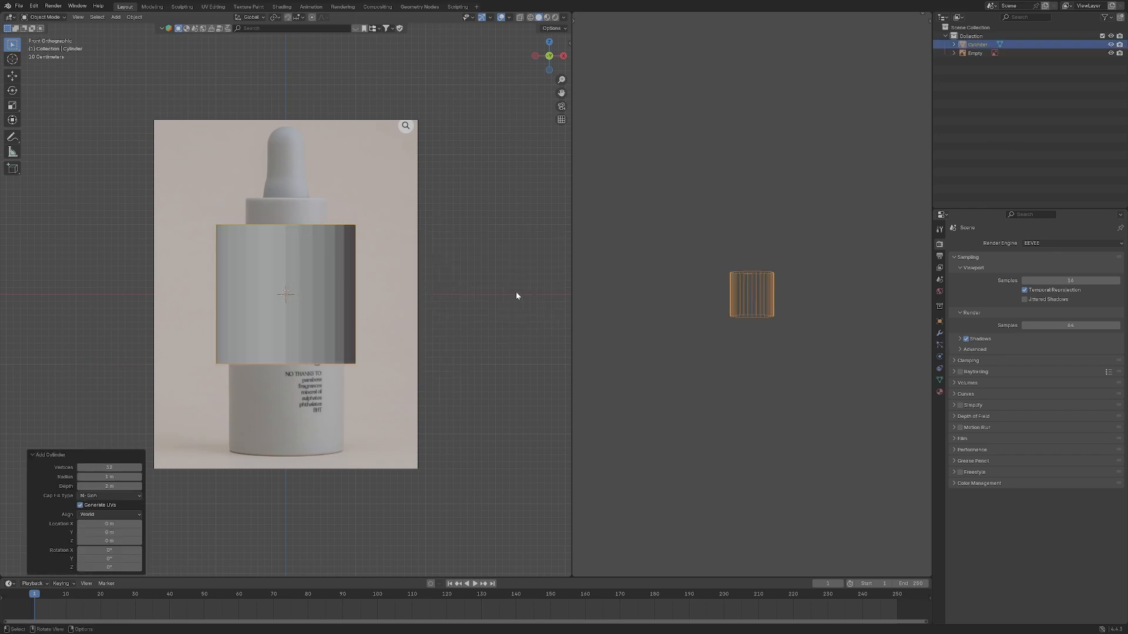
key(g)
key(z)
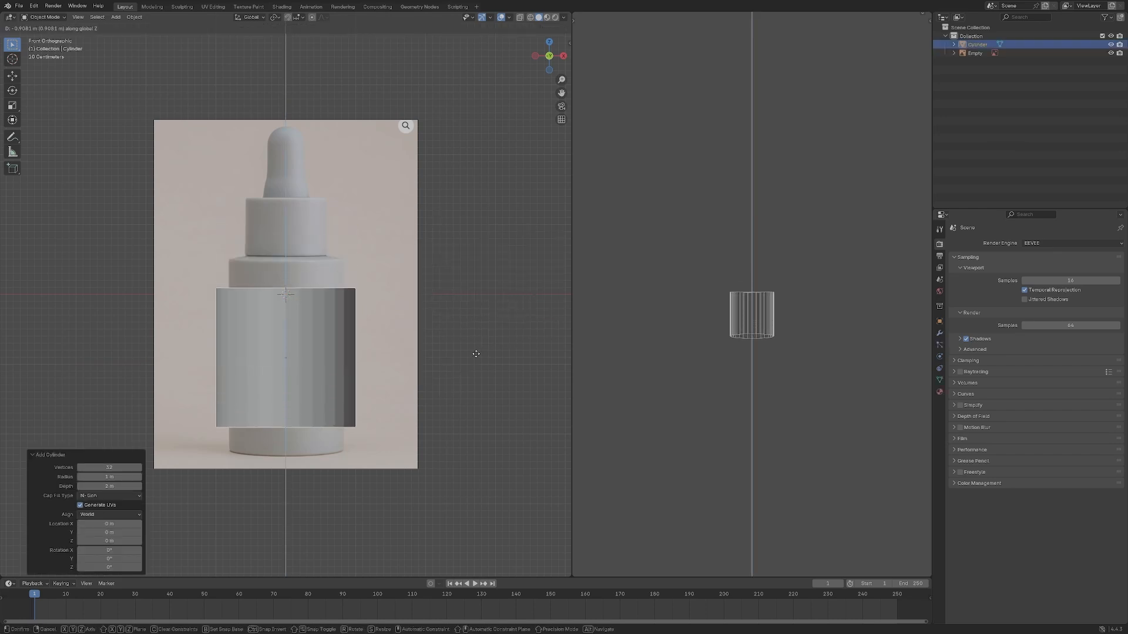
click(475, 354)
Scale the cylinder down uniformly to about 0.83 to match the width of the reference bottle's body.
key(s)
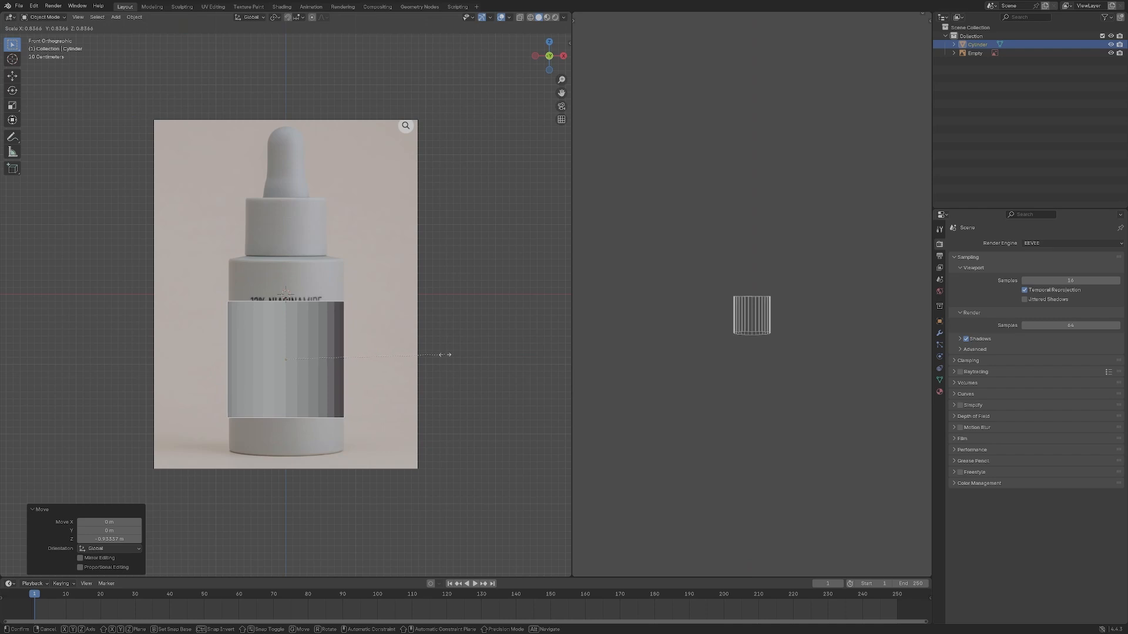
click(445, 354)
key(Tab)
key(Tab)
Stretch the cylinder along Z and shift it vertically so it spans the height of the bottle body.
scroll(294, 315, up, 1)
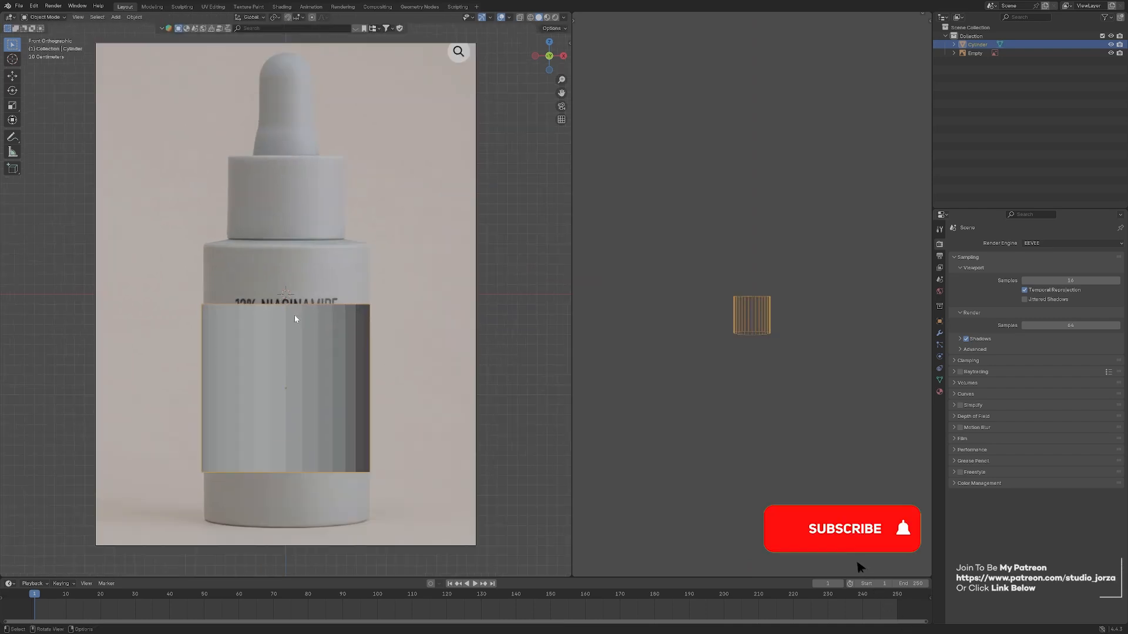
key(s)
key(z)
click(339, 297)
key(g)
key(z)
click(348, 294)
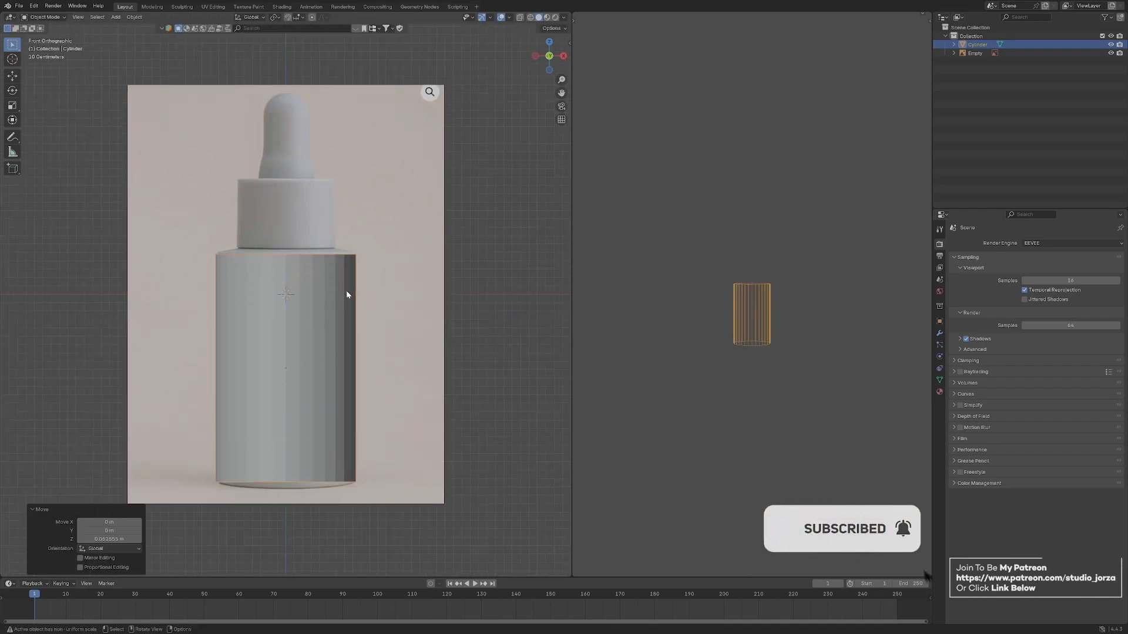
Fine-tune the cylinder to the body's outline with small Z stretches and a uniform scale of about 0.98.
key(s)
key(z)
click(347, 291)
key(s)
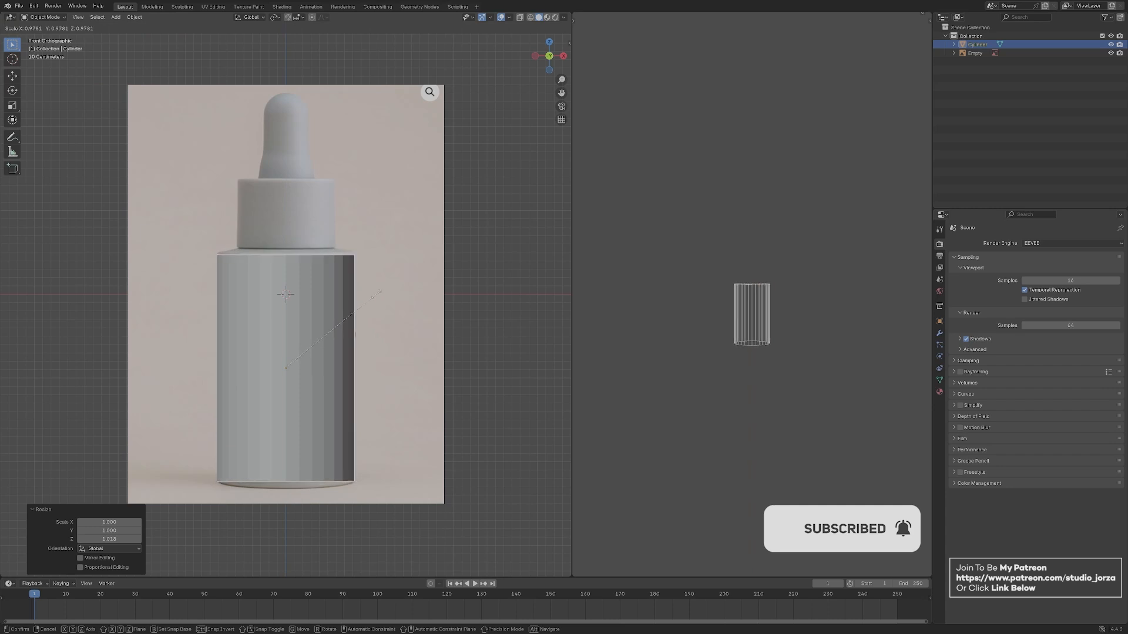
click(376, 298)
key(s)
key(z)
click(382, 295)
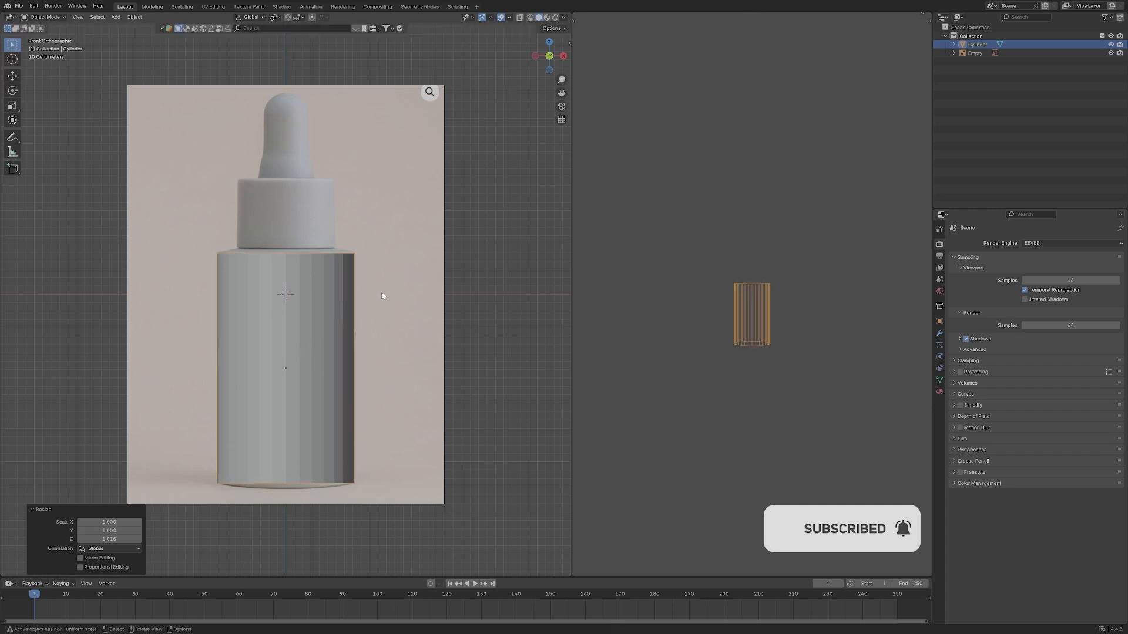
Inset the cylinder's top face slightly to start the bottle's shoulder.
scroll(374, 331, down, 1)
key(grave)
click(402, 315)
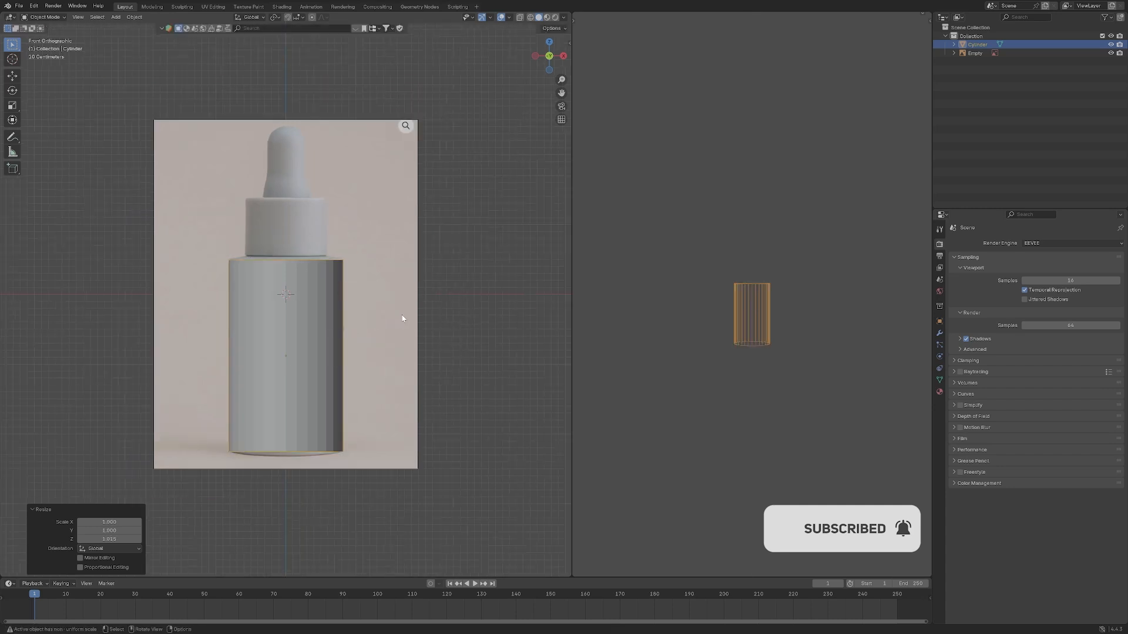
middle_drag(352, 298, 268, 247)
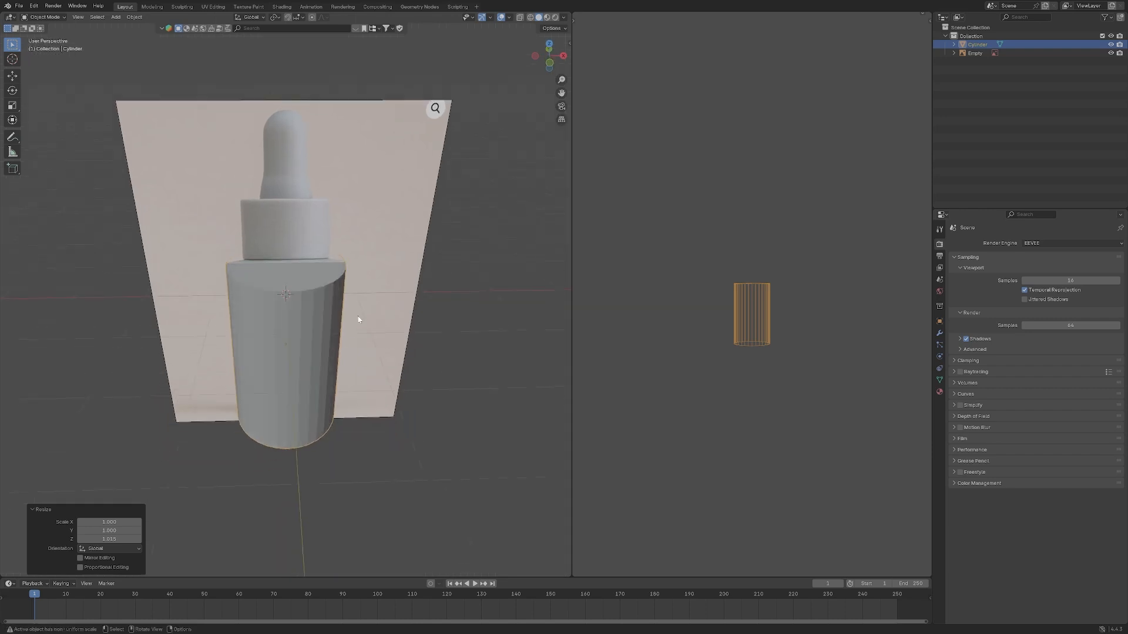
key(Tab)
click(287, 285)
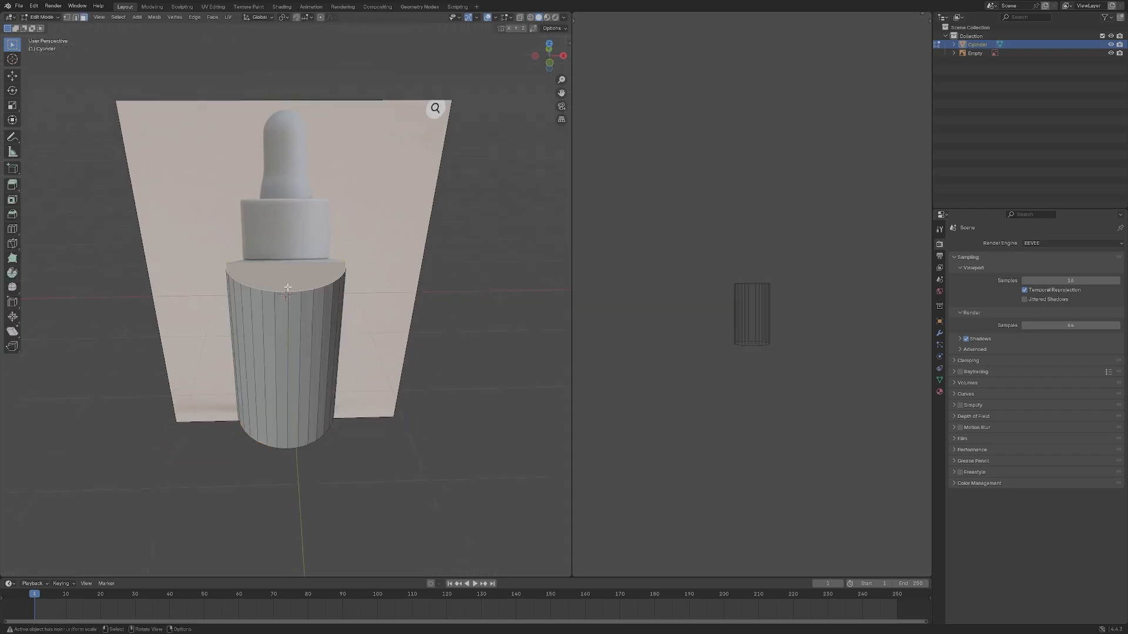
key(grave)
click(347, 256)
key(KP_Decimal)
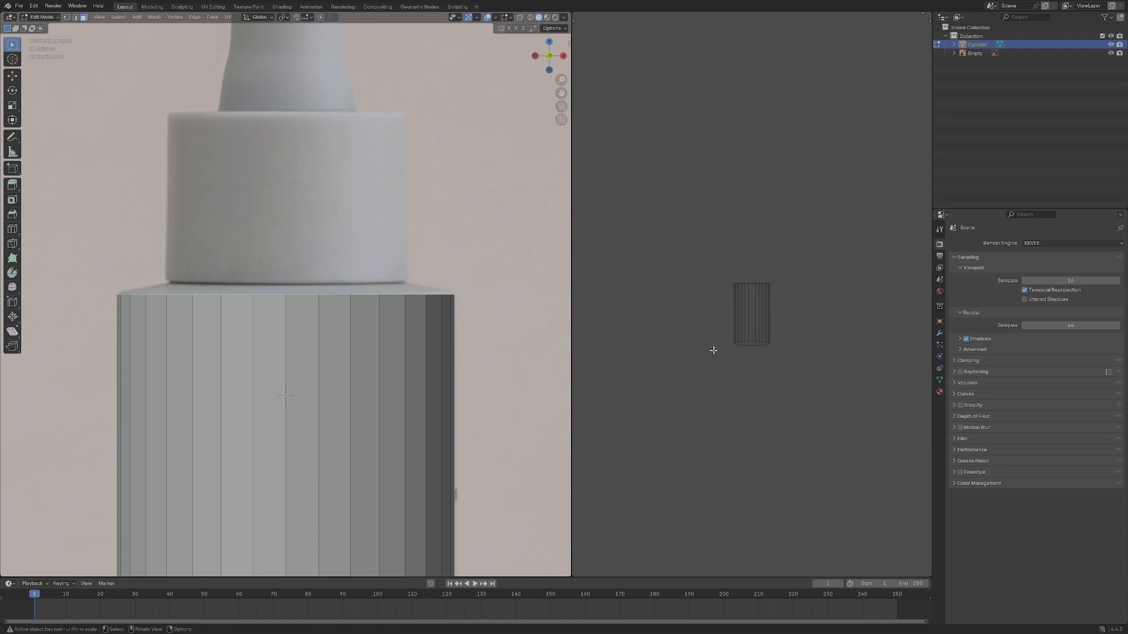
key(i)
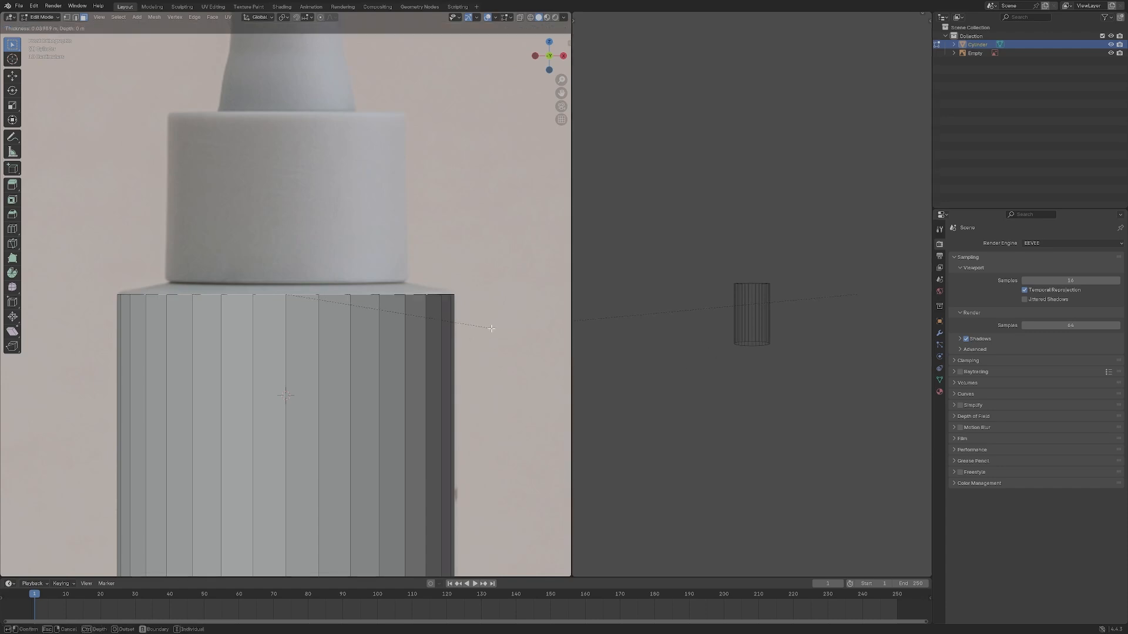
click(478, 322)
Raise the inset top face slightly along Z and scale it to about 0.84 to form the sloped shoulder.
key(g)
key(z)
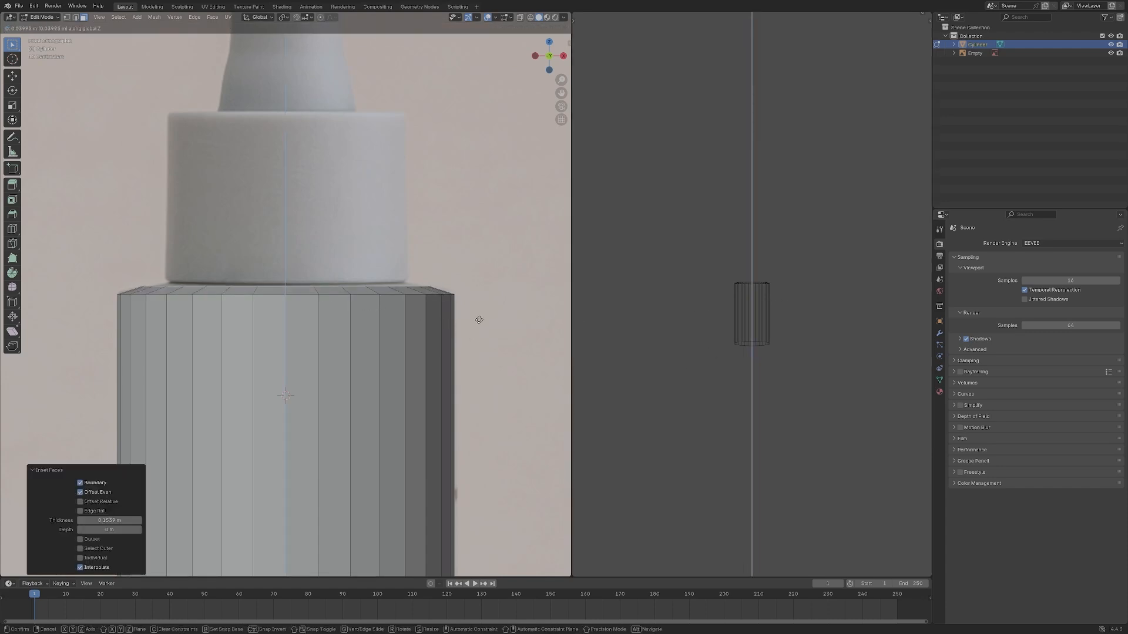
click(478, 318)
key(s)
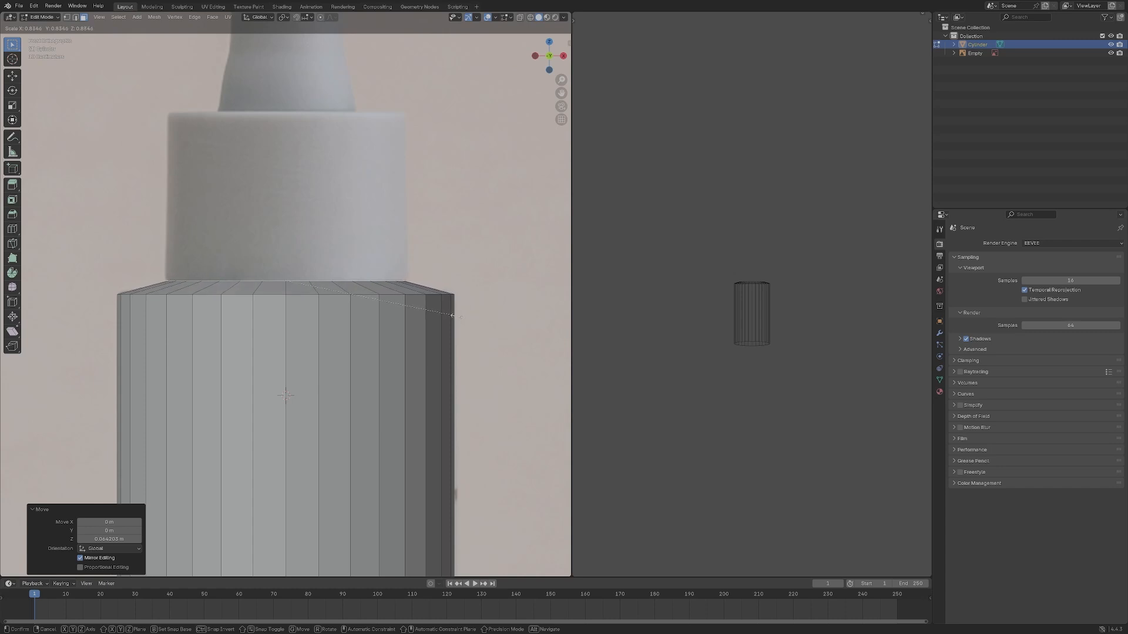
click(452, 316)
Inset the shoulder's top face by about 0.1 m and extrude it up about 0.64 m to form the neck.
key(grave)
click(481, 286)
key(i)
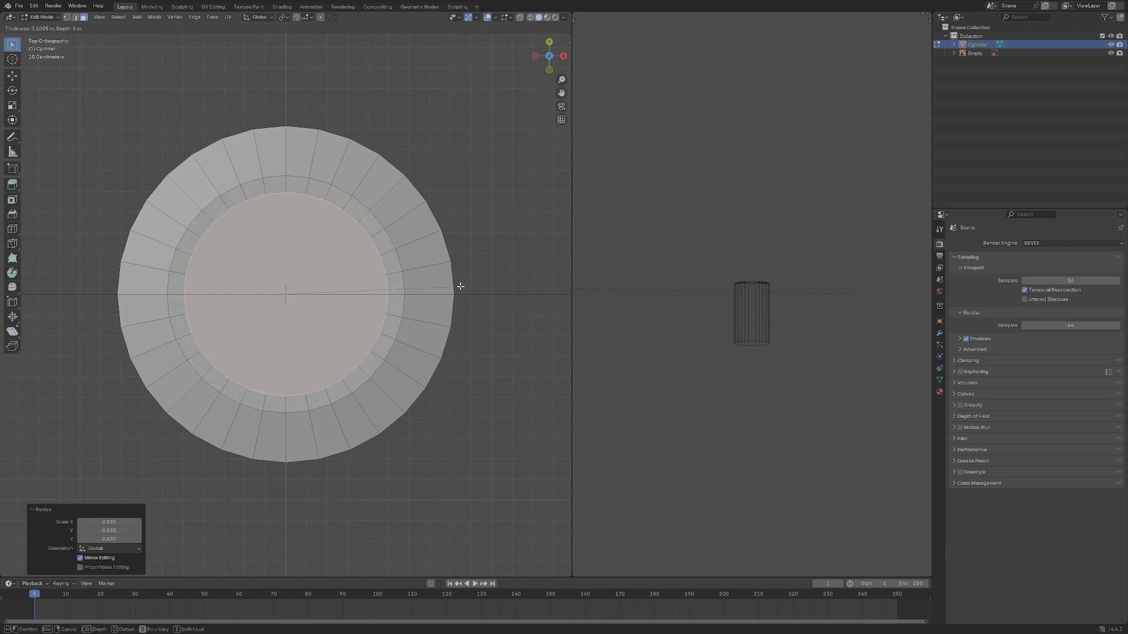
click(459, 287)
key(grave)
click(415, 249)
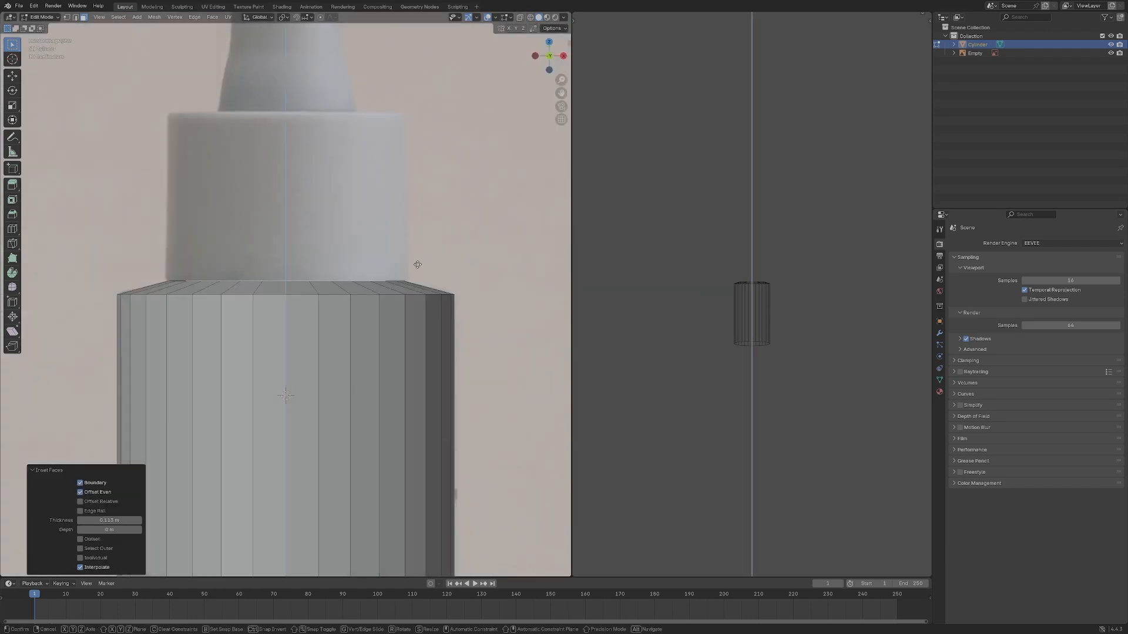
key(e)
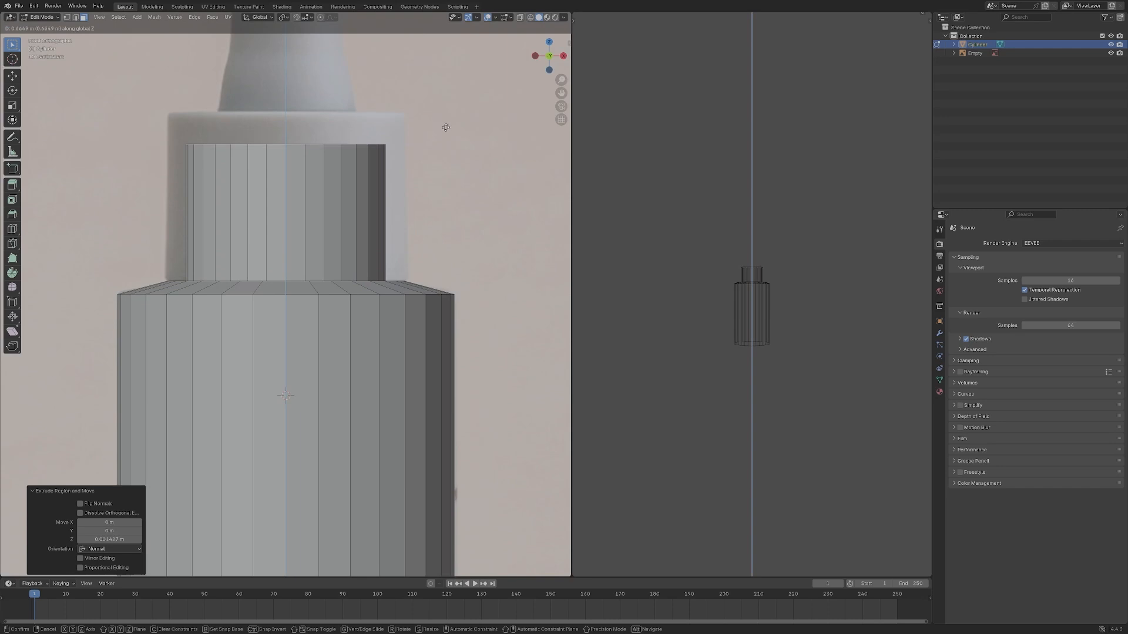
click(444, 130)
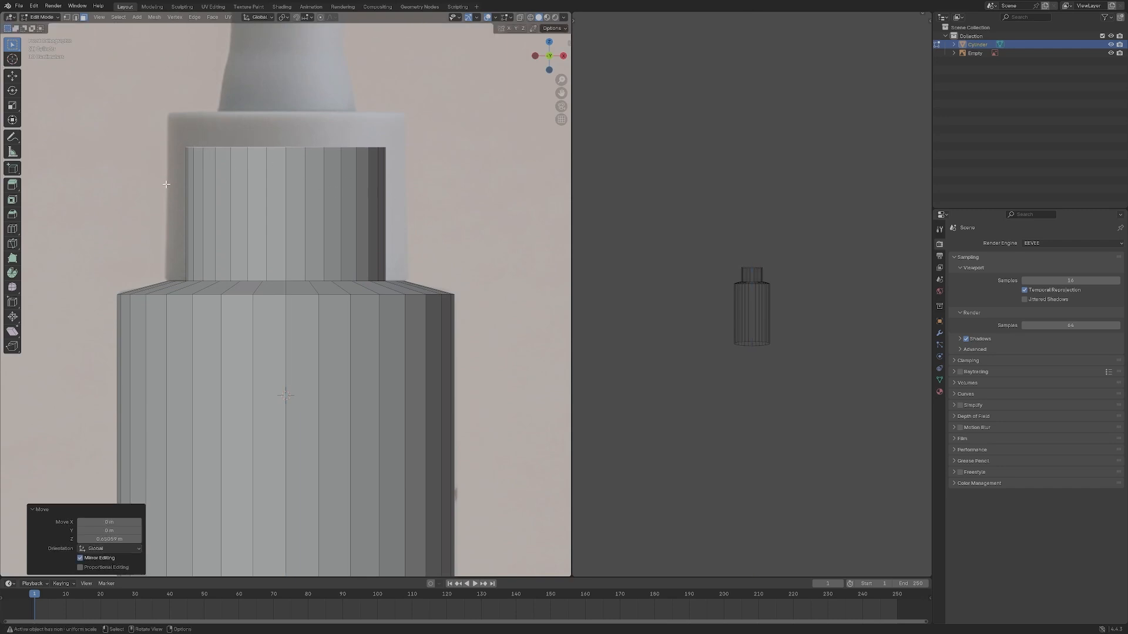
key(Tab)
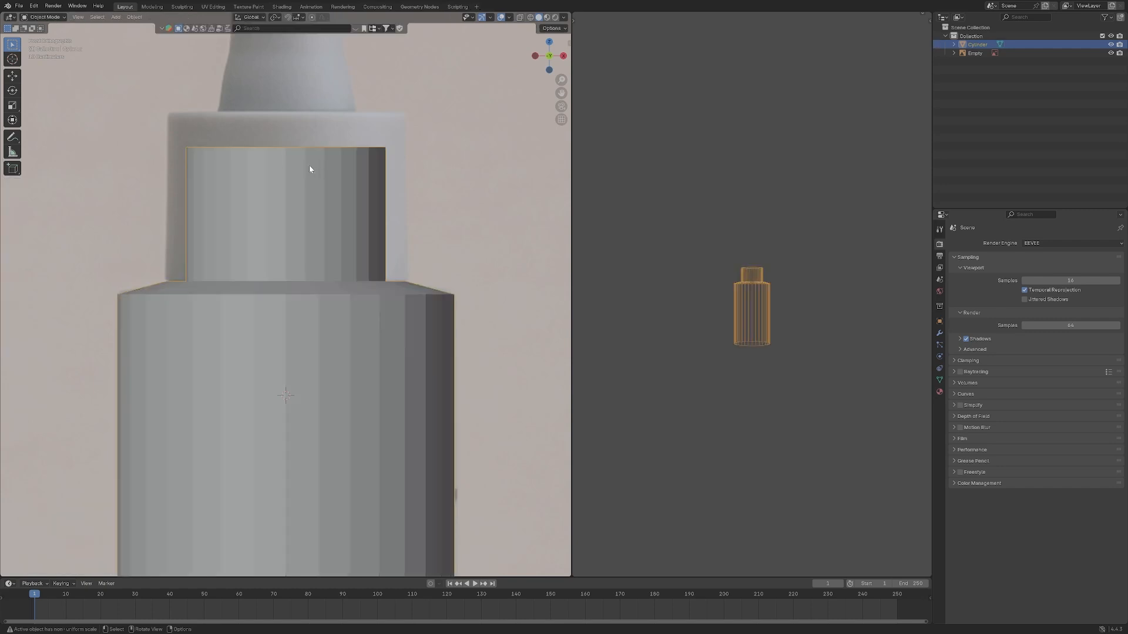
Inset the bottle's bottom face by about 0.13 m to leave a rim around the base.
middle_drag(309, 165, 285, 167)
key(KP_1)
key(KP_Decimal)
scroll(312, 181, down, 3)
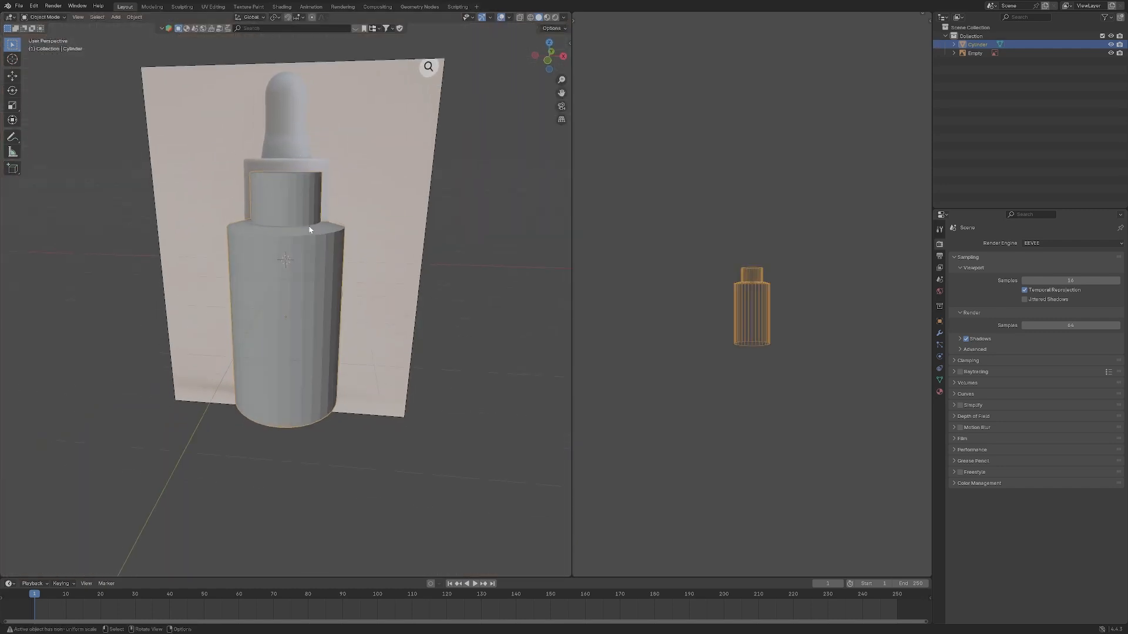
key(KP_1)
scroll(337, 247, up, 3)
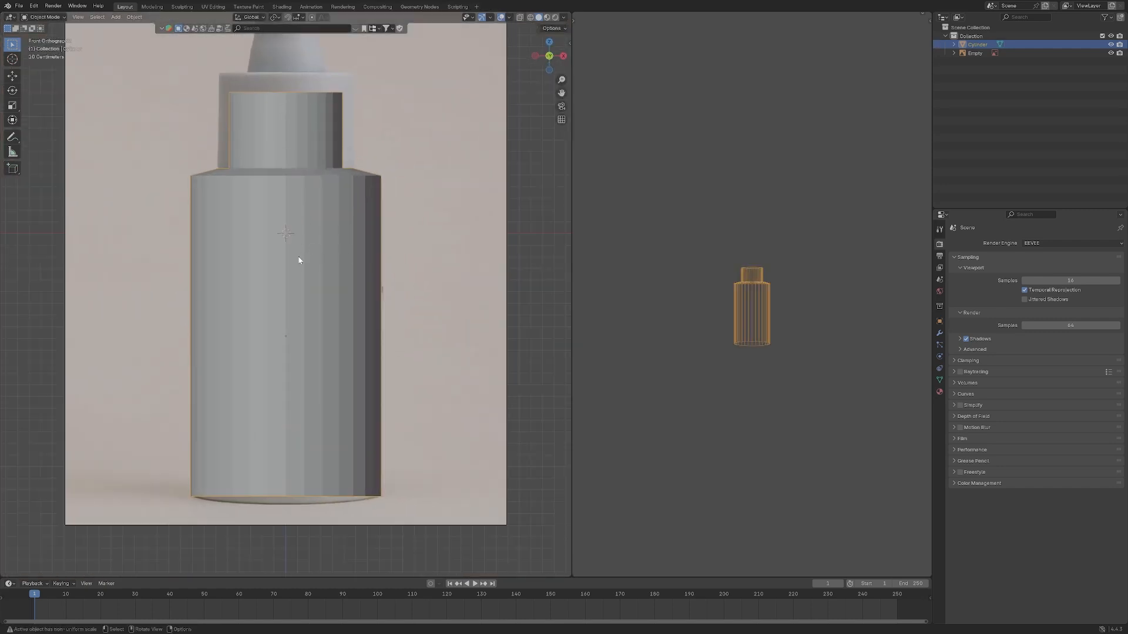
scroll(297, 335, down, 4)
key(Tab)
key(ctrl+KP_1)
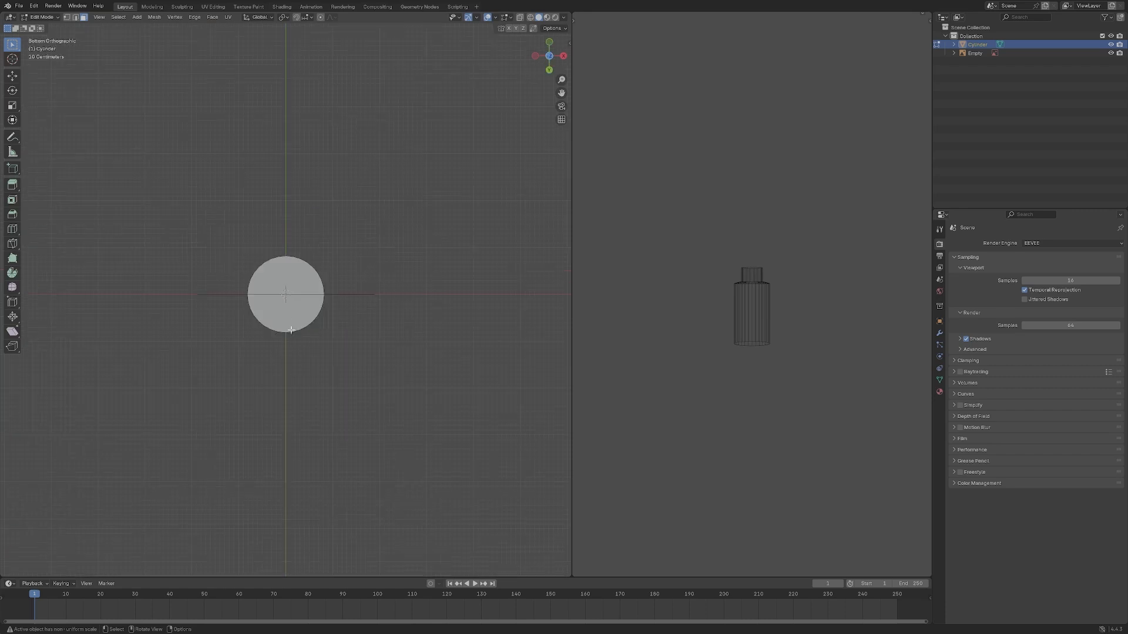
scroll(335, 327, up, 3)
scroll(335, 327, up, 2)
key(i)
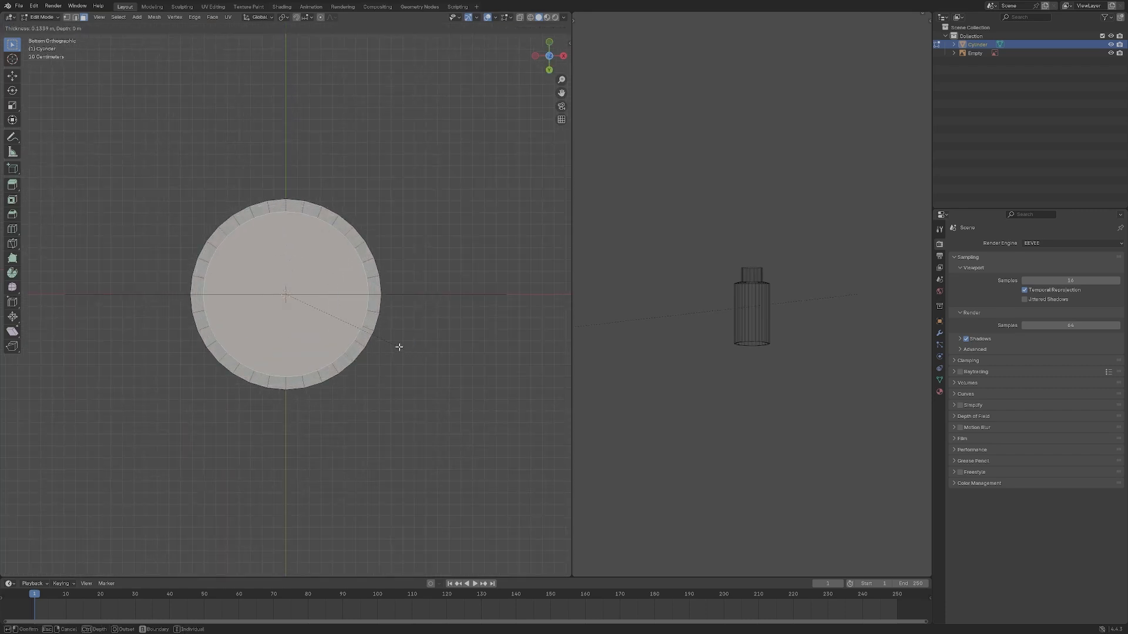
click(399, 348)
Extrude the inset bottom face and move it slightly up along Z to recess the base.
middle_drag(398, 345, 368, 333)
key(e)
right_click(367, 332)
key(g)
key(z)
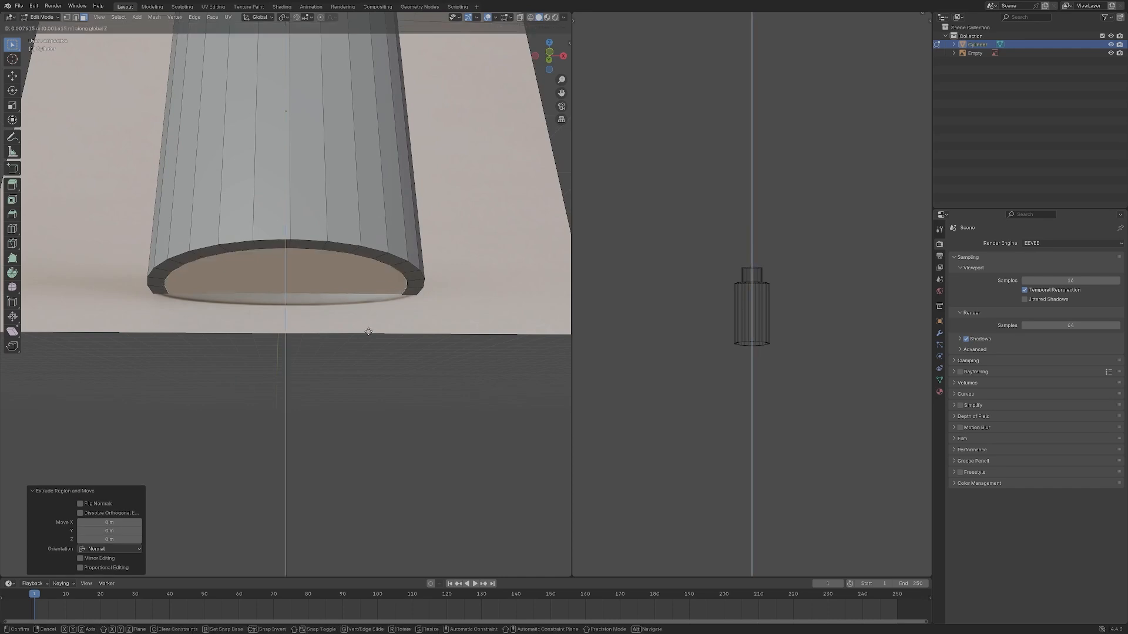
click(368, 325)
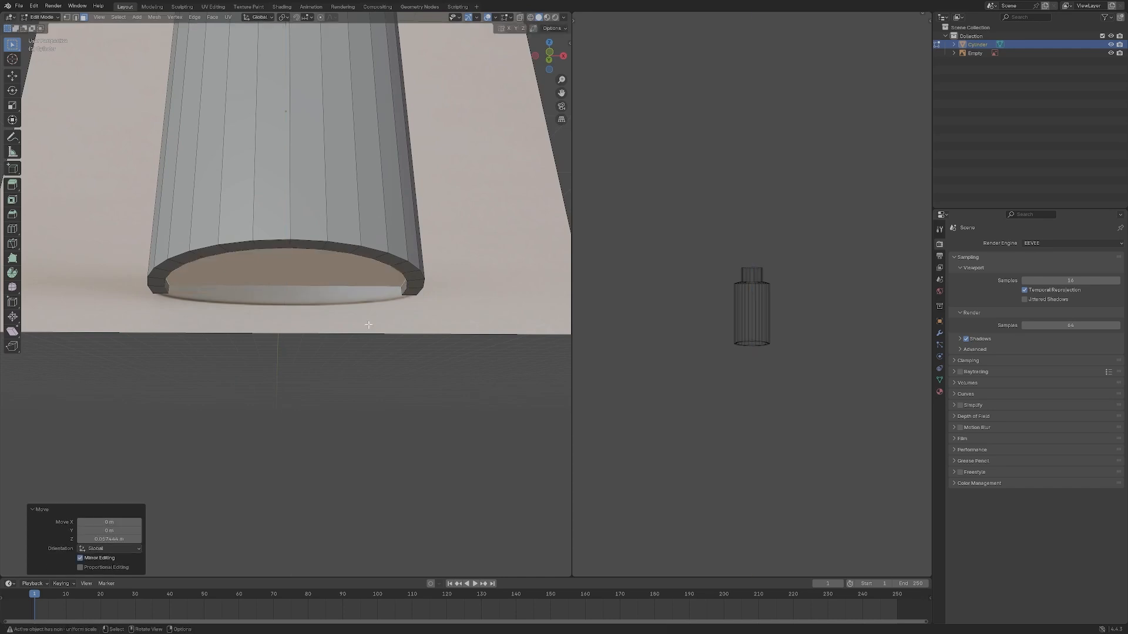
Inset the recessed base face twice by small amounts to add supporting edge loops, and leave Edit Mode.
key(i)
click(423, 331)
key(i)
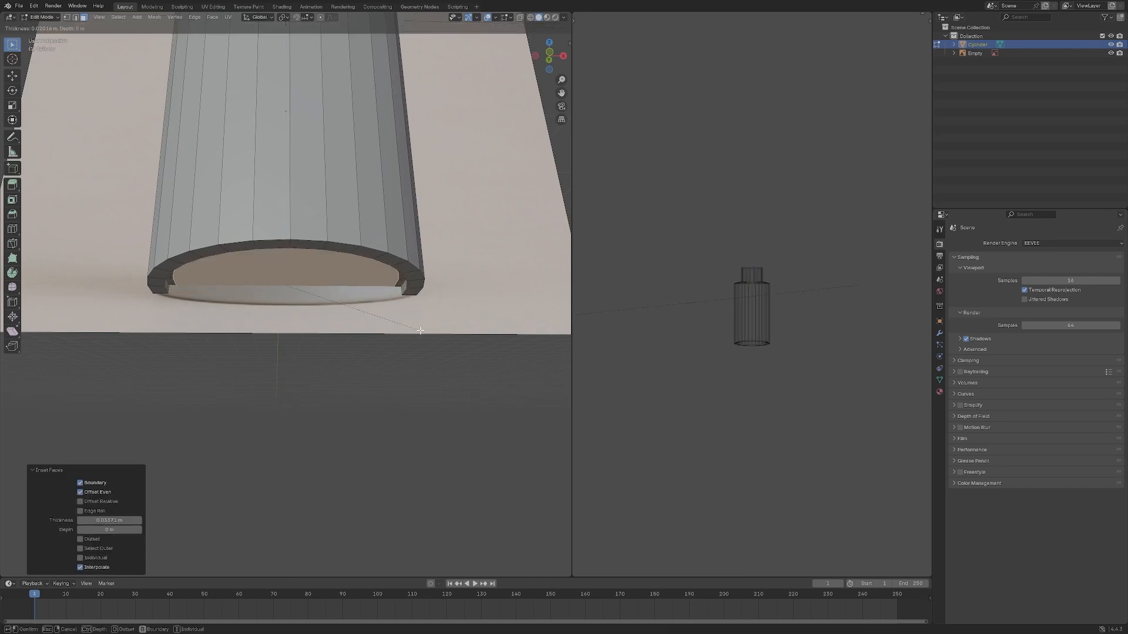
click(417, 331)
key(Tab)
key(KP_1)
scroll(373, 274, down, 3)
key(grave)
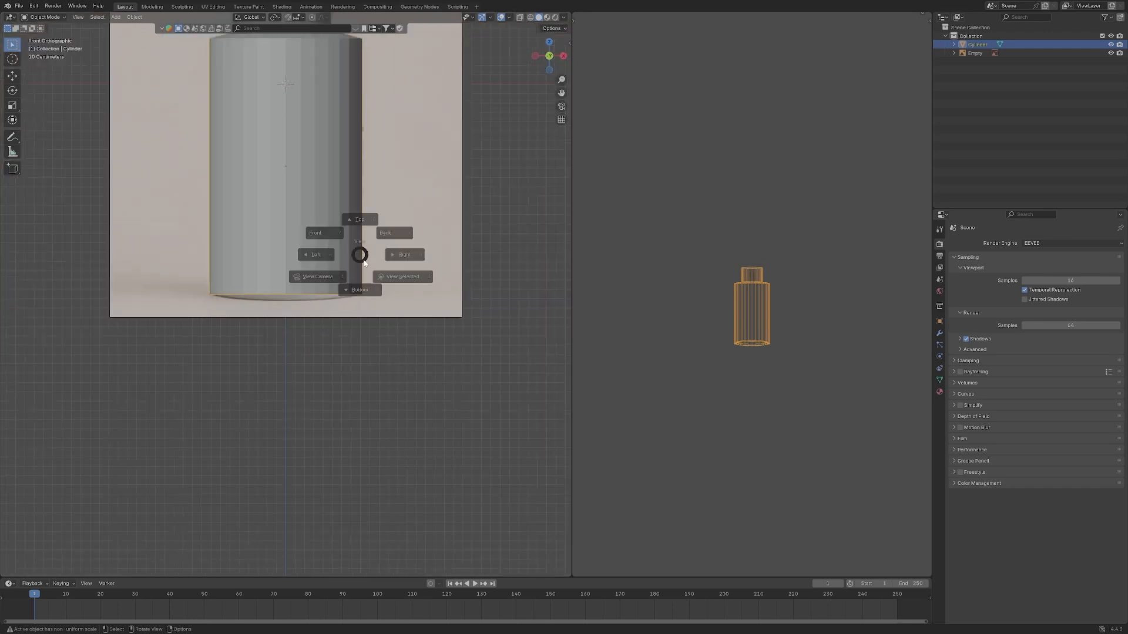
click(403, 276)
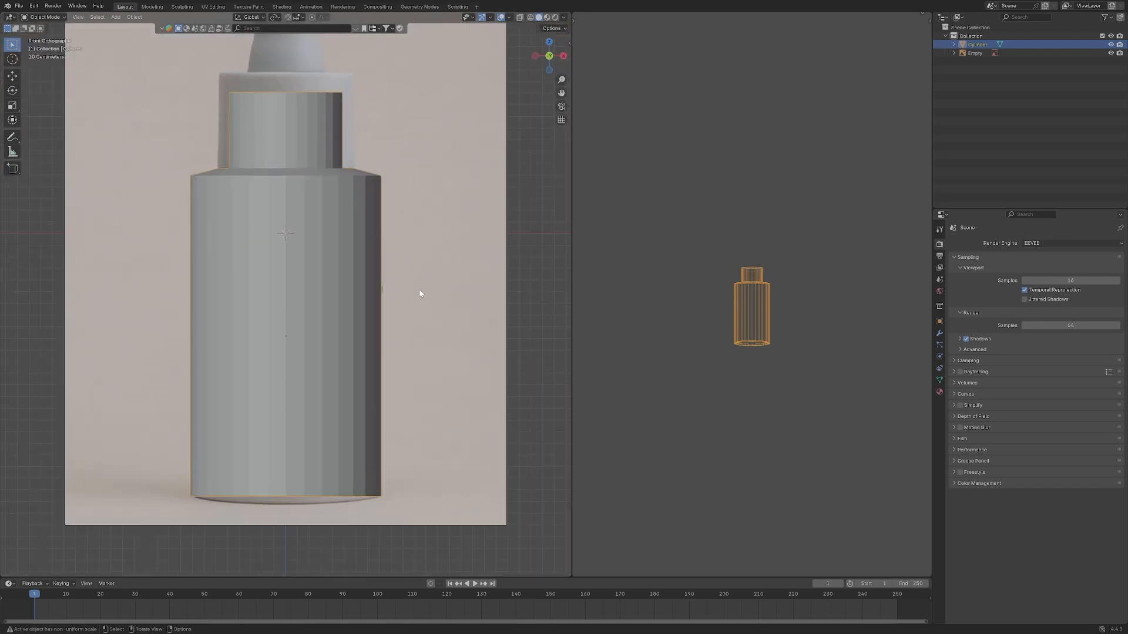
Turn on X-ray display in Edit Mode and inset the neck's top face slightly.
middle_drag(420, 293, 464, 76)
key(Tab)
key(ctrl+KP_3)
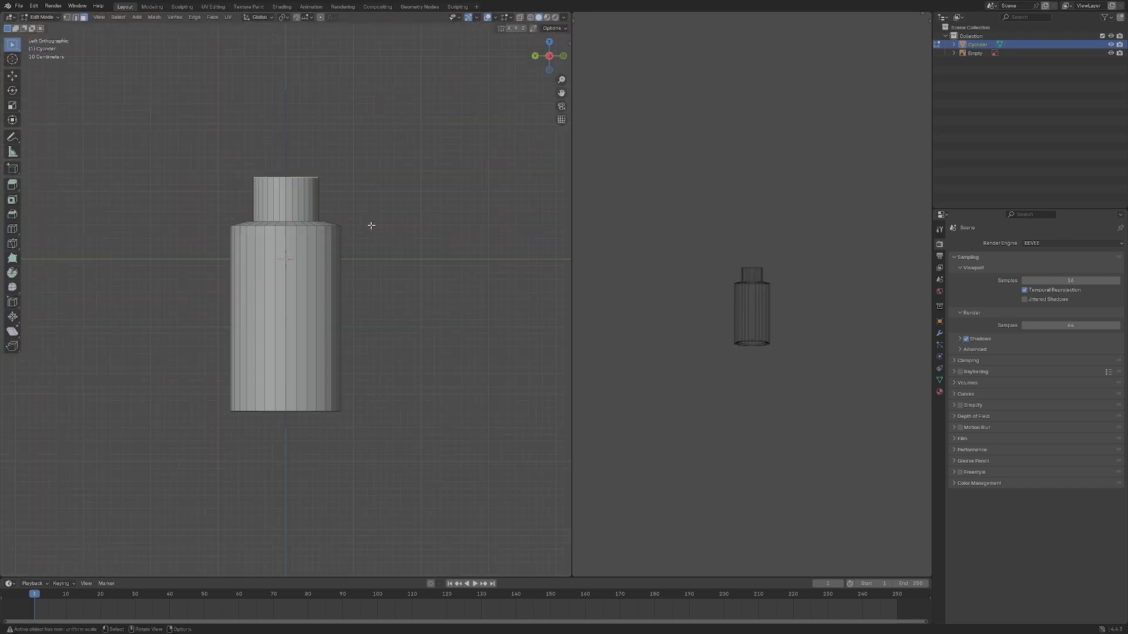
key(KP_1)
scroll(373, 205, up, 8)
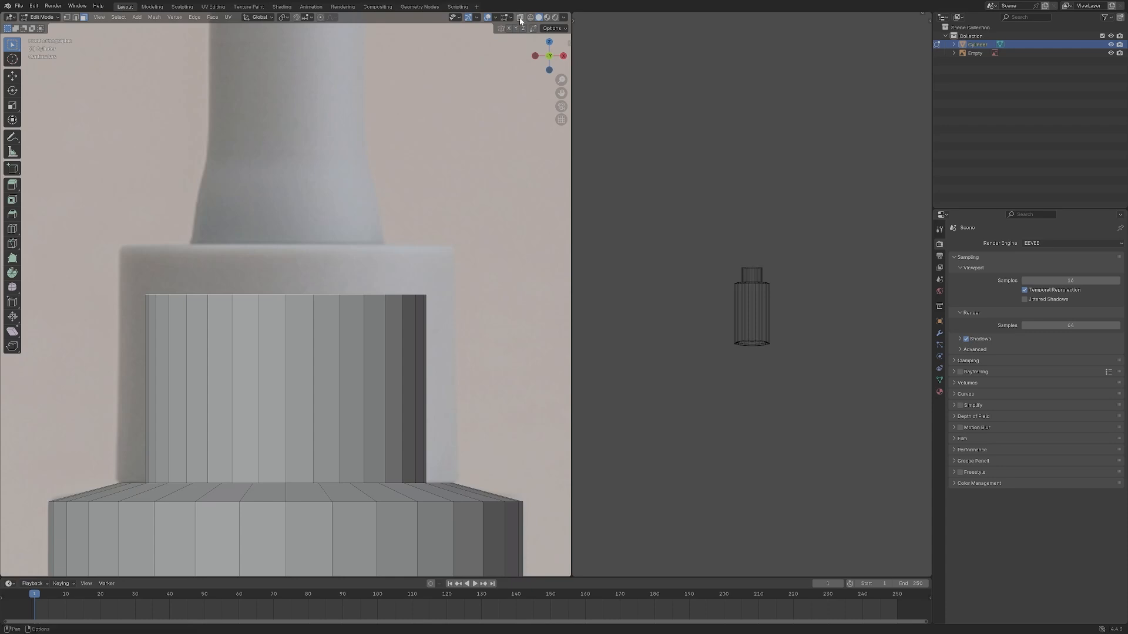
click(520, 19)
scroll(501, 156, down, 1)
key(i)
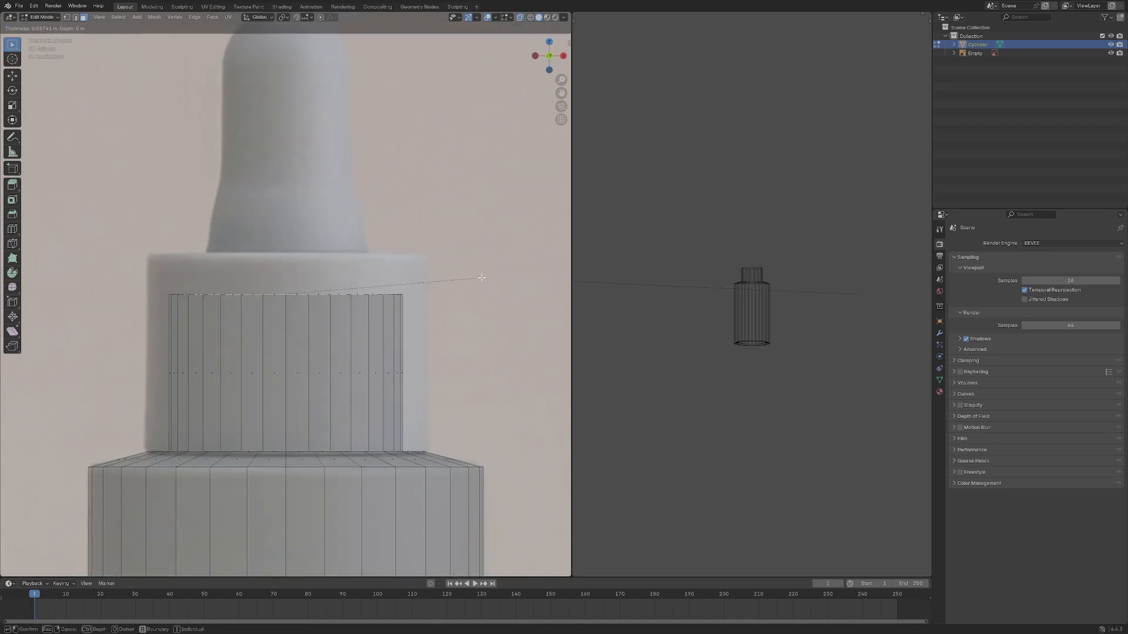
click(478, 277)
Hide the reference image and reopen the bottle mesh in Edit Mode with the neck's top face selected.
key(Tab)
click(467, 246)
key(h)
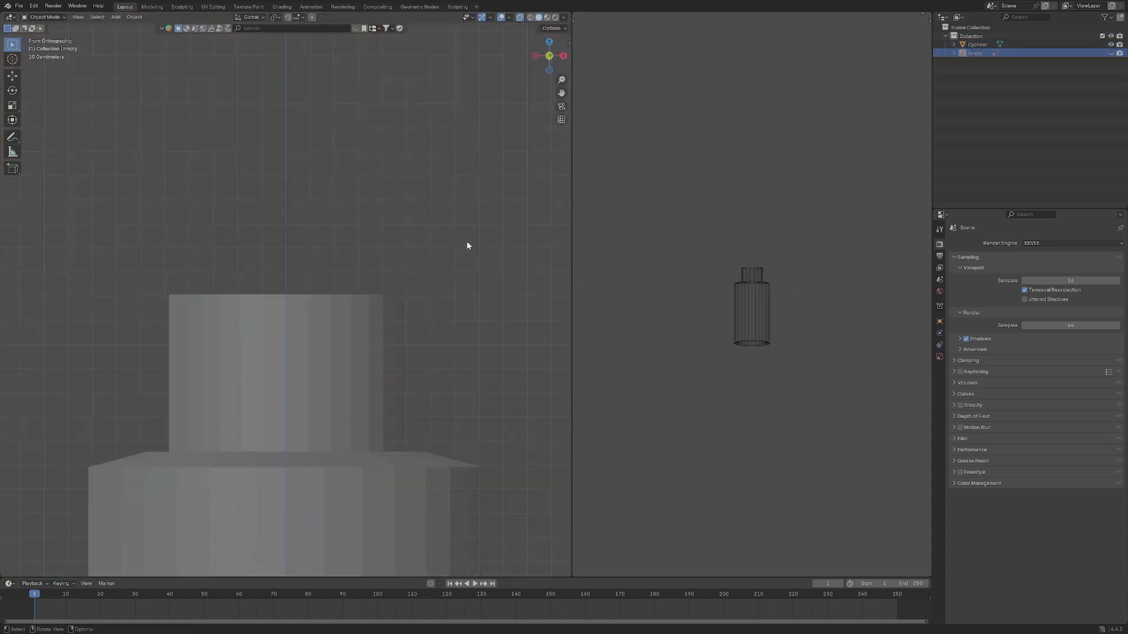
click(374, 318)
key(Tab)
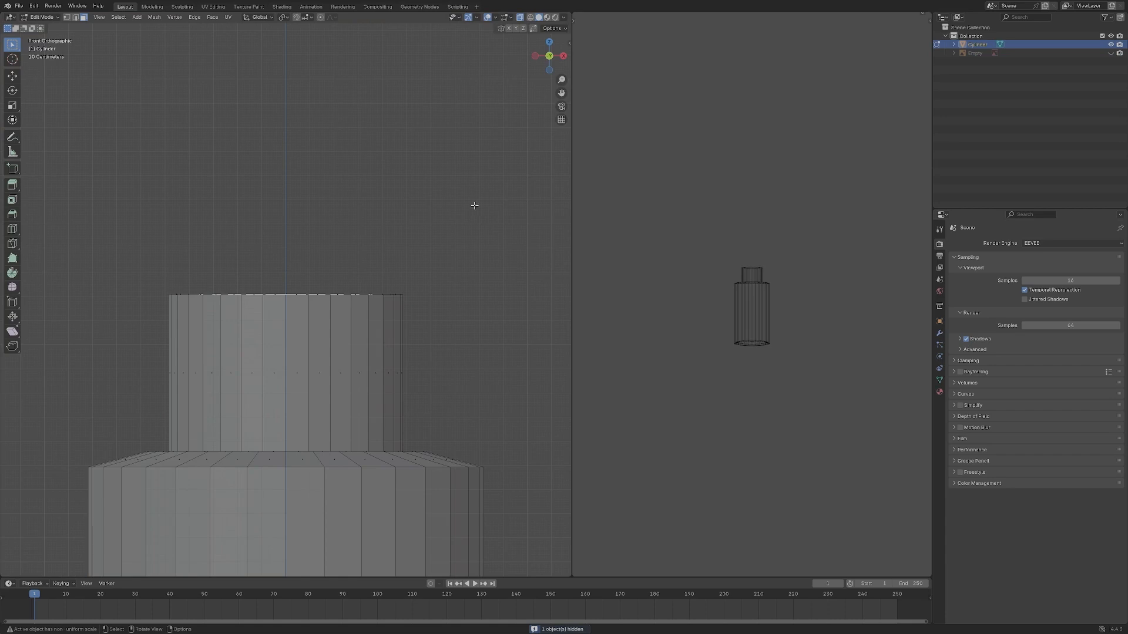
key(KP_7)
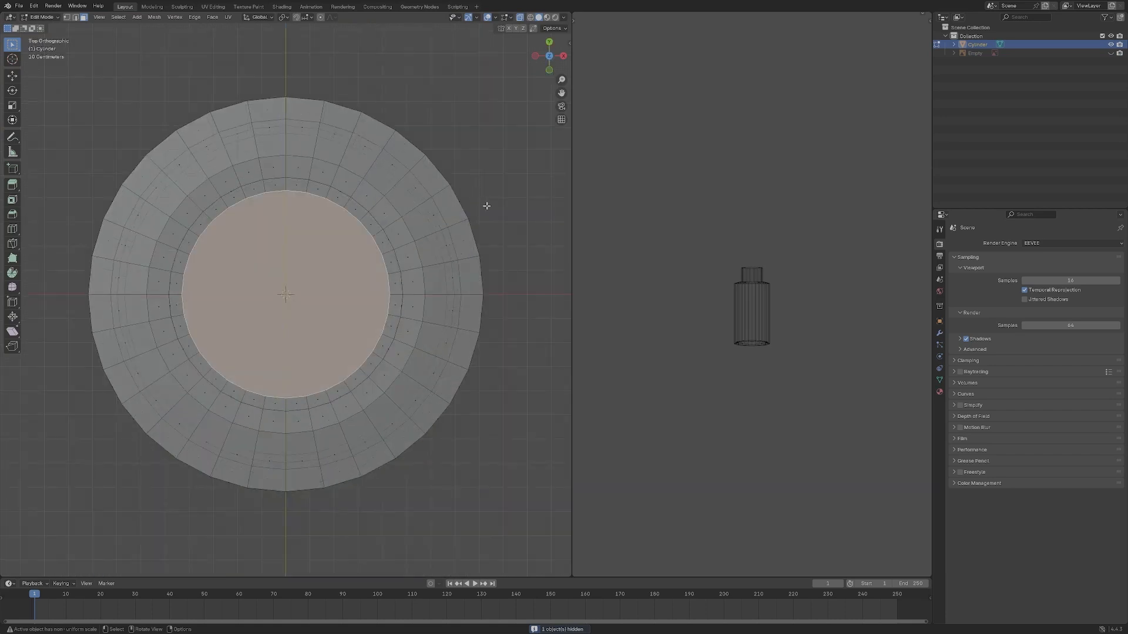
Extrude the neck's inset top face and move it straight down along Z inside the neck to the shoulder level.
key(KP_1)
key(e)
click(404, 155)
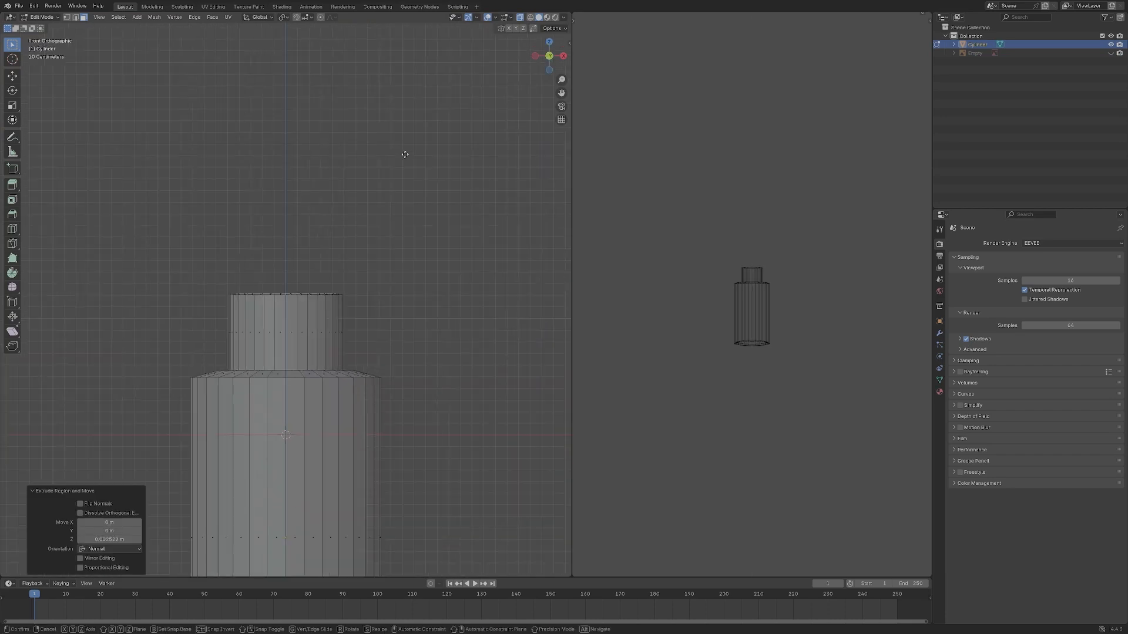
key(g)
key(z)
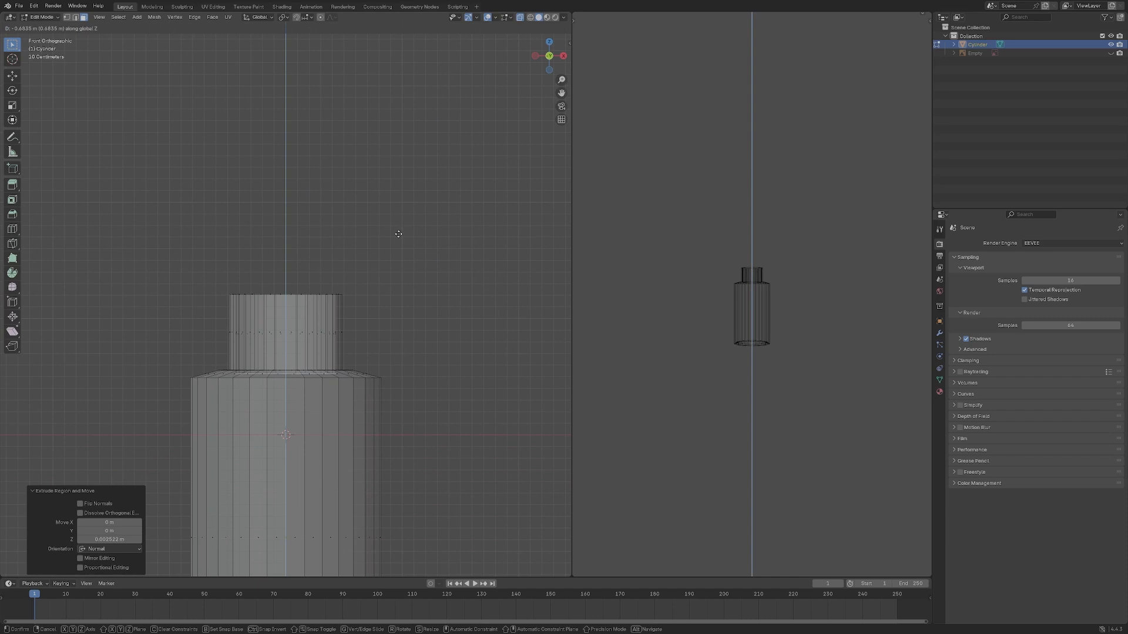
right_click(399, 233)
Extrude the lowered inner face in place, scale it up about 1.3 times, and lower it slightly along Z.
key(s)
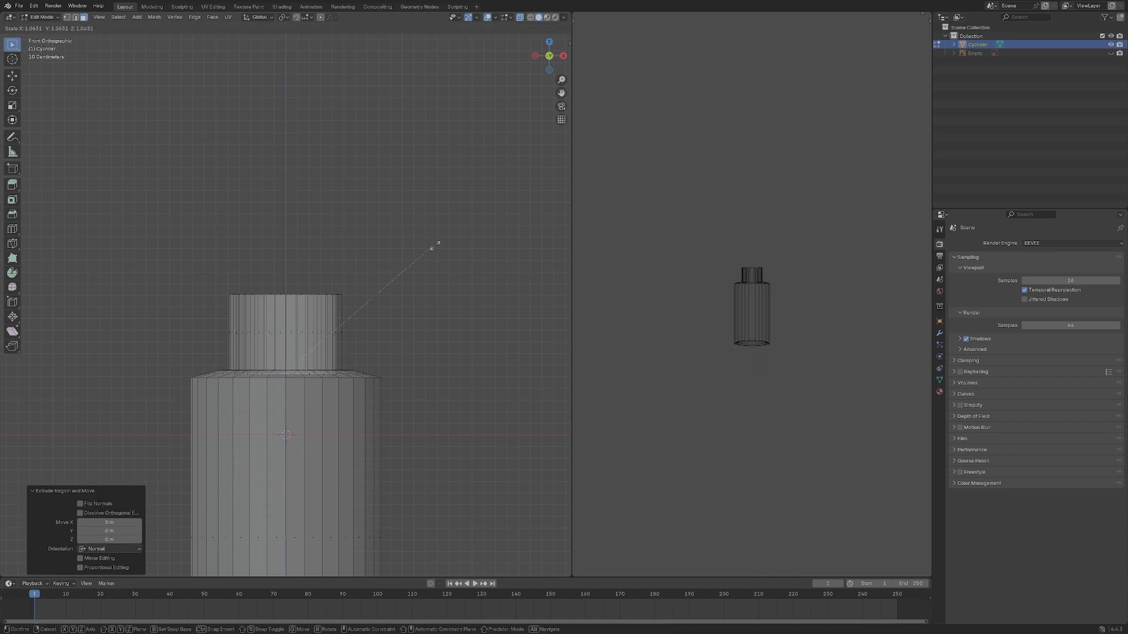
click(511, 264)
key(g)
key(z)
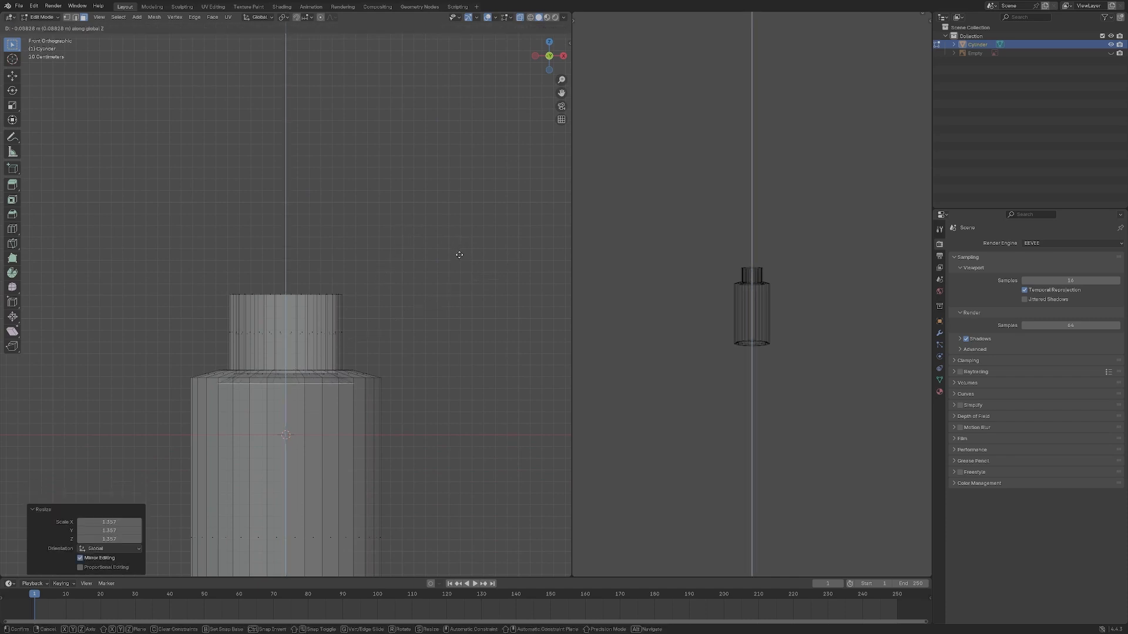
click(459, 257)
key(g)
key(z)
click(460, 251)
Fine-tune the inner shoulder face, scaling it up about 1.11 times and adjusting its height along Z.
key(s)
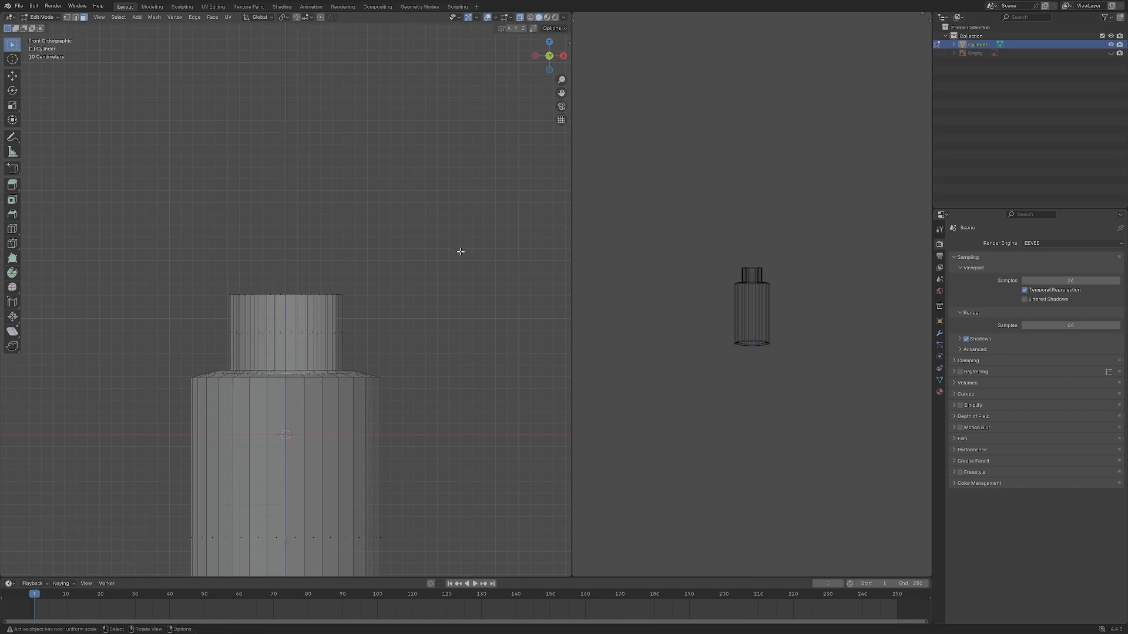
click(469, 252)
key(g)
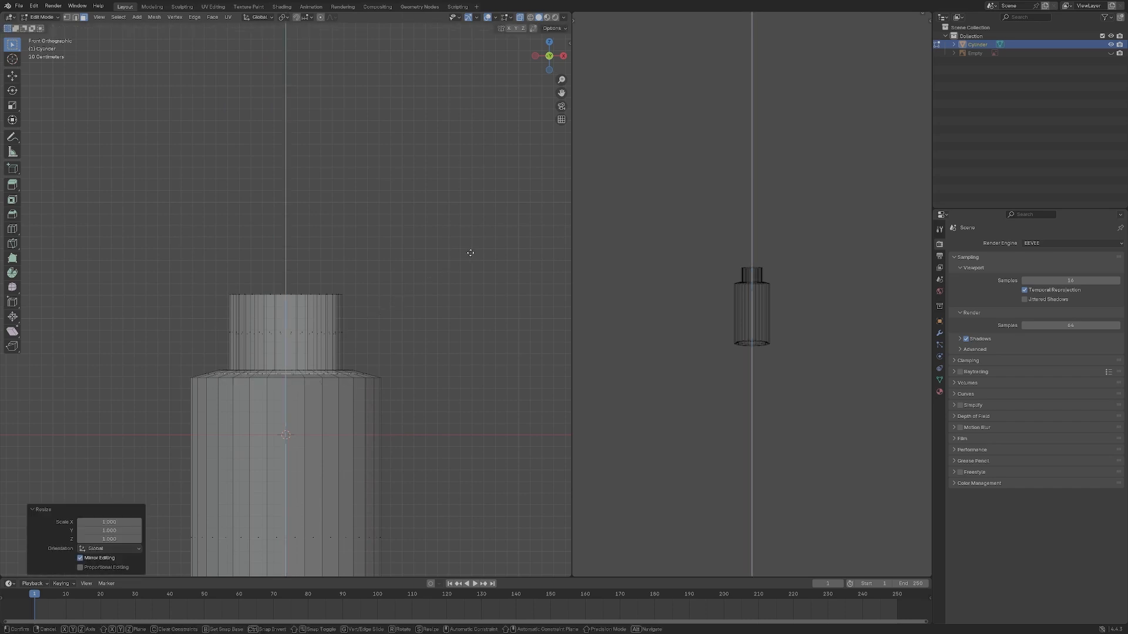
key(z)
click(466, 279)
click(465, 280)
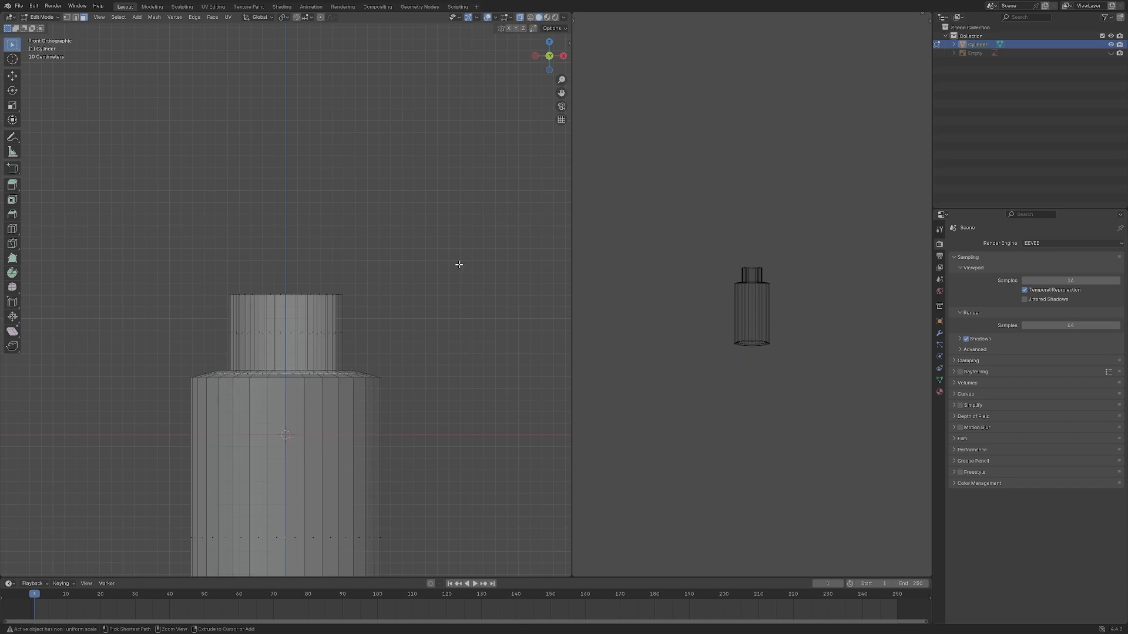
scroll(464, 276, up, 2)
key(s)
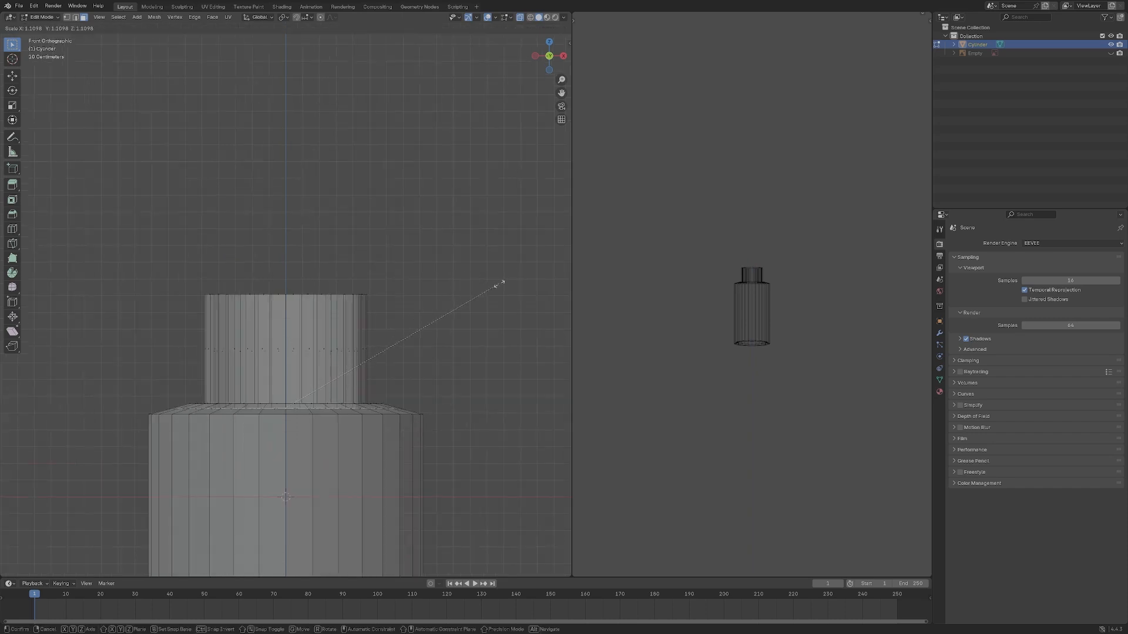
click(500, 283)
key(g)
key(z)
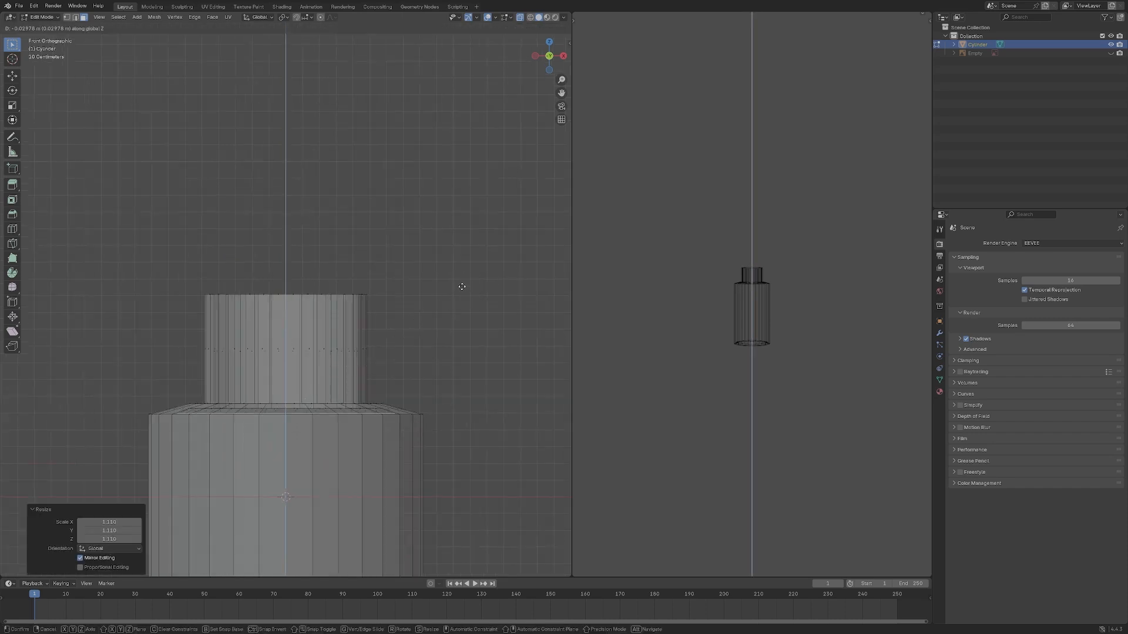
click(470, 288)
Scale the inner shoulder face up another 1.16 times so it sits close to the body's outer wall.
key(Tab)
key(s)
click(479, 289)
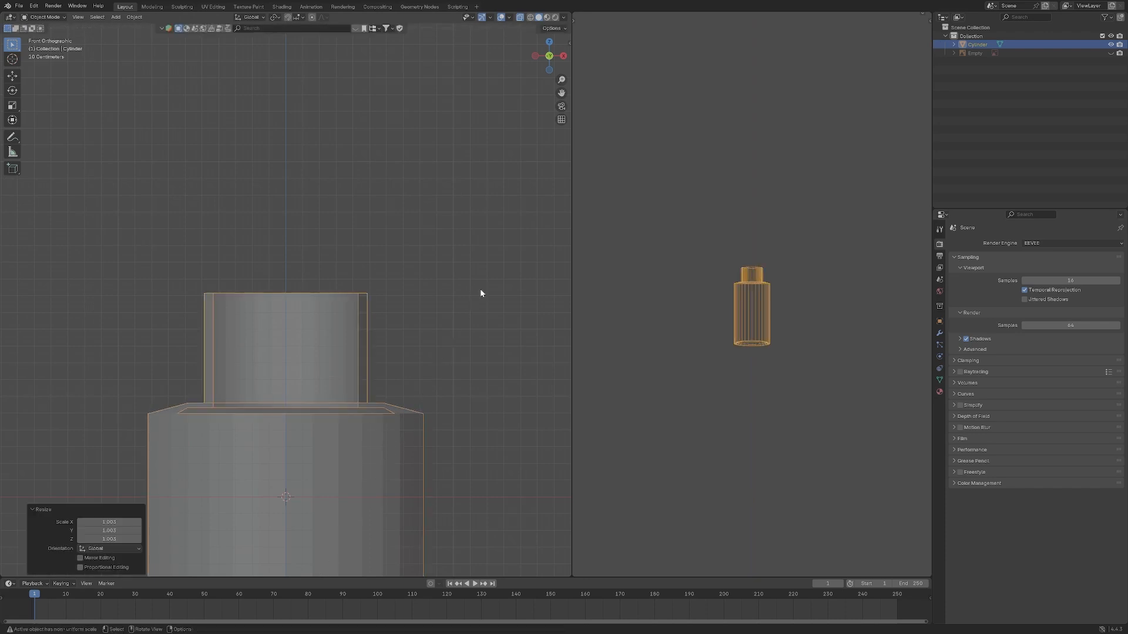
key(Tab)
key(s)
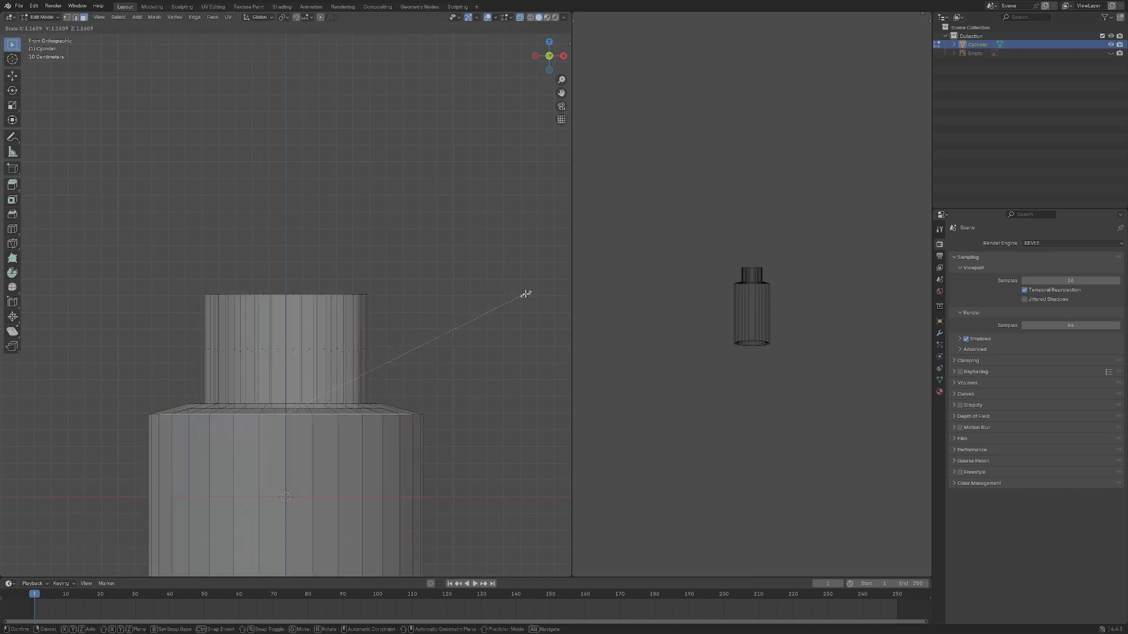
click(526, 294)
Extrude the inner face about 2.6 m down along Z to just above the recessed base, and leave Edit Mode.
scroll(503, 307, down, 5)
scroll(206, 382, up, 5)
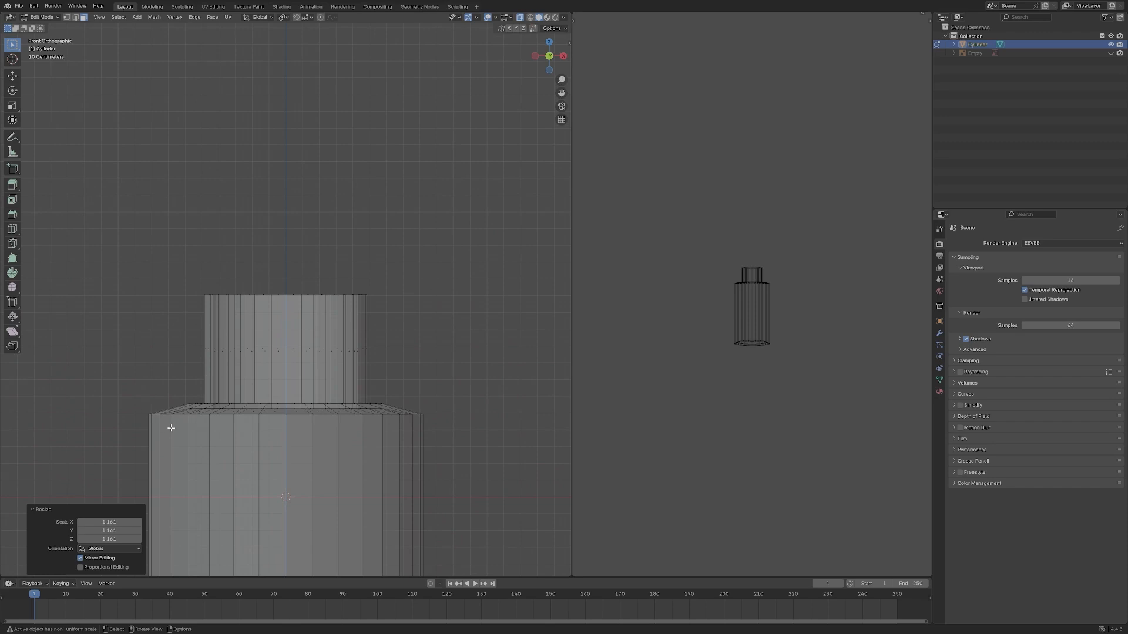
scroll(255, 388, down, 5)
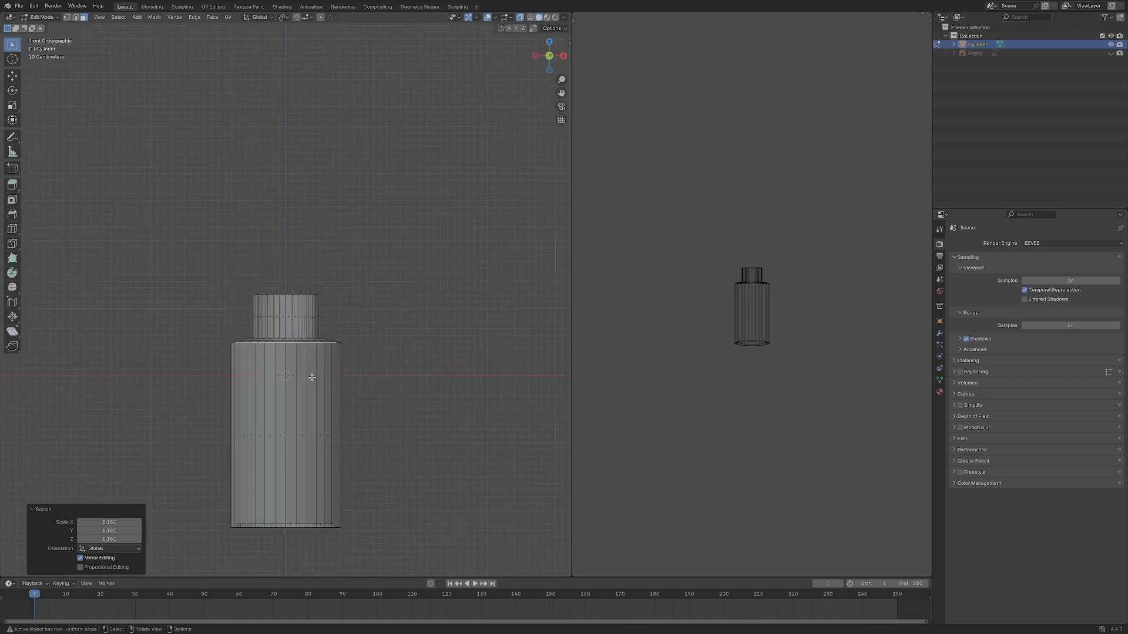
key(e)
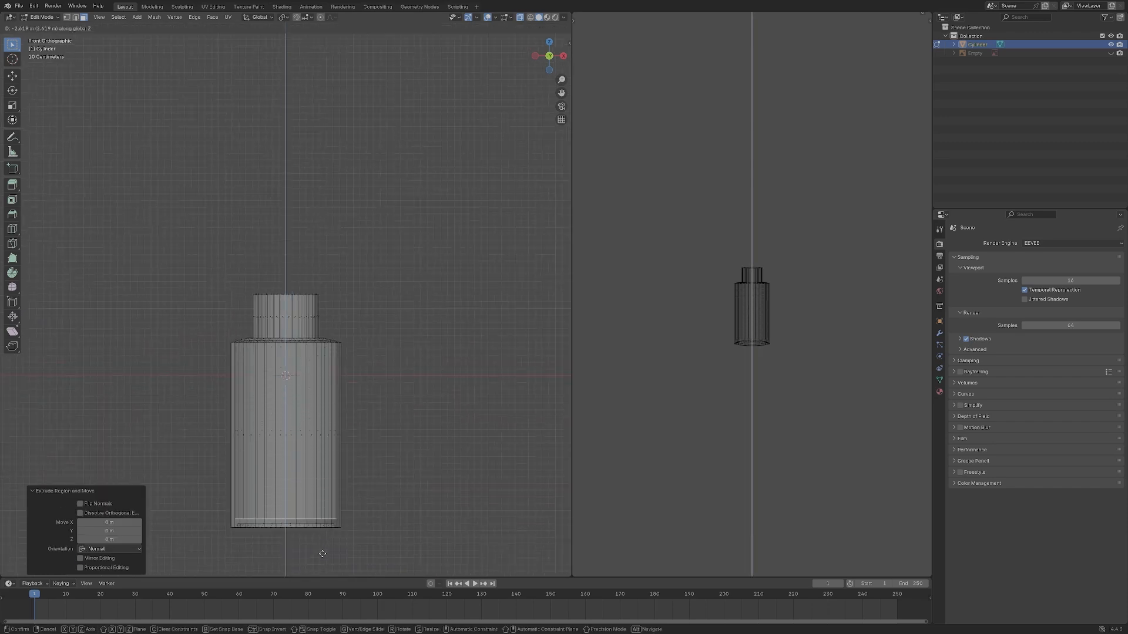
click(324, 553)
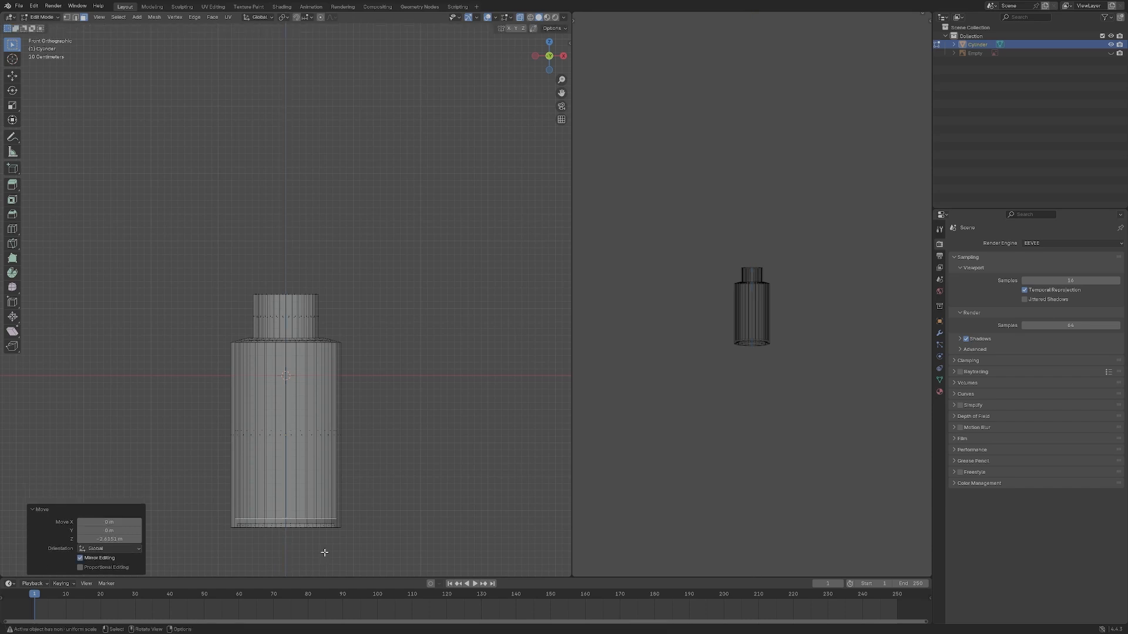
key(Tab)
Apply Shade Auto Smooth with a 30° angle to the bottle and frame it in the second viewport.
key(grave)
click(415, 535)
middle_drag(452, 480, 382, 396)
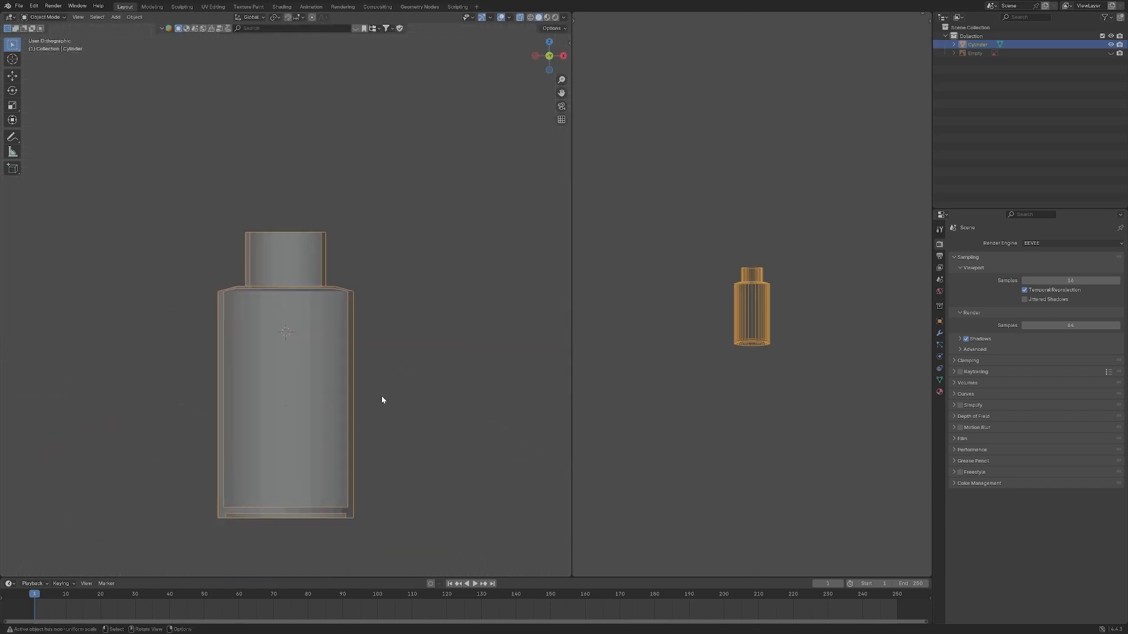
scroll(385, 398, up, 2)
middle_drag(422, 326, 364, 277)
key(grave)
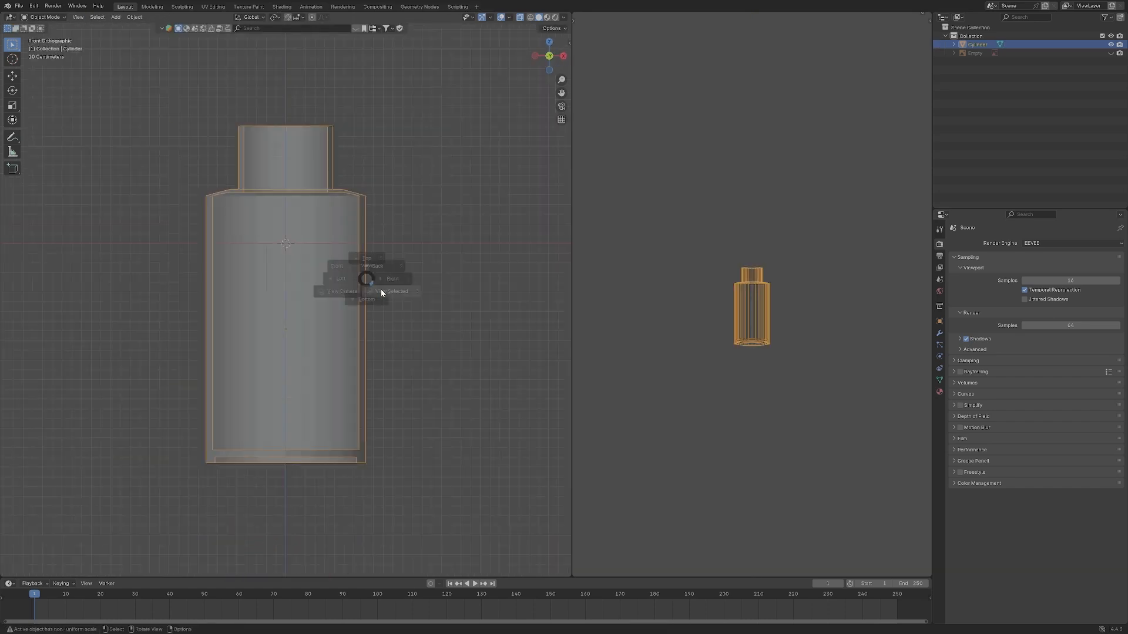
click(390, 294)
right_click(351, 252)
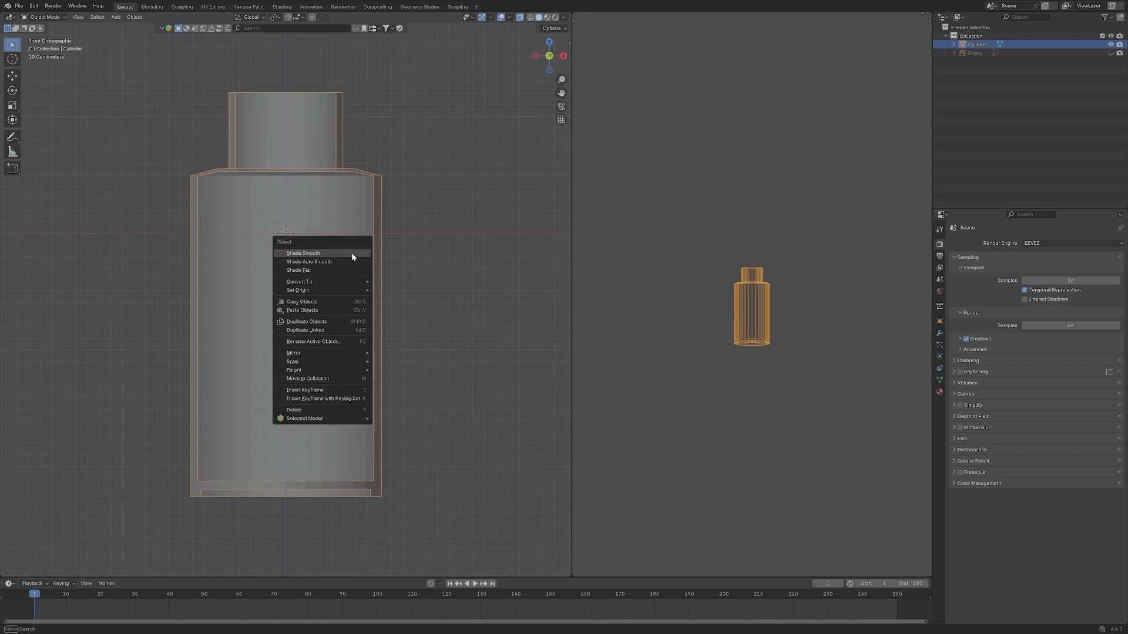
click(351, 252)
middle_drag(496, 56, 460, 157)
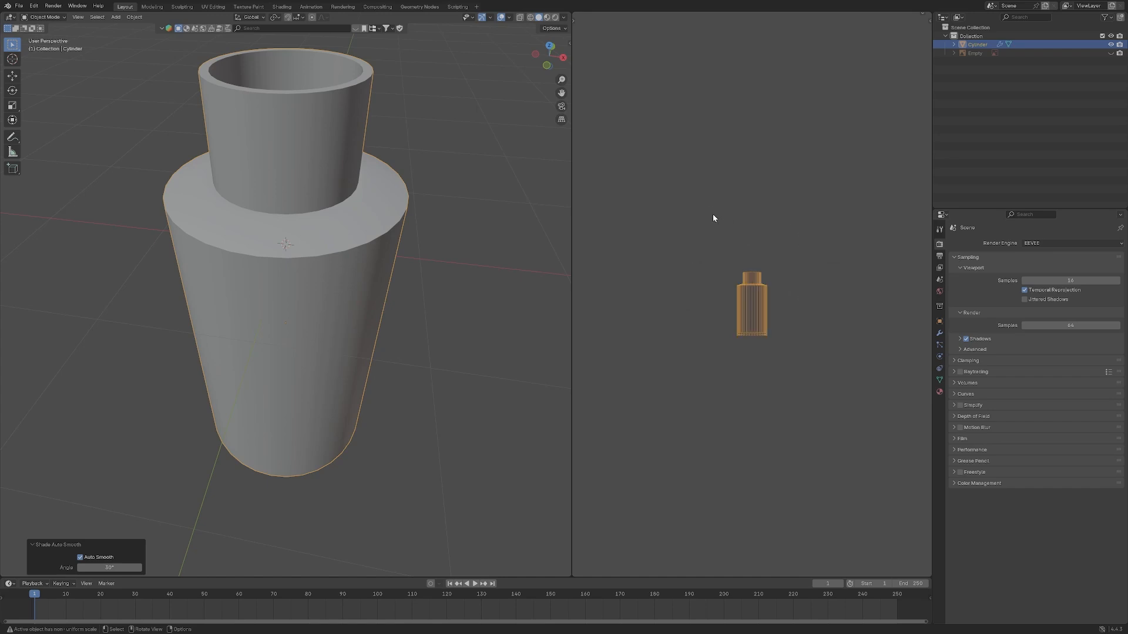
key(KP_Decimal)
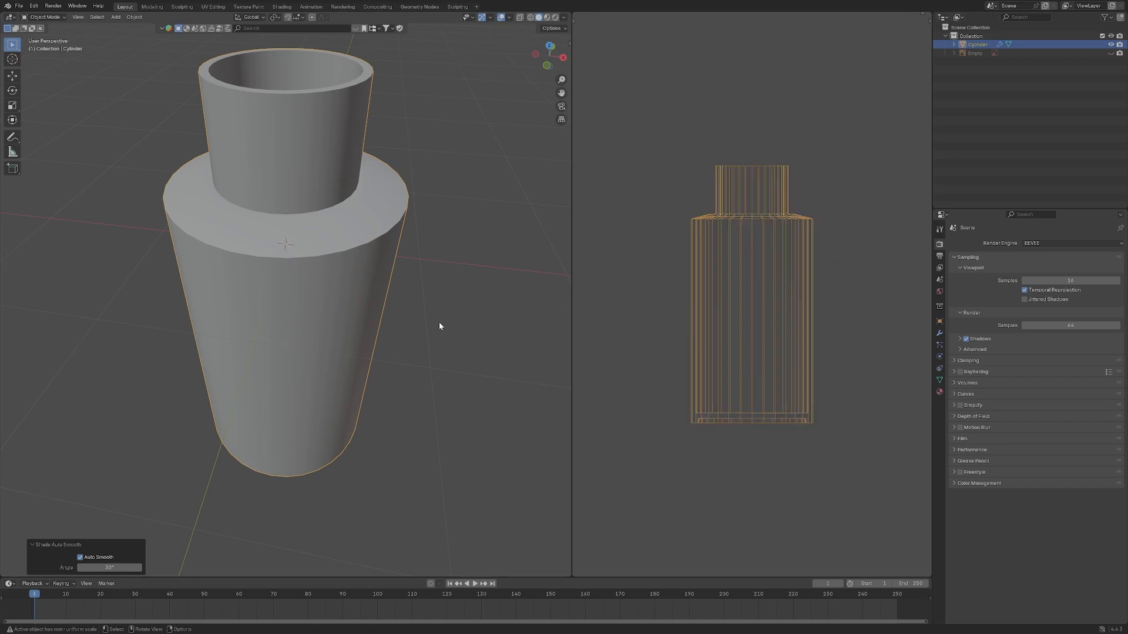
Add a Subdivision Surface modifier to the bottle.
click(939, 333)
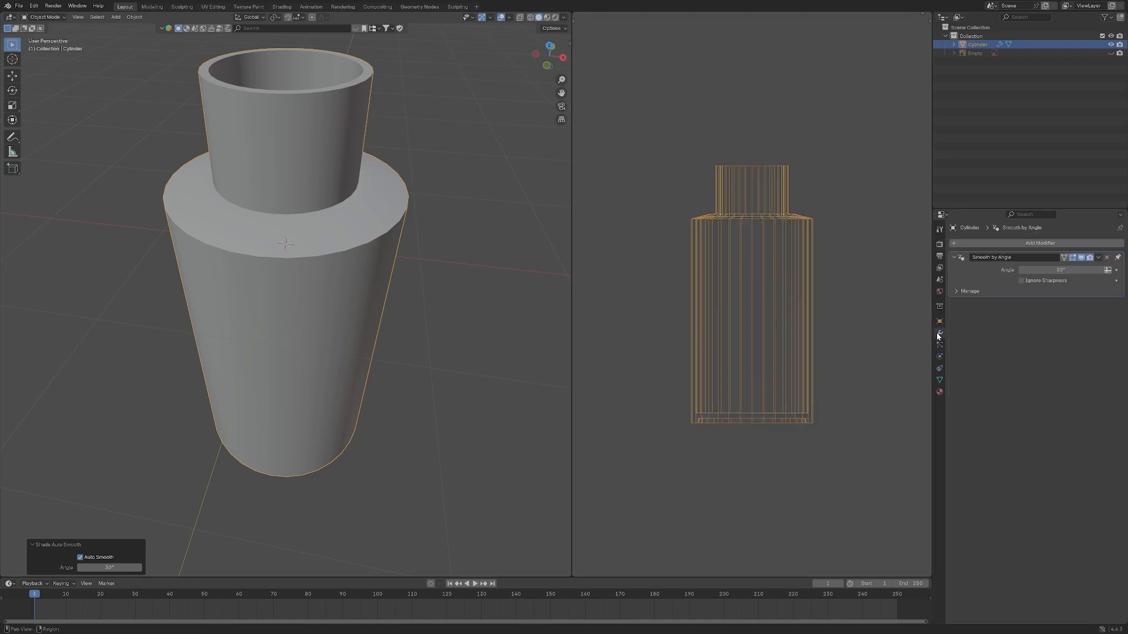
click(1015, 259)
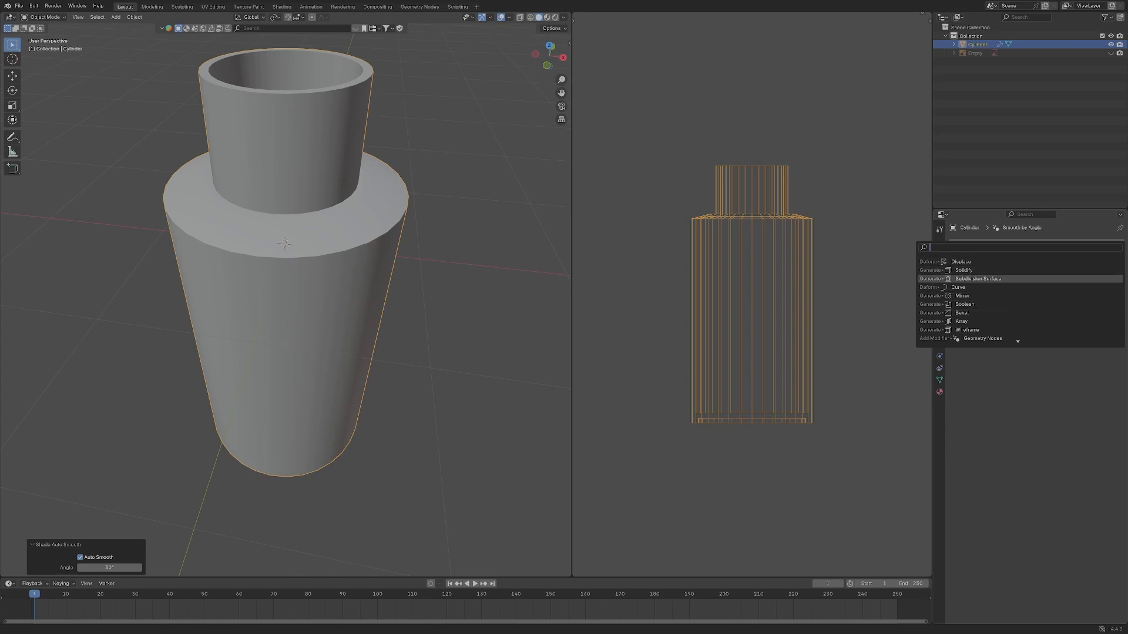
key(Return)
Try adding 16 evenly spaced horizontal loop cuts around the bottle's body in Edit Mode.
key(KP_7)
key(Tab)
key(KP_1)
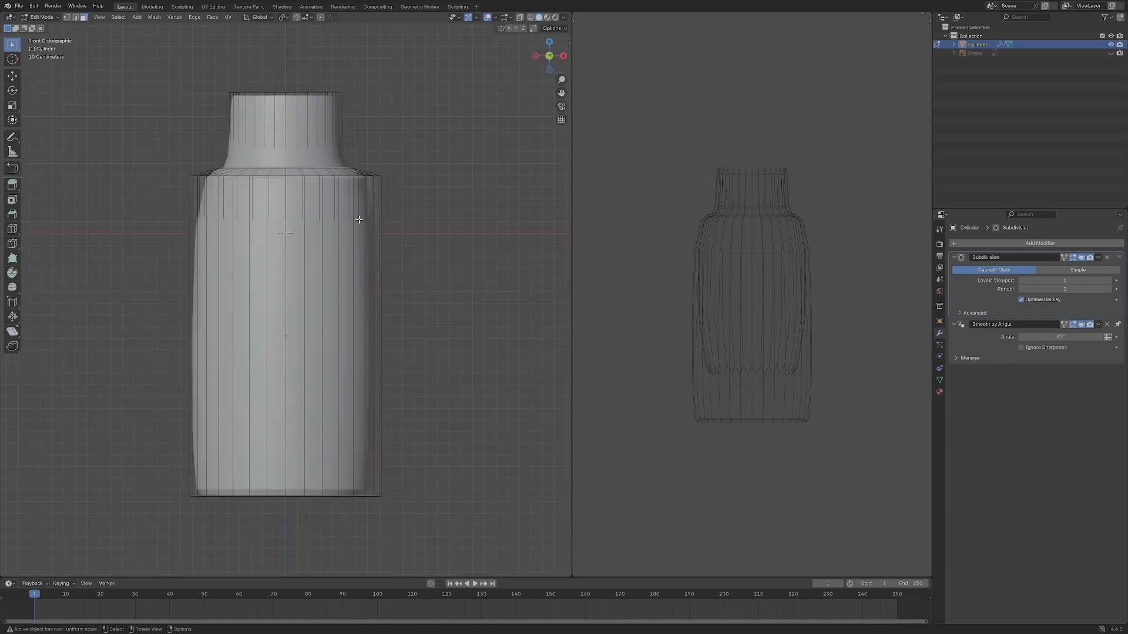
scroll(339, 235, down, 1)
click(76, 17)
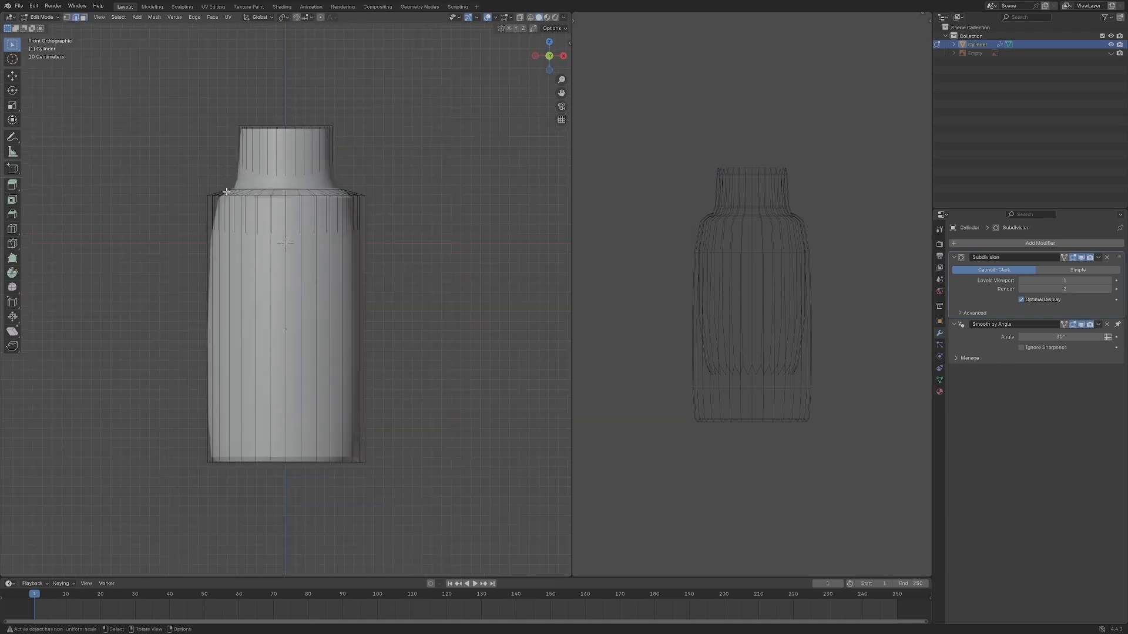
click(233, 214)
click(253, 256)
key(ctrl+r)
scroll(252, 257, up, 13)
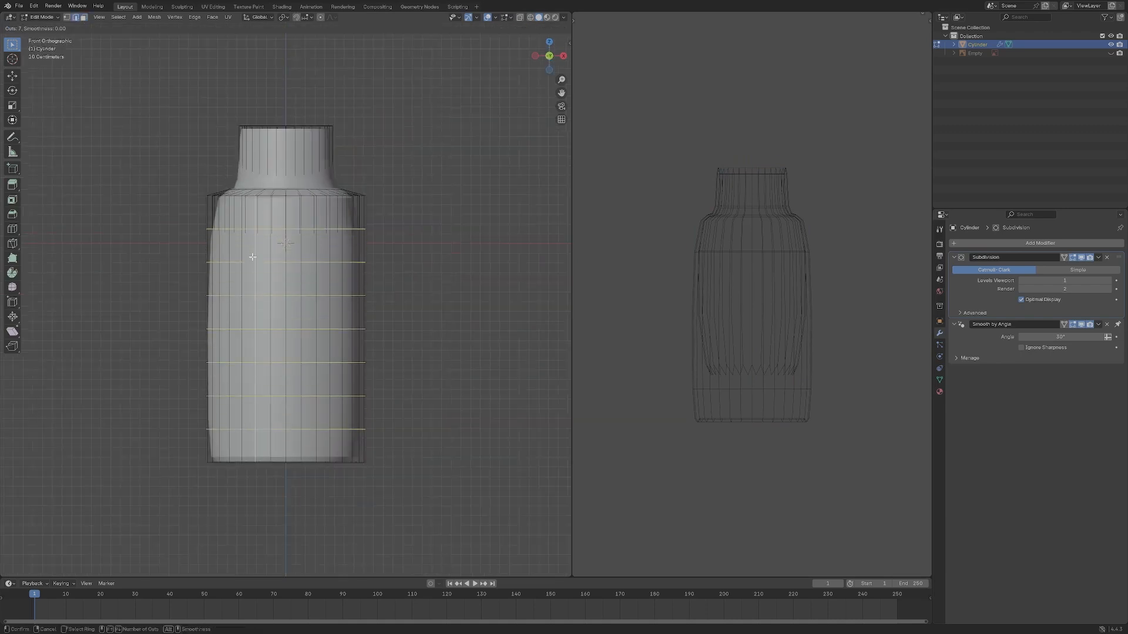
scroll(253, 257, up, 2)
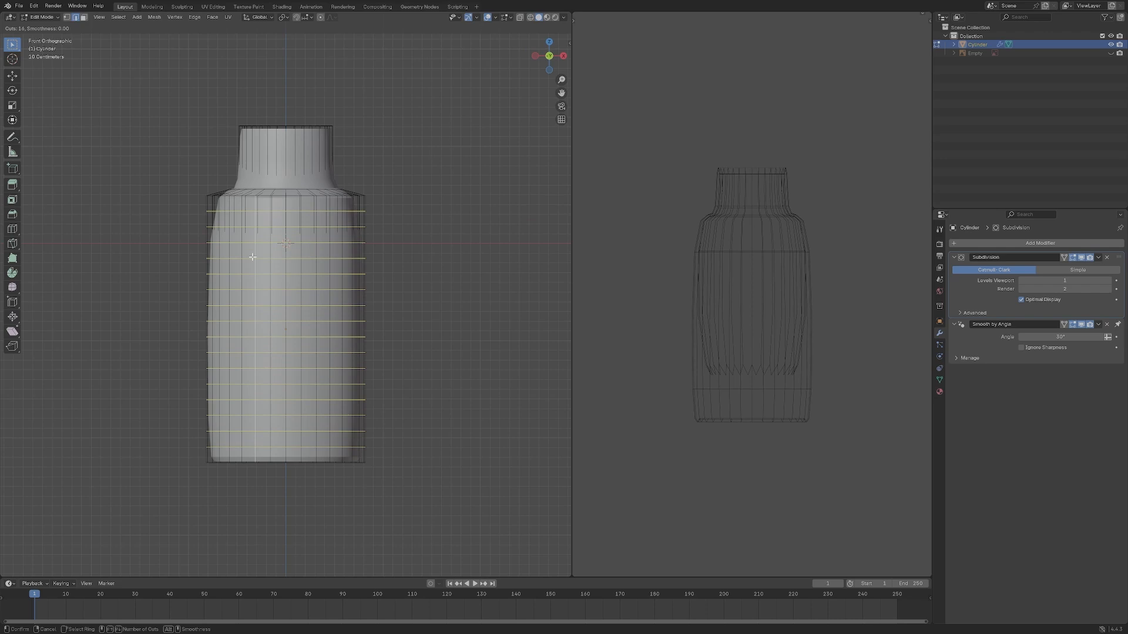
click(252, 257)
right_click(253, 257)
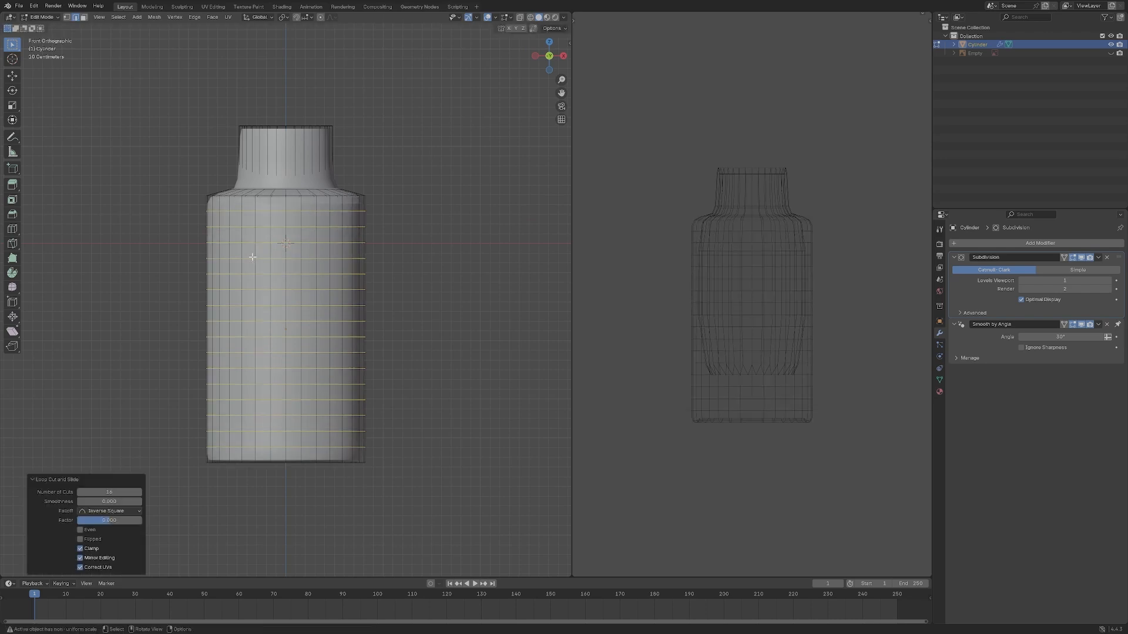
middle_drag(409, 252, 393, 224)
scroll(418, 247, up, 3)
scroll(417, 247, down, 3)
key(ctrl+z)
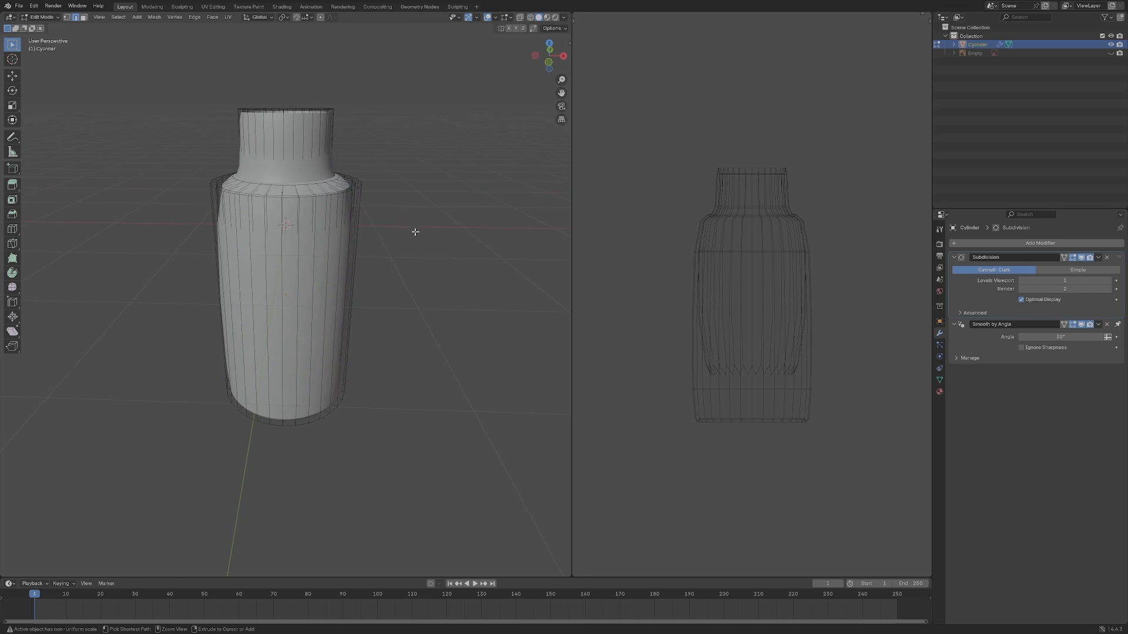
Examine the subdivided bottle's silhouette from the front in Object Mode.
key(grave)
click(403, 206)
scroll(405, 211, up, 2)
key(Tab)
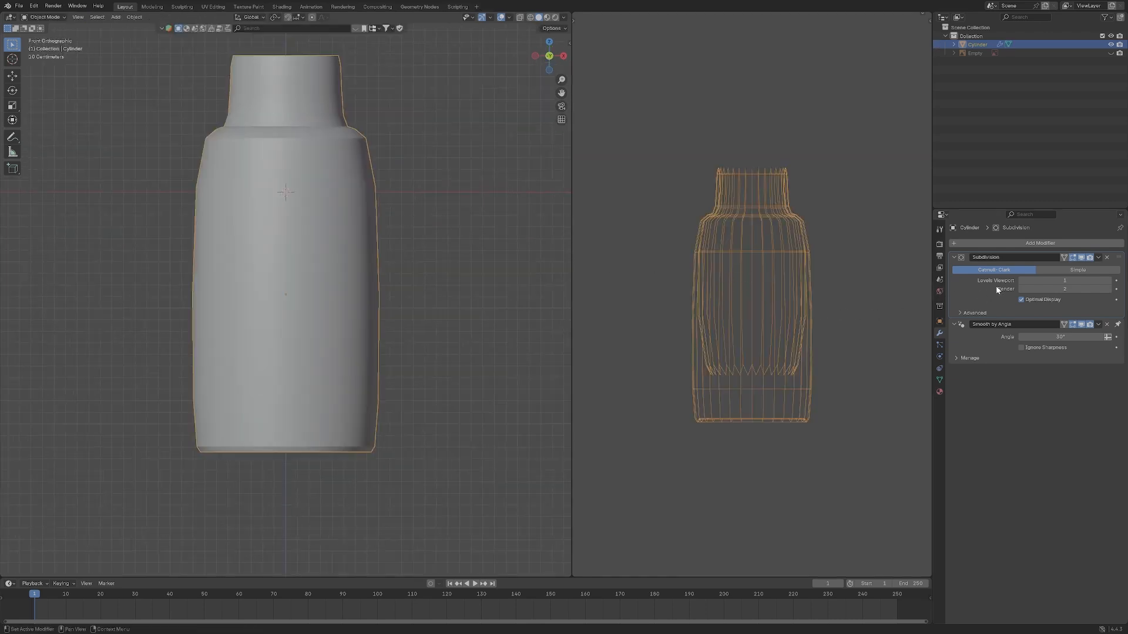
mouse_move(391, 257)
middle_down()
mouse_move(370, 209)
mouse_move(407, 257)
middle_up()
key(KP_1)
middle_drag(303, 325, 336, 270)
key(KP_1)
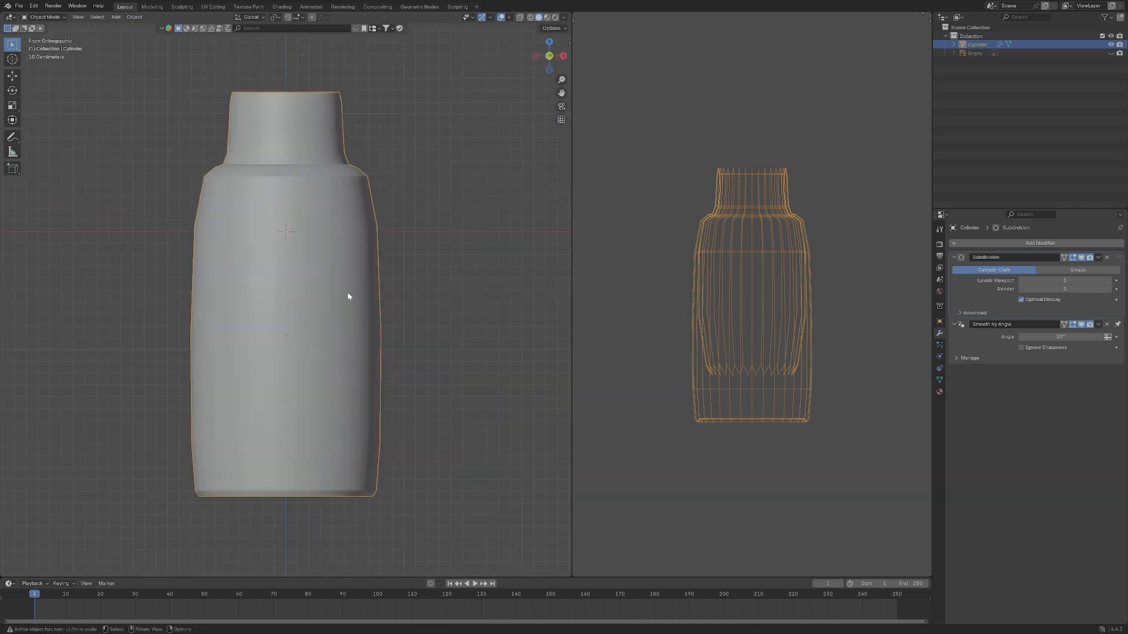
Add 25 evenly spaced horizontal loop cuts around the bottle's outer body wall and return to Object Mode.
key(Tab)
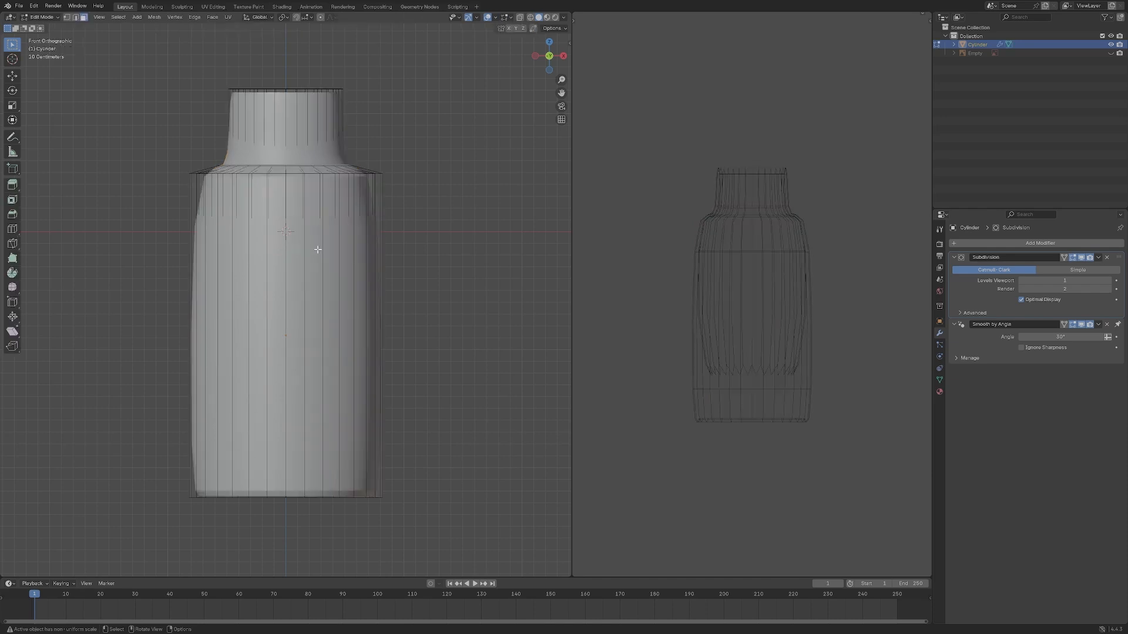
key(ctrl+r)
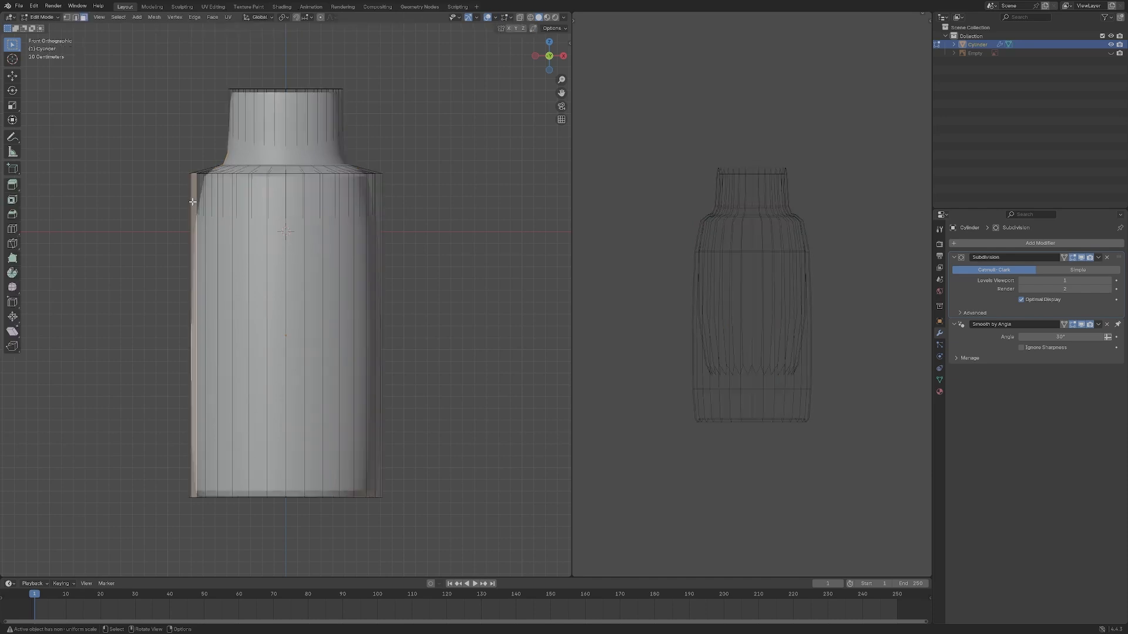
scroll(193, 202, up, 6)
scroll(193, 201, up, 16)
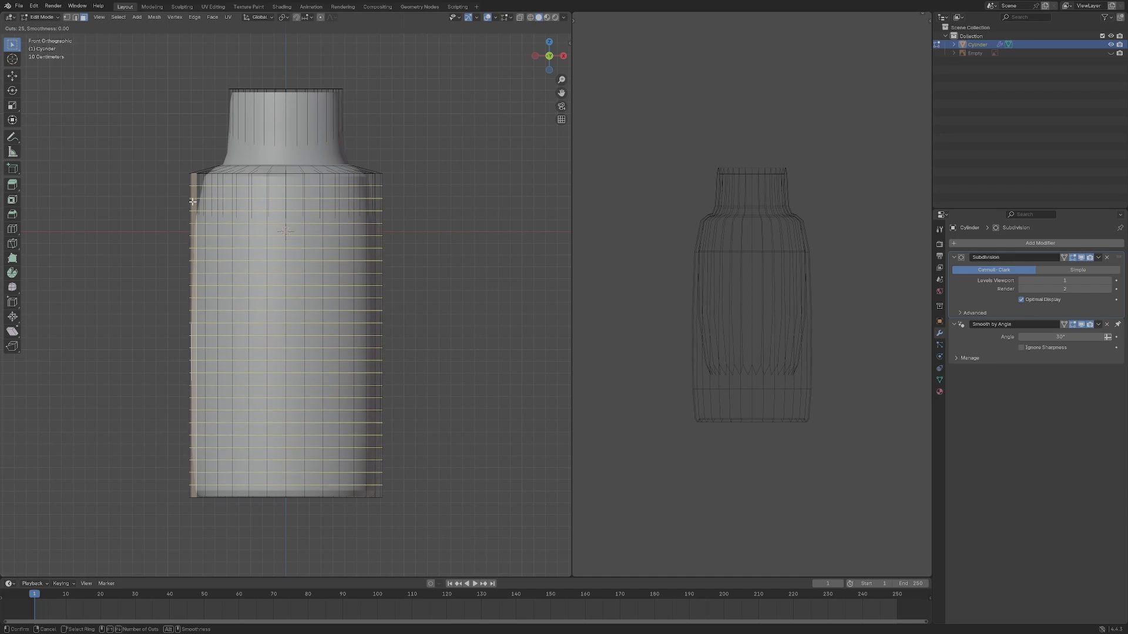
click(193, 201)
right_click(193, 201)
key(Tab)
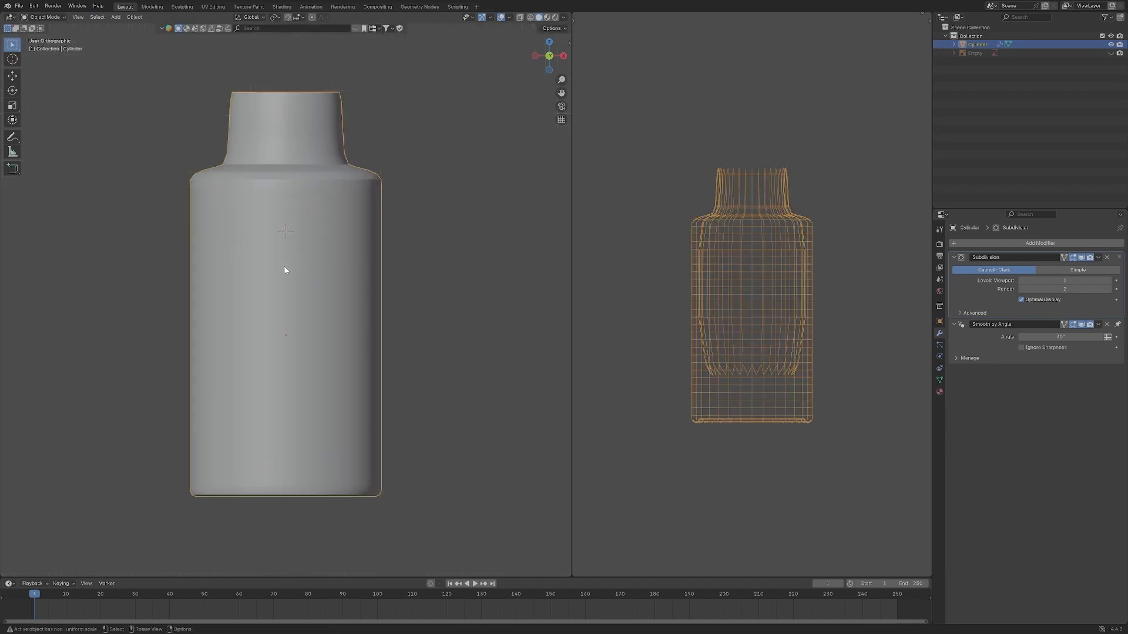
Add evenly spaced loop cuts around the bottle's sloping shoulder in Edit Mode, then return to Object Mode in front view.
key(Tab)
middle_drag(329, 194, 347, 268)
key(alt+a)
key(ctrl+r)
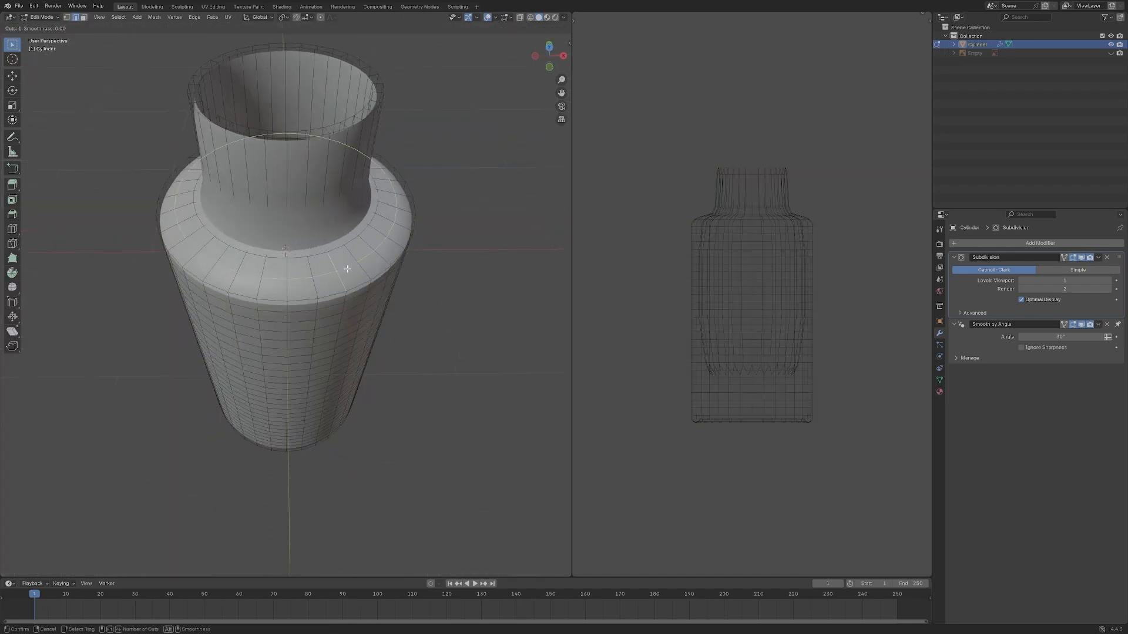
scroll(347, 268, up, 2)
scroll(347, 269, down, 1)
click(347, 269)
right_click(347, 268)
click(302, 187)
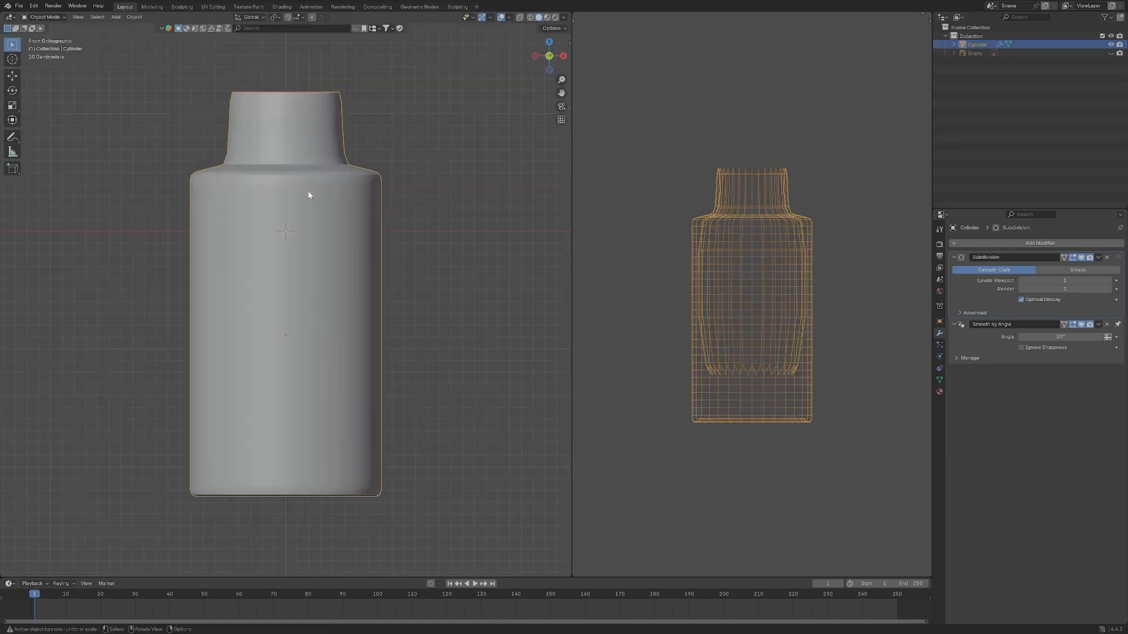
Add 7 evenly spaced horizontal loop cuts around the outer wall of the neck and return to Object Mode.
key(Tab)
scroll(285, 227, up, 4)
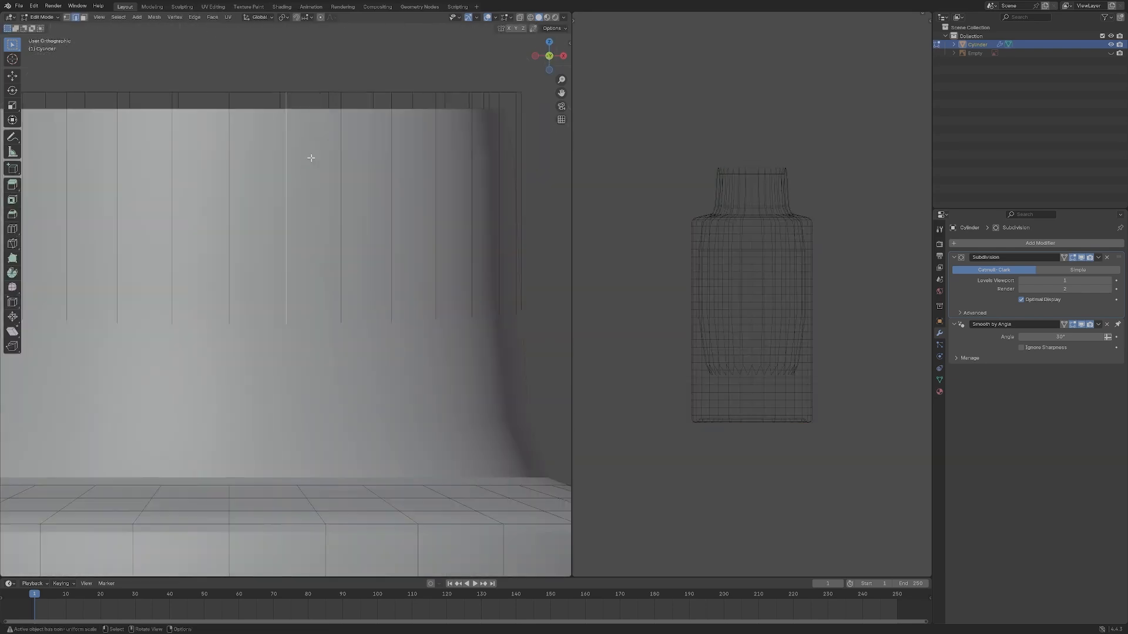
key(ctrl+r)
scroll(264, 282, up, 5)
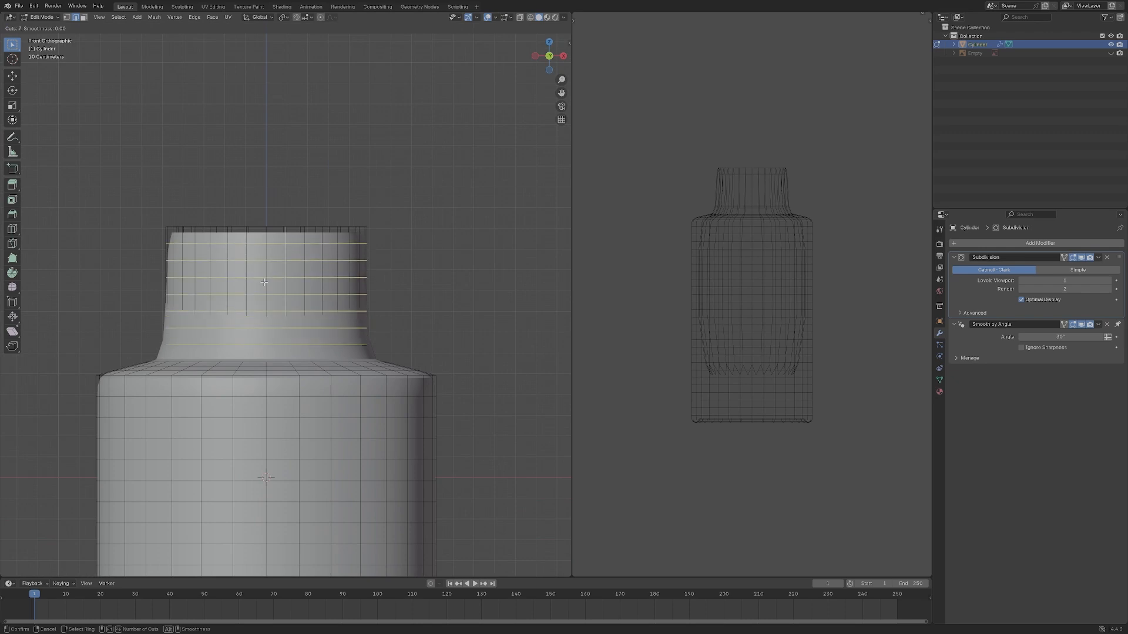
click(264, 282)
right_click(264, 282)
key(Tab)
key(grave)
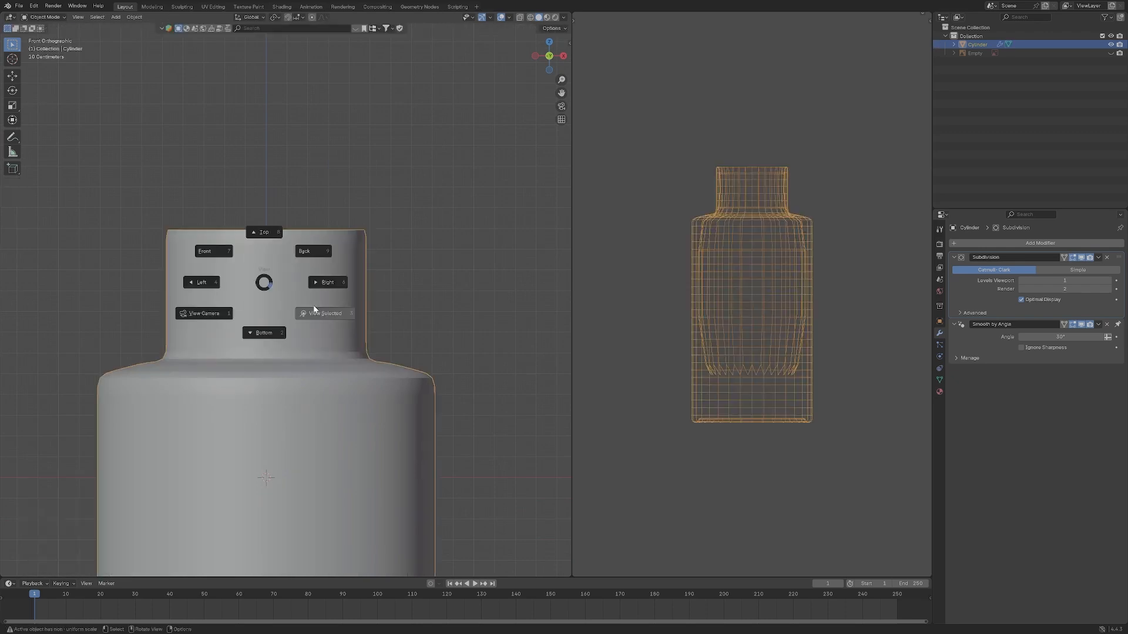
click(313, 305)
Set the bottle's subdivision to level 2 and apply Shade Auto Smooth at 30°.
key(Tab)
middle_drag(380, 303, 379, 257)
key(grave)
click(331, 225)
scroll(353, 299, down, 2)
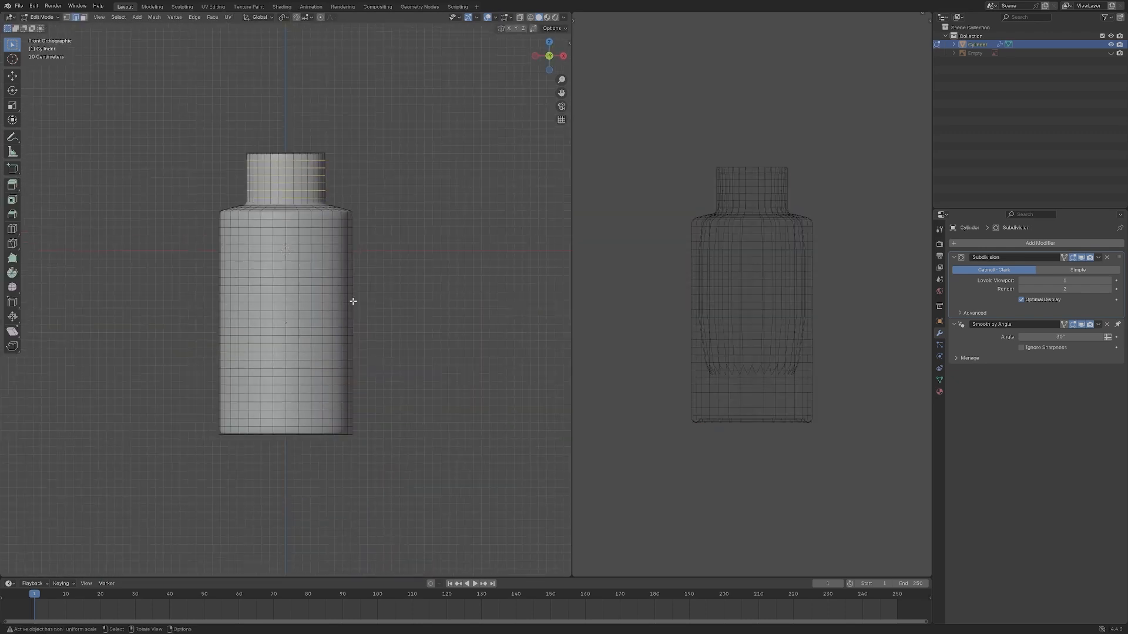
key(Tab)
middle_drag(352, 299, 466, 288)
key(ctrl+2)
scroll(494, 267, down, 1)
right_click(329, 262)
click(329, 262)
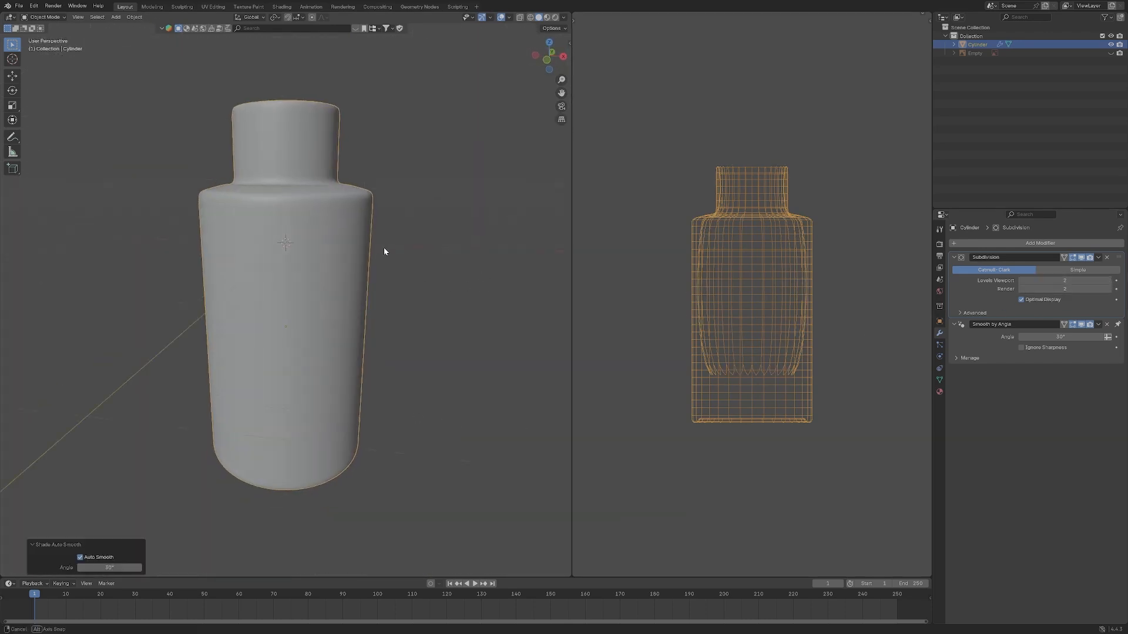
alt+middle_drag(383, 248, 365, 211)
key(grave)
click(404, 232)
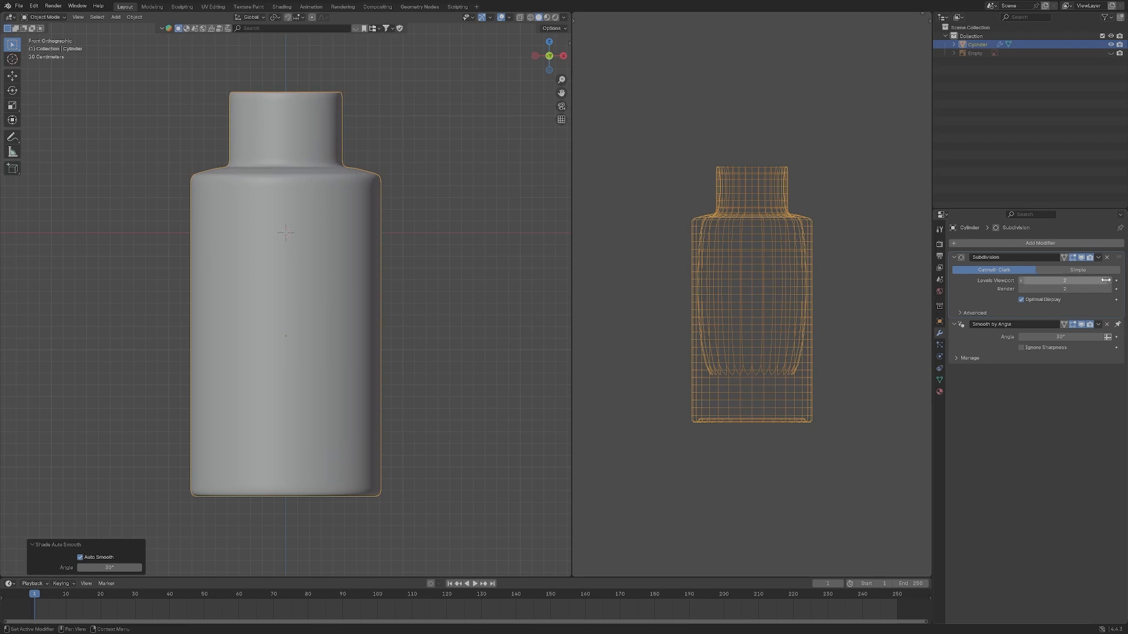
Inset the floor face inside the hollow bottle and return to Object Mode.
middle_drag(504, 187, 391, 257)
key(Tab)
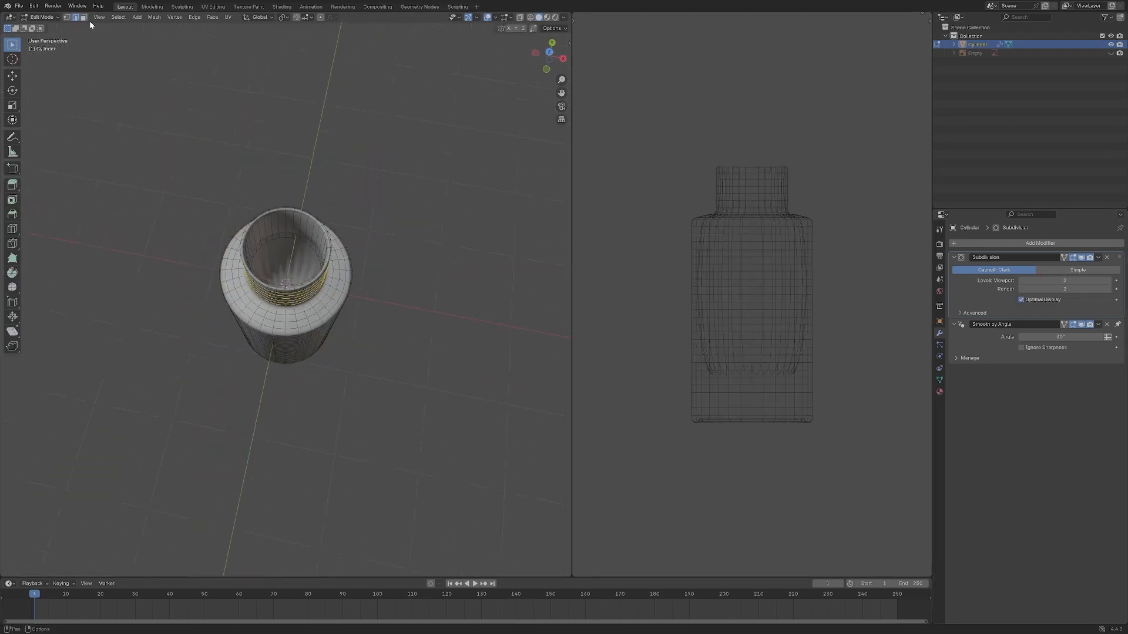
middle_drag(206, 73, 352, 241)
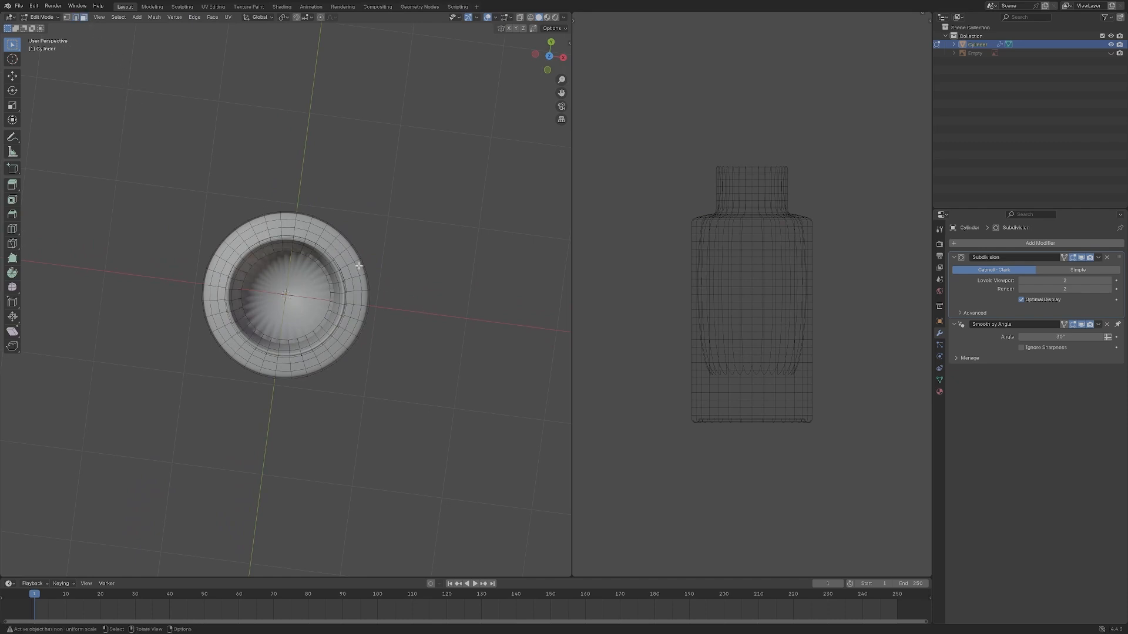
key(i)
click(466, 310)
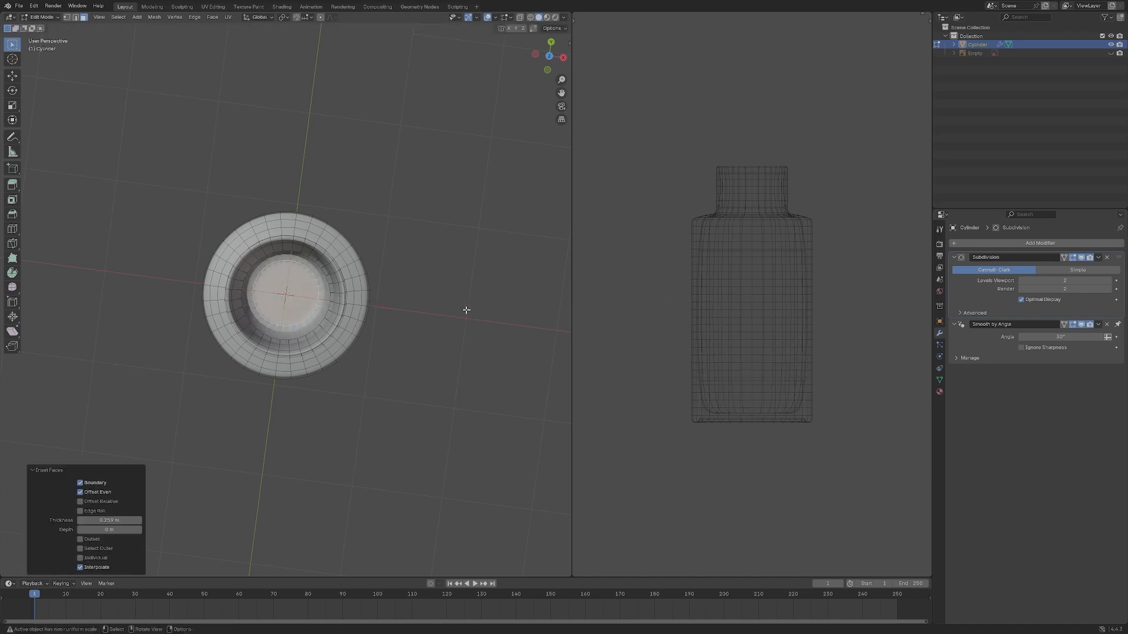
key(Tab)
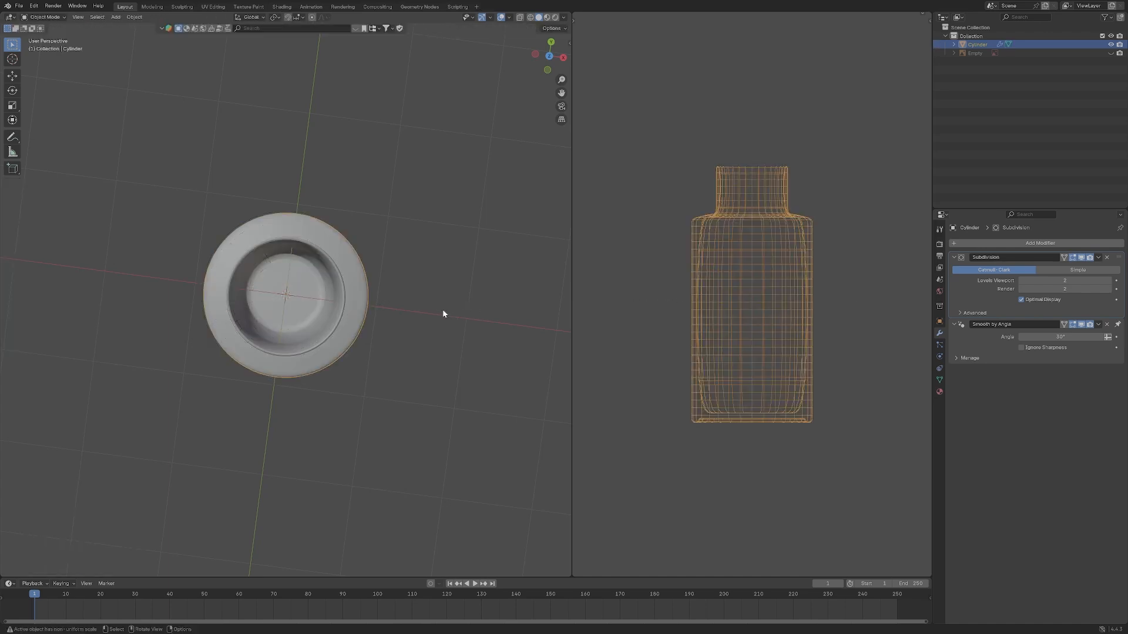
Add centred loop cuts around the rim of the neck opening and return to Object Mode.
middle_drag(486, 340, 453, 294)
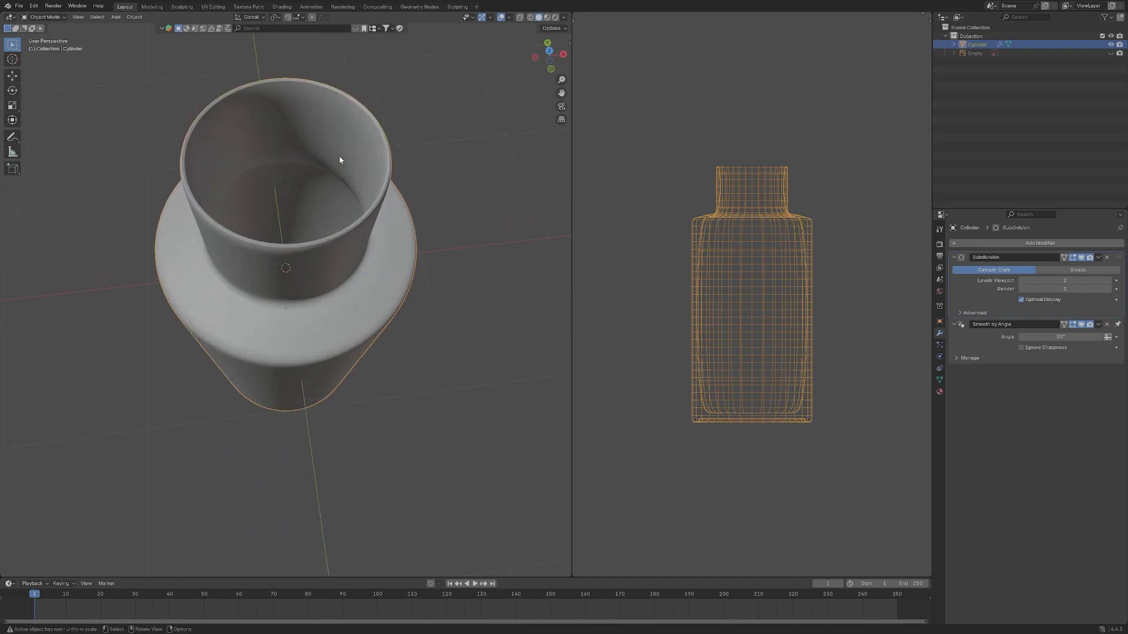
key(Tab)
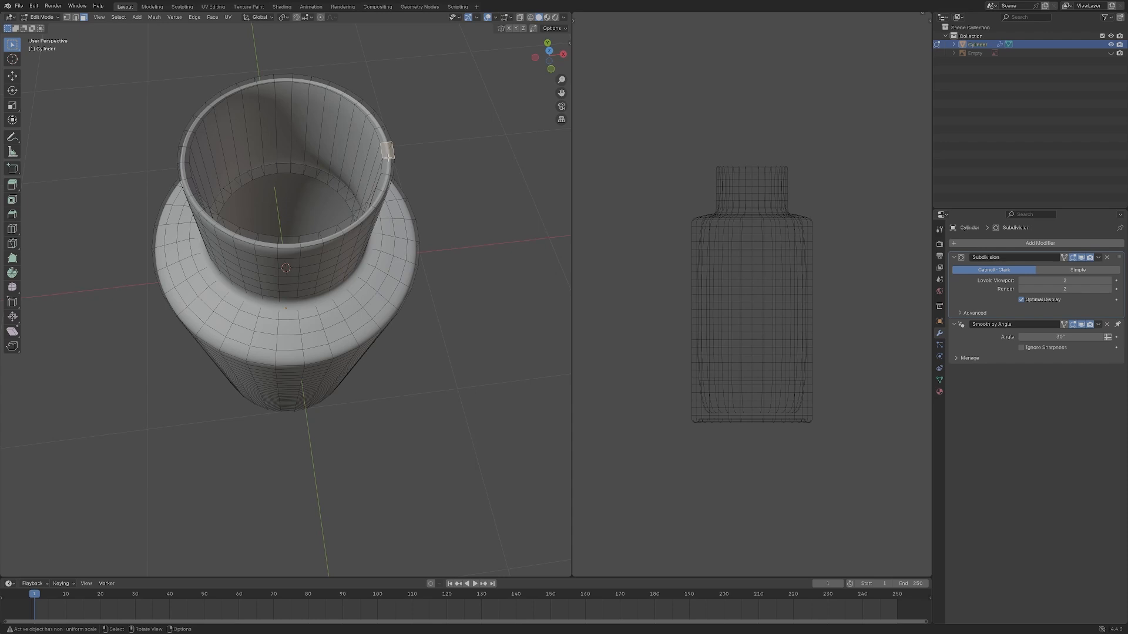
key(ctrl+r)
scroll(388, 157, up, 1)
key(Escape)
key(Tab)
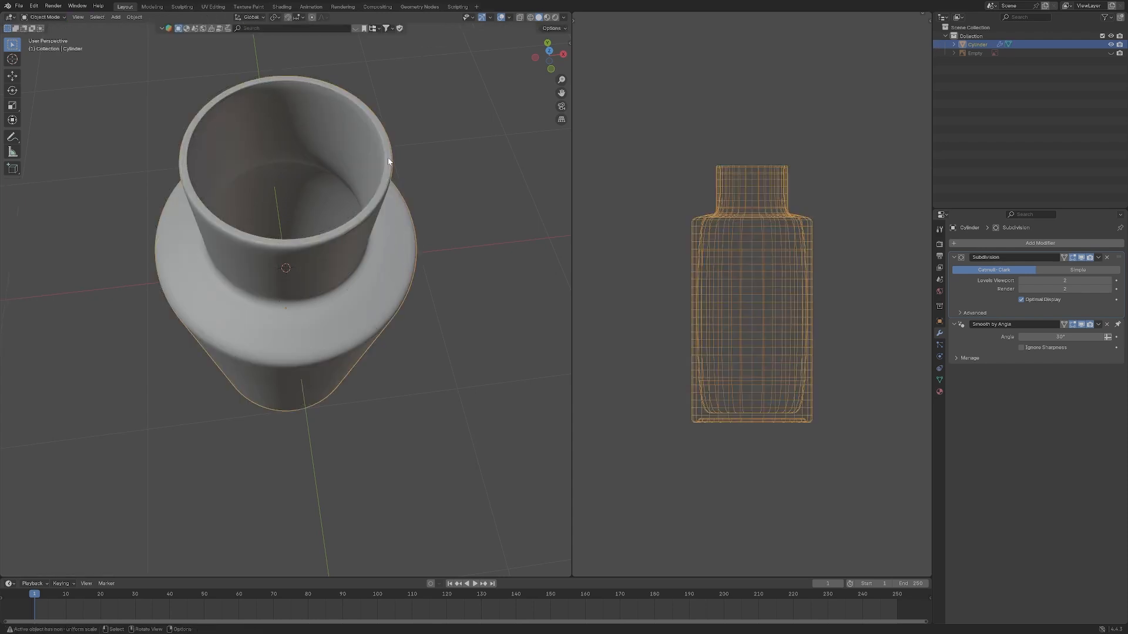
Add 8 evenly spaced loop cuts around the inner wall of the neck and return to Object Mode in front view.
key(grave)
click(350, 129)
middle_drag(332, 129, 285, 128)
key(Tab)
key(ctrl+e)
key(Escape)
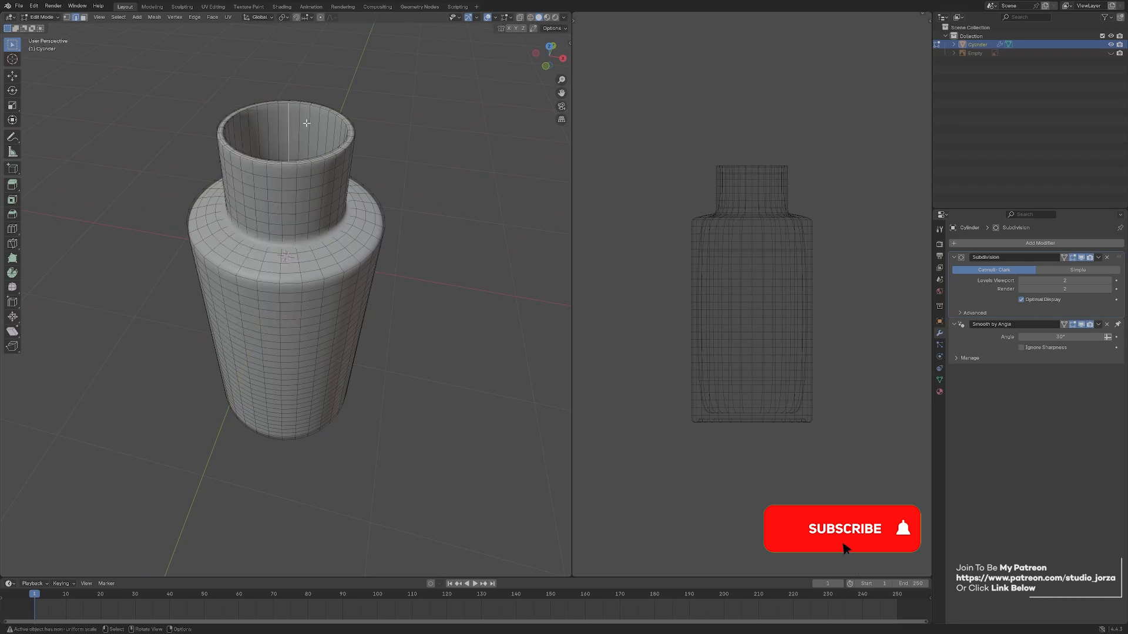
key(ctrl+r)
scroll(307, 122, up, 2)
click(306, 122)
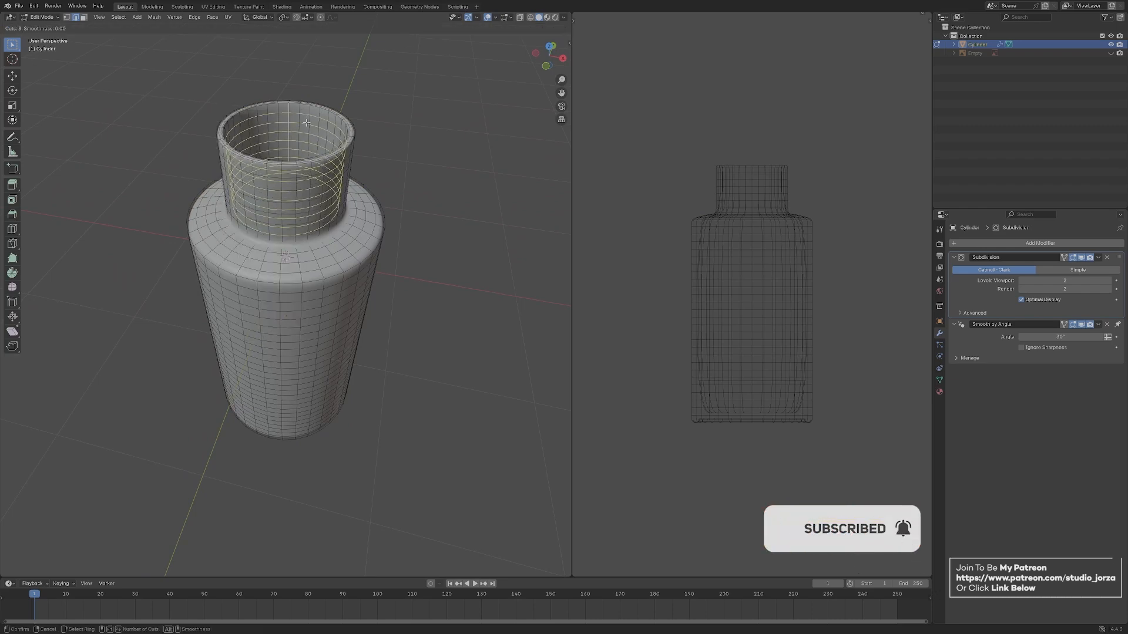
right_click(306, 124)
key(Tab)
key(KP_1)
scroll(319, 141, up, 1)
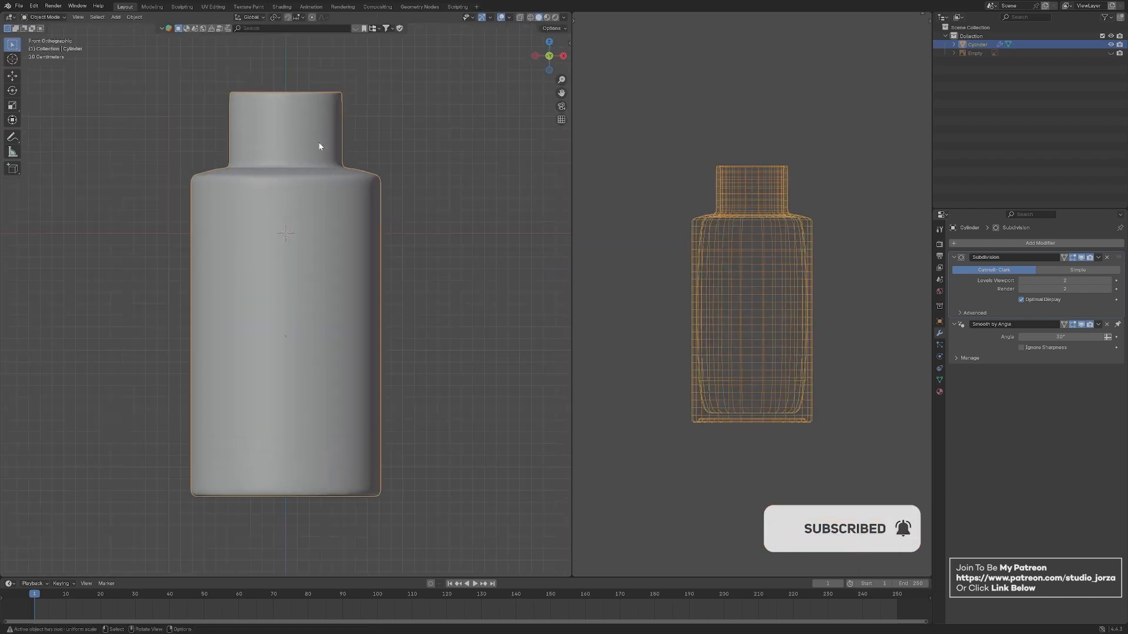
Add a loop cut around the upper end of the outer body wall and slide it close to the shoulder edge.
key(Tab)
middle_drag(320, 146, 332, 186)
scroll(333, 187, up, 1)
scroll(332, 187, up, 2)
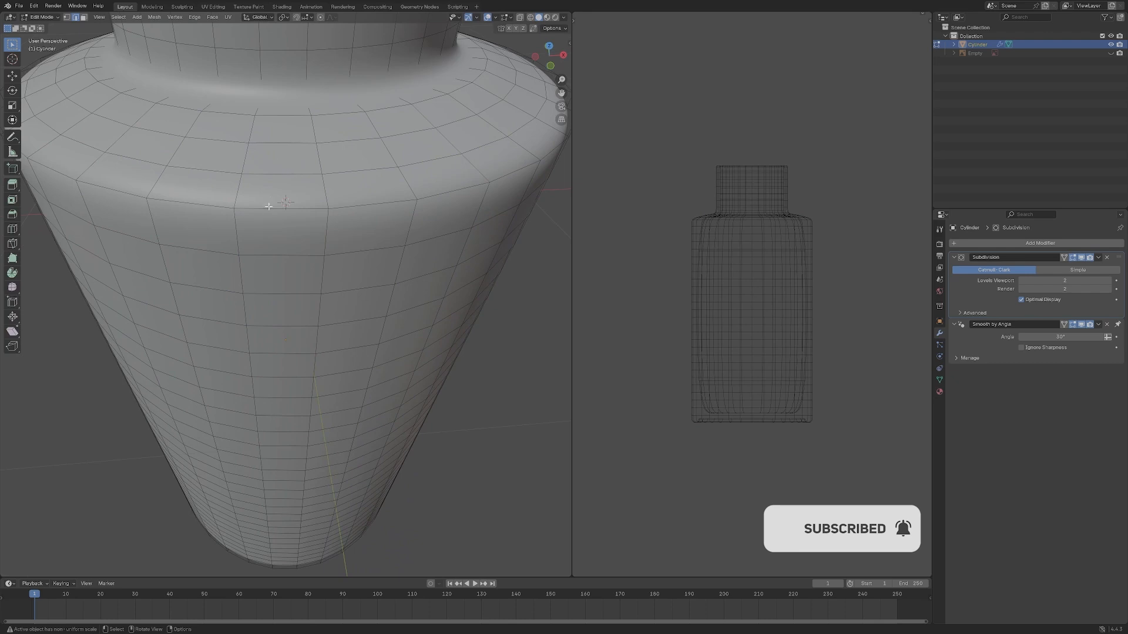
key(Tab)
key(KP_1)
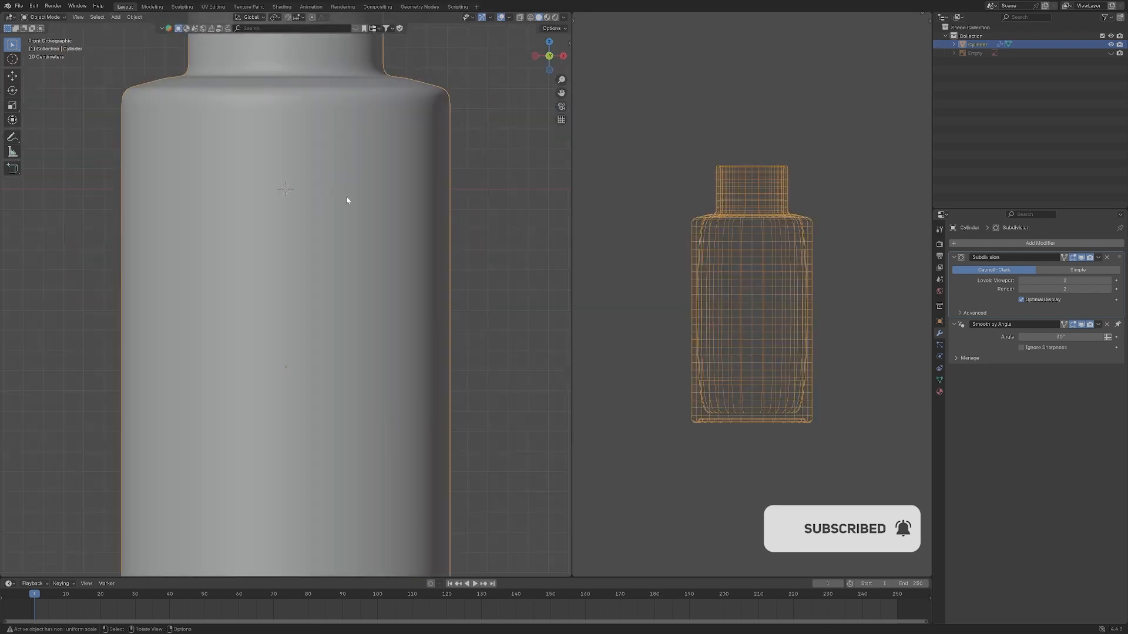
key(Tab)
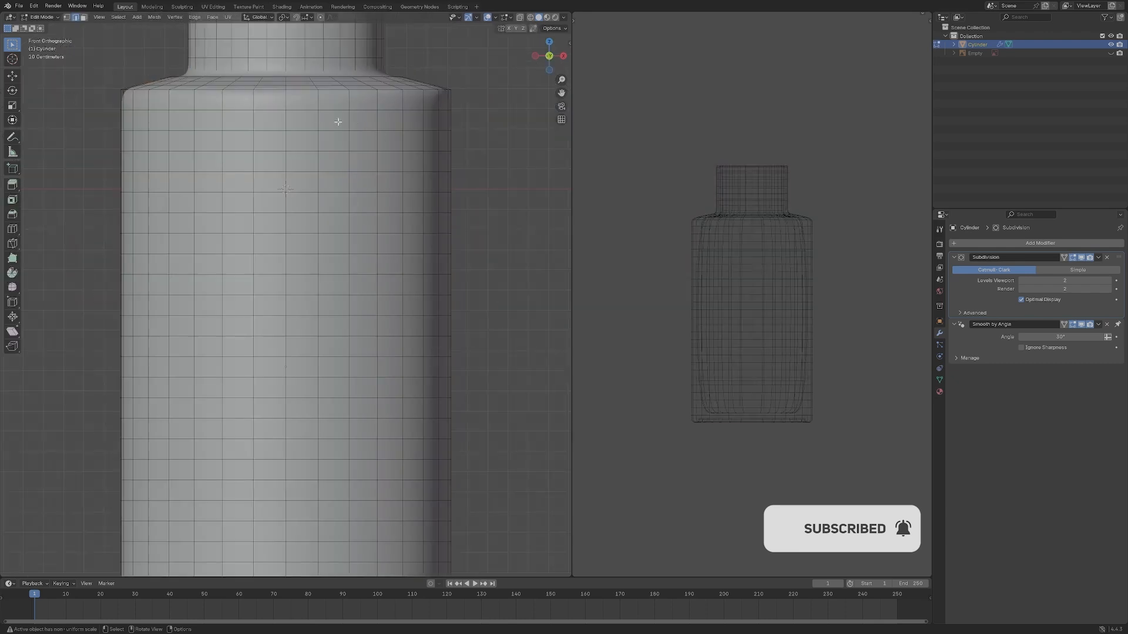
key(ctrl+r)
click(318, 98)
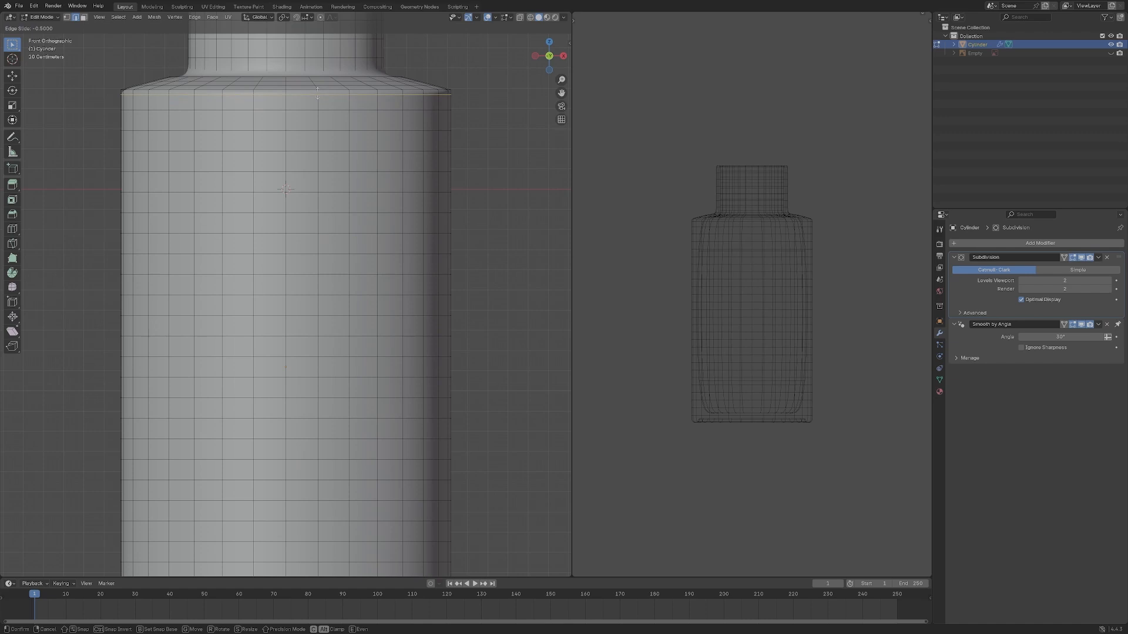
click(318, 91)
key(Tab)
Add a loop cut around the outer part of the shoulder slope and slide it close to the body edge.
middle_drag(317, 91, 377, 134)
key(Tab)
key(ctrl+r)
click(266, 139)
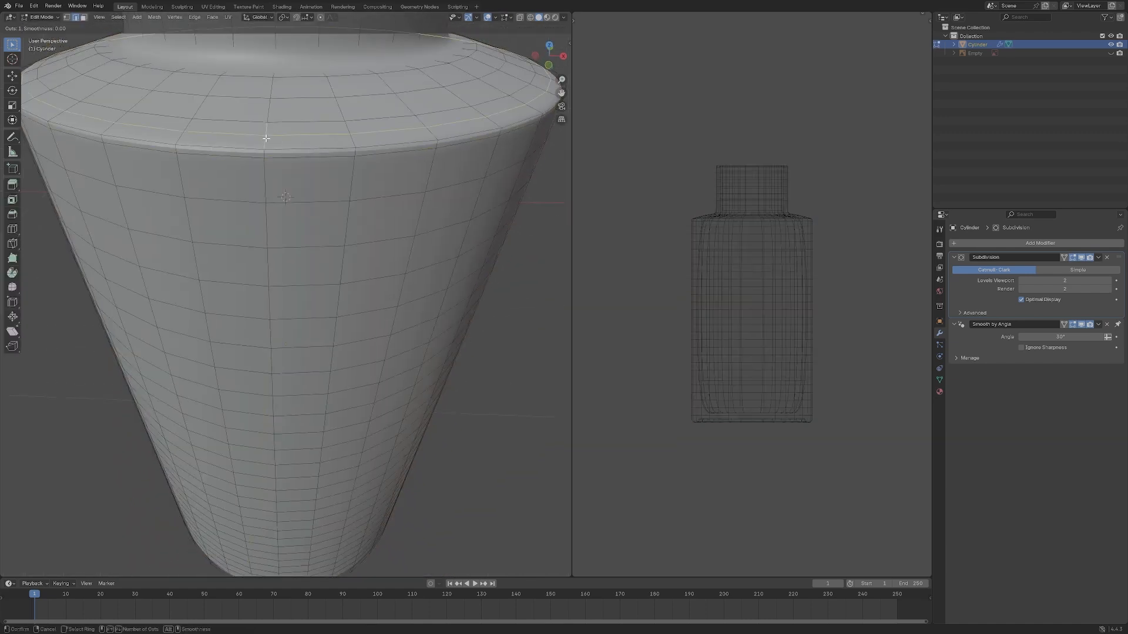
click(265, 146)
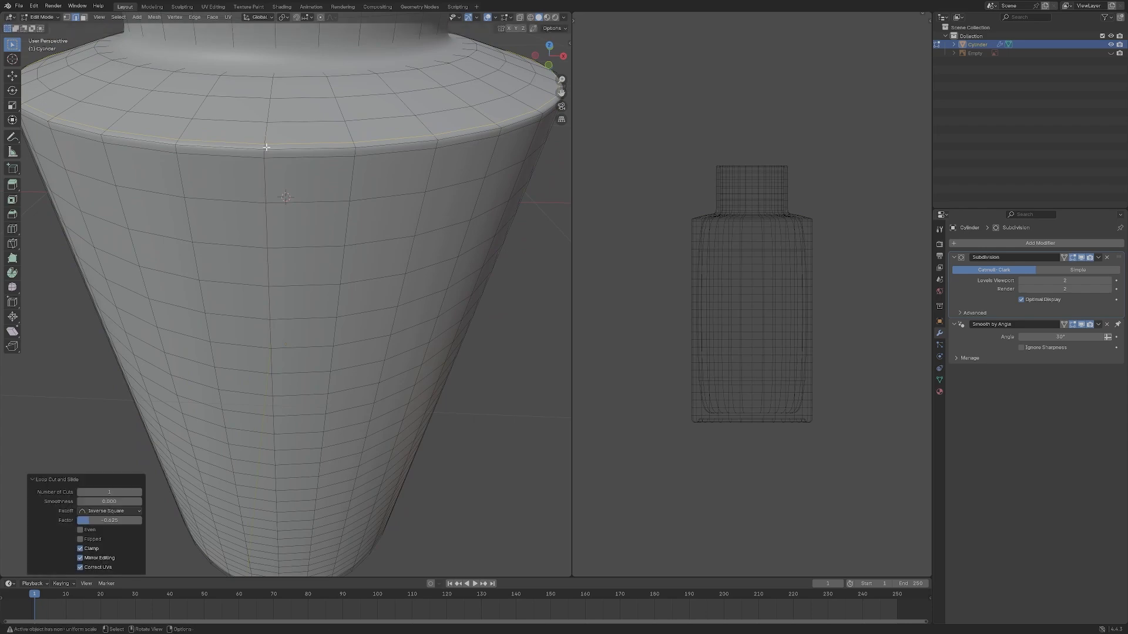
key(Tab)
scroll(339, 186, down, 4)
middle_drag(339, 186, 360, 160)
key(KP_1)
scroll(313, 202, up, 2)
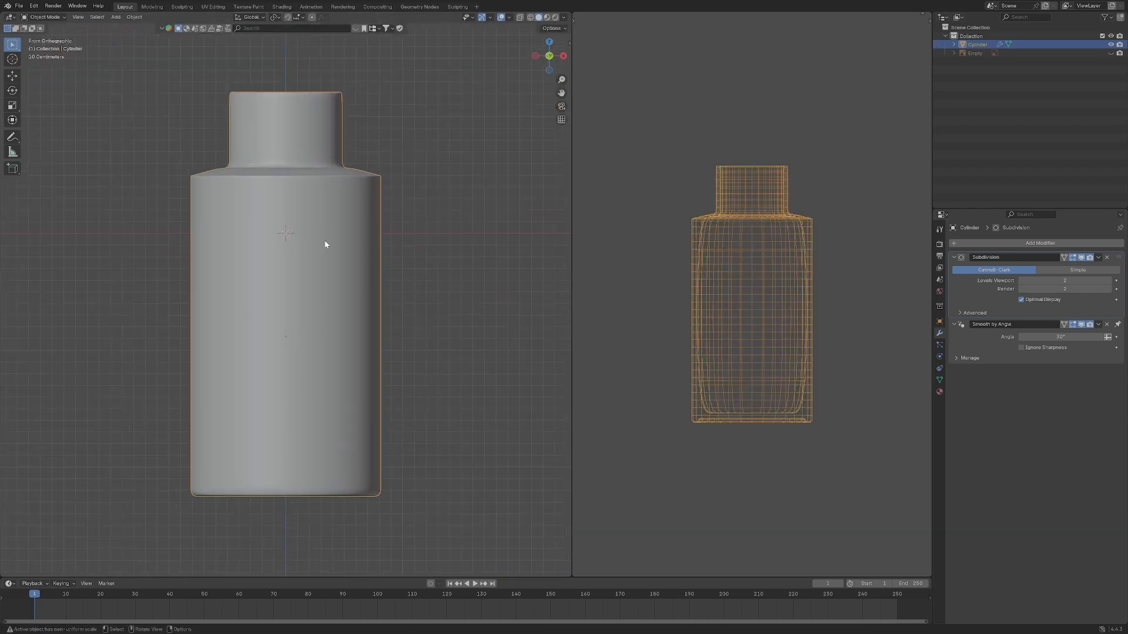
Add a loop cut around the base of the neck and slide it toward the seam with the shoulder.
middle_drag(325, 244, 330, 217)
key(Tab)
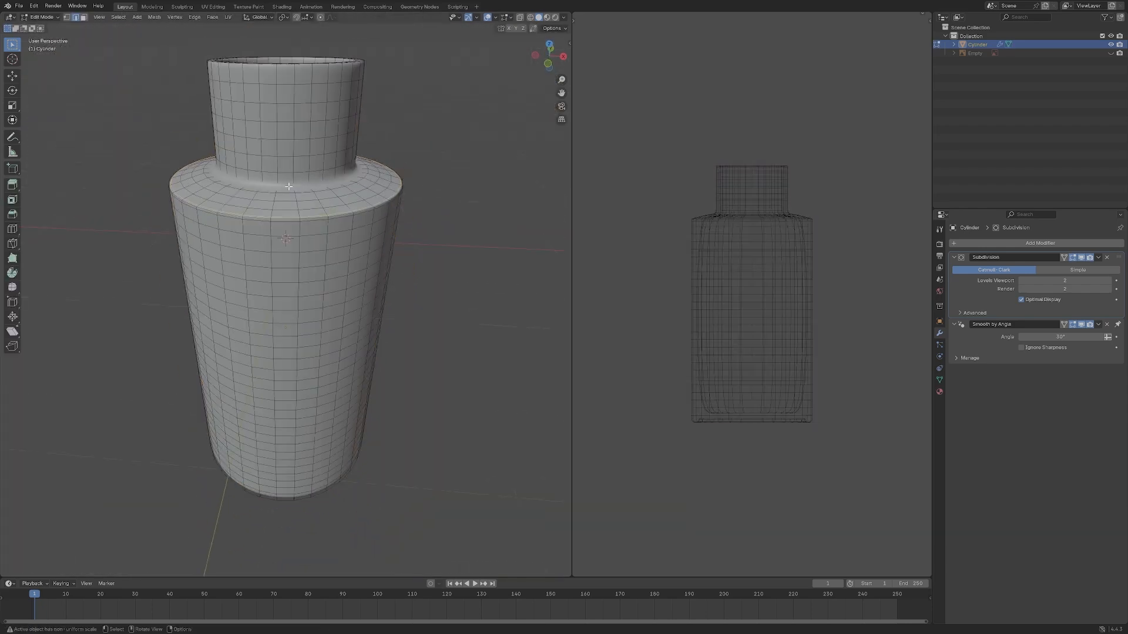
key(grave)
click(311, 210)
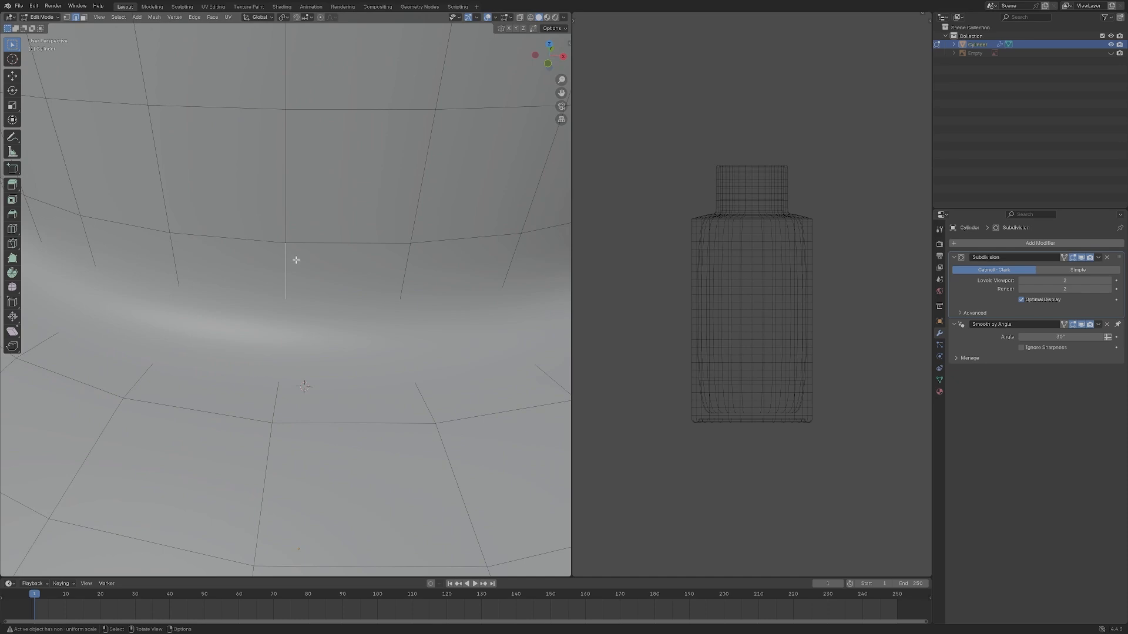
key(ctrl+r)
click(285, 276)
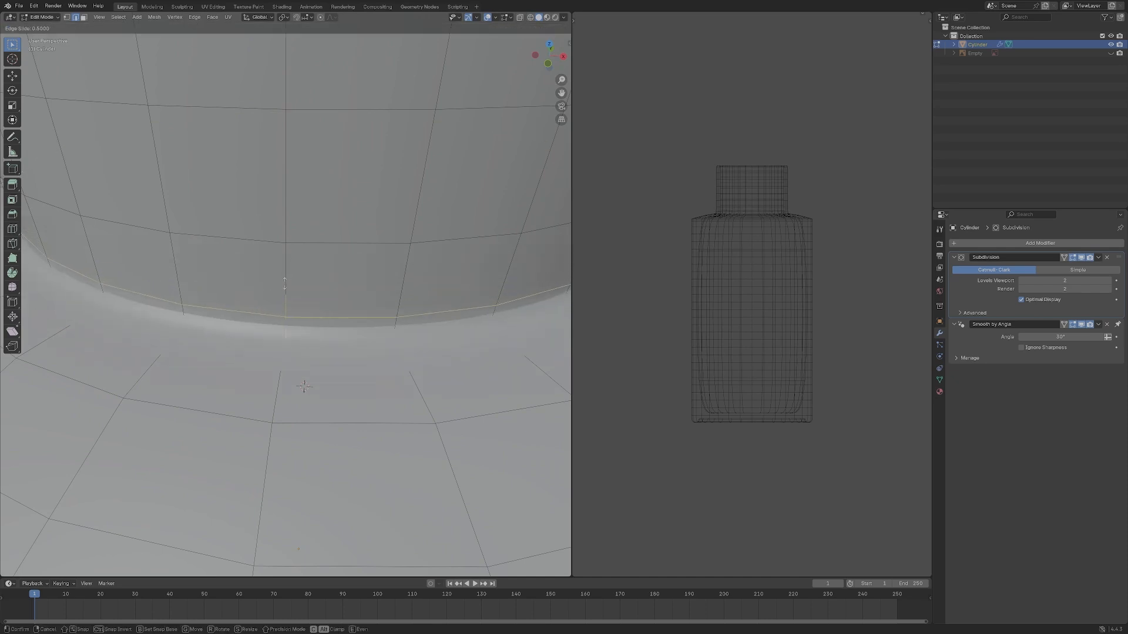
click(285, 283)
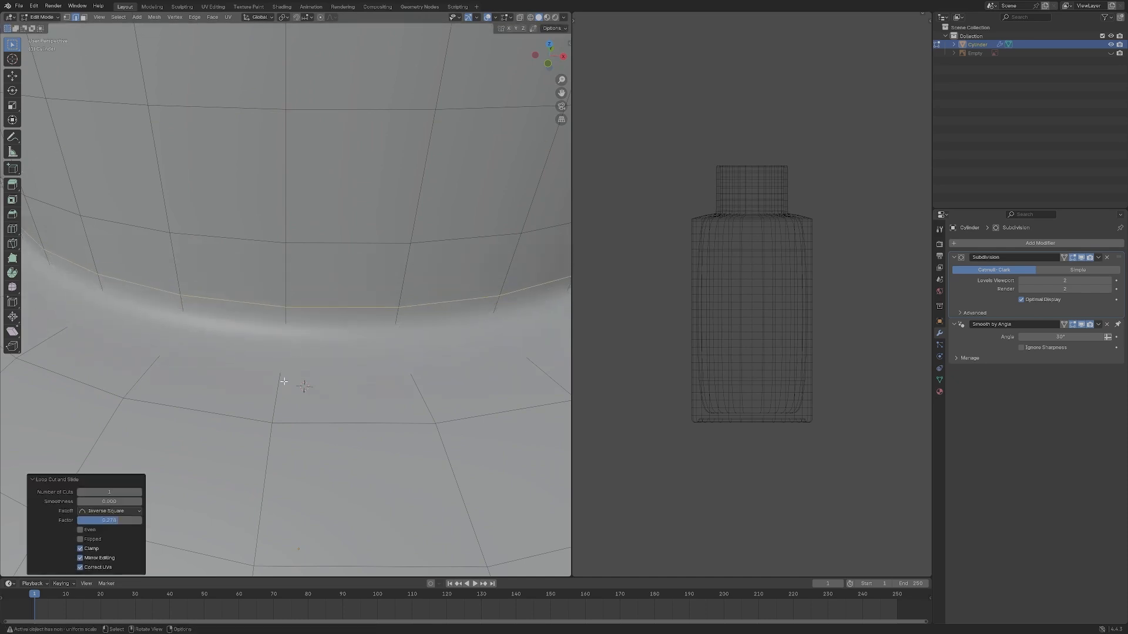
key(g)
key(g)
click(287, 363)
key(Tab)
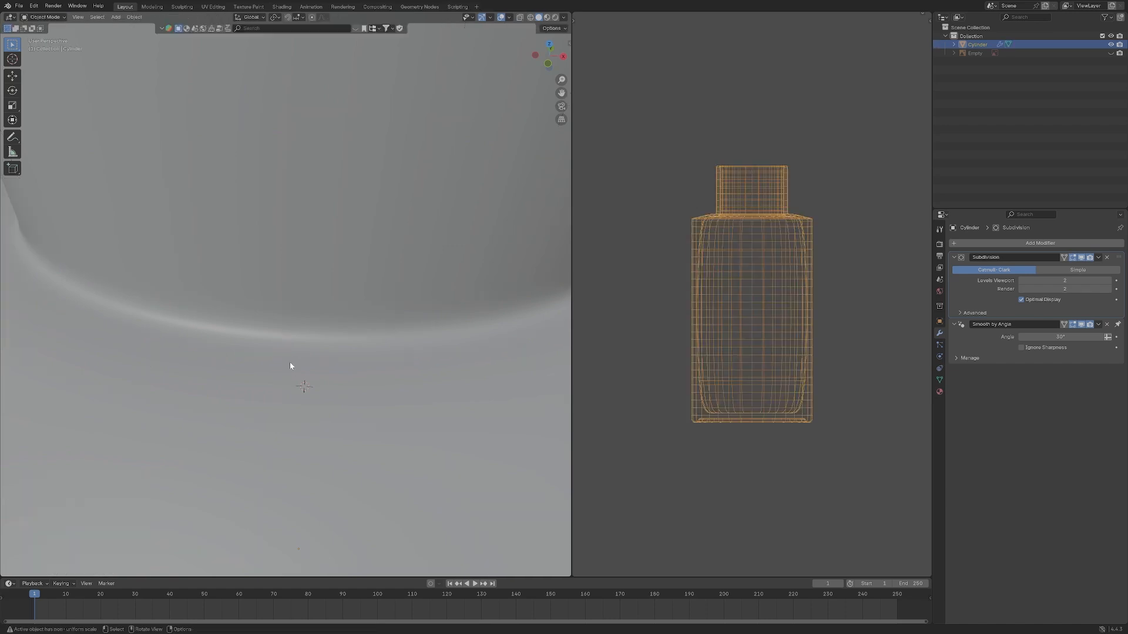
Add a loop cut around the lower end of the outer body wall and slide it close to the bottom edge.
alt+middle_drag(290, 362, 332, 320)
scroll(311, 329, down, 11)
scroll(346, 341, down, 5)
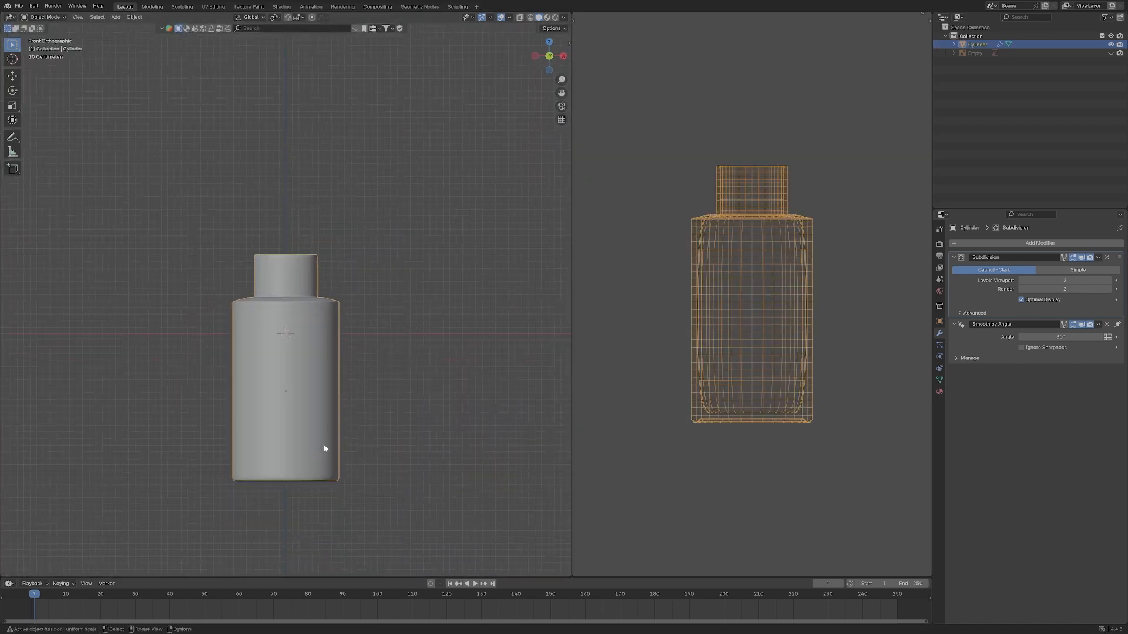
key(Tab)
scroll(317, 479, up, 10)
shift+middle_drag(319, 486, 287, 378)
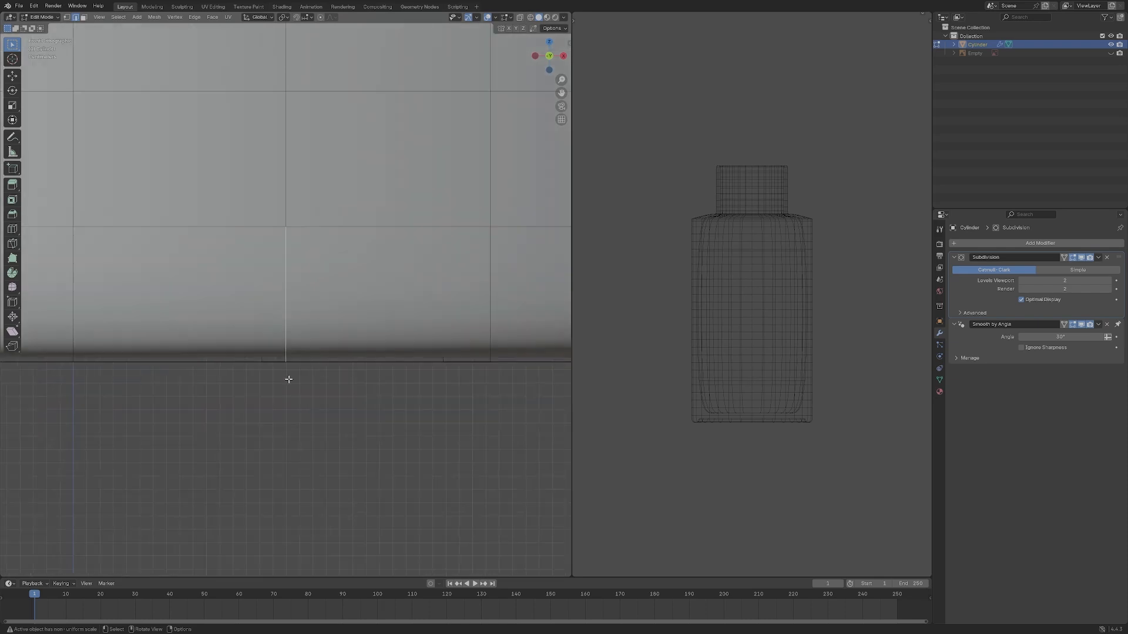
click(287, 327)
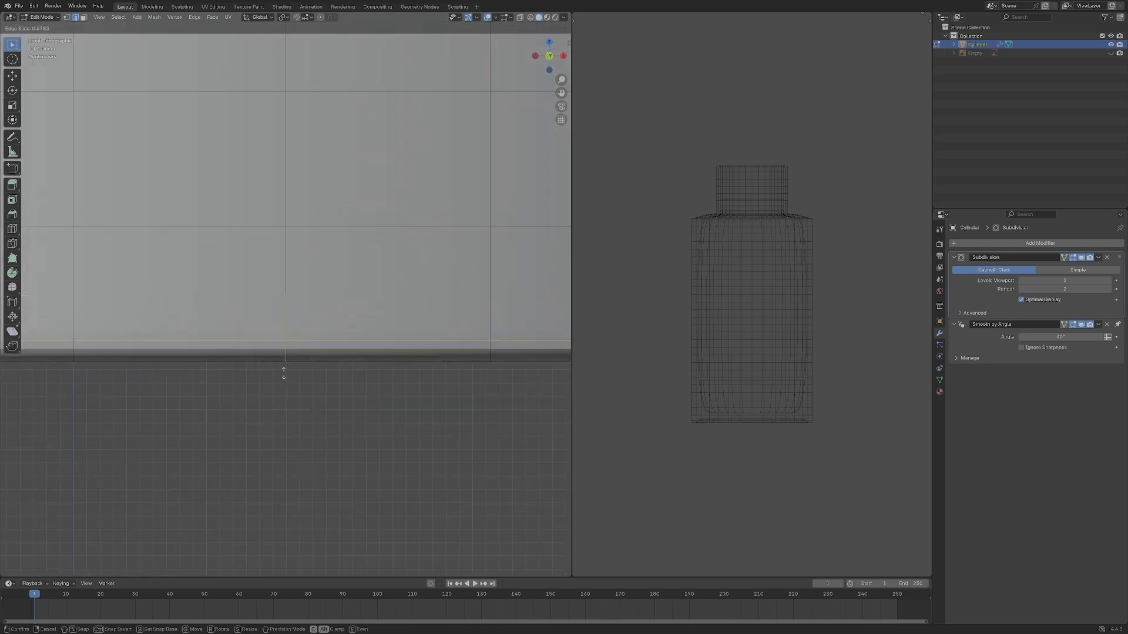
click(286, 374)
Add a loop cut around the underside rim of the body and slide it close to the outer bottom edge.
middle_drag(286, 375, 232, 409)
key(ctrl+r)
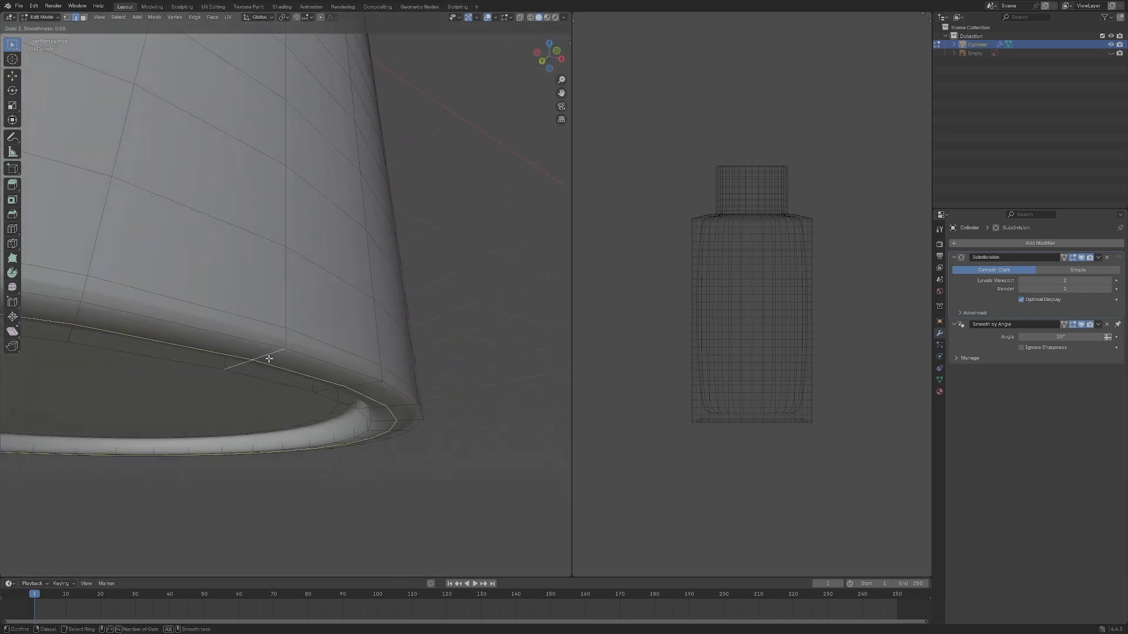
click(268, 359)
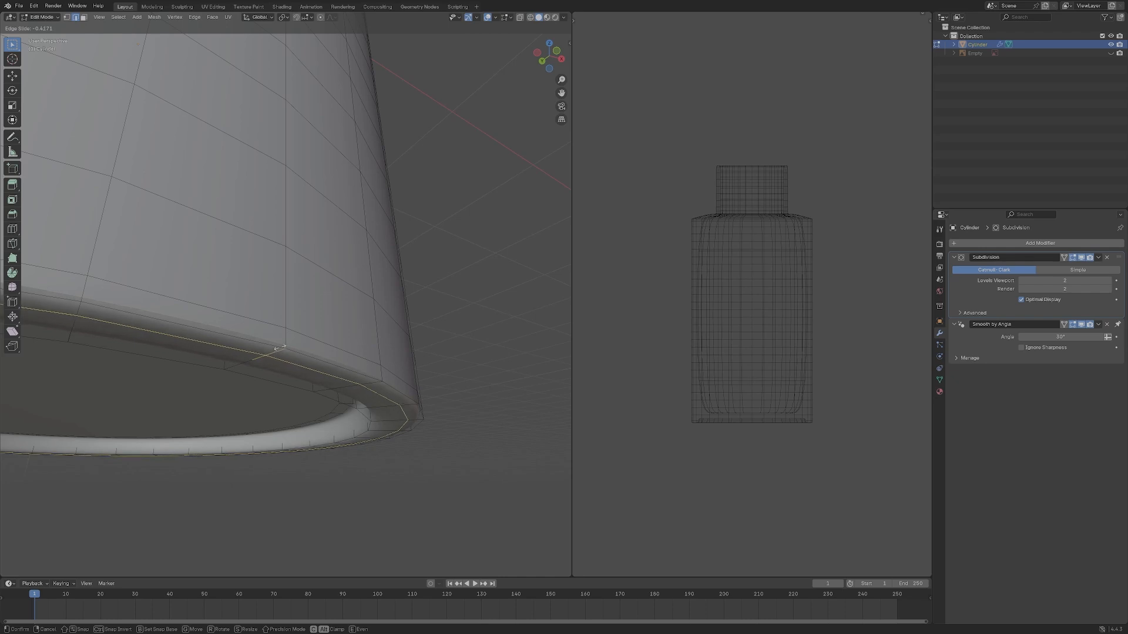
click(284, 346)
key(Tab)
Inspect the bottle body's smoothed silhouette and its wireframe from the front for edge sharpness and even topology.
key(grave)
click(433, 315)
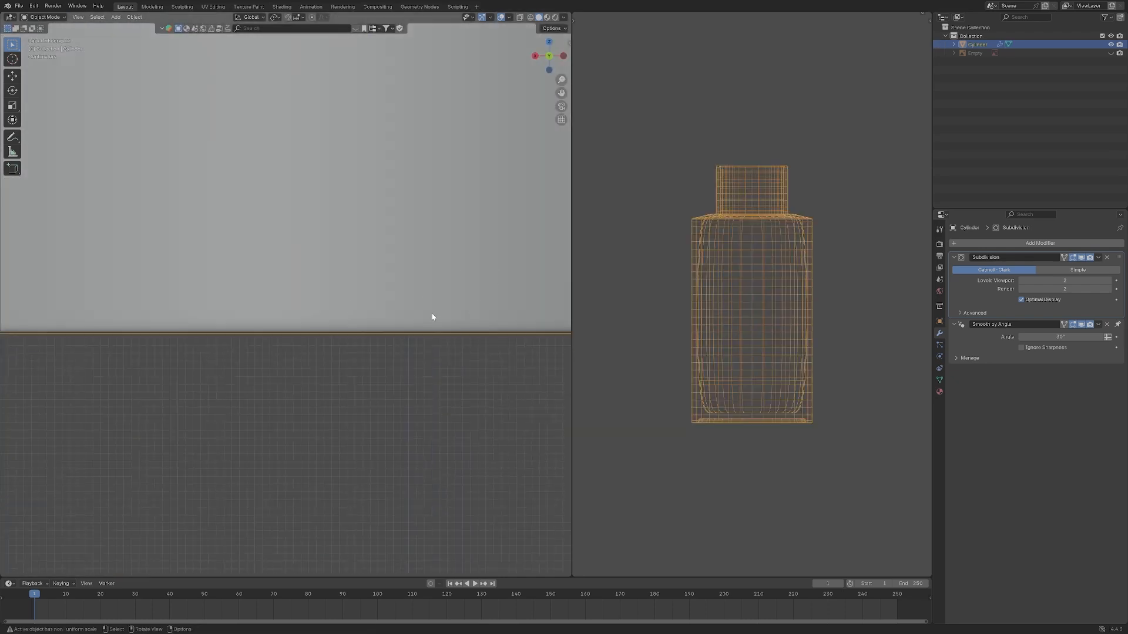
middle_drag(357, 384, 408, 351)
key(grave)
click(383, 317)
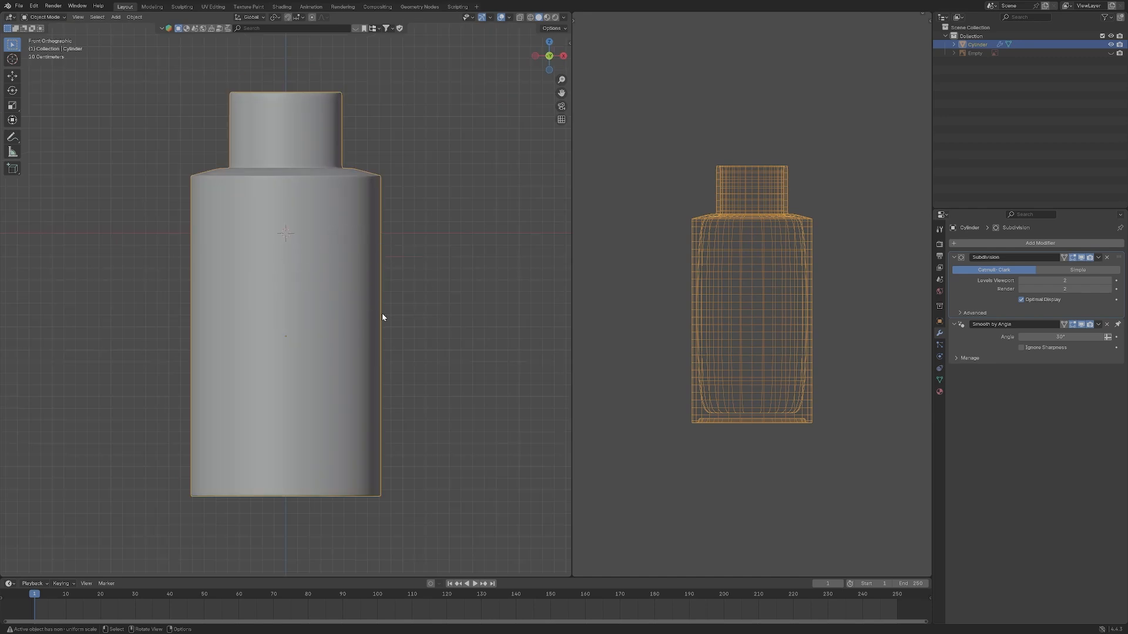
mouse_move(380, 271)
middle_down()
mouse_move(408, 232)
mouse_move(405, 297)
mouse_move(355, 341)
mouse_move(387, 292)
mouse_move(397, 311)
mouse_move(337, 307)
mouse_move(327, 279)
mouse_move(345, 351)
mouse_move(356, 279)
mouse_move(299, 219)
mouse_move(378, 253)
middle_up()
click(520, 214)
scroll(752, 294, down, 1)
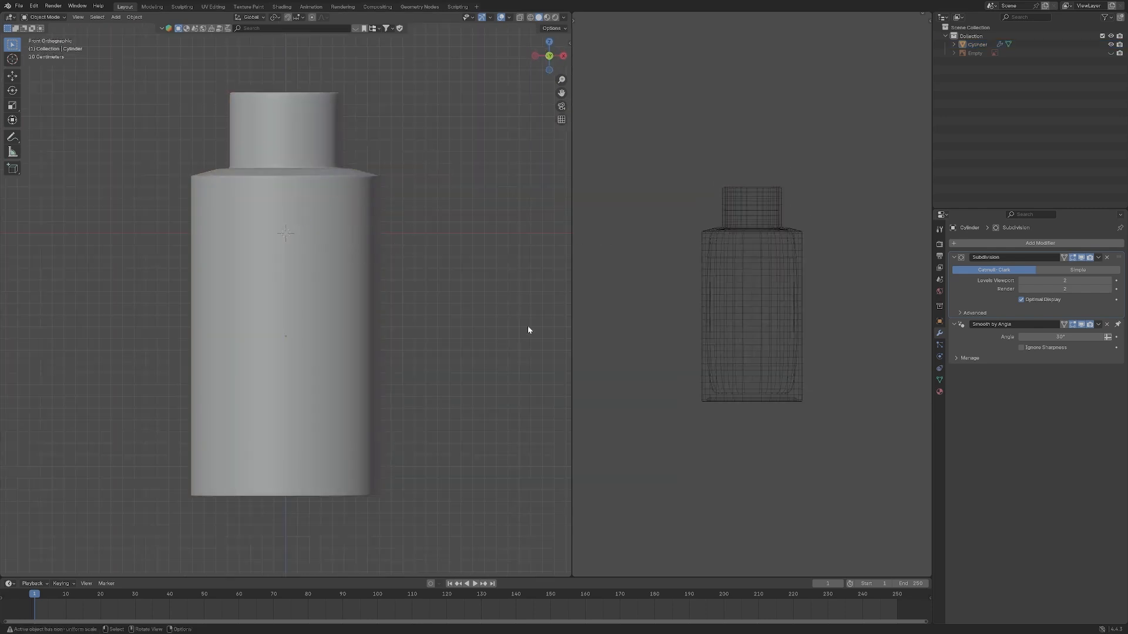
click(800, 242)
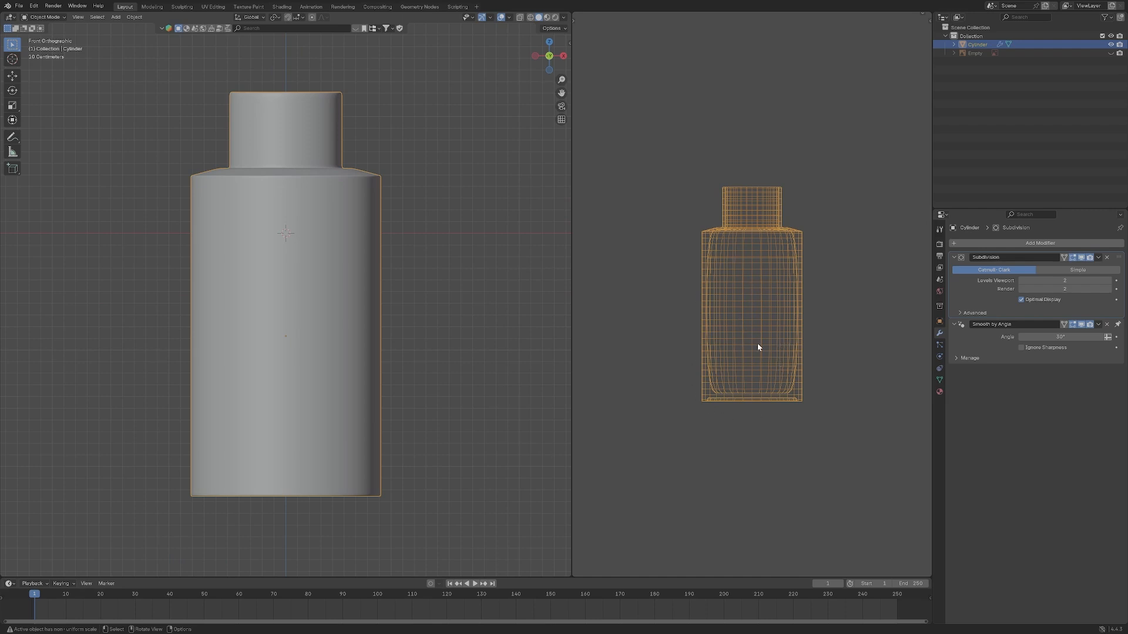
Add seven evenly spaced loop cuts around the inner body wall without sliding them.
middle_drag(437, 242, 408, 289)
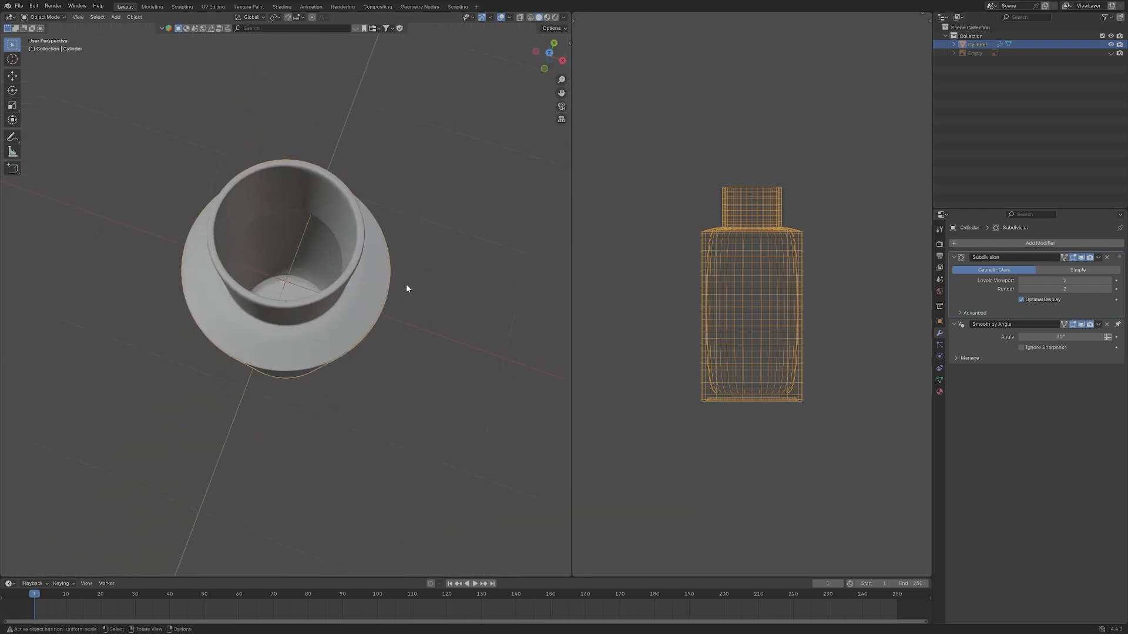
key(Tab)
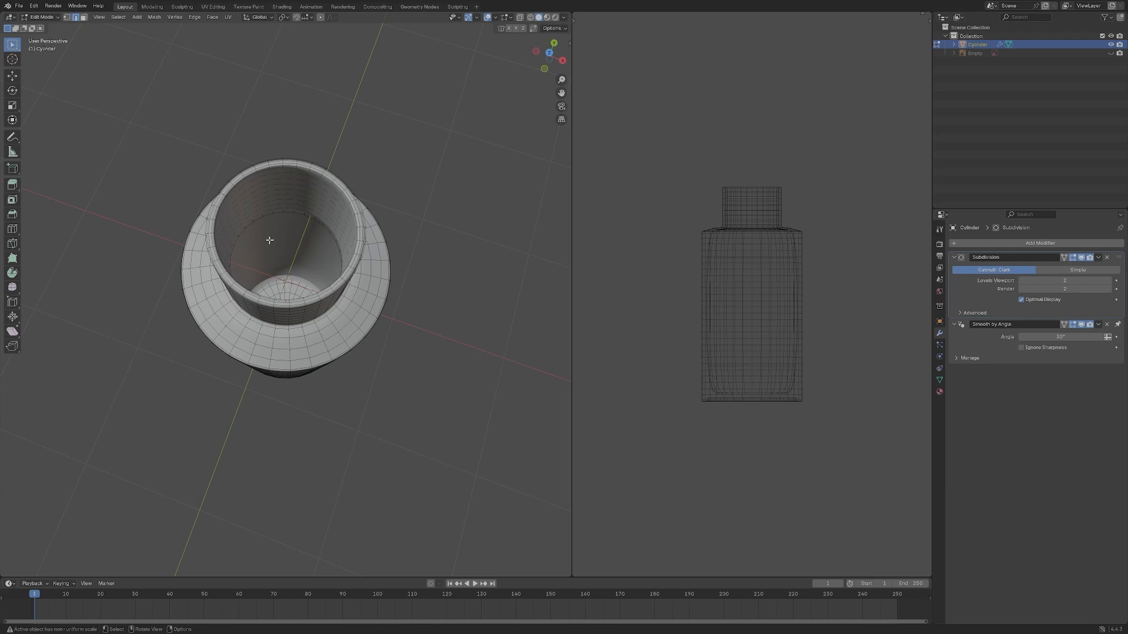
key(ctrl+r)
scroll(270, 240, up, 6)
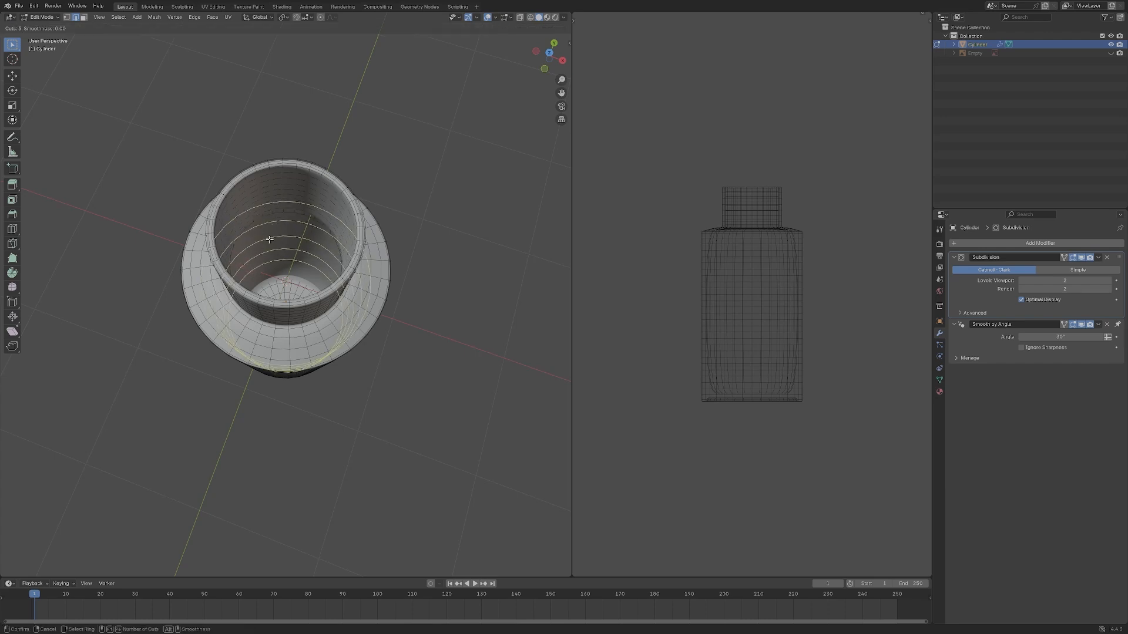
click(269, 240)
right_click(269, 240)
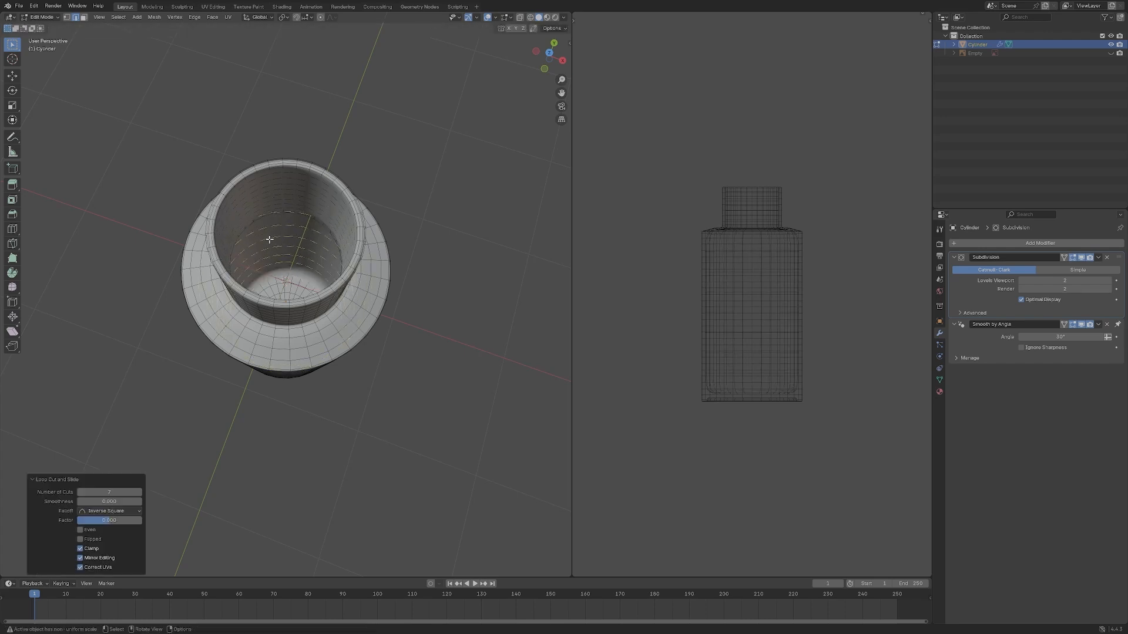
key(Tab)
Inspect the bottle's inner wall wireframe and smooth shading from several angles.
scroll(667, 340, up, 3)
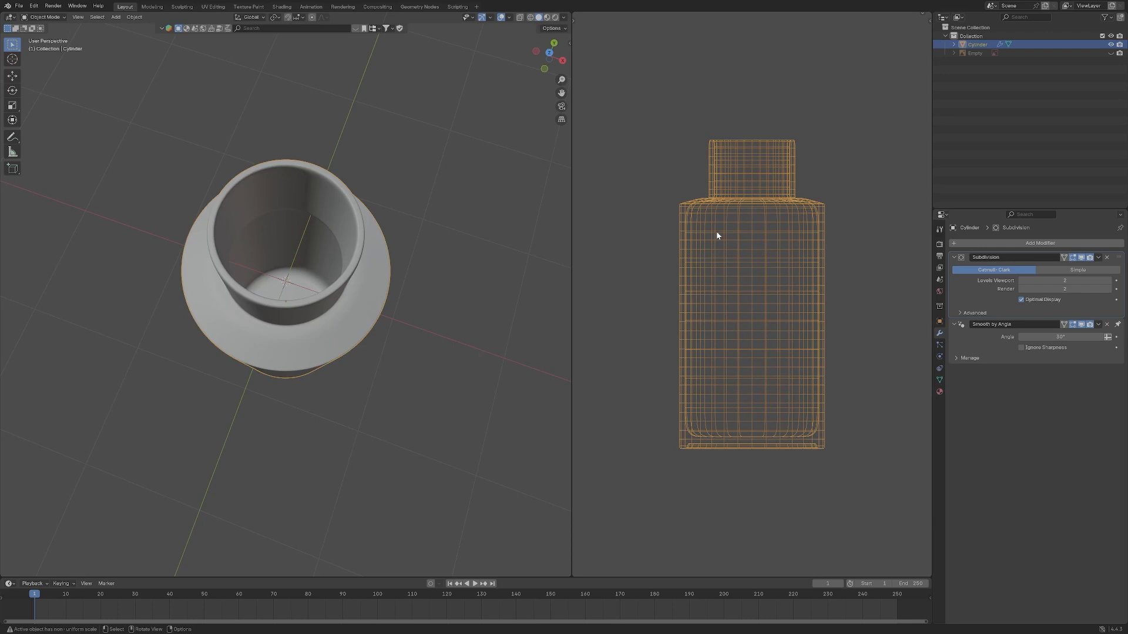
middle_drag(411, 253, 400, 164)
scroll(442, 185, up, 2)
click(487, 207)
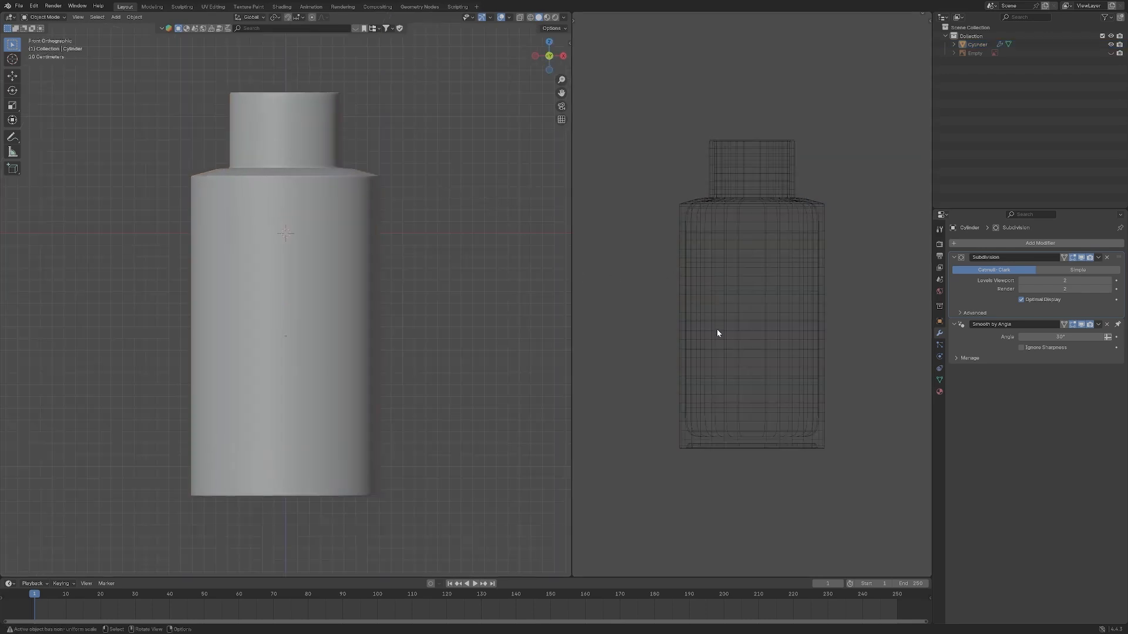
middle_drag(547, 200, 423, 179)
key(a)
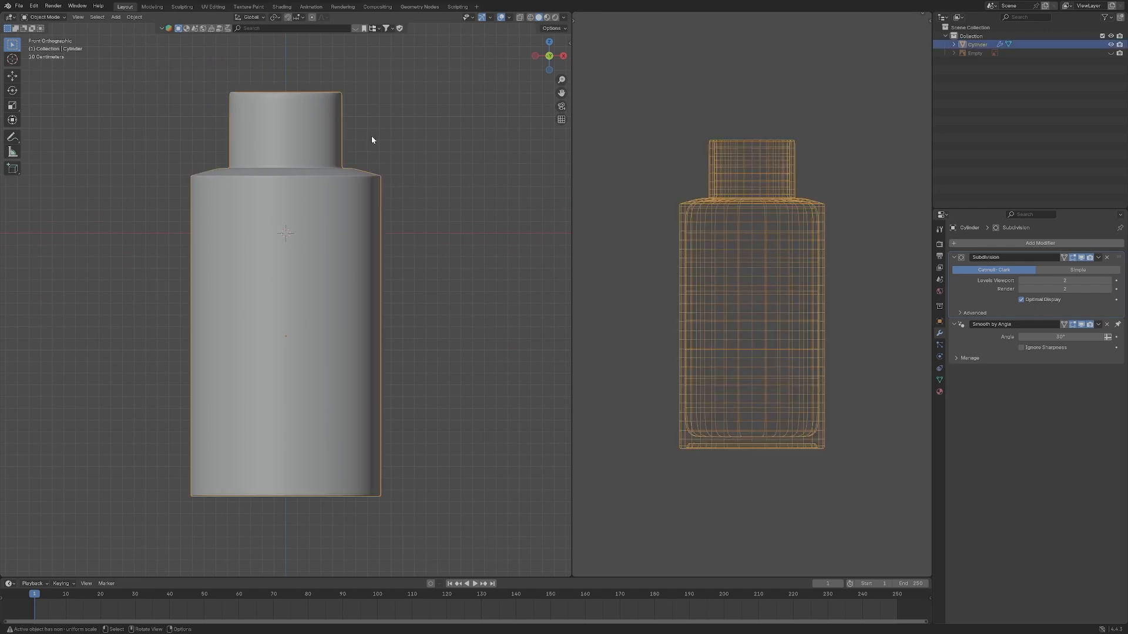
click(371, 136)
key(shift+a)
key(Escape)
key(a)
Select the ring of shoulder faces around the base of the neck from the top view.
key(Tab)
middle_drag(399, 136, 402, 168)
key(grave)
click(395, 125)
scroll(282, 208, up, 3)
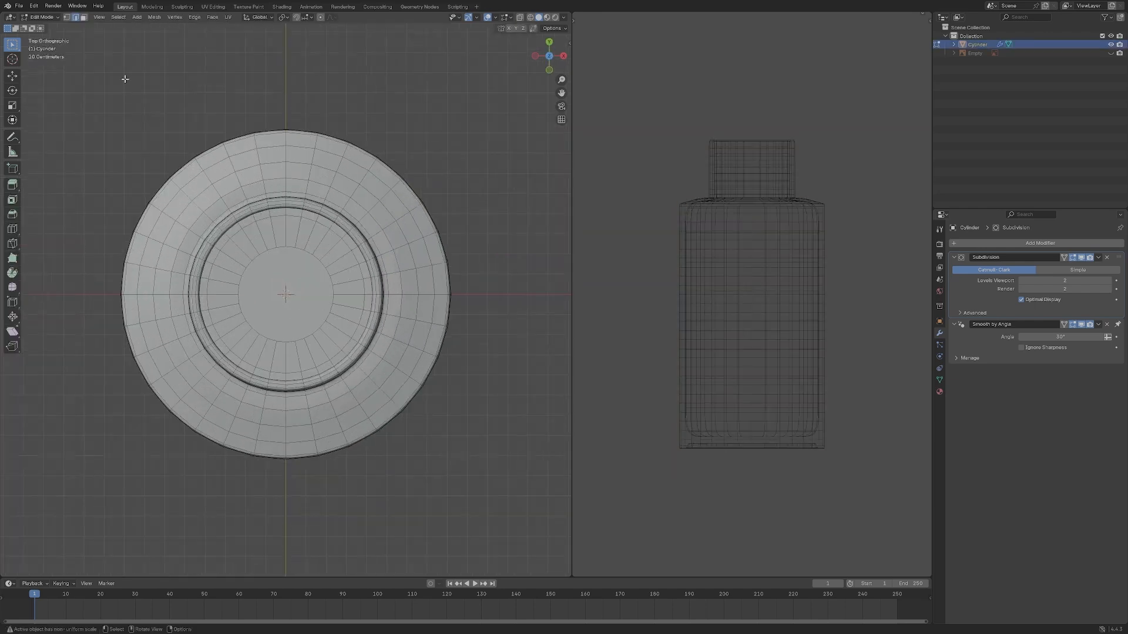
click(376, 235)
alt+click(388, 243)
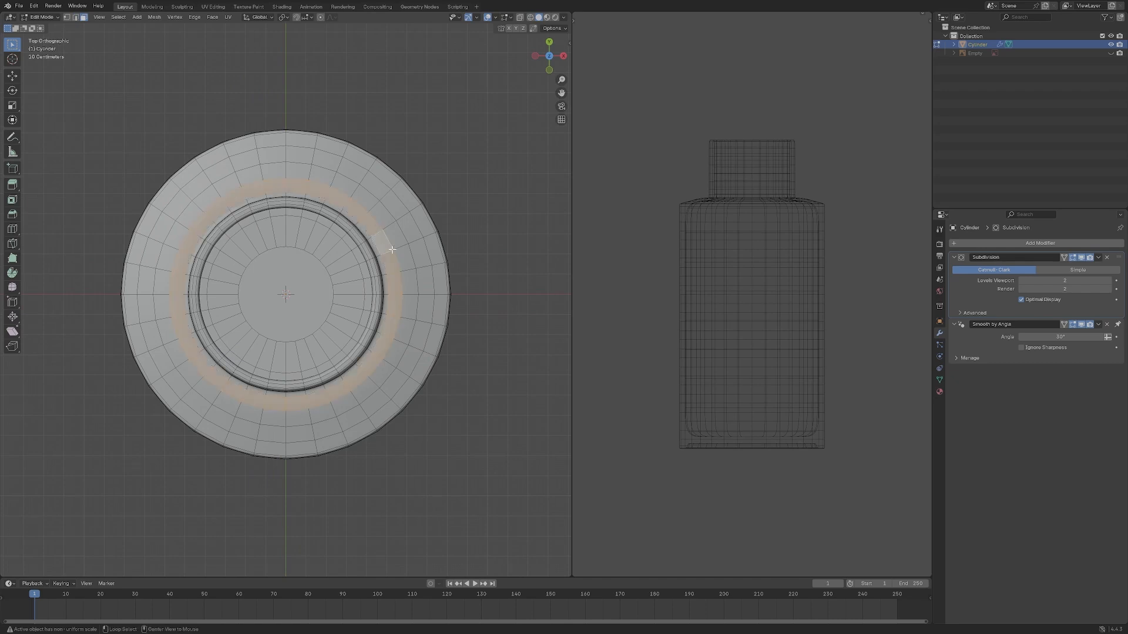
Unhide the reference image and view the neck area against it from the front.
alt+middle_drag(390, 245, 479, 194)
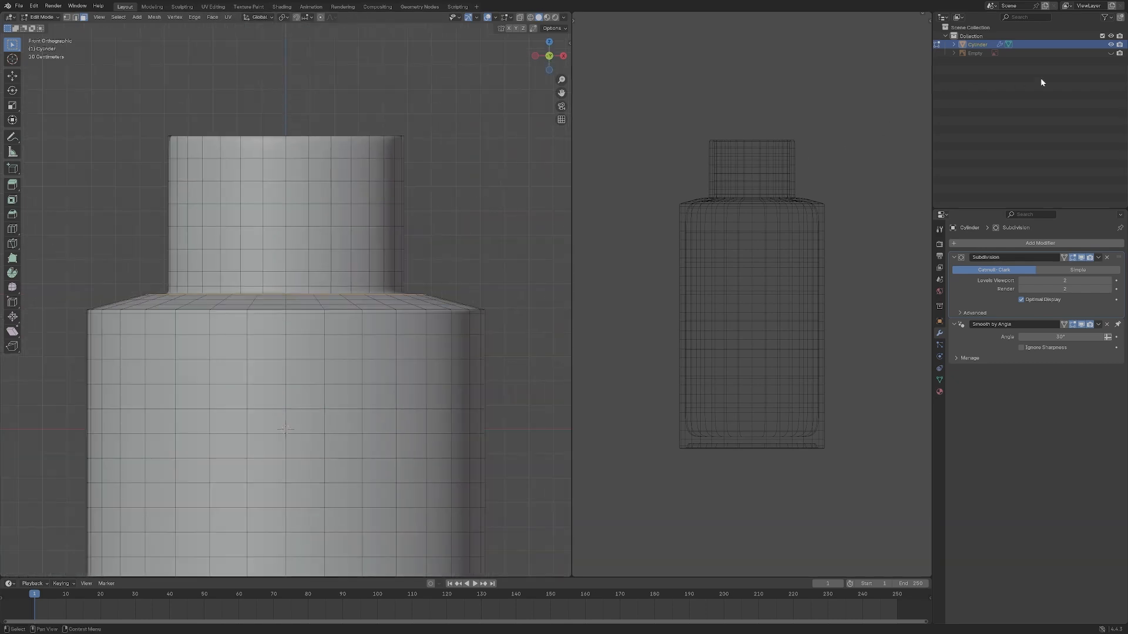
click(1110, 53)
scroll(358, 225, down, 1)
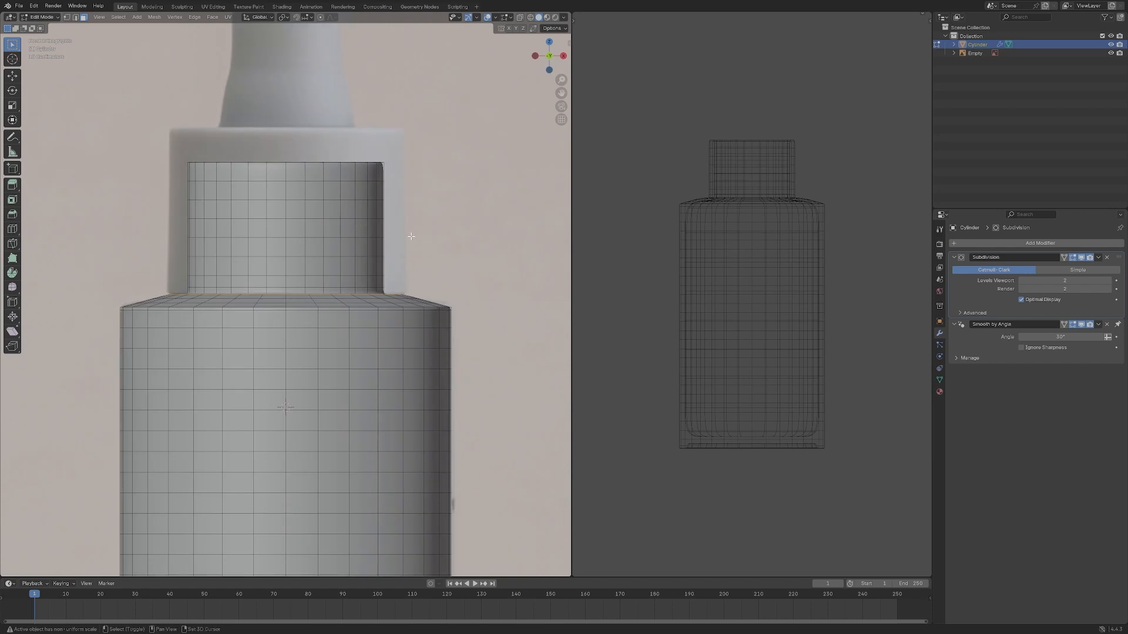
Duplicate the selected face ring in place and separate the copy into its own object.
key(shift+d)
right_click(411, 236)
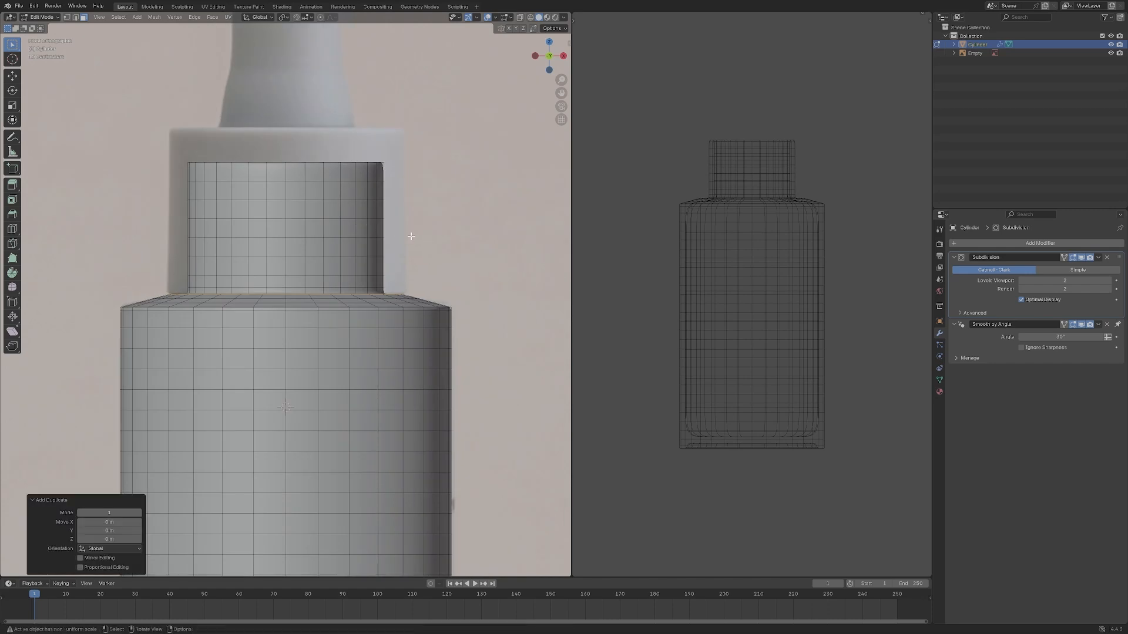
key(p)
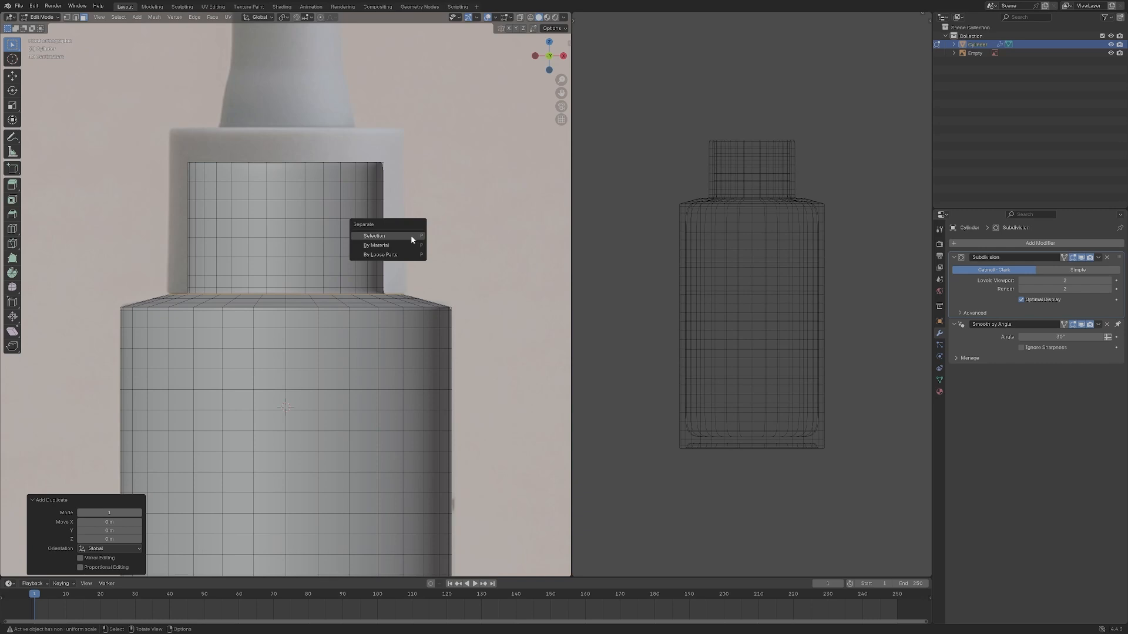
click(411, 237)
key(Tab)
Edit the separated ring in front view and move it up slightly along Z off the shoulder.
middle_drag(413, 239, 408, 301)
scroll(440, 359, up, 3)
click(441, 361)
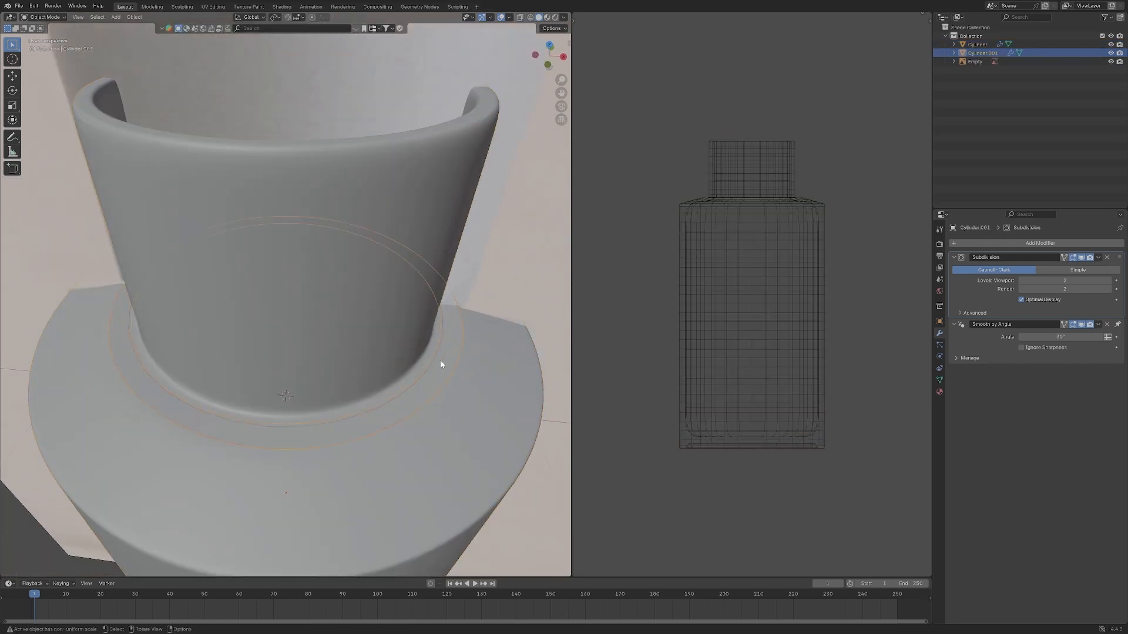
key(grave)
click(405, 255)
key(Tab)
key(grave)
click(393, 238)
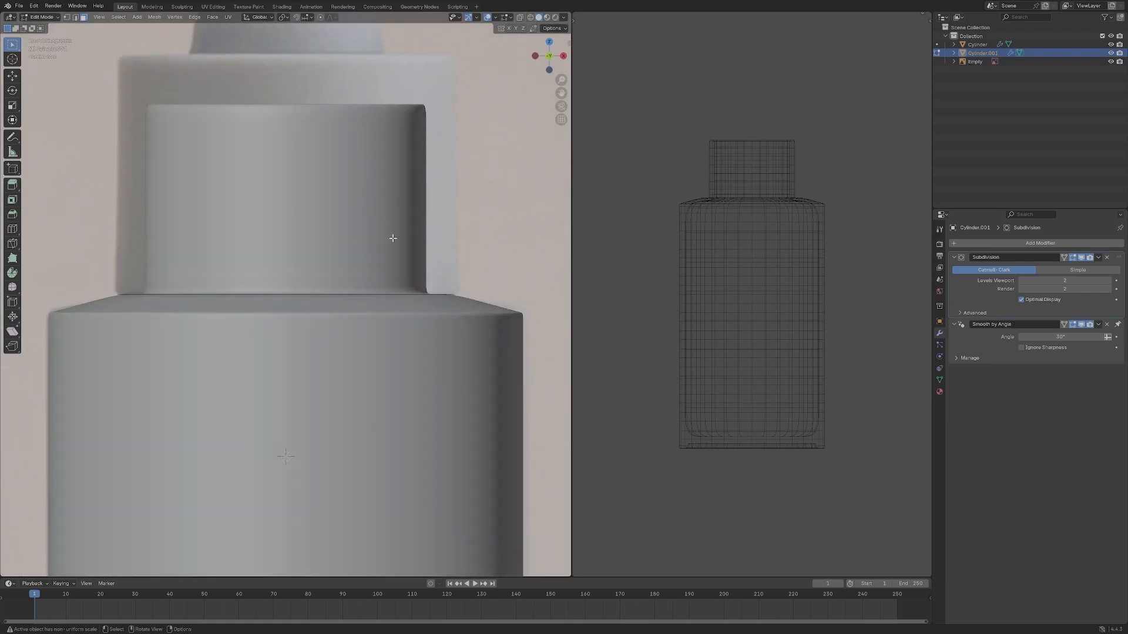
key(grave)
key(g)
key(z)
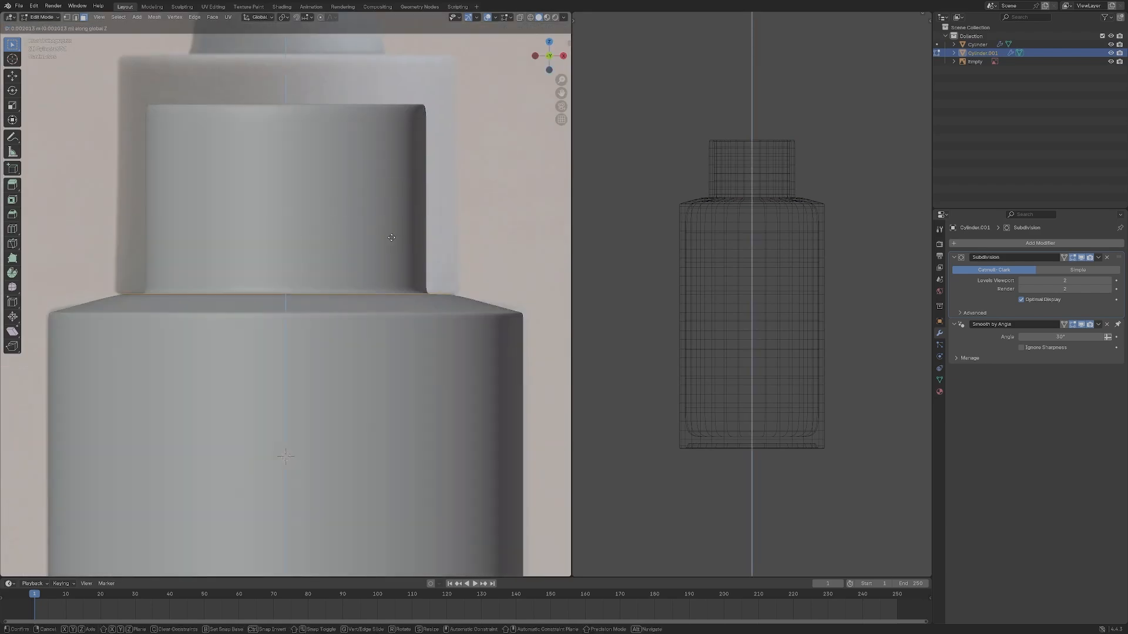
click(391, 238)
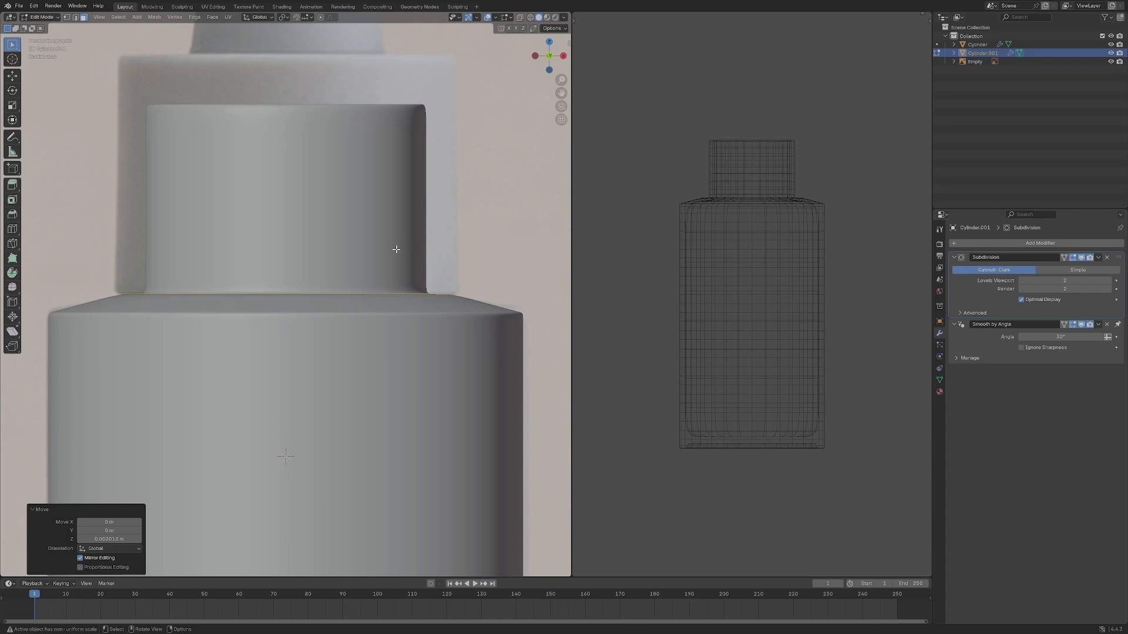
Extrude the ring straight up along Z to the top of the cap collar in the reference image.
scroll(396, 249, up, 6)
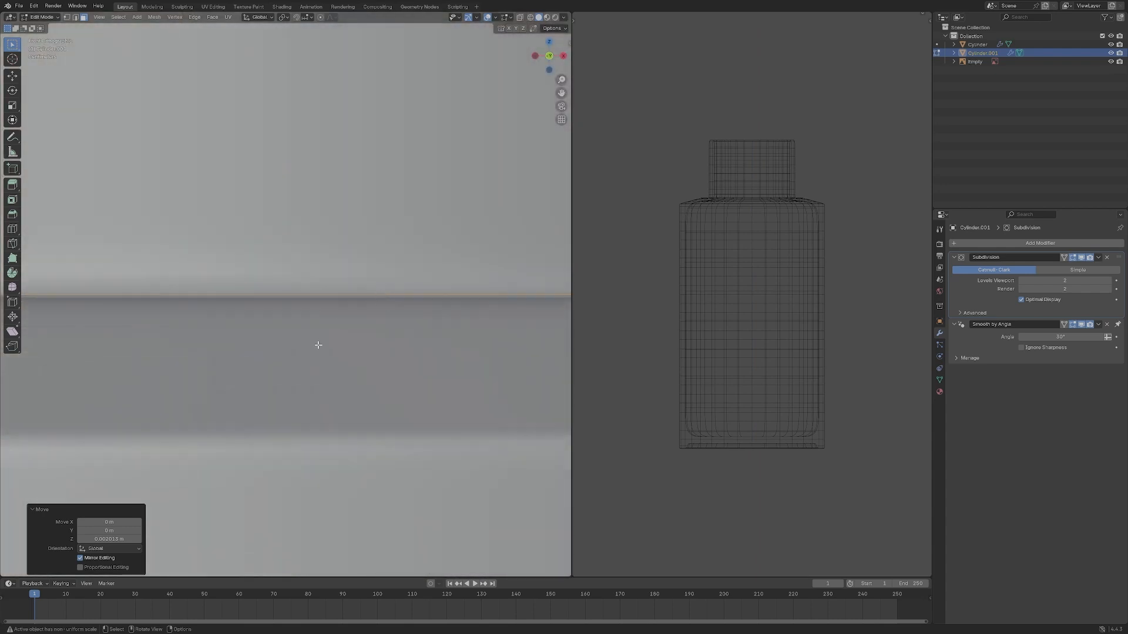
scroll(301, 308, down, 4)
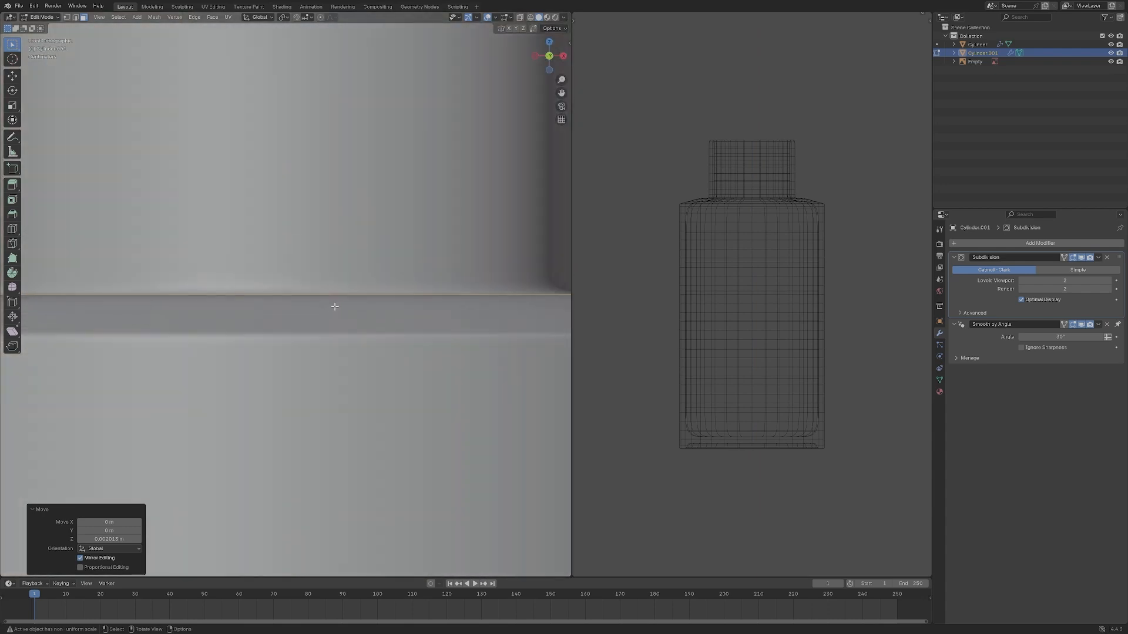
key(e)
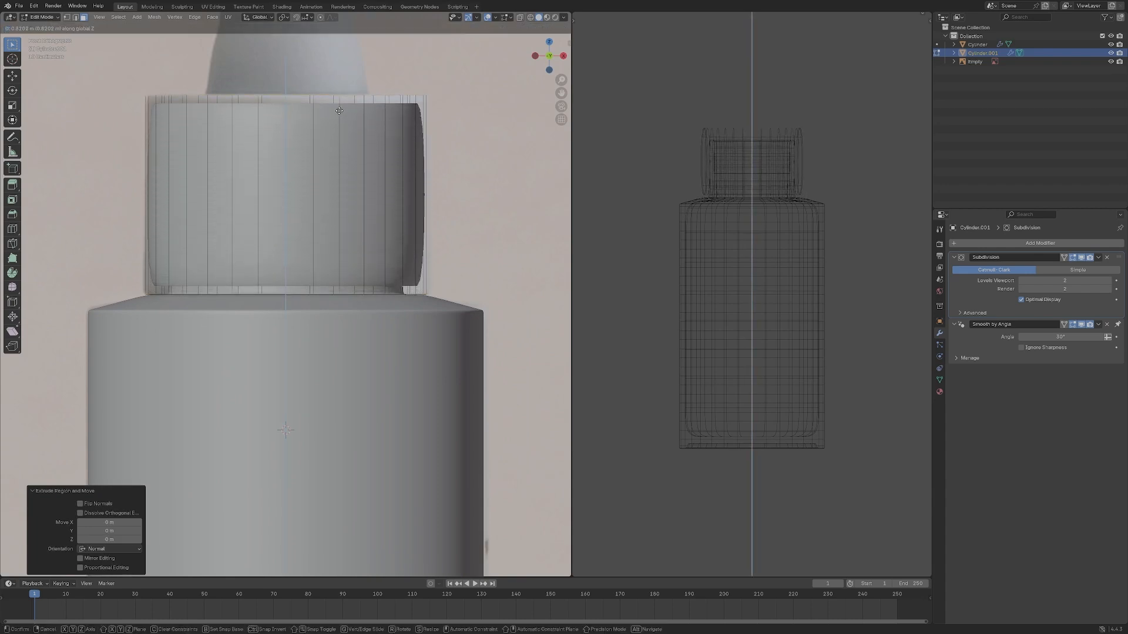
click(339, 110)
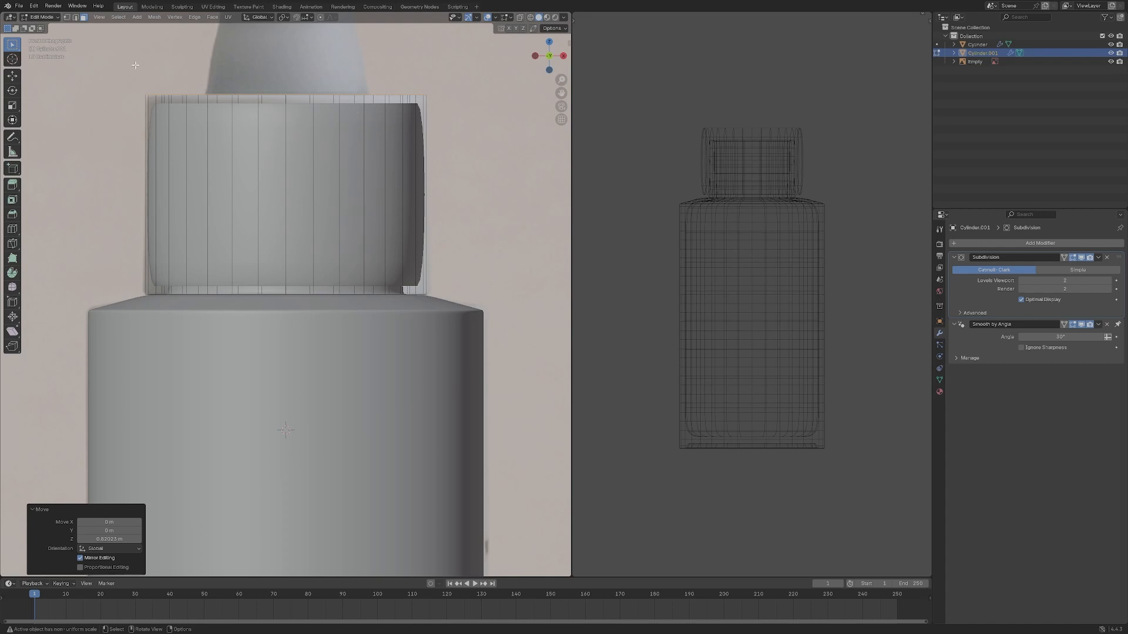
Add eight evenly spaced horizontal loop cuts around the outer wall of the collar.
key(2)
key(ctrl+r)
scroll(212, 162, up, 1)
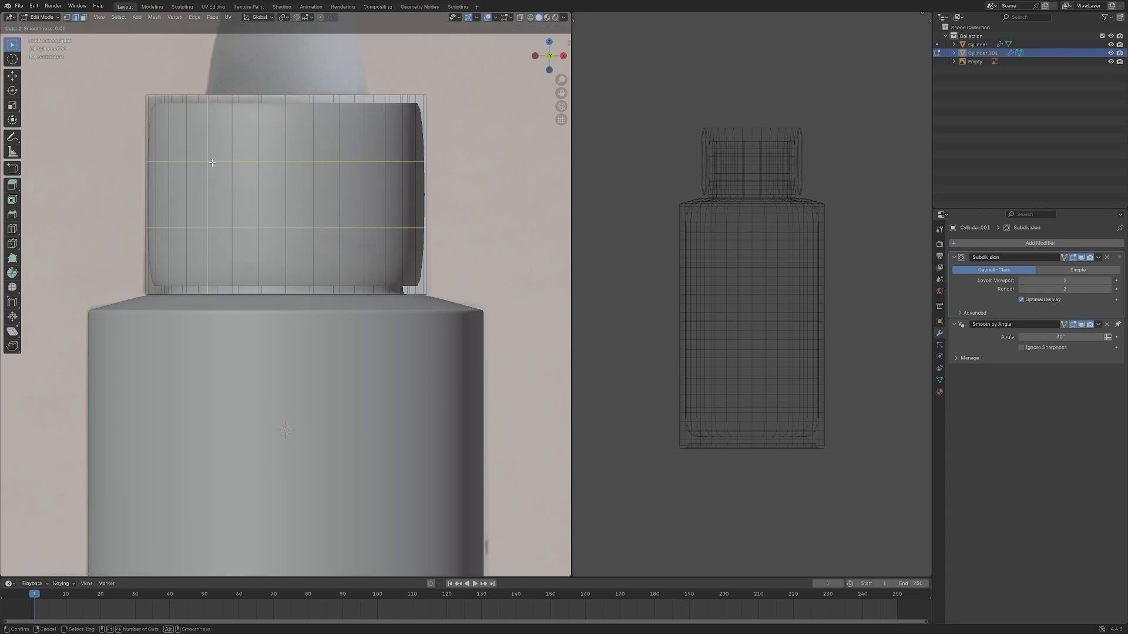
scroll(212, 163, up, 6)
click(212, 162)
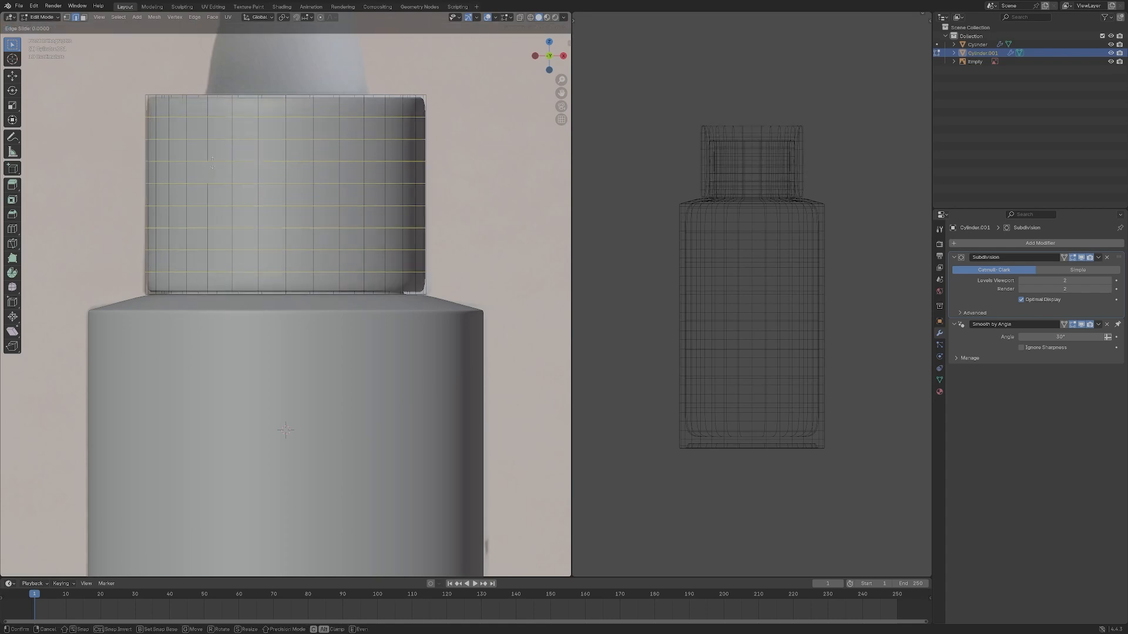
key(Tab)
key(Tab)
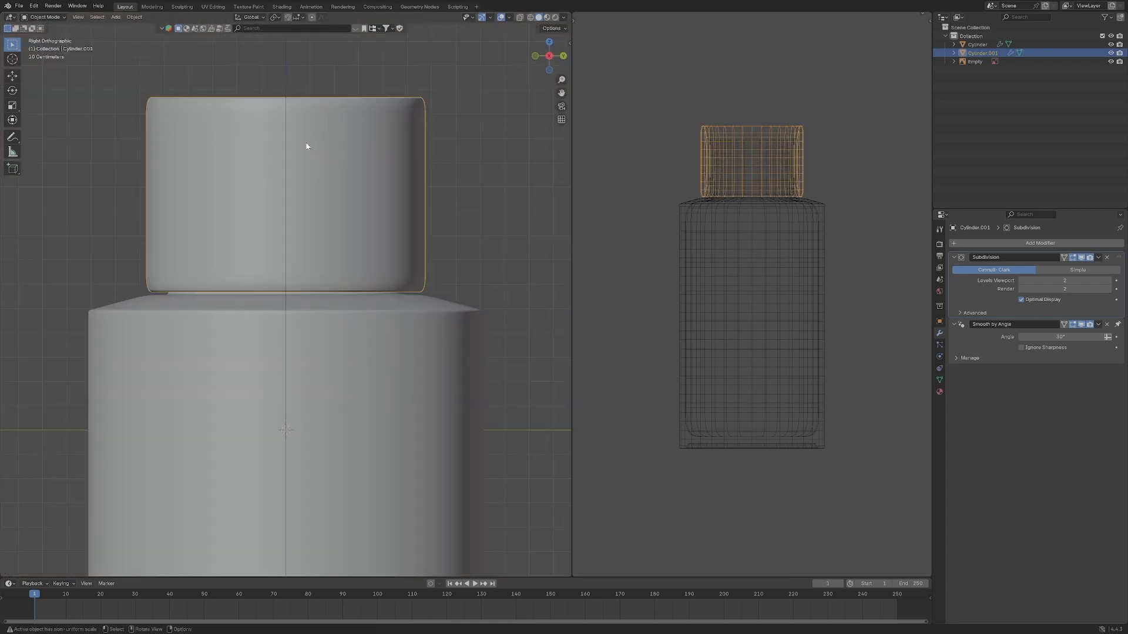
Extrude the collar's upper inner edge loop and scale it inward to close the top except for a small central opening.
middle_drag(307, 146, 297, 195)
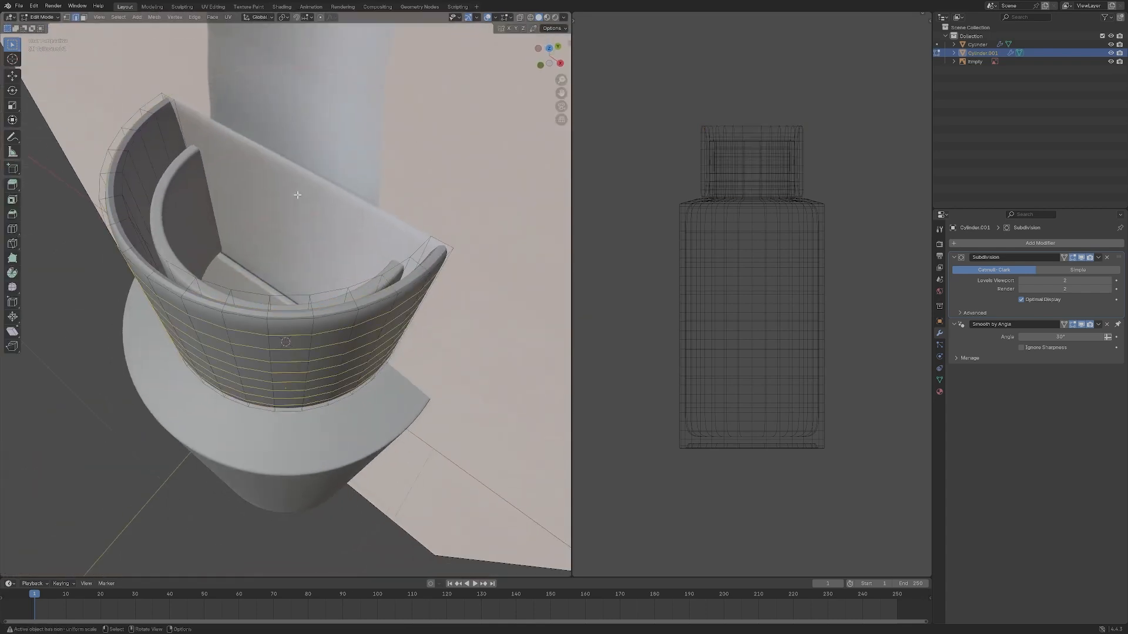
click(83, 17)
alt+click(150, 195)
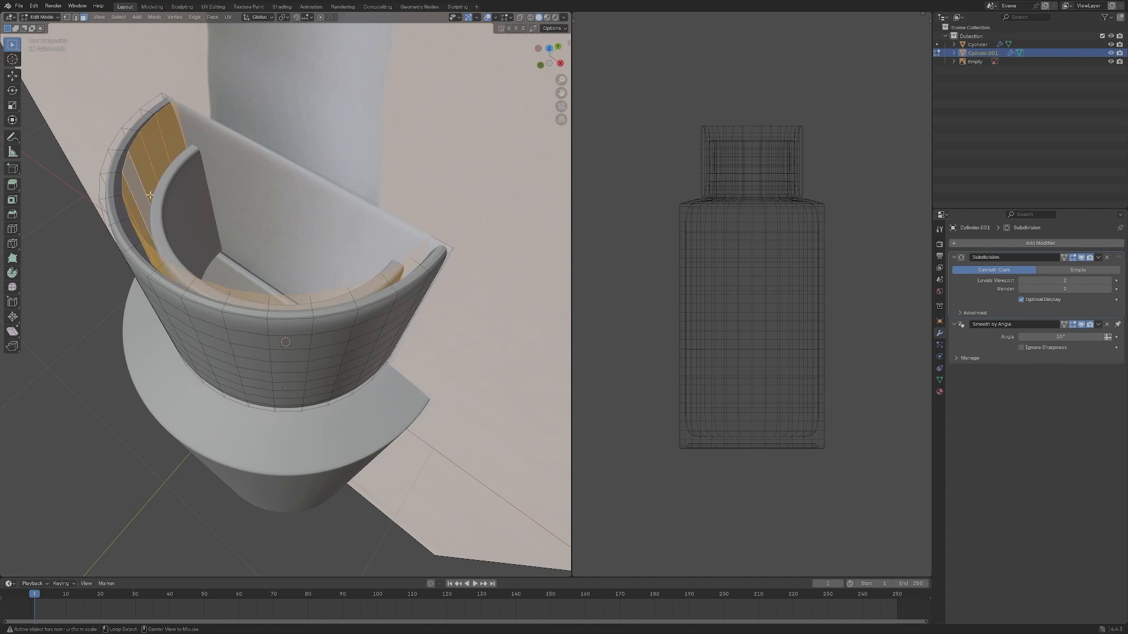
middle_drag(284, 227, 288, 236)
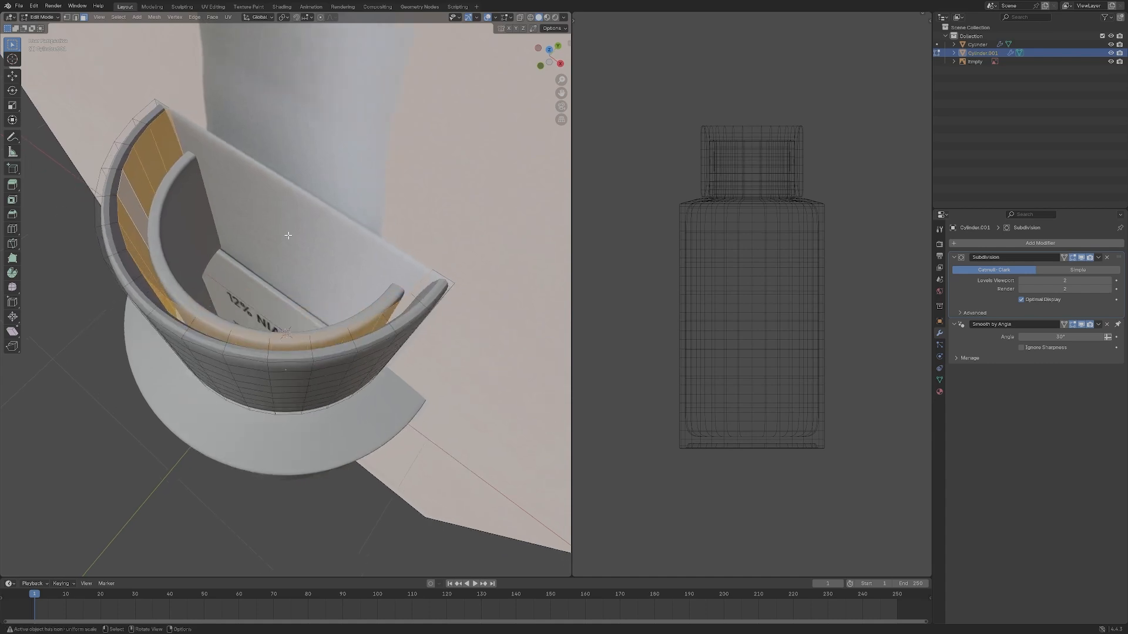
alt+shift+click(94, 203)
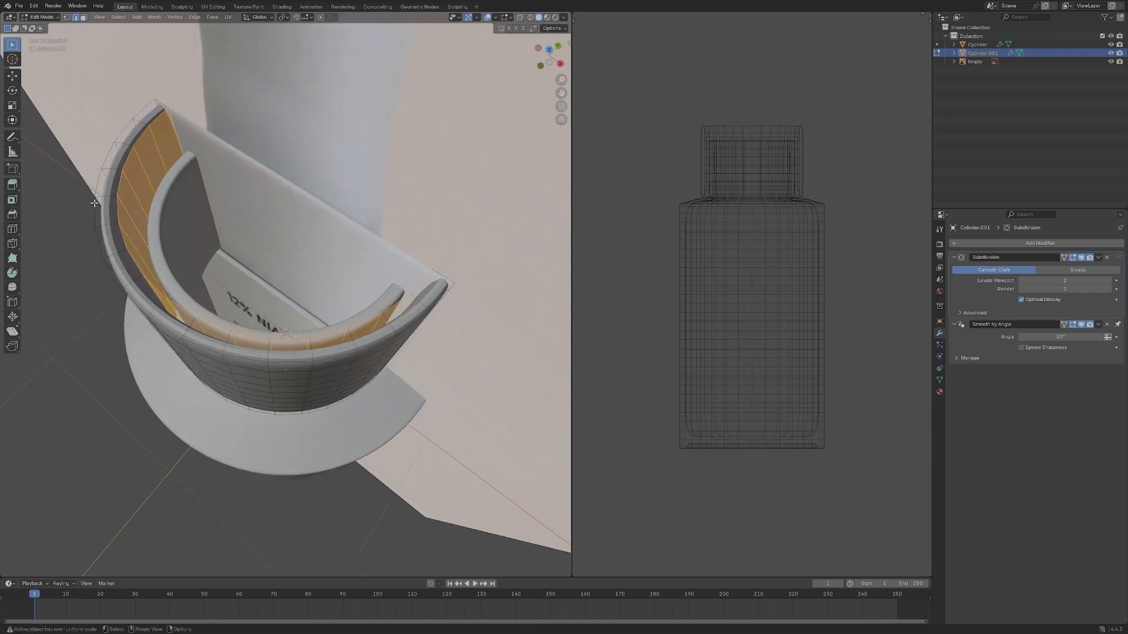
alt+click(115, 205)
alt+middle_drag(115, 205, 426, 211)
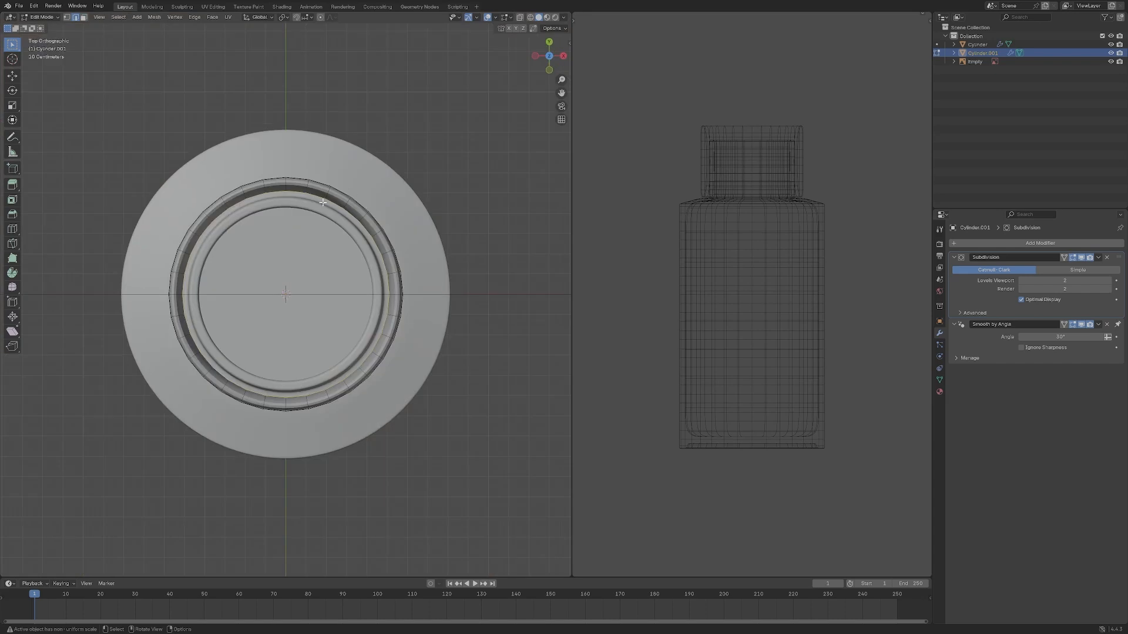
scroll(427, 211, down, 1)
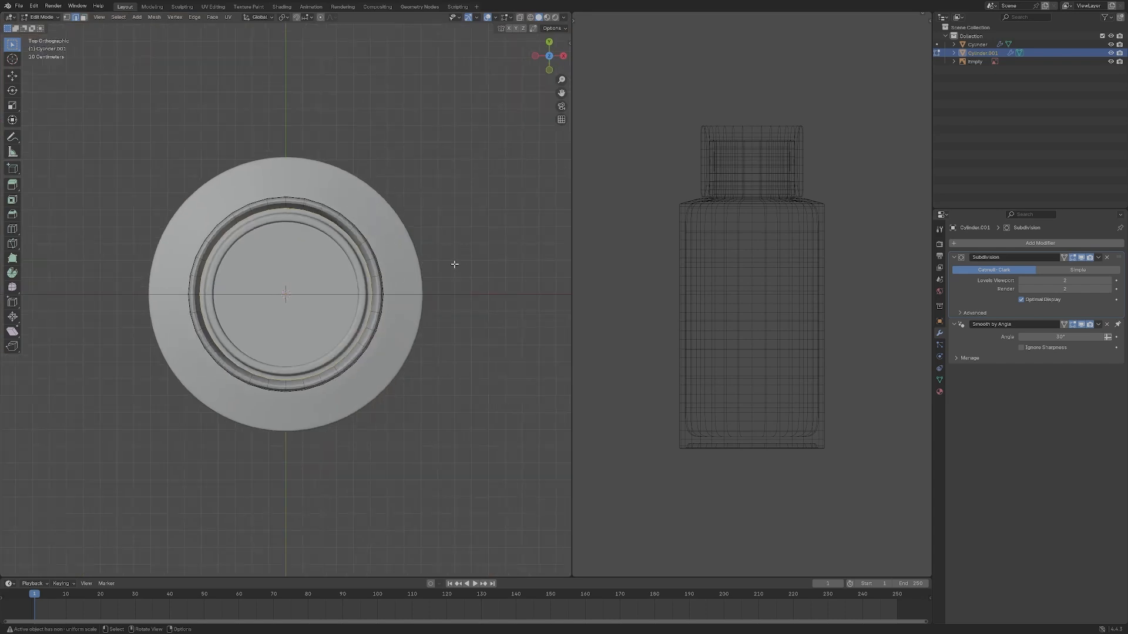
key(e)
key(Escape)
key(s)
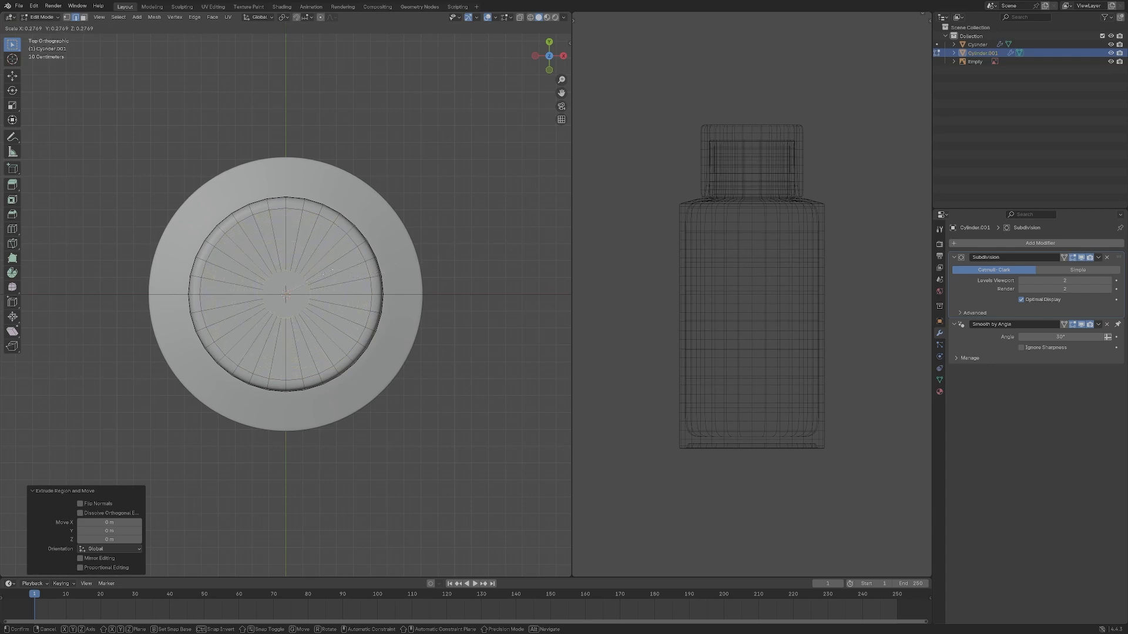
click(334, 270)
Enlarge the central opening in the collar's top by scaling up its edge loop in two passes.
key(KP_1)
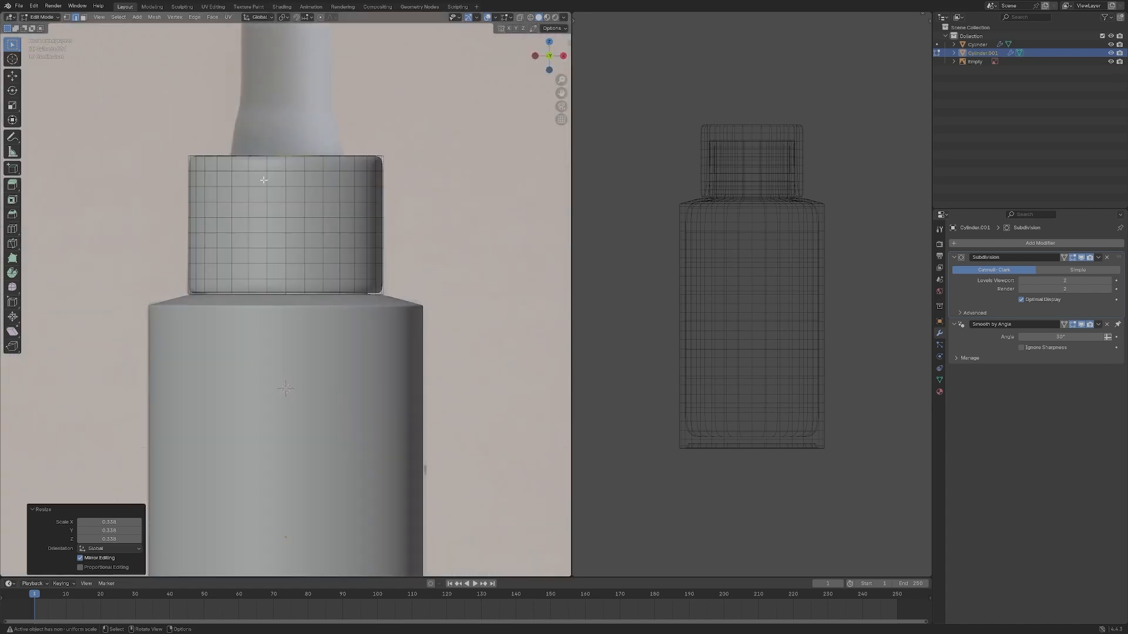
middle_drag(348, 177, 354, 228)
key(KP_7)
key(s)
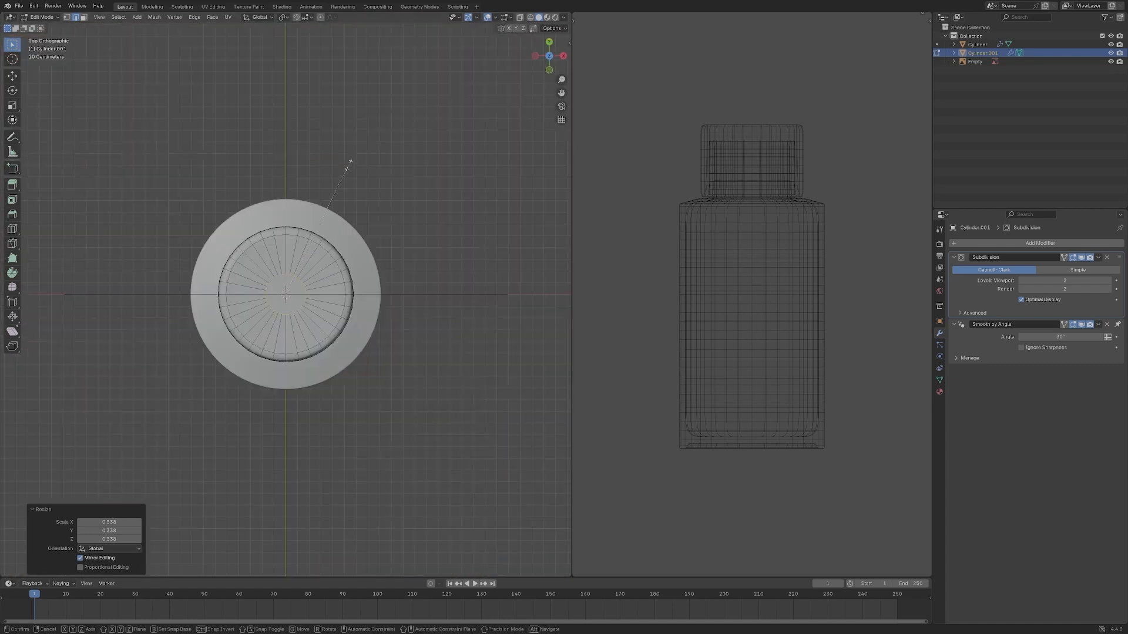
click(371, 162)
key(KP_1)
key(KP_Decimal)
scroll(380, 176, down, 4)
middle_drag(380, 176, 395, 204)
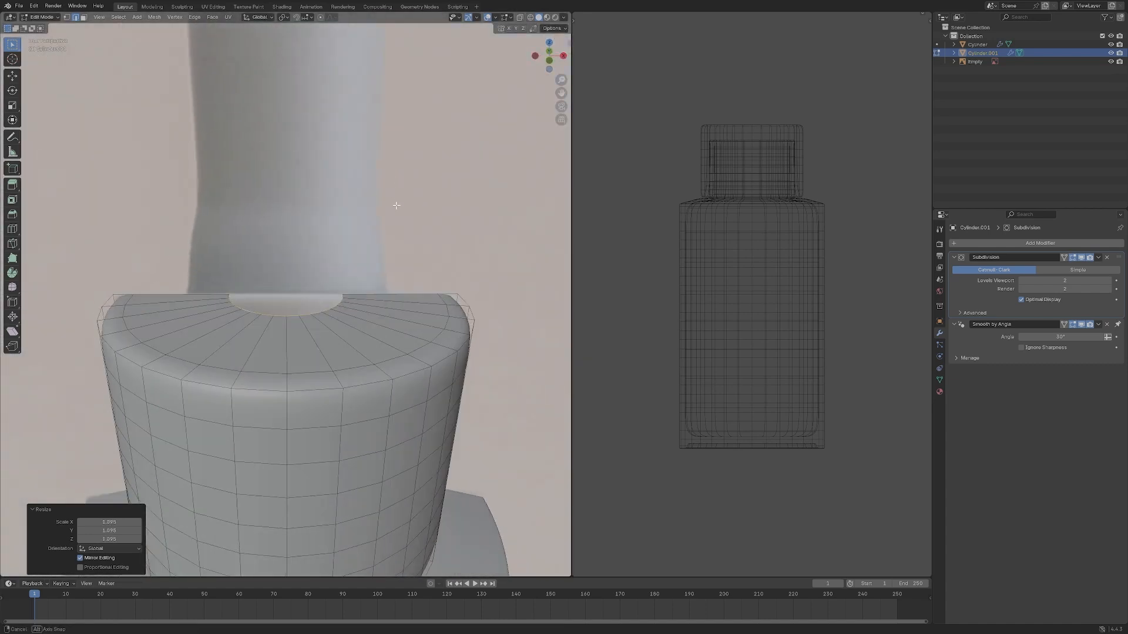
scroll(396, 204, up, 1)
key(s)
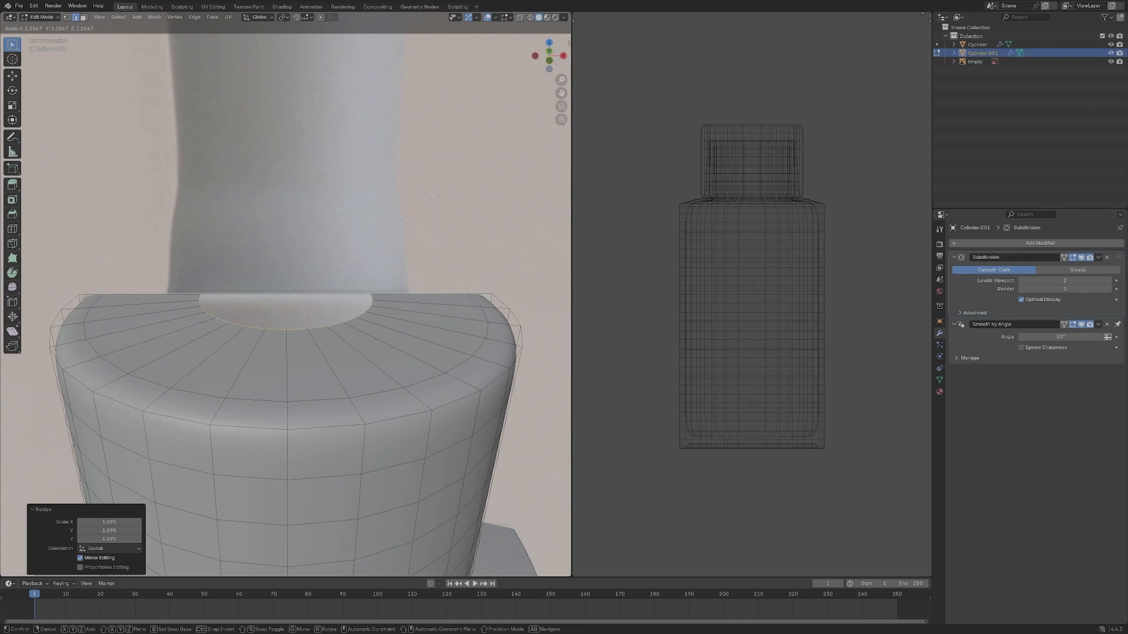
click(435, 198)
Add a supporting loop cut around the collar's outer wall and slide it close to the upper edge.
key(Tab)
scroll(428, 263, down, 2)
middle_drag(428, 263, 400, 244)
key(Tab)
key(KP_1)
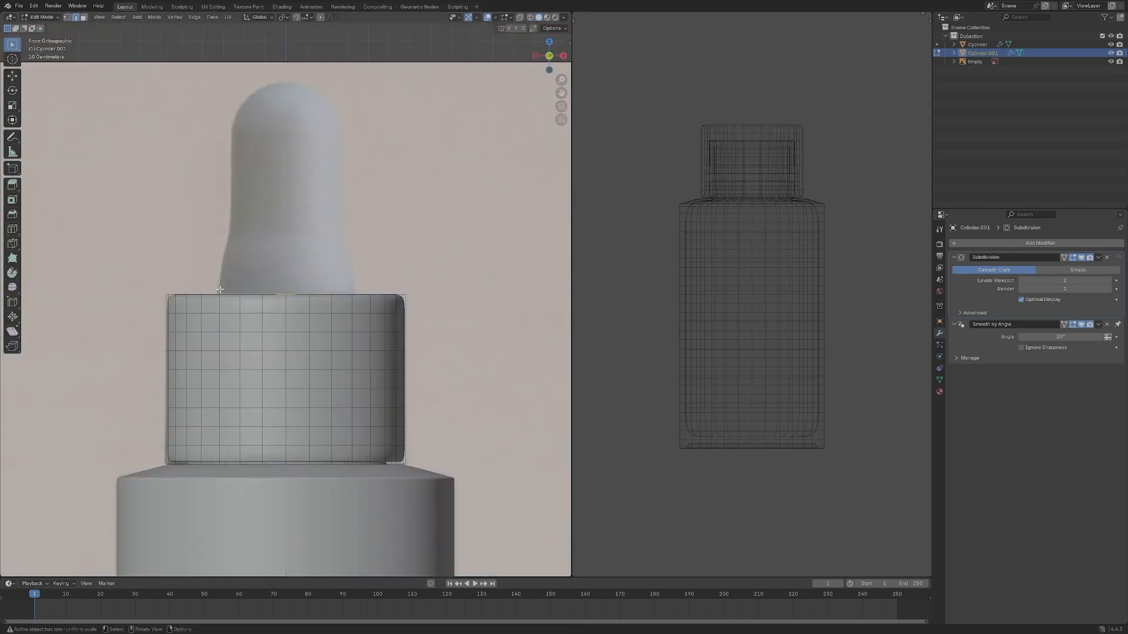
key(Tab)
key(Tab)
scroll(177, 311, up, 4)
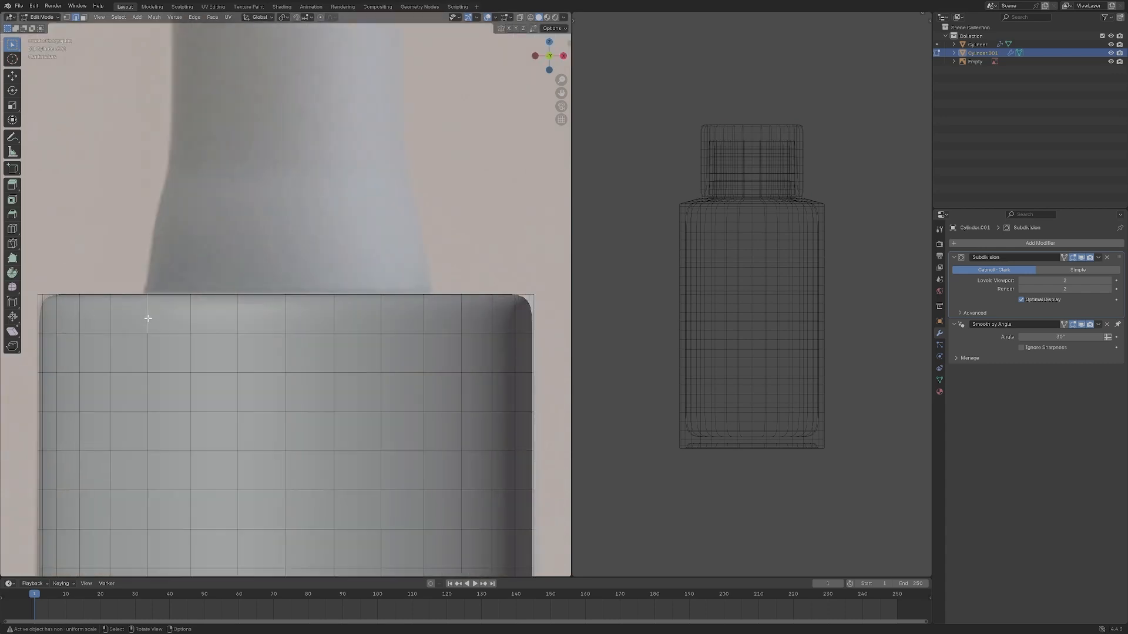
key(ctrl+r)
click(148, 317)
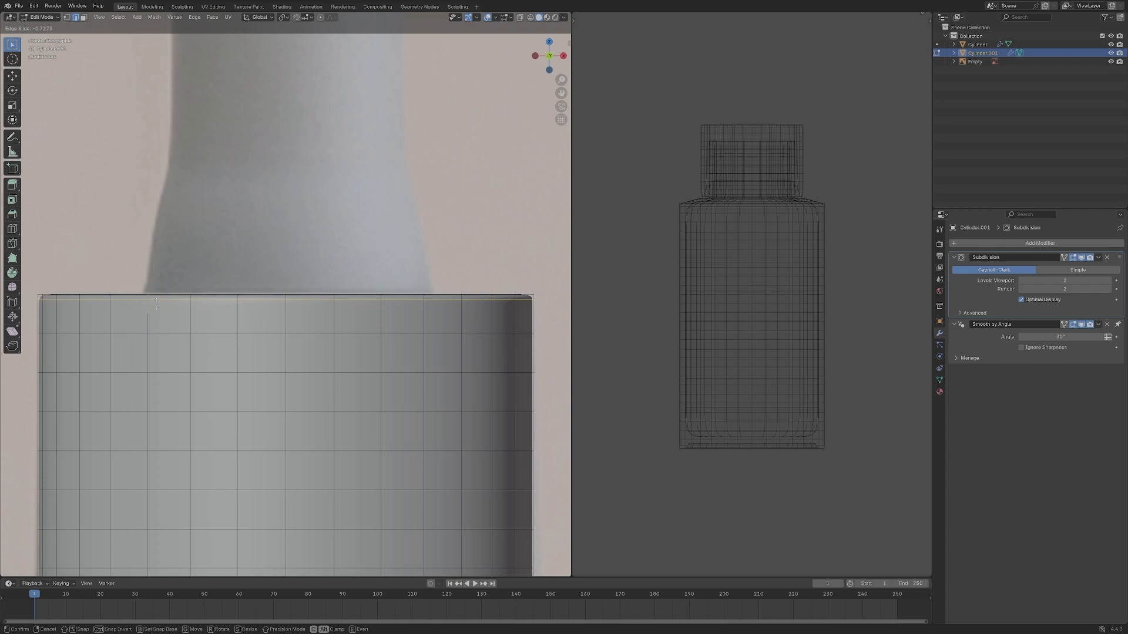
click(157, 303)
Add a supporting loop cut on the collar's top surface close to its outer rim.
scroll(305, 300, down, 3)
middle_drag(305, 299, 256, 386)
key(ctrl+r)
click(221, 386)
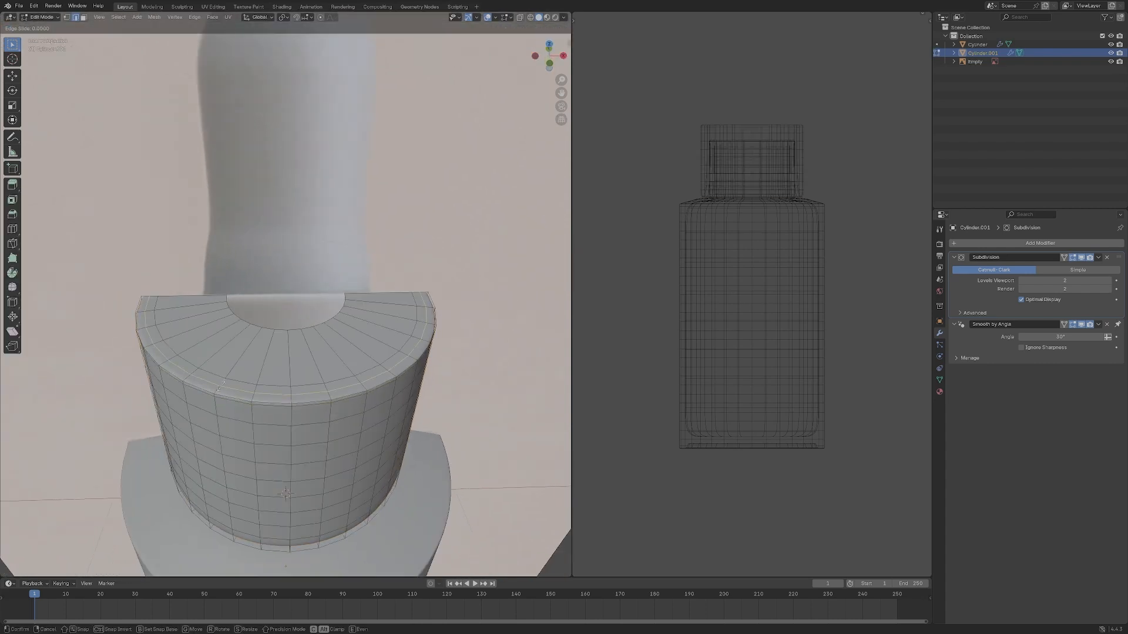
click(219, 387)
Add a supporting loop cut around the collar's outer wall and slide it close to the lower edge.
key(Tab)
key(KP_1)
key(Tab)
click(101, 421)
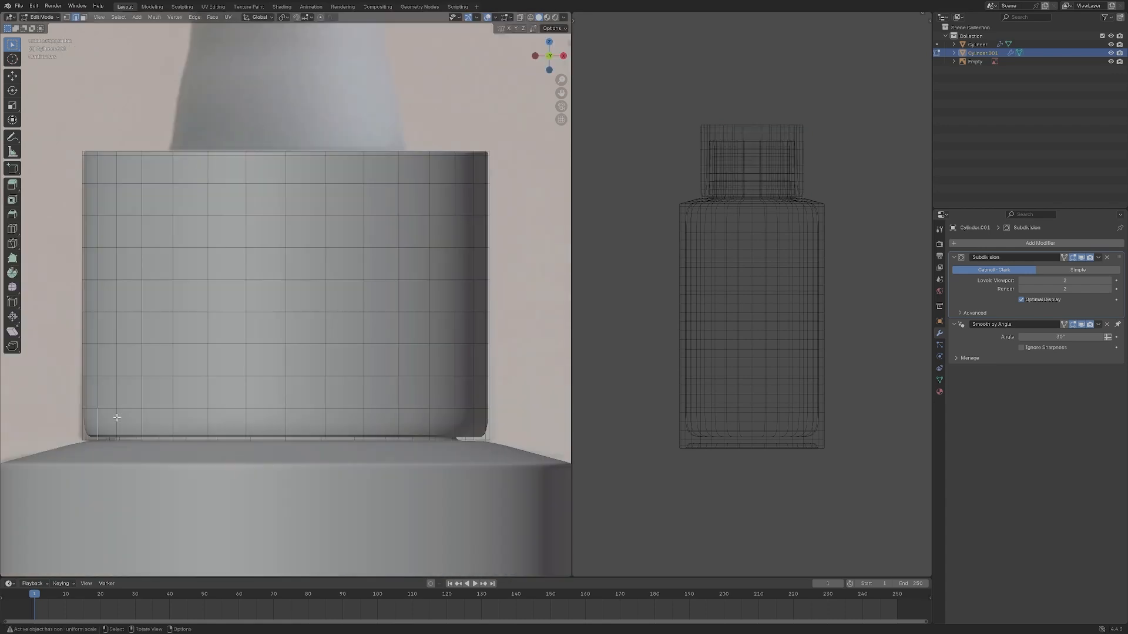
key(ctrl+r)
click(103, 422)
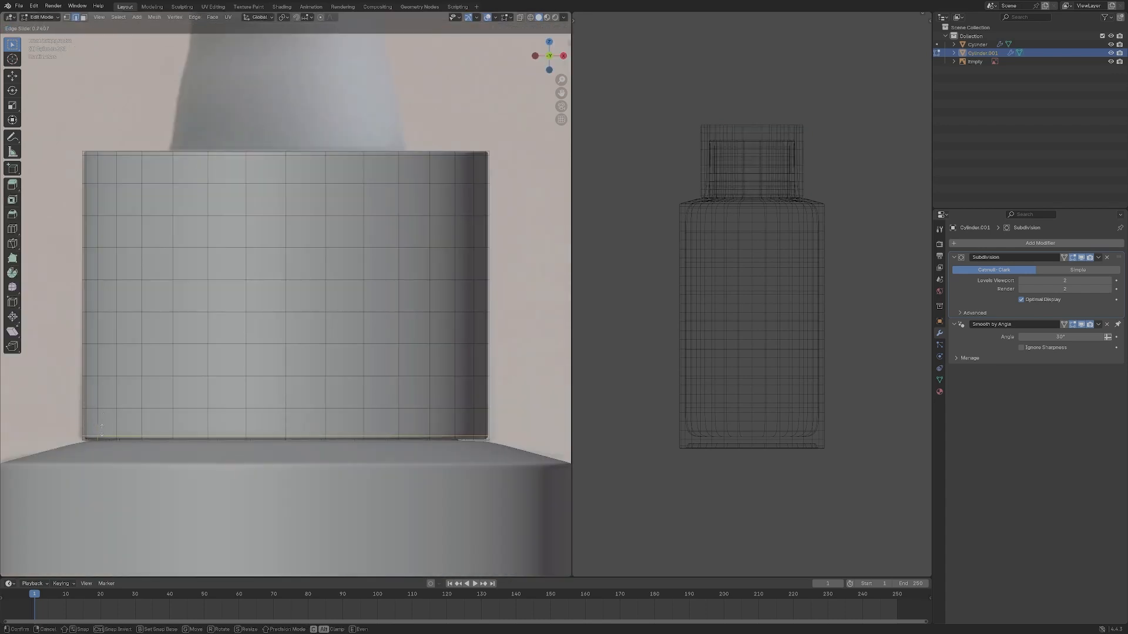
click(101, 432)
Leave mesh editing and hide the bottle body to expose the collar's underside.
middle_drag(101, 428, 292, 484)
key(Tab)
click(279, 441)
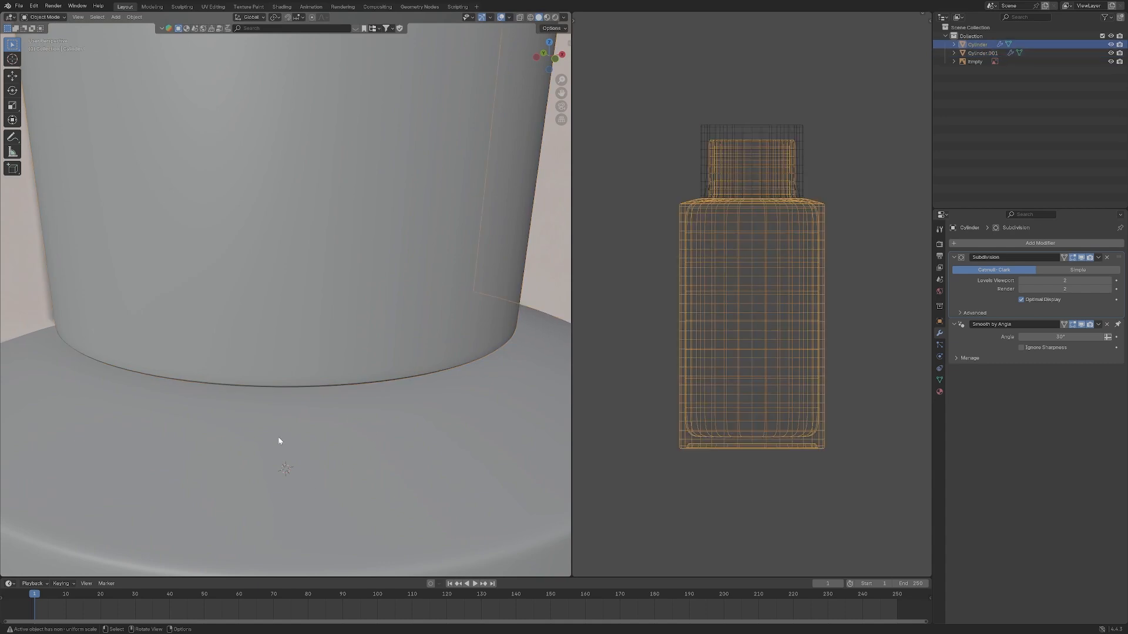
key(h)
Edit the collar mesh and add a centered loop cut around its bottom rim.
click(337, 373)
middle_drag(337, 372, 341, 335)
scroll(381, 354, down, 2)
key(Tab)
scroll(342, 335, up, 3)
scroll(375, 253, down, 2)
middle_drag(374, 253, 370, 236)
scroll(359, 234, up, 2)
click(335, 152)
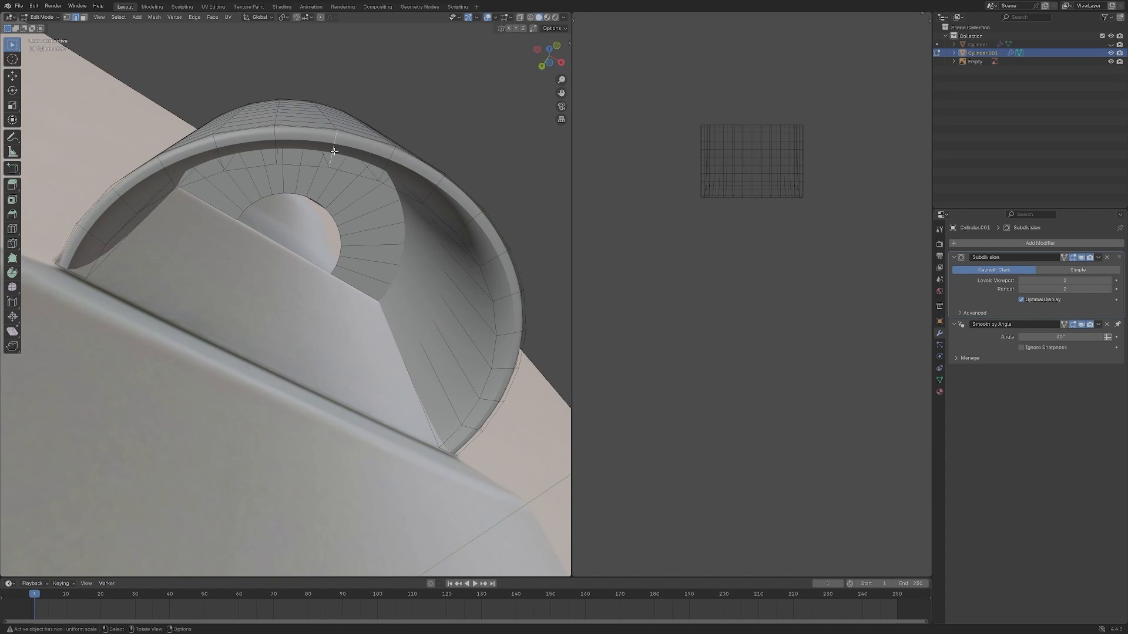
key(ctrl+r)
click(334, 152)
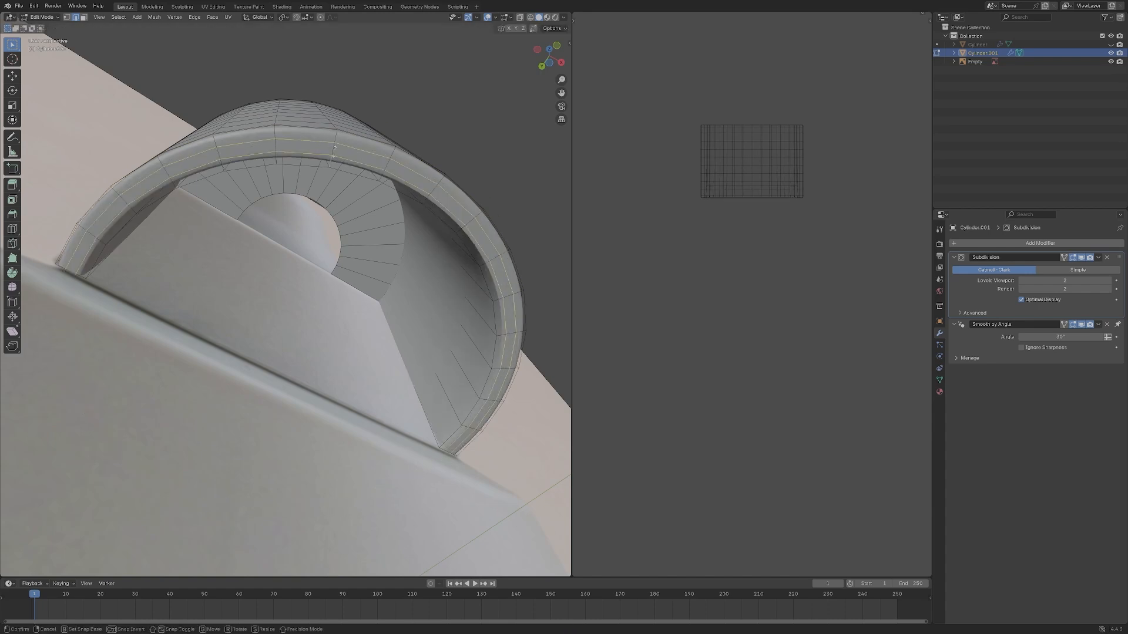
right_click(334, 152)
Leave mesh editing of the collar and make the hidden bottle body visible again.
key(Tab)
key(KP_3)
mouse_move(393, 201)
middle_down()
mouse_move(403, 289)
mouse_move(322, 237)
mouse_move(335, 169)
mouse_move(367, 129)
mouse_move(429, 266)
mouse_move(402, 207)
middle_up()
scroll(416, 253, up, 1)
scroll(425, 251, up, 1)
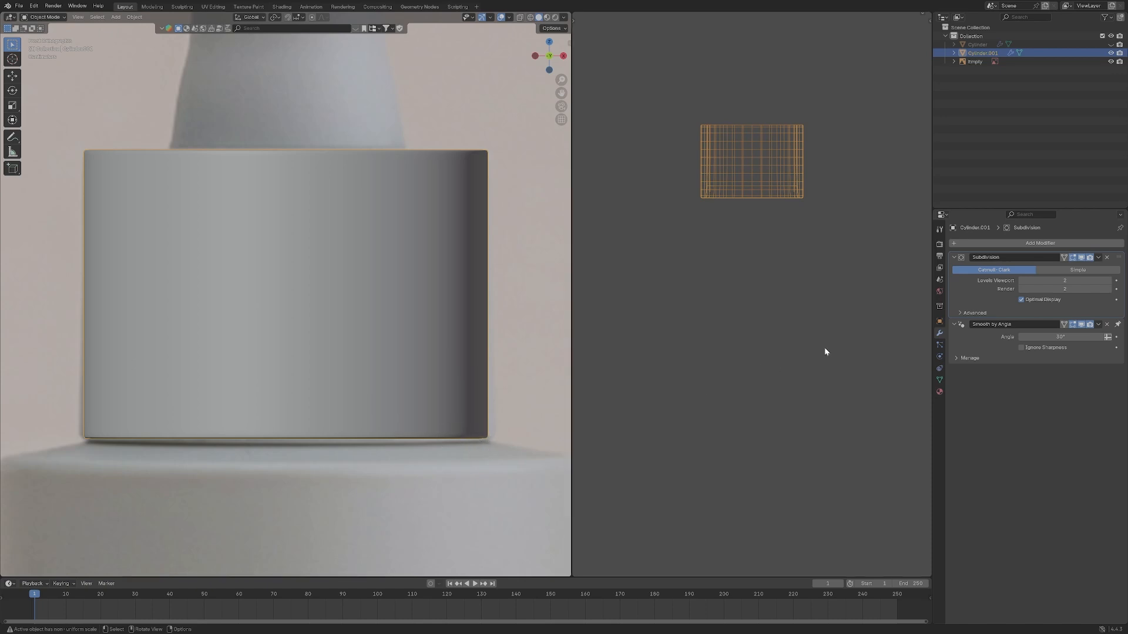
click(1110, 44)
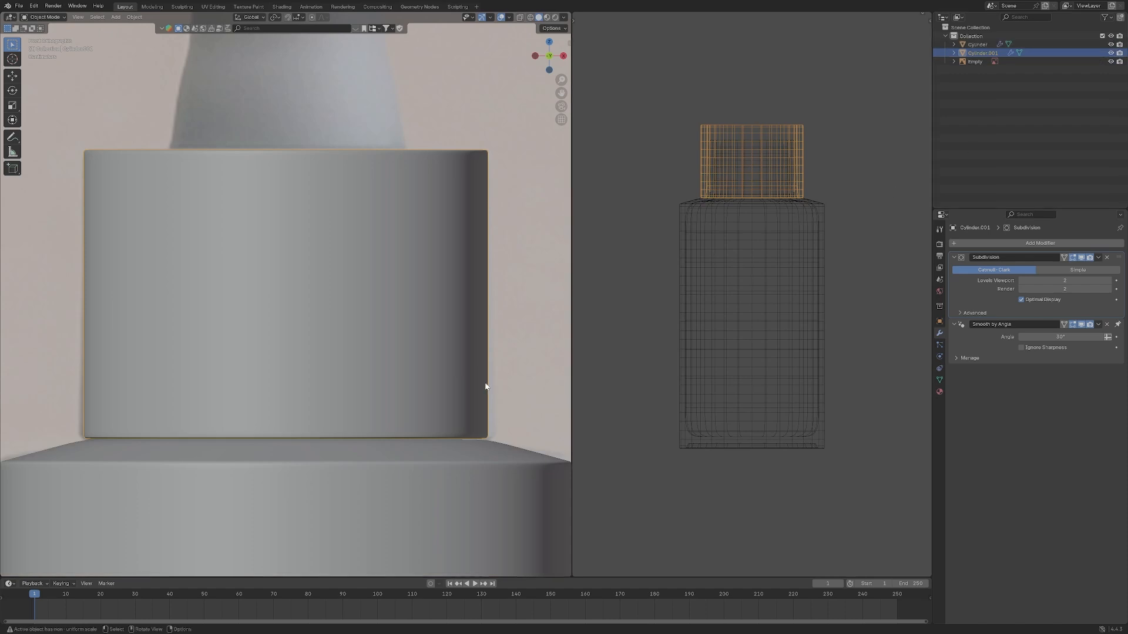
Examine the bottle body and collar against the reference image from the front and side views.
scroll(485, 387, down, 5)
click(357, 466)
scroll(412, 443, up, 3)
scroll(425, 311, down, 4)
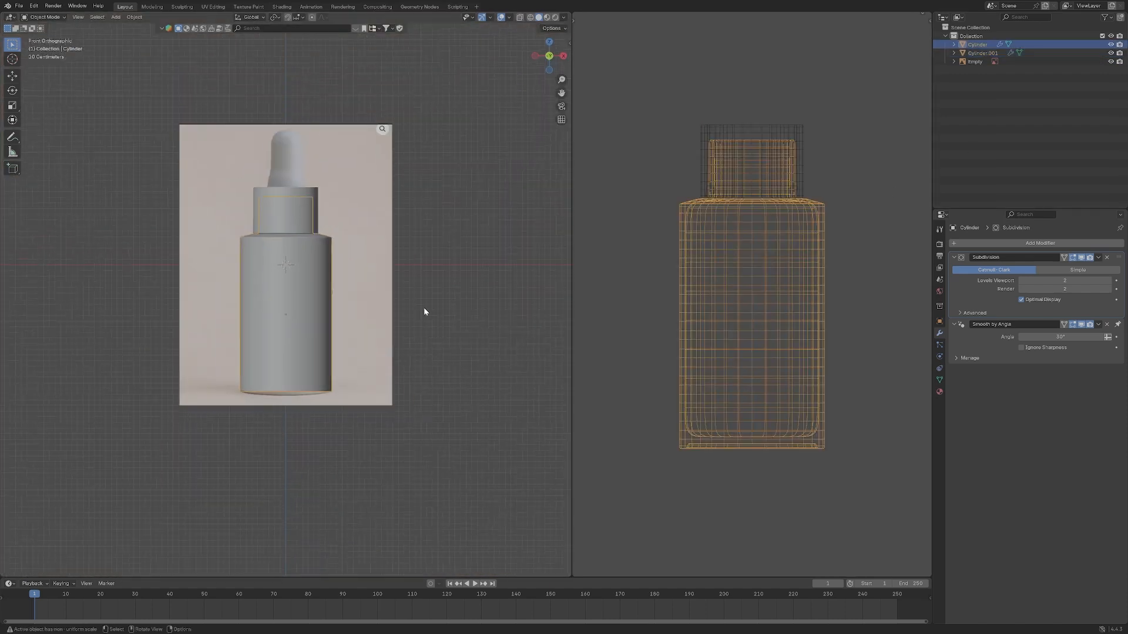
middle_drag(424, 312, 422, 332)
key(KP_1)
scroll(446, 277, up, 1)
key(KP_3)
click(469, 208)
key(ctrl+KP_3)
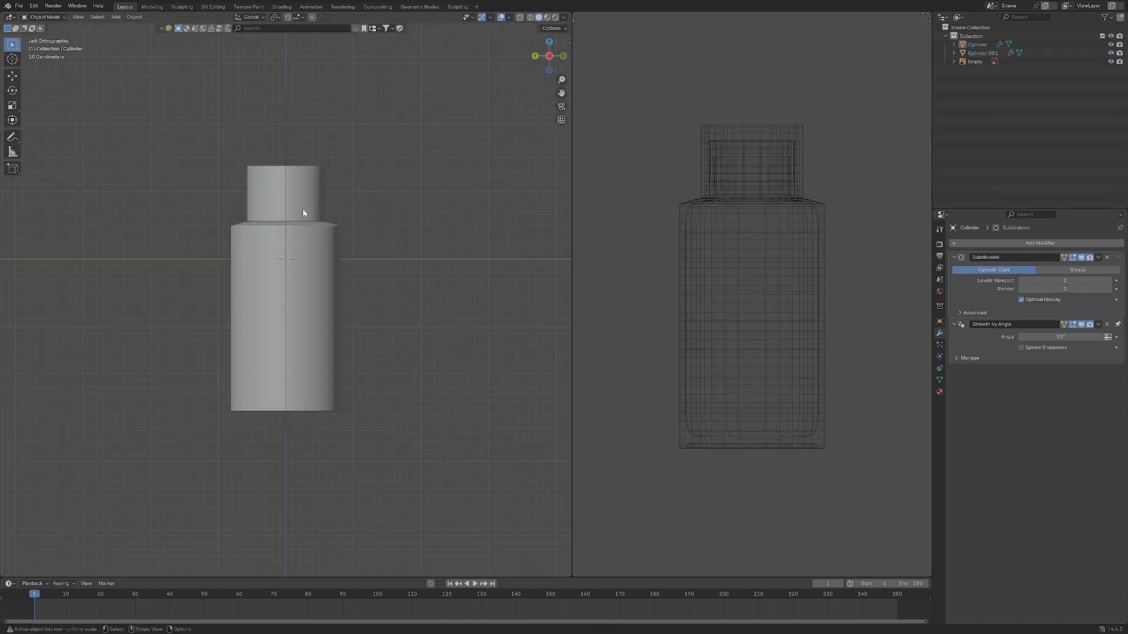
click(323, 190)
key(KP_1)
click(474, 176)
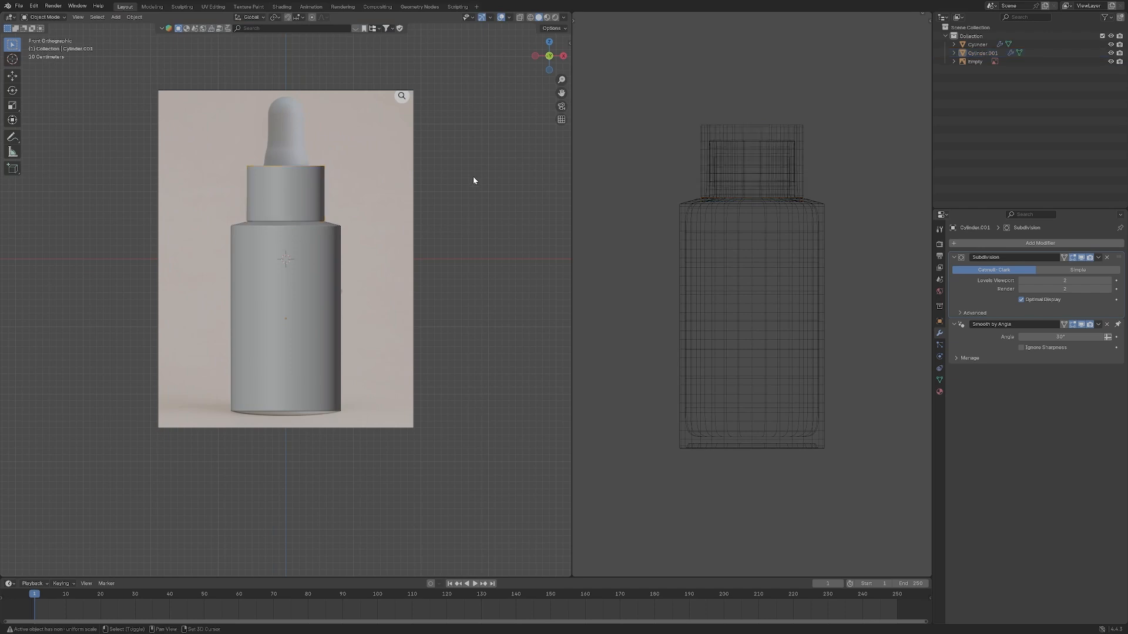
Add a cylinder for the dropper bulb, scale it down and move it up along Z above the collar.
key(shift+a)
mouse_move(473, 176)
click(511, 219)
key(s)
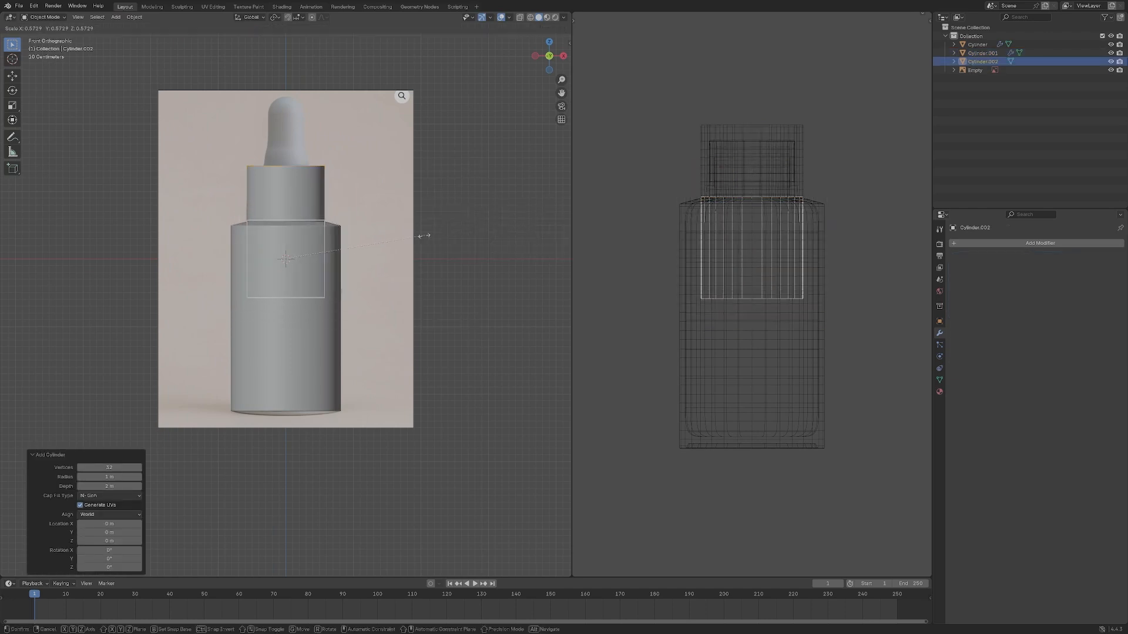
click(374, 246)
key(g)
key(z)
click(379, 131)
Scale the new cylinder down to the bulb's width and raise it along Z to the bulb's top in the reference.
key(grave)
click(460, 191)
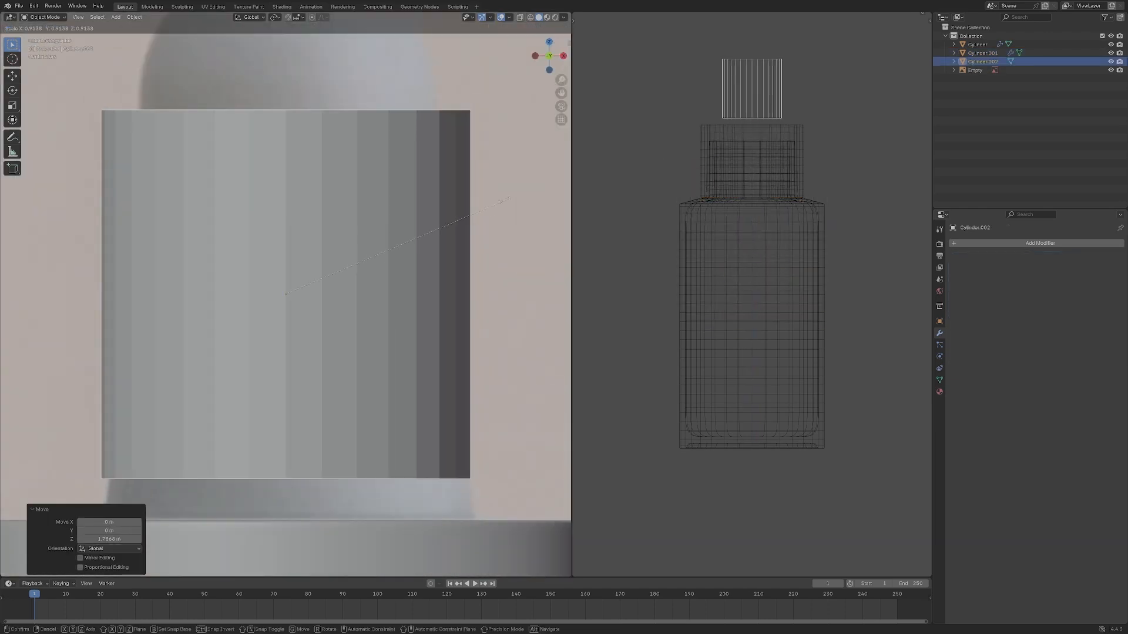
key(s)
click(443, 191)
key(g)
key(z)
click(443, 141)
scroll(444, 164, down, 3)
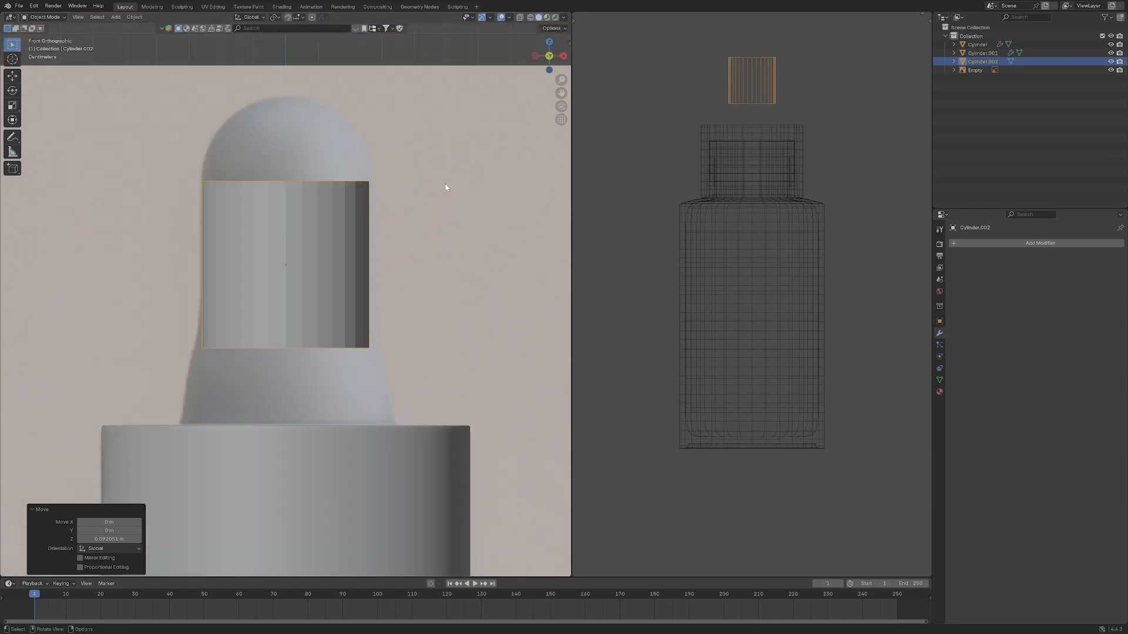
key(g)
key(z)
click(471, 104)
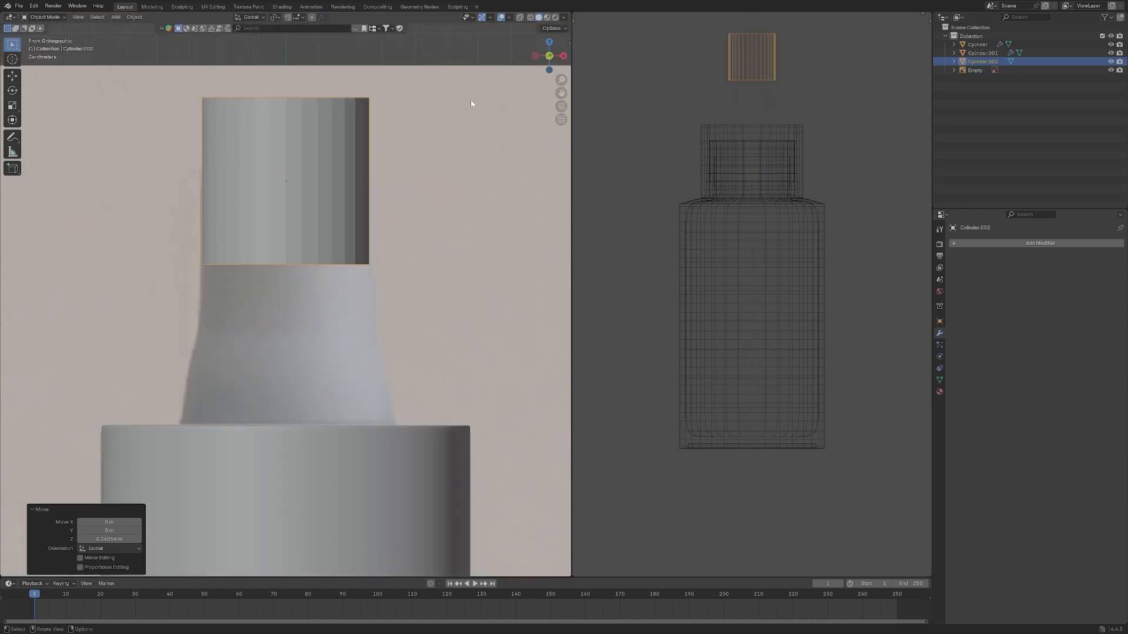
Stretch the cylinder along Z by about 1.17 and move it along Z to align its top with the bulb's tip.
key(s)
key(z)
click(443, 132)
key(g)
key(z)
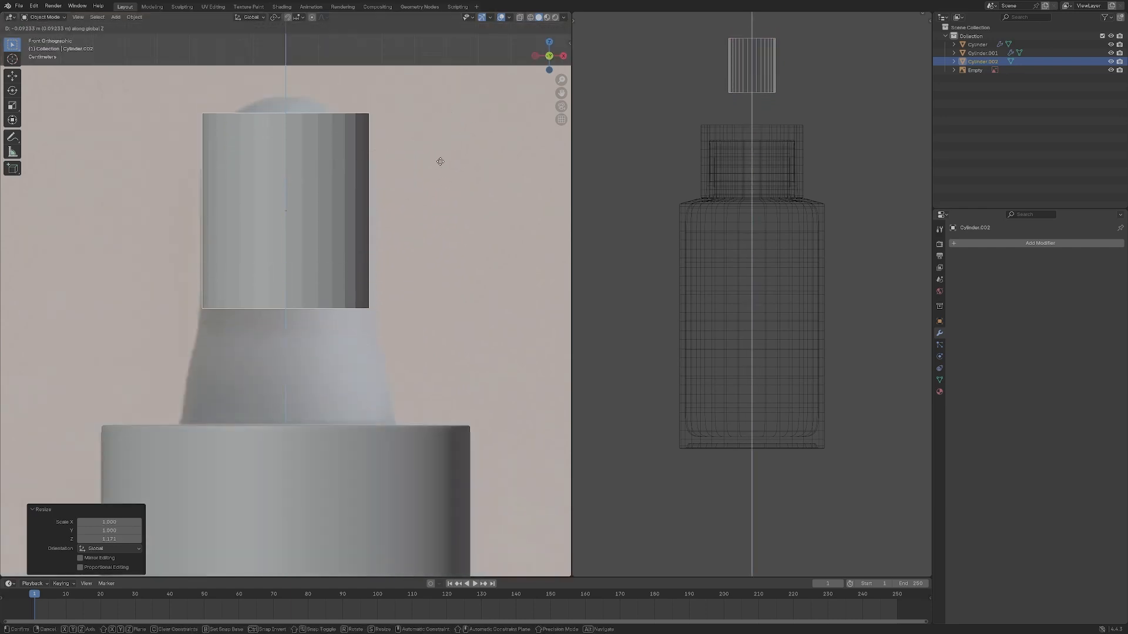
click(447, 143)
Edit the cylinder mesh, select its top edge loop and turn on X-ray display.
key(Tab)
key(KP_Decimal)
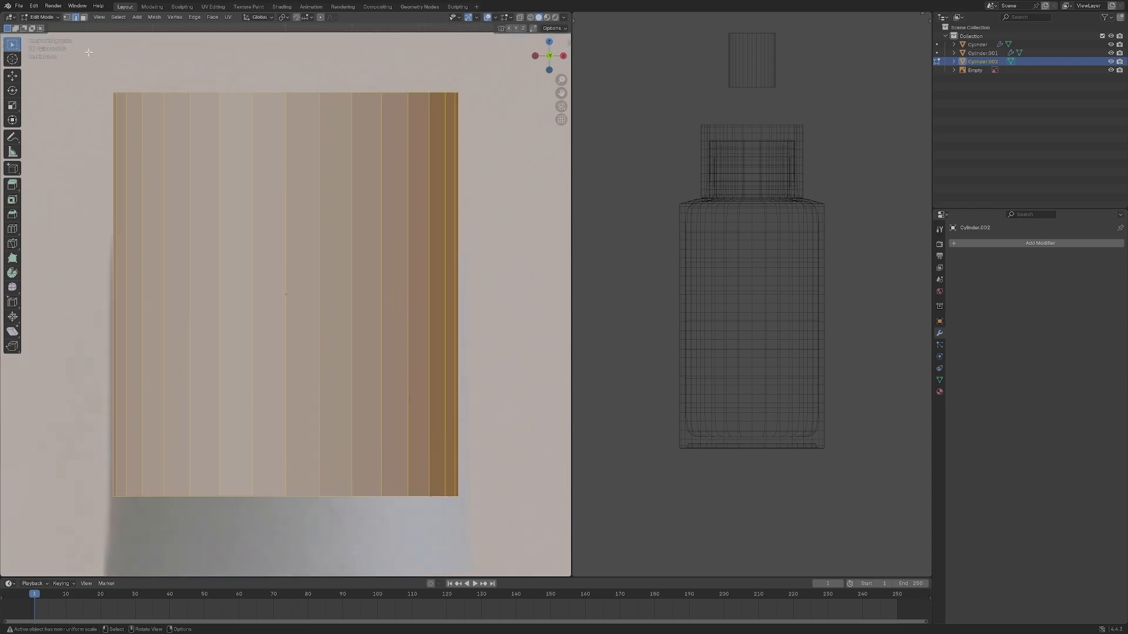
alt+click(215, 93)
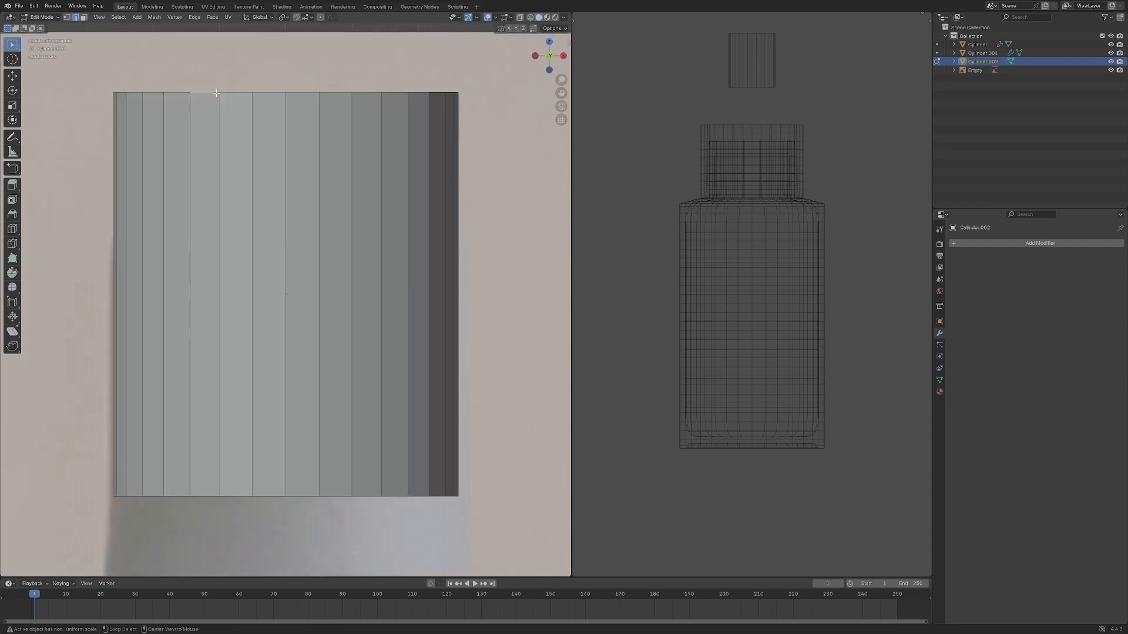
click(520, 17)
scroll(486, 174, down, 3)
Try to bevel the cylinder's top edge loop and scale up the beveled faces, and undo both operations.
key(ctrl+b)
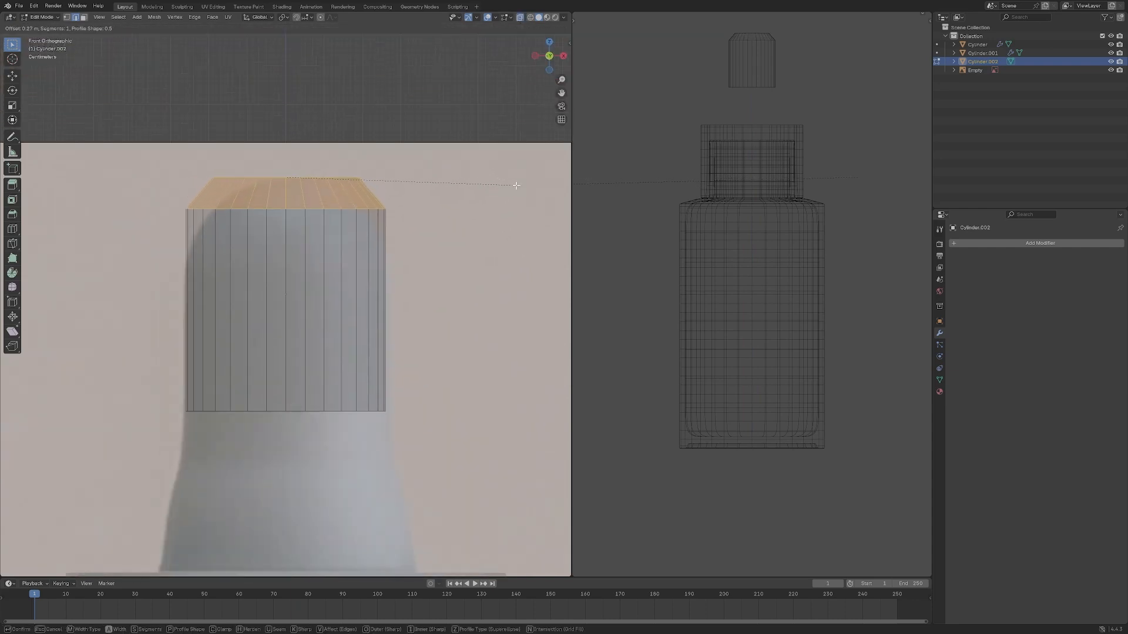
click(557, 208)
key(s)
click(37, 208)
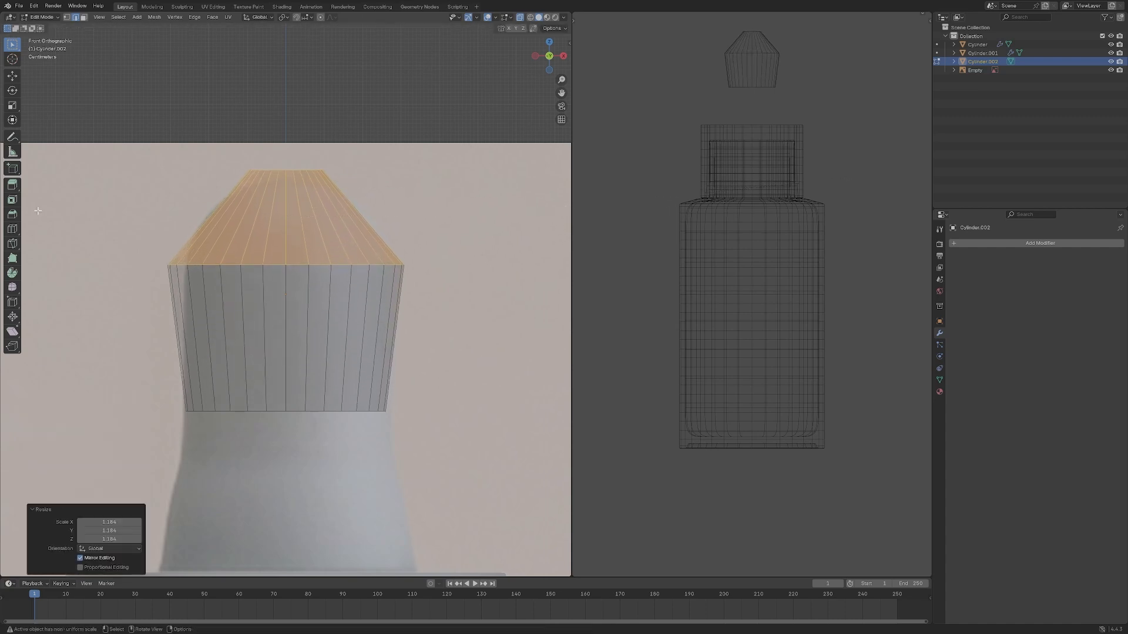
key(ctrl+z)
key(ctrl+z)
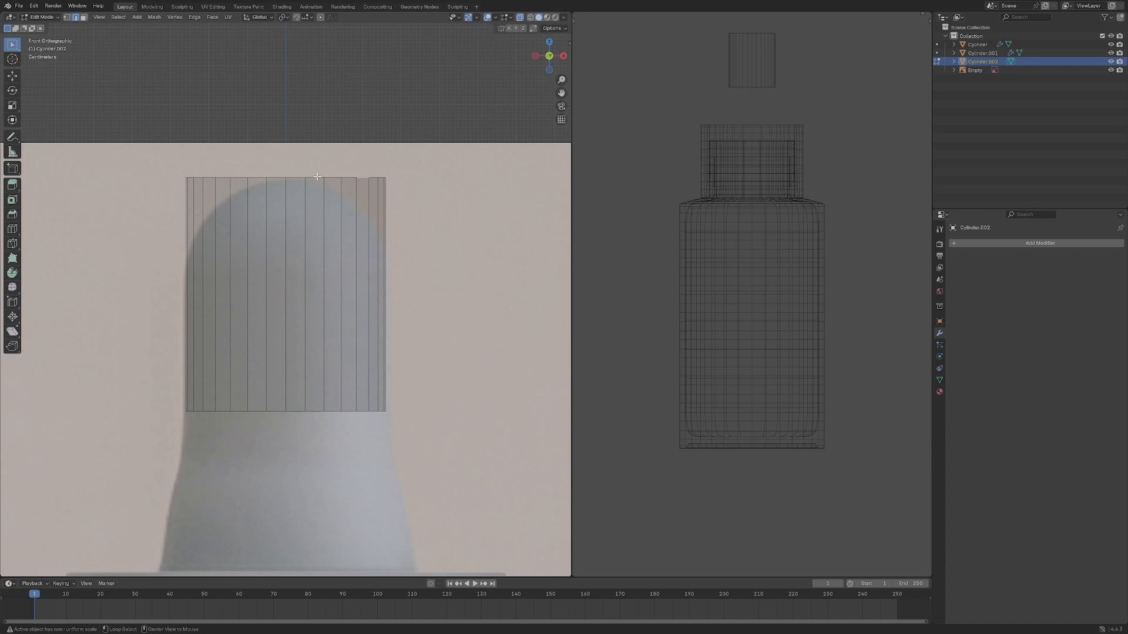
Try to round the cylinder's top edge loop with a multi-segment bevel, and undo it.
key(ctrl+b)
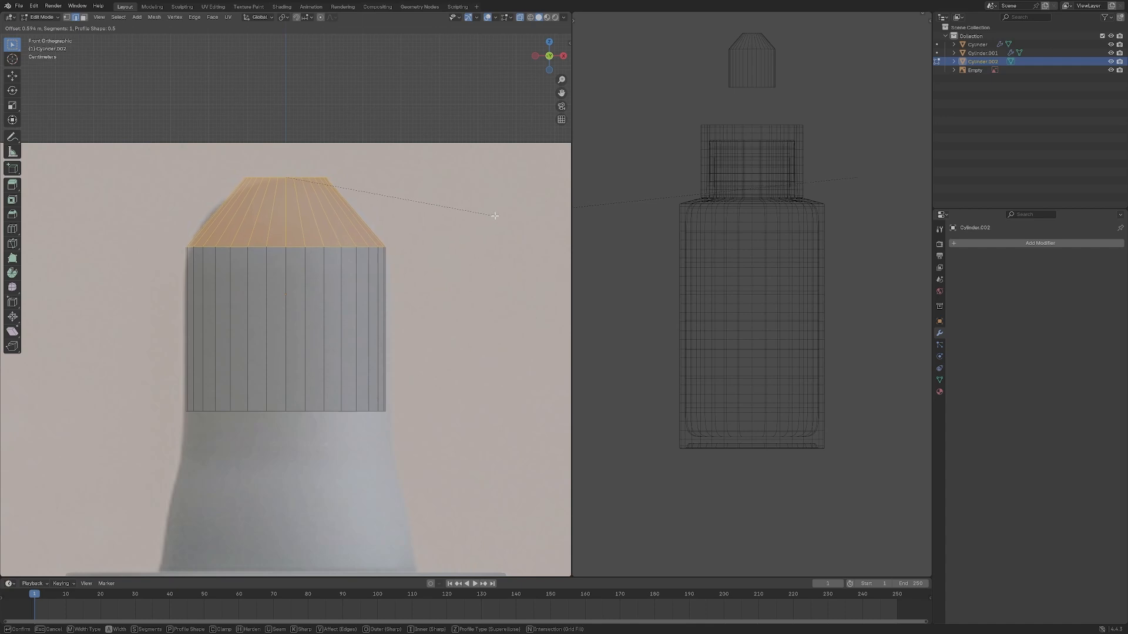
key(s)
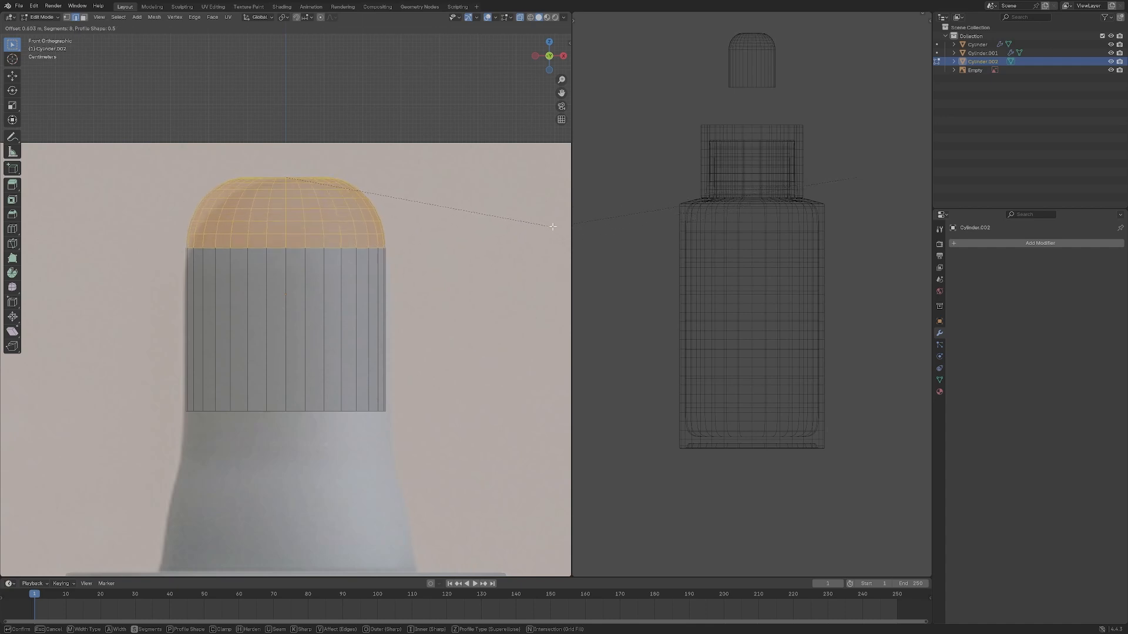
click(553, 227)
key(ctrl+z)
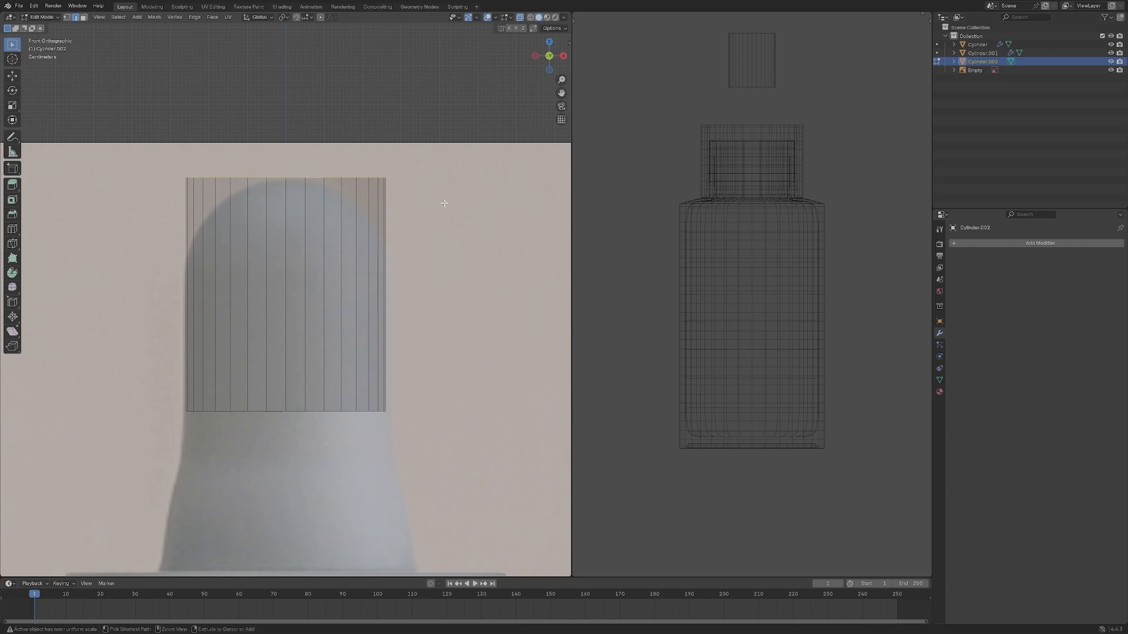
Bevel the cylinder's top edge loop with 7 segments and an offset of about 0.9 m to form the bulb's dome.
key(ctrl+b)
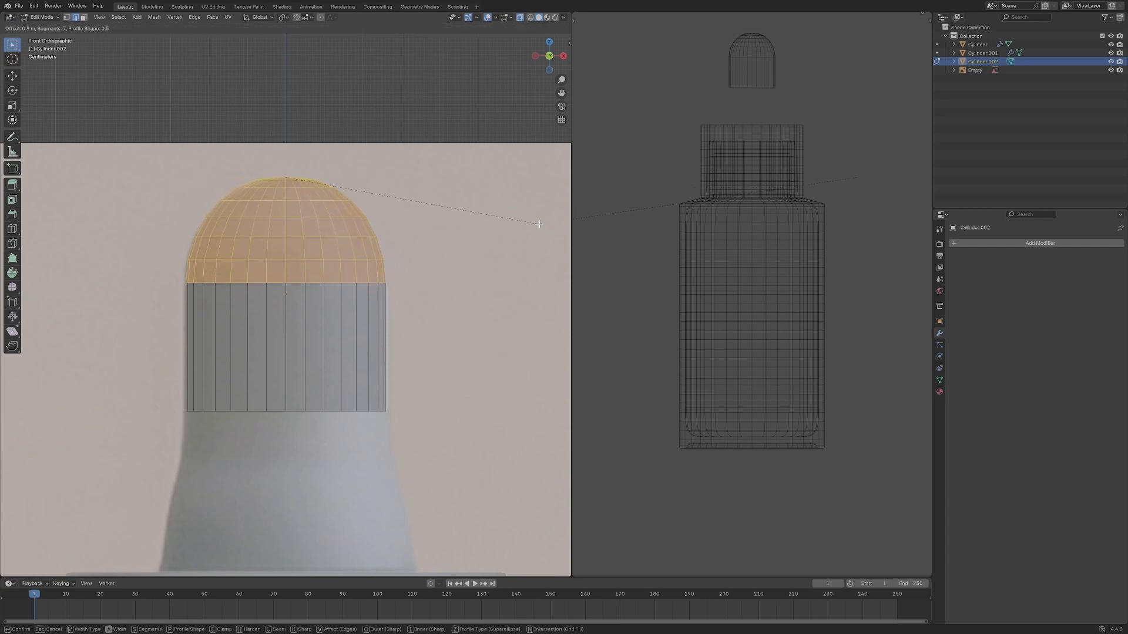
click(540, 227)
key(Tab)
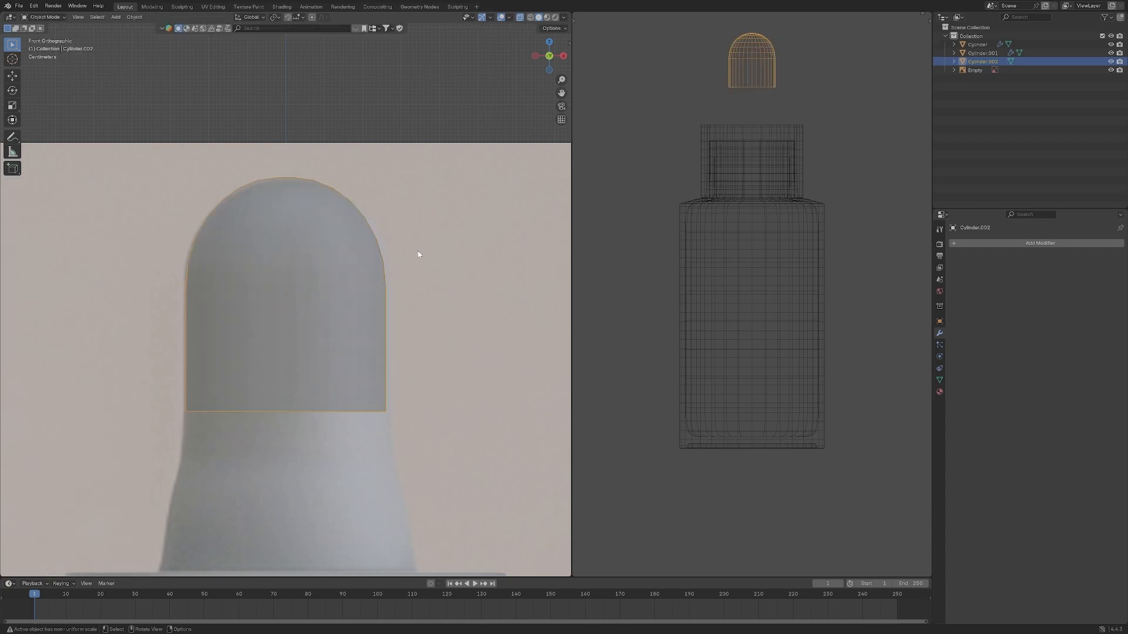
Apply Shade Auto Smooth at 30° to the bulb object.
right_click(326, 241)
click(326, 241)
scroll(403, 213, down, 5)
middle_drag(403, 213, 379, 213)
key(grave)
click(349, 200)
scroll(386, 242, up, 2)
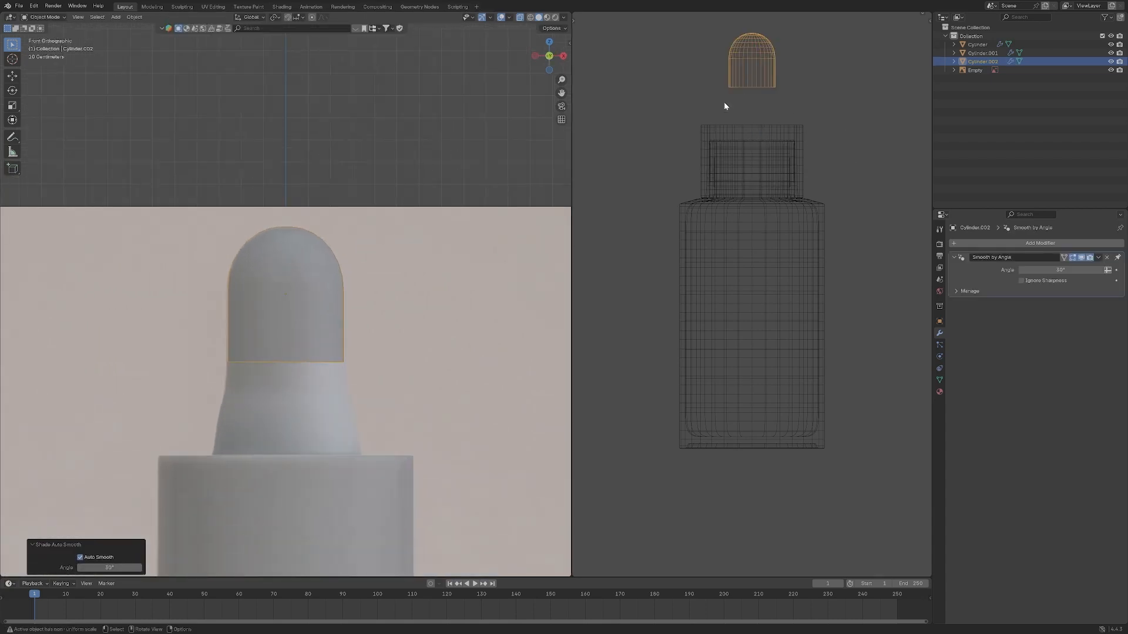
Edit the bulb mesh and move its bottom edge loop down along Z by about 0.12 m.
key(Tab)
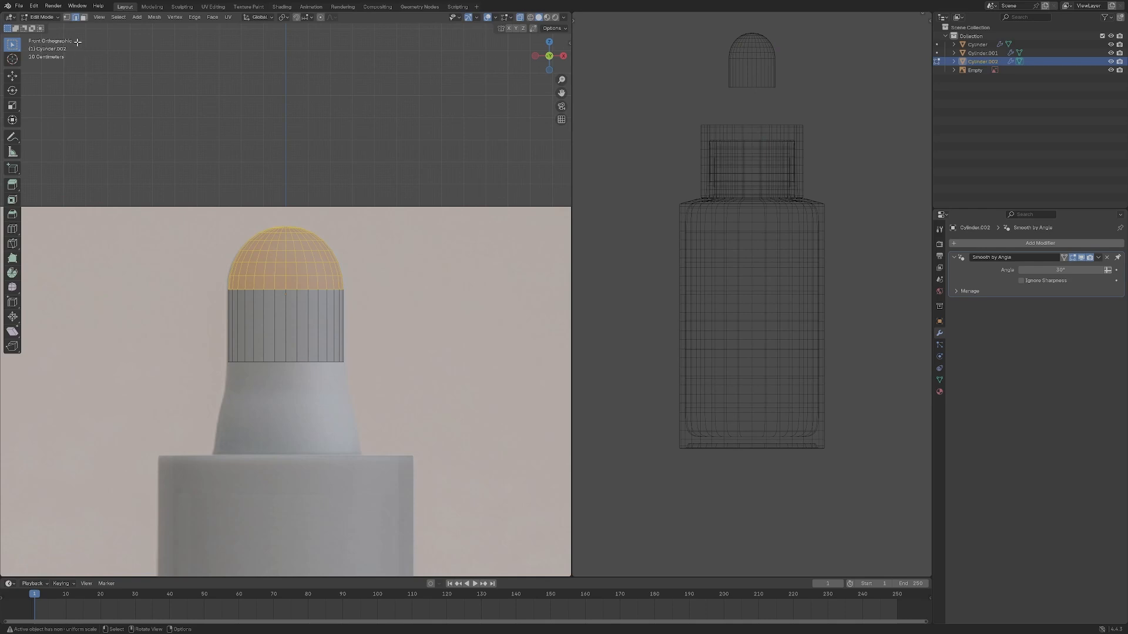
key(alt+a)
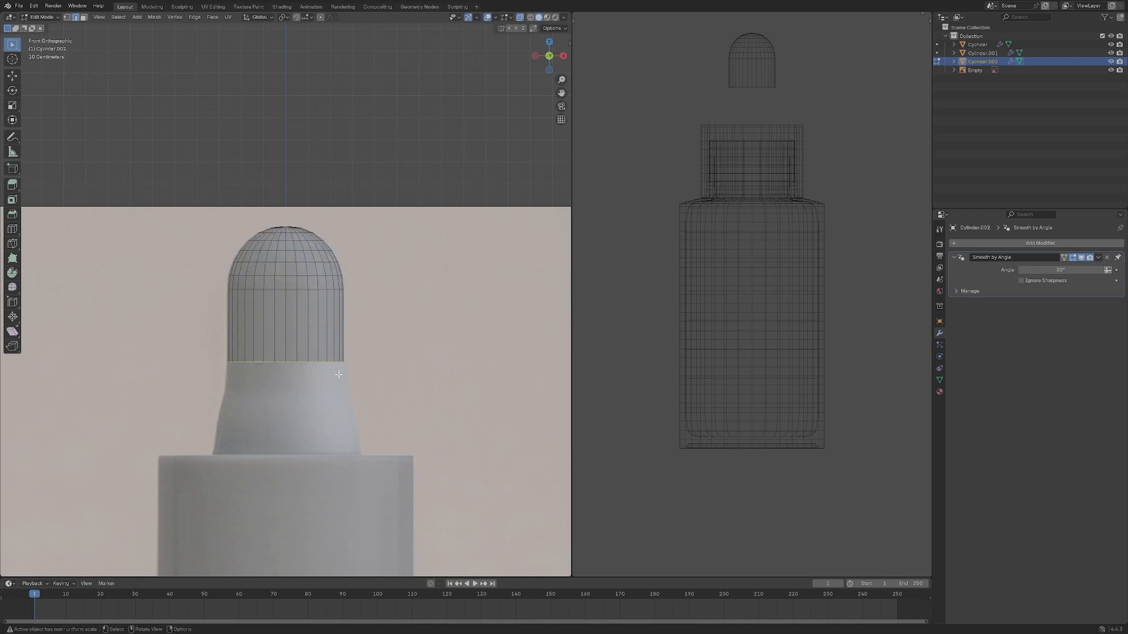
key(g)
key(z)
click(334, 400)
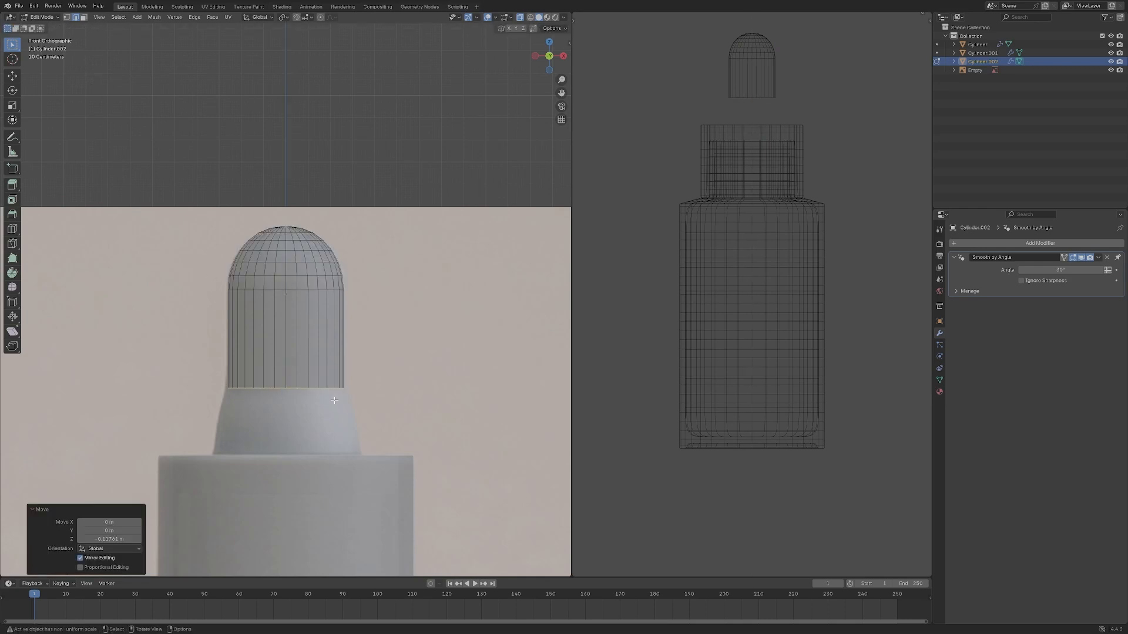
Scale the bottom edge loop up by about 1.05 and lower it along Z to where the bulb starts flaring.
key(s)
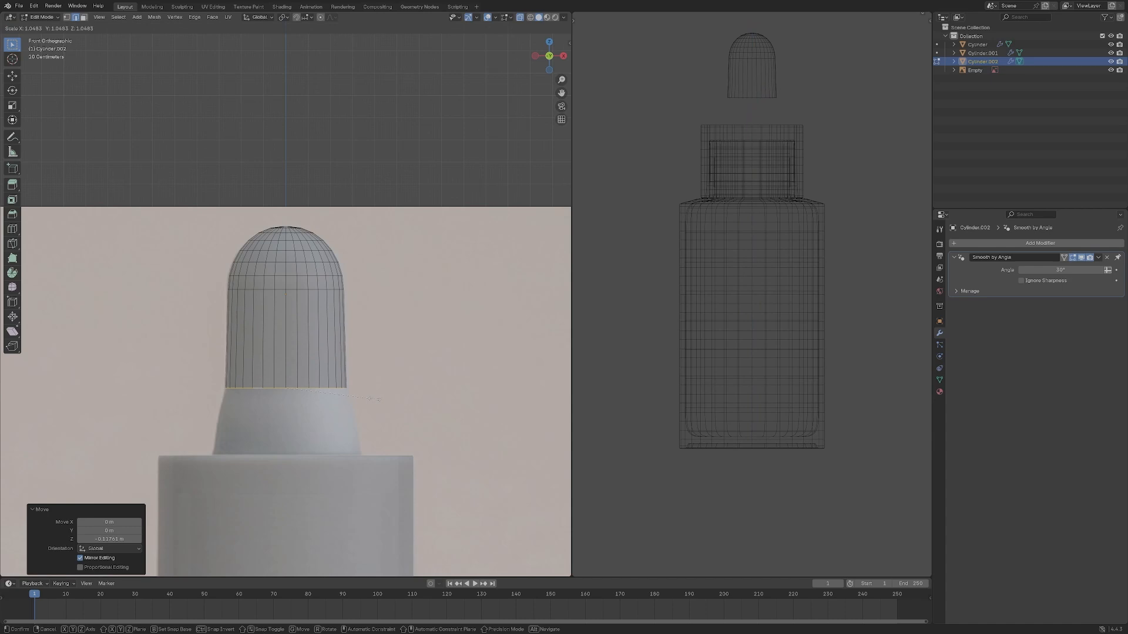
click(379, 399)
key(g)
key(z)
click(373, 407)
Extrude the bottom edge loop, lower it along Z and scale it by about 1.09 and 1.04 to follow the flare.
key(s)
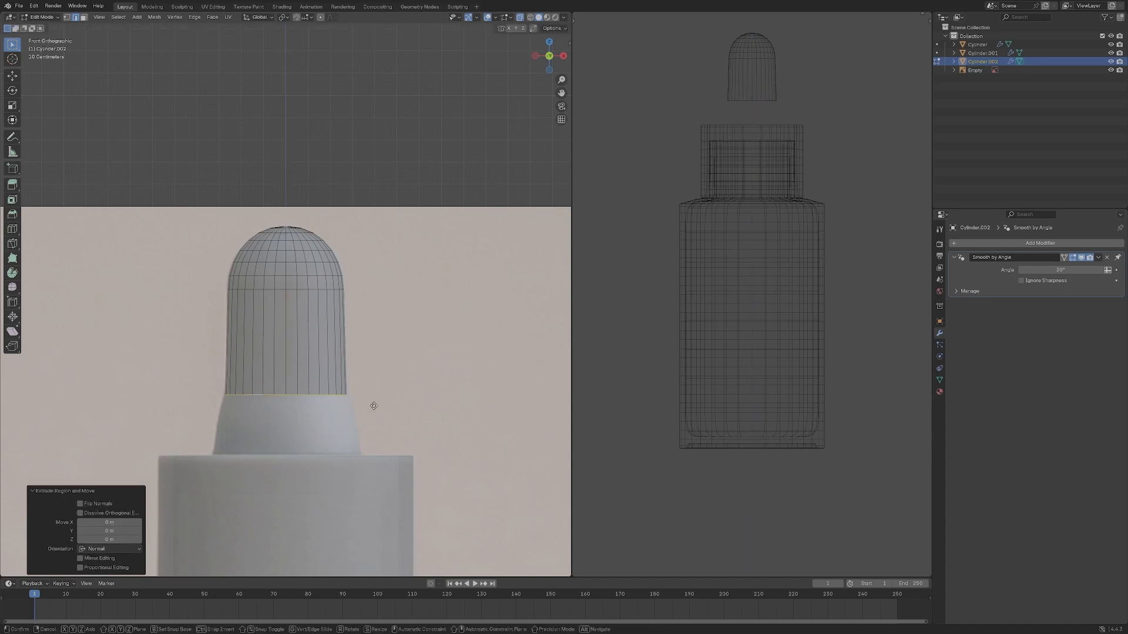
click(378, 425)
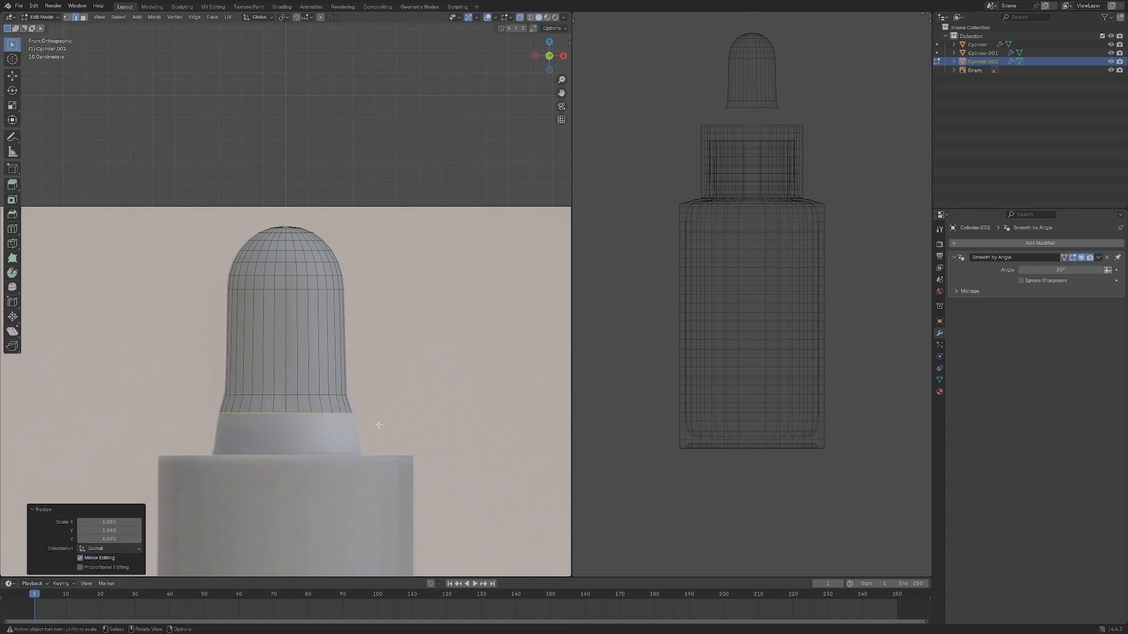
key(g)
key(z)
click(379, 442)
key(s)
click(385, 438)
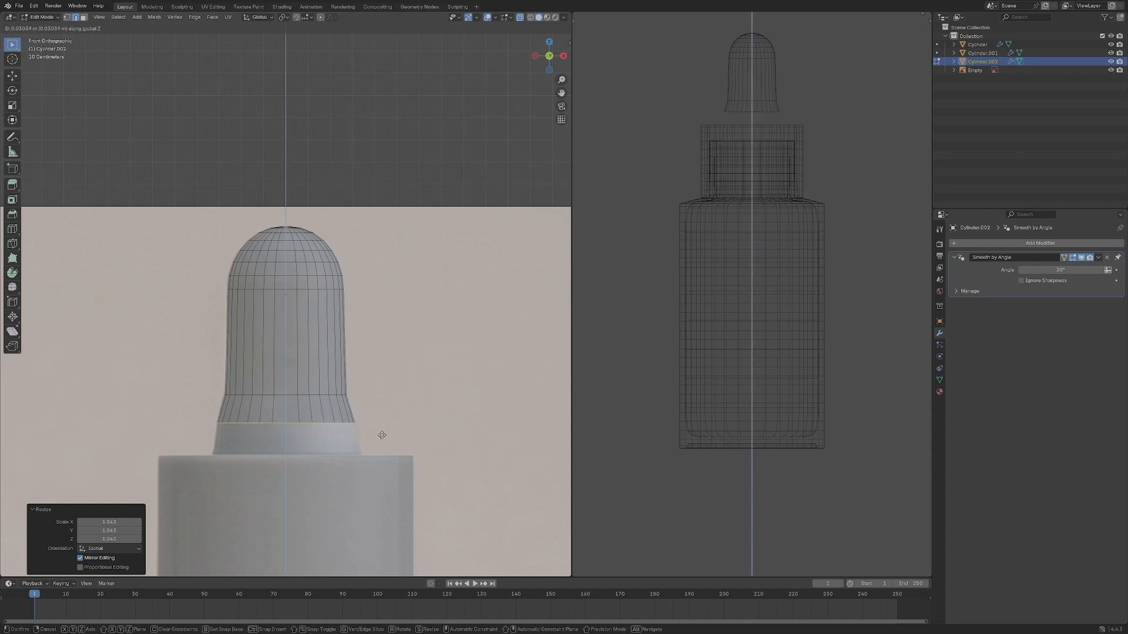
Extrude the bottom loop again along Z and widen it to match the bulb's base just above the collar.
key(e)
key(z)
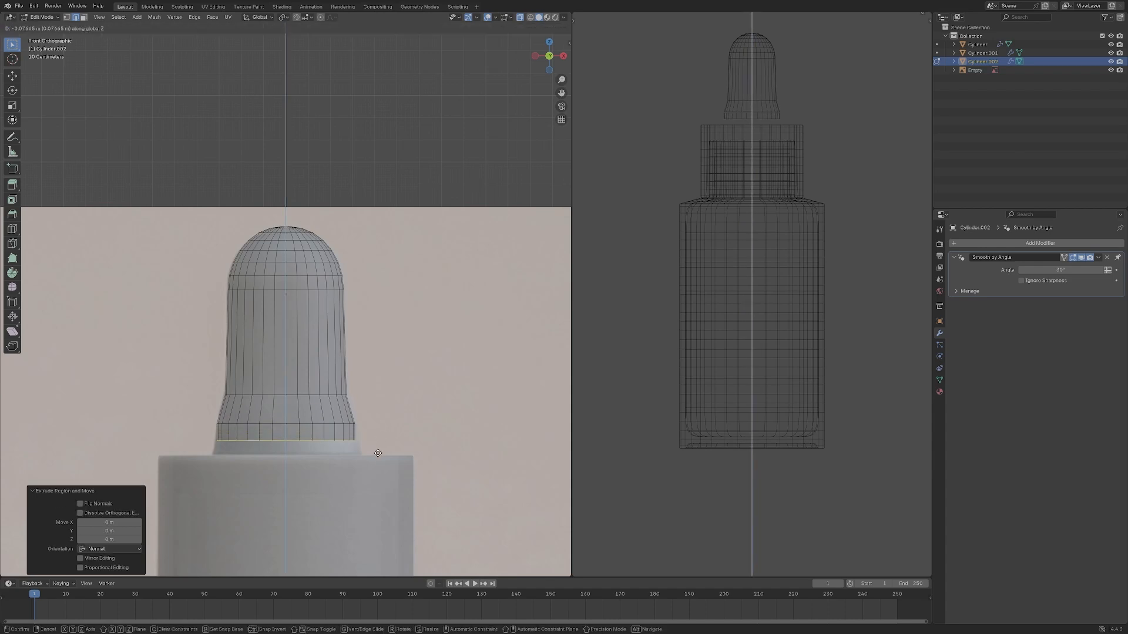
click(382, 452)
key(s)
click(382, 453)
key(g)
key(z)
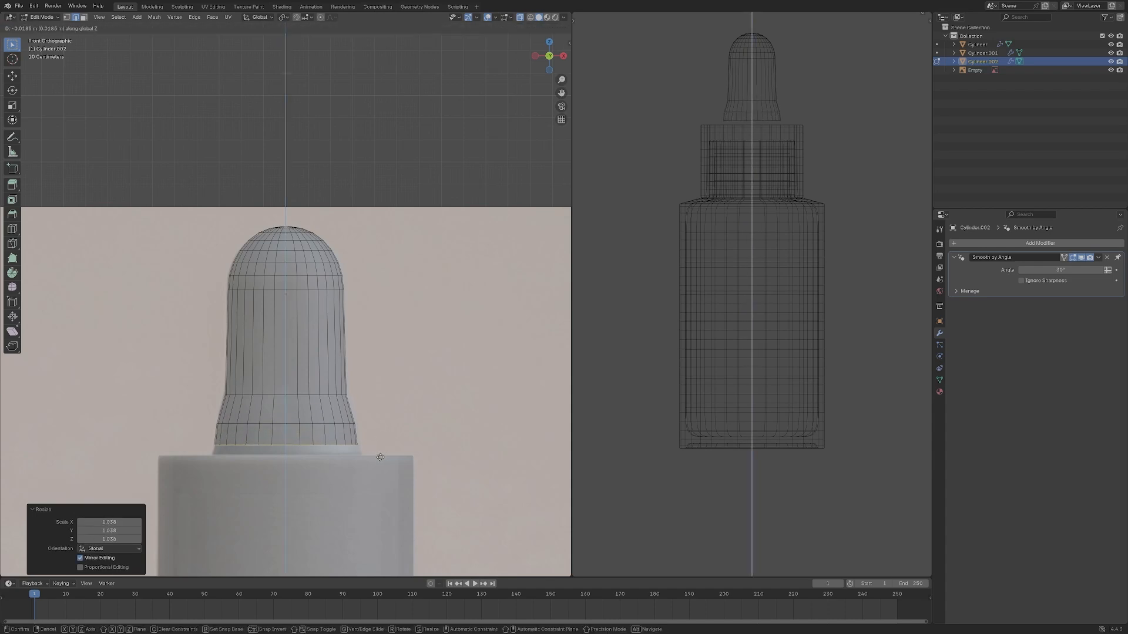
click(383, 462)
key(s)
click(384, 464)
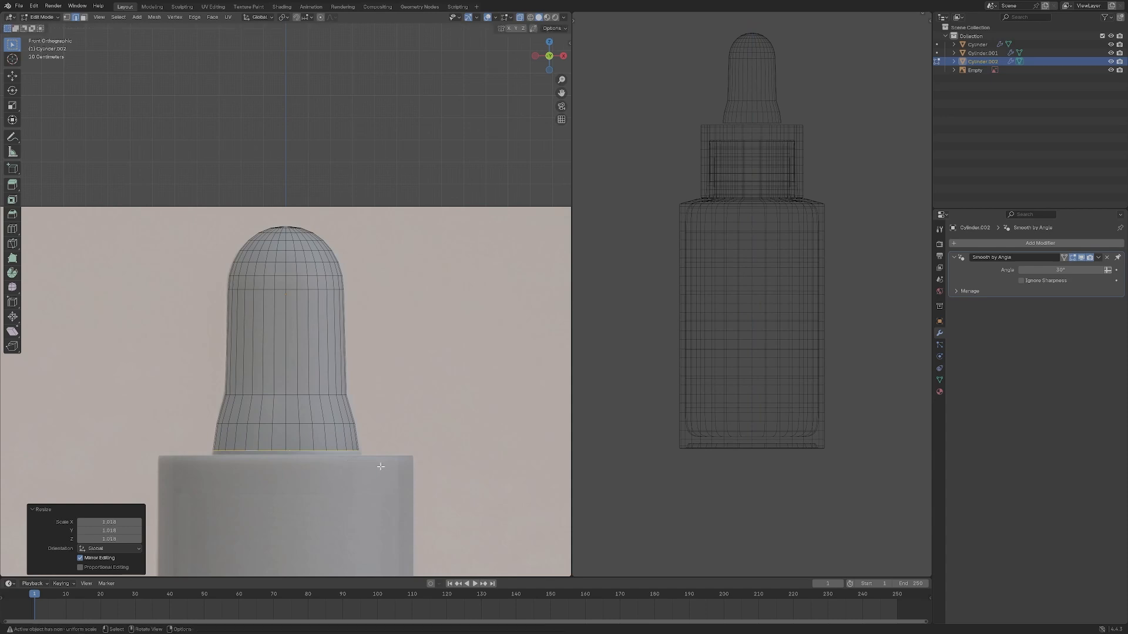
Fine-tune the base loop by lowering it along Z to the collar and scaling it up slightly to the reference outline.
scroll(414, 465, up, 5)
key(g)
key(z)
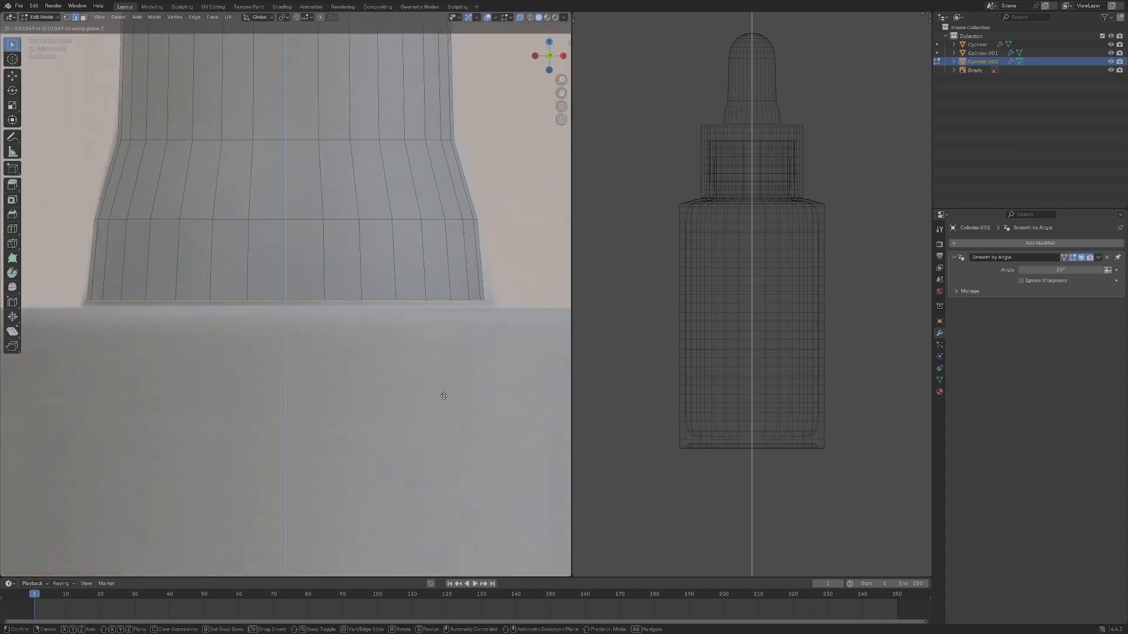
click(442, 393)
key(s)
click(466, 391)
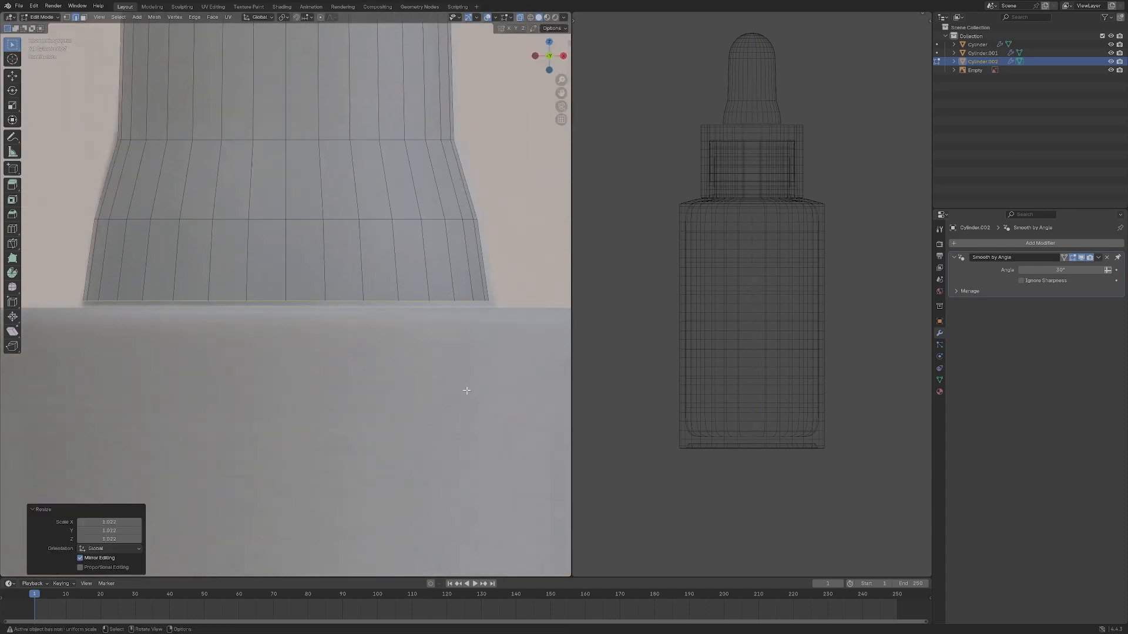
key(g)
key(z)
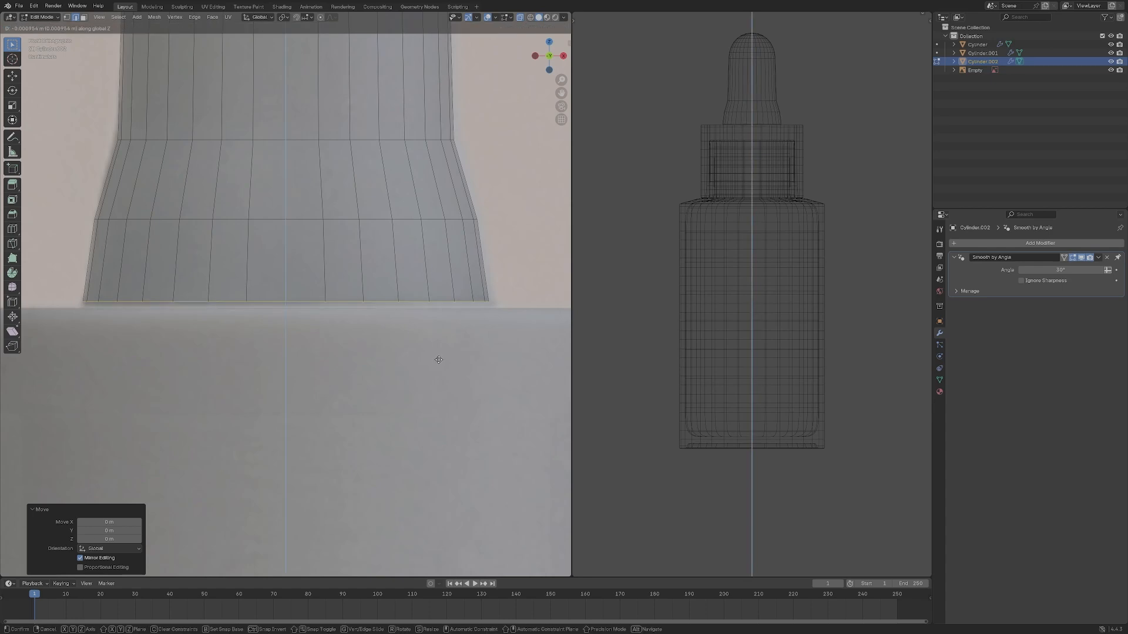
click(438, 357)
Inset the bulb's bottom face in top view to create a smaller circle for the dropper tube.
key(KP_7)
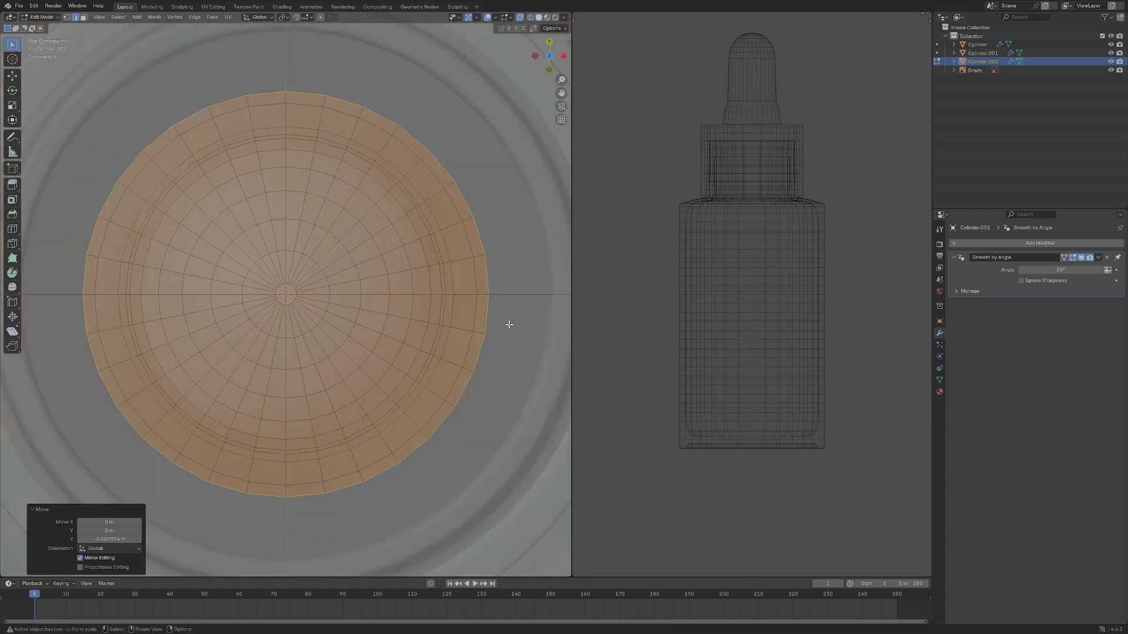
key(i)
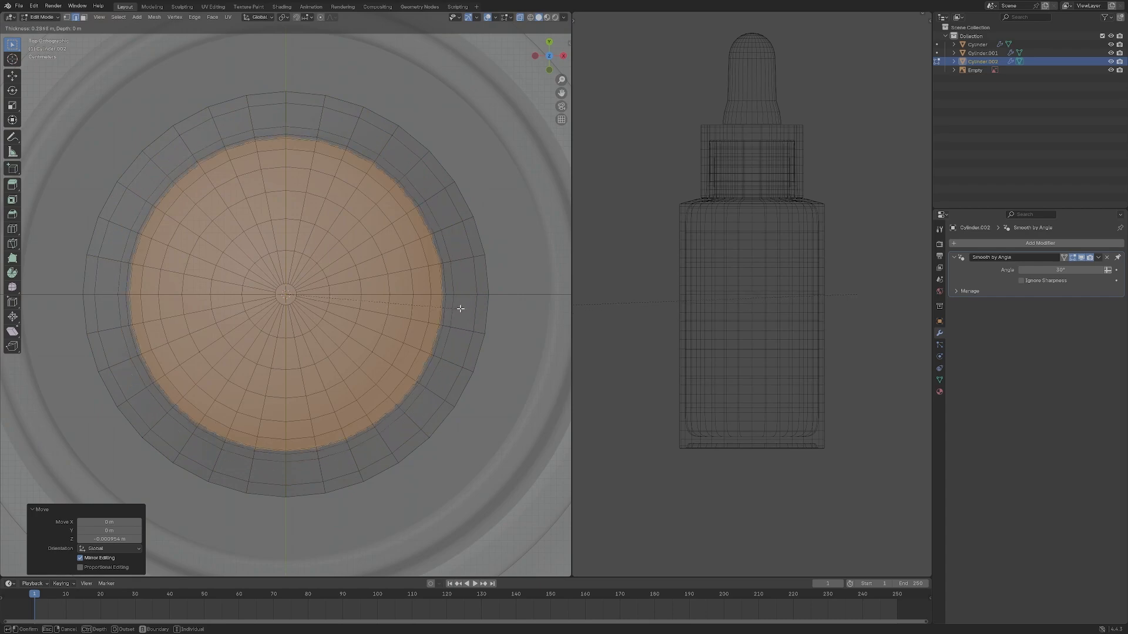
click(452, 286)
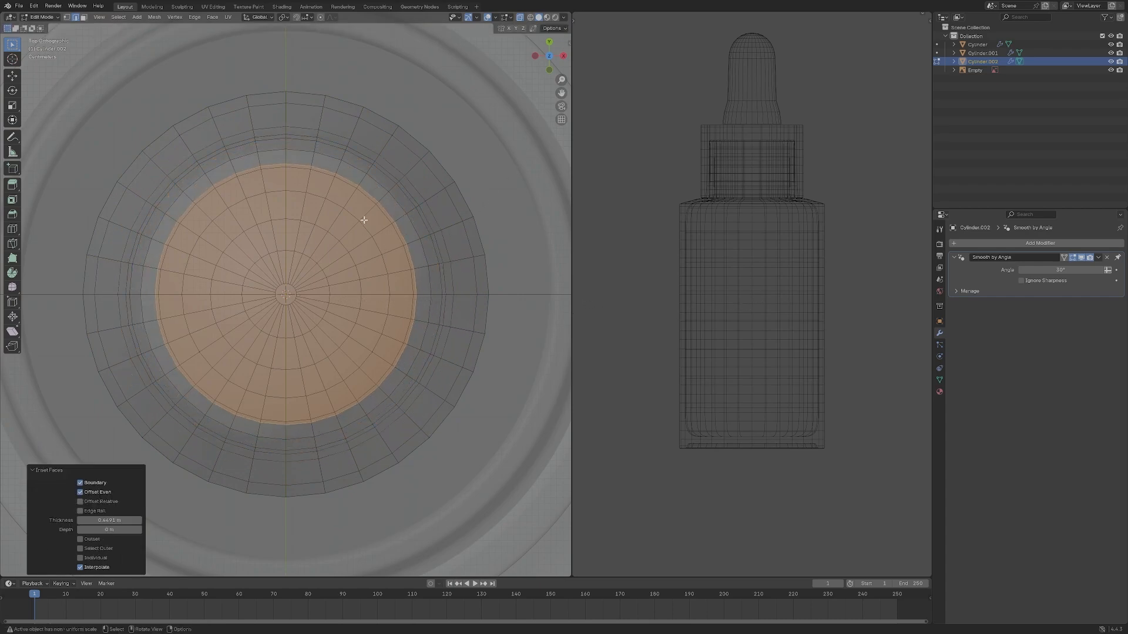
Scale the inset bottom face up by about 1.1 in top view.
key(KP_7)
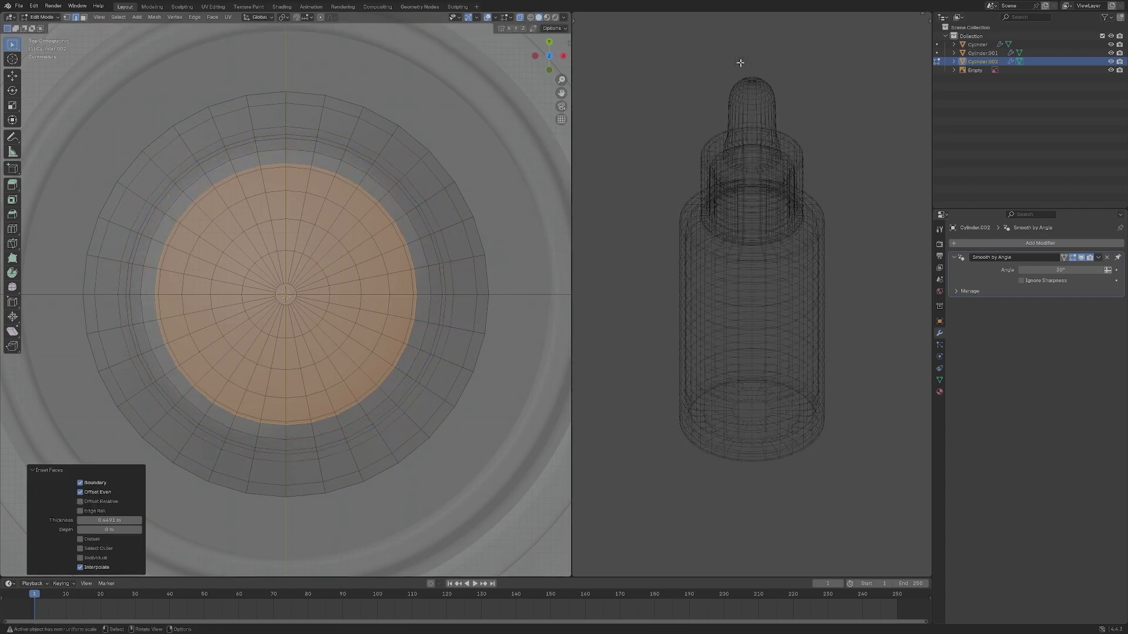
scroll(783, 196, up, 6)
scroll(753, 242, down, 3)
middle_drag(752, 242, 730, 157)
middle_drag(478, 323, 476, 272)
key(grave)
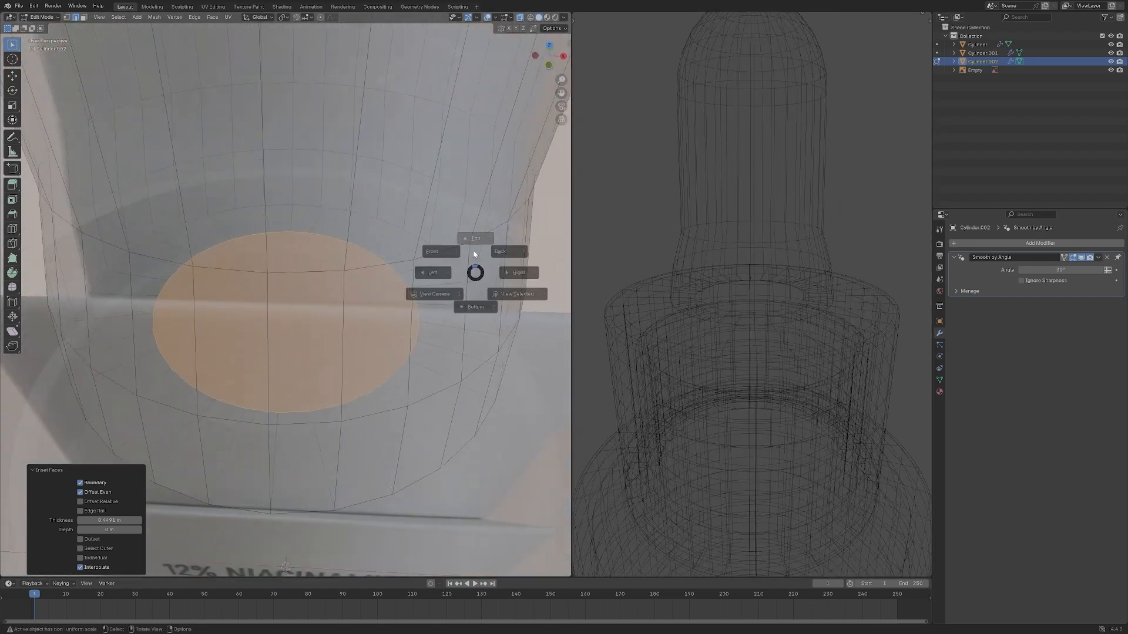
click(473, 222)
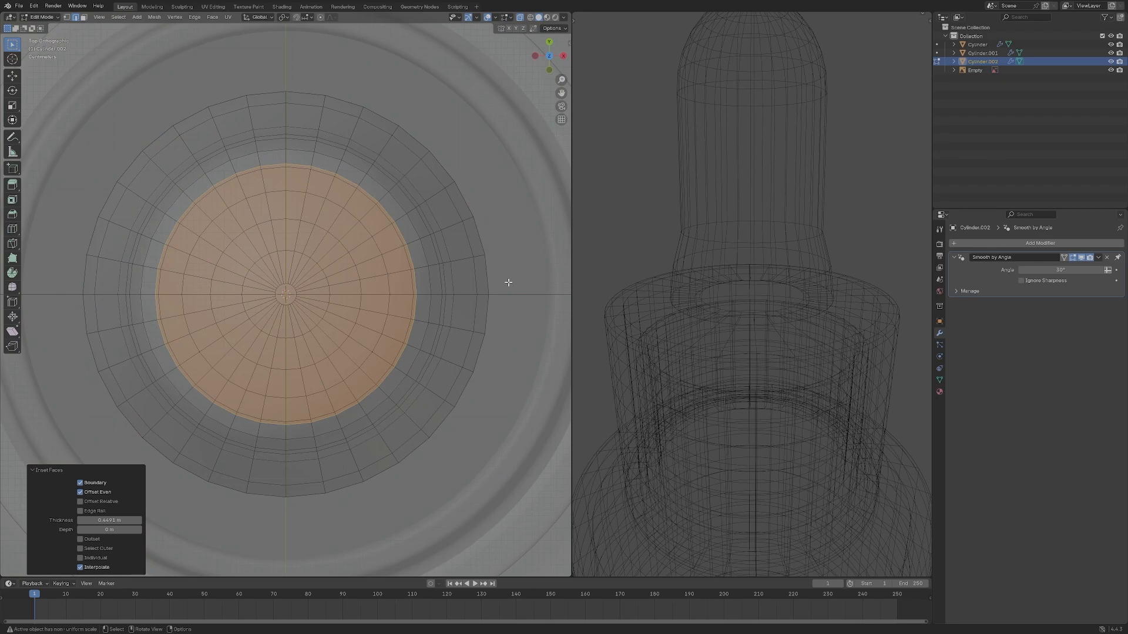
key(Tab)
key(Tab)
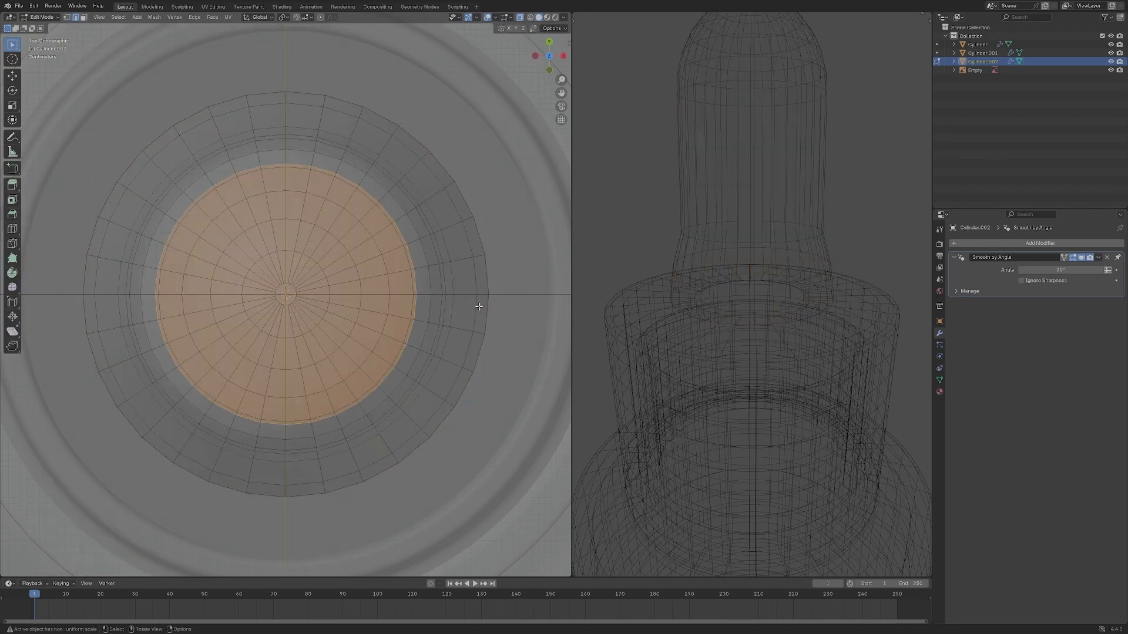
key(Tab)
key(Tab)
key(s)
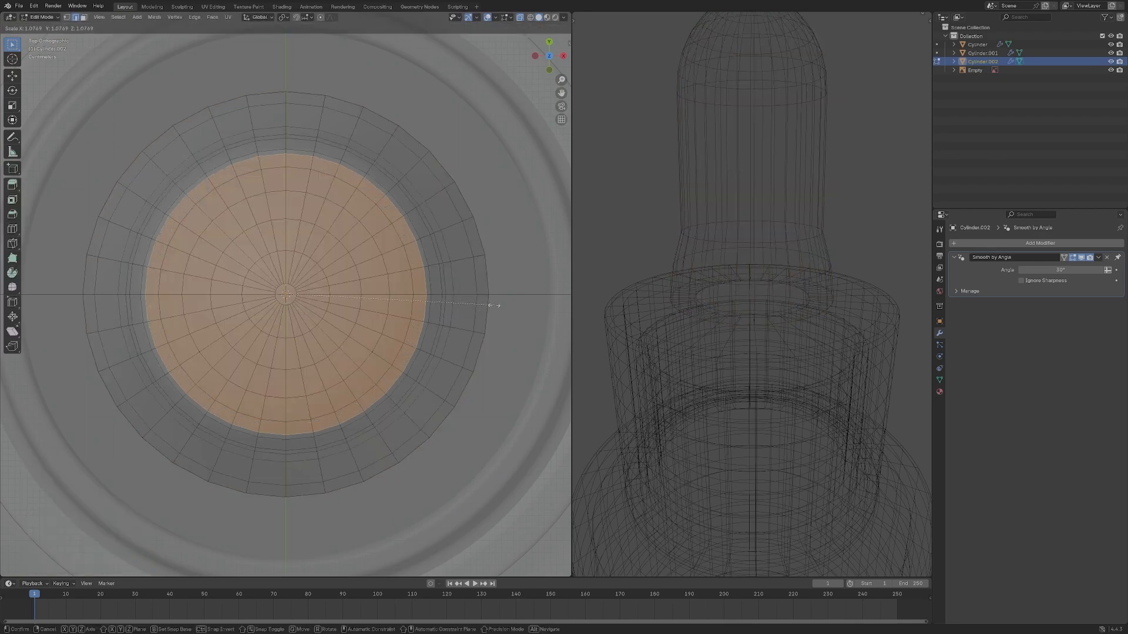
click(497, 304)
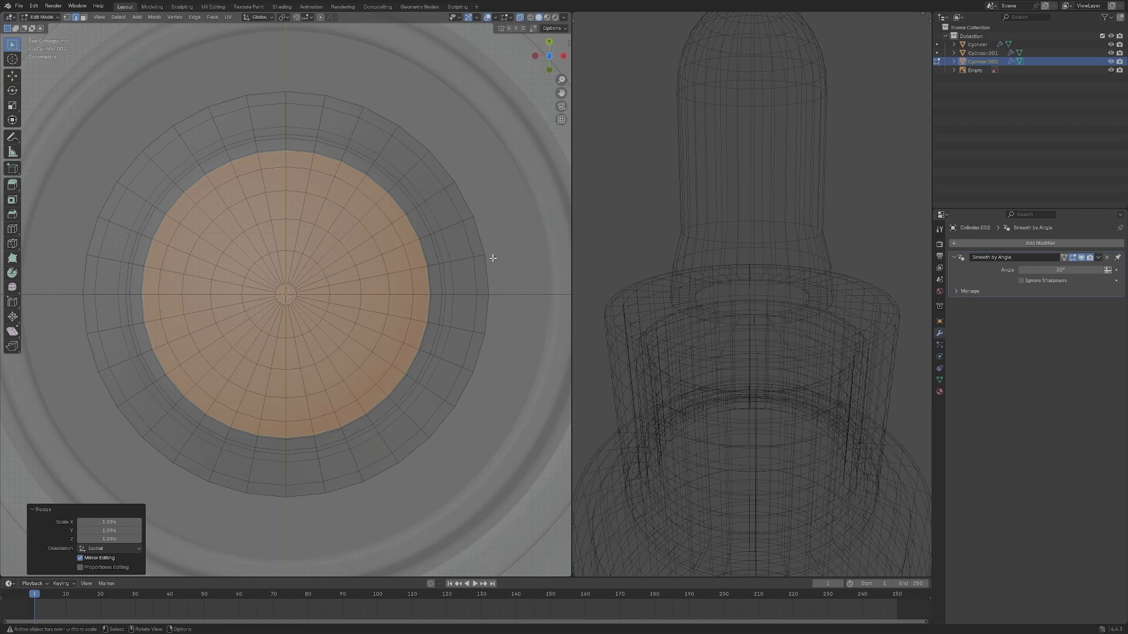
Try to extrude the inset face down along Z through the cap to near the bottle's base.
key(KP_1)
key(g)
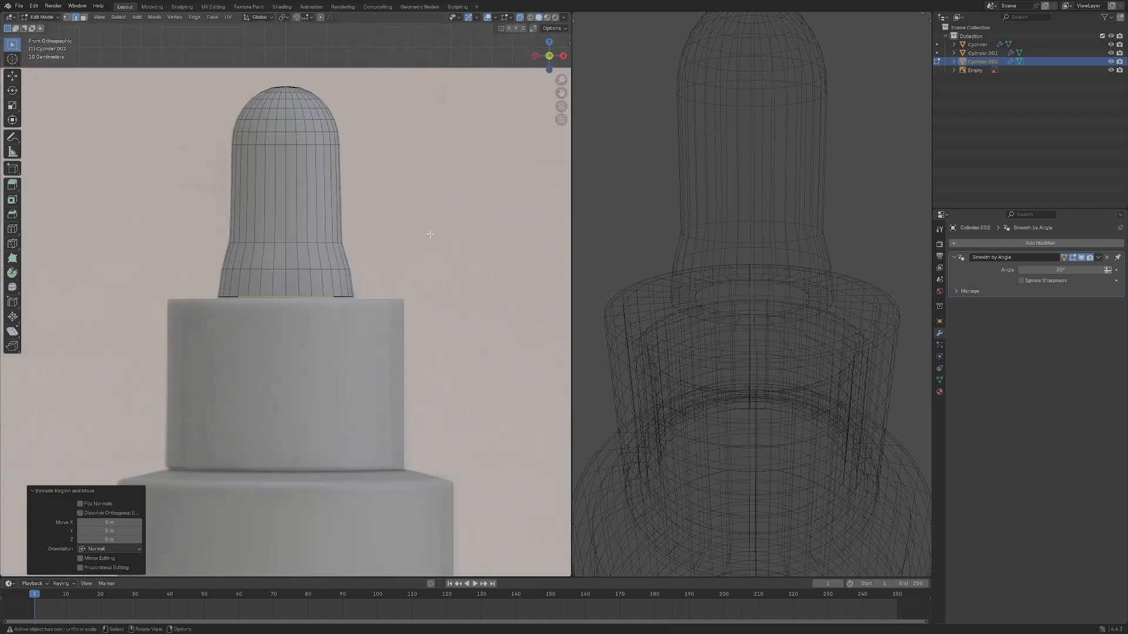
key(z)
click(438, 325)
scroll(439, 324, down, 8)
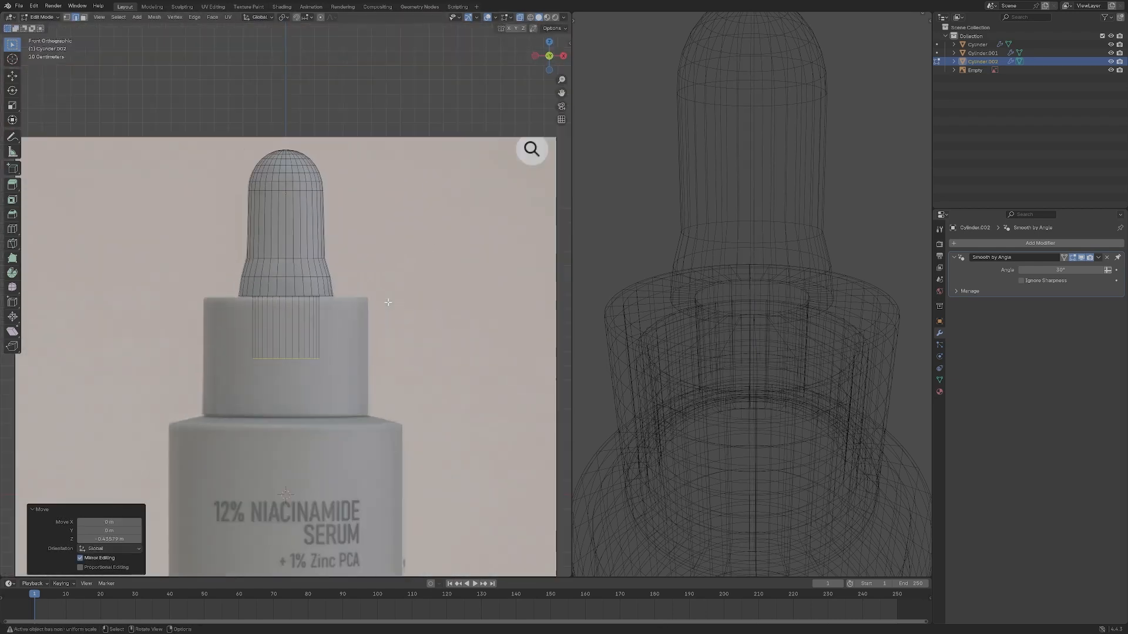
key(g)
key(z)
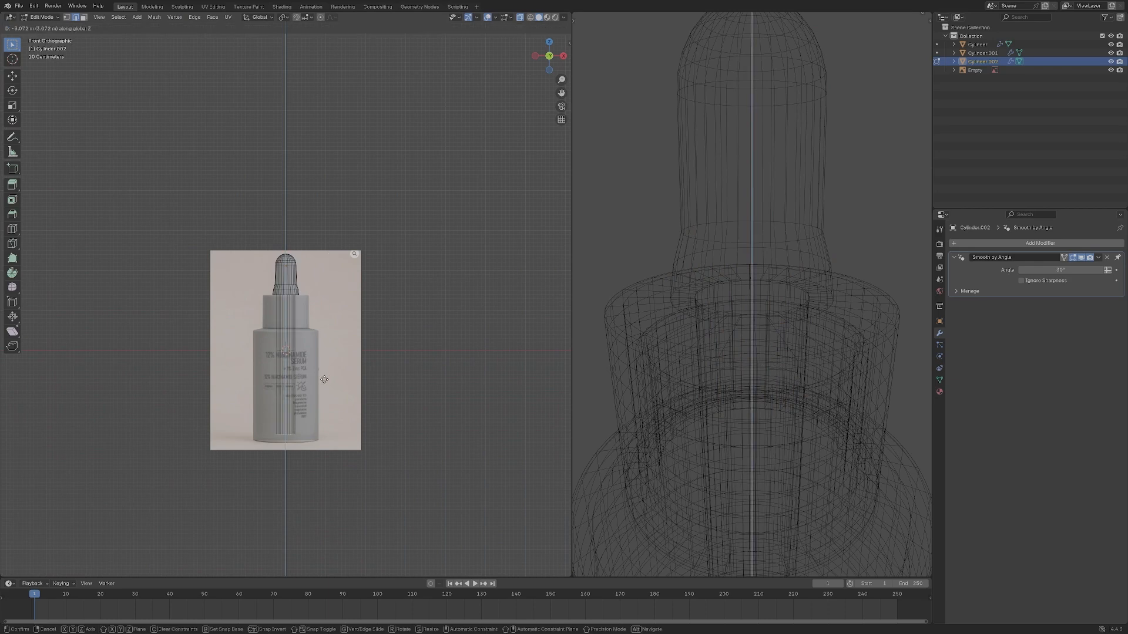
click(324, 380)
middle_drag(372, 350, 259, 347)
key(KP_1)
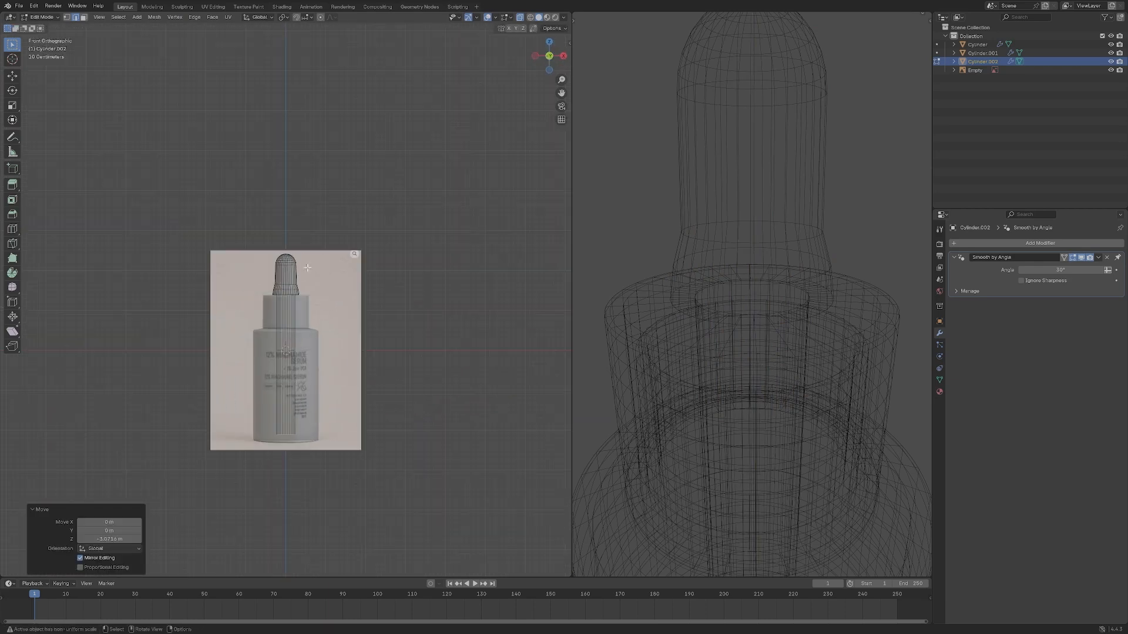
Undo the downward extrusion of the inset face and its moves along Z.
key(ctrl+z)
key(ctrl+z)
key(ctrl+z)
key(ctrl+z)
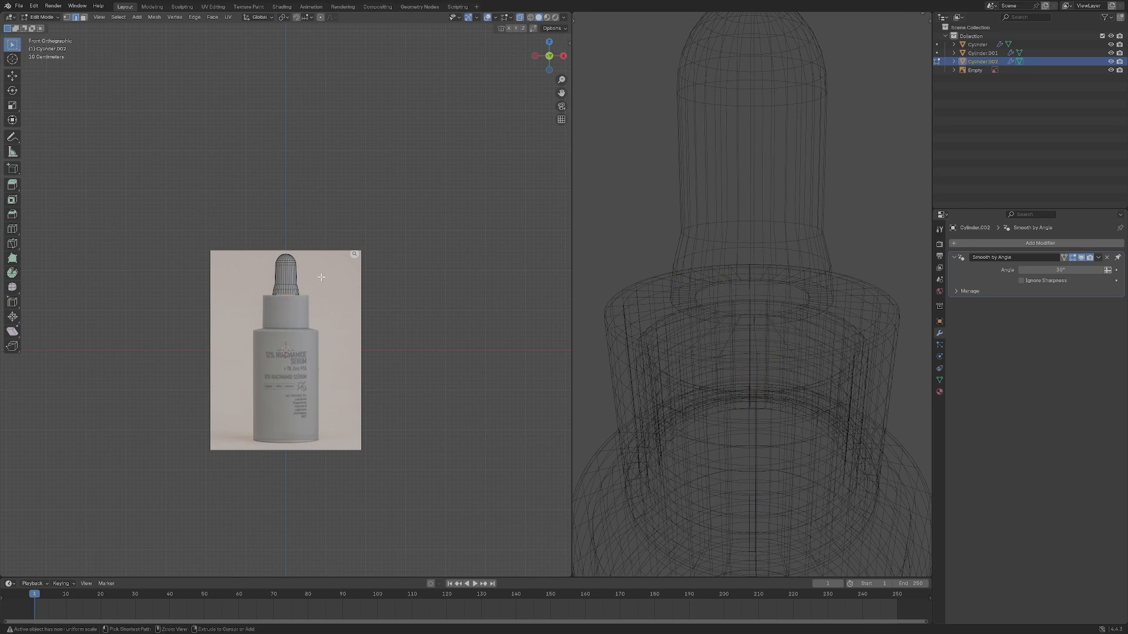
Scale the inset bottom face down to about 0.75 in top view to narrow the dropper tube.
key(grave)
click(328, 247)
key(s)
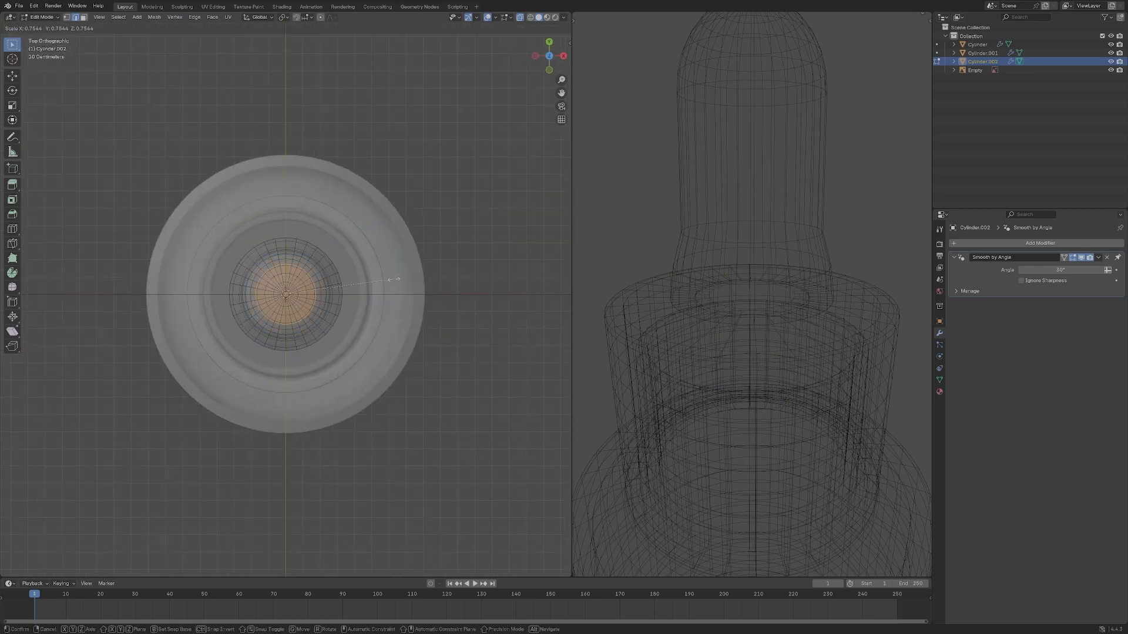
click(393, 278)
Extrude the inset bottom face about 3.4 m down along Z in front view to form the dropper tube near the bottle's base.
key(grave)
click(312, 212)
key(e)
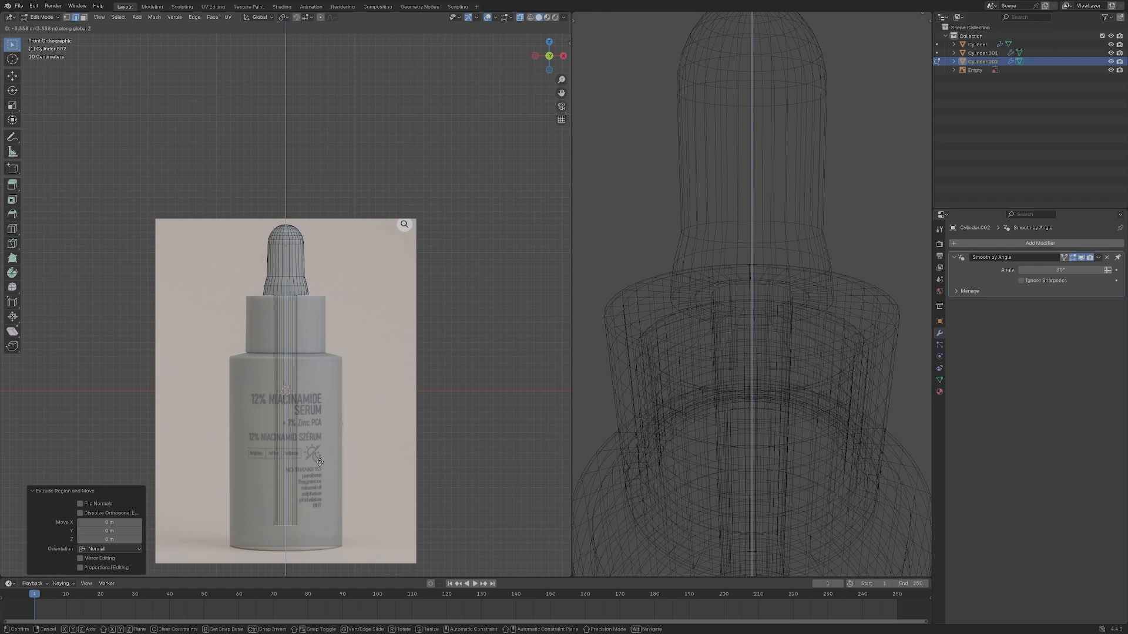
click(316, 470)
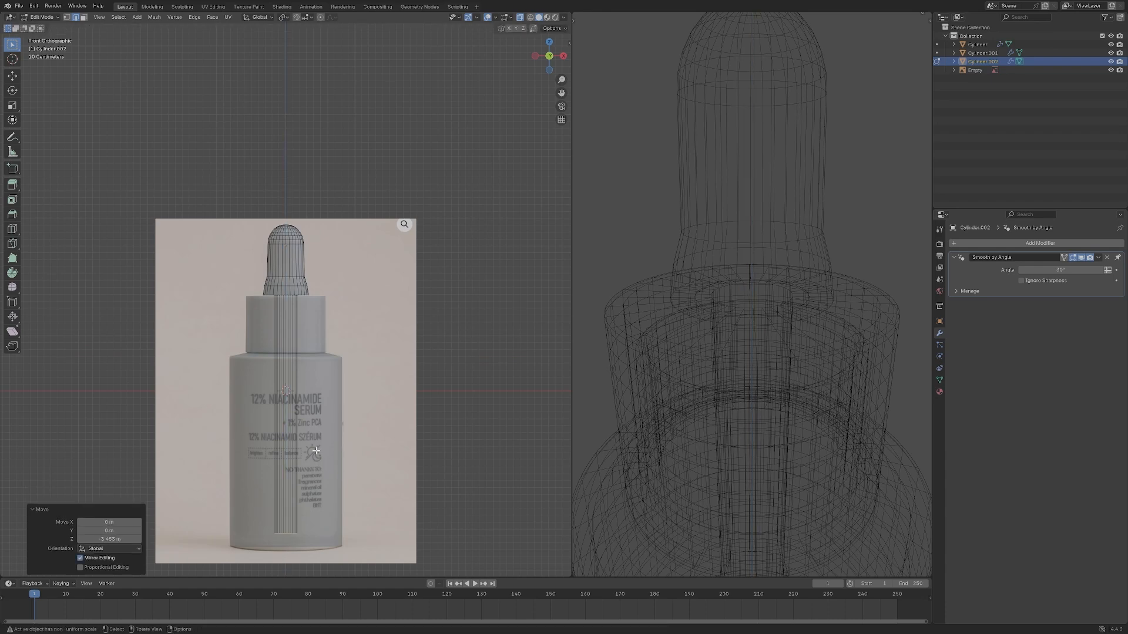
Bevel the dropper tube's bottom edge with 7 segments into a hemispherical tip.
key(KP_Decimal)
scroll(348, 385, down, 3)
key(ctrl+b)
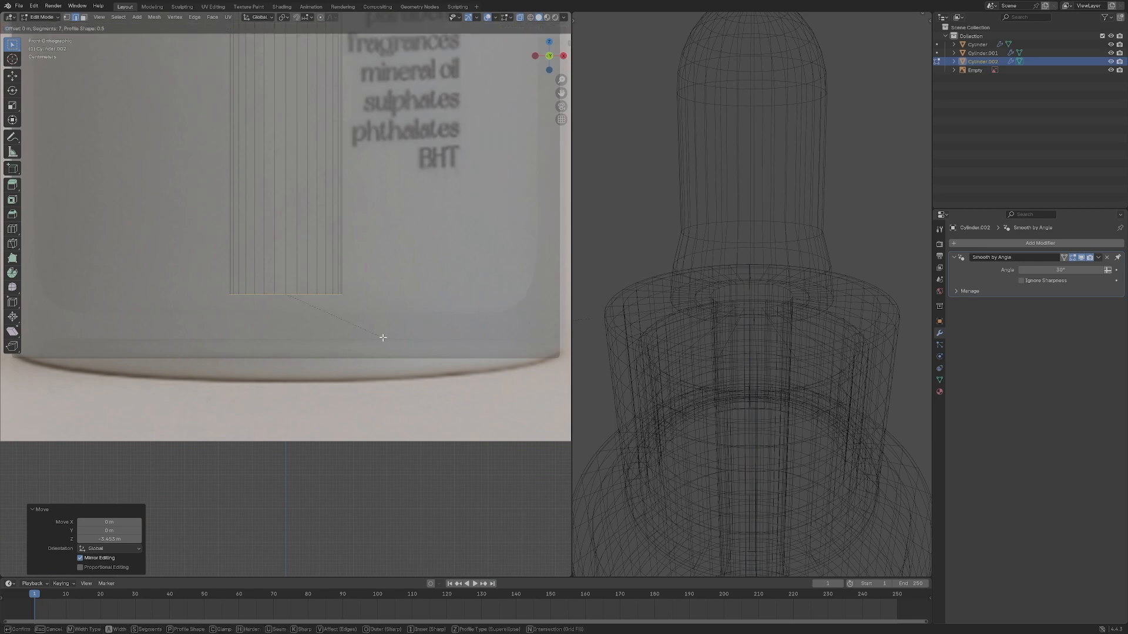
scroll(405, 350, up, 6)
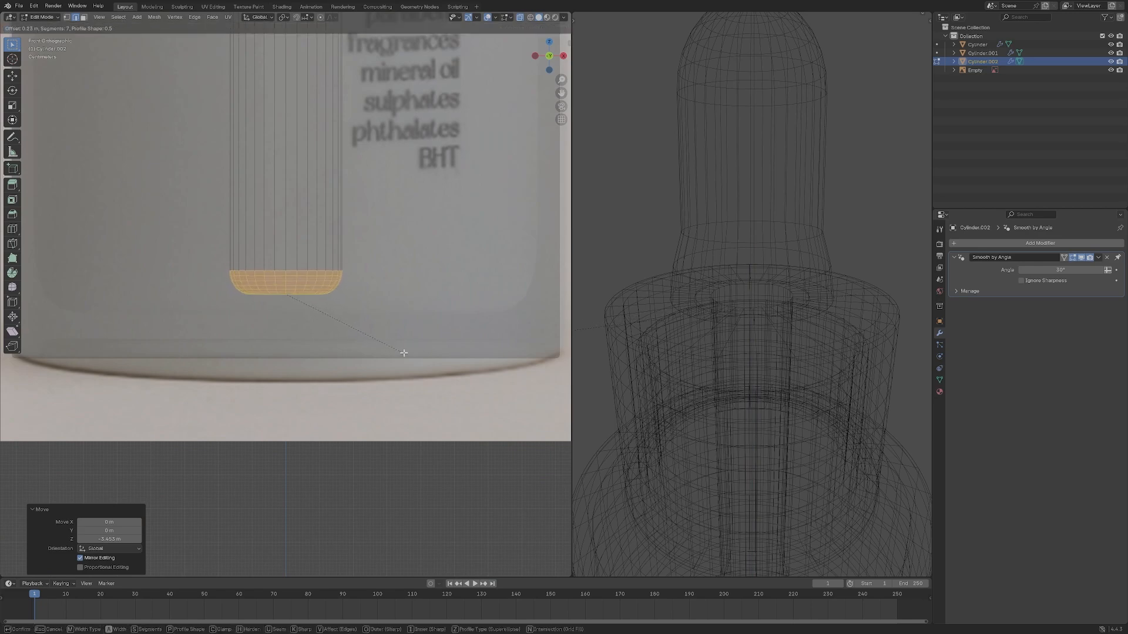
click(432, 367)
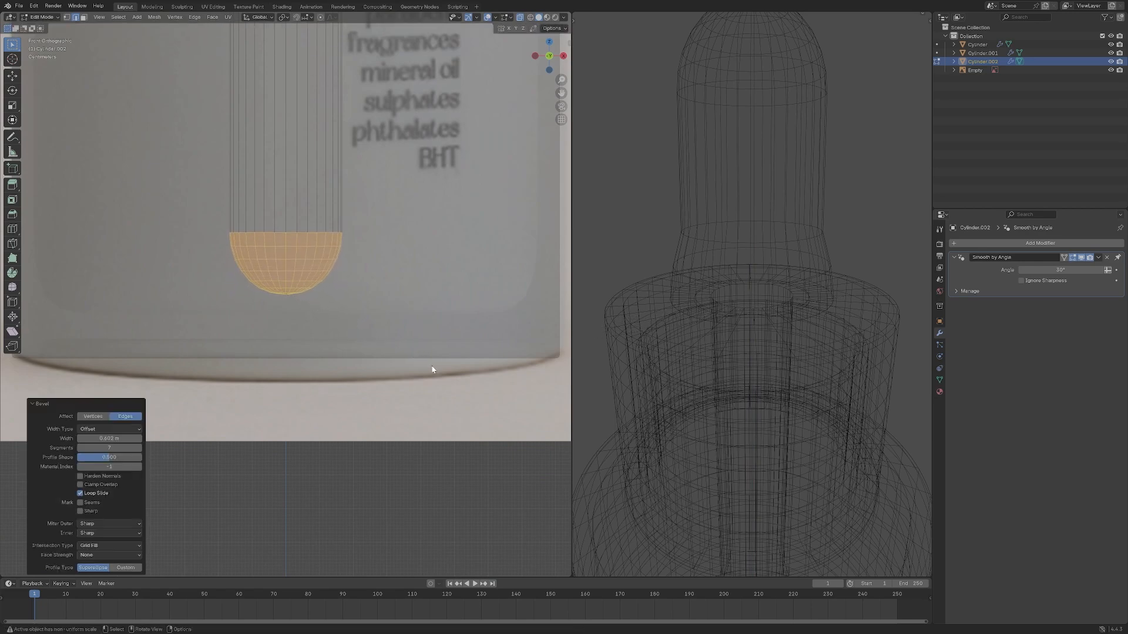
key(Tab)
scroll(428, 376, down, 5)
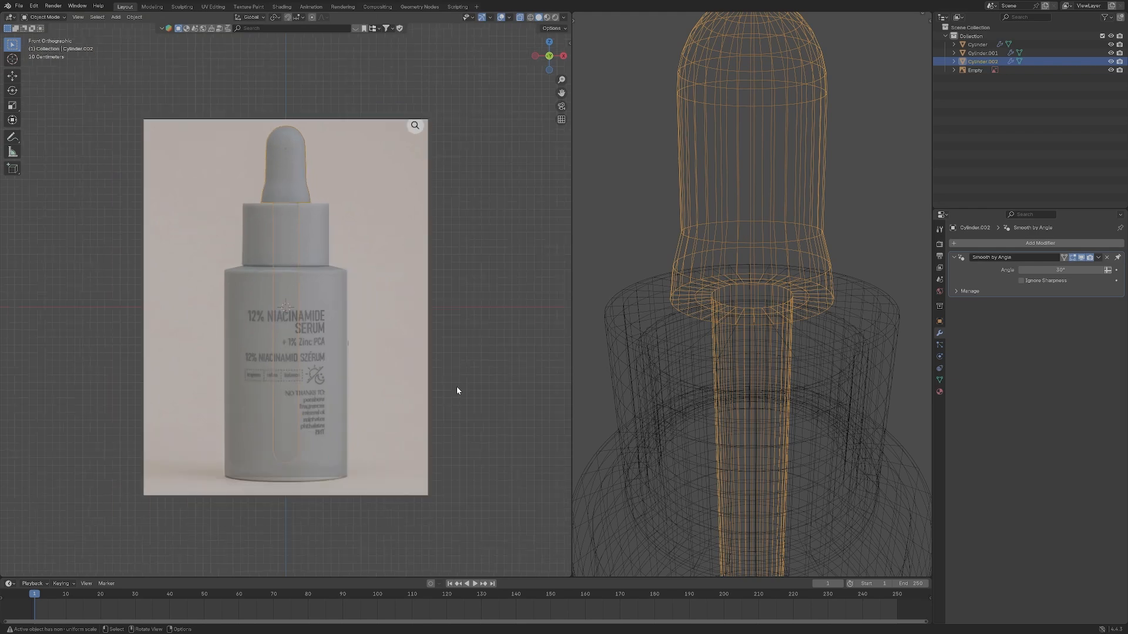
Hide the bottle body and the reference image, leaving the cap and dropper shown.
middle_drag(456, 390, 401, 325)
scroll(370, 329, down, 1)
click(318, 333)
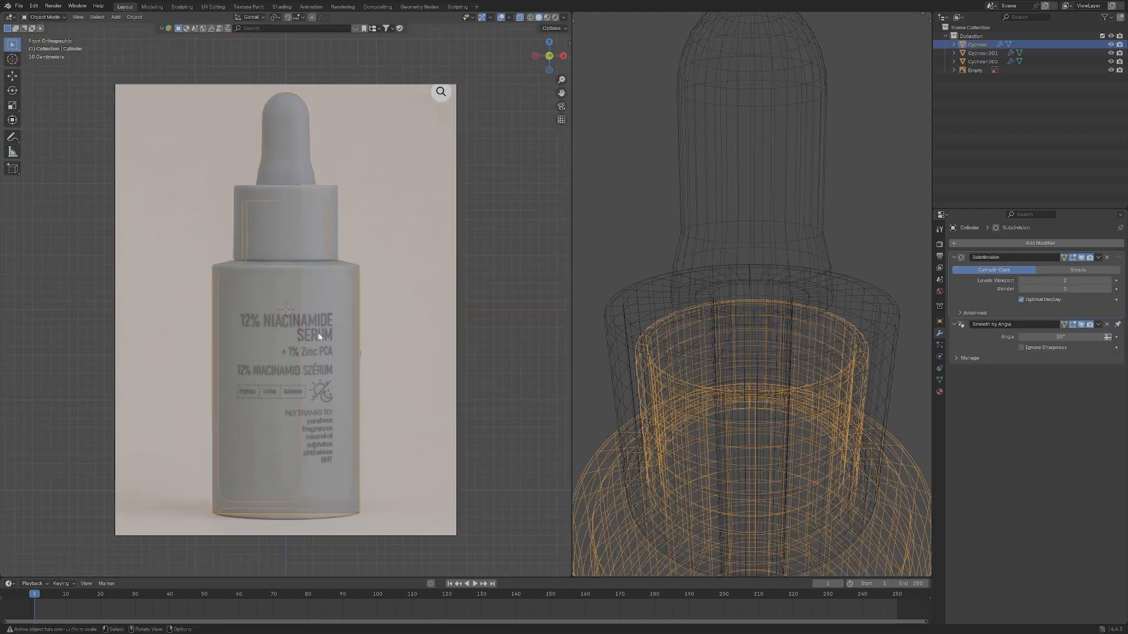
key(h)
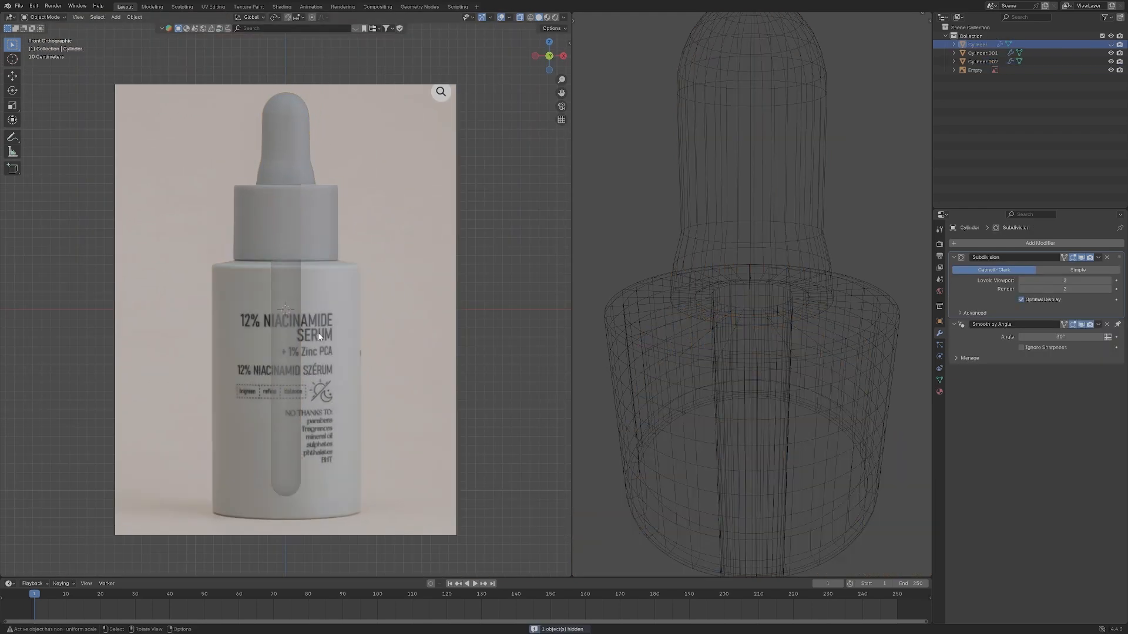
click(308, 241)
click(395, 240)
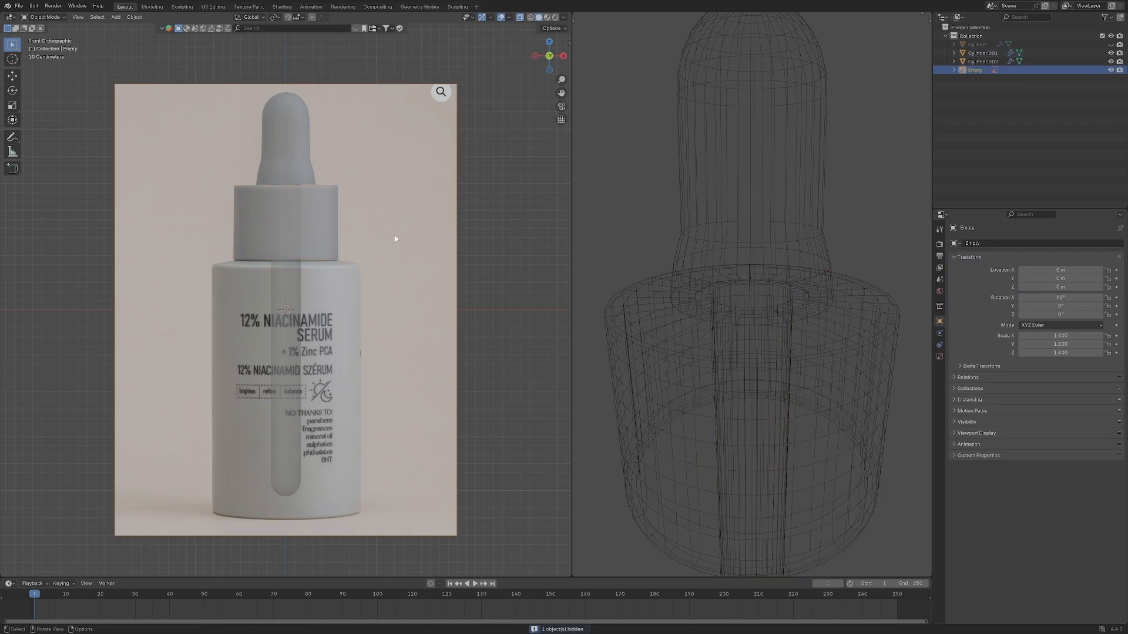
key(h)
scroll(396, 239, down, 1)
middle_drag(397, 239, 308, 218)
Move the bulb and dropper down about 0.007 m along Z so the bulb rests on the cap.
click(308, 219)
key(grave)
click(278, 163)
middle_drag(306, 177, 347, 224)
scroll(310, 234, down, 4)
scroll(332, 176, up, 4)
click(389, 143)
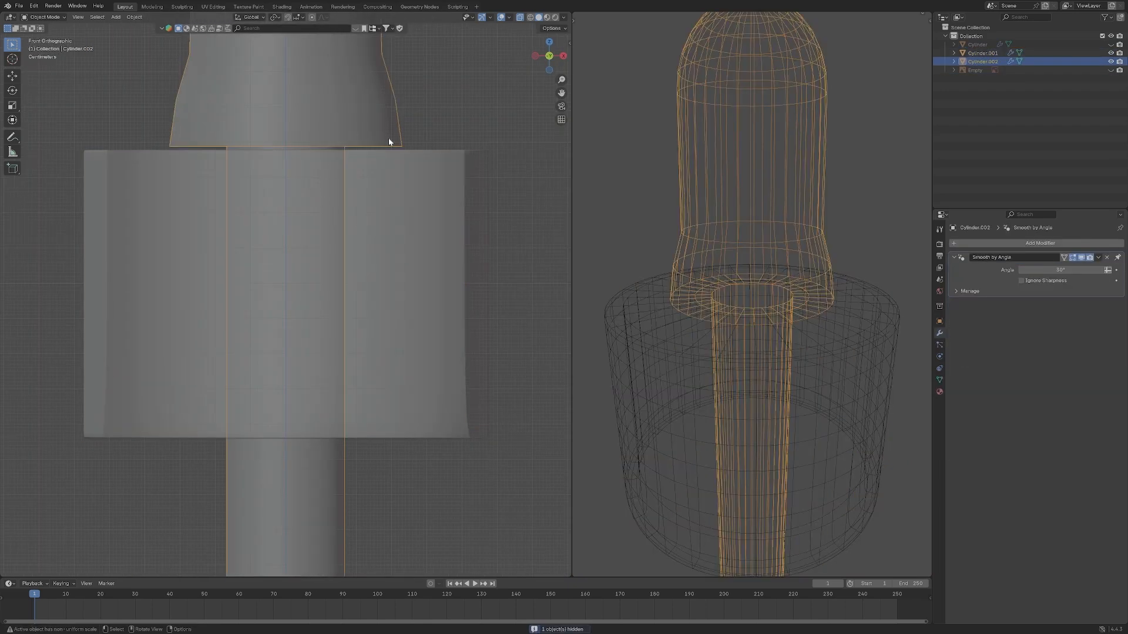
key(g)
key(z)
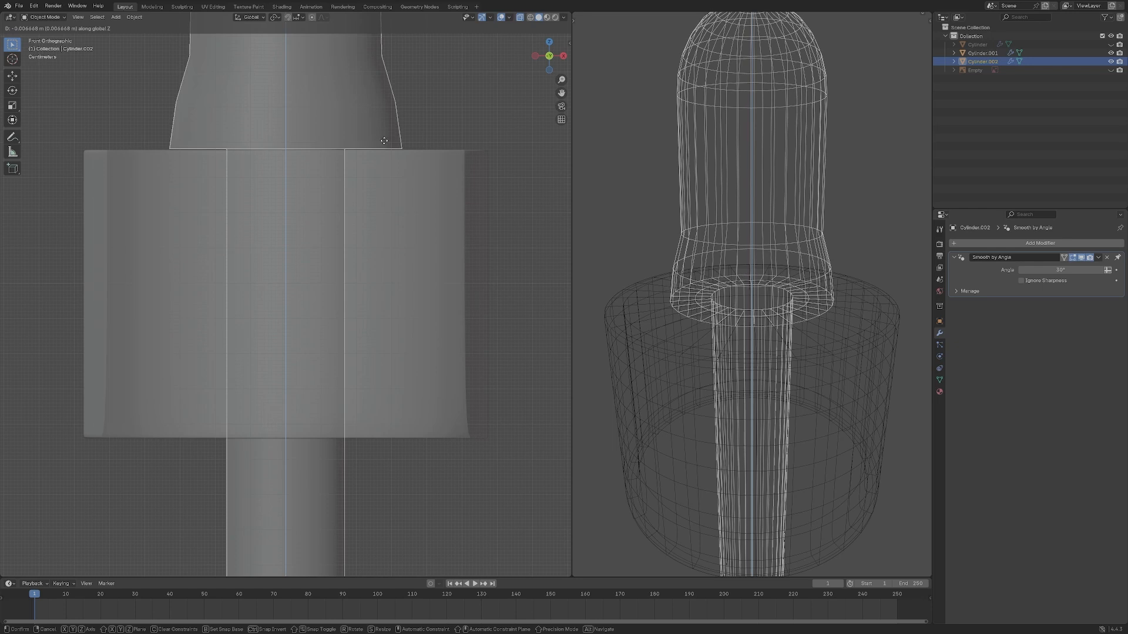
click(419, 198)
Add a Subdivision Surface modifier to the bulb and dropper object.
click(969, 243)
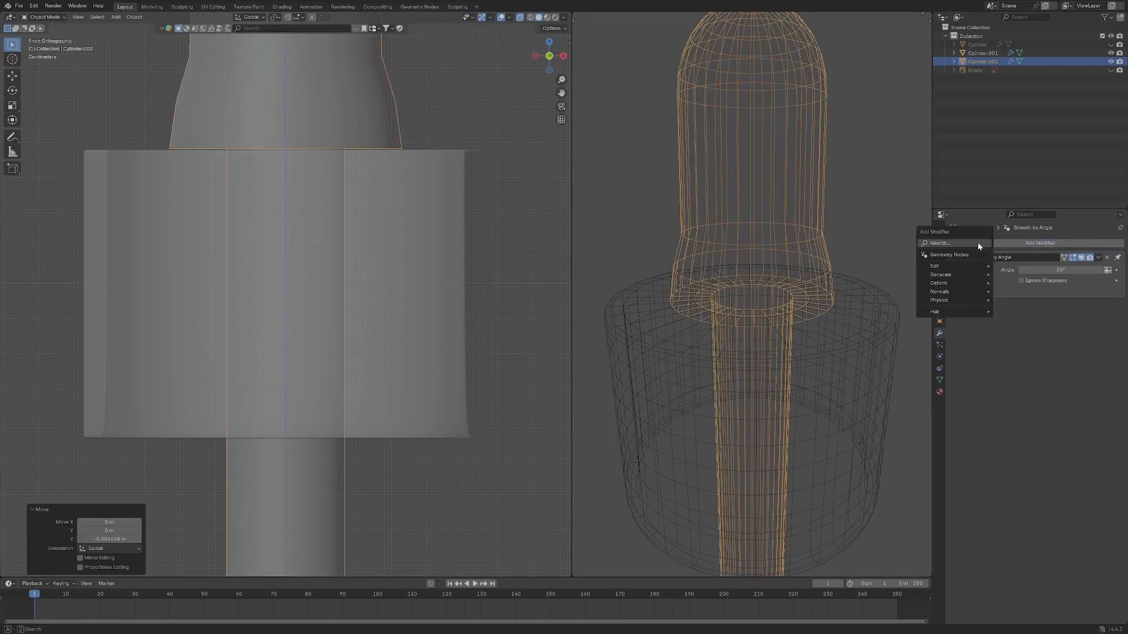
key(space)
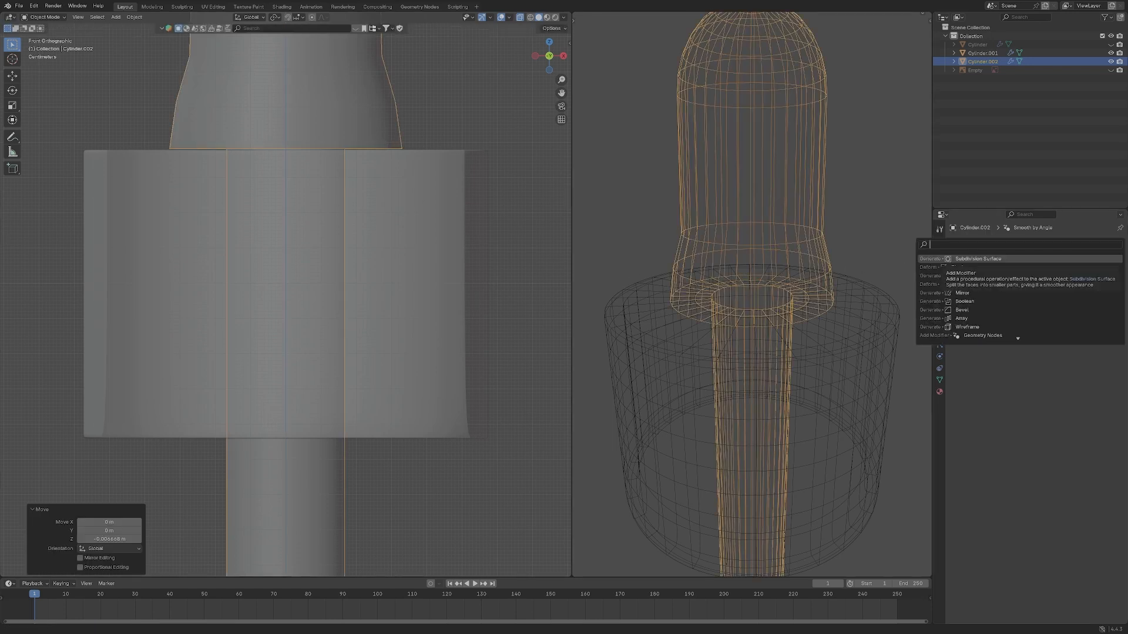
click(978, 258)
Add a series of evenly spaced loop cuts along the full length of the dropper tube.
scroll(445, 230, down, 3)
key(grave)
click(468, 249)
key(Tab)
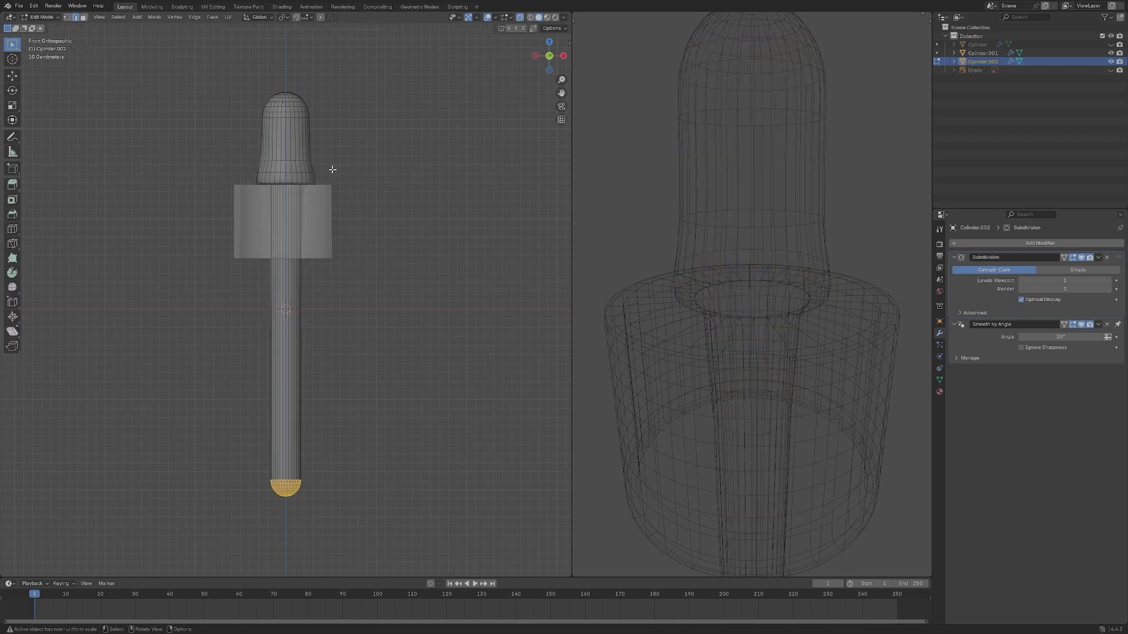
scroll(332, 176, down, 1)
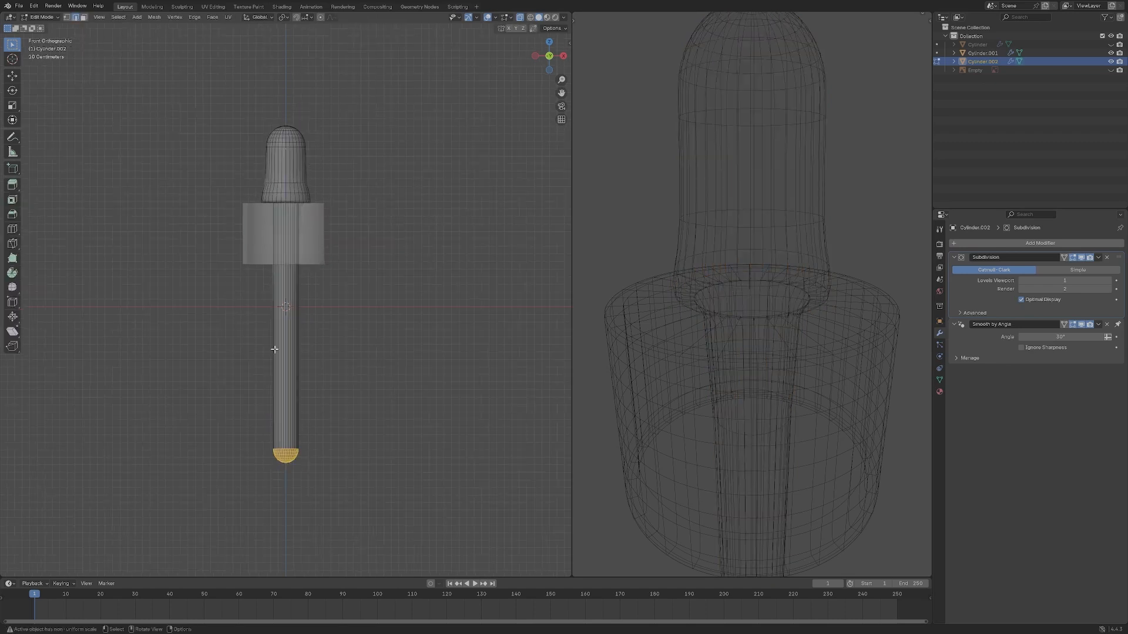
key(alt+a)
key(ctrl+r)
scroll(274, 350, up, 3)
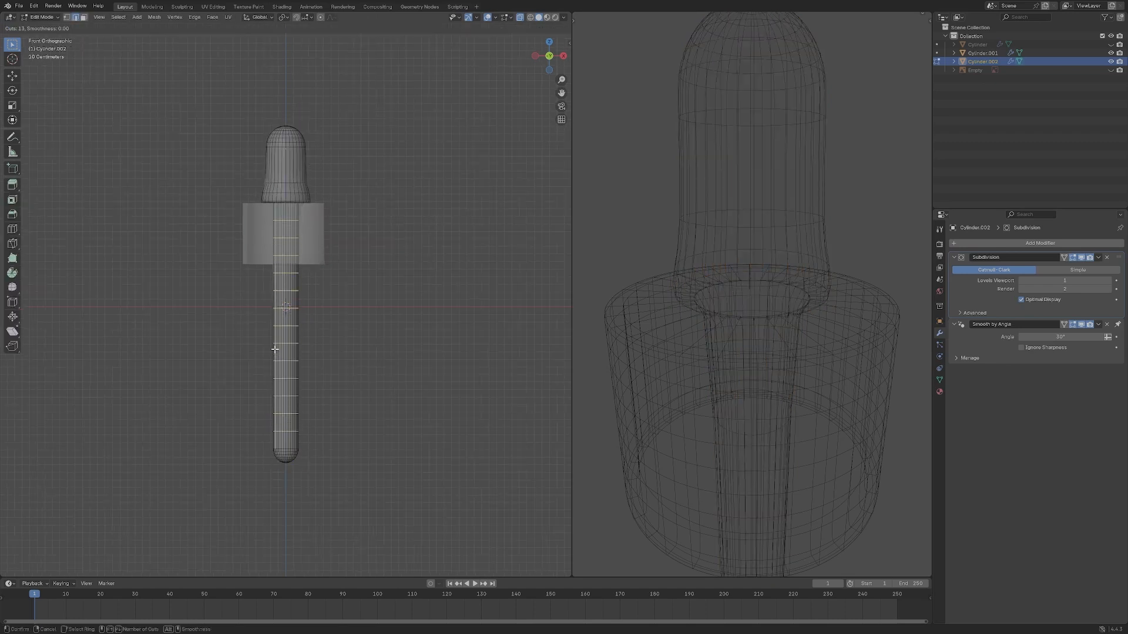
scroll(274, 350, up, 4)
click(274, 348)
right_click(274, 348)
key(Tab)
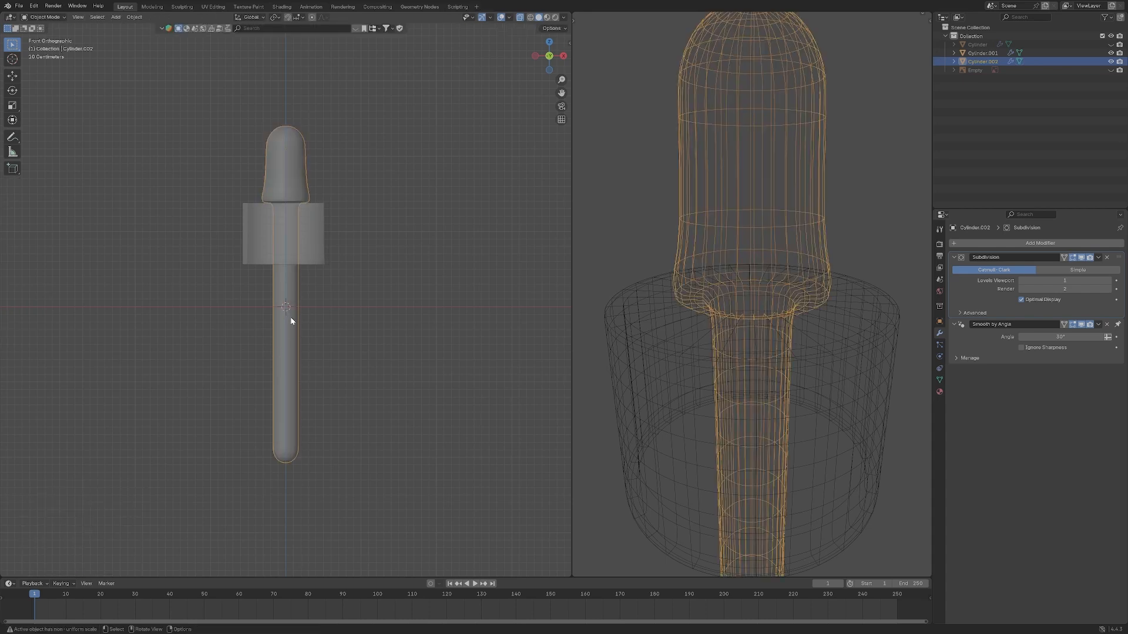
Try to slide a single edge loop close to the bulb's lower rim.
key(Tab)
scroll(281, 198, up, 8)
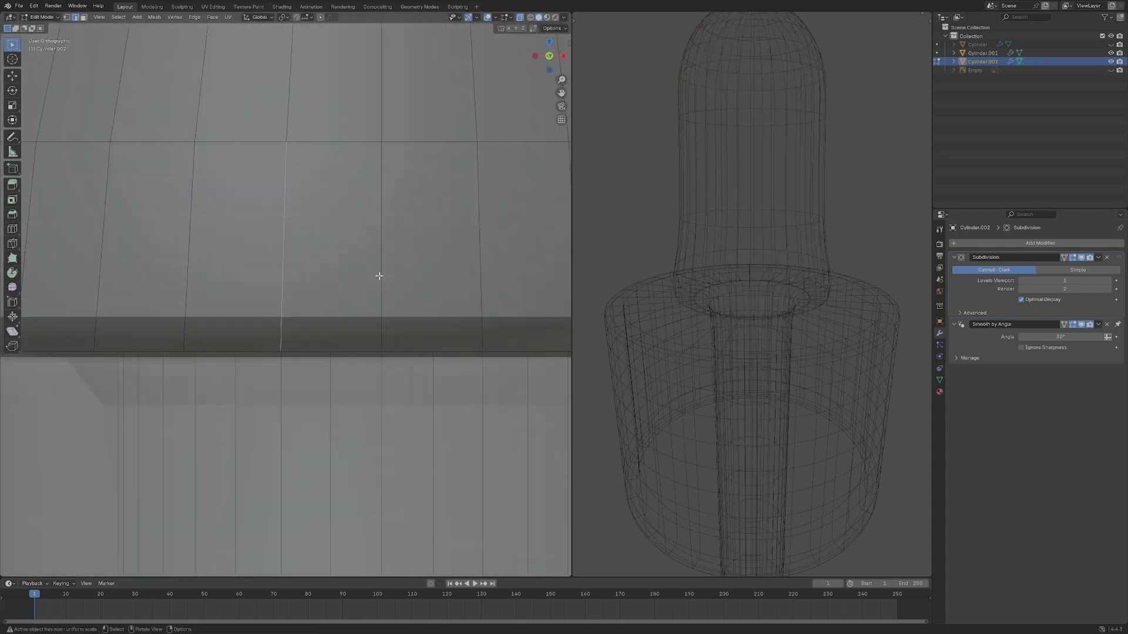
scroll(378, 272, down, 2)
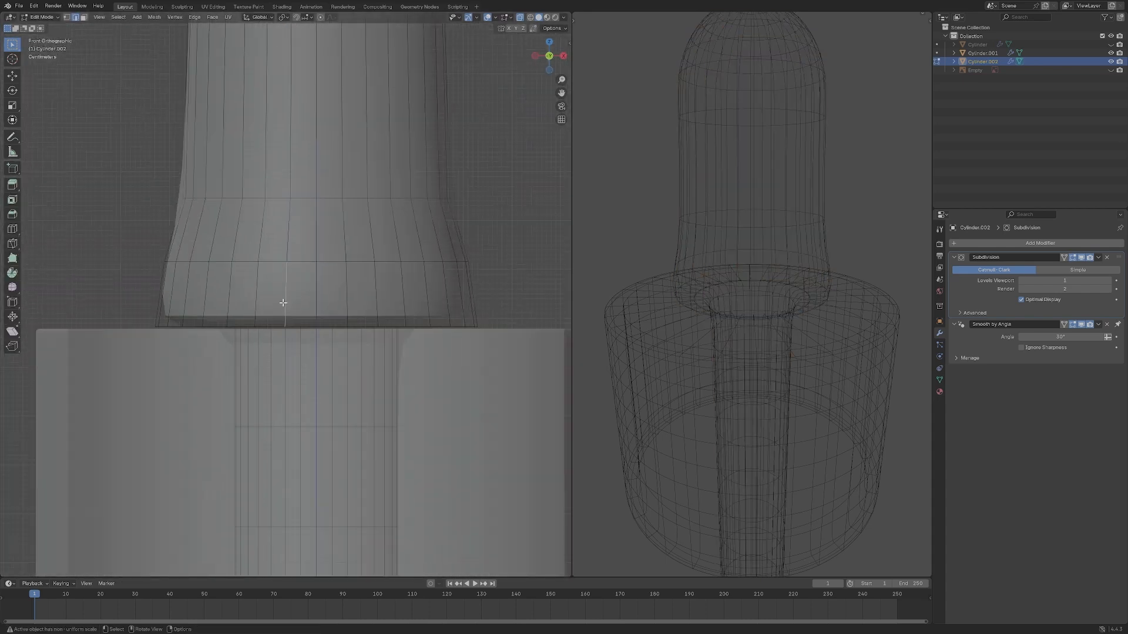
alt+click(283, 302)
key(g)
key(g)
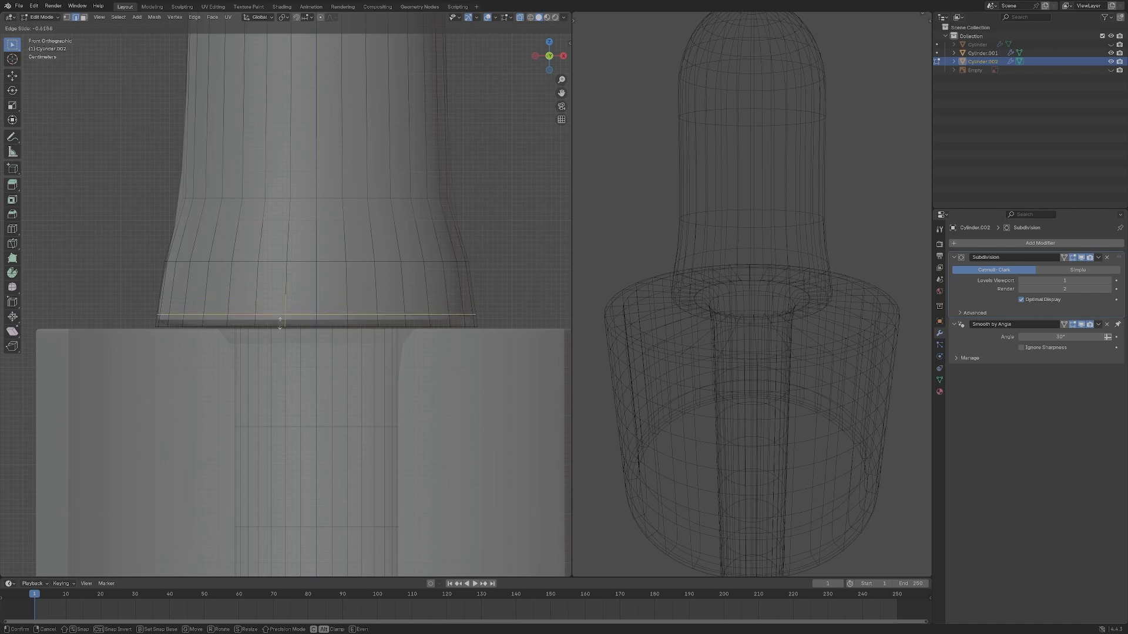
click(277, 323)
key(alt+a)
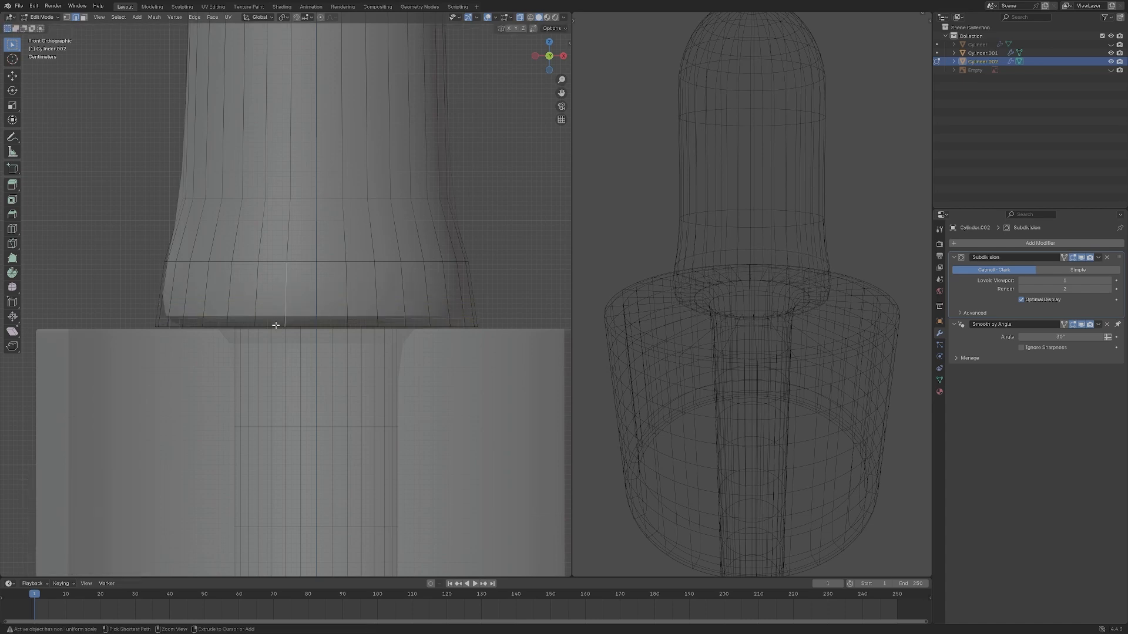
Add two loop cuts around the bulb's flared base and shift them down along Z toward its lower rim.
key(ctrl+r)
scroll(277, 319, up, 1)
click(278, 319)
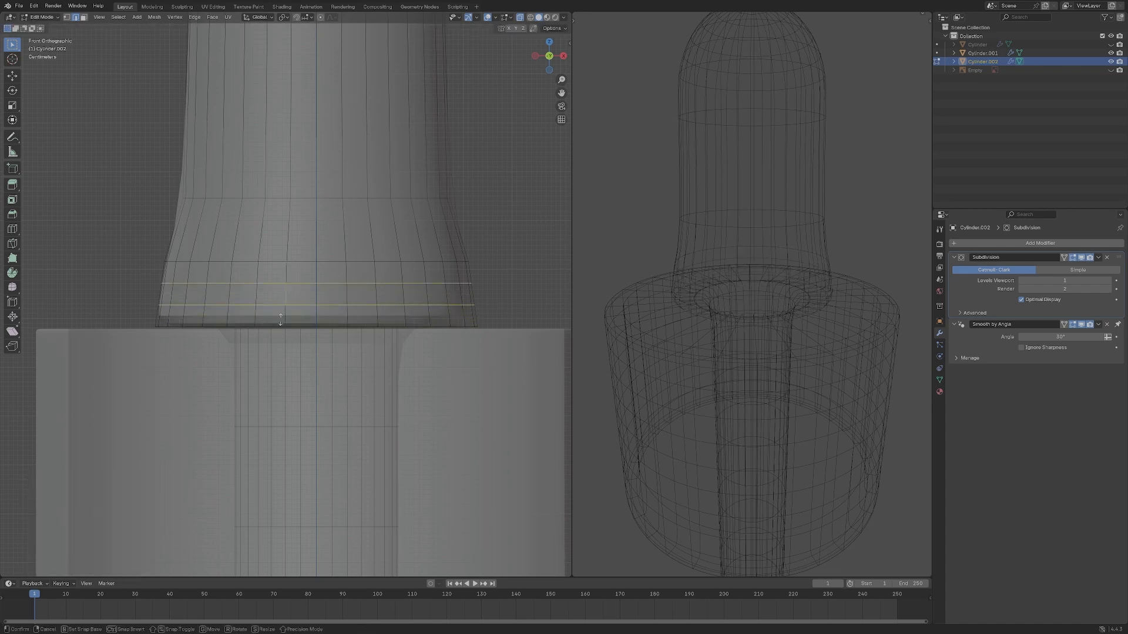
right_click(281, 319)
key(Tab)
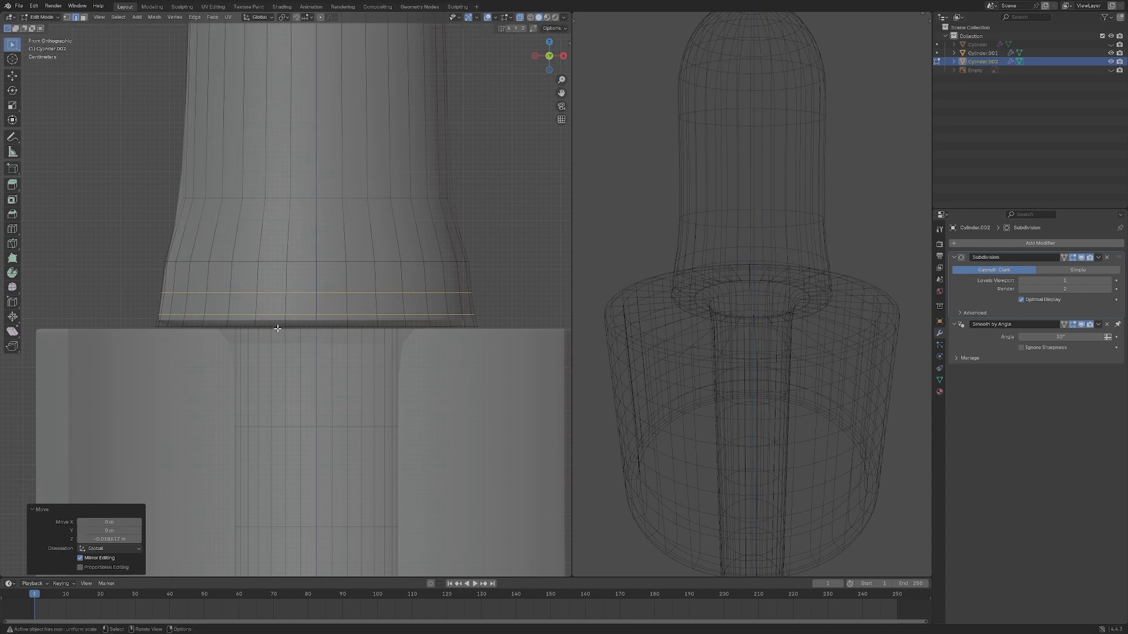
Set the dropper's Subdivision viewport level to 2 and turn off X-ray display.
click(1105, 281)
key(KP_Decimal)
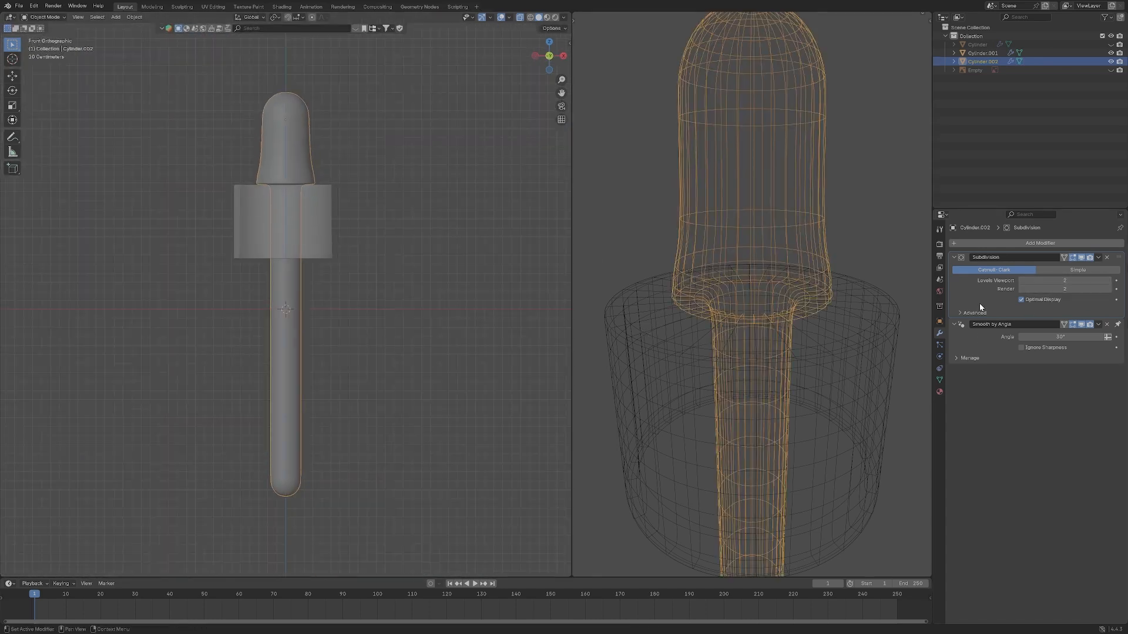
scroll(703, 292, down, 2)
click(519, 17)
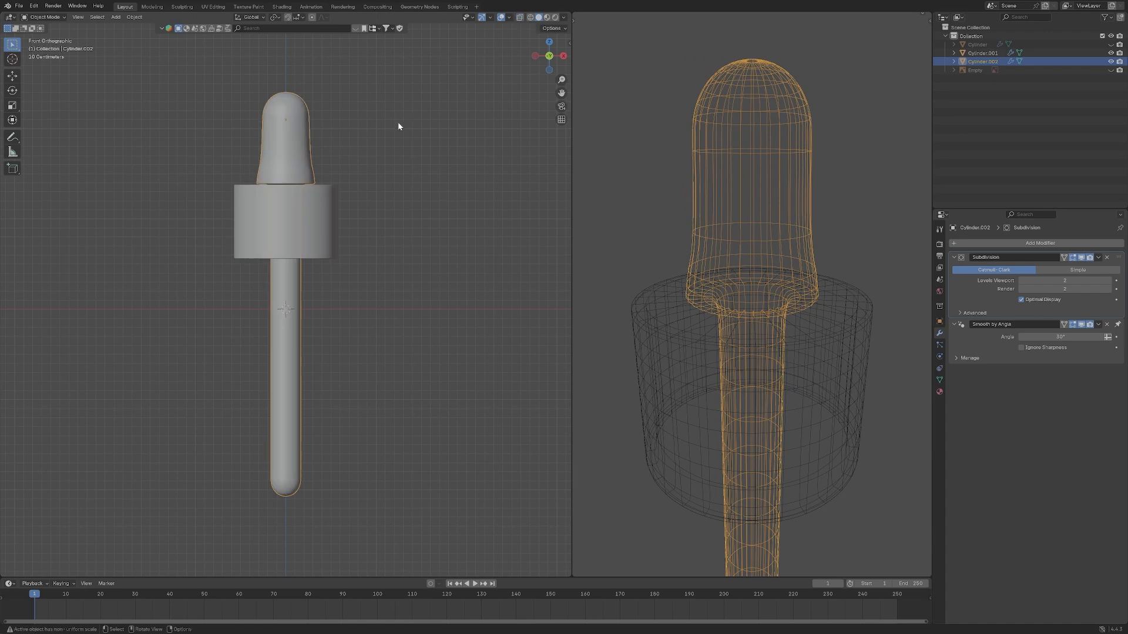
Hide the cap and dropper in front view, then unhide and select the bottle body.
middle_drag(397, 122, 357, 186)
scroll(365, 135, down, 5)
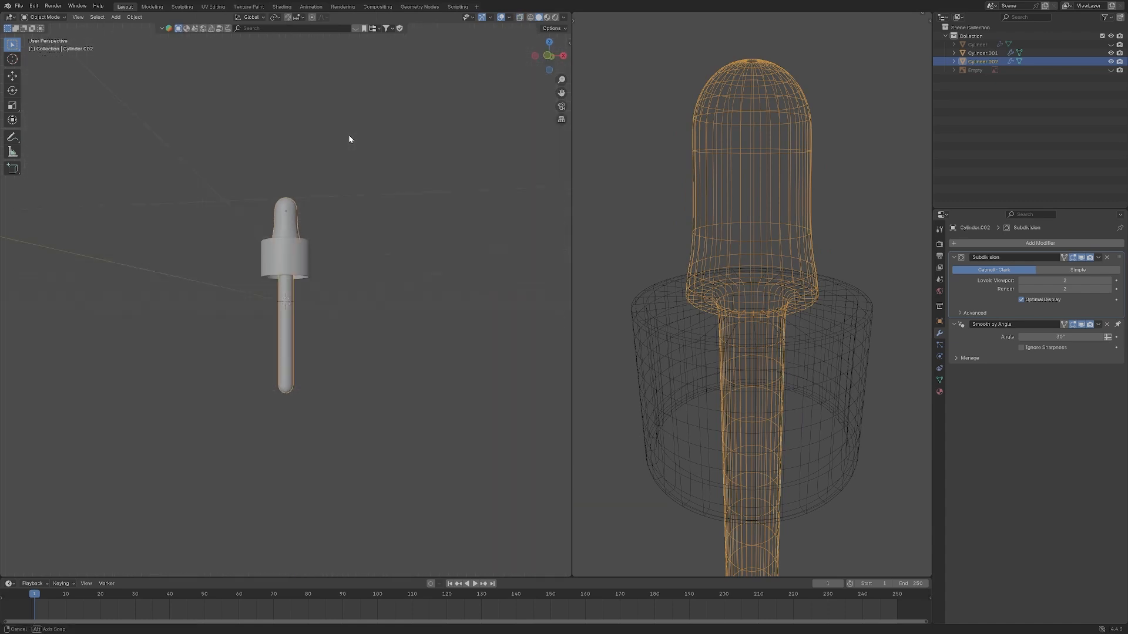
middle_drag(350, 137, 441, 192)
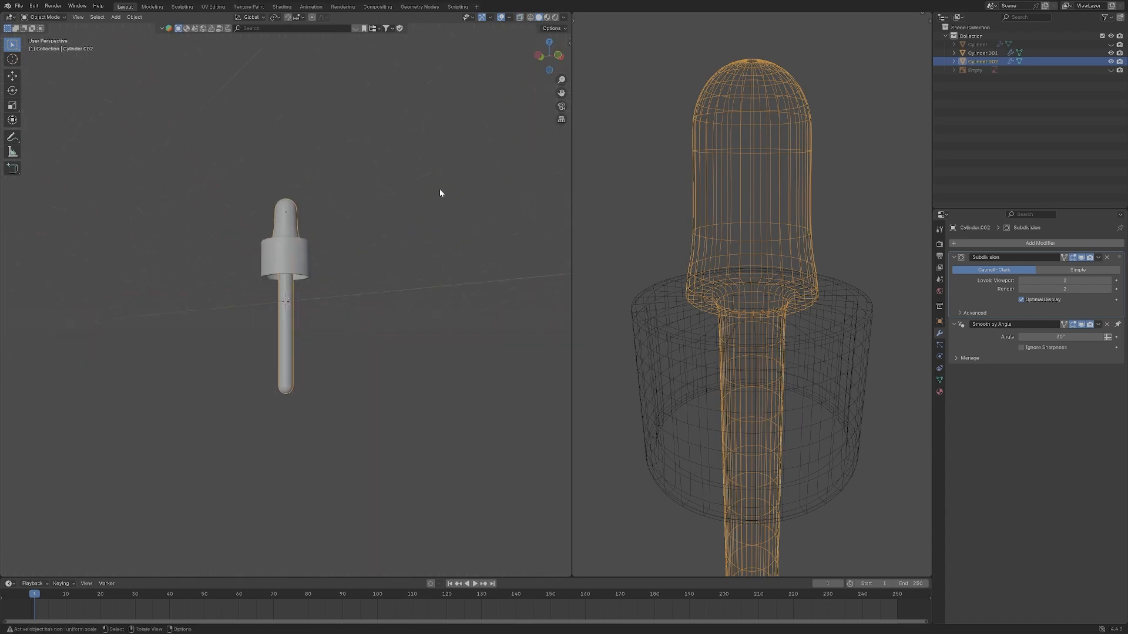
click(368, 333)
key(a)
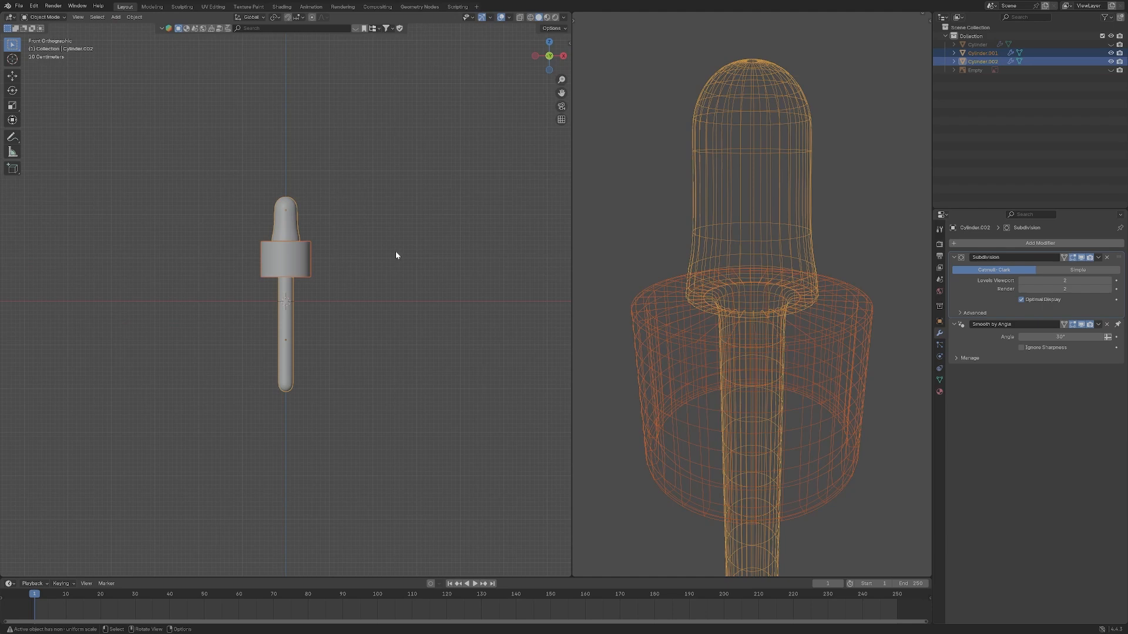
key(h)
click(1111, 44)
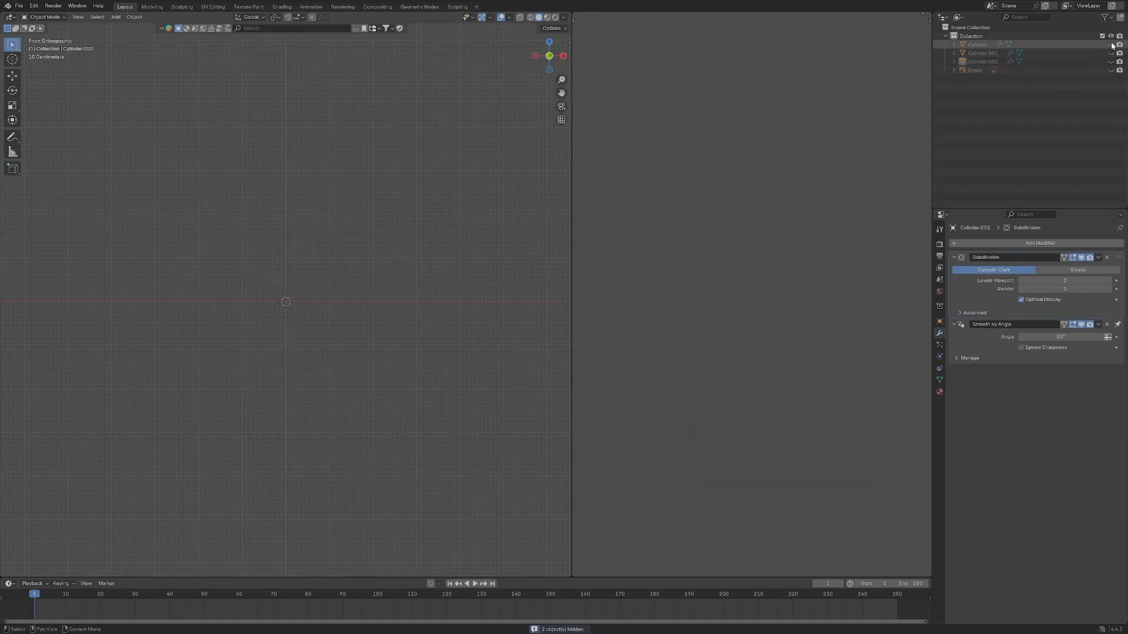
click(312, 297)
key(KP_Decimal)
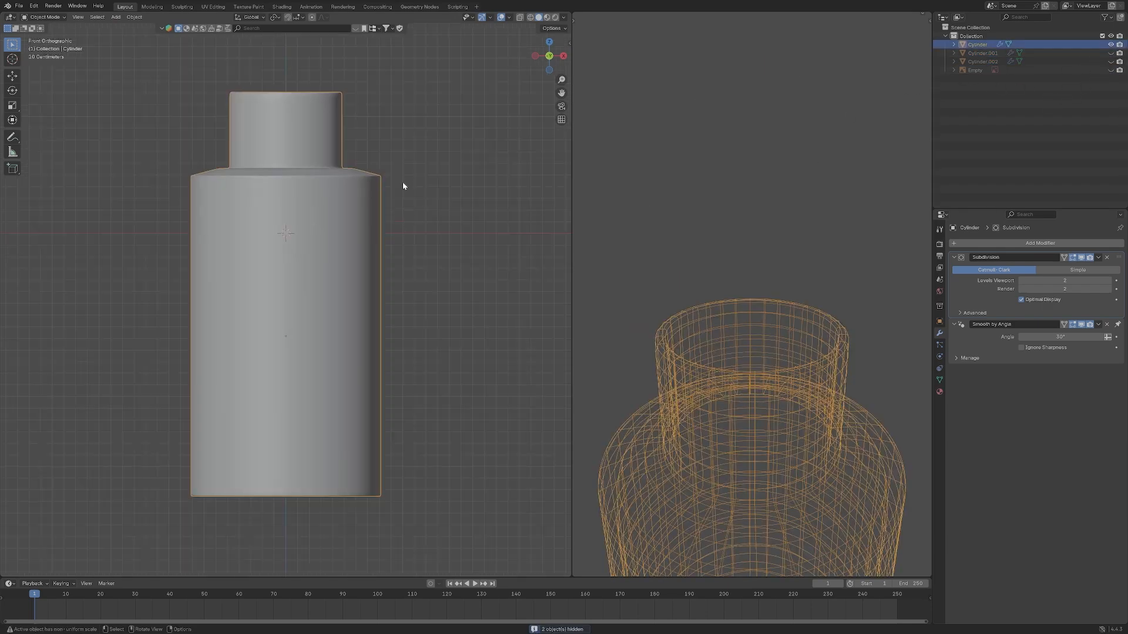
Add a Path curve at the origin and scale it down.
click(402, 141)
key(shift+a)
mouse_move(402, 137)
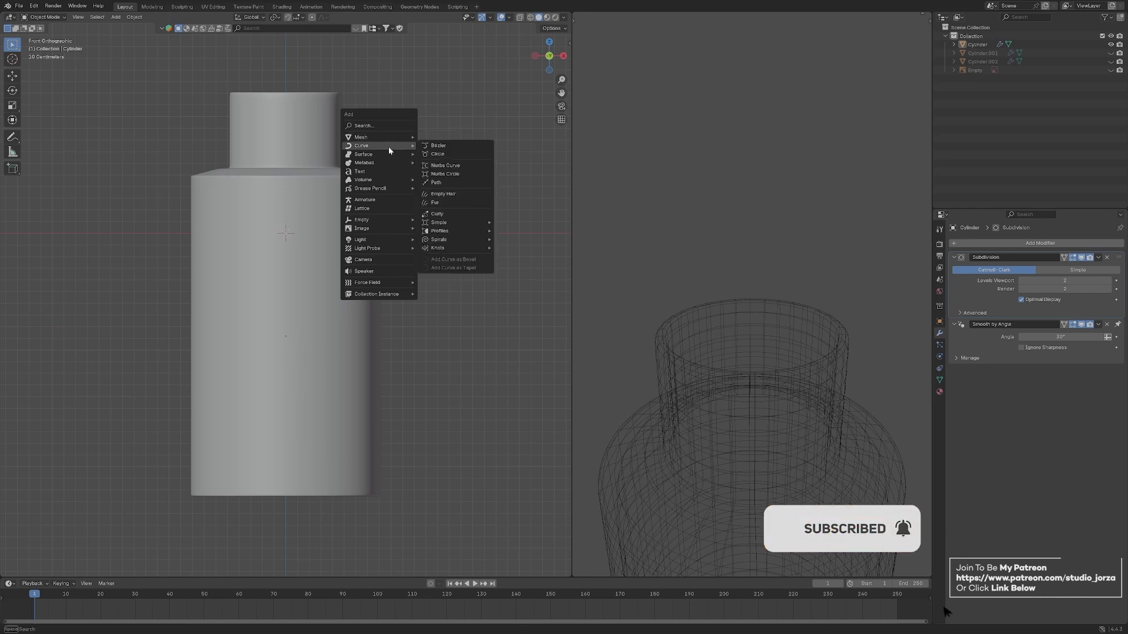
click(436, 182)
scroll(380, 220, down, 4)
key(s)
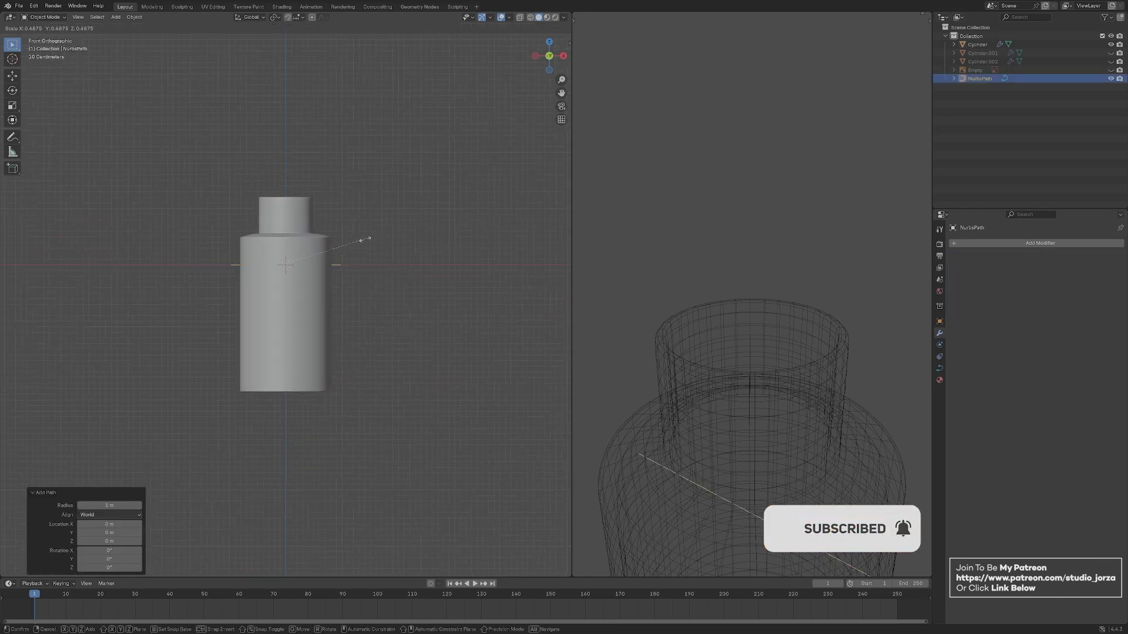
click(344, 245)
Move the path in front view to beside the bottle's neck, just above the shoulder.
key(g)
click(391, 209)
key(grave)
click(469, 248)
middle_drag(470, 248, 409, 142)
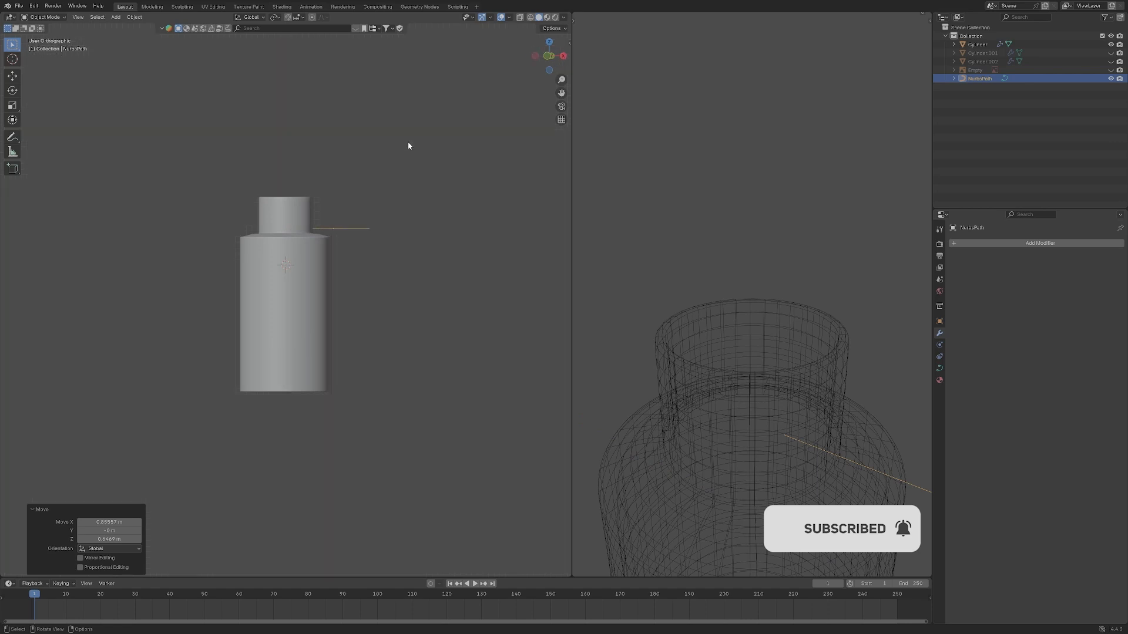
Scale the path down to about 0.35 and move it in front view against the base of the bottle's neck.
scroll(487, 235, up, 3)
key(s)
click(343, 241)
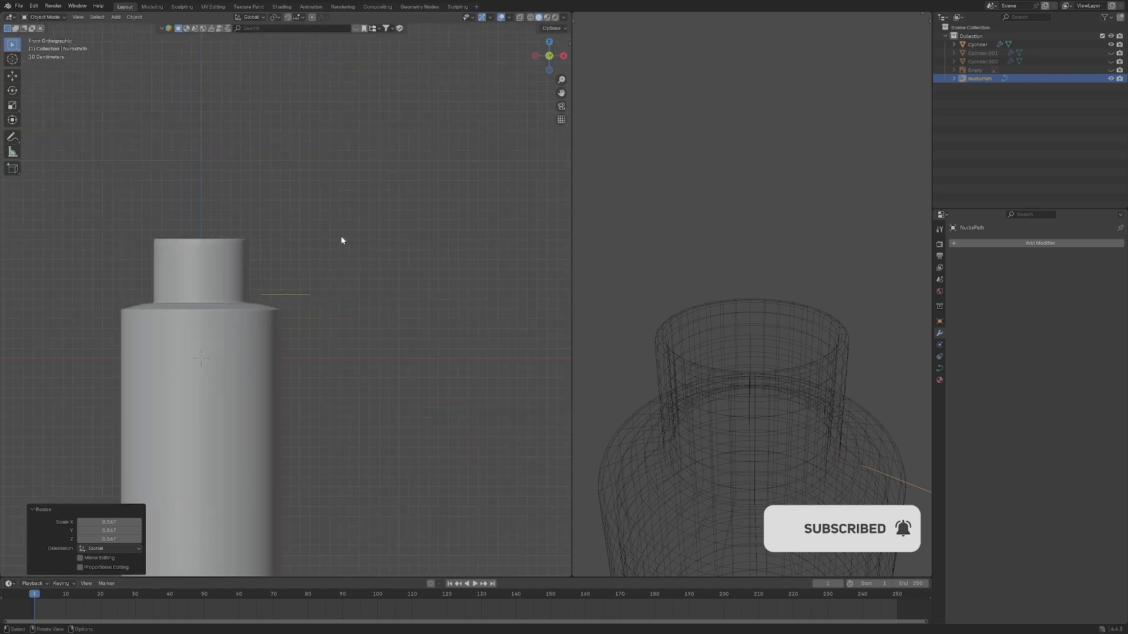
key(g)
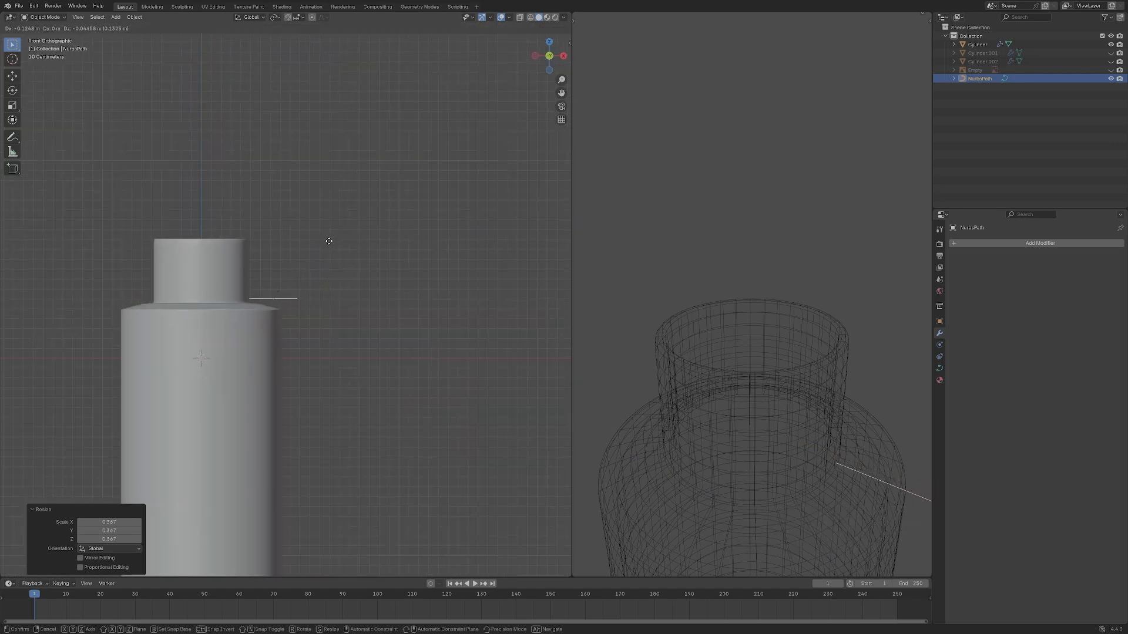
click(329, 242)
Delete the path's outer control points, leaving only the short segment beside the bottle's neck.
scroll(416, 282, up, 4)
key(Tab)
drag(466, 360, 244, 241)
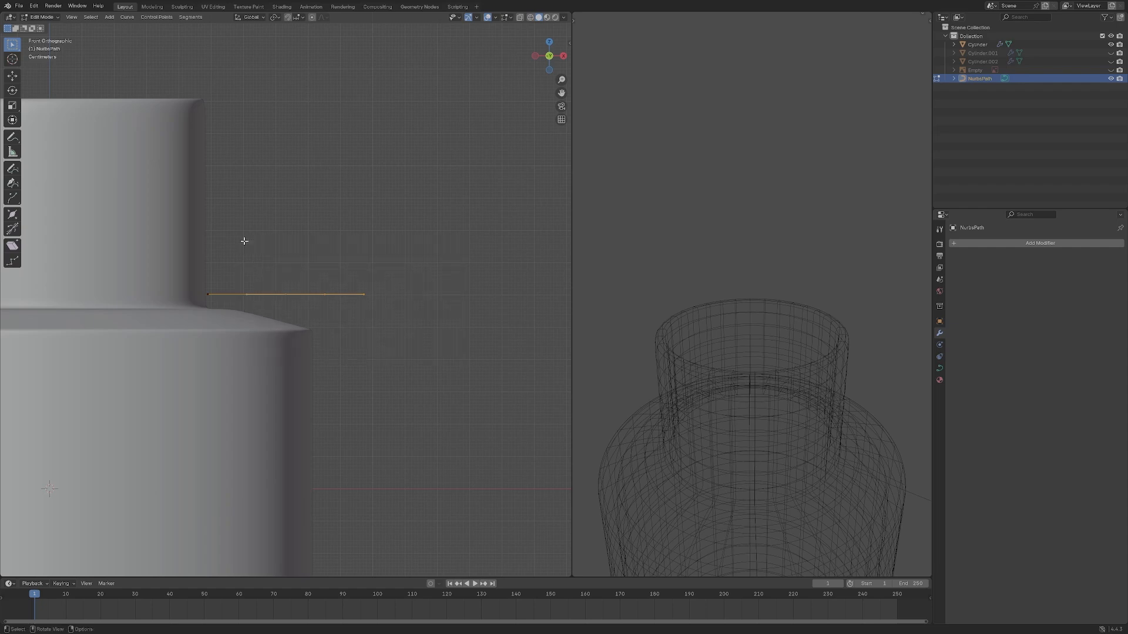
drag(435, 345, 277, 242)
key(x)
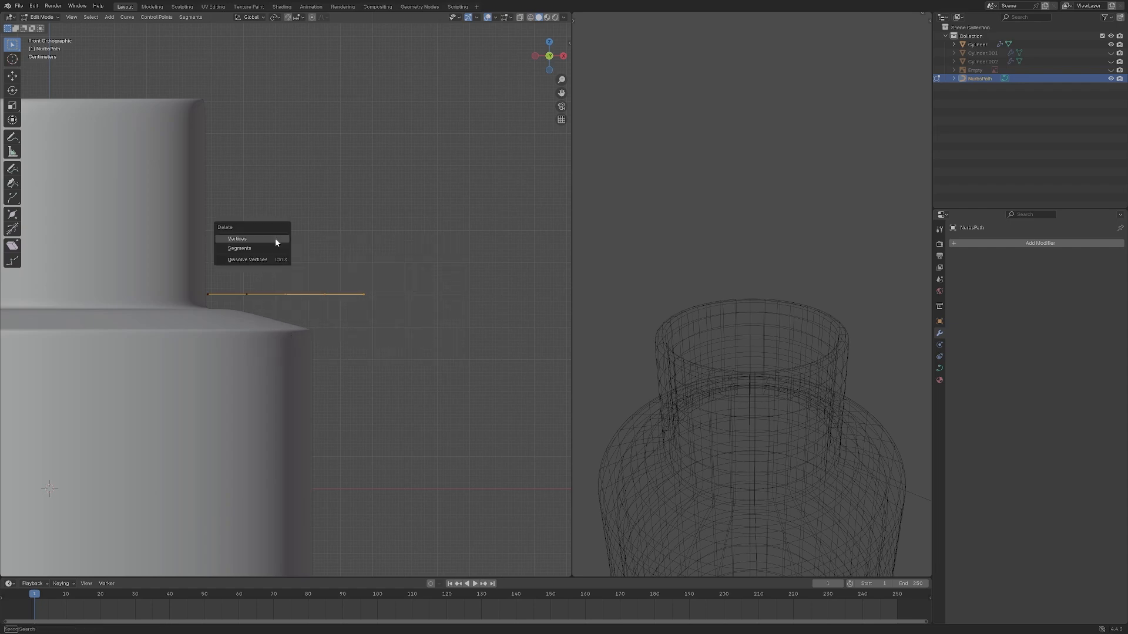
click(277, 239)
key(Tab)
key(Tab)
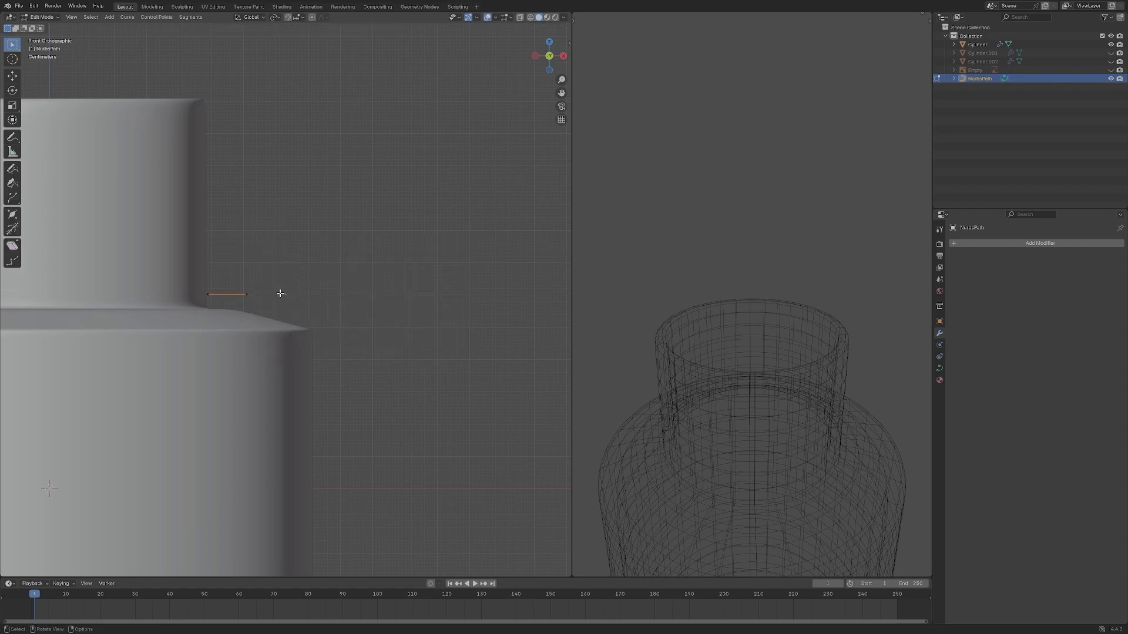
Offset the path's points about 0.19 m outward along X from its origin, and shift the object back along X against the neck.
key(g)
key(x)
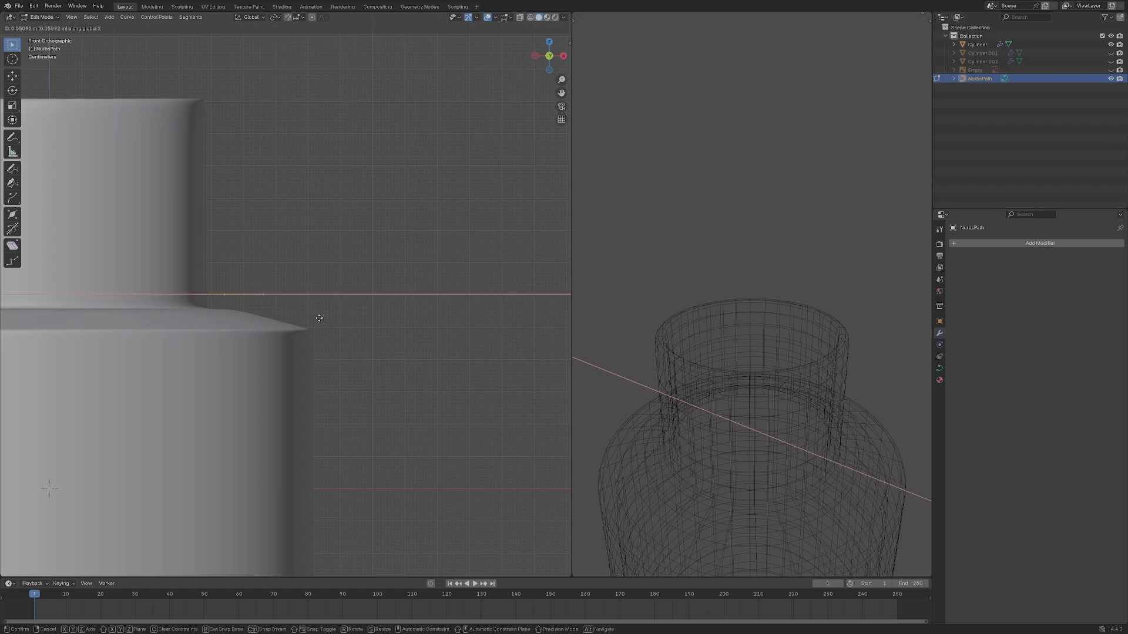
click(360, 321)
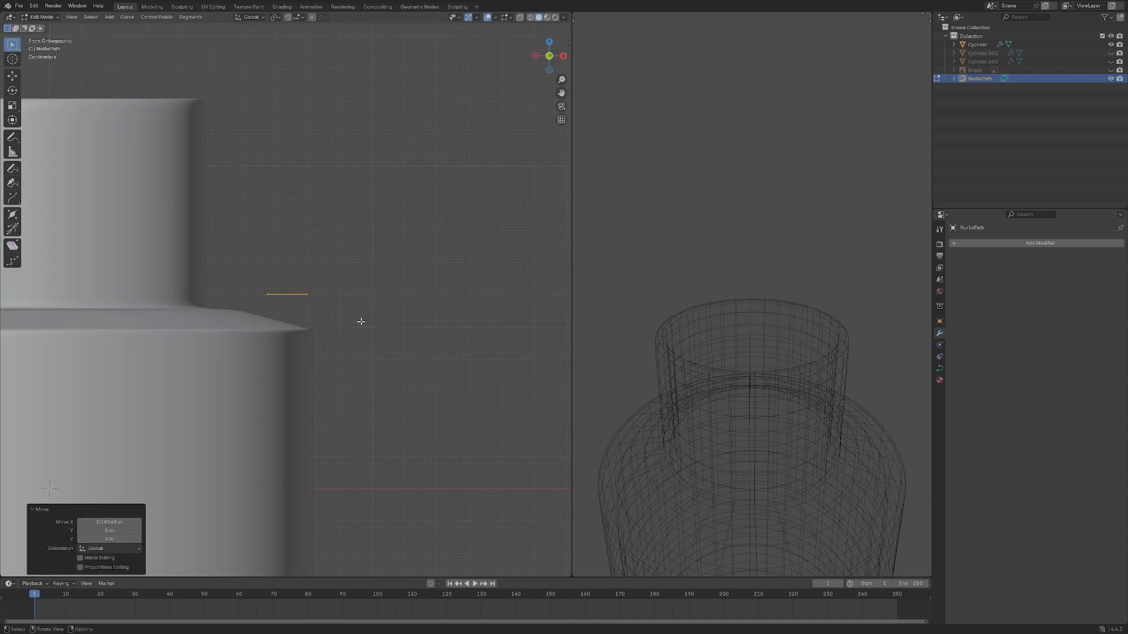
key(Tab)
key(g)
key(x)
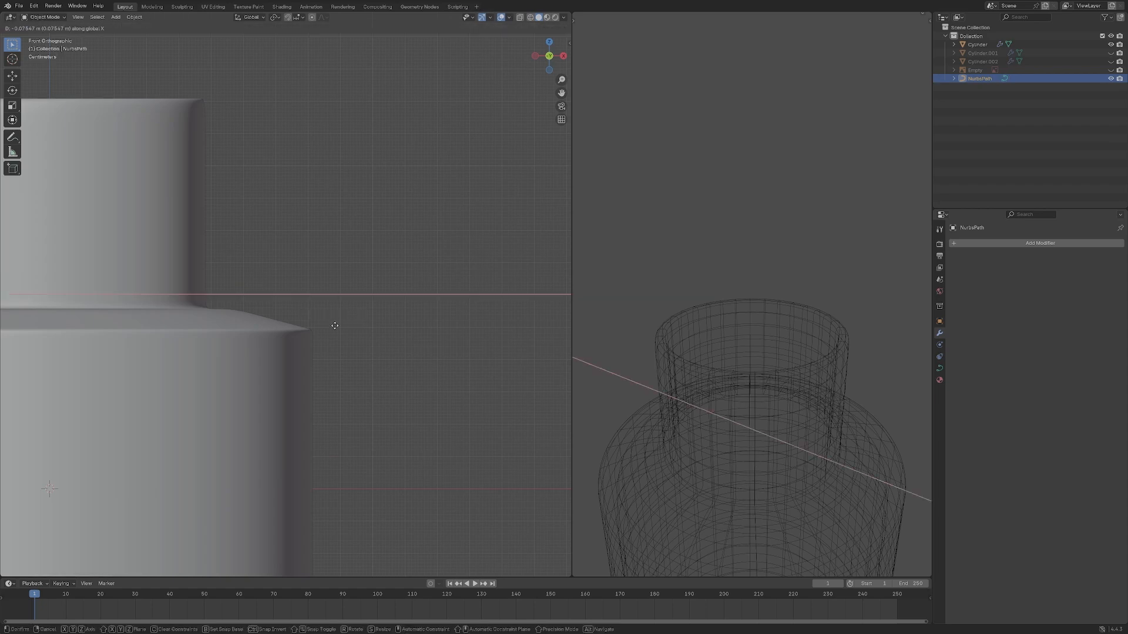
click(299, 335)
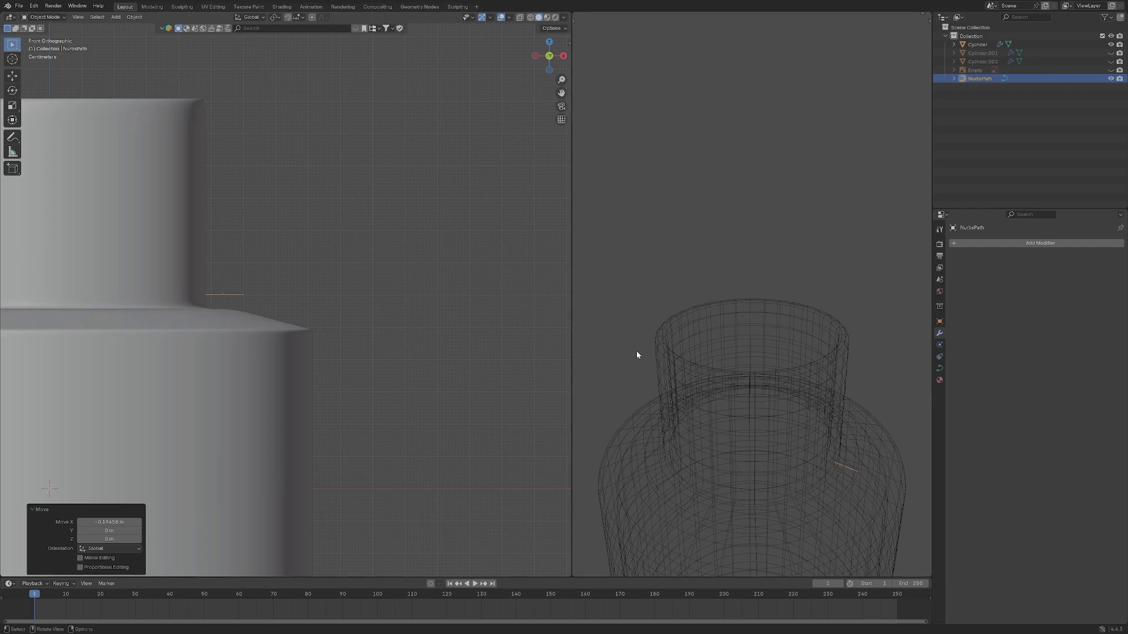
click(1031, 243)
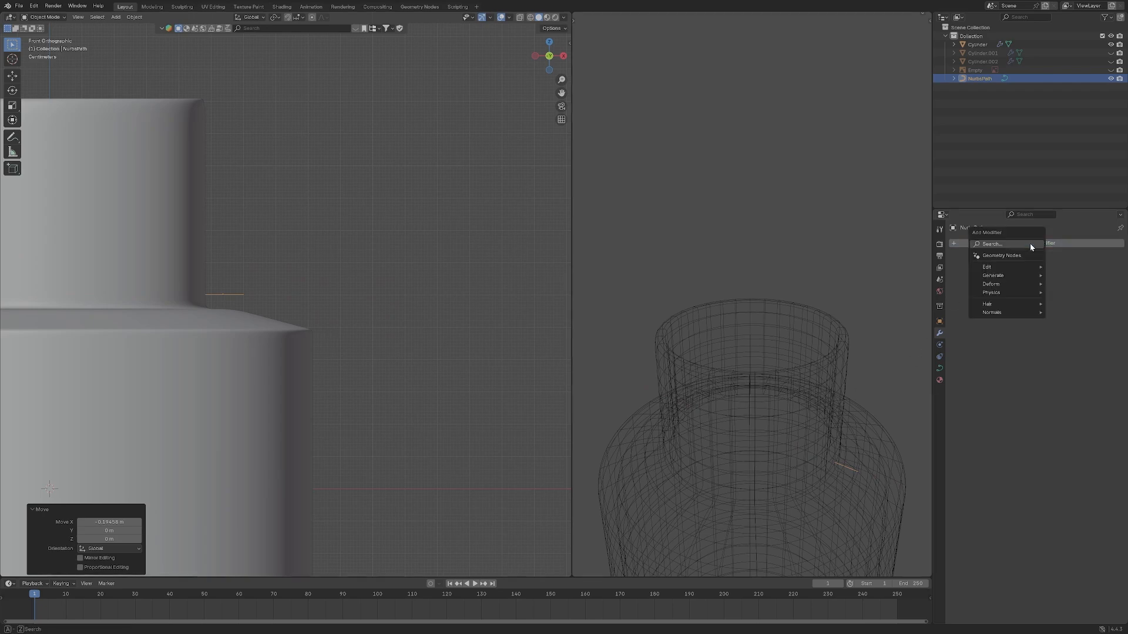
click(1031, 247)
key(Down)
key(Down)
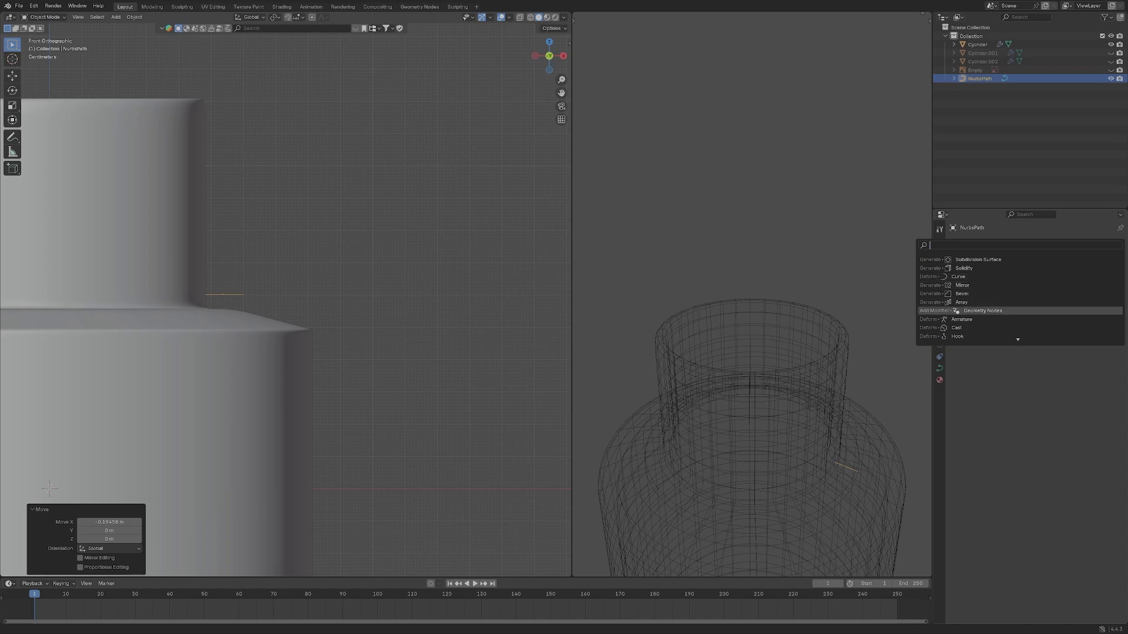
click(982, 371)
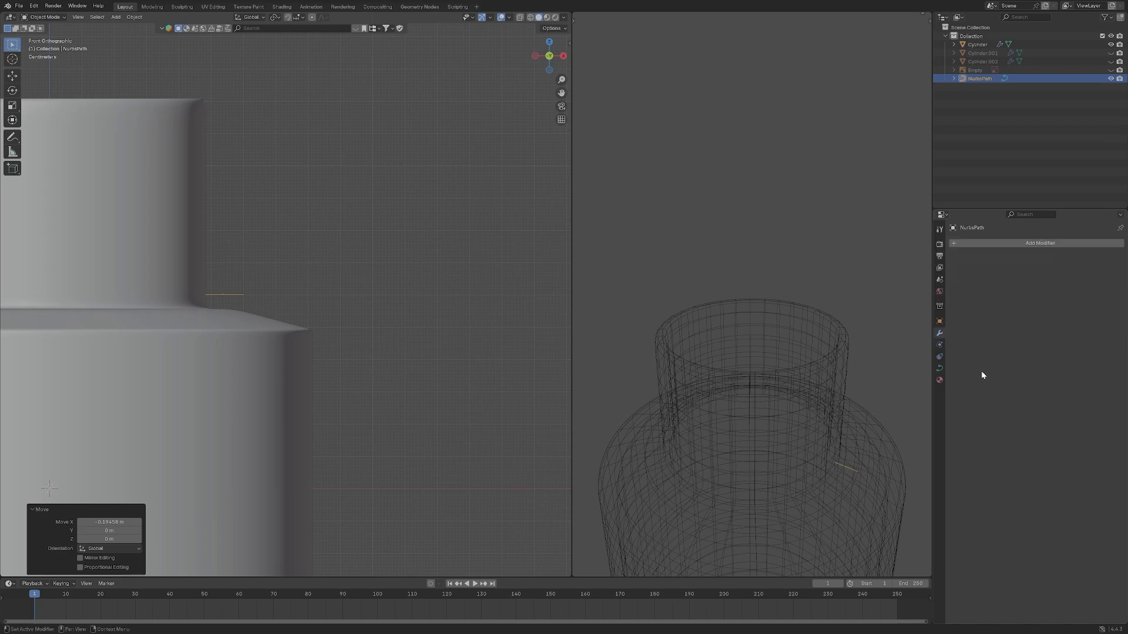
Add a Screw modifier to the path.
click(988, 243)
mouse_move(970, 279)
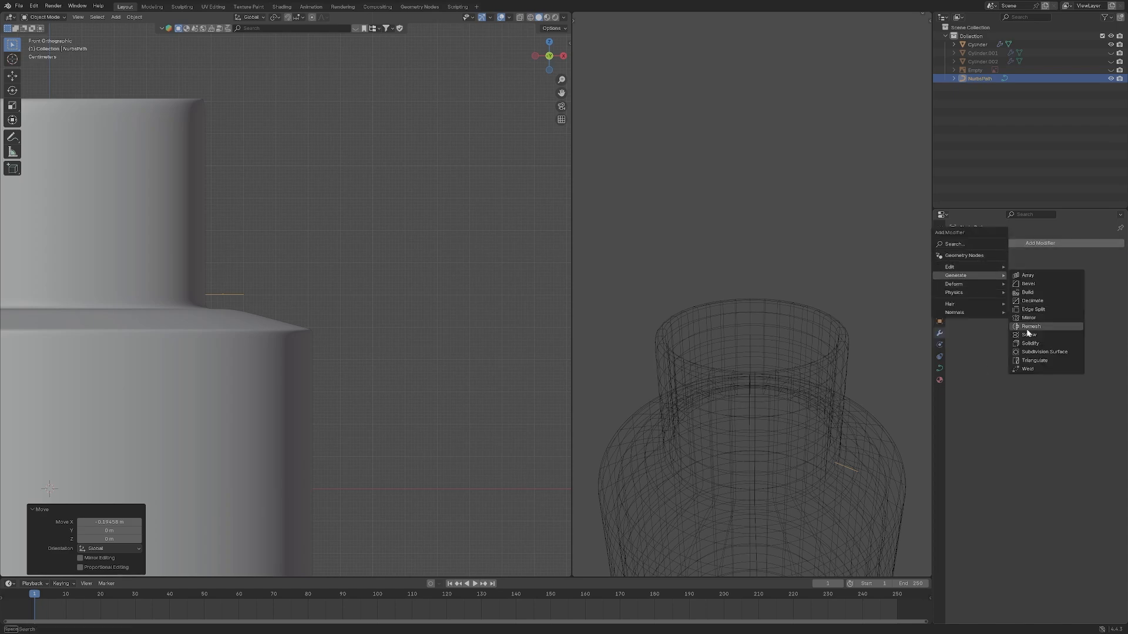
click(1028, 331)
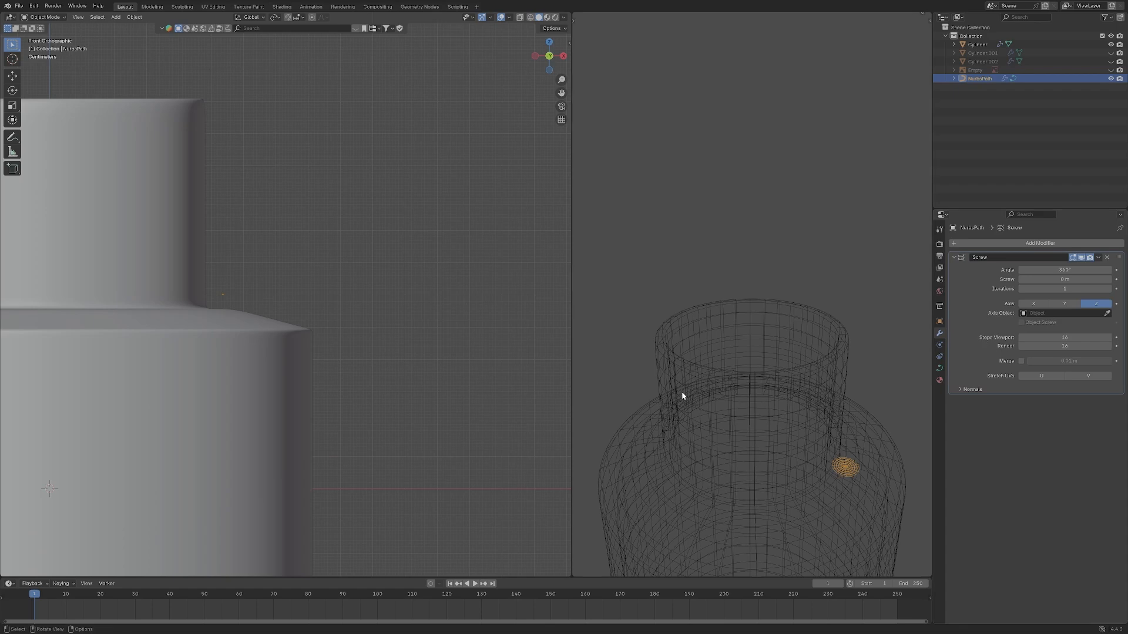
Snap the path to the 3D cursor at the bottle's centre.
scroll(425, 283, down, 4)
middle_drag(411, 219, 403, 258)
key(KP_1)
scroll(401, 270, up, 1)
key(KP_7)
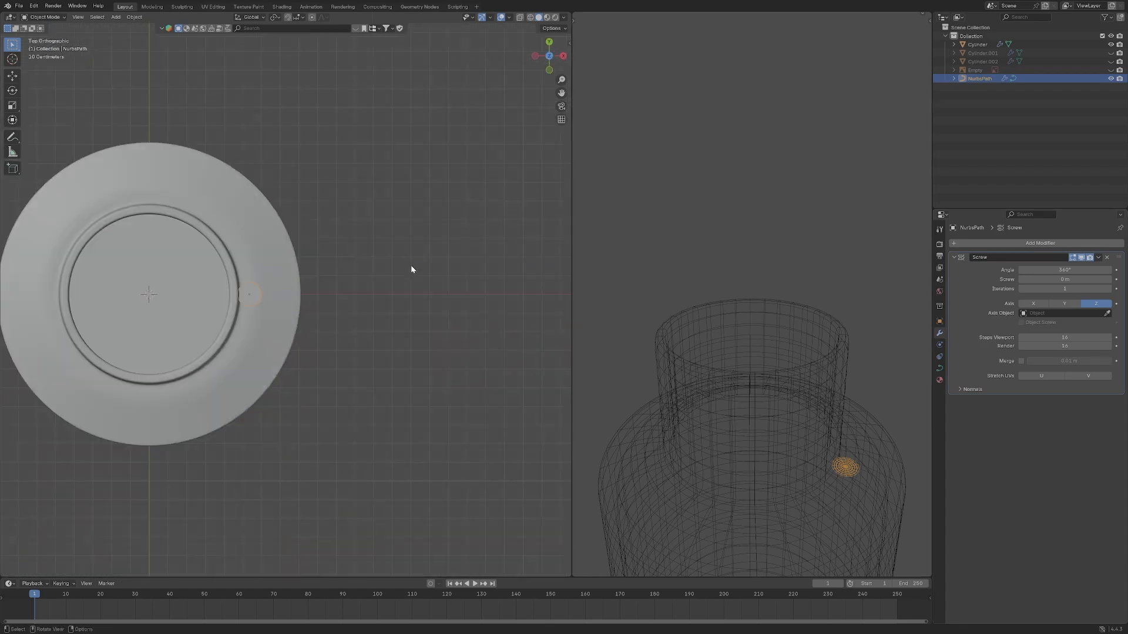
key(shift+s)
click(385, 220)
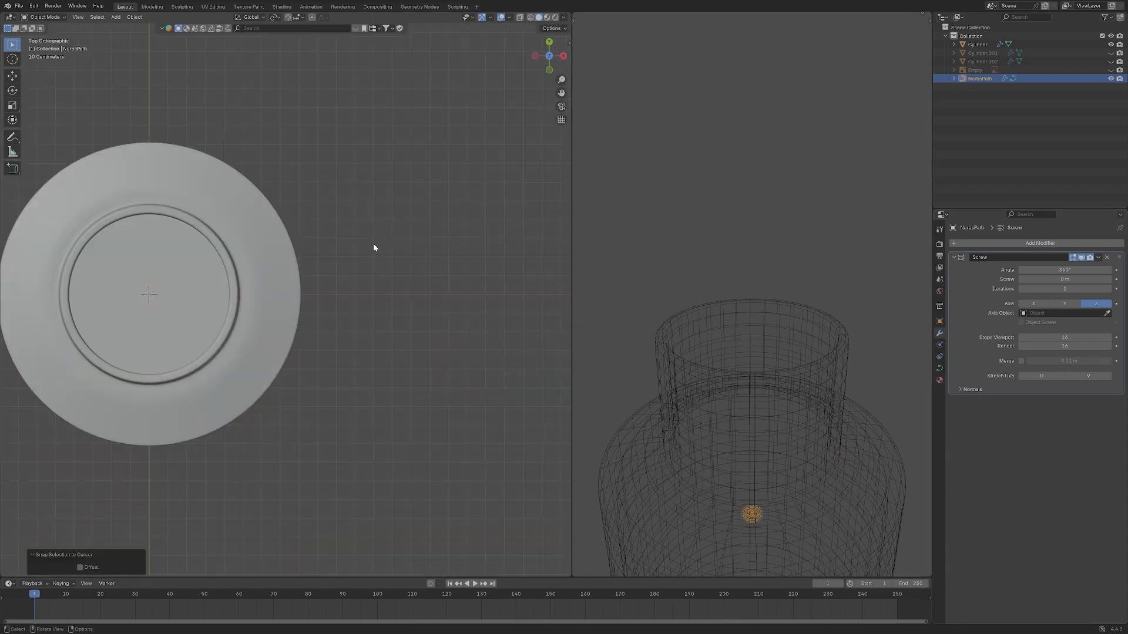
Scale the path up in top view until its screw disc reaches just past the neck's outer rim.
key(KP_Decimal)
scroll(384, 280, down, 12)
scroll(380, 269, up, 5)
key(s)
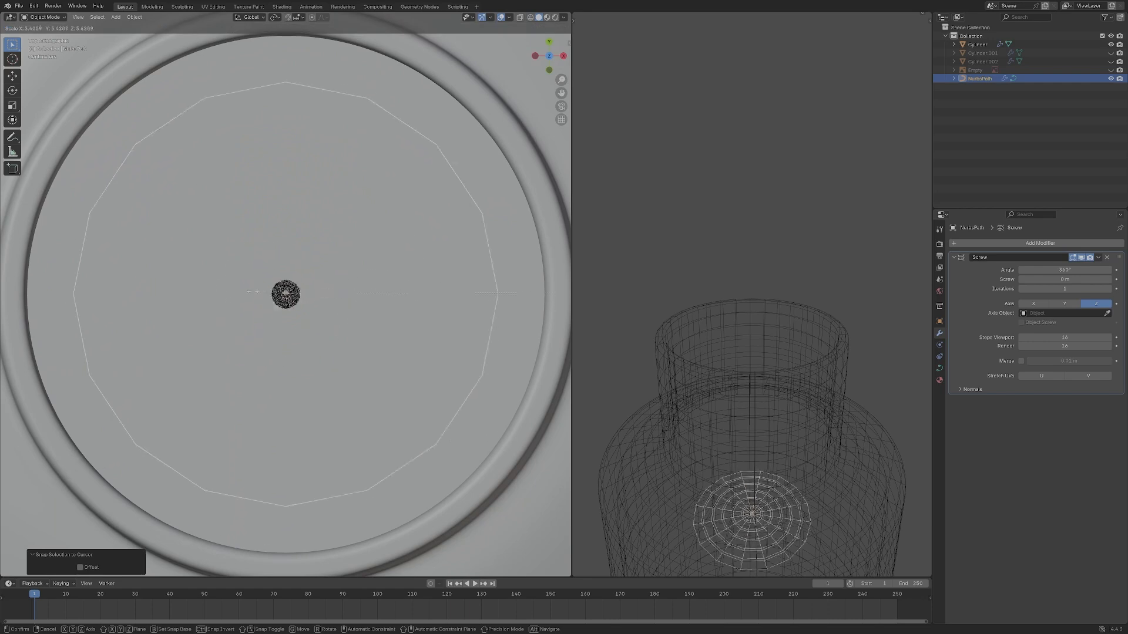
click(351, 312)
scroll(351, 312, down, 3)
key(s)
click(526, 340)
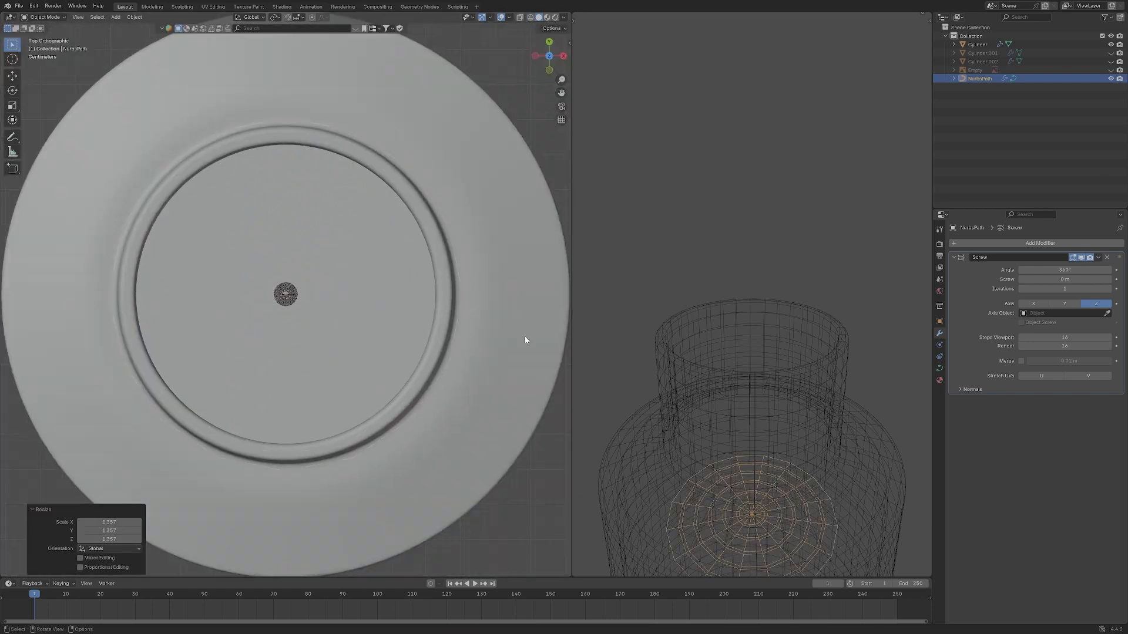
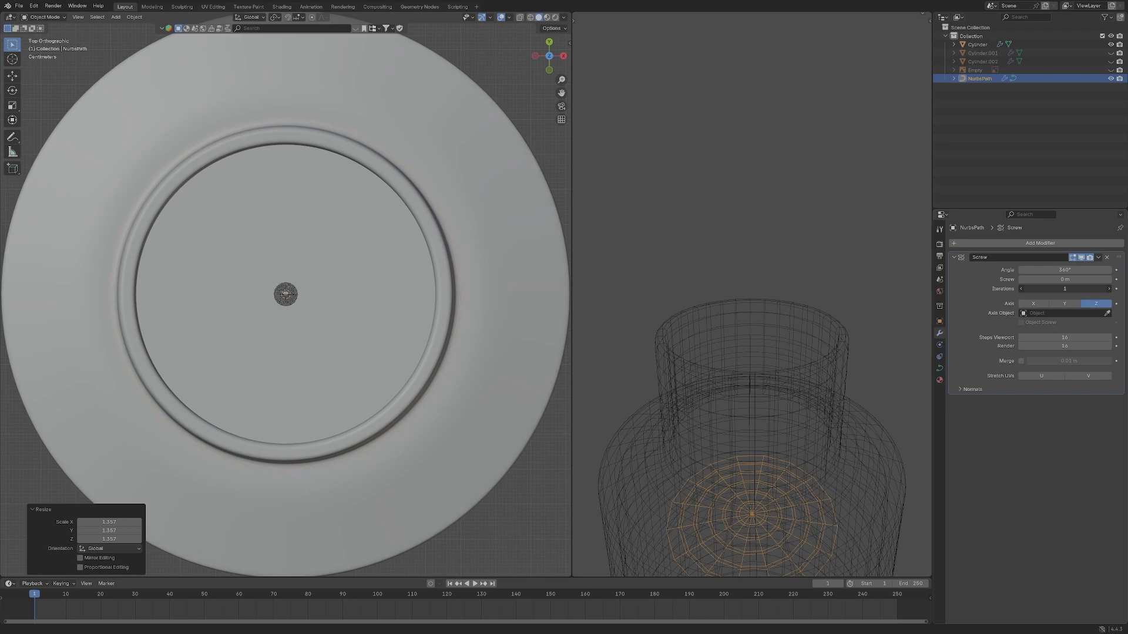
Set the Screw modifier's angle to 381°, its screw offset to 2.2 m and its iterations to 2.
click(1038, 281)
drag(1044, 279, 1106, 280)
scroll(847, 315, down, 1)
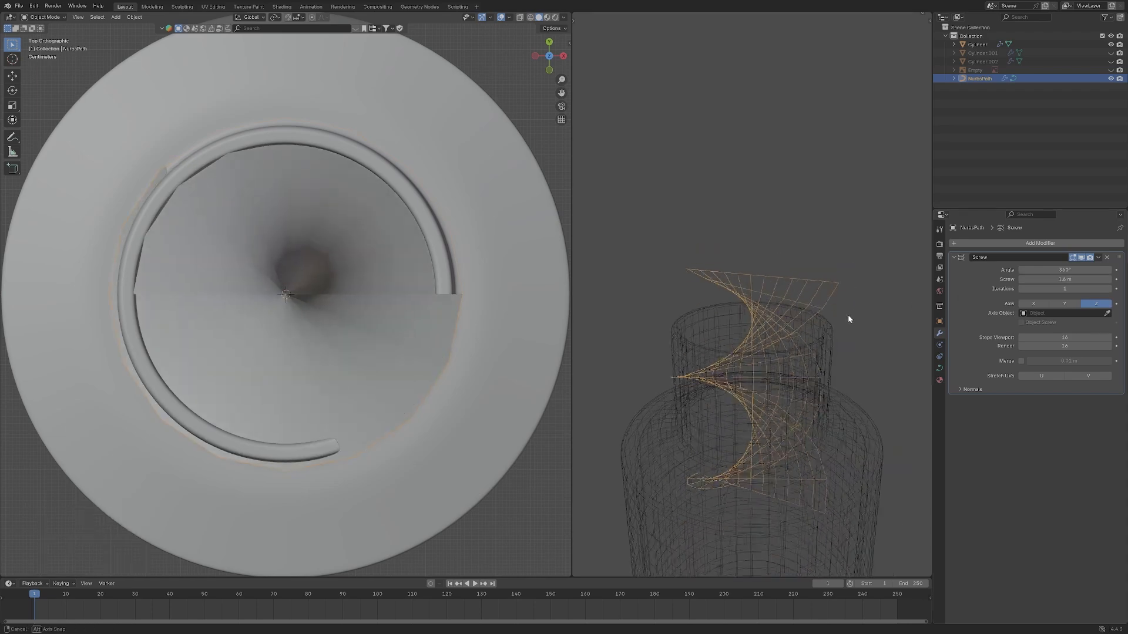
alt+middle_drag(847, 314, 816, 269)
scroll(823, 320, down, 4)
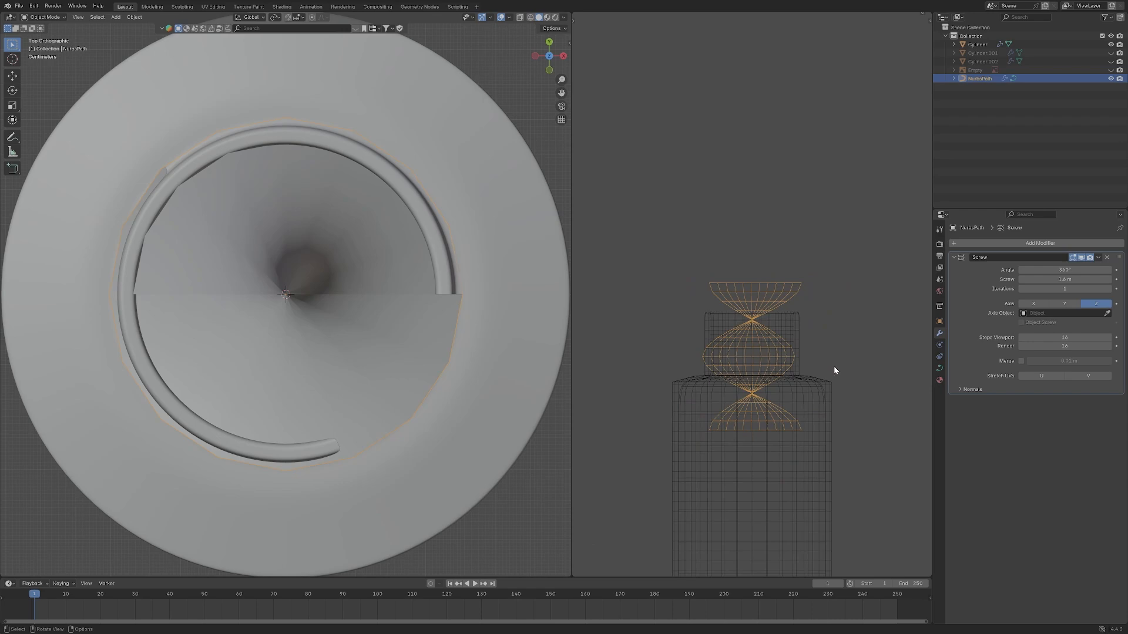
alt+middle_drag(834, 366, 798, 274)
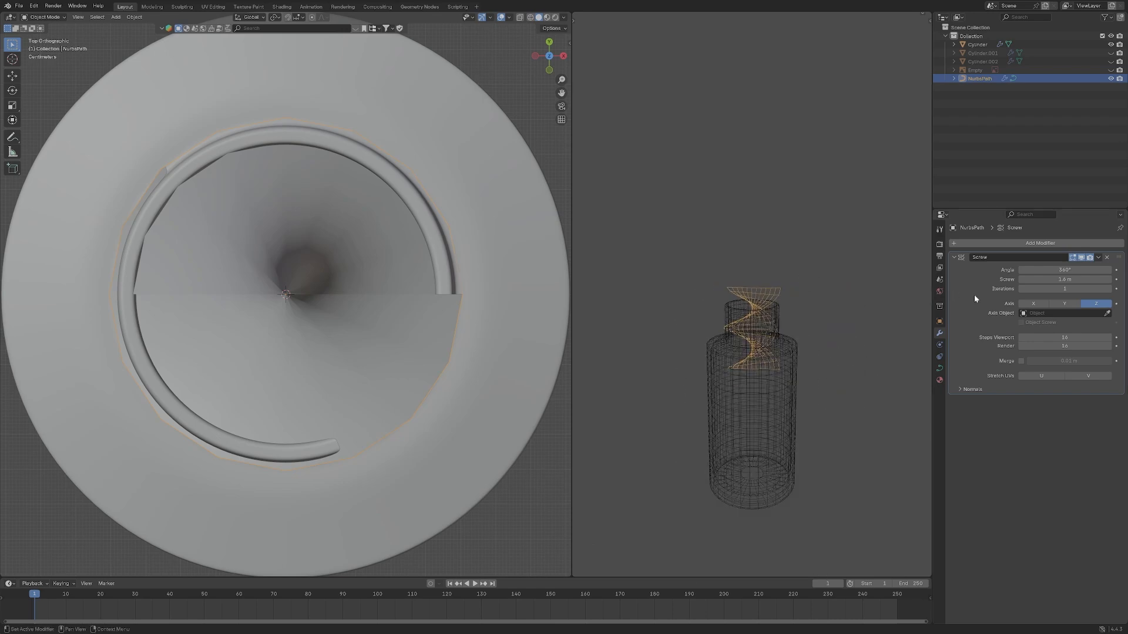
click(1109, 290)
click(1109, 290)
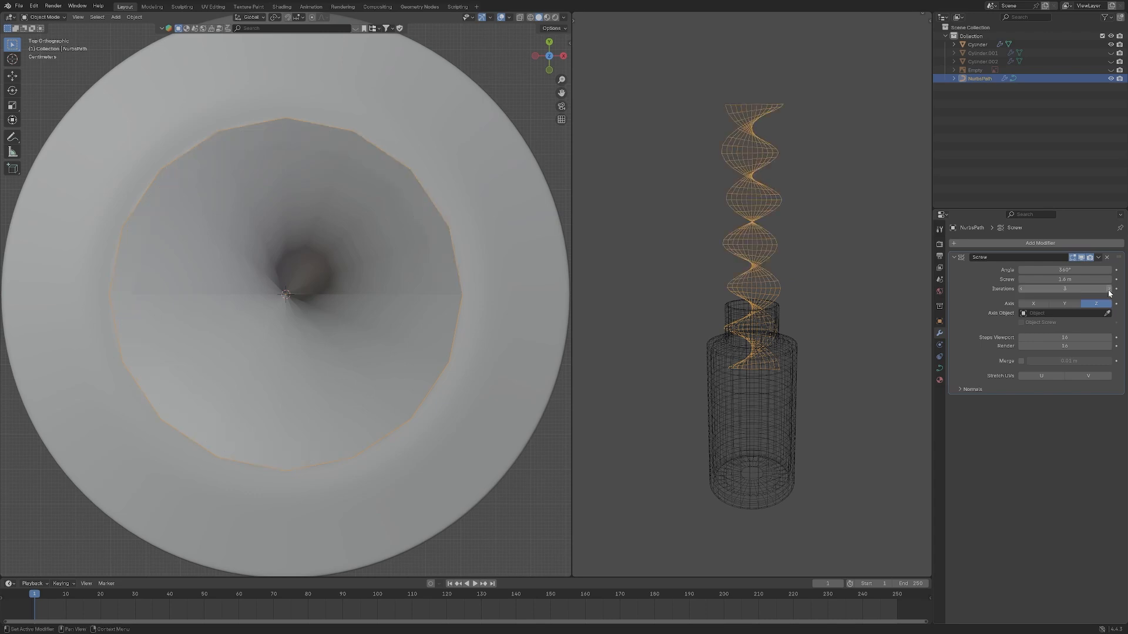
click(1021, 290)
mouse_move(1065, 280)
mouse_down()
mouse_move(1101, 280)
mouse_move(1049, 272)
mouse_move(1084, 272)
mouse_up()
Flatten the screw path along Z to about 0.19 of its height in front view.
scroll(533, 305, down, 4)
key(KP_1)
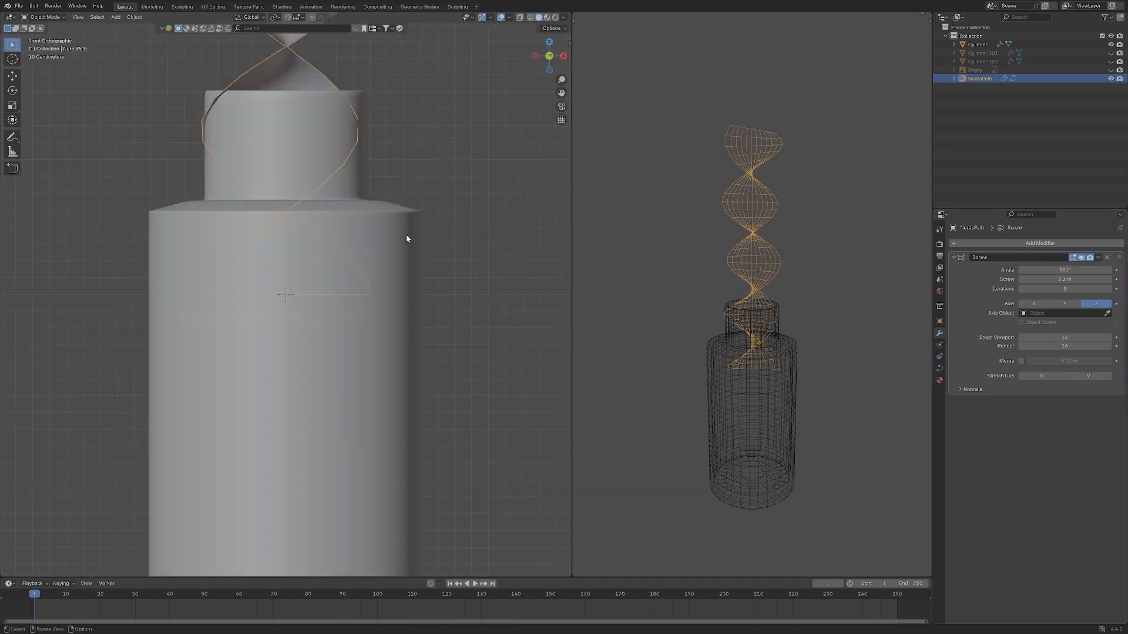
key(KP_Decimal)
scroll(450, 272, down, 2)
middle_drag(450, 273, 432, 308)
key(KP_1)
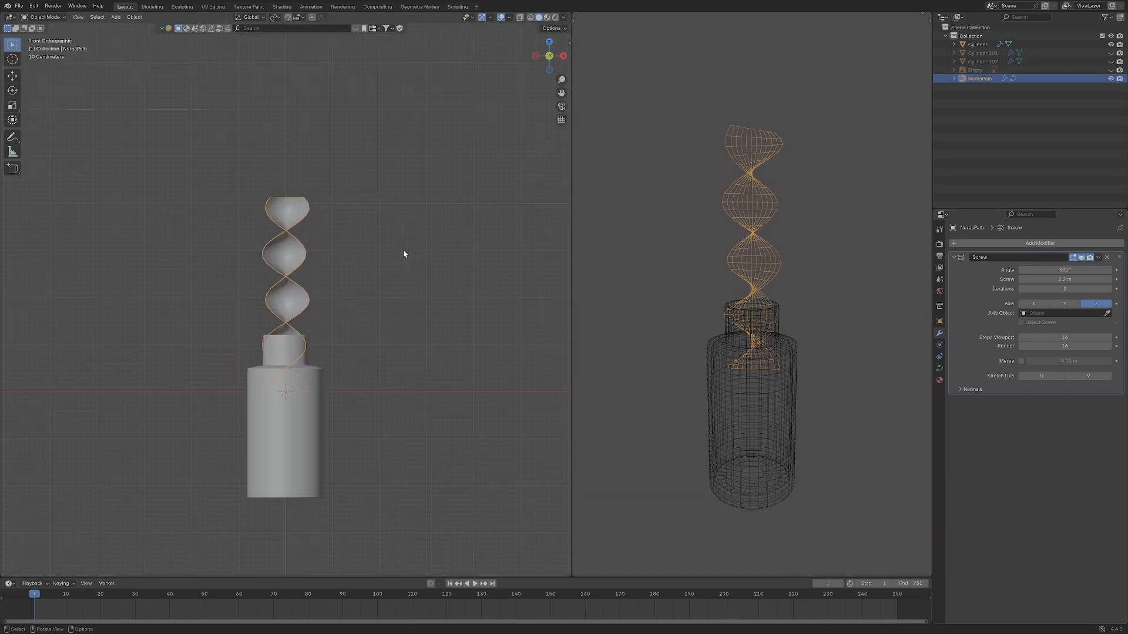
key(s)
key(z)
click(296, 360)
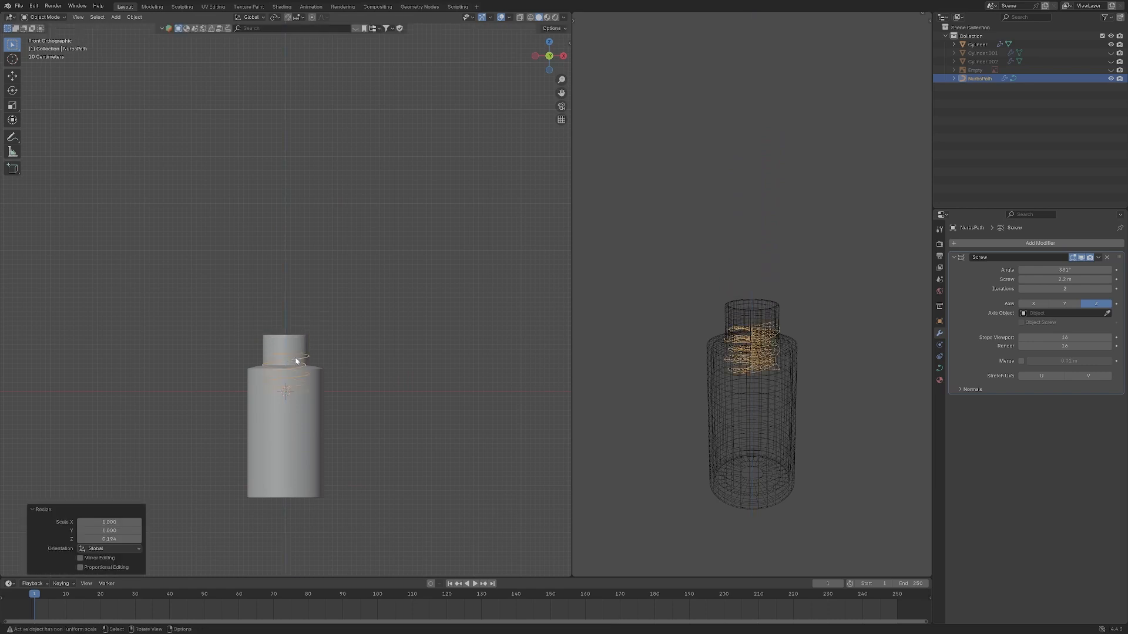
Move the path's control points outward along X in Edit Mode, widening the screw surface beyond the bottle's neck.
key(KP_7)
scroll(344, 316, up, 5)
middle_drag(372, 318, 373, 272)
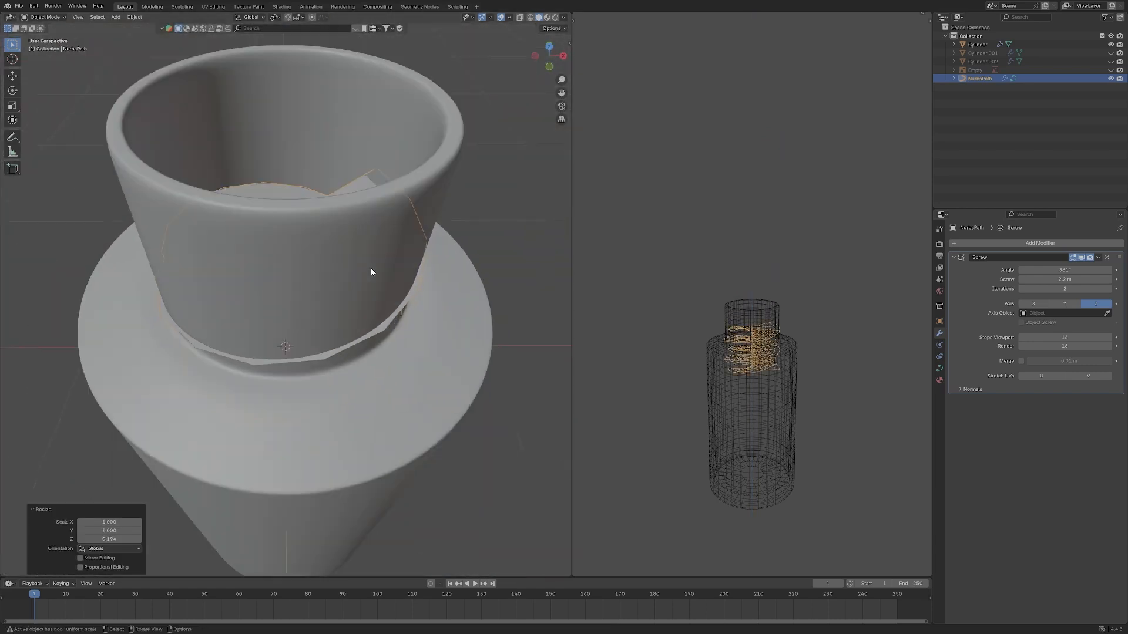
right_click(372, 268)
middle_drag(480, 227, 351, 243)
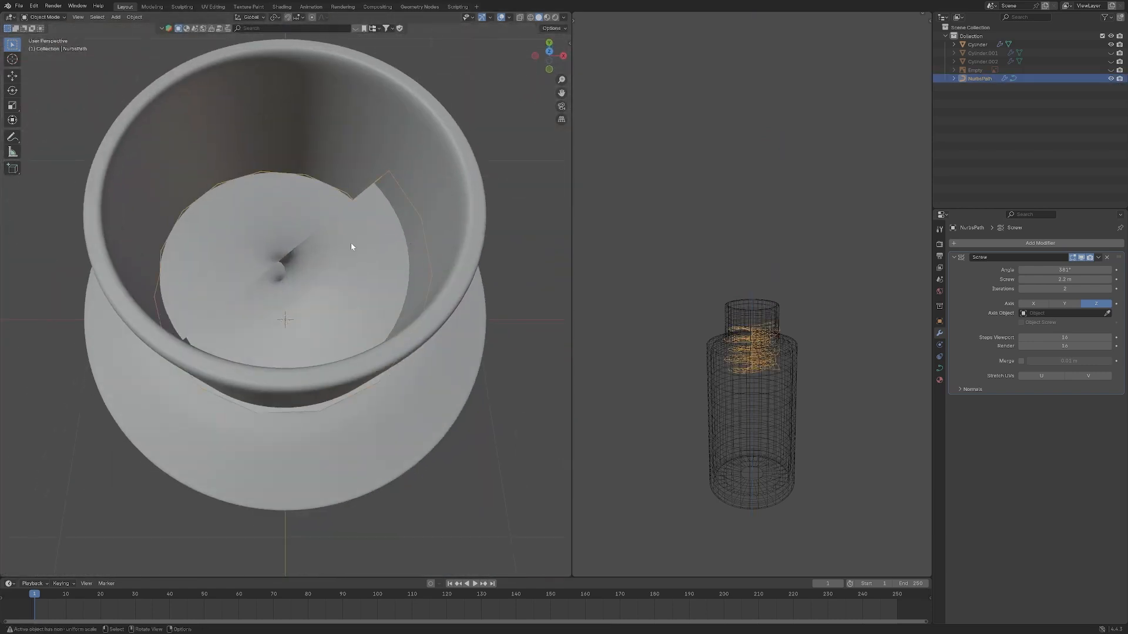
key(KP_7)
key(Tab)
mouse_move(436, 329)
middle_down()
mouse_move(438, 282)
mouse_move(435, 309)
middle_up()
scroll(319, 369, up, 3)
key(g)
key(x)
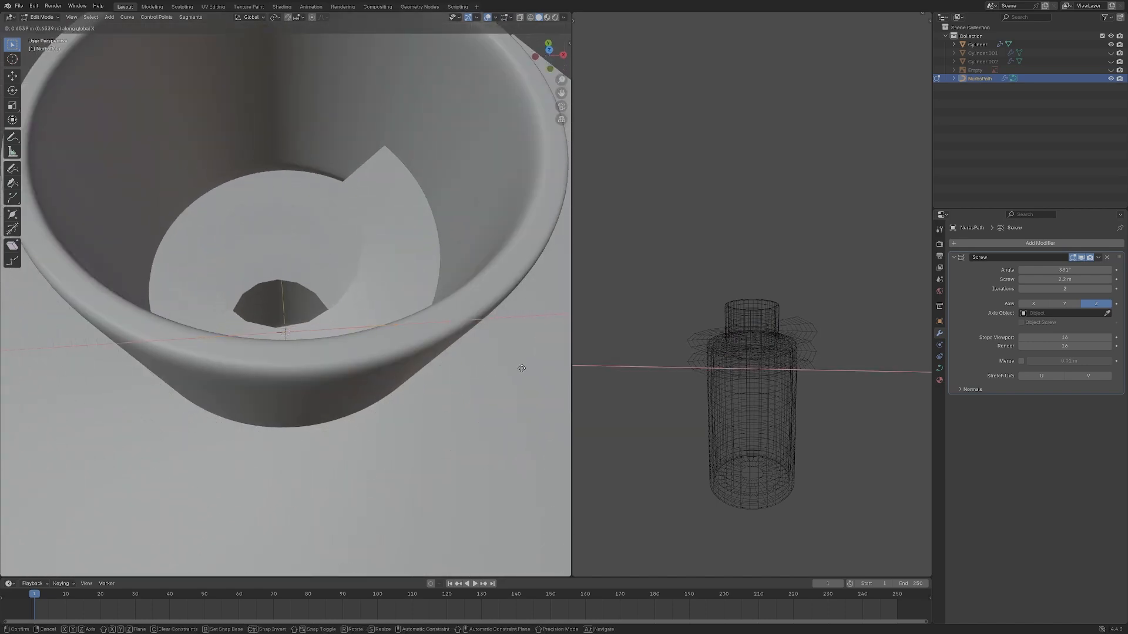
click(485, 376)
key(Tab)
scroll(293, 356, up, 4)
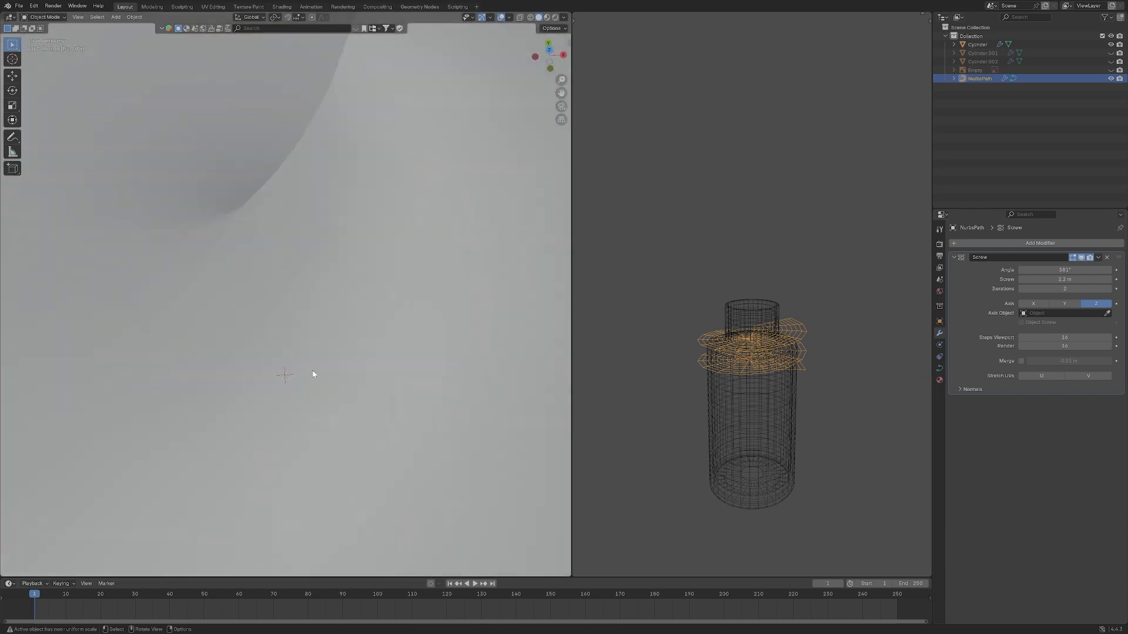
Shift the path's points further along X and scale the whole object down to slightly narrower than the bottle's shoulder.
key(Tab)
scroll(403, 367, down, 4)
key(g)
key(x)
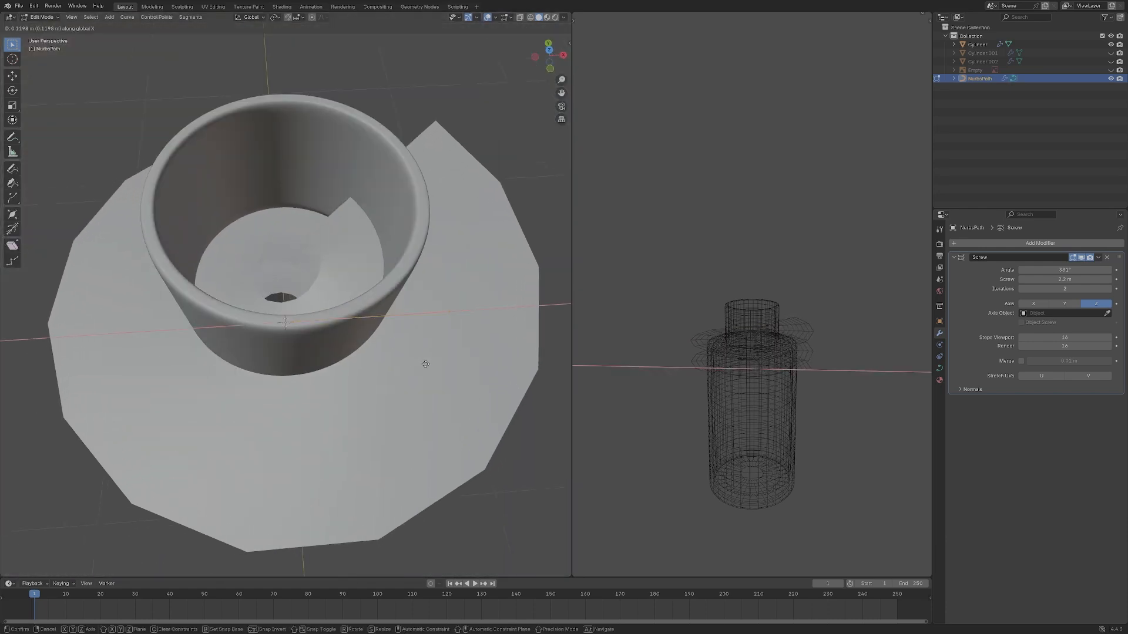
click(441, 365)
key(Tab)
key(s)
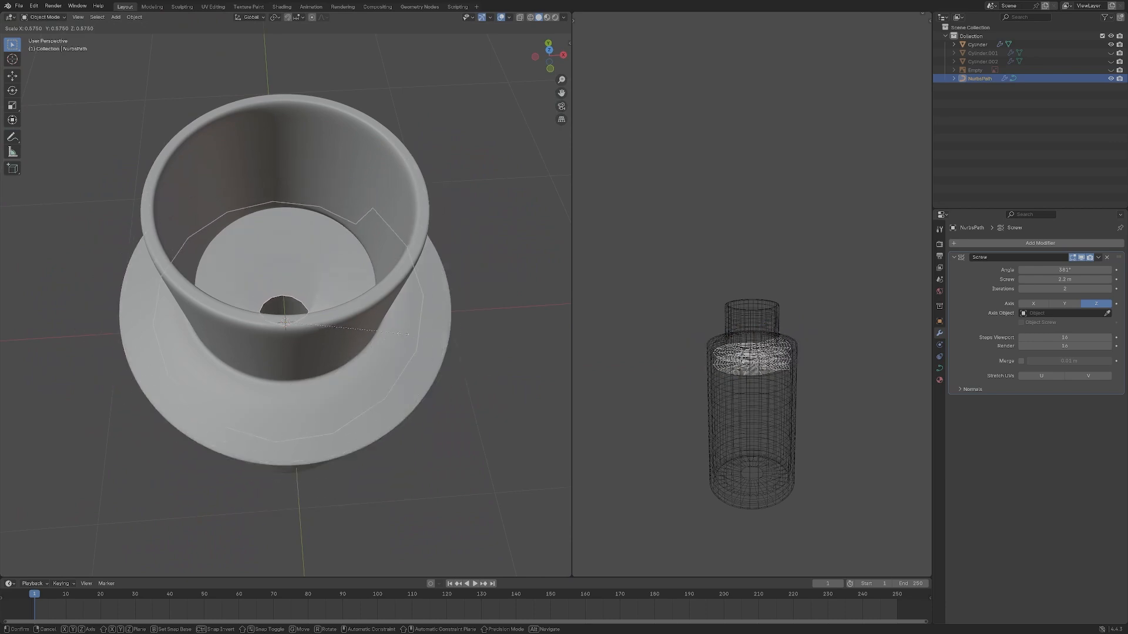
click(408, 333)
Raise the screw path along Z in front view so its turns wrap the neck just above the shoulder.
key(KP_1)
key(g)
key(z)
click(425, 184)
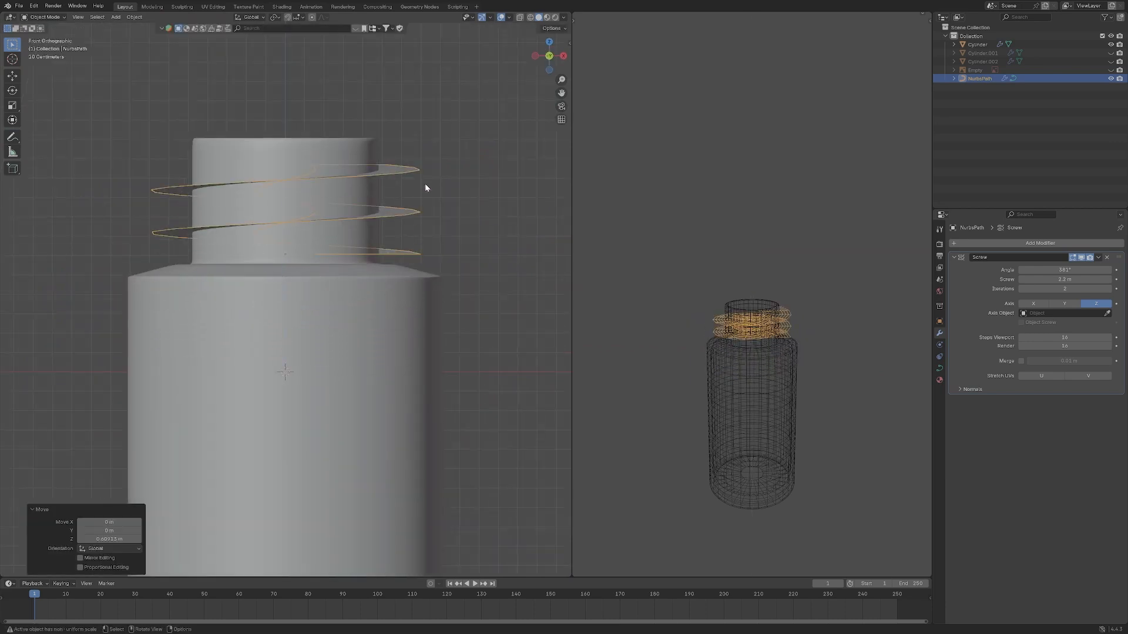
key(s)
click(485, 184)
key(ctrl+z)
Scale the path's points along X to about a third, so the thread protrudes only slightly from the neck.
key(Tab)
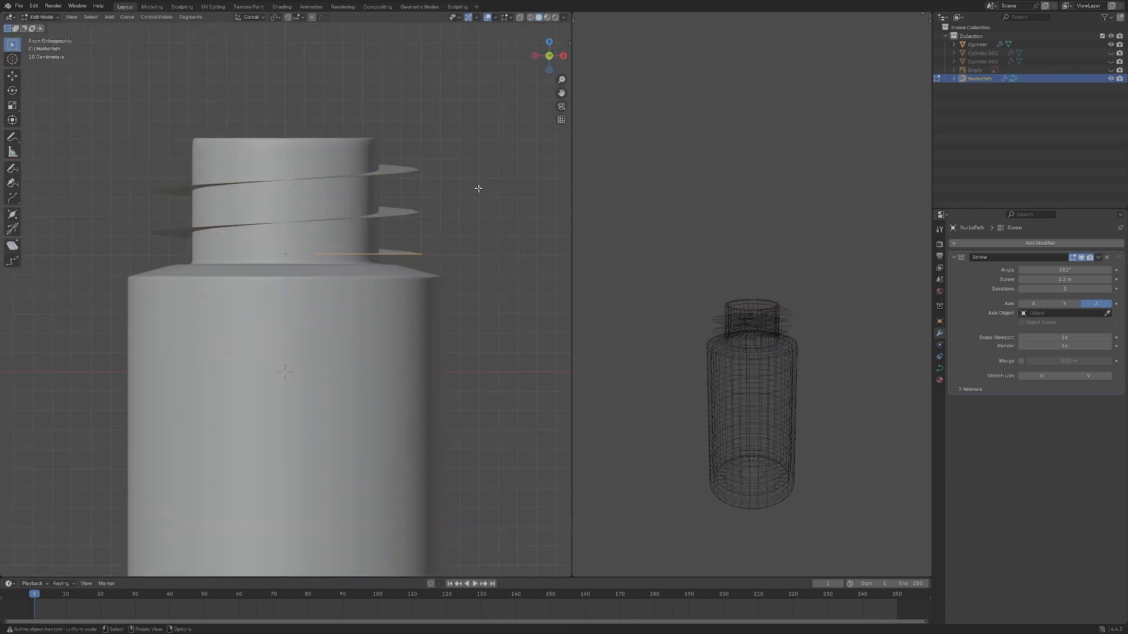
key(s)
key(x)
click(408, 233)
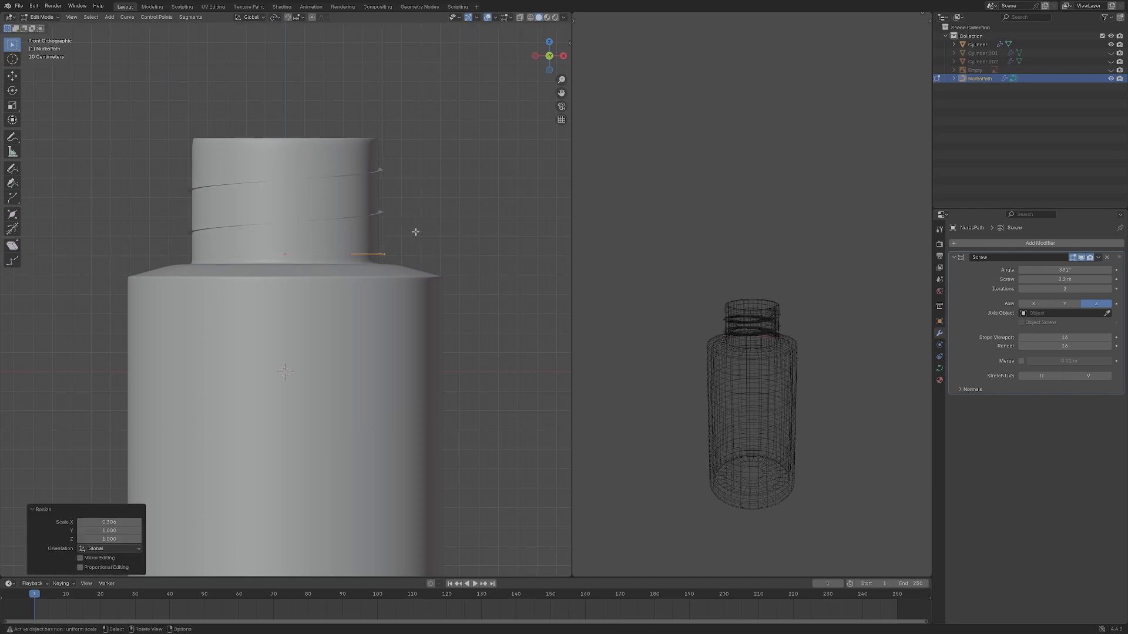
Scale the path's points along X to about a quarter and move them outward along X, so the thread protrudes beyond the neck.
key(KP_Decimal)
key(s)
key(x)
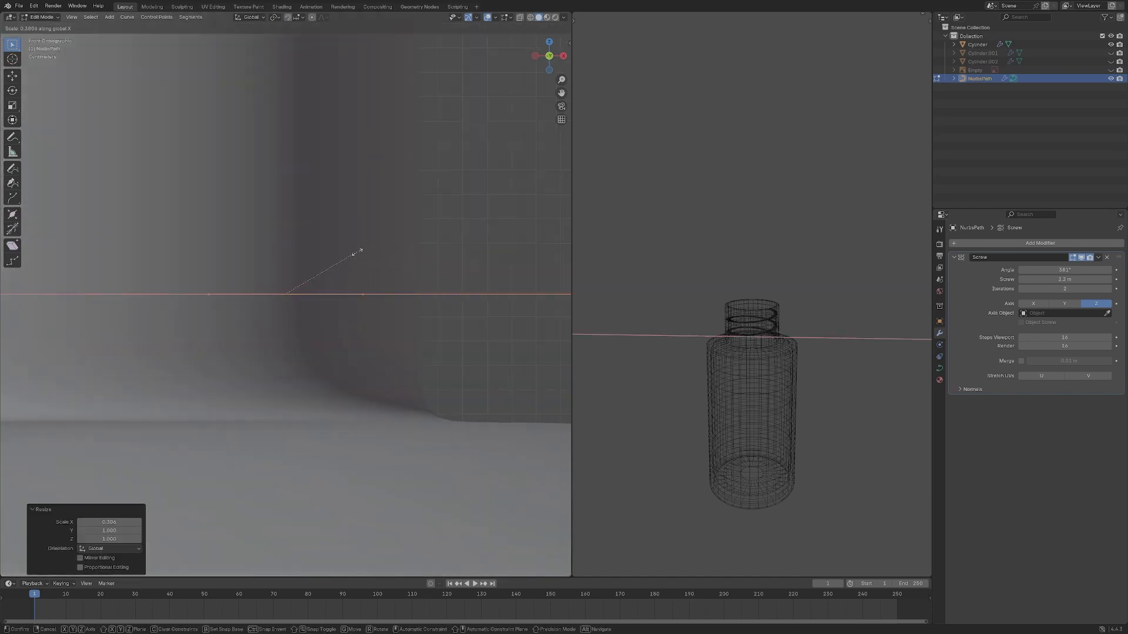
click(332, 260)
key(g)
key(x)
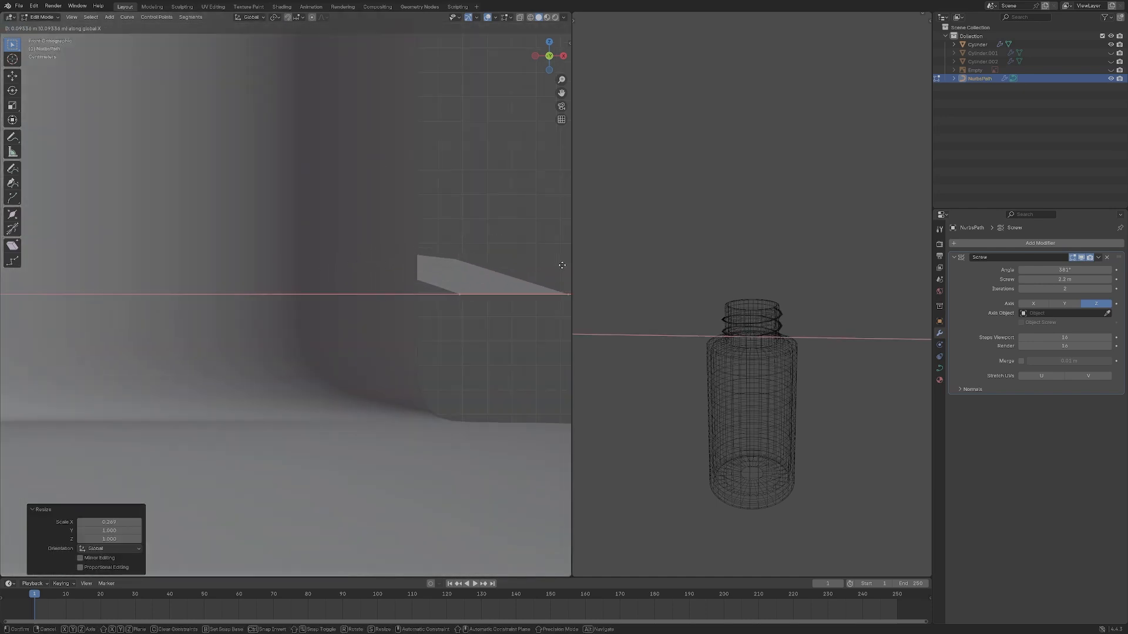
click(512, 270)
key(Tab)
Raise the thread about 0.03 m along Z in front view and stretch it slightly along Z to span most of the neck.
scroll(501, 276, down, 8)
middle_drag(470, 288, 465, 207)
scroll(446, 241, down, 6)
key(KP_3)
key(KP_1)
scroll(470, 217, up, 5)
scroll(465, 215, down, 1)
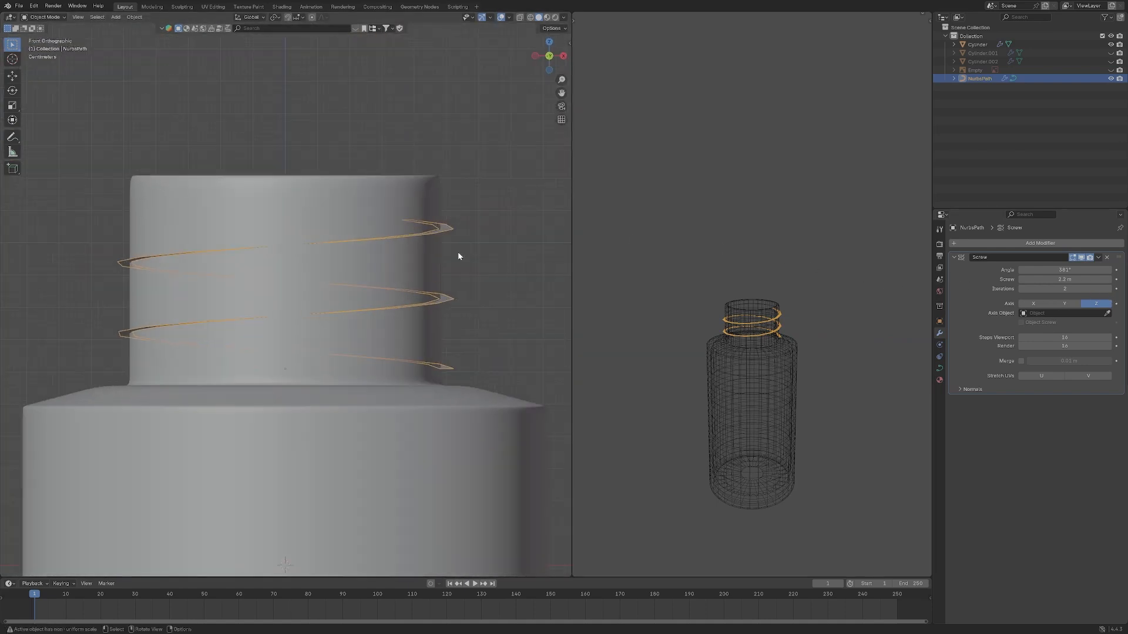
key(g)
key(z)
click(459, 222)
key(s)
key(z)
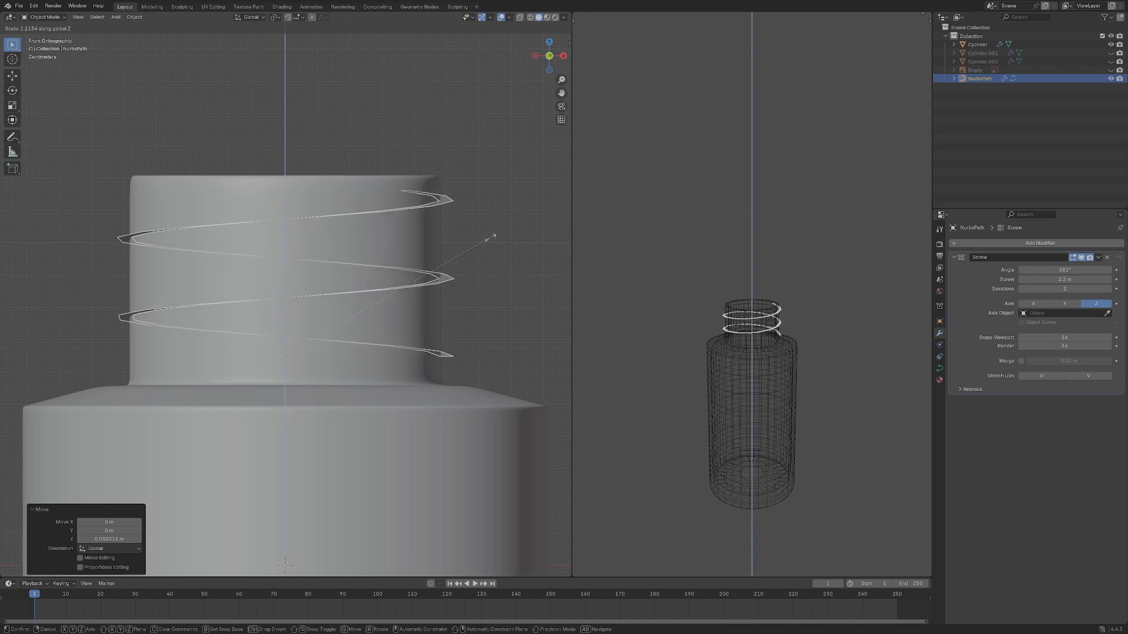
click(497, 239)
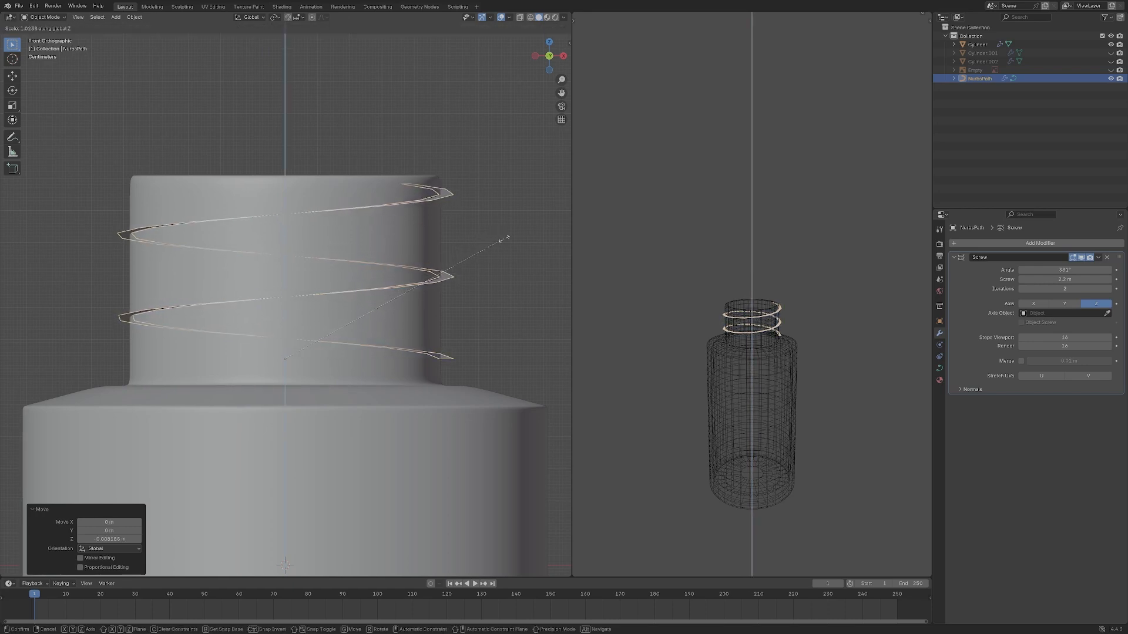
Set the Screw modifier's viewport and render steps to 32 to smooth the thread's turns.
key(KP_8)
scroll(499, 263, down, 3)
middle_drag(502, 238, 490, 269)
scroll(491, 270, up, 1)
scroll(703, 292, up, 1)
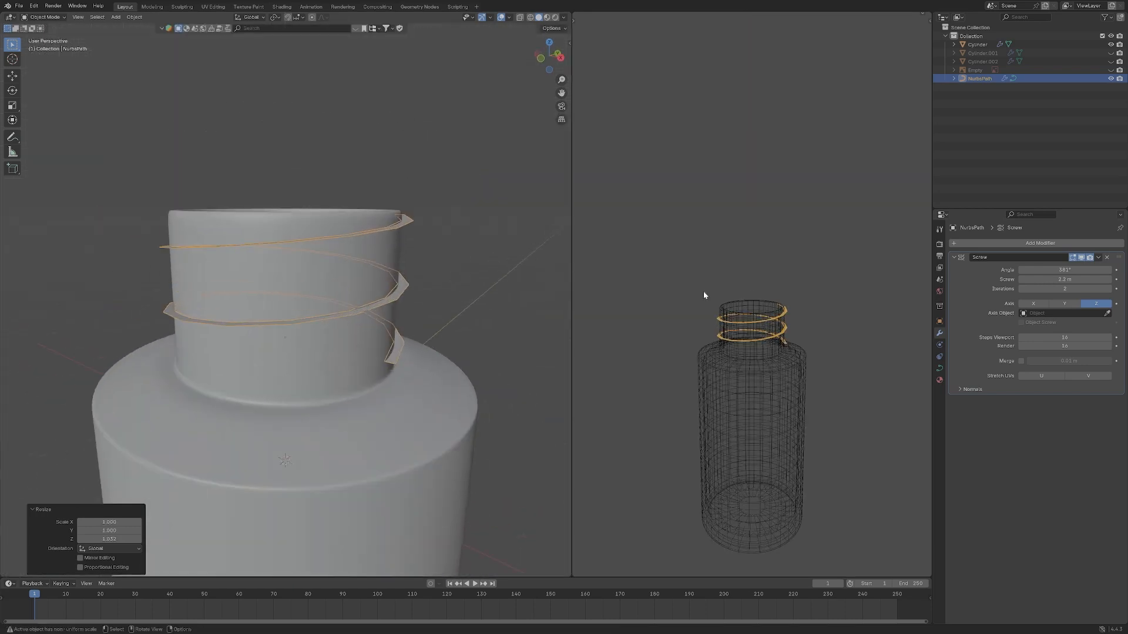
click(1057, 338)
key(Return)
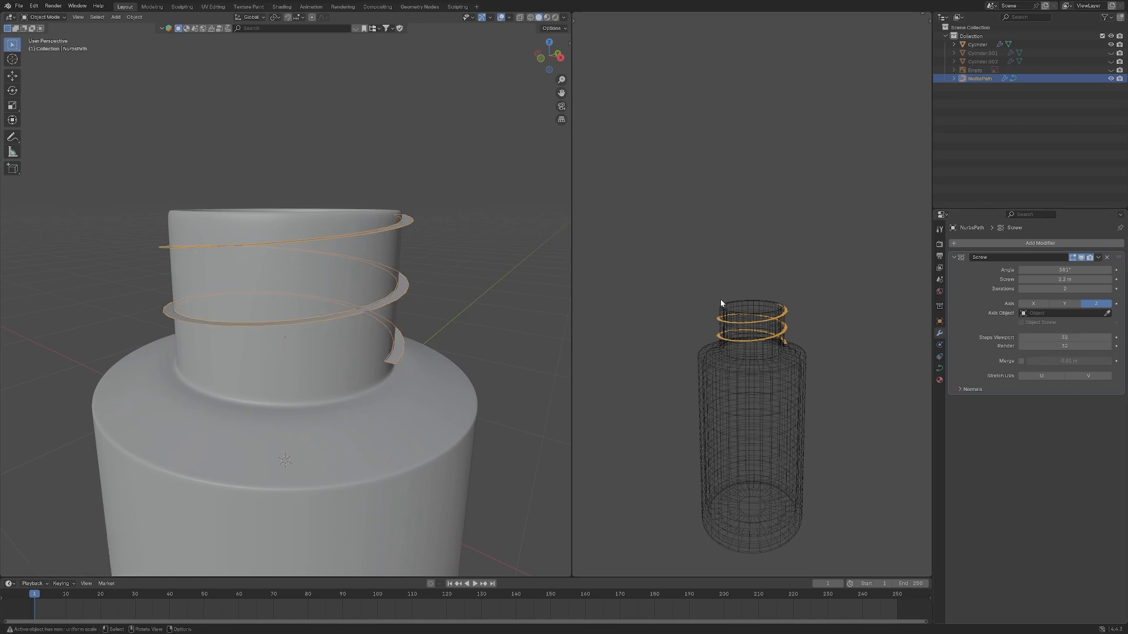
Open the Generate category of available modifiers for the thread path.
middle_drag(453, 272, 547, 280)
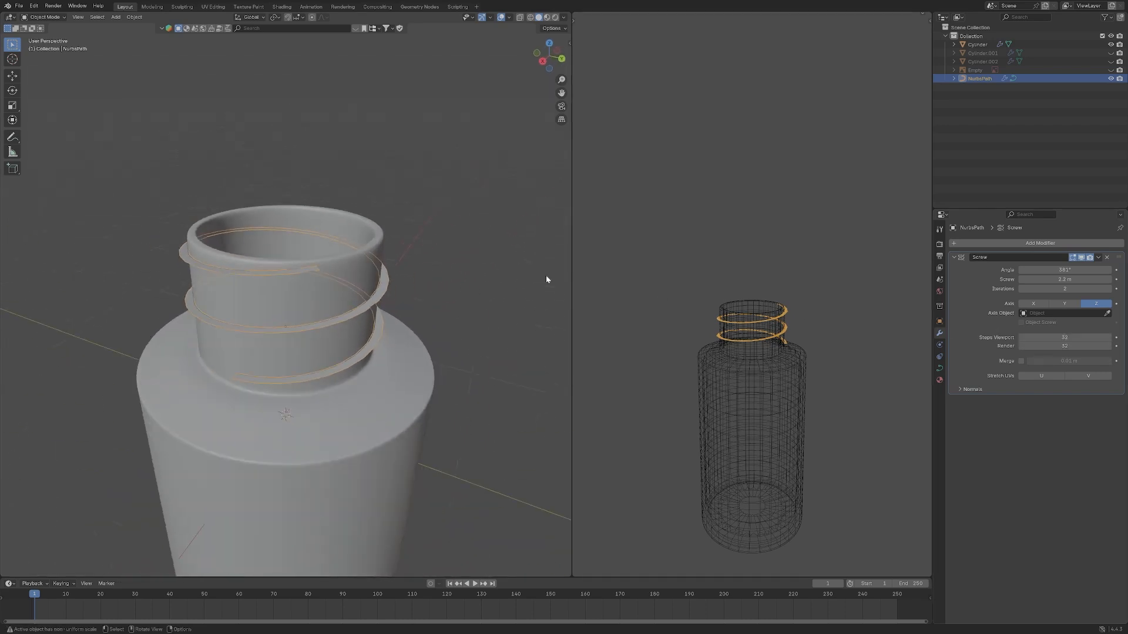
click(1045, 245)
mouse_move(1045, 247)
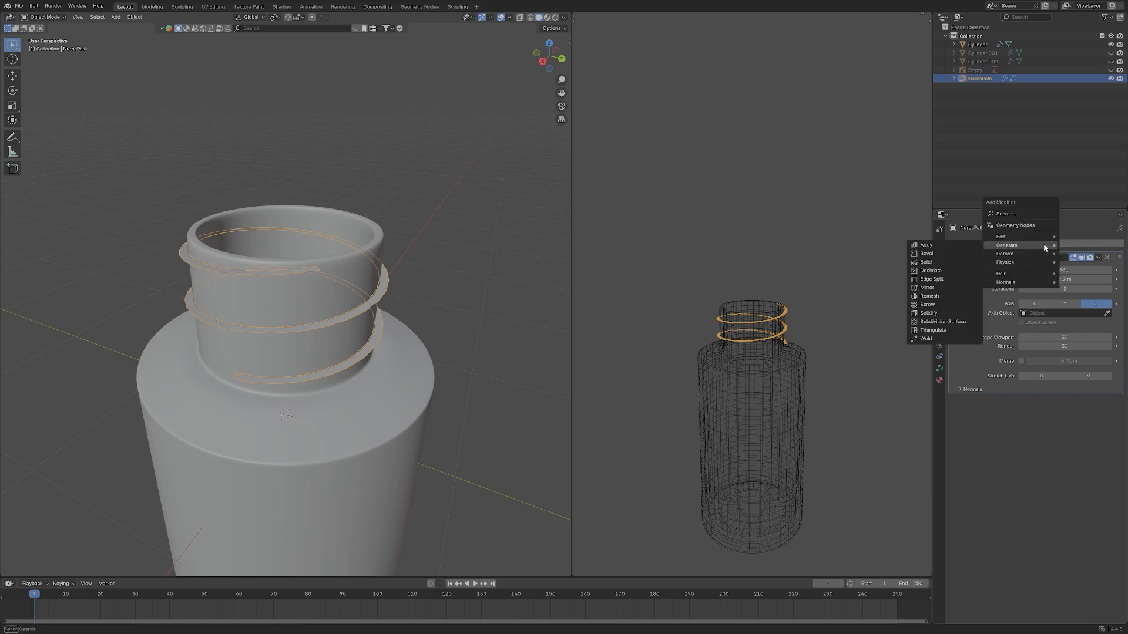
Add a Solidify modifier to the screw-thread curve, increase its thickness, and set its offset to 0.
click(936, 312)
scroll(520, 289, up, 3)
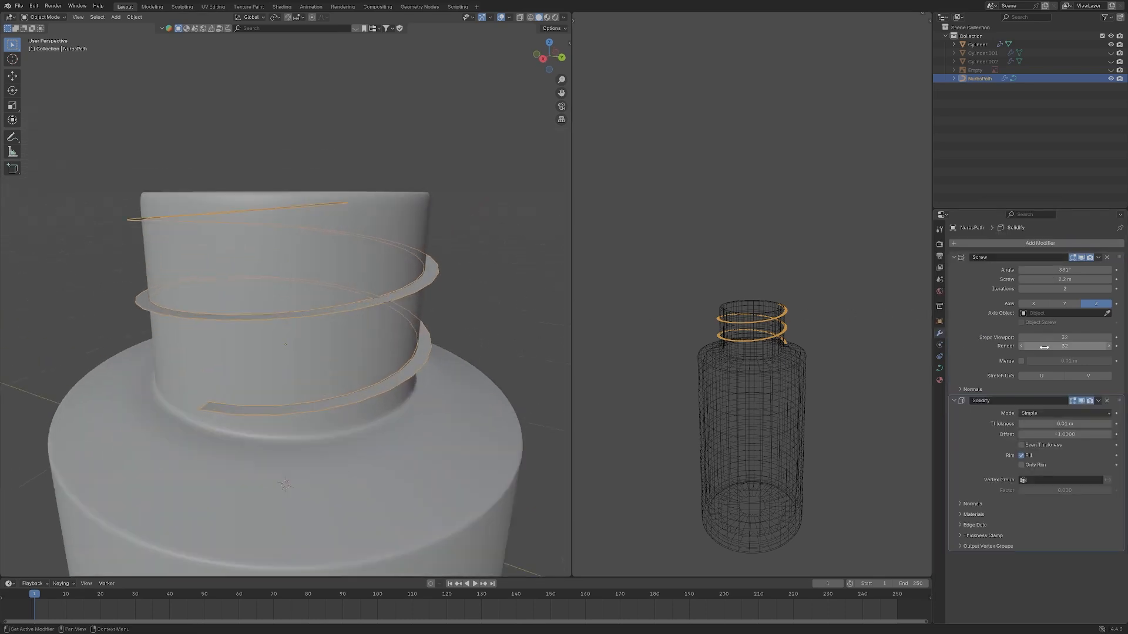
drag(1075, 424, 1116, 424)
scroll(468, 377, down, 2)
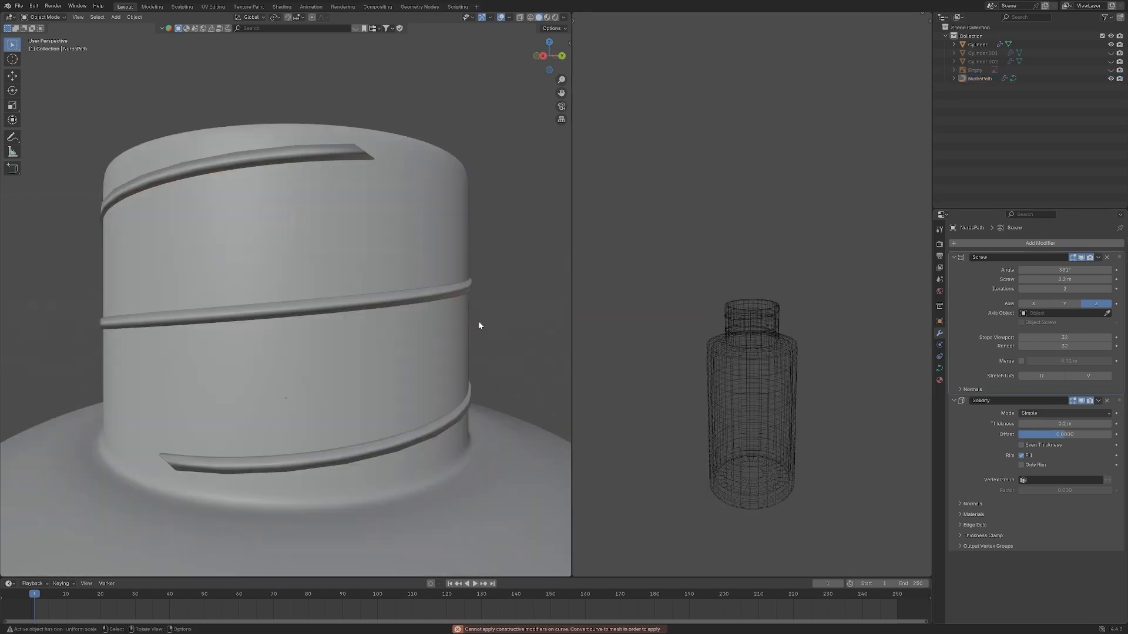
Convert the solidified thread curve around the bottle neck into a mesh and check its geometry.
click(456, 293)
scroll(485, 314, down, 2)
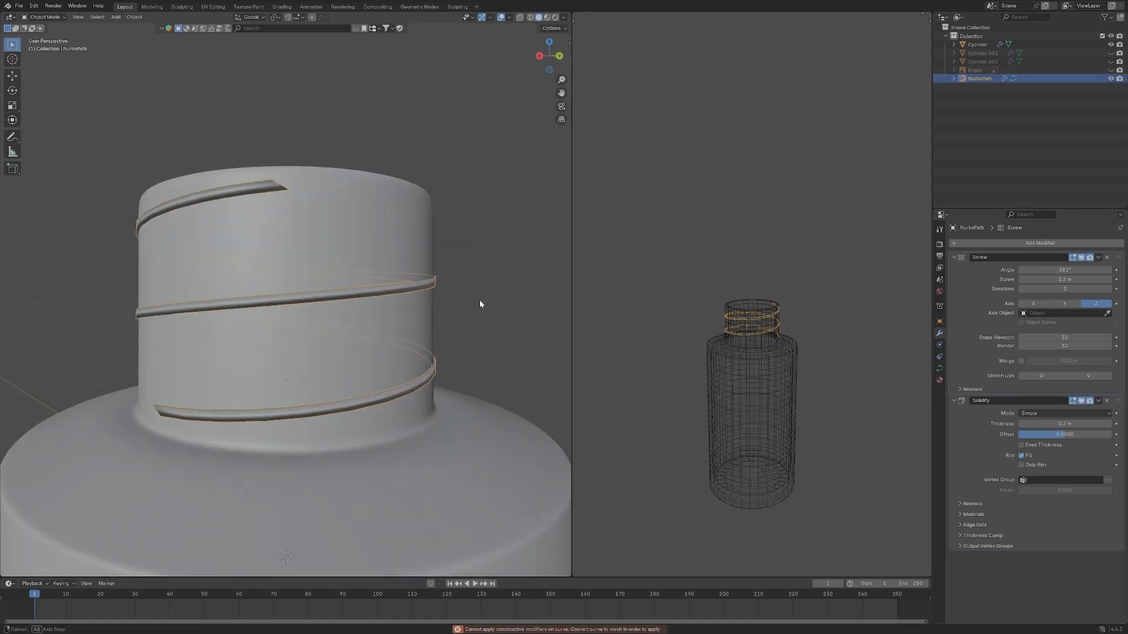
middle_drag(478, 305, 460, 322)
key(F3)
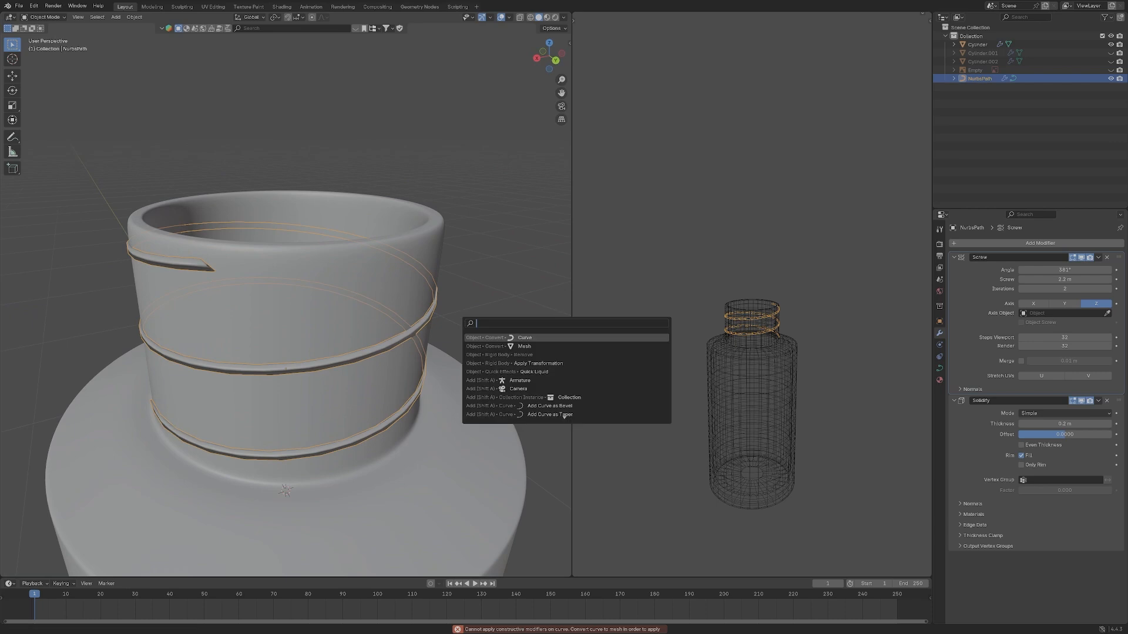
key(Return)
key(Tab)
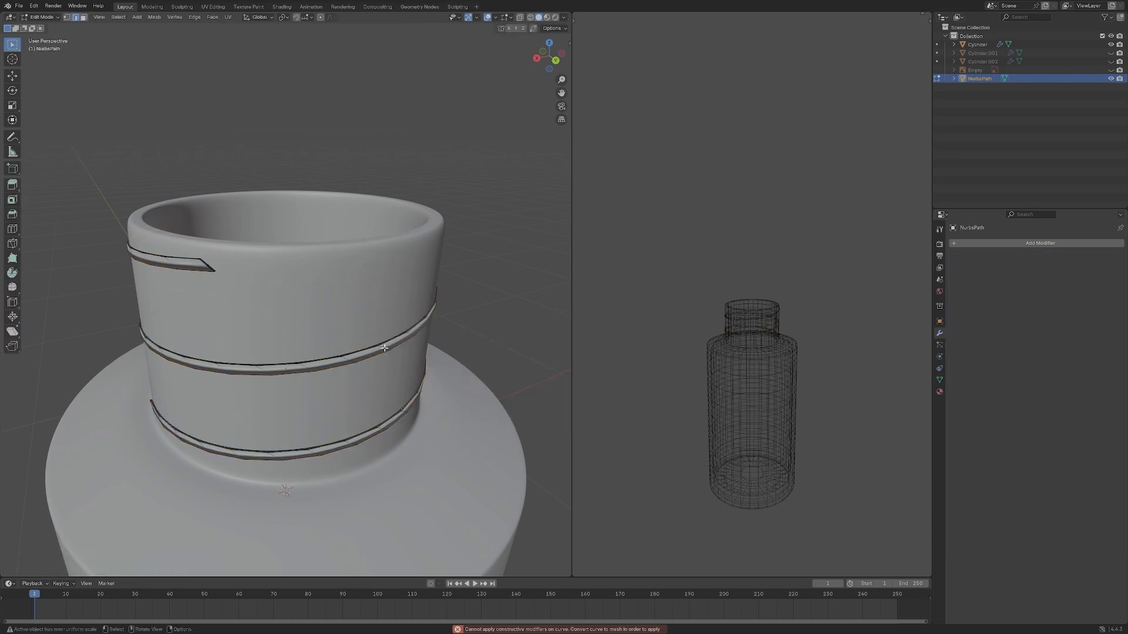
middle_drag(374, 347, 435, 341)
key(Tab)
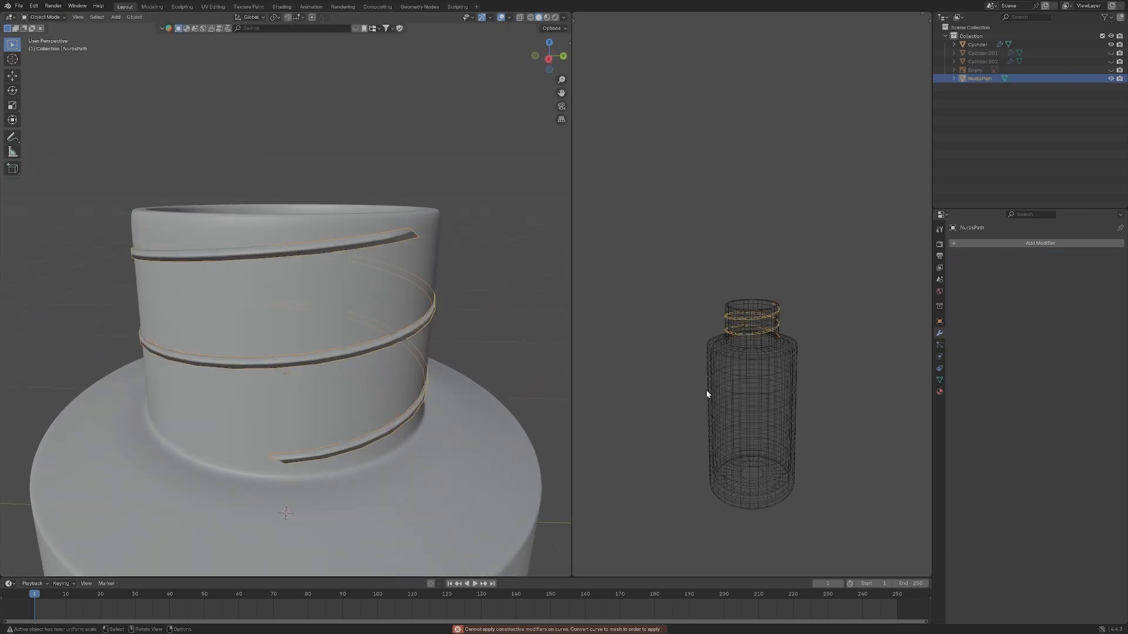
scroll(323, 309, down, 1)
middle_drag(323, 309, 362, 310)
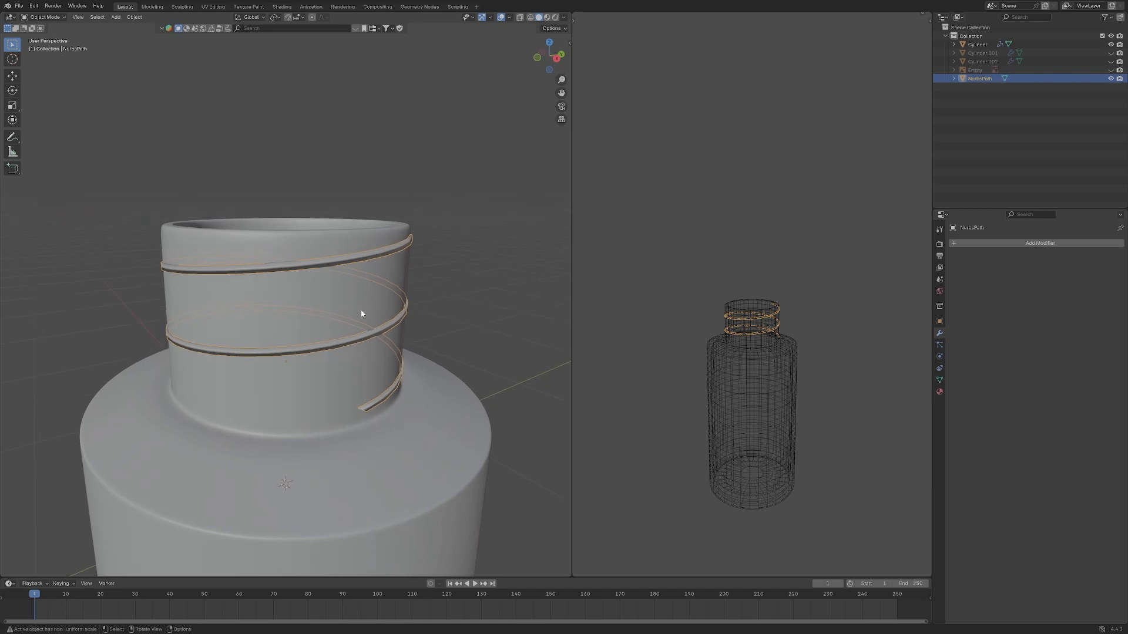
Try to join the thread mesh with the bottle body.
scroll(361, 314, up, 3)
click(955, 243)
mouse_move(955, 246)
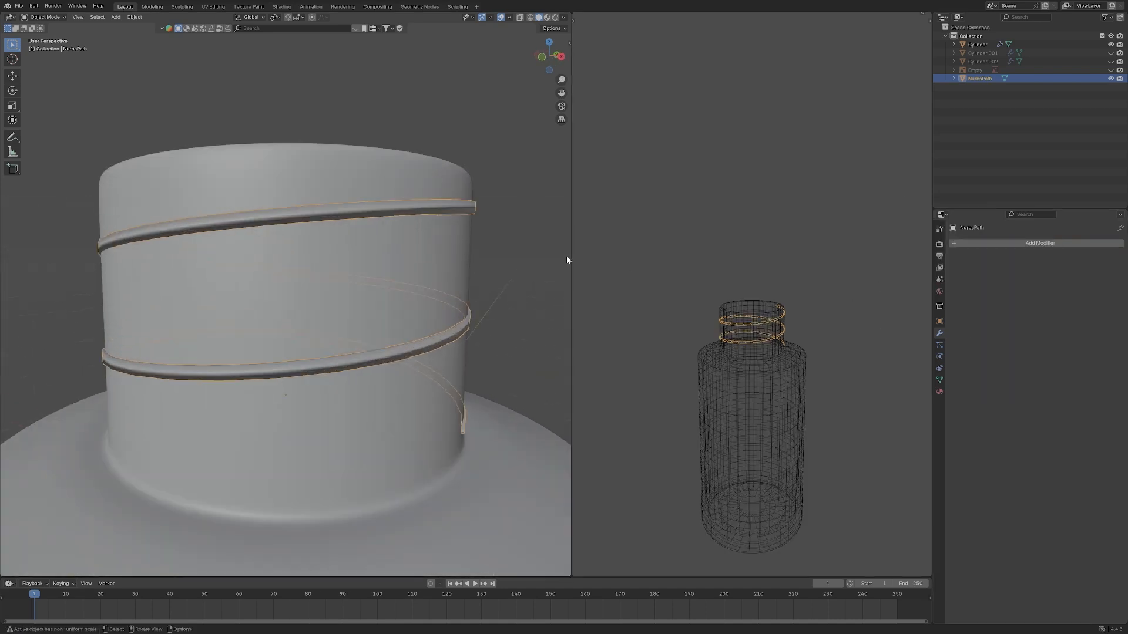
shift+click(436, 188)
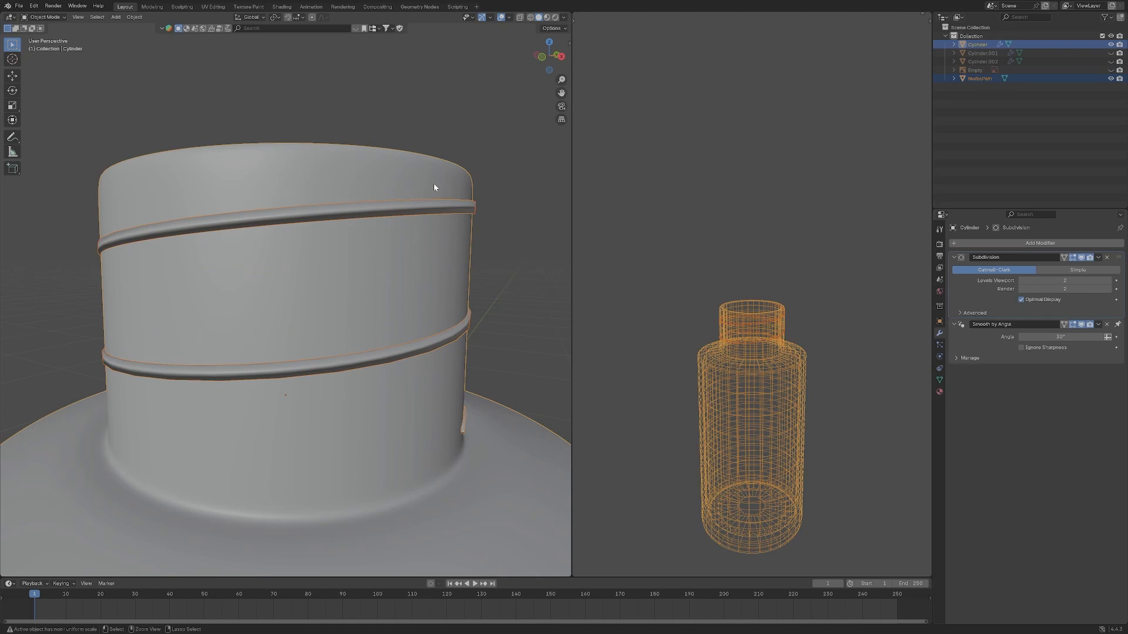
key(ctrl+j)
scroll(517, 232, down, 1)
middle_drag(517, 231, 447, 217)
scroll(446, 217, down, 1)
key(ctrl+z)
key(ctrl+z)
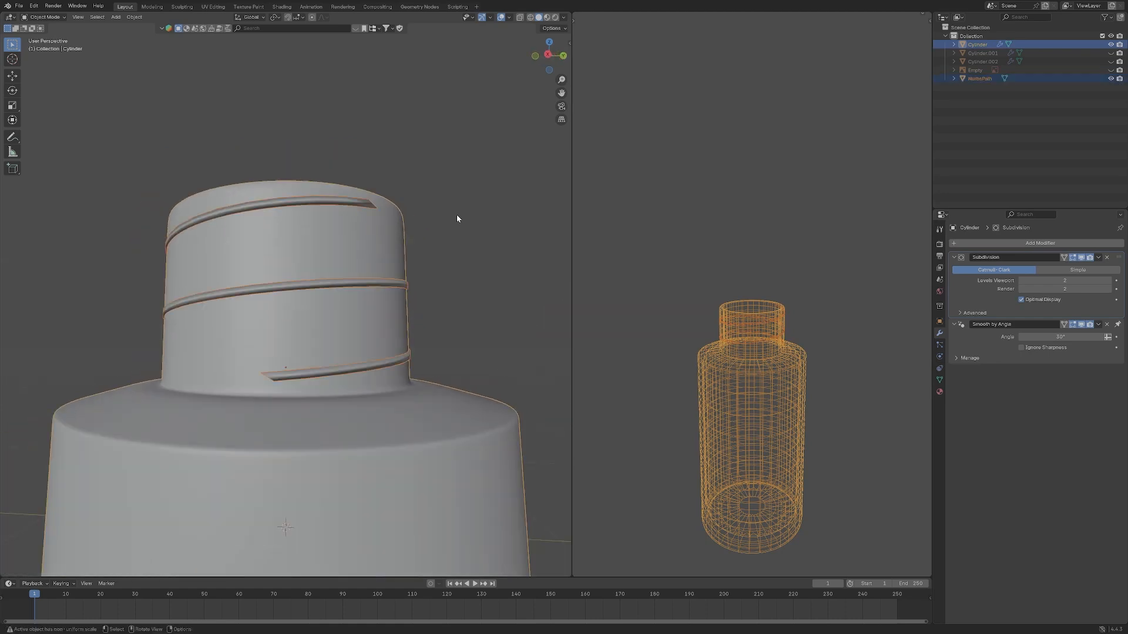
Add a Subdivision Surface modifier to the thread mesh and adjust its subdivision levels.
click(462, 300)
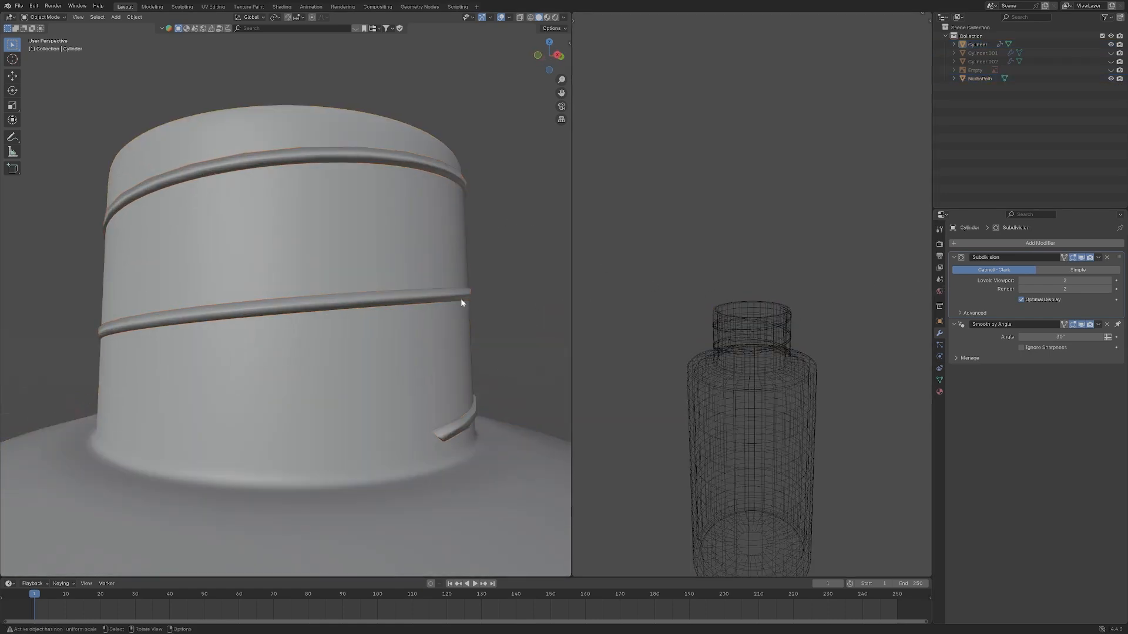
click(1026, 249)
mouse_move(1003, 249)
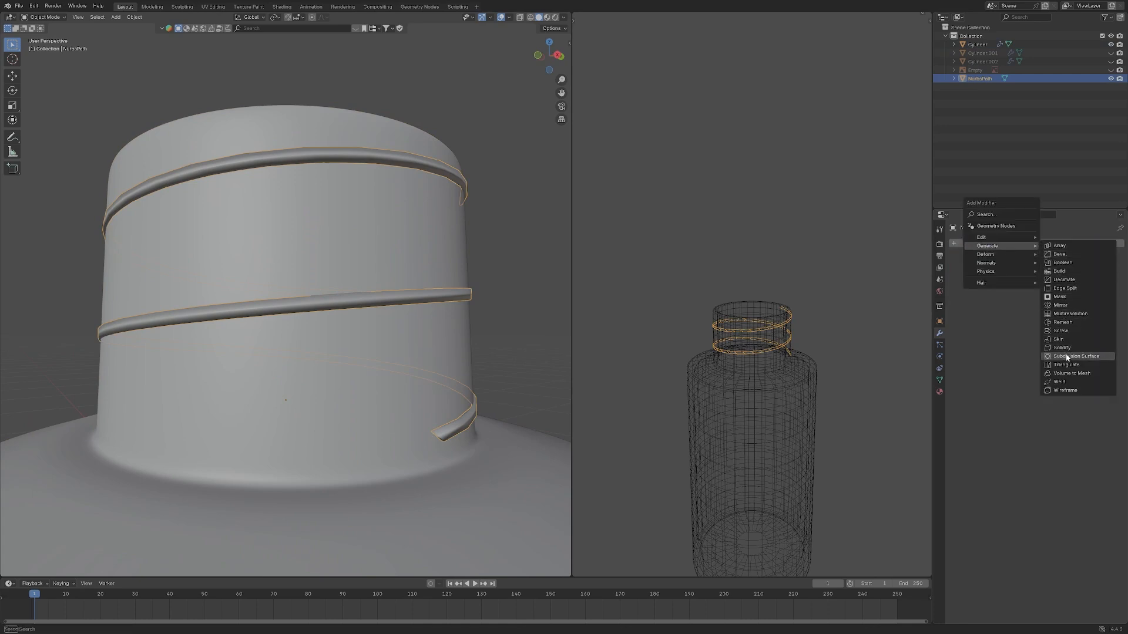
scroll(532, 311, down, 1)
middle_drag(531, 312, 490, 328)
drag(1079, 287, 1088, 286)
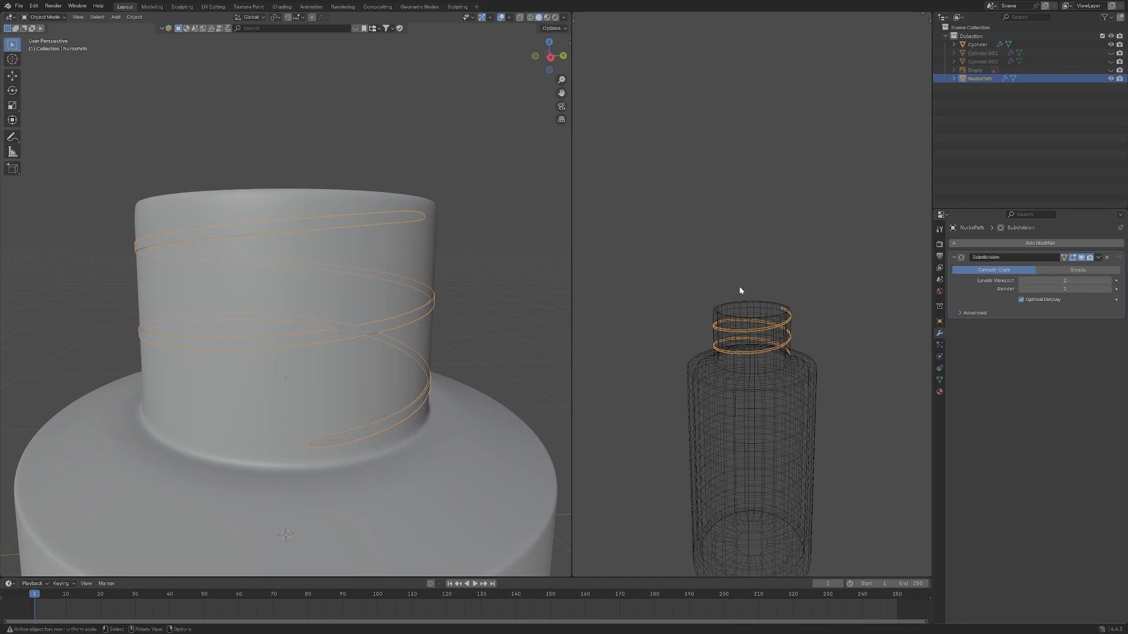
Scale the thread's outer face loop slightly outward, working from the top view, so the thread protrudes from the neck.
middle_drag(518, 261, 528, 227)
click(485, 258)
key(grave)
click(487, 204)
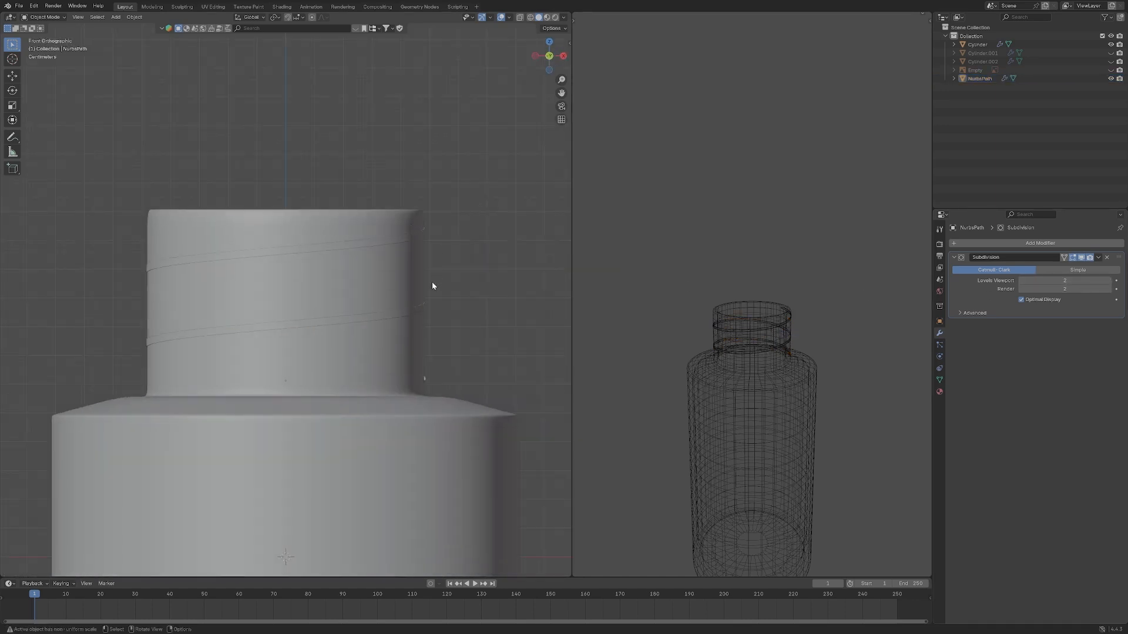
click(425, 313)
key(Tab)
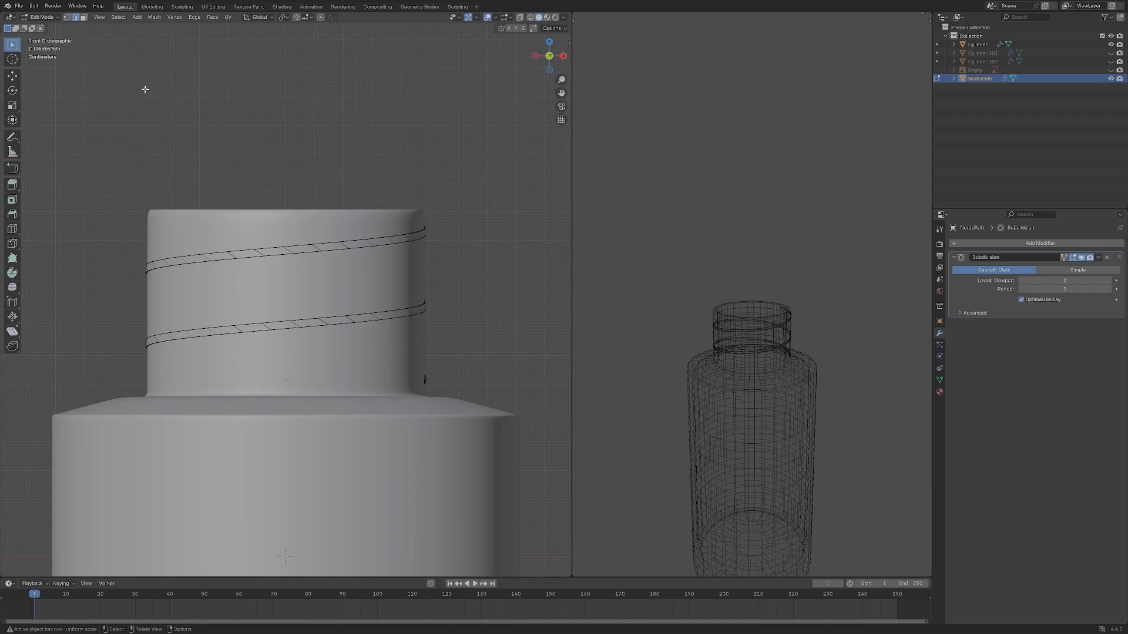
alt+click(322, 249)
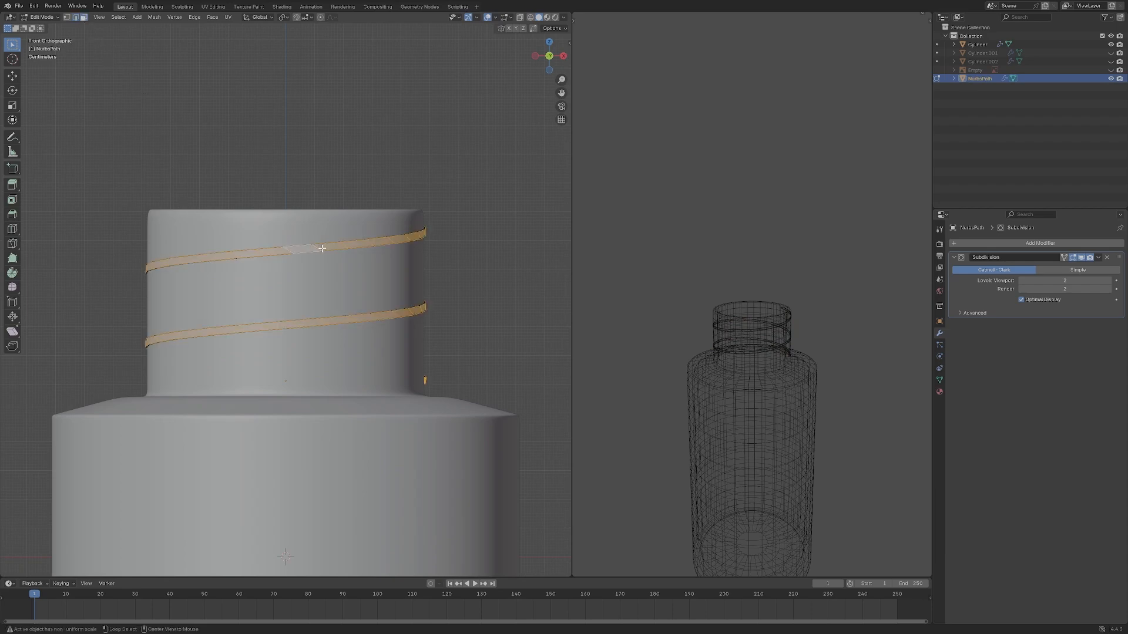
key(grave)
click(403, 219)
key(s)
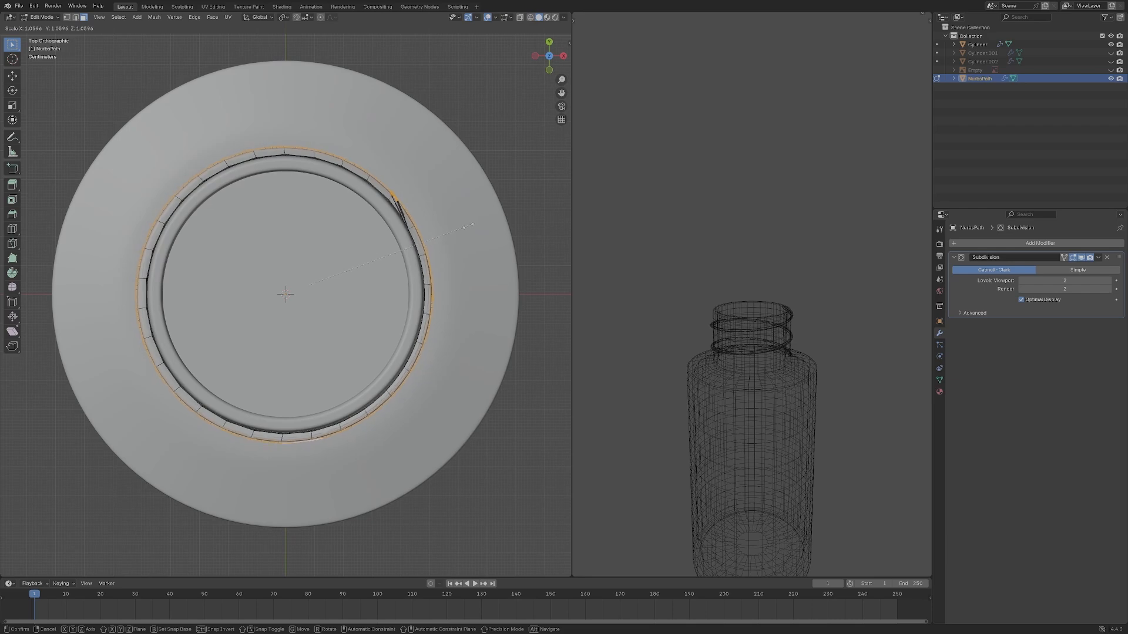
click(466, 236)
key(Tab)
Join the subdivided thread mesh into the bottle object, with the bottle as the active object.
middle_drag(466, 237, 408, 172)
click(490, 248)
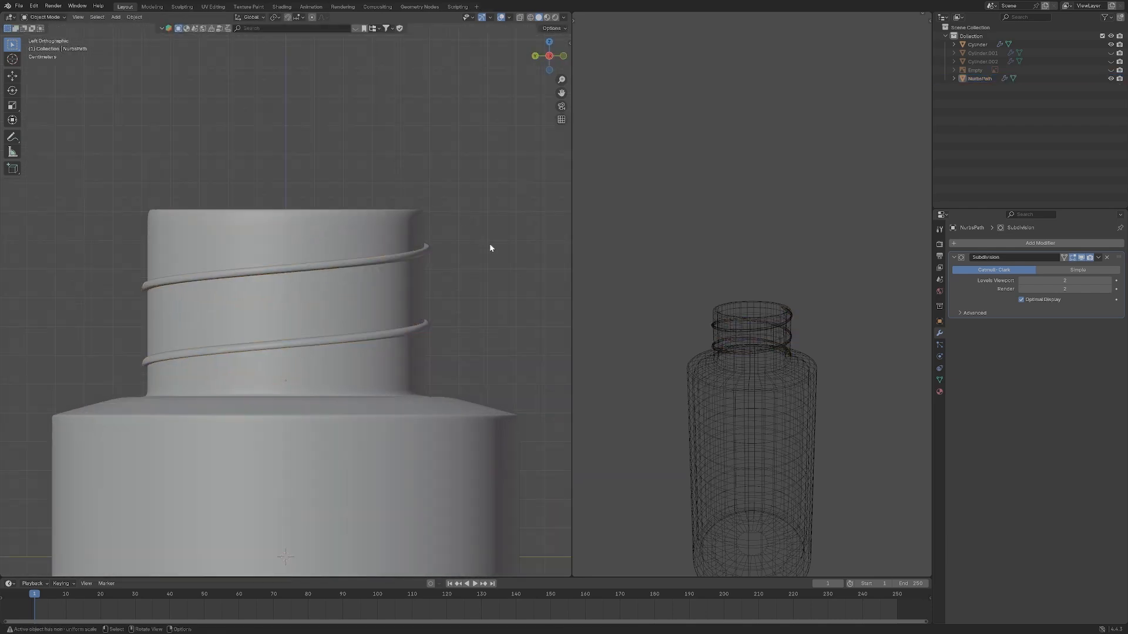
middle_drag(491, 248, 448, 238)
key(grave)
click(433, 208)
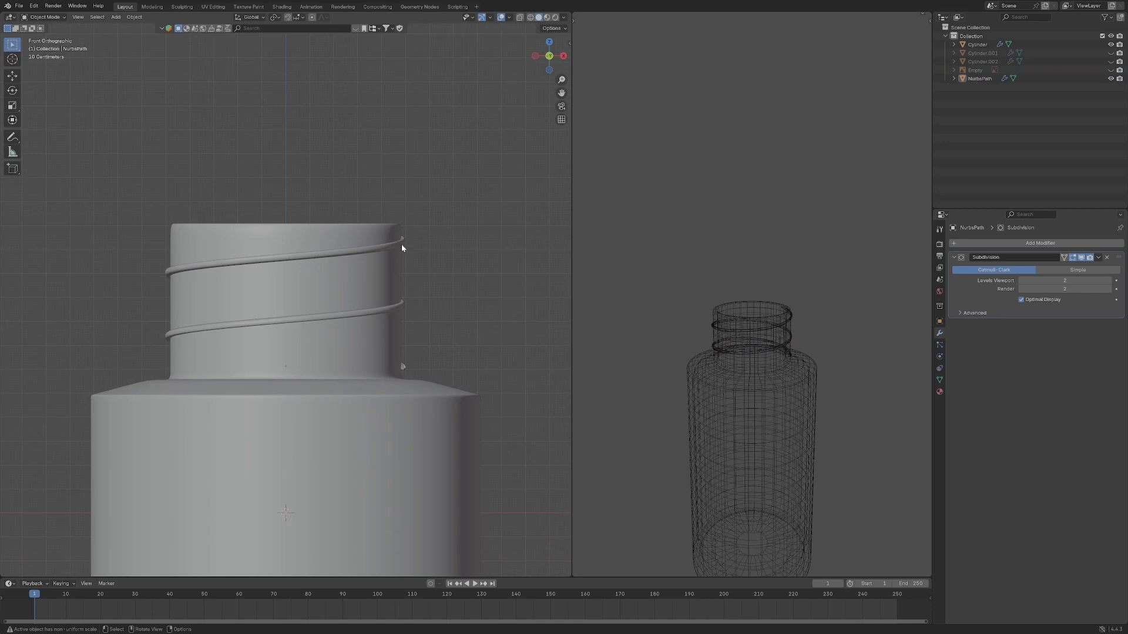
click(402, 248)
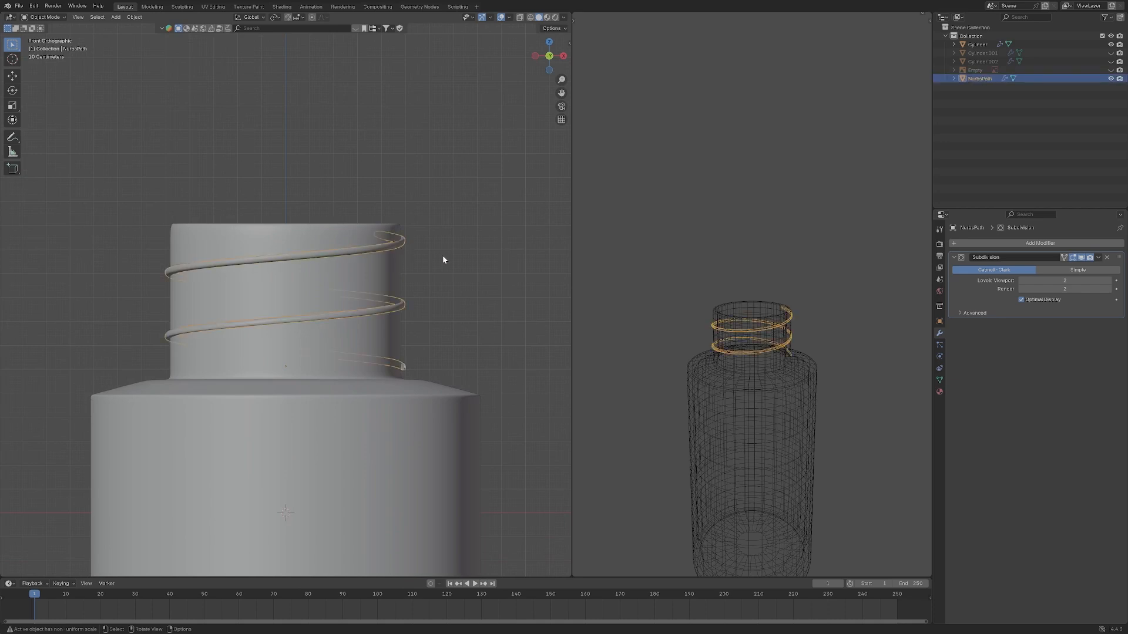
shift+click(373, 242)
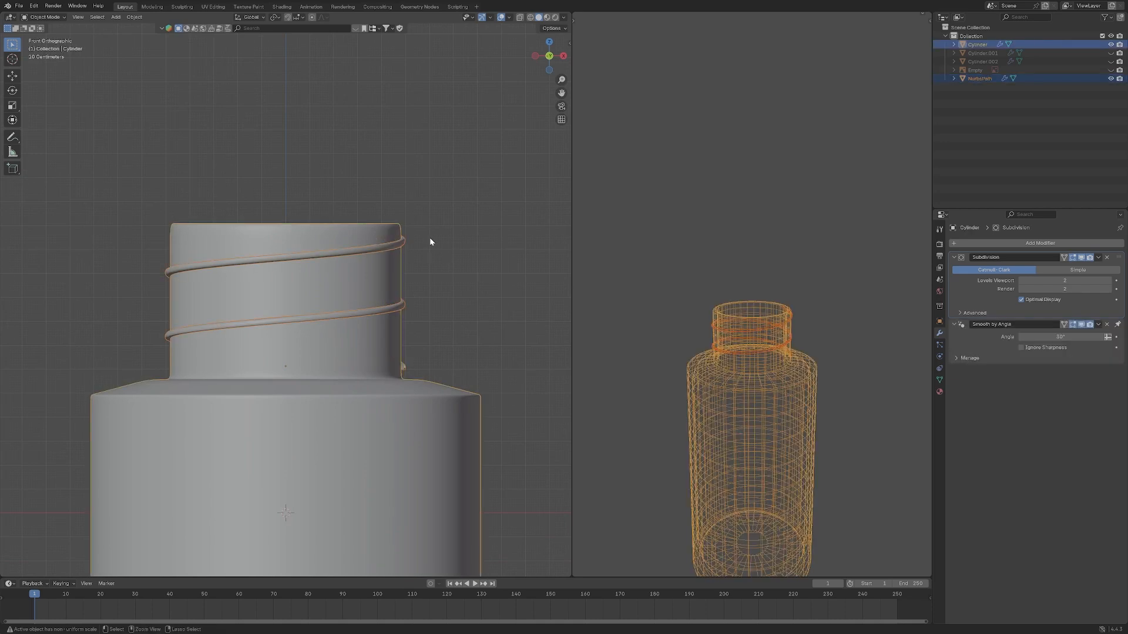
key(ctrl+j)
middle_drag(457, 242, 446, 249)
click(446, 249)
key(grave)
click(393, 207)
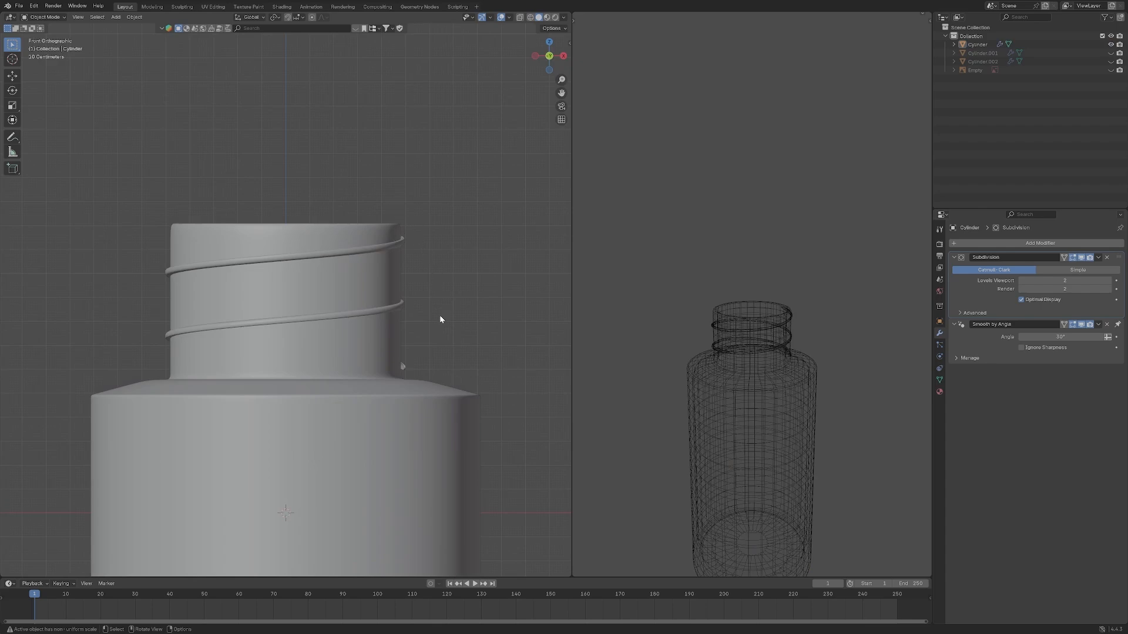
Select the face at the thread's lower end and move it along X toward the bottle neck.
key(Tab)
mouse_move(403, 370)
middle_down()
mouse_move(443, 389)
mouse_move(393, 373)
middle_up()
scroll(383, 376, up, 3)
click(352, 386)
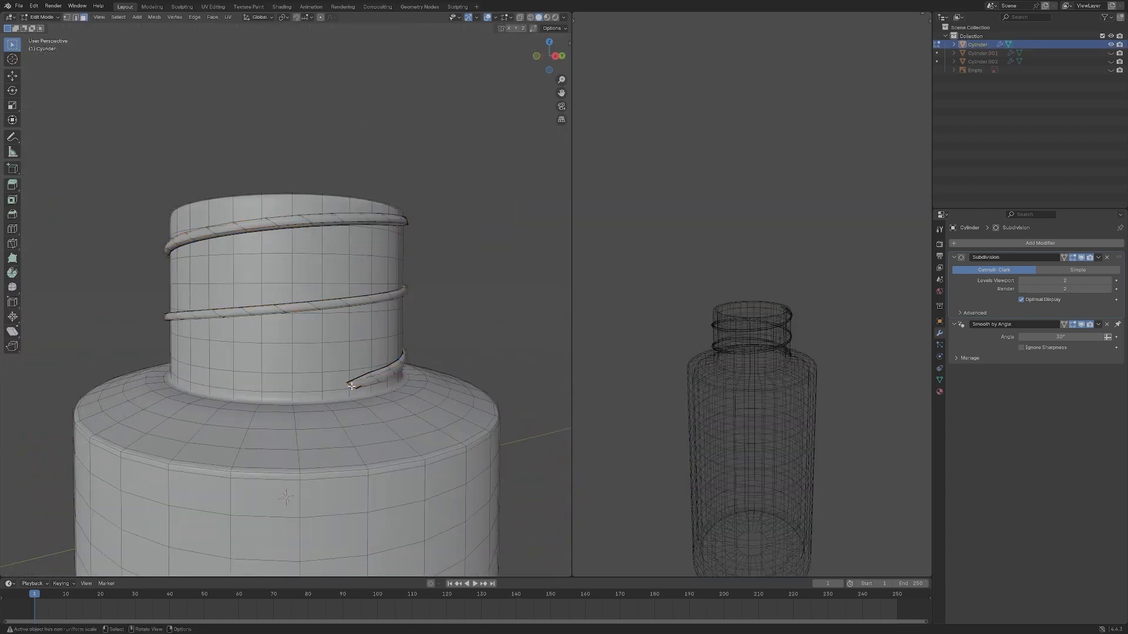
key(KP_Decimal)
scroll(372, 398, down, 4)
middle_drag(294, 294, 356, 294)
key(grave)
click(350, 245)
key(g)
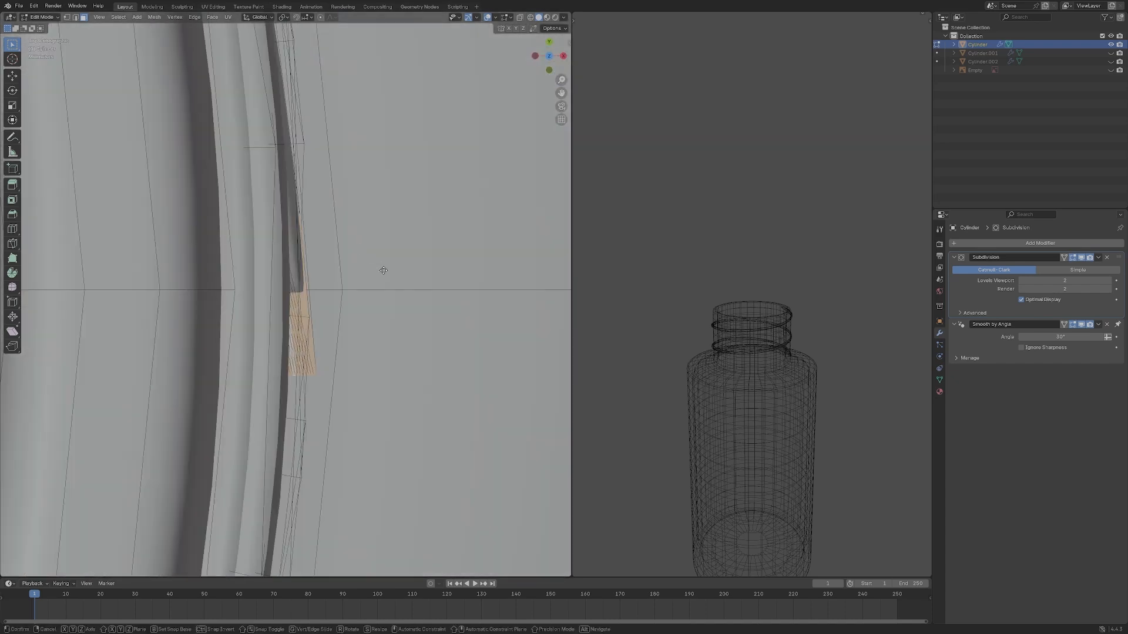
key(x)
click(367, 269)
Nudge the thread's lower end face further along X into the neck and check it from the front.
middle_drag(366, 270, 385, 206)
key(grave)
click(381, 200)
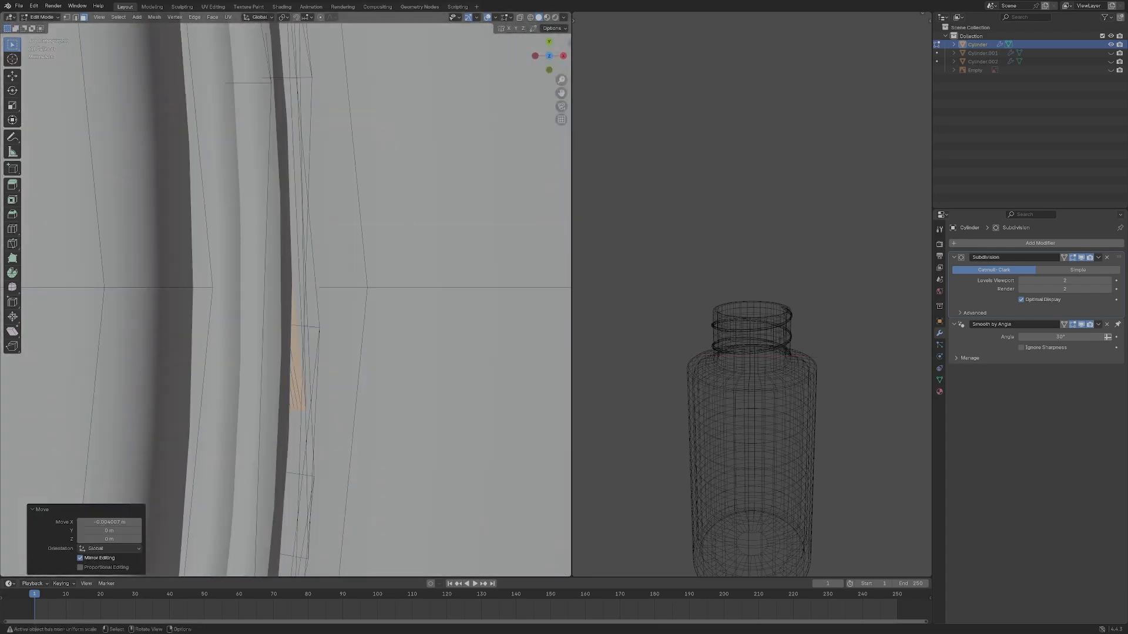
key(Tab)
middle_drag(390, 340, 405, 254)
key(Tab)
key(g)
key(x)
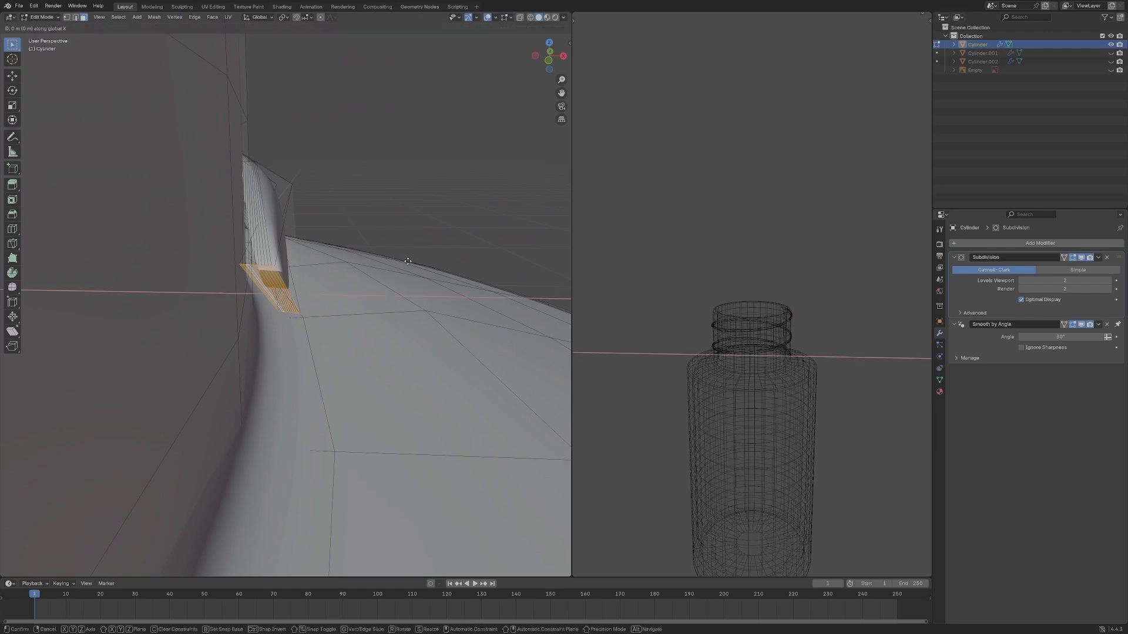
click(386, 260)
key(Tab)
key(KP_1)
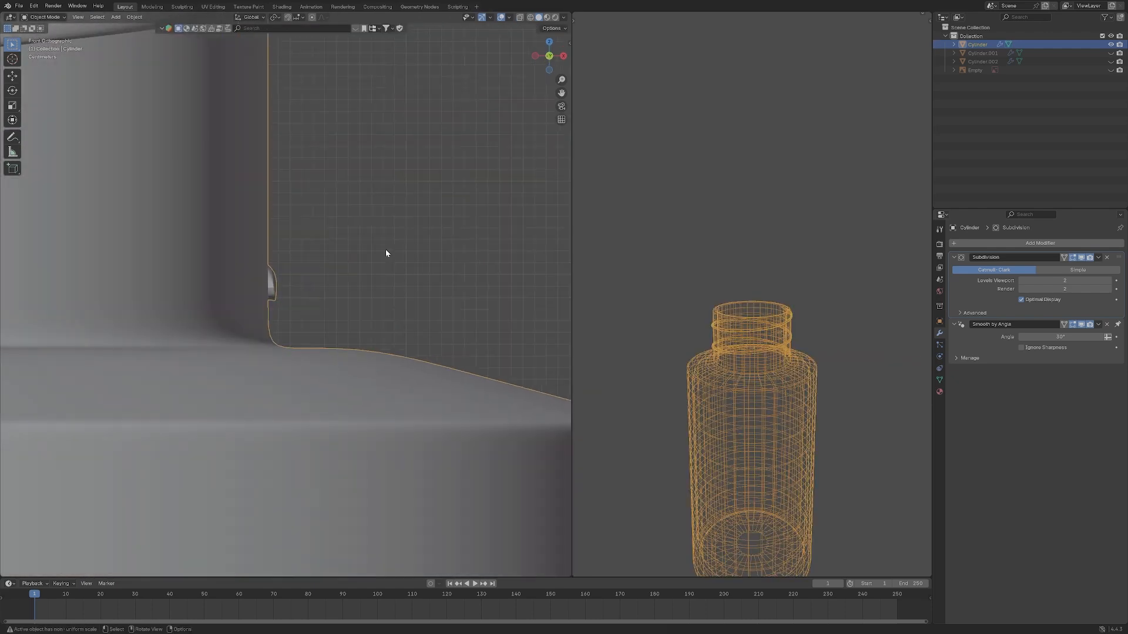
scroll(386, 253, down, 10)
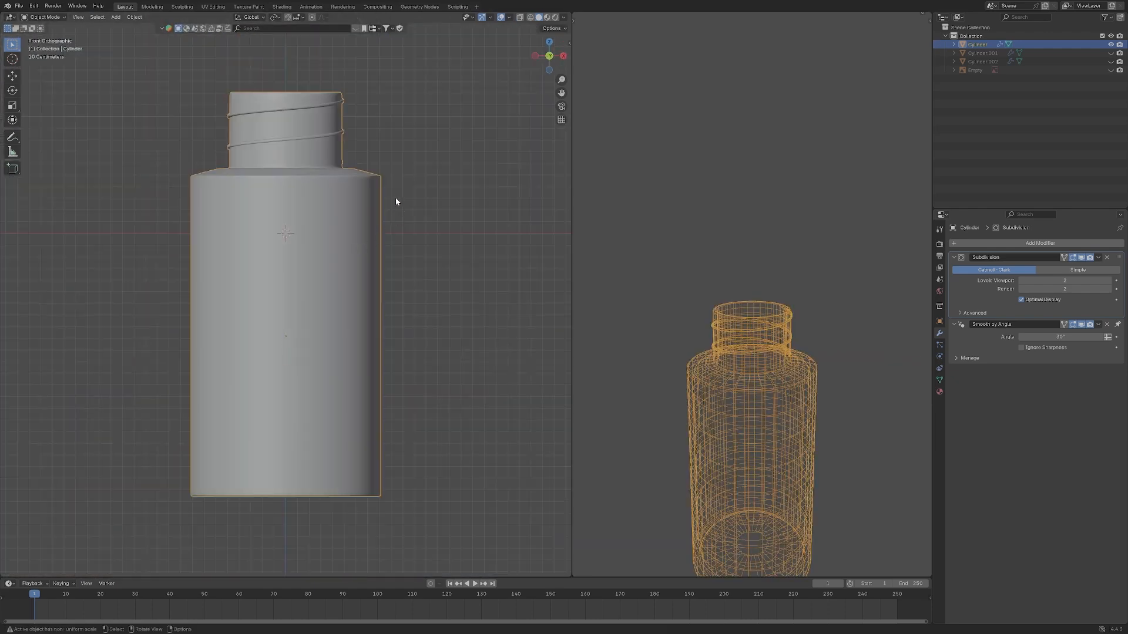
click(407, 188)
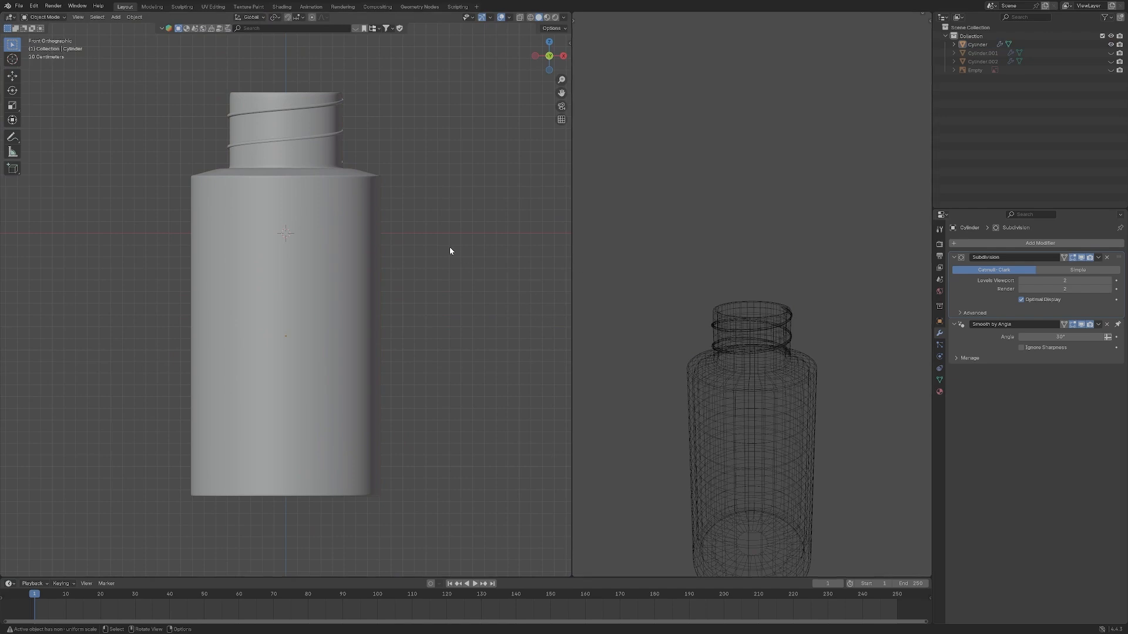
Unhide the cap and dropper objects, Cylinder.001 and Cylinder.002.
click(321, 165)
click(476, 274)
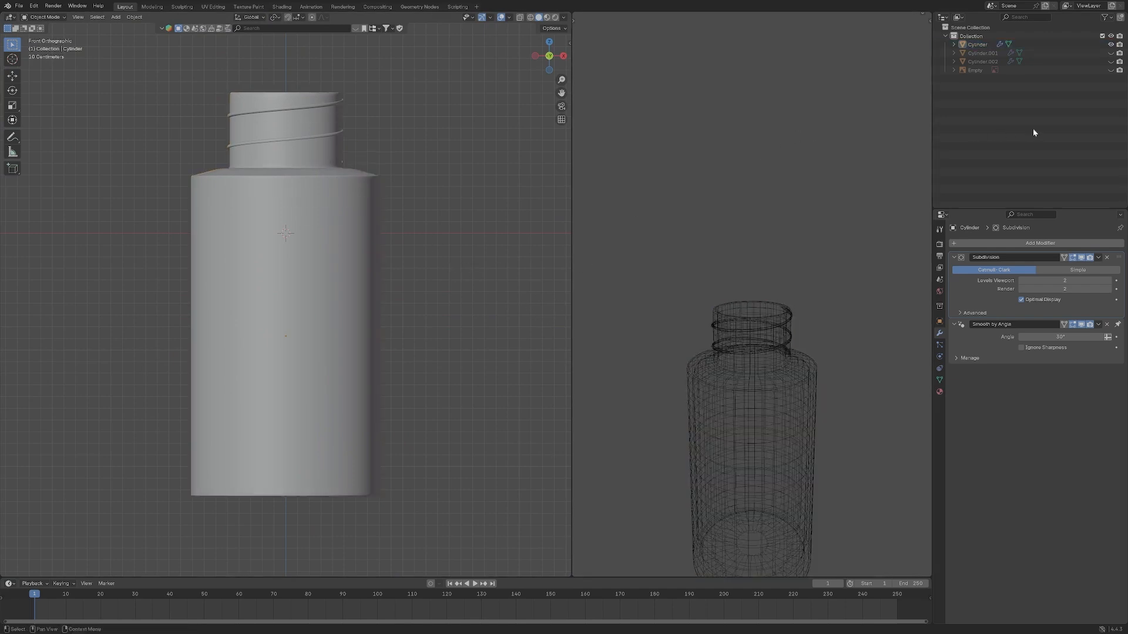
click(1111, 61)
click(1111, 53)
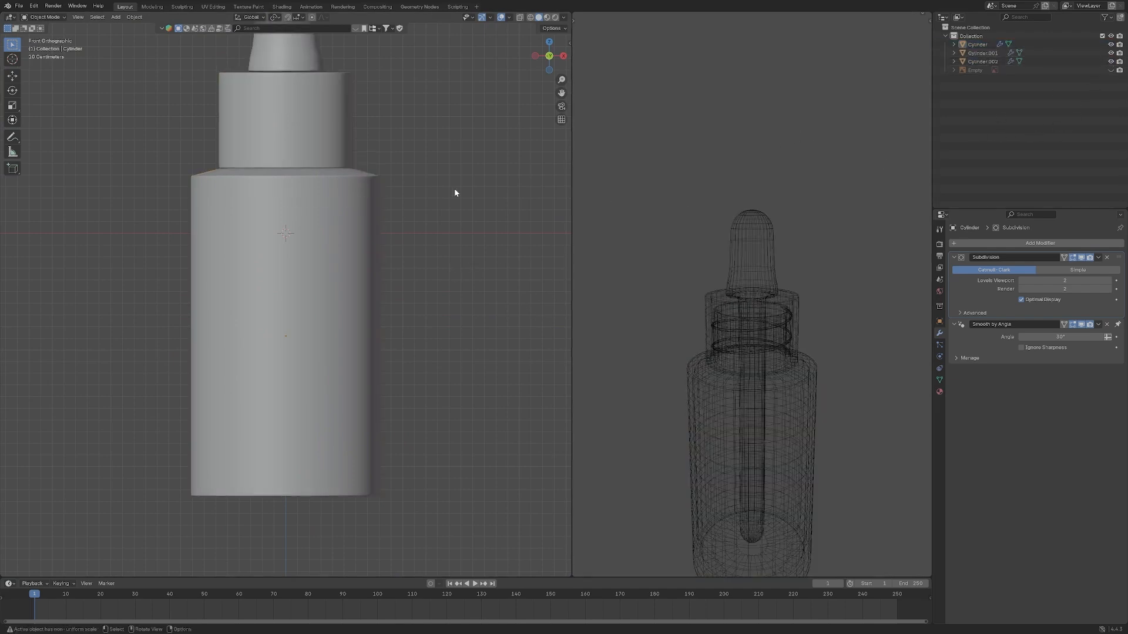
Examine the assembled dropper bottle in perspective and from the front, then focus on the cap.
click(328, 249)
scroll(453, 302, down, 6)
middle_drag(376, 288, 413, 335)
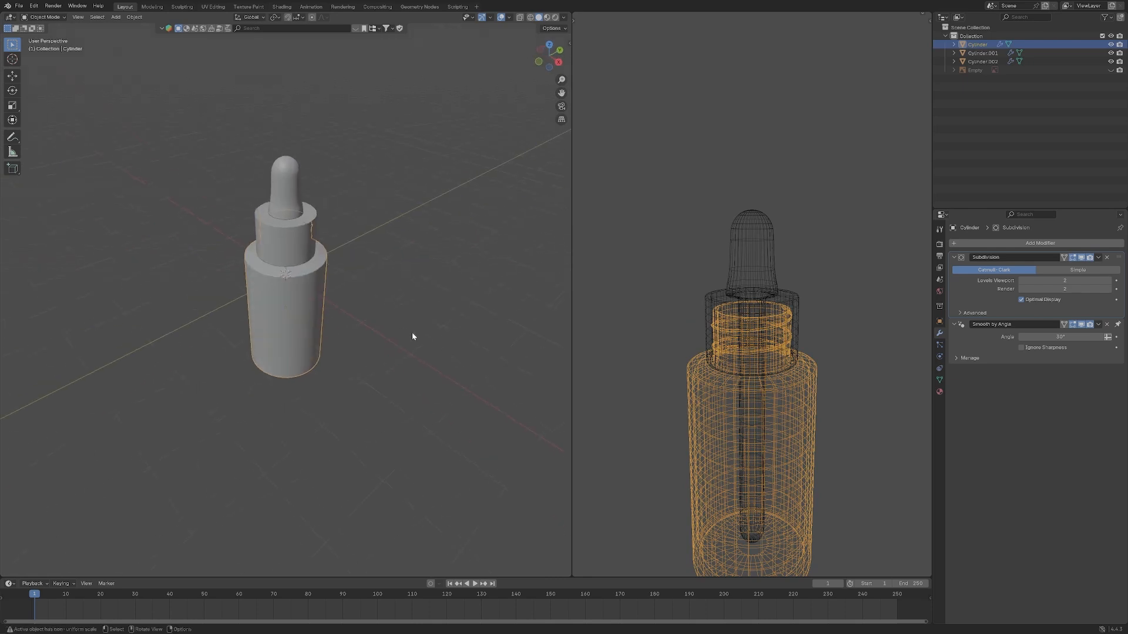
key(grave)
click(341, 244)
key(grave)
click(369, 275)
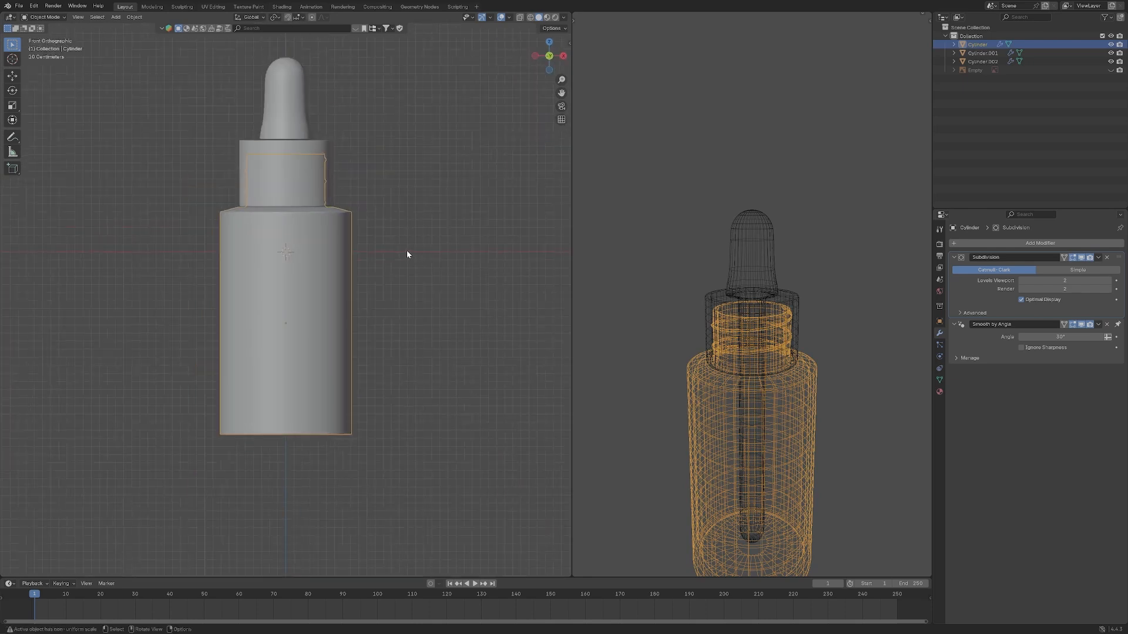
click(292, 181)
key(KP_Decimal)
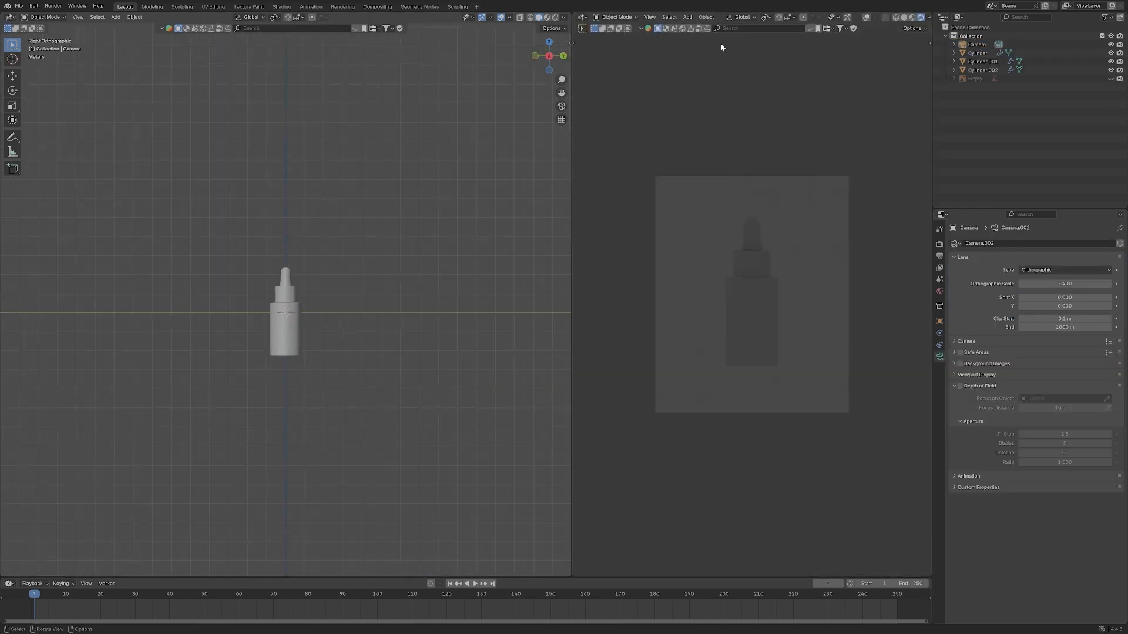
Hide the header of the rendered camera viewport and limit rendering to the camera frame with Render Region.
right_click(716, 21)
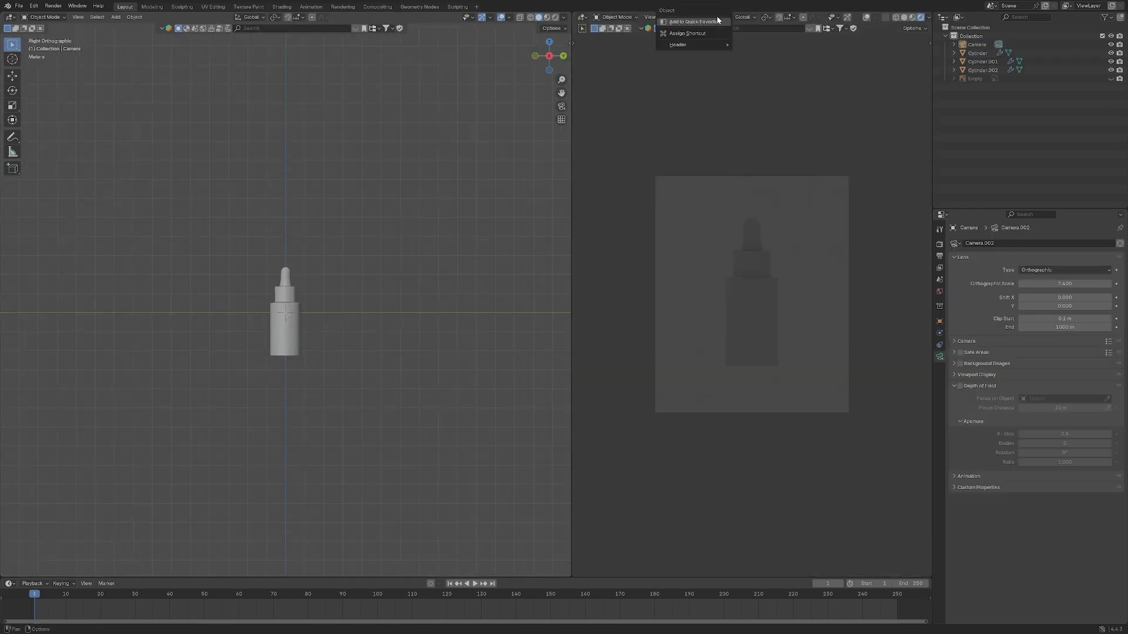
right_click(713, 23)
click(713, 24)
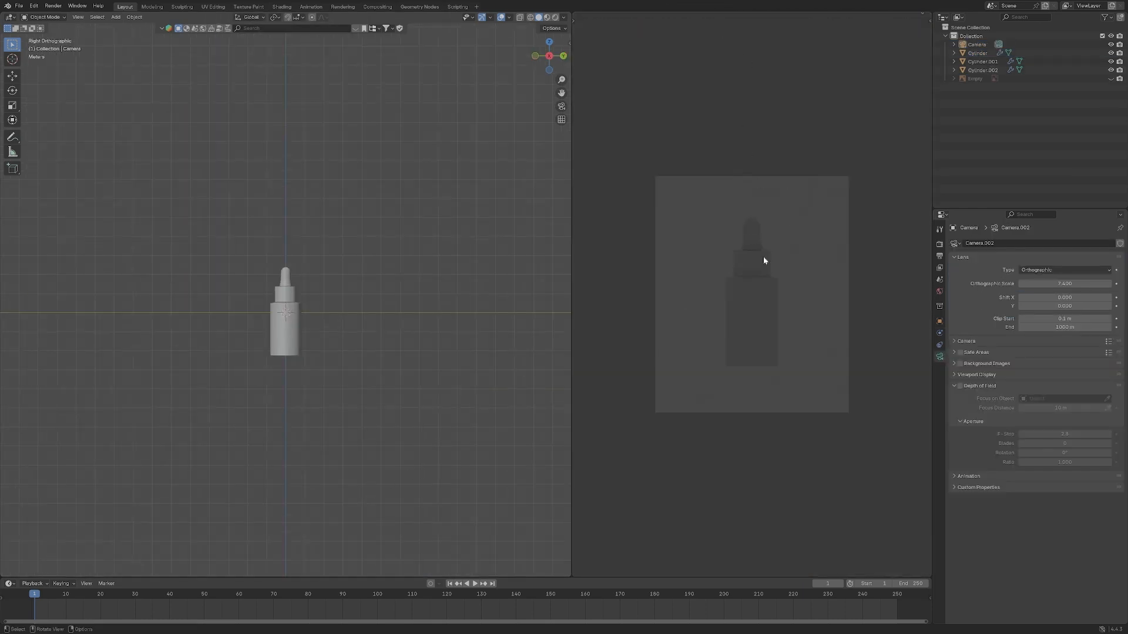
scroll(723, 298, up, 2)
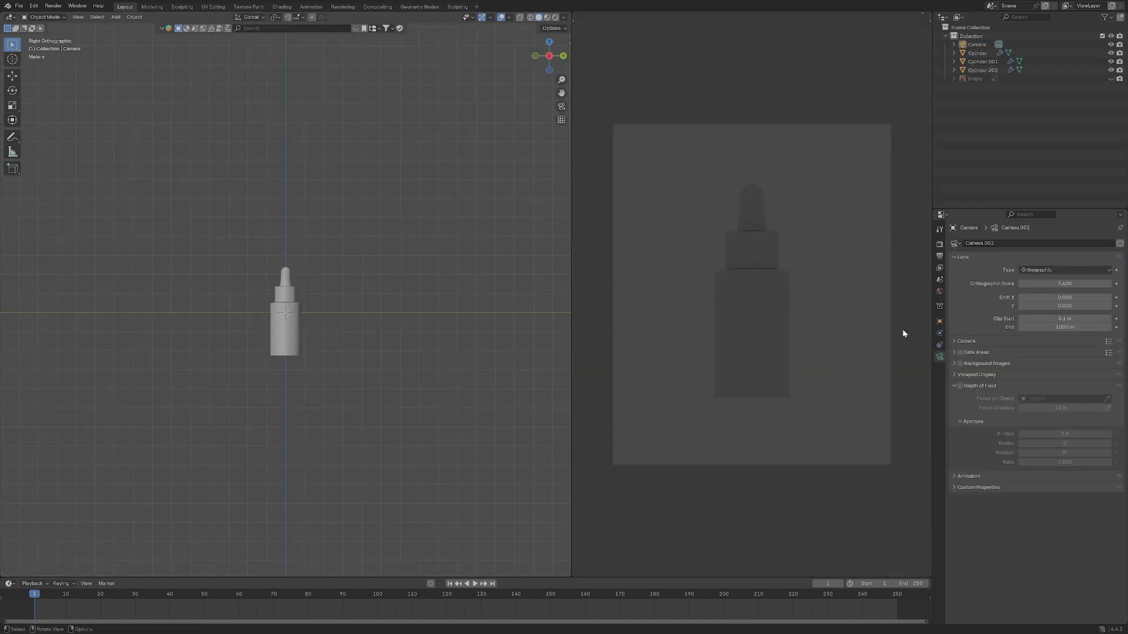
click(940, 256)
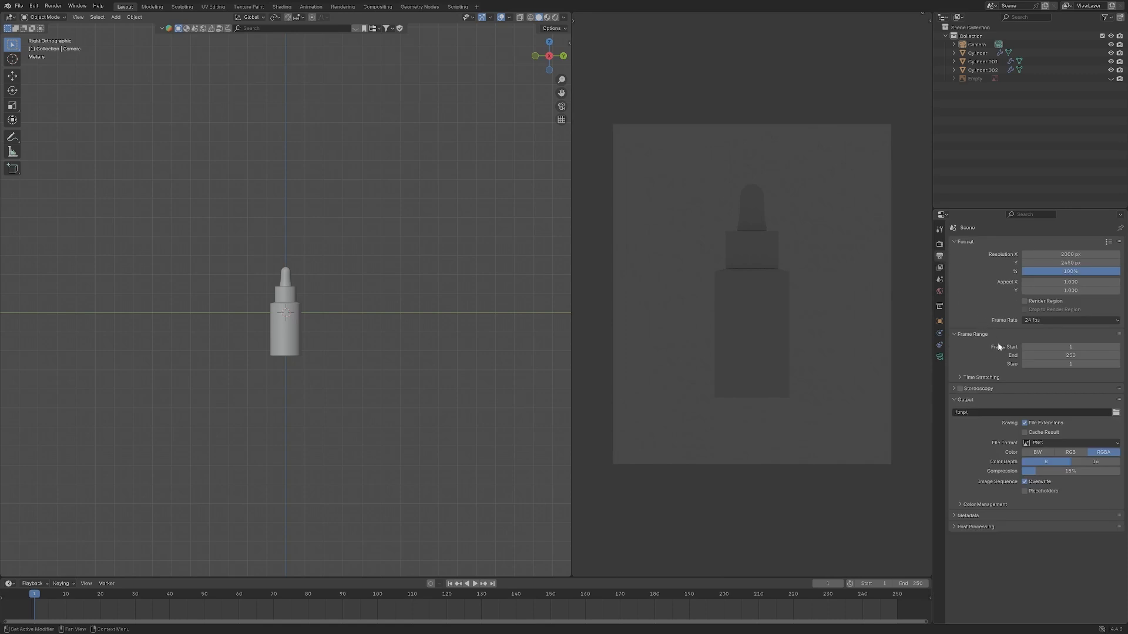
click(1025, 302)
Set the Cycles maximum samples to 10 for the viewport and 500 for the final render.
click(940, 245)
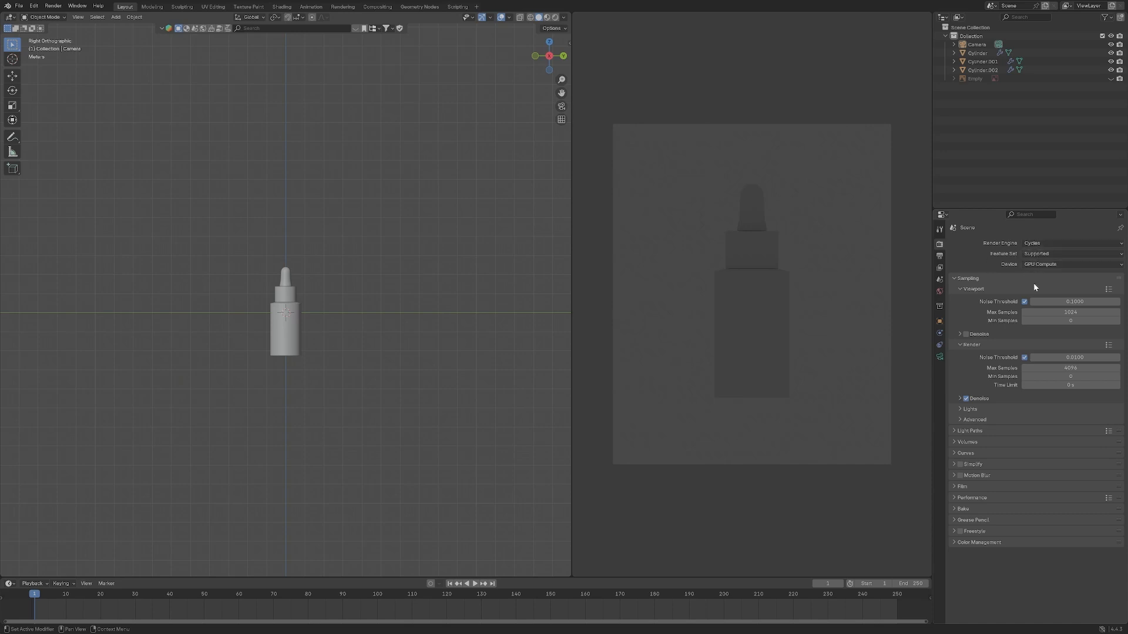
click(1046, 312)
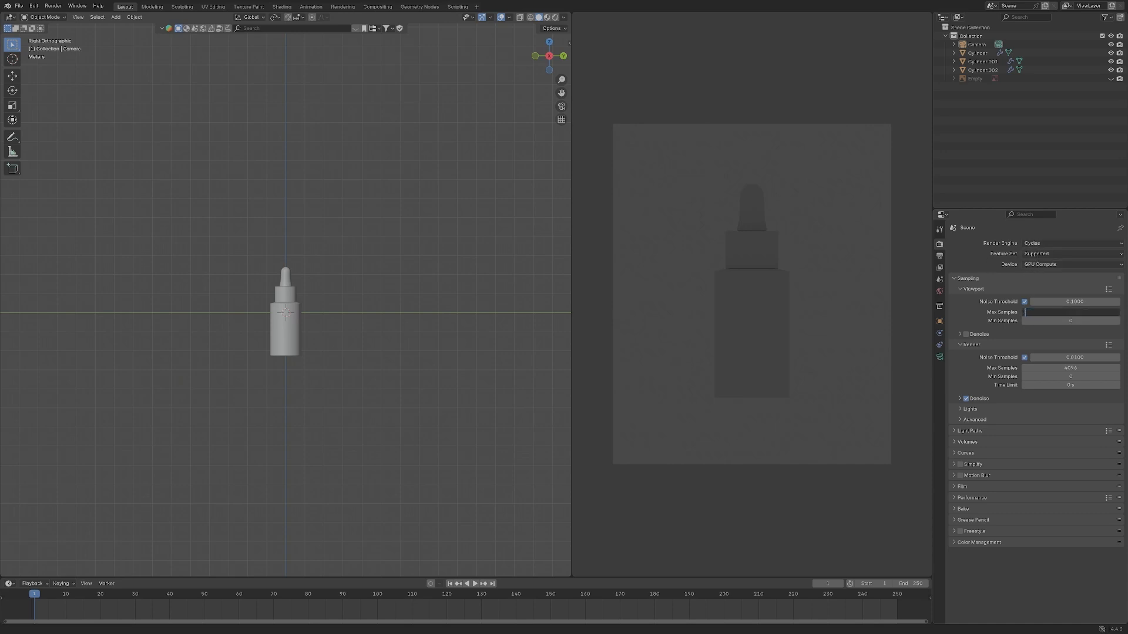
key(Return)
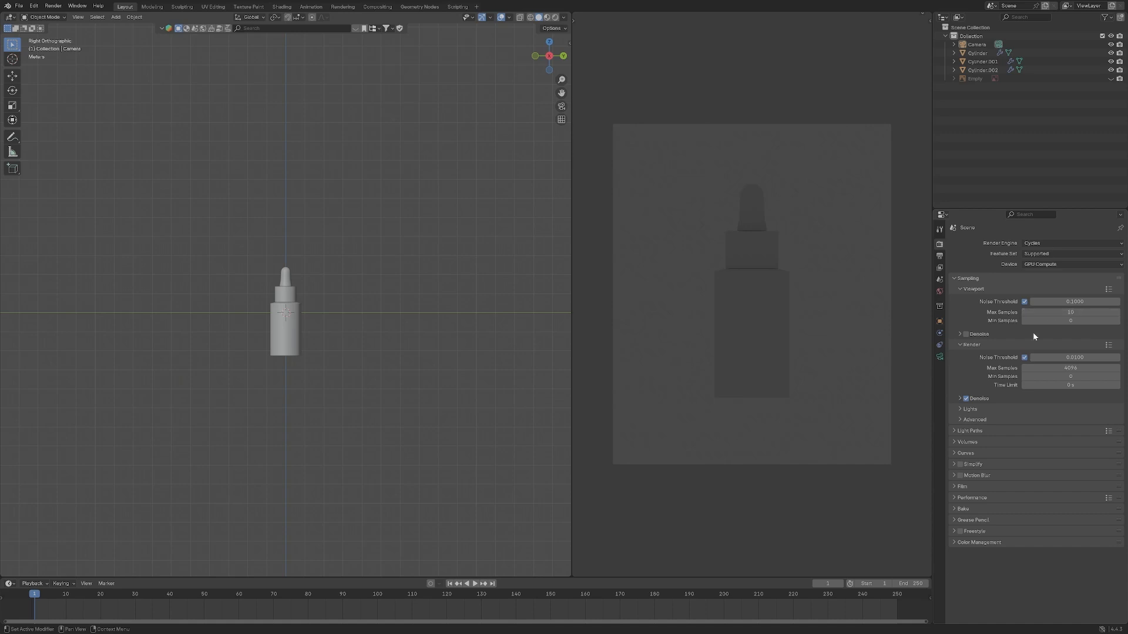
click(1046, 368)
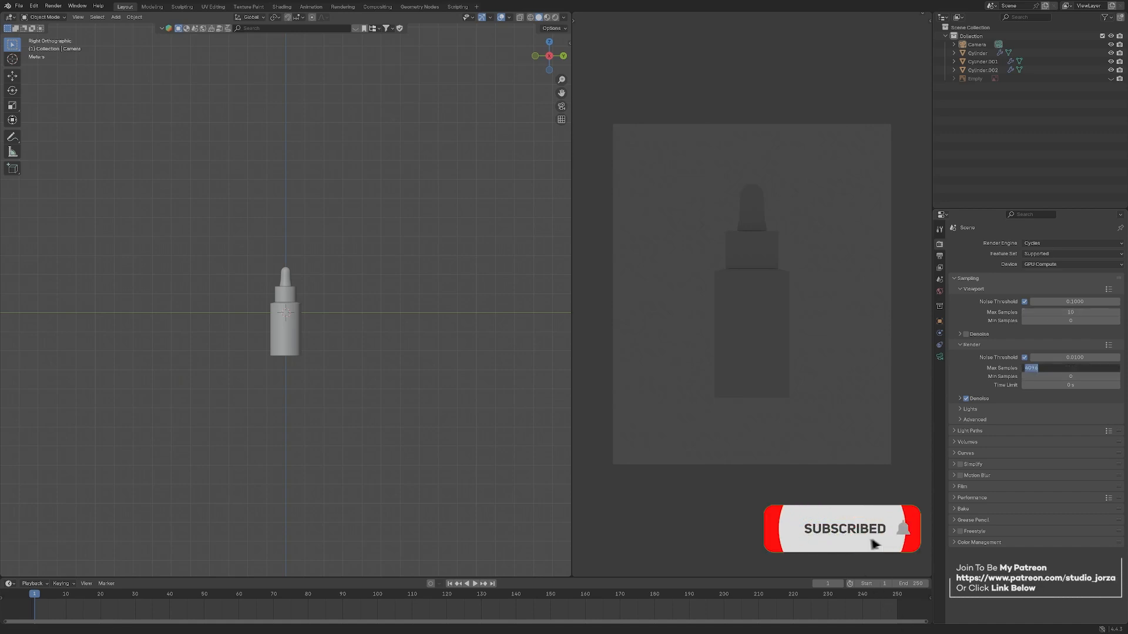
text(500)
key(Return)
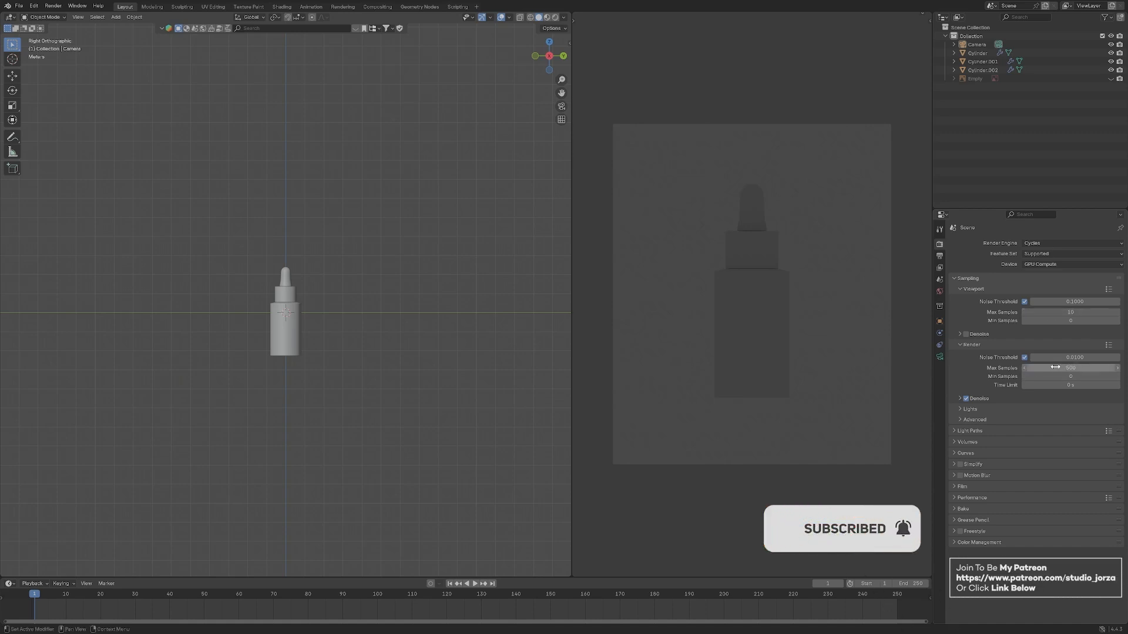
Set the color management look to Punchy.
click(974, 542)
scroll(1043, 542, down, 1)
click(1041, 551)
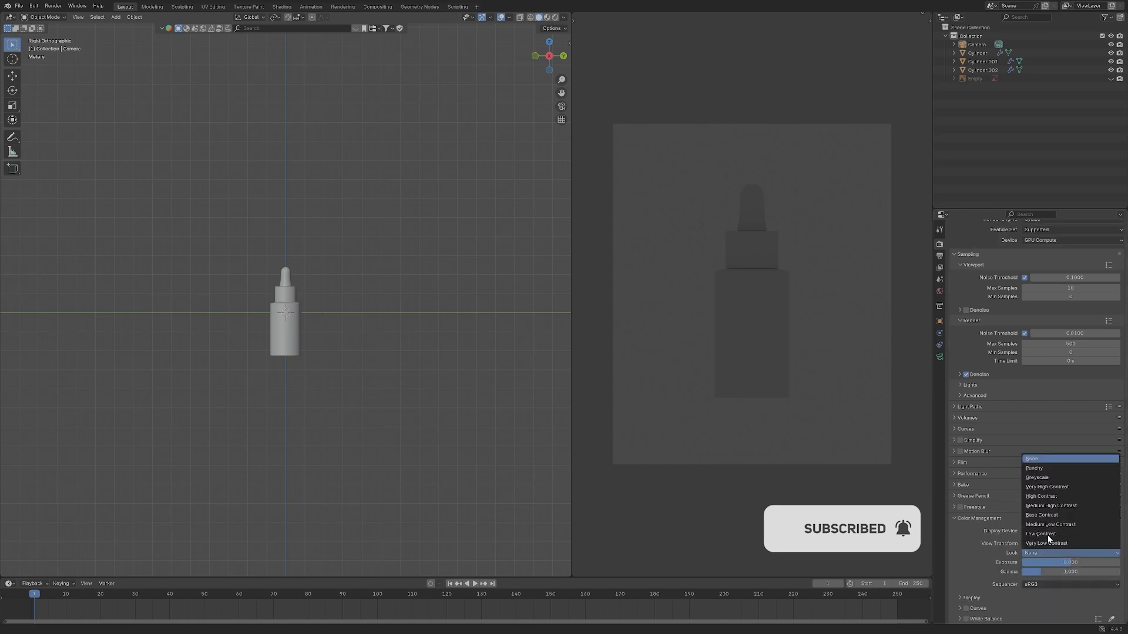
click(1055, 468)
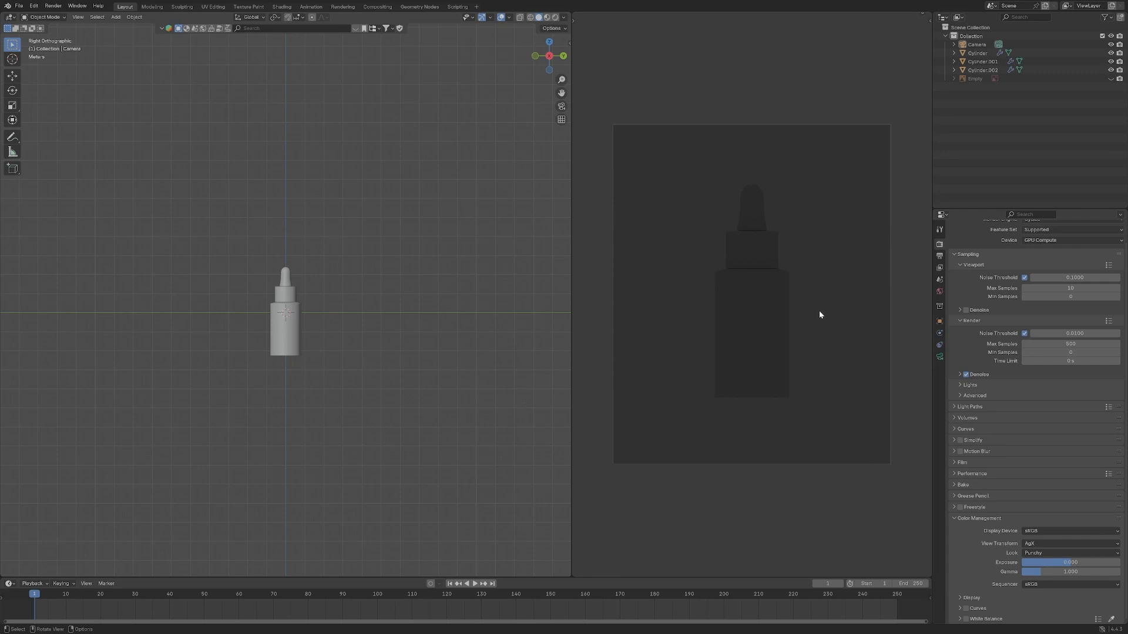
Assign an Environment Texture to the world background color.
scroll(819, 360, down, 1)
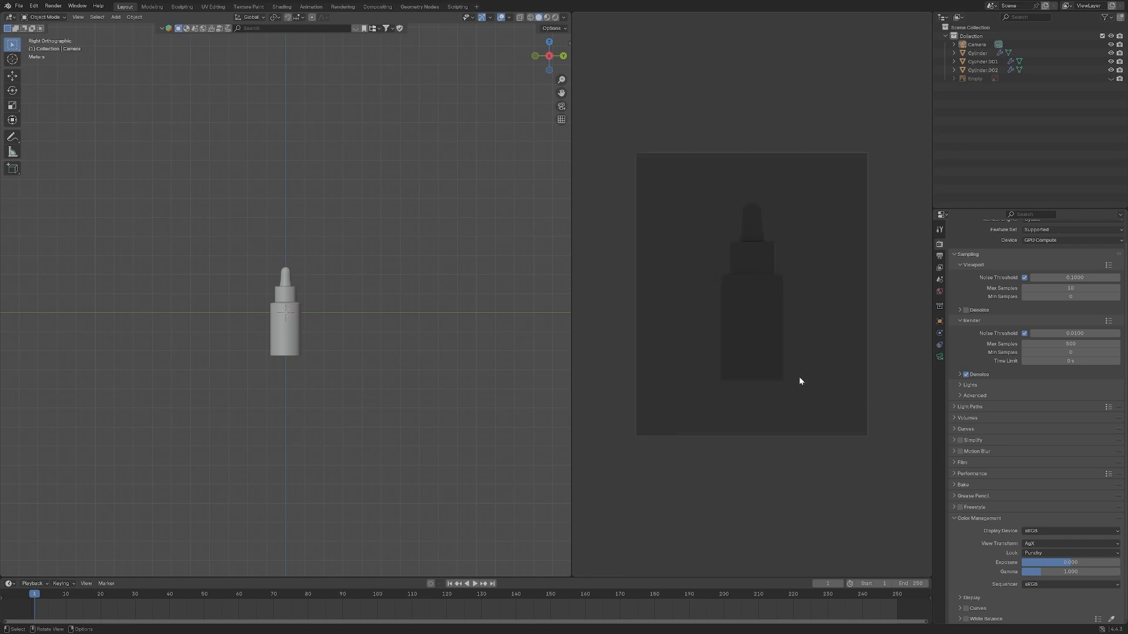
middle_drag(441, 320, 398, 313)
key(KP_1)
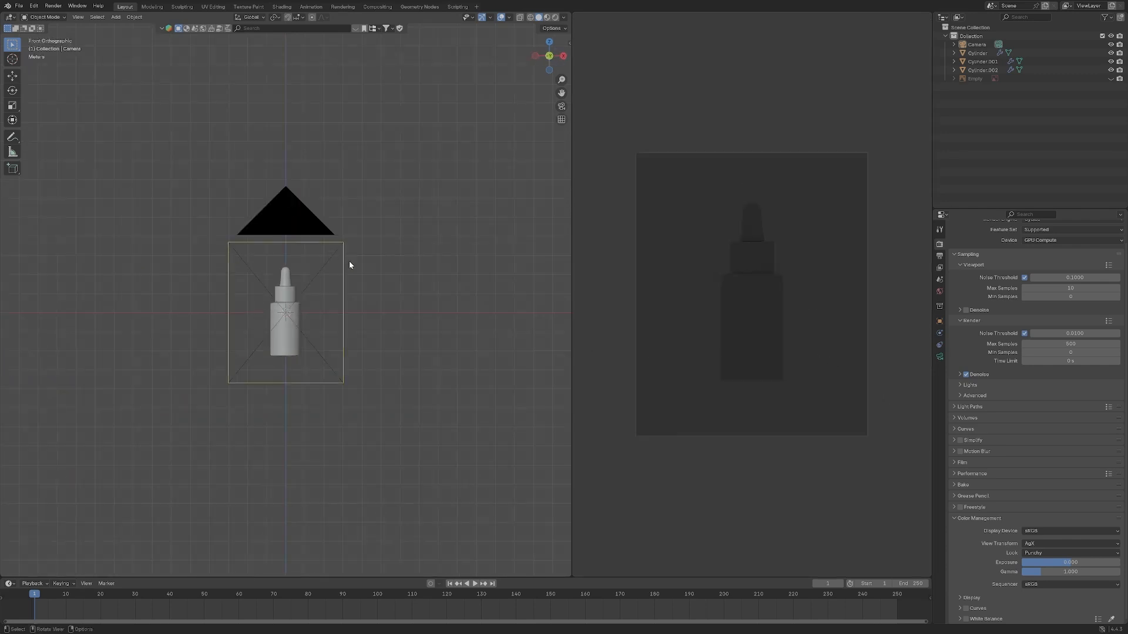
click(939, 292)
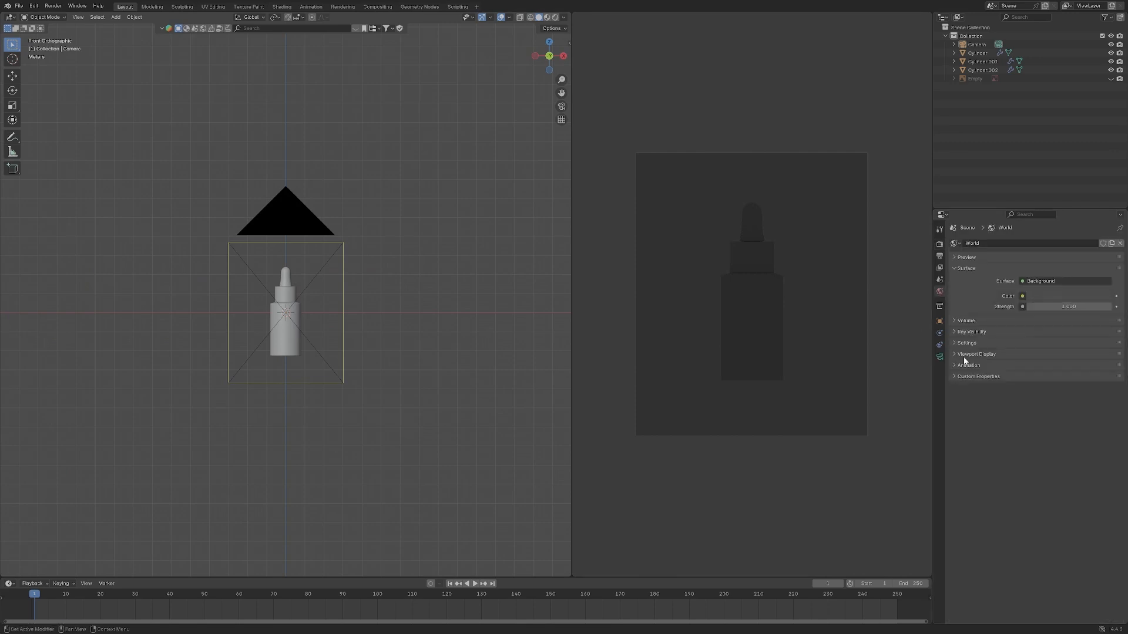
click(1023, 296)
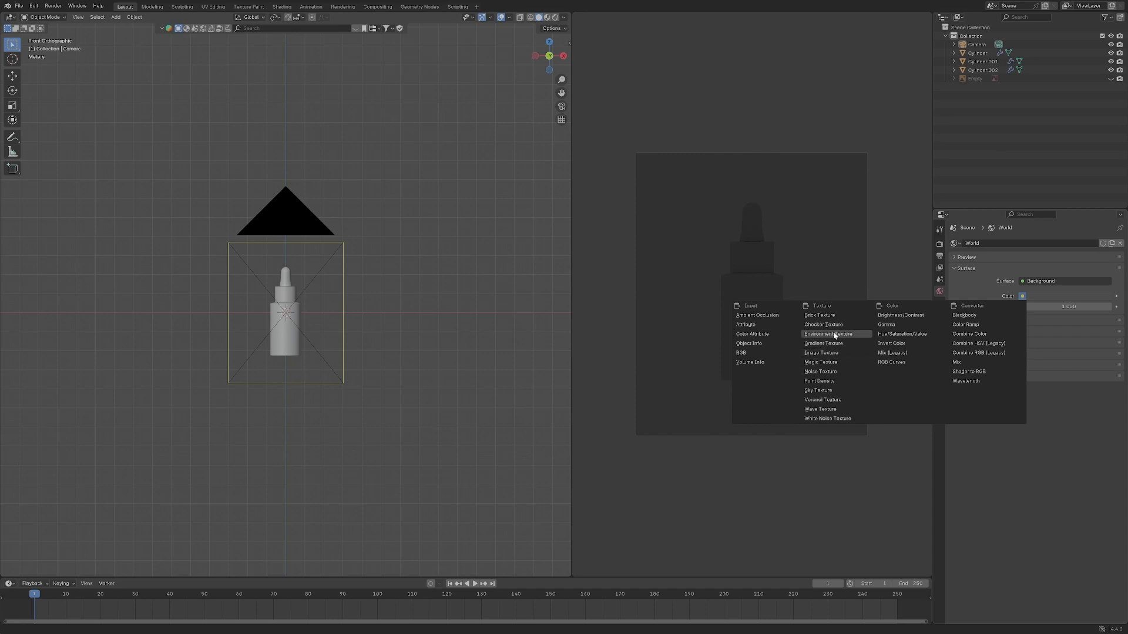
click(834, 335)
Make the render background transparent in the Film settings.
click(939, 244)
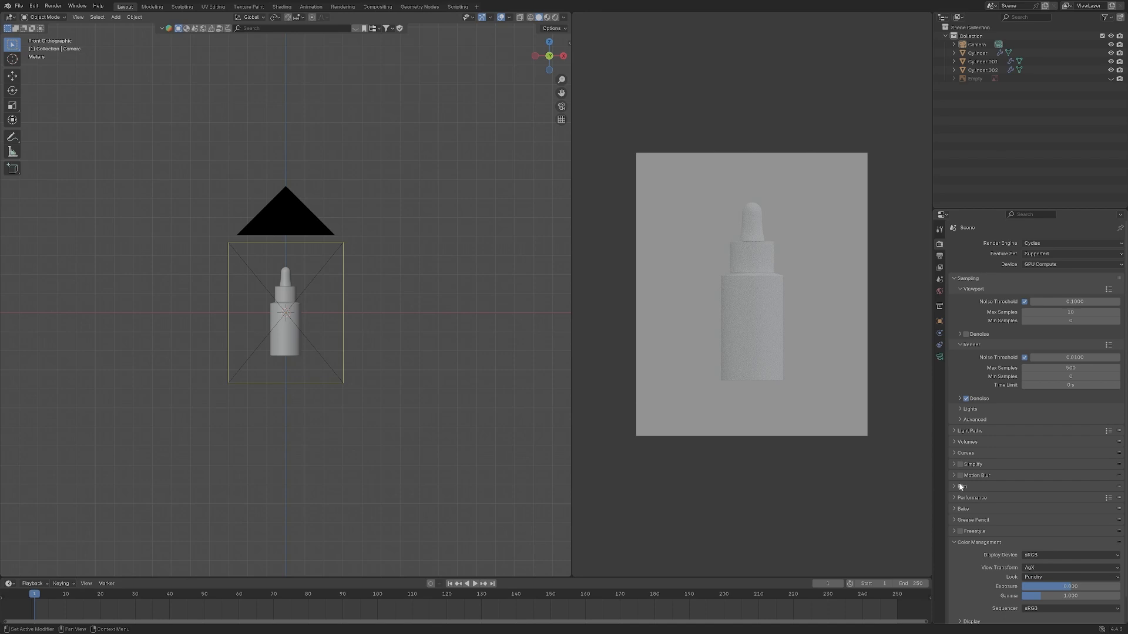
scroll(791, 362, up, 2)
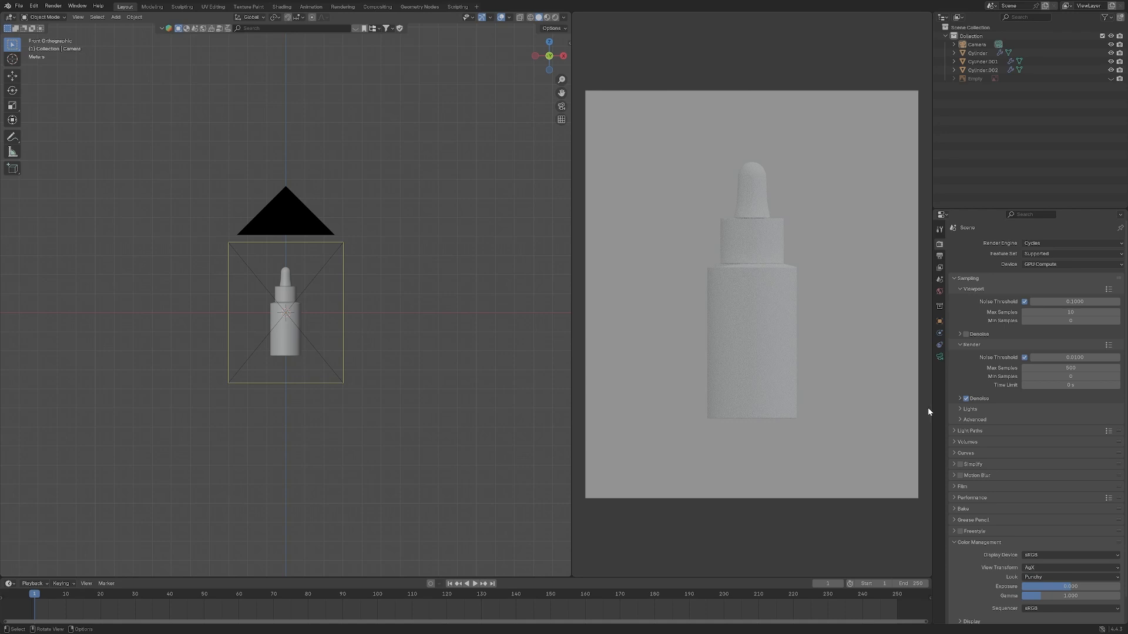
click(968, 487)
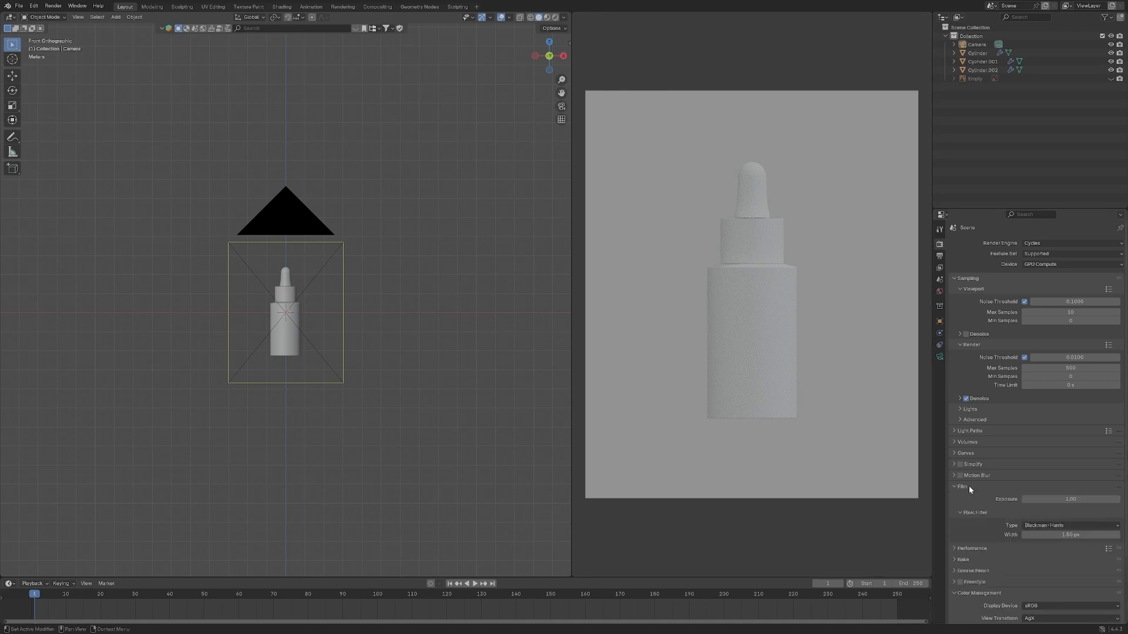
click(967, 549)
click(966, 487)
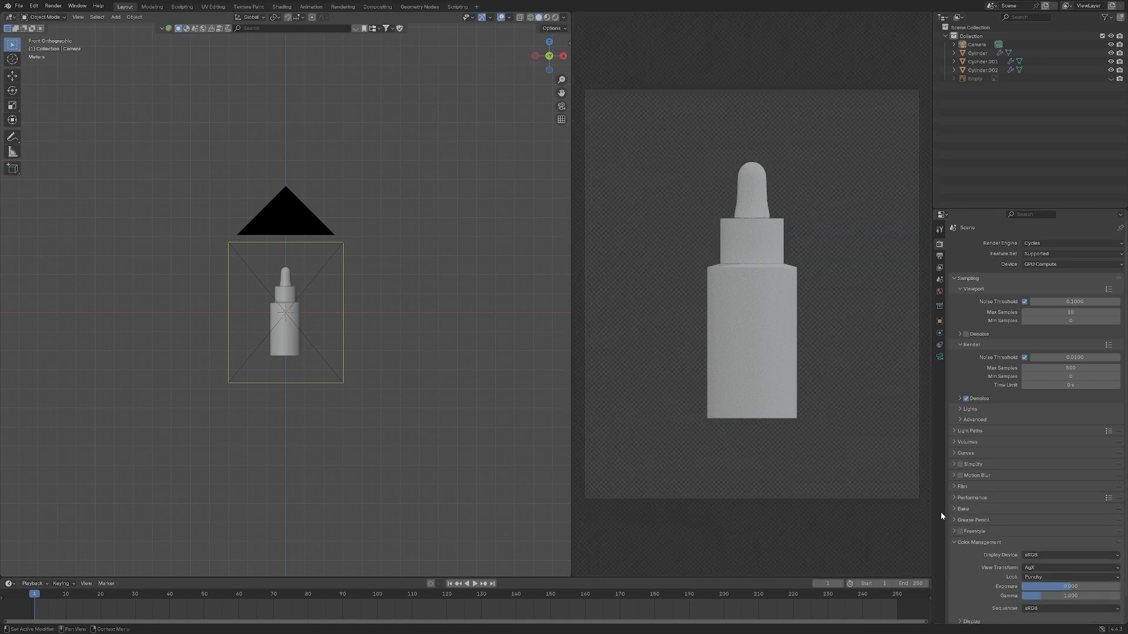
Split the modelling viewport horizontally and turn its lower half into a Shader Editor without the sidebar.
right_click(570, 303)
click(561, 312)
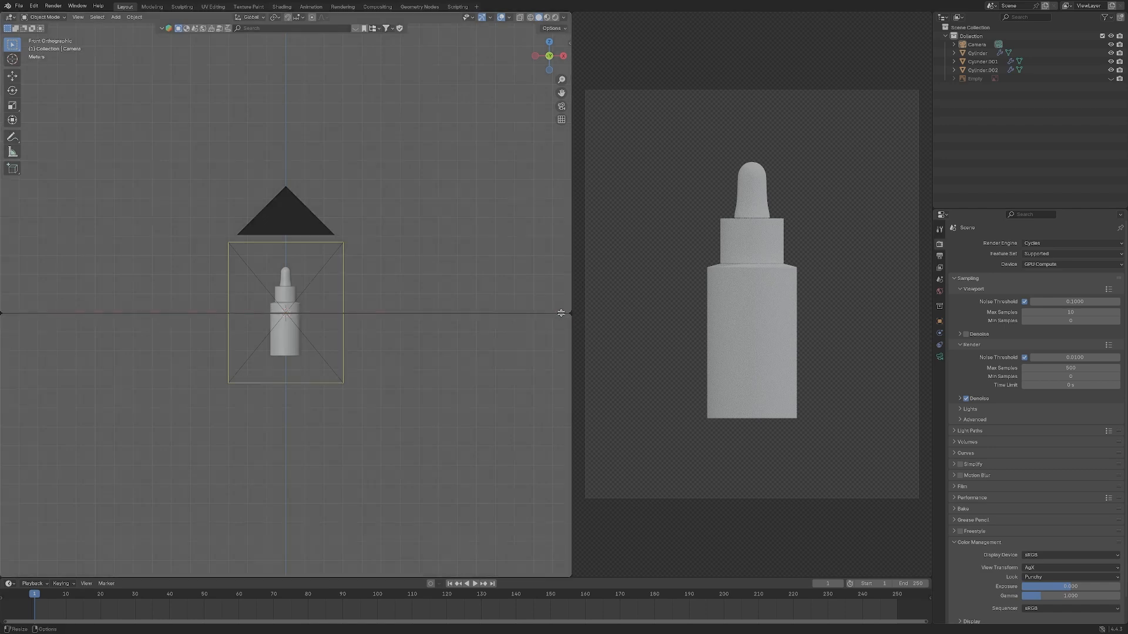
click(558, 314)
click(10, 319)
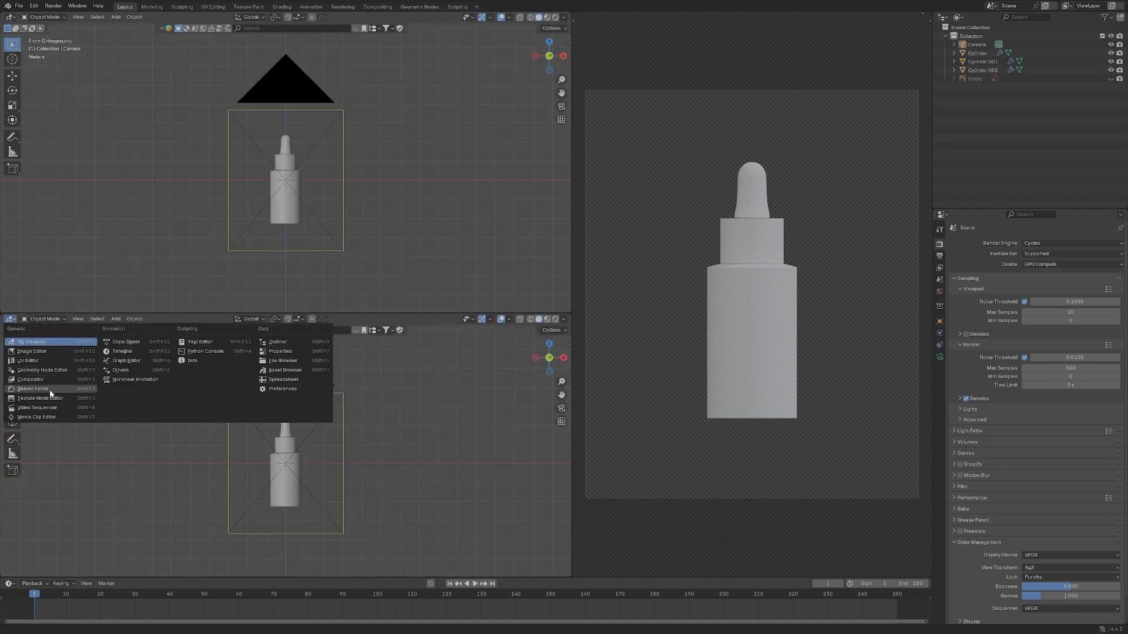
click(50, 390)
key(n)
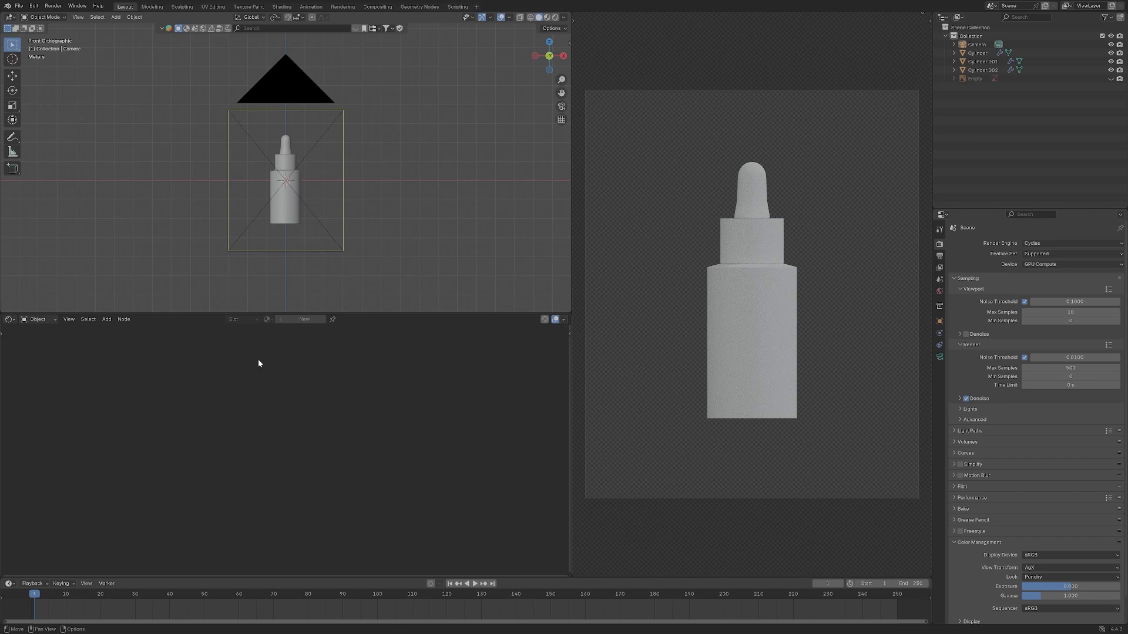
Split a narrow Image Editor off the Shader Editor and open the green AdobeColor palette image in it.
right_click(143, 313)
click(141, 314)
click(110, 320)
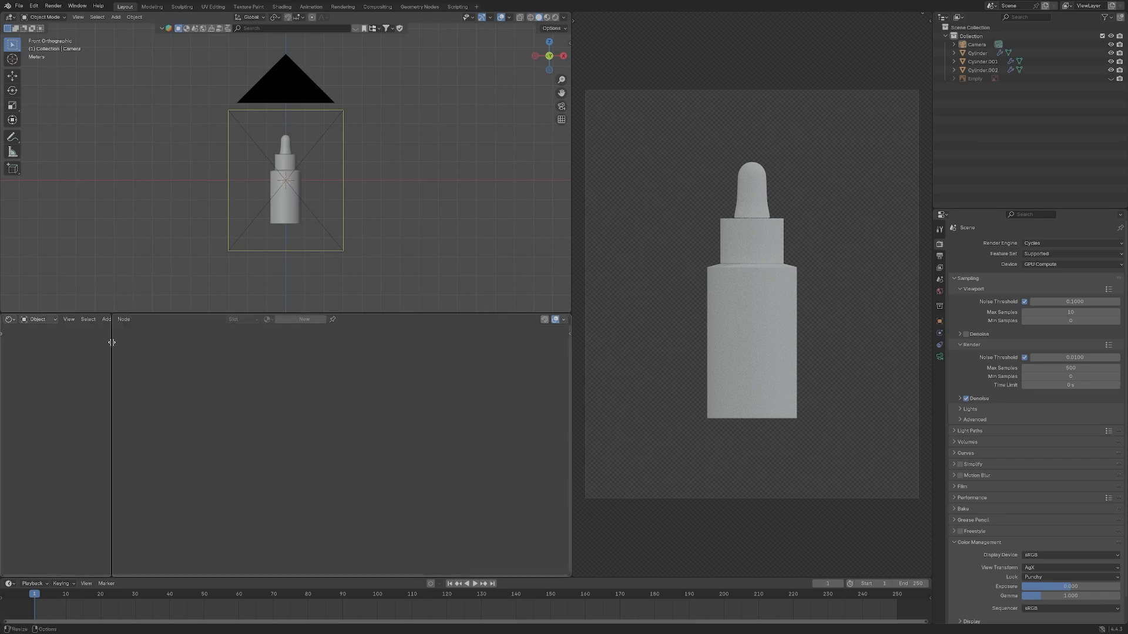
click(10, 319)
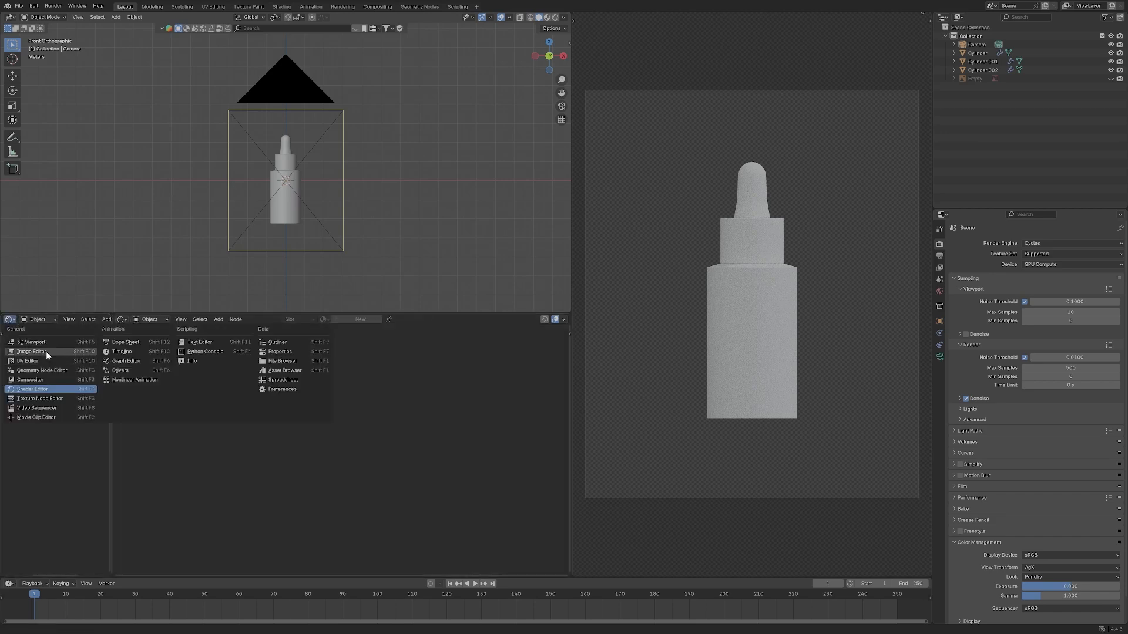
click(46, 352)
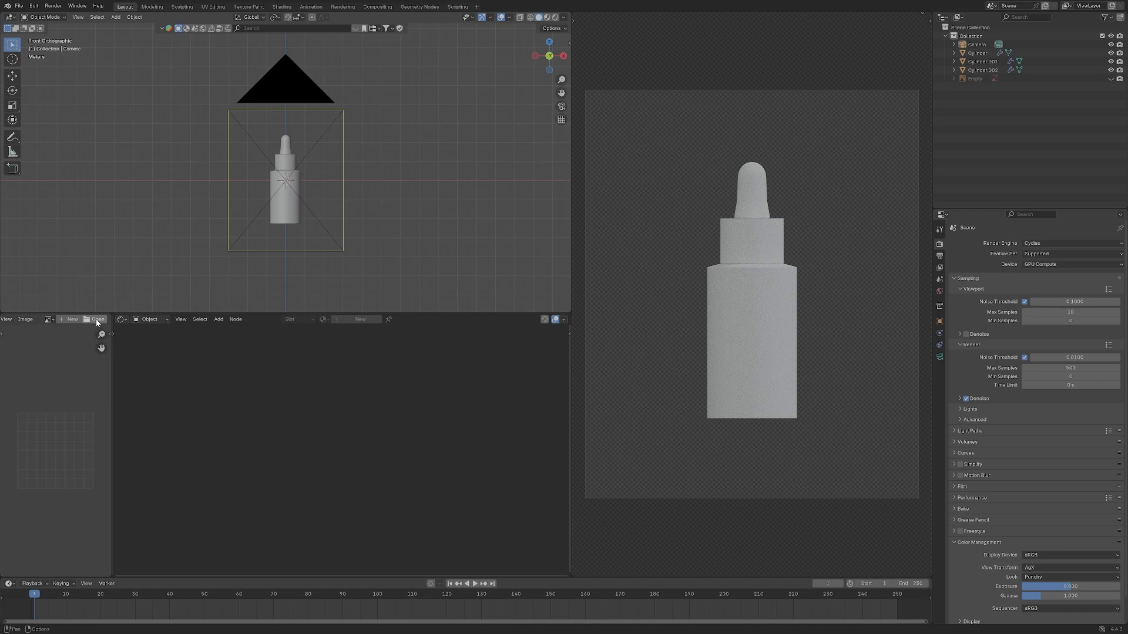
click(98, 321)
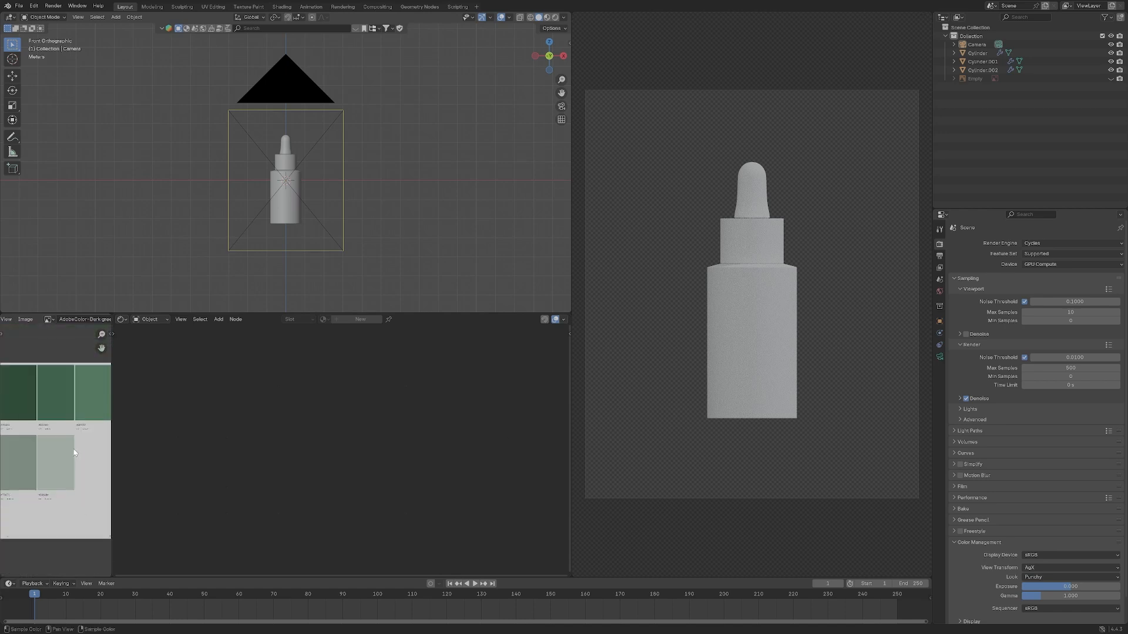
scroll(72, 449, down, 1)
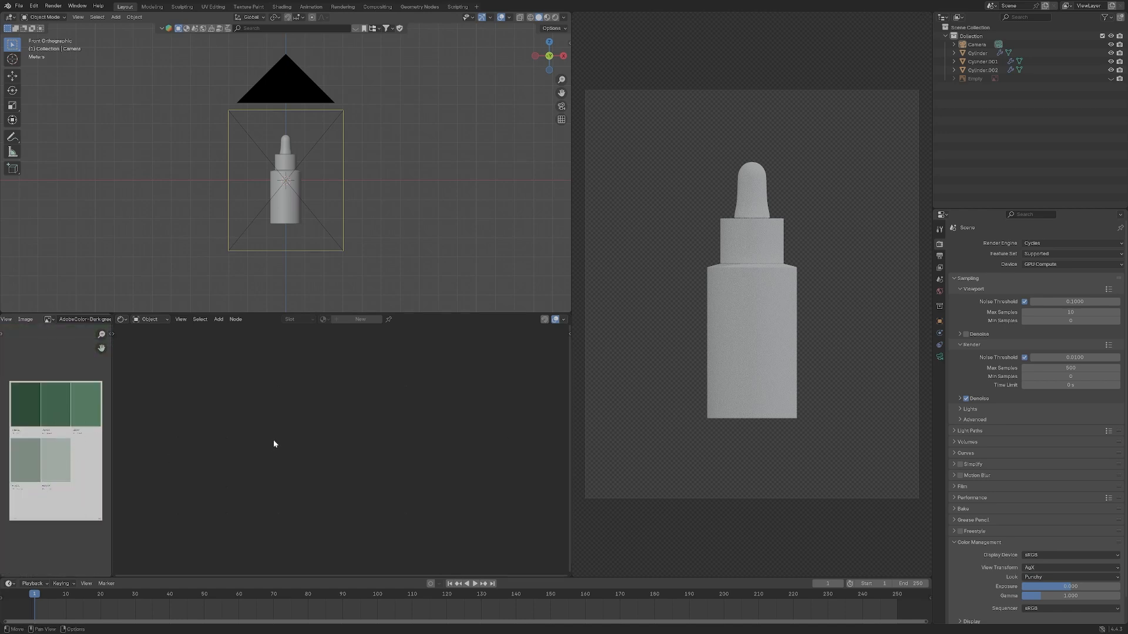
click(978, 53)
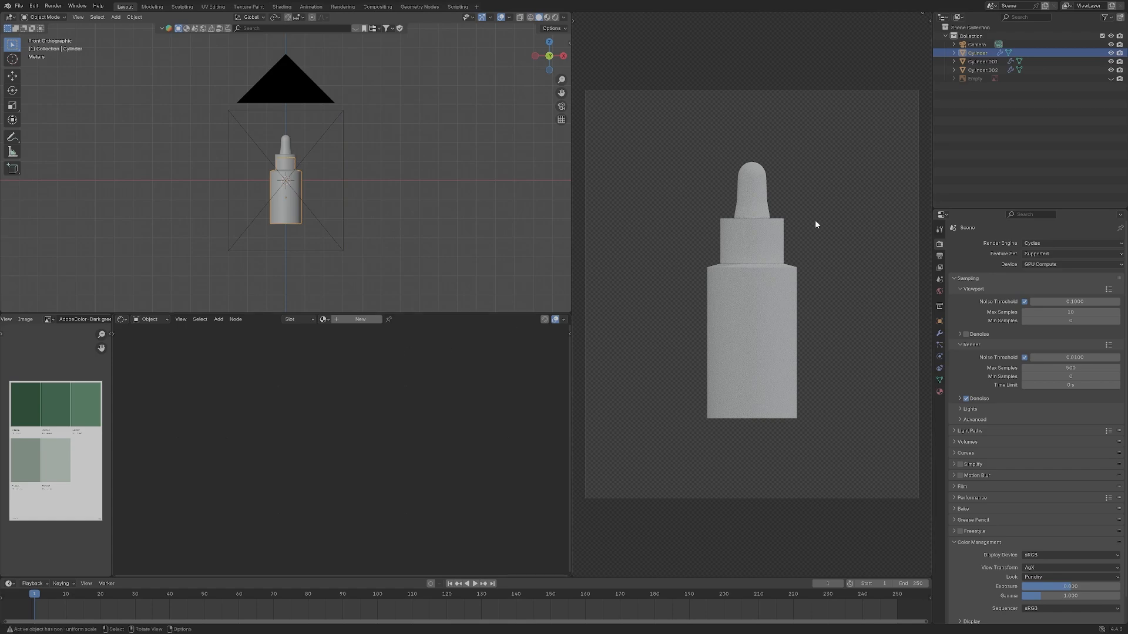
click(1110, 80)
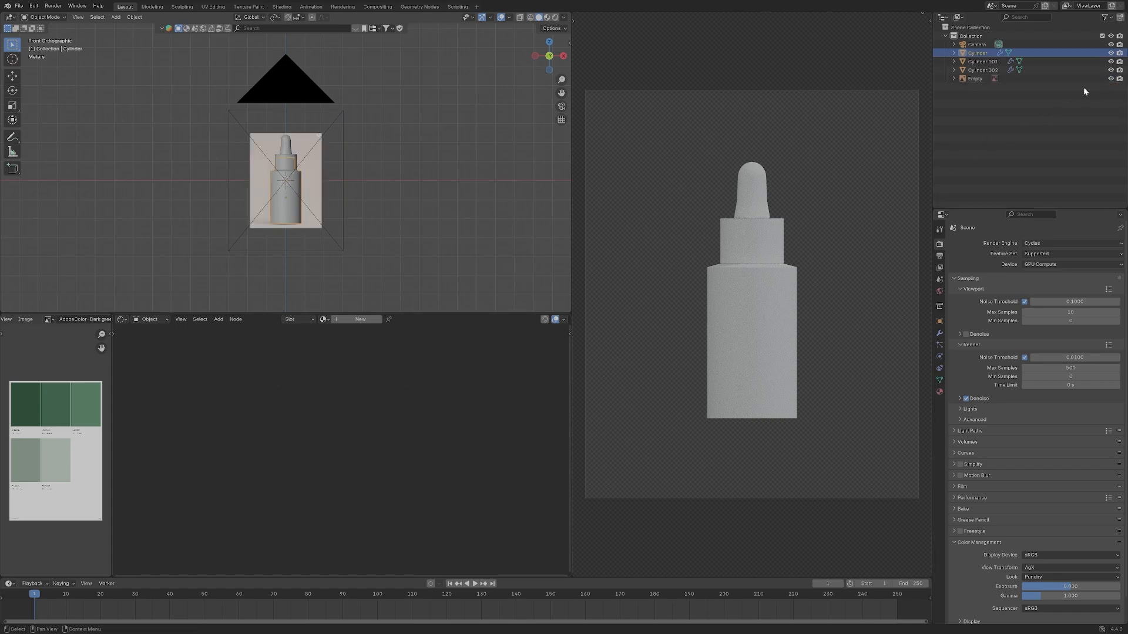
click(304, 180)
key(g)
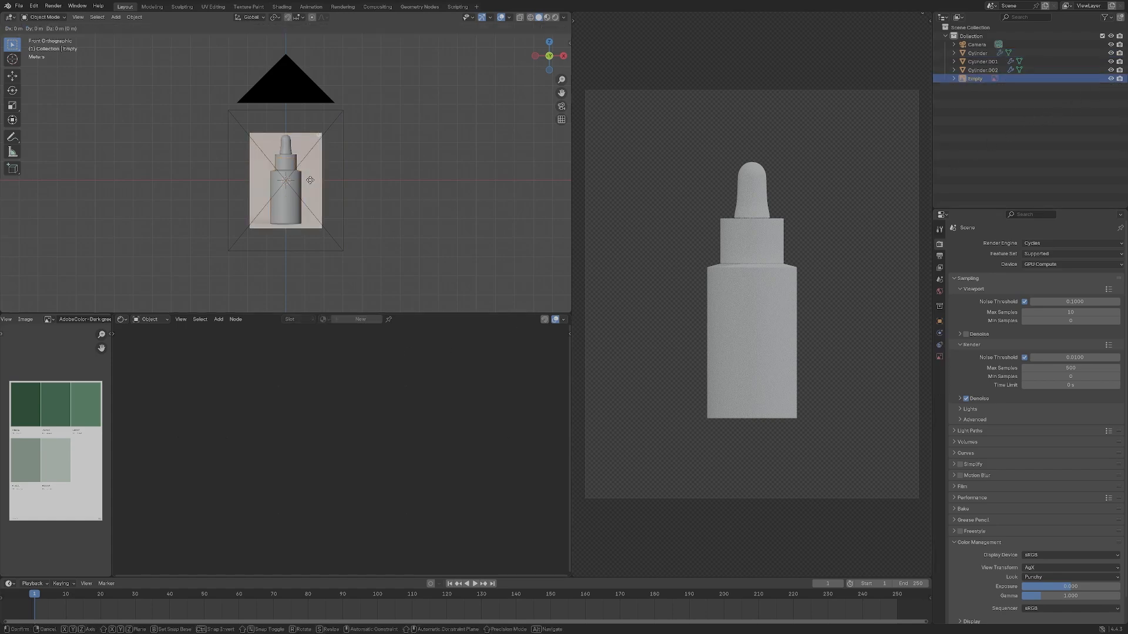
key(x)
click(406, 186)
key(ctrl+z)
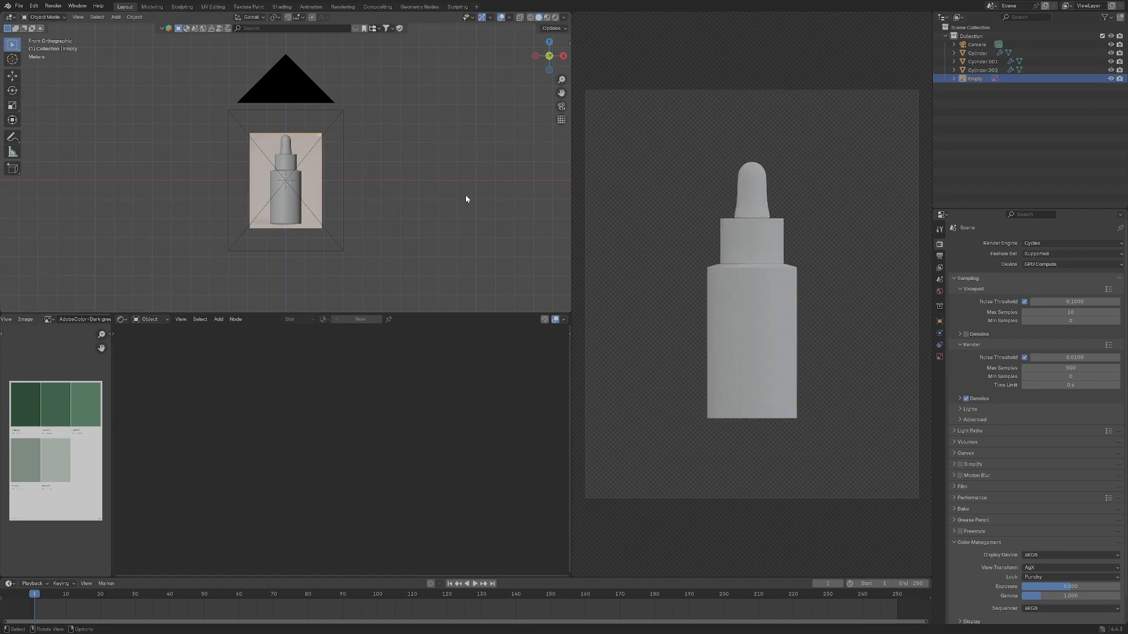
key(ctrl+z)
click(976, 79)
key(h)
Add a cube-shaped empty at the world origin, working in the right orthographic view.
middle_drag(471, 143, 435, 161)
click(299, 191)
key(KP_3)
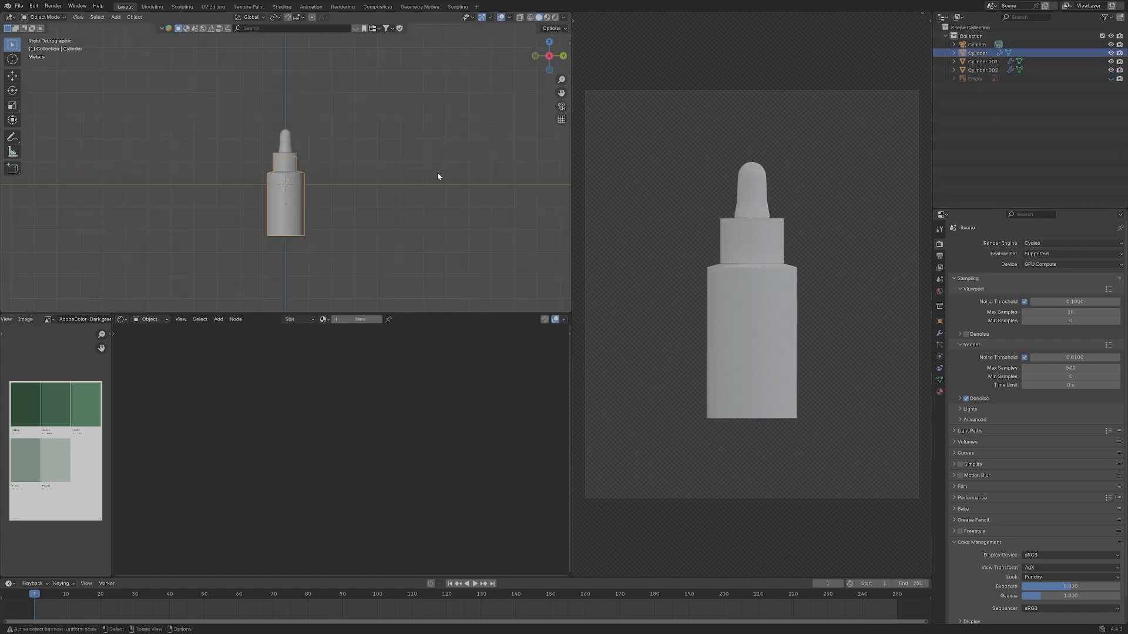
key(shift+a)
mouse_move(424, 123)
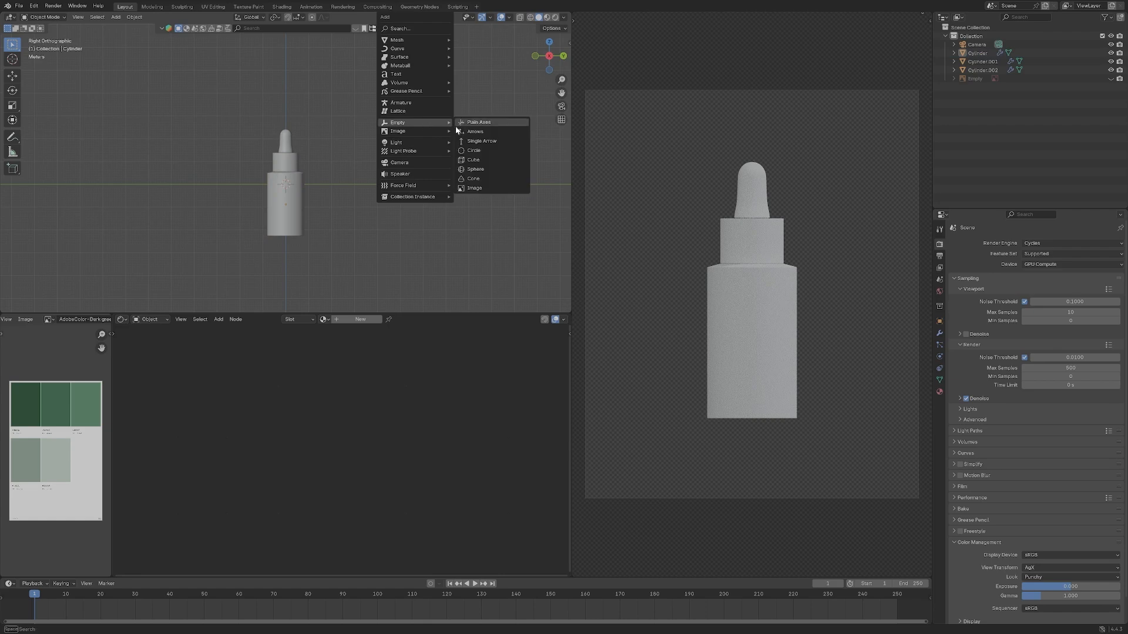
click(472, 162)
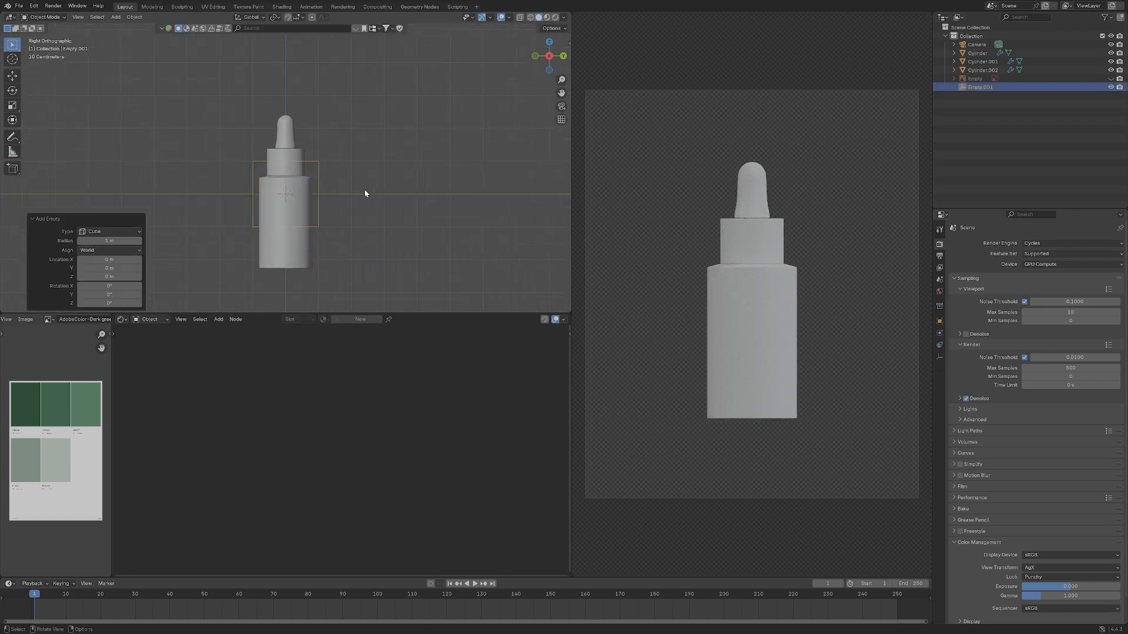
Scale the cube empty along Z to roughly the full height of the dropper bottle.
key(s)
key(z)
click(450, 183)
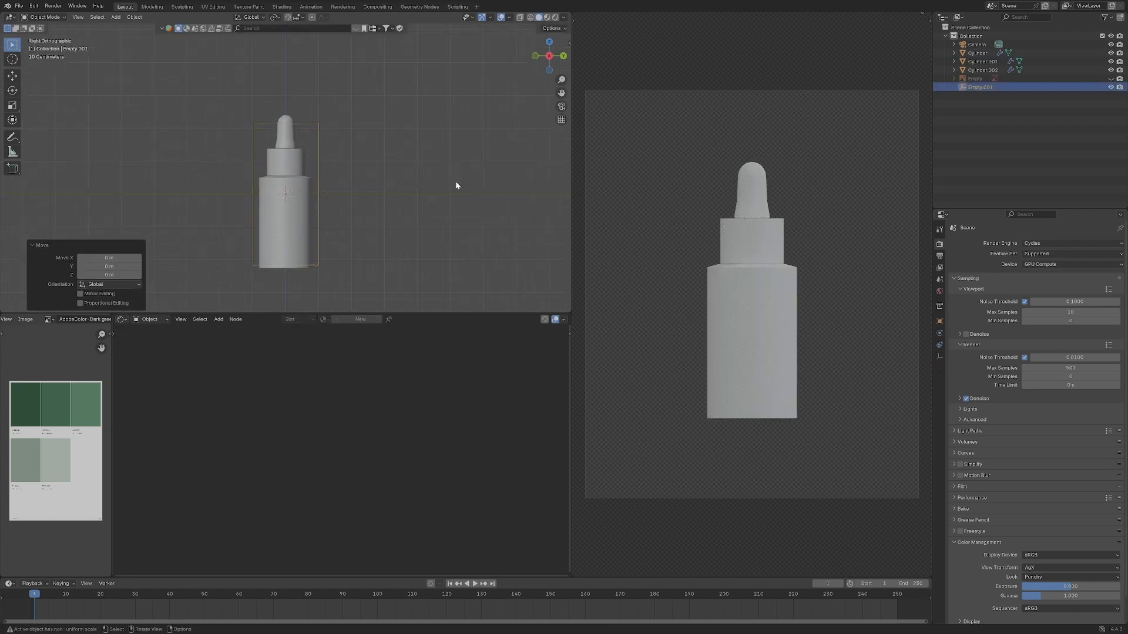
Move the cube empty up about 0.09 m along Z and stretch it slightly along Z to enclose the bottle's full height.
key(g)
key(z)
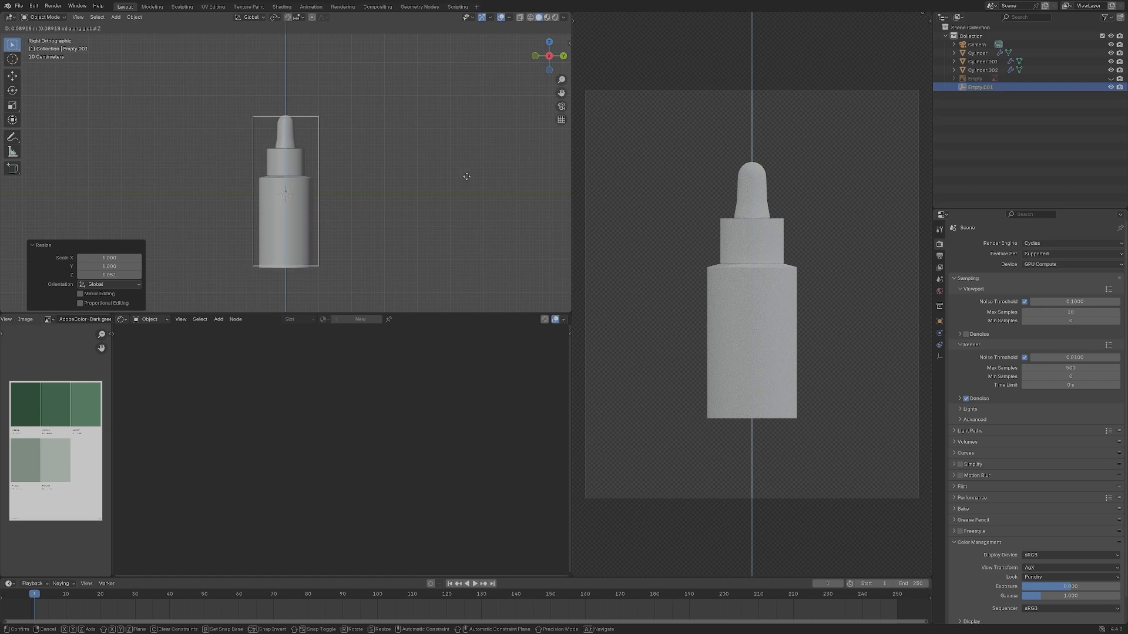
click(467, 176)
key(s)
key(z)
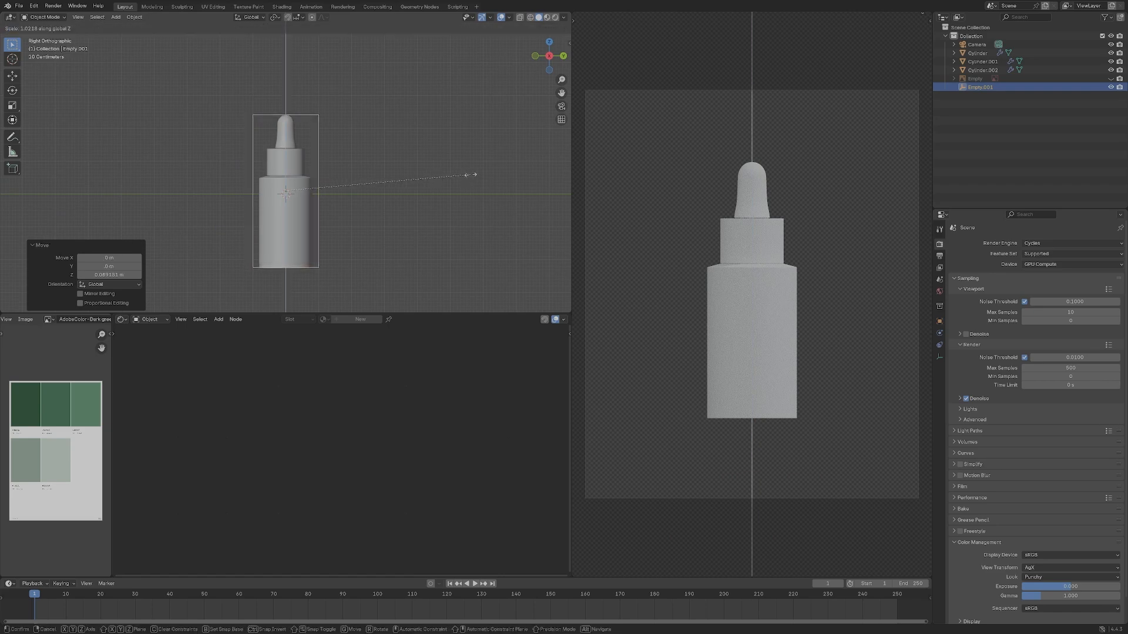
click(470, 174)
Scale the cube empty down evenly in the top orthographic view so it fits closely around the bottle's circular outline.
key(KP_1)
key(KP_7)
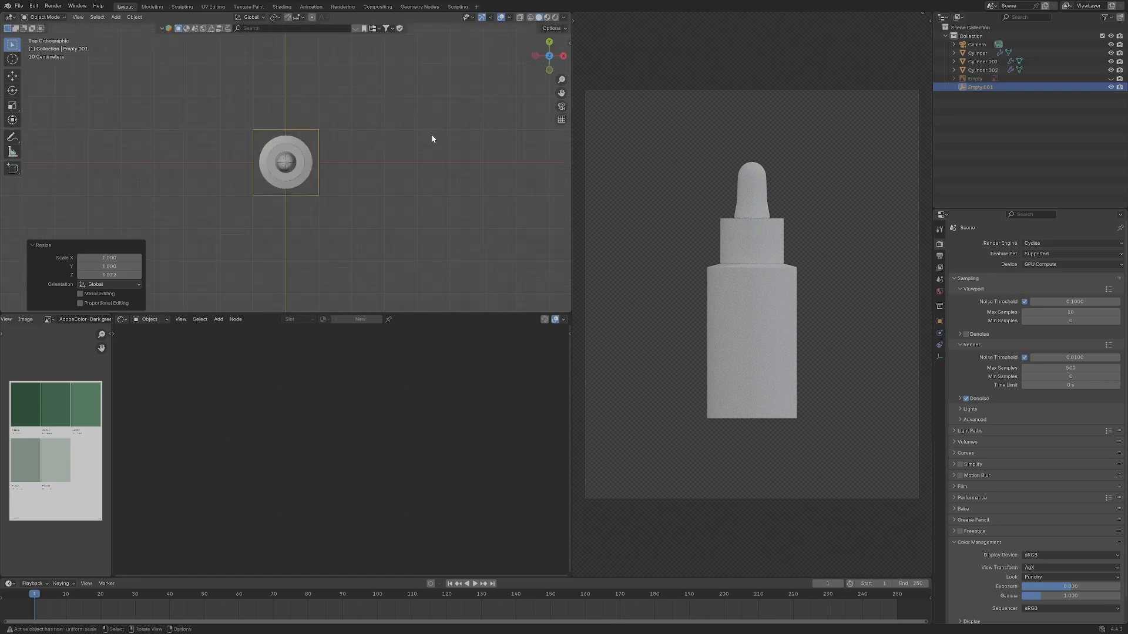
scroll(419, 156, up, 1)
key(s)
key(Escape)
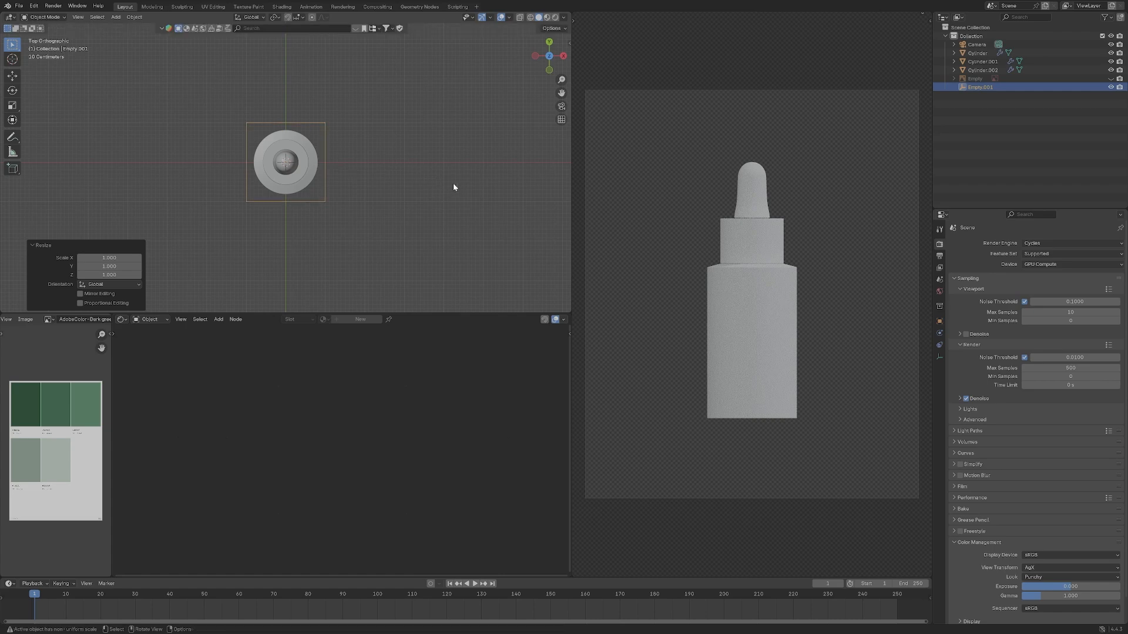
key(s)
click(423, 183)
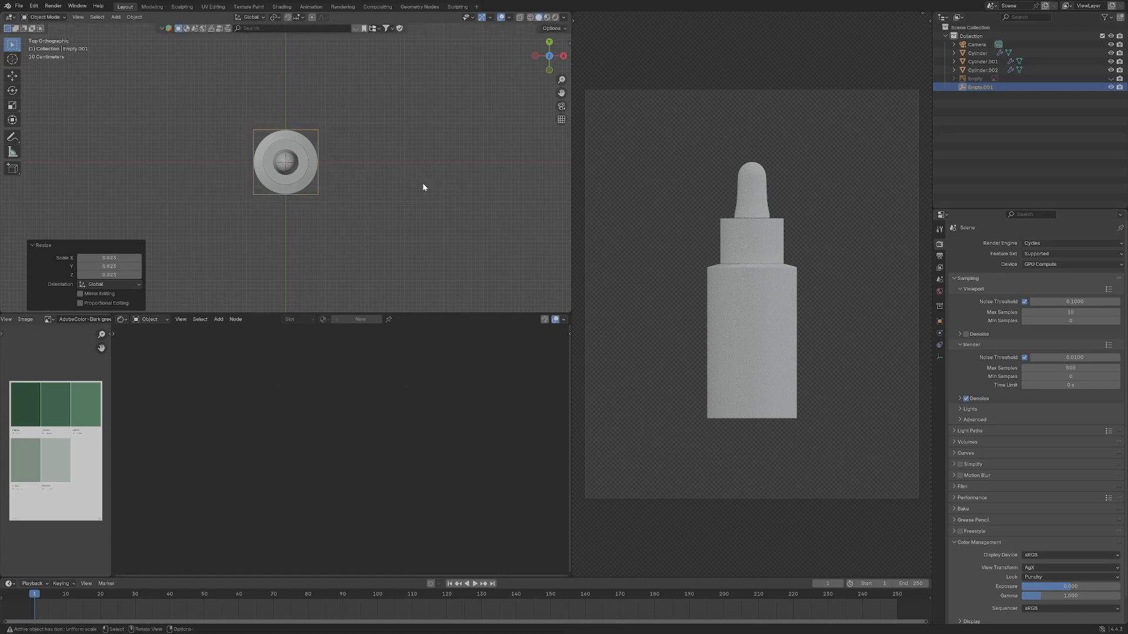
key(s)
click(427, 183)
click(445, 184)
Parent the bottle, cap and dropper to the cube empty with Object (Keep Transform), leaving the camera out.
middle_drag(488, 191, 369, 170)
key(a)
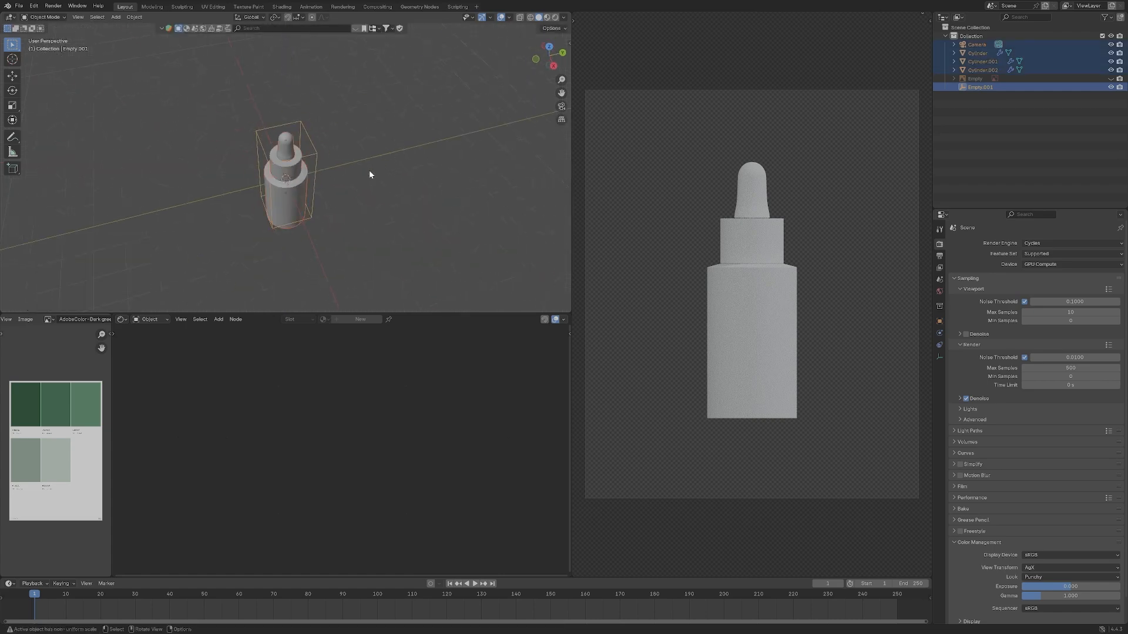
scroll(353, 171, down, 7)
shift+click(150, 171)
shift+click(149, 171)
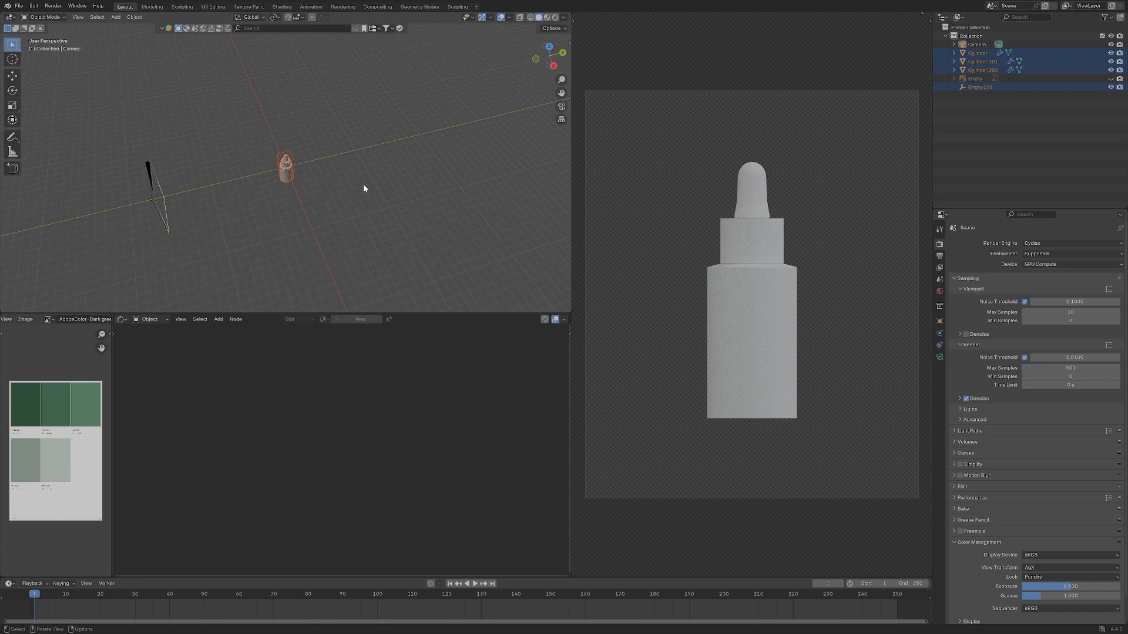
scroll(362, 183, up, 3)
drag(372, 240, 259, 138)
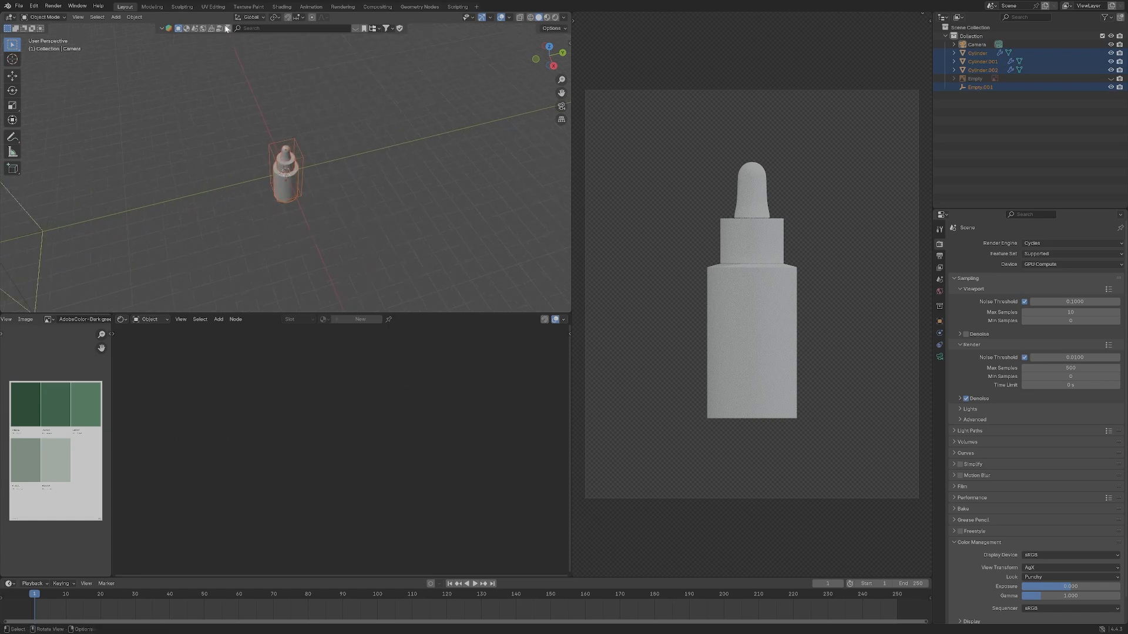
click(399, 184)
drag(403, 231, 265, 135)
key(ctrl+p)
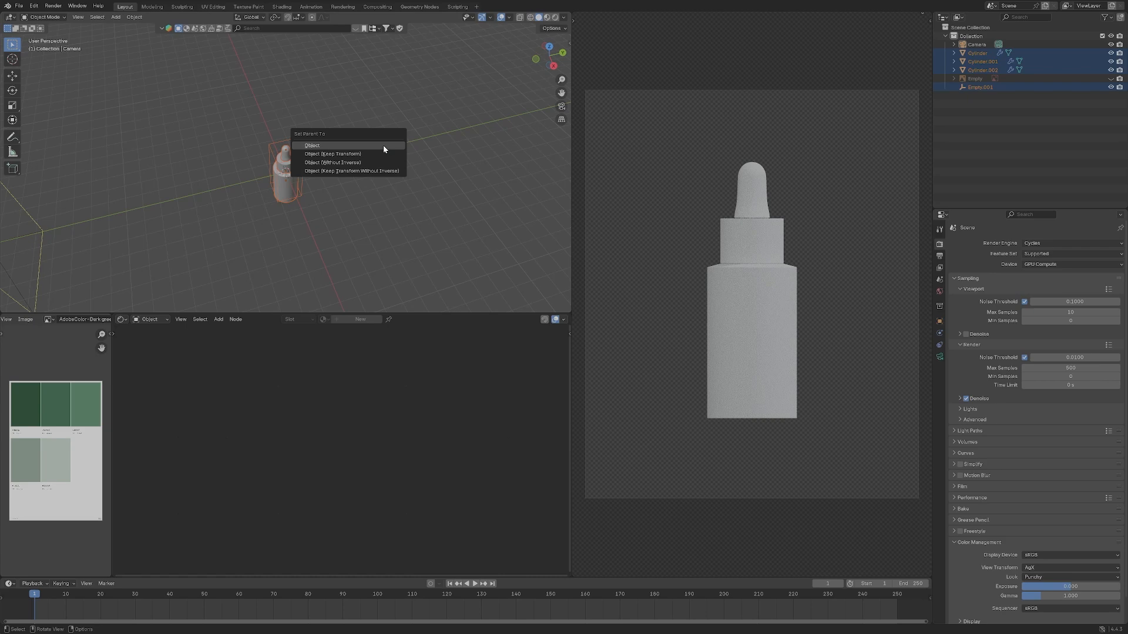
click(376, 155)
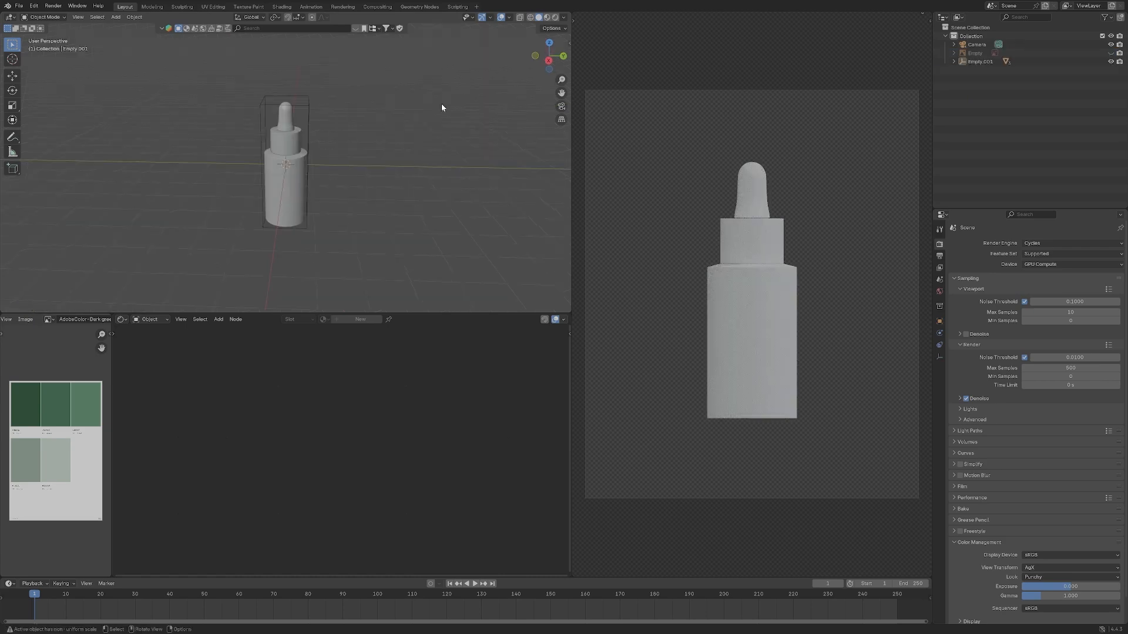
Create a new material for the bottle body.
click(298, 151)
scroll(300, 153, up, 8)
middle_drag(308, 199, 375, 209)
scroll(330, 251, down, 1)
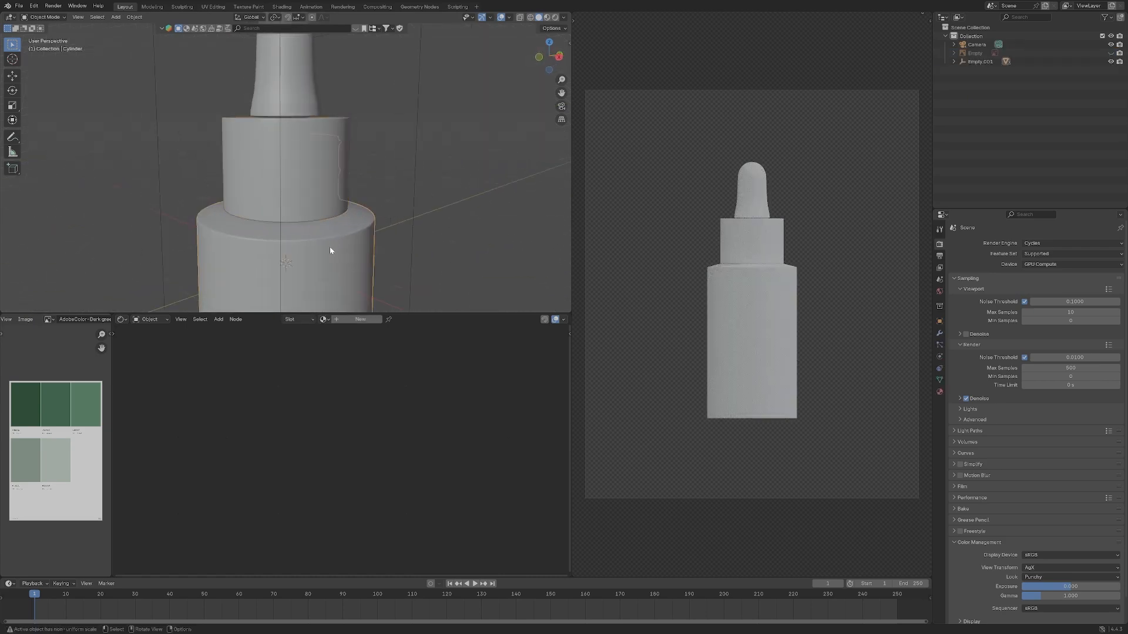
click(361, 319)
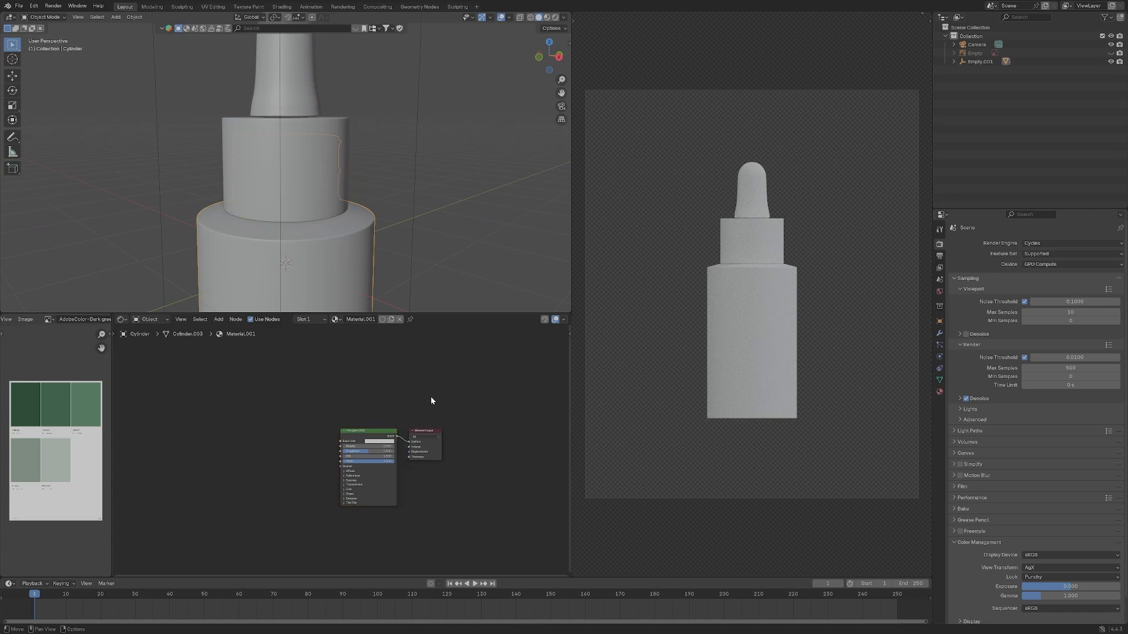
Add an Image Texture node to the bottle material and place it directly above the Principled BSDF.
key(shift+a)
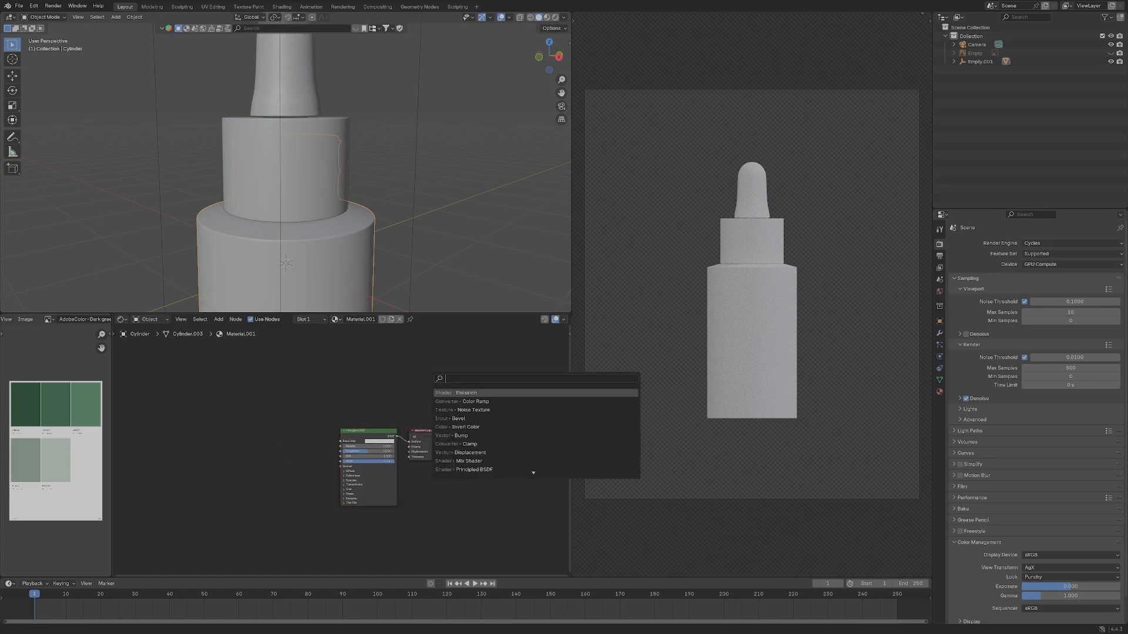
text(image)
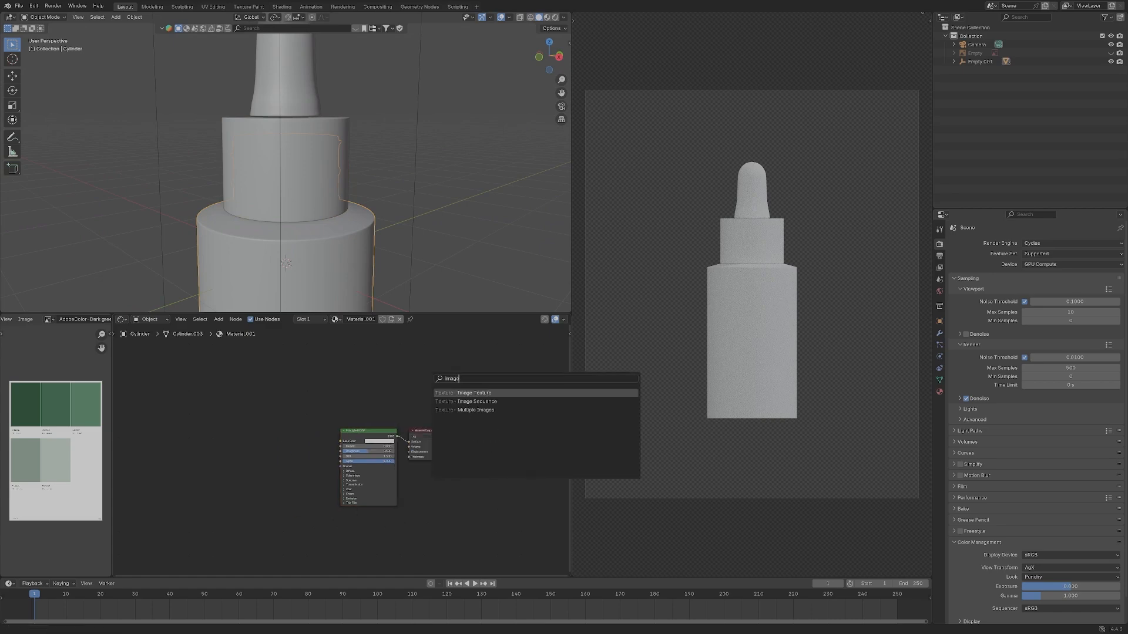
key(Return)
click(460, 389)
middle_drag(461, 409, 445, 453)
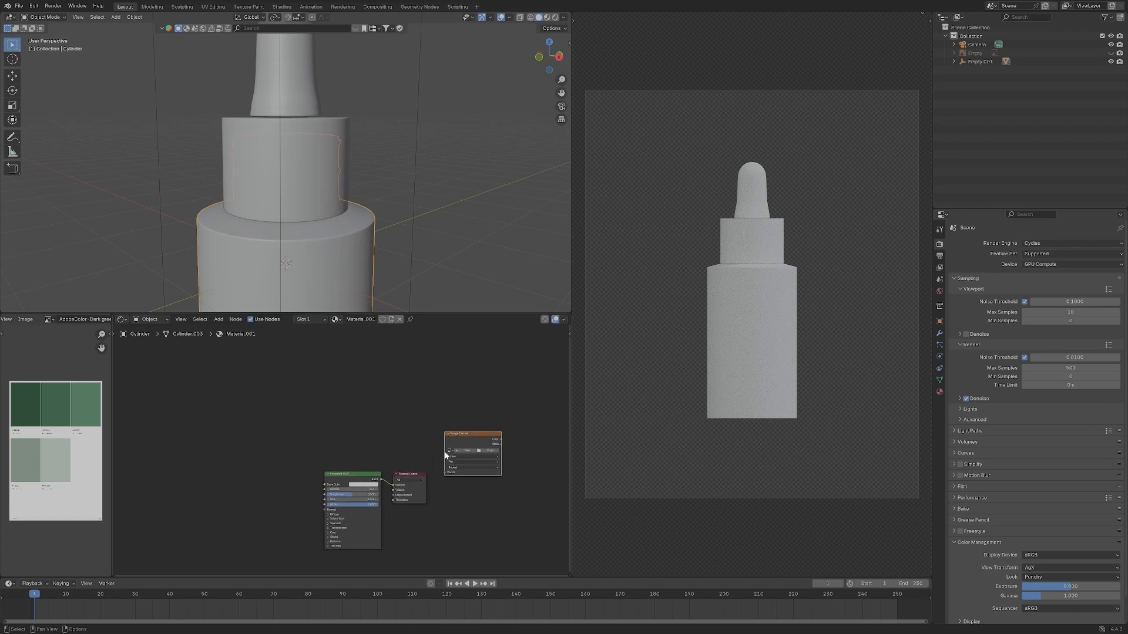
scroll(445, 454, up, 1)
drag(328, 448, 451, 502)
drag(480, 437, 374, 456)
Make room before the Material Output and insert a Mix Shader node on the link from the Principled BSDF.
drag(449, 503, 511, 498)
key(shift+a)
click(491, 435)
text(mix shader)
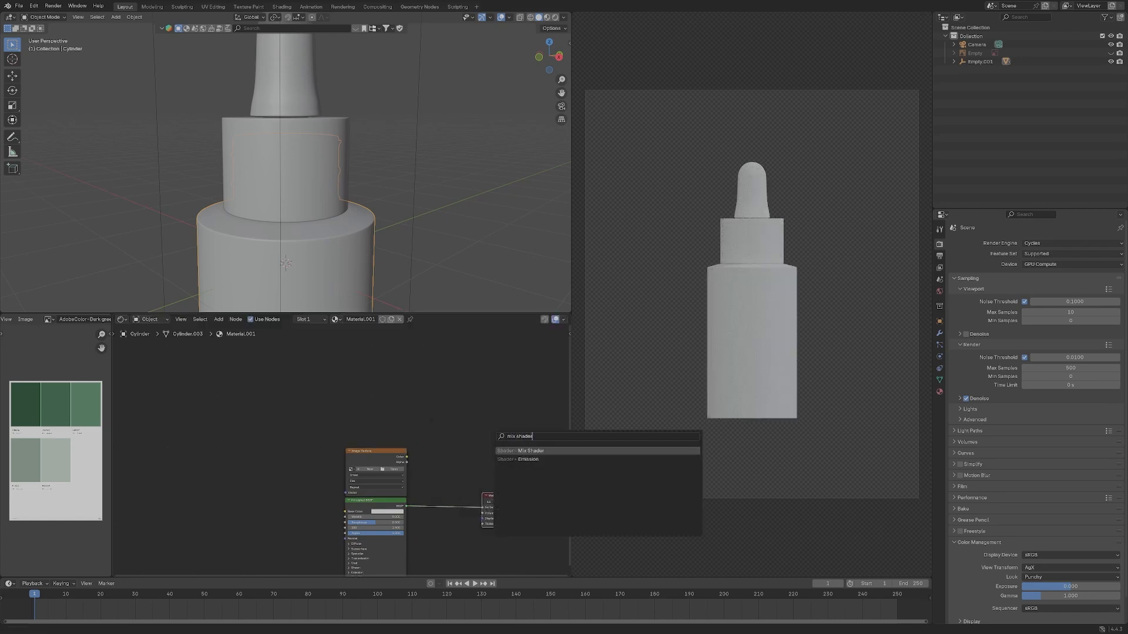
key(Return)
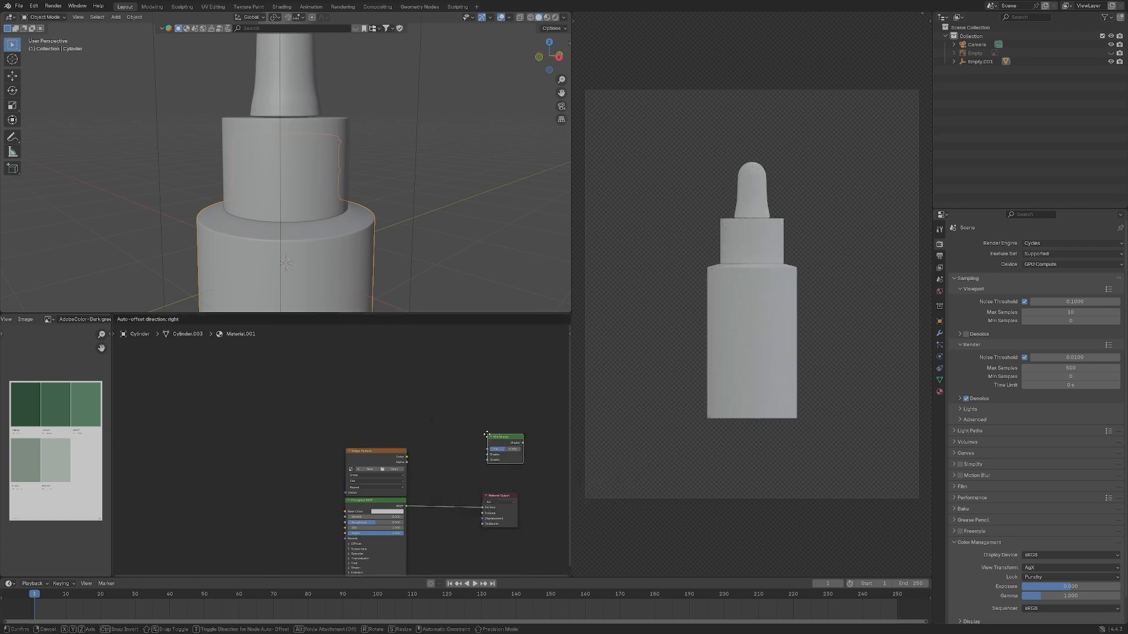
click(436, 484)
middle_drag(443, 514, 452, 474)
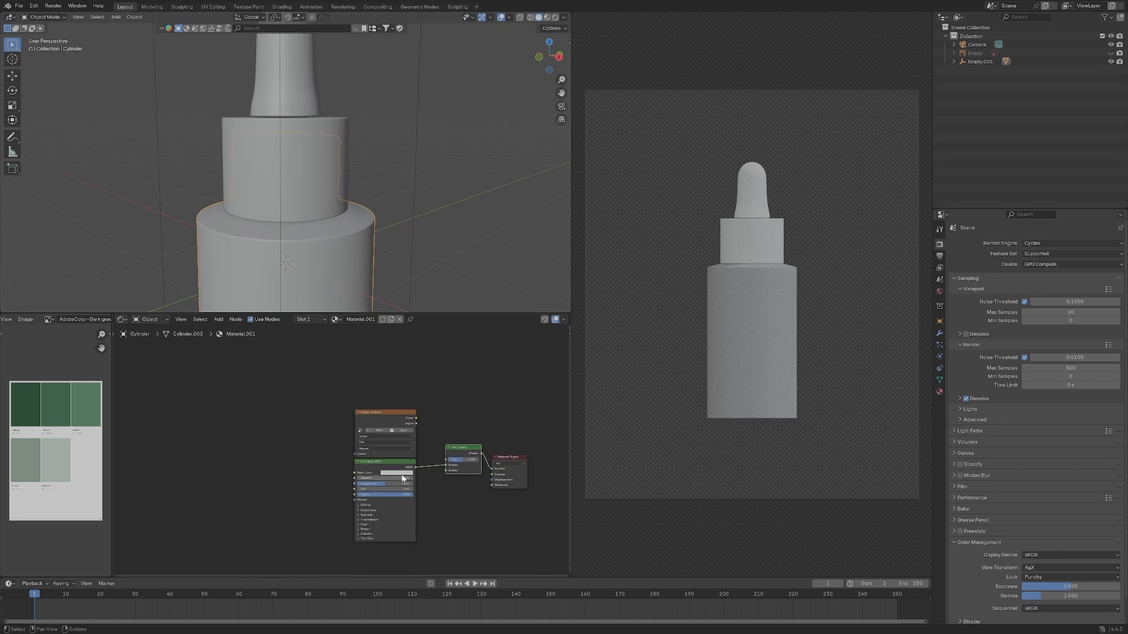
Duplicate the Principled BSDF below the original, link the copy to the Mix Shader's second shader input and the Image Texture color to its factor.
key(shift+d)
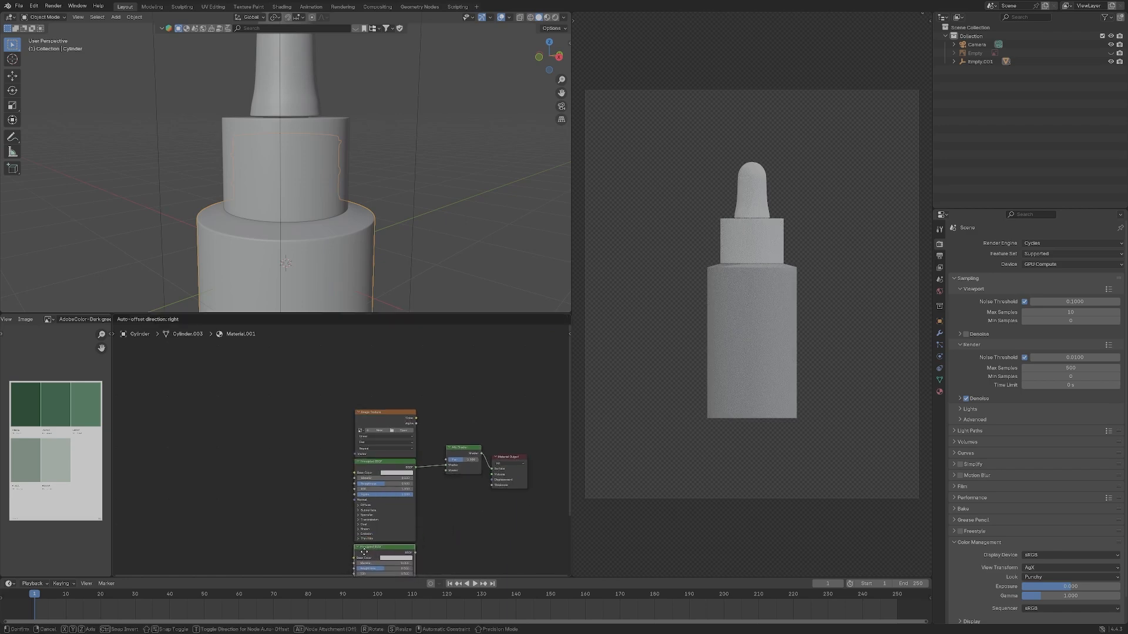
click(412, 559)
drag(443, 473, 447, 460)
click(480, 509)
middle_drag(462, 511, 516, 488)
scroll(411, 485, up, 1)
middle_drag(371, 501, 441, 473)
scroll(470, 500, up, 1)
drag(507, 511, 508, 514)
middle_drag(508, 515, 430, 509)
scroll(518, 449, down, 1)
middle_drag(491, 411, 477, 459)
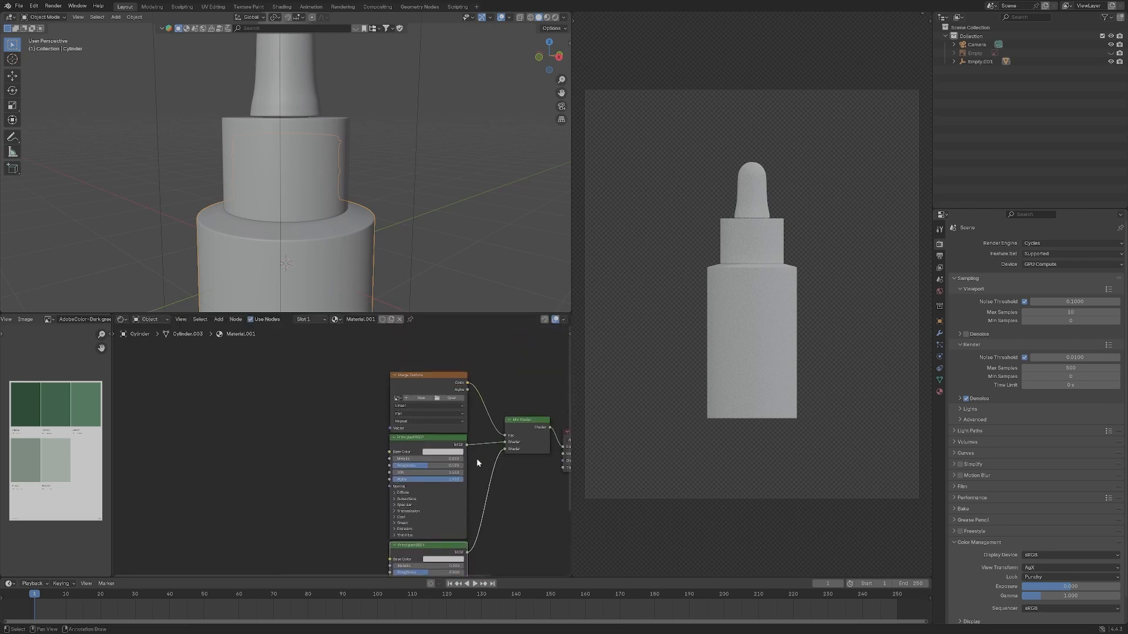
Load the product label image into the Image Texture node and move the node up clear of the first Principled BSDF.
scroll(477, 458, up, 1)
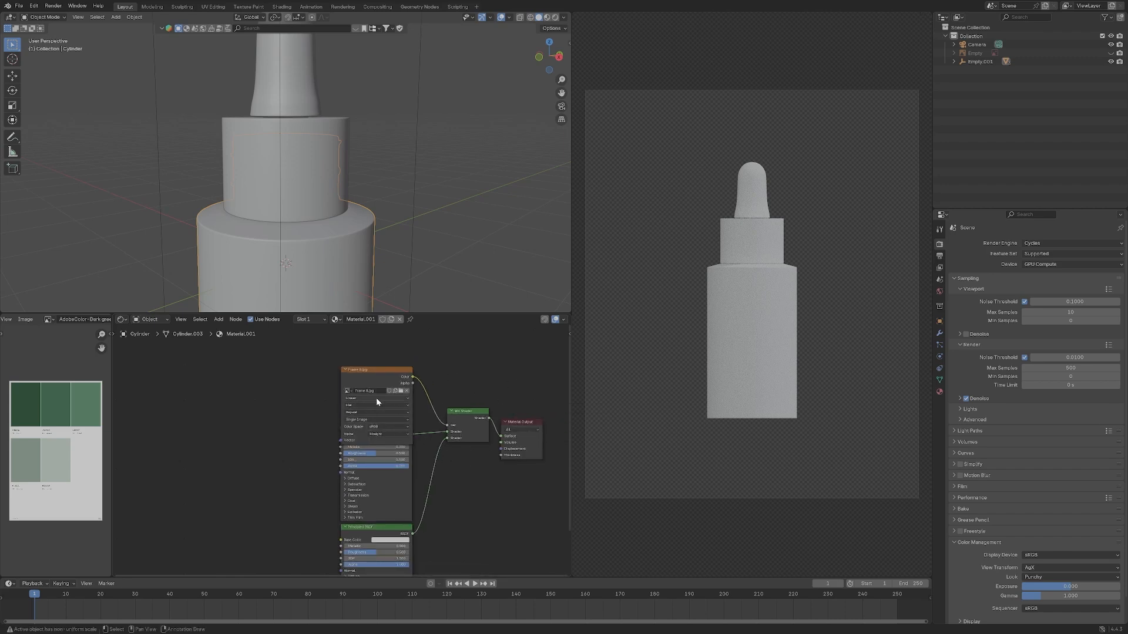
drag(381, 380, 381, 357)
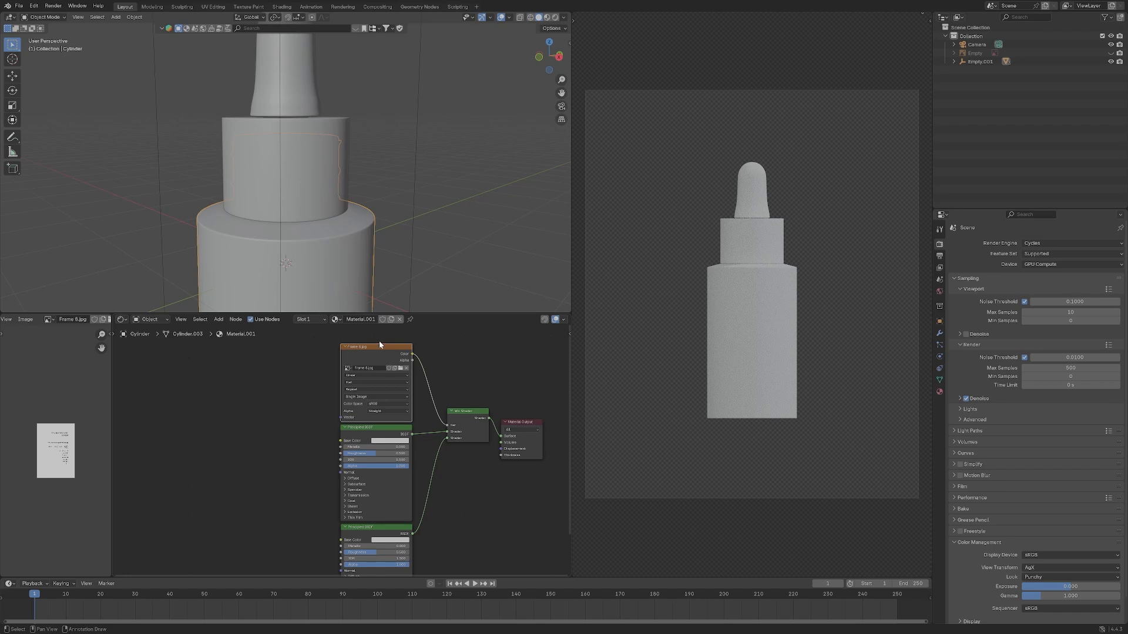
key(KP_1)
key(grave)
click(343, 197)
scroll(382, 220, down, 3)
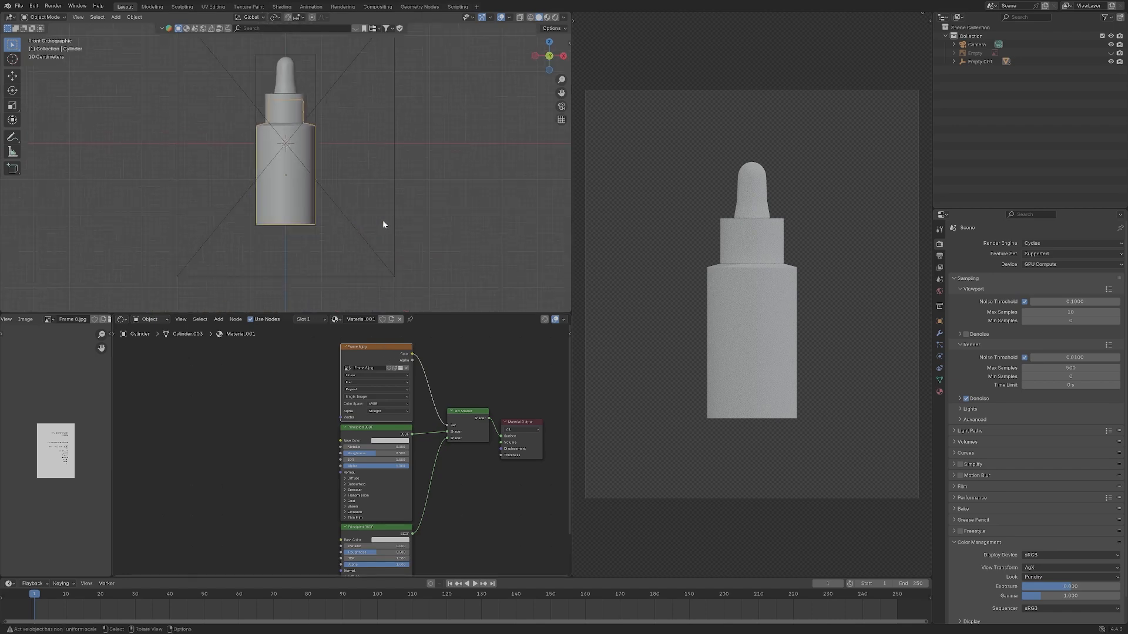
scroll(384, 217, up, 3)
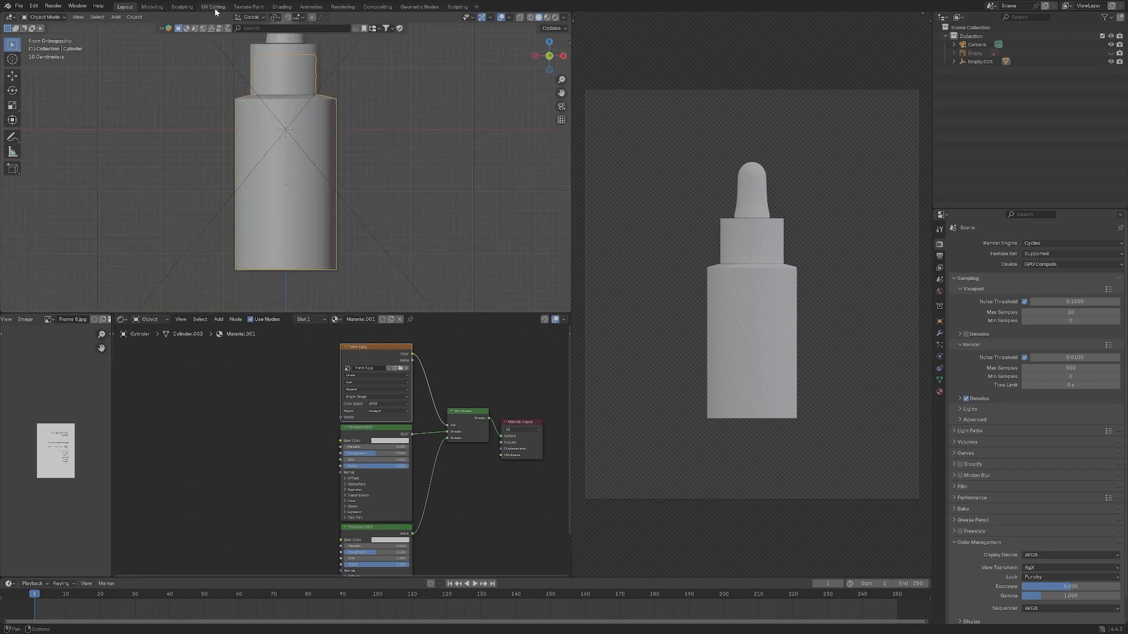
Add a Color Ramp node before the Principled BSDF nodes in the bottle material.
scroll(389, 411, down, 1)
middle_drag(249, 430, 307, 414)
click(308, 414)
key(shift+a)
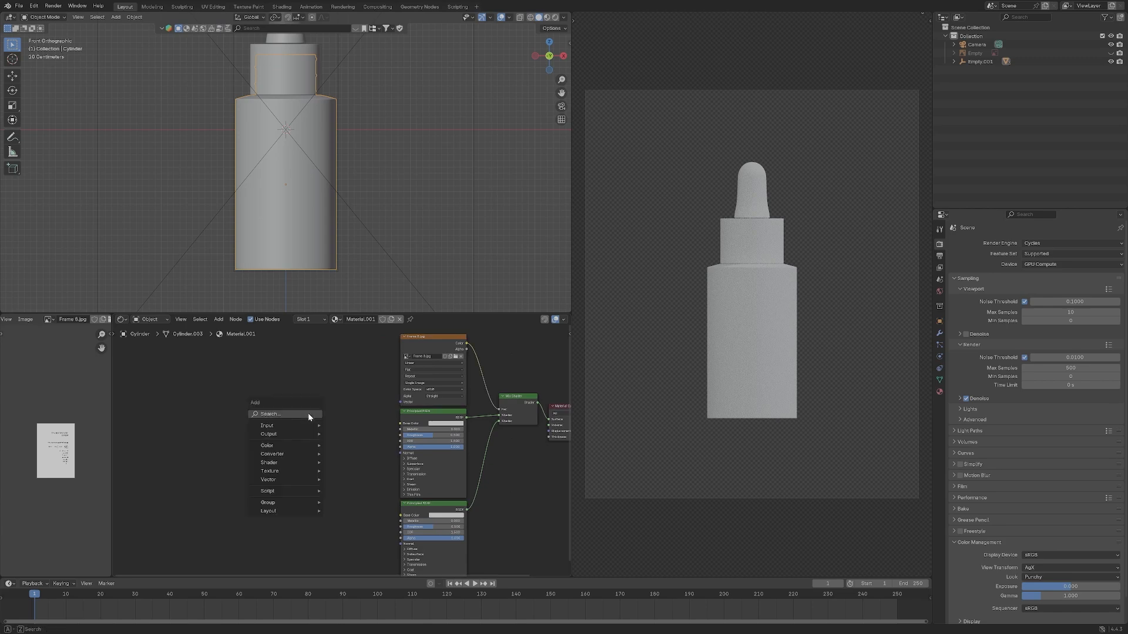
click(308, 414)
text(collor)
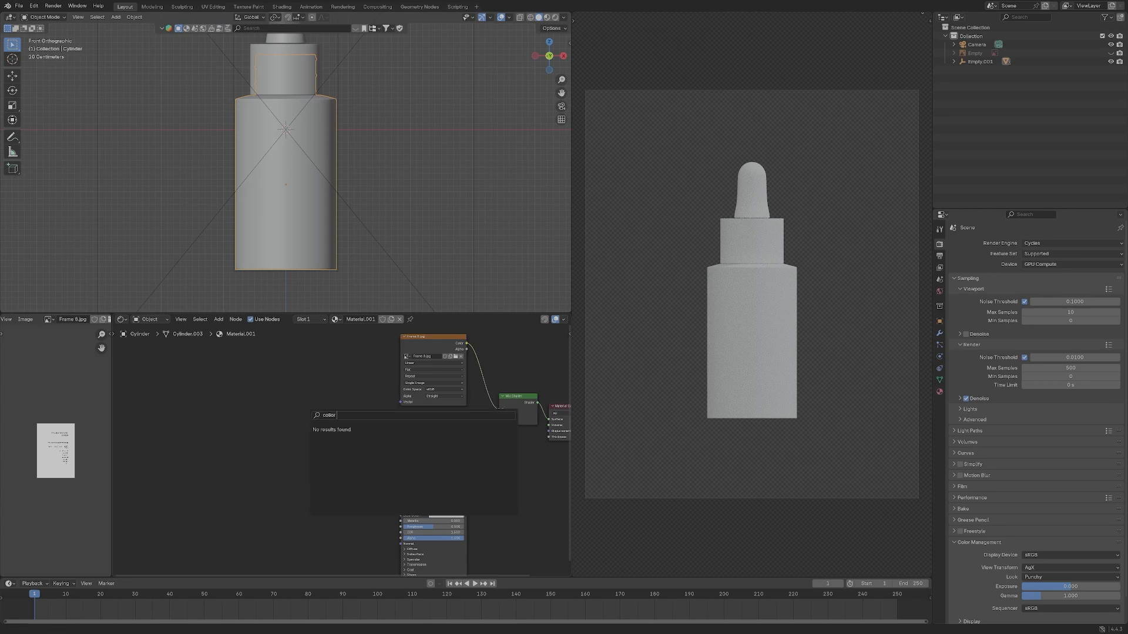
key(BackSpace)
key(BackSpace)
key(BackSpace)
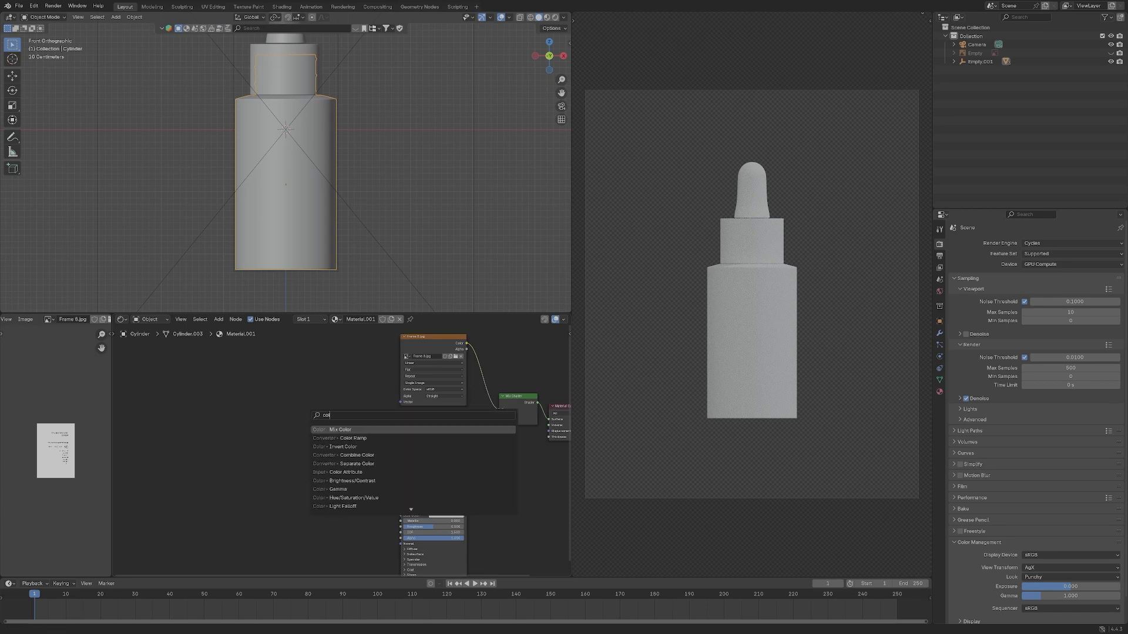
key(Down)
key(Return)
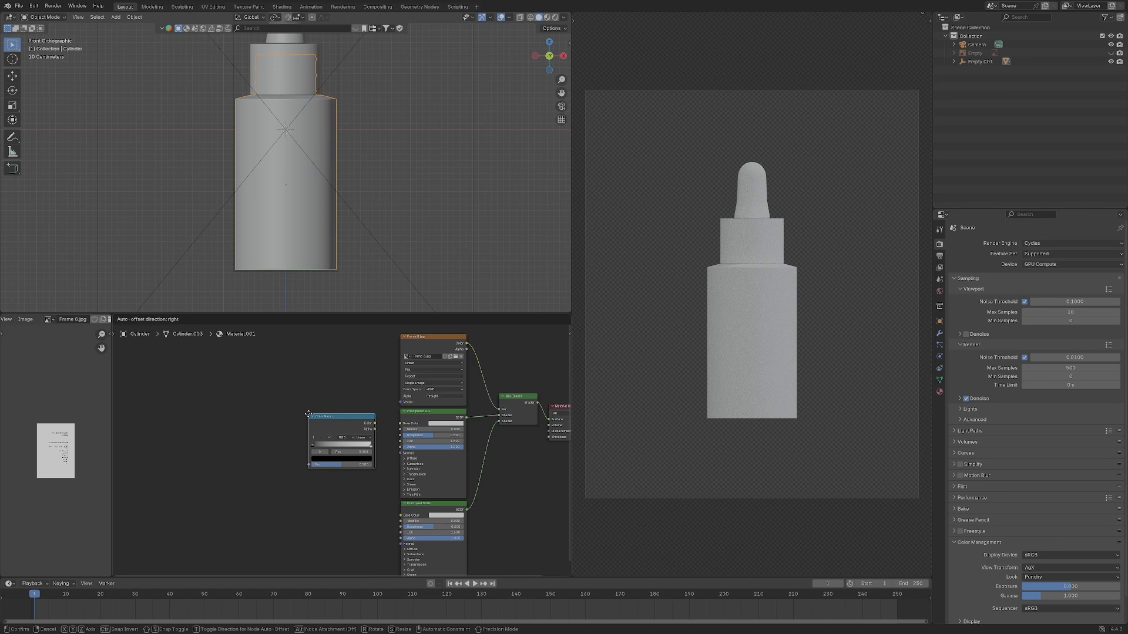
click(245, 418)
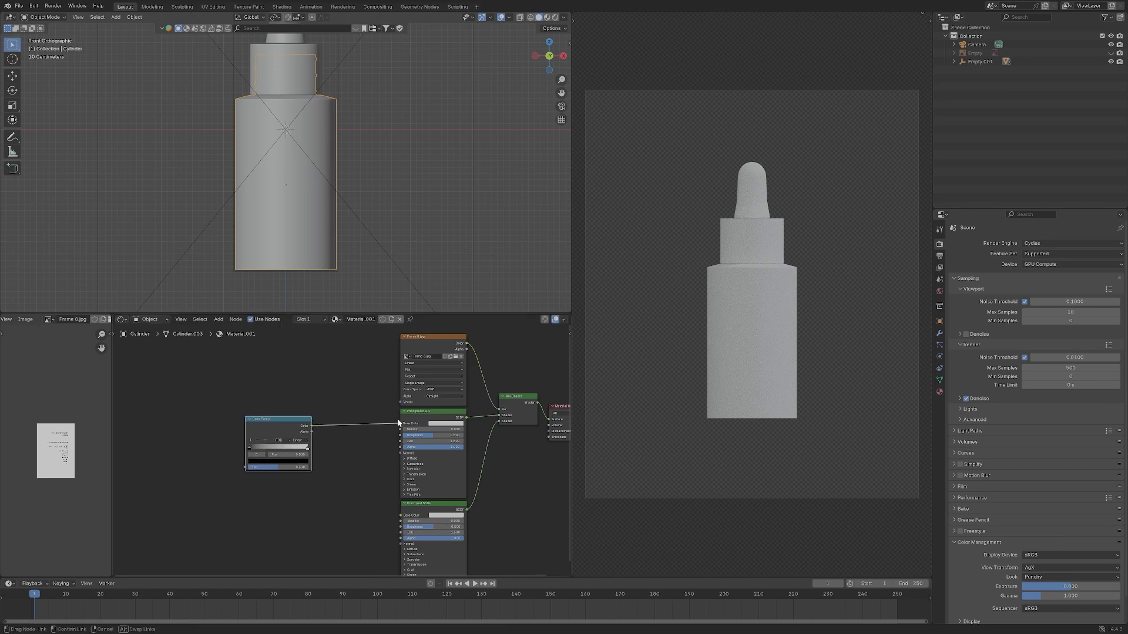
Connect the Color Ramp's color output to the lower Principled BSDF's Base Color and place the ramp level with that shader.
drag(398, 419, 401, 422)
middle_drag(344, 440, 390, 419)
scroll(423, 404, down, 1)
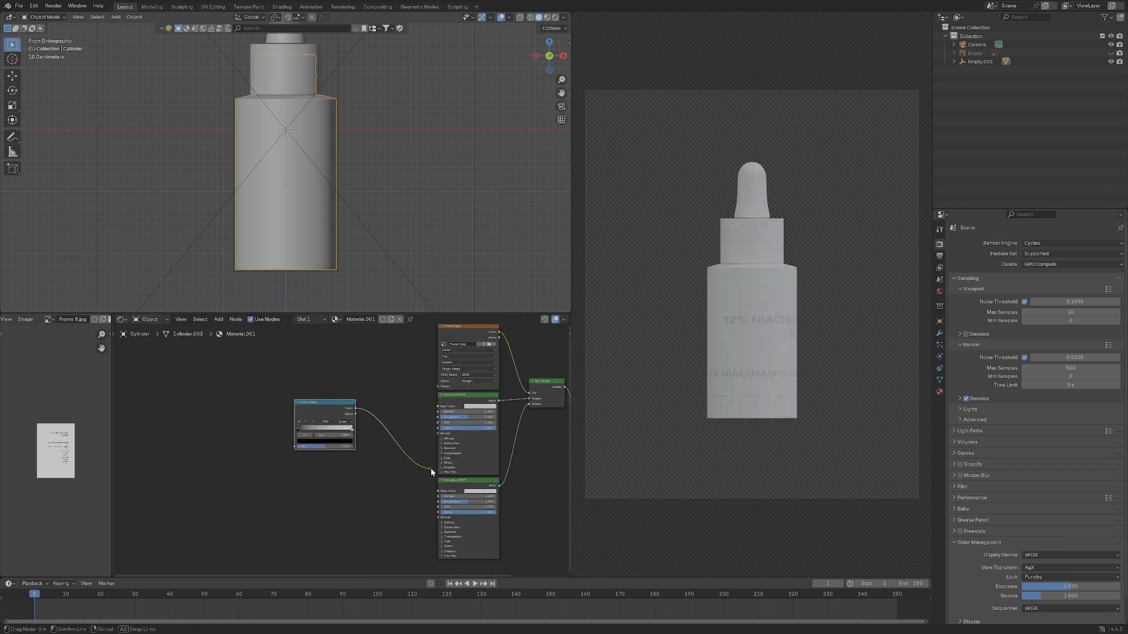
drag(436, 492, 437, 491)
drag(334, 408, 335, 478)
scroll(411, 418, up, 1)
middle_drag(382, 477, 476, 448)
scroll(634, 369, up, 1)
scroll(476, 448, up, 3)
middle_drag(405, 452, 376, 453)
scroll(259, 458, down, 2)
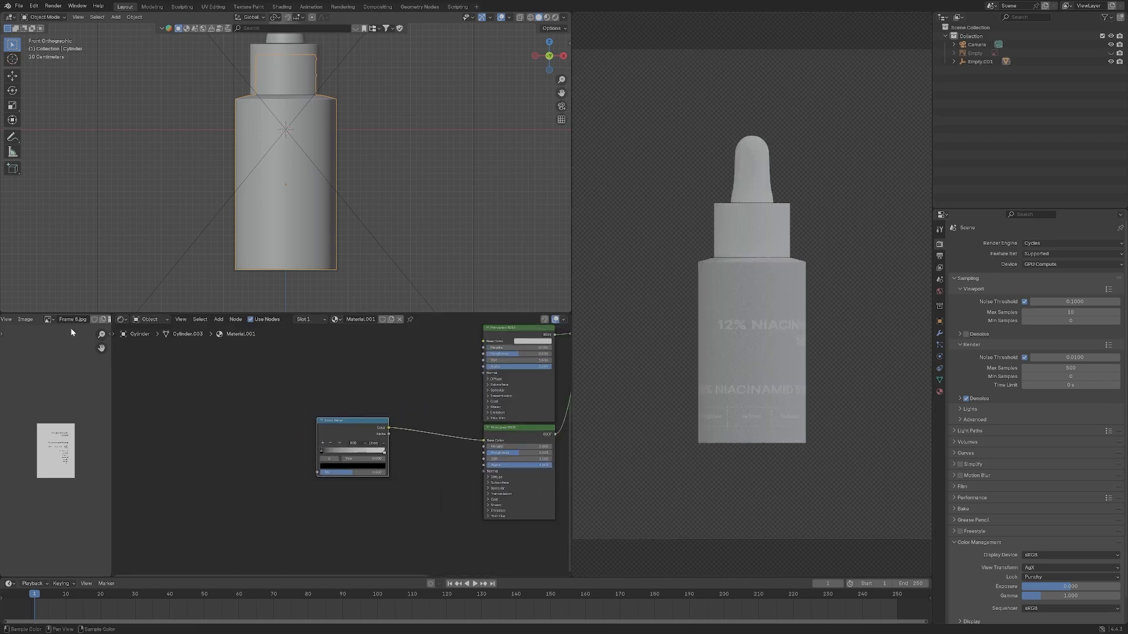
Show the AdobeColor palette in the Image Editor again and sample a green from it for the Color Ramp's black stop.
click(49, 319)
click(88, 333)
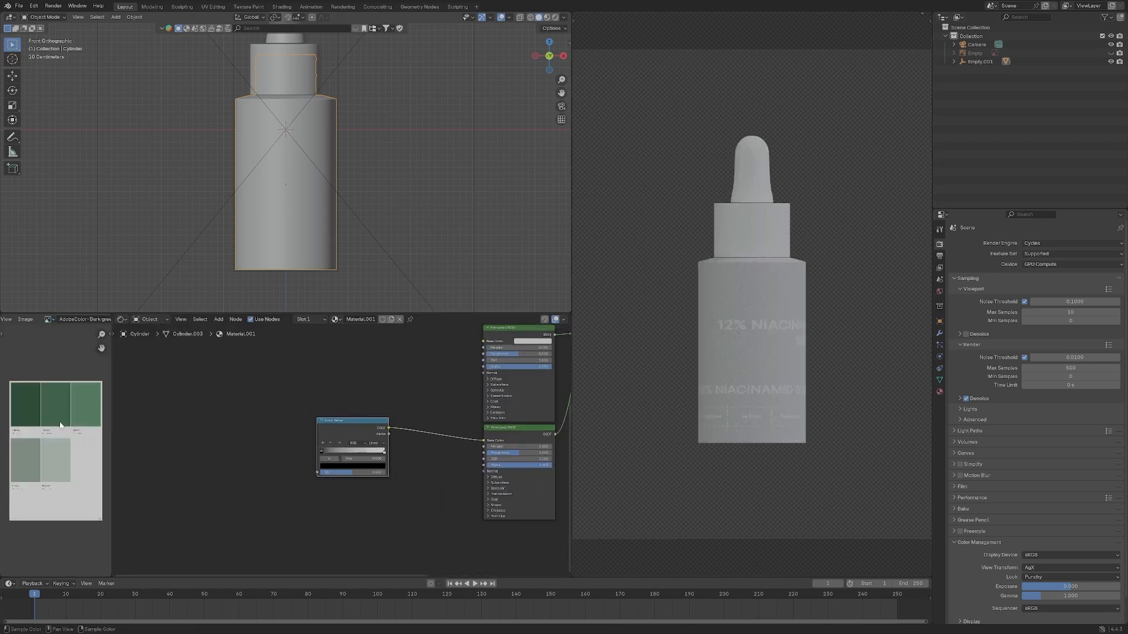
scroll(390, 432, up, 5)
drag(349, 422, 438, 429)
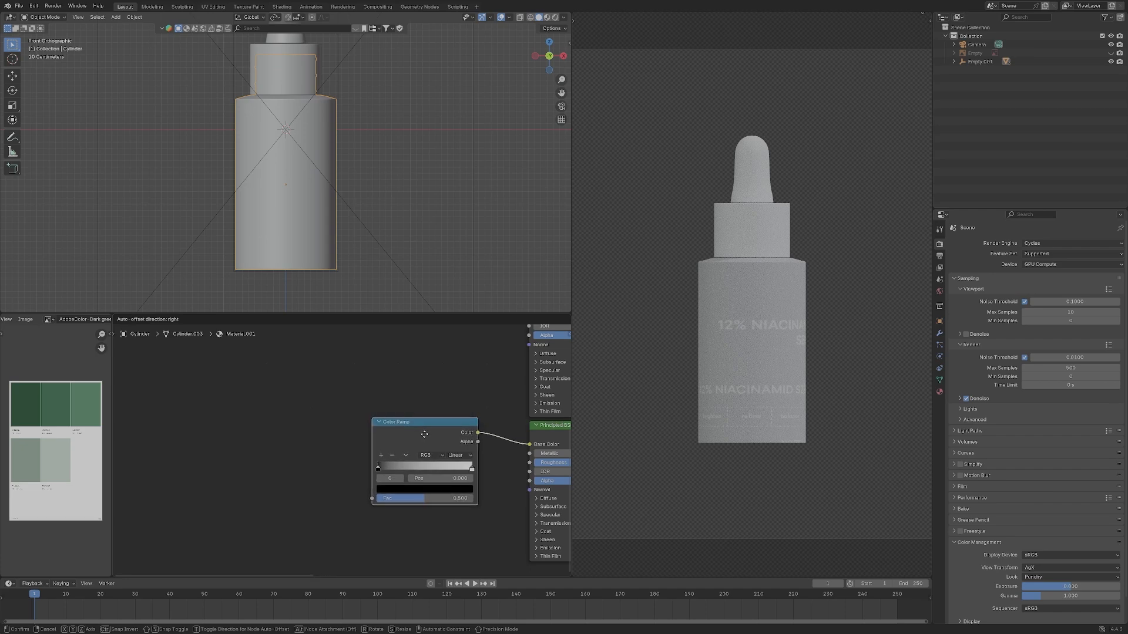
middle_drag(438, 429, 422, 411)
click(412, 476)
click(443, 461)
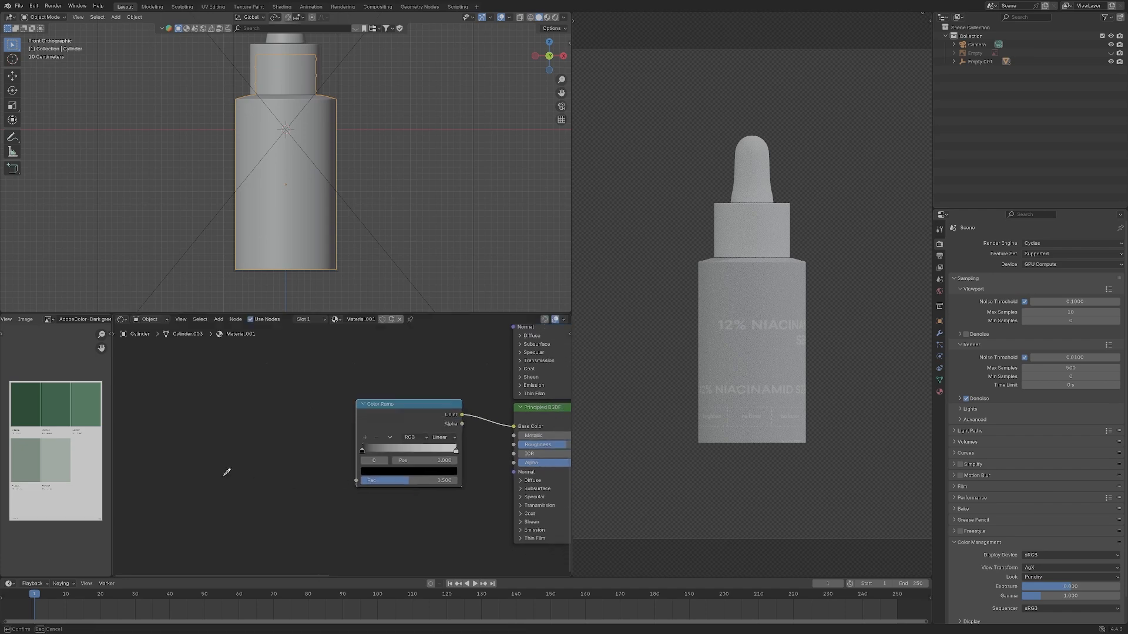
Sample the darker grey-green swatch from the AdobeColor palette for the Color Ramp's white stop at position 1.
click(457, 453)
click(412, 471)
click(444, 461)
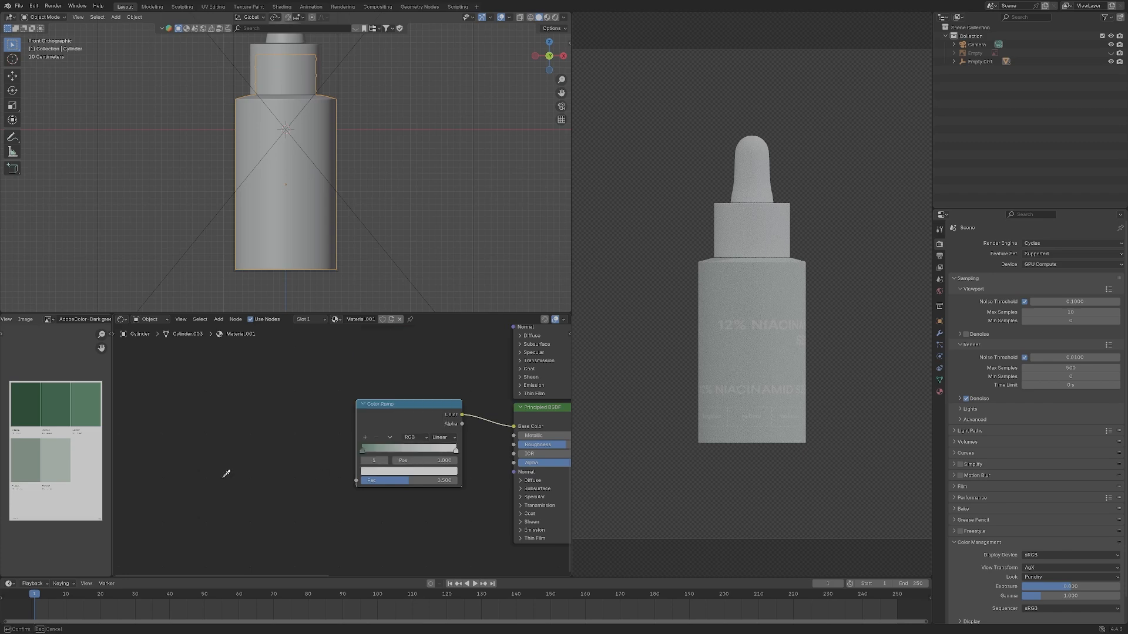
click(34, 459)
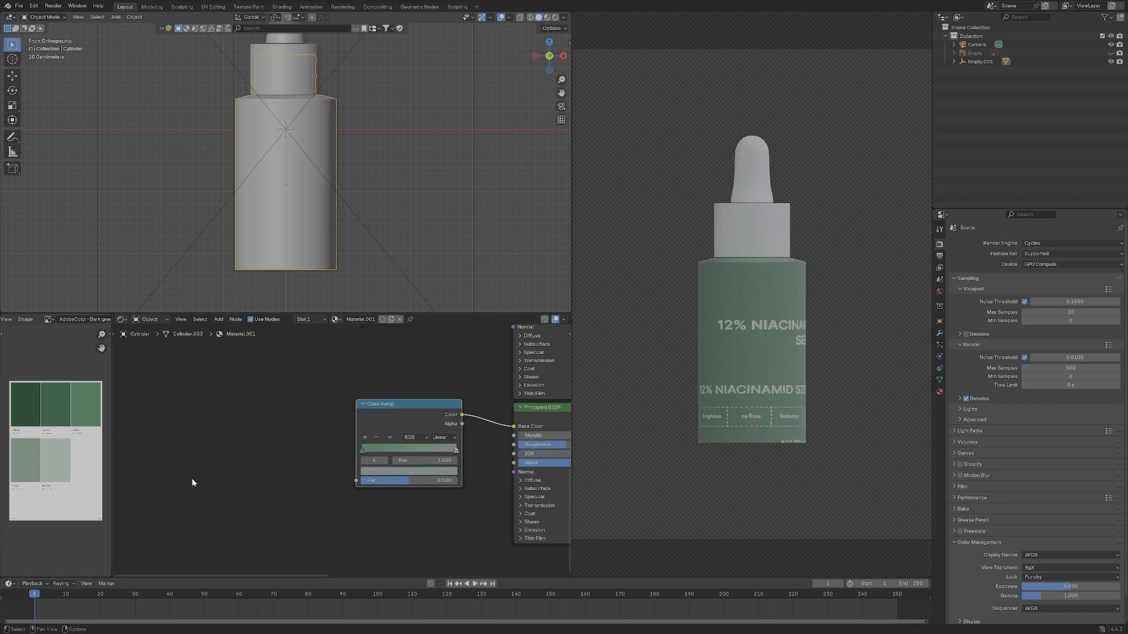
Resample the Color Ramp's stop at position 0 with the palette's light grey-green.
click(363, 451)
click(411, 472)
click(442, 454)
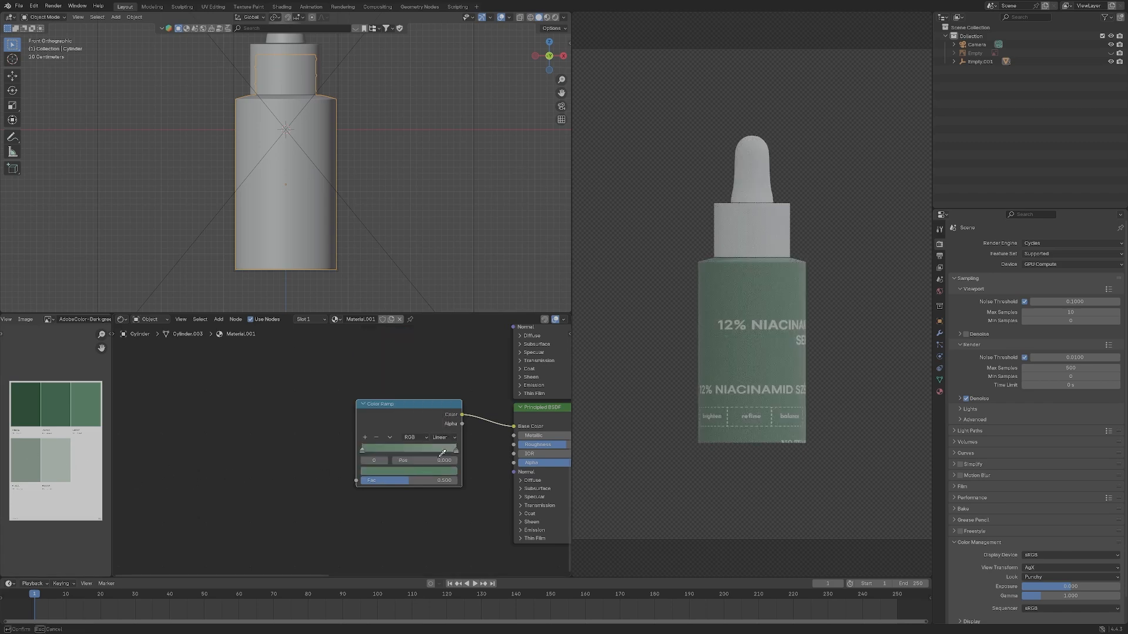
click(82, 462)
Darken the Color Ramp's grey-green stop at position 1 slightly and check the tone on the bottle.
middle_drag(796, 370, 742, 365)
scroll(749, 363, up, 6)
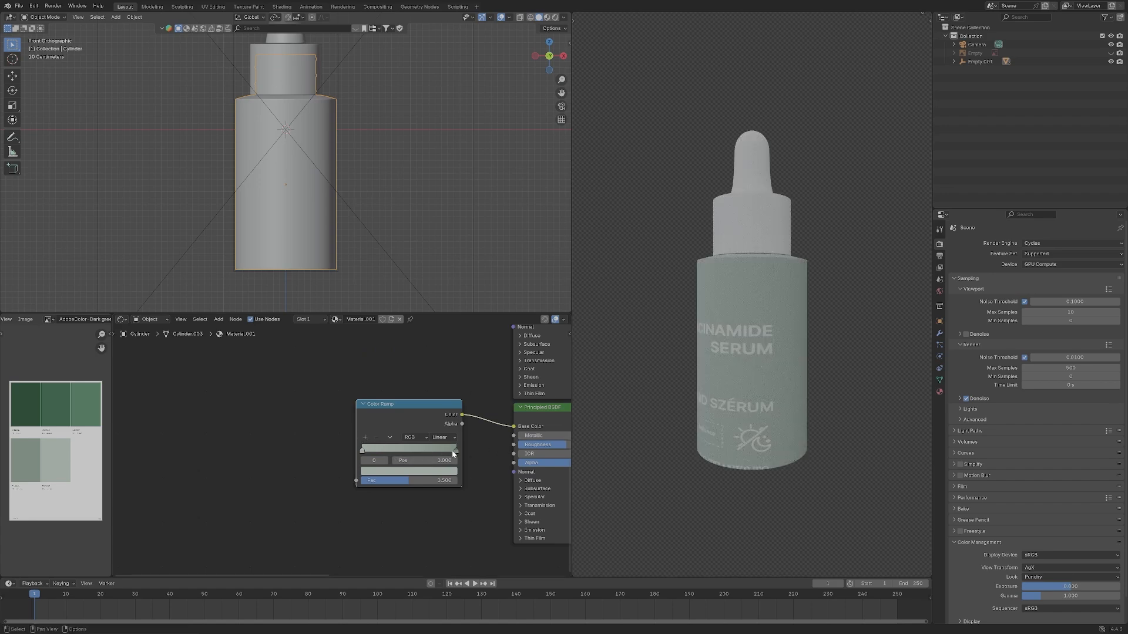
click(438, 471)
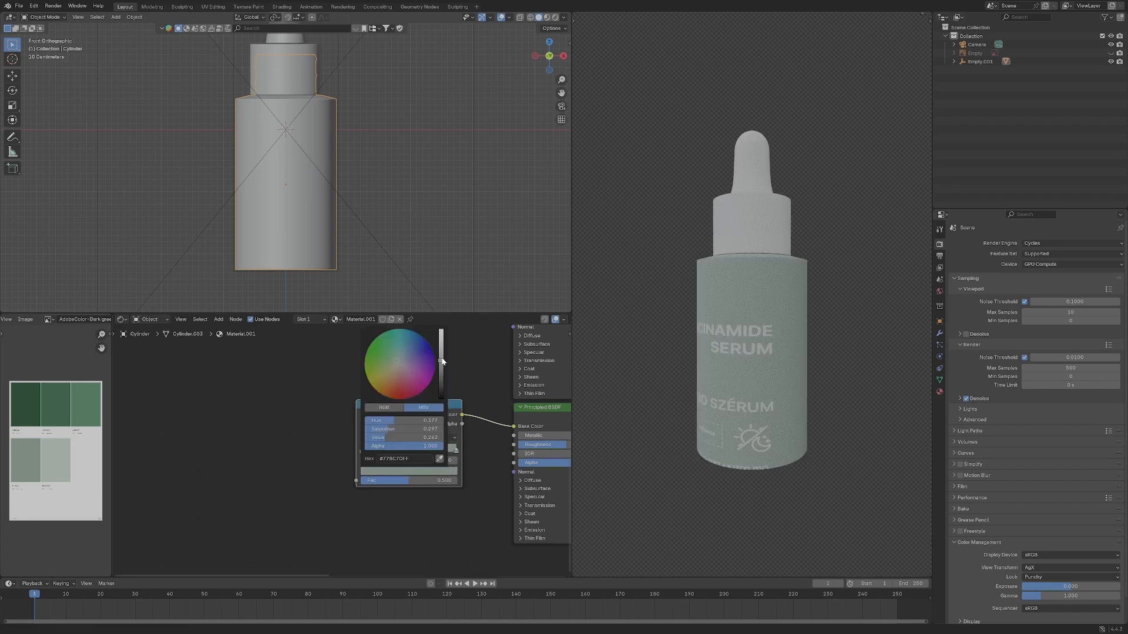
drag(443, 362, 442, 370)
middle_drag(816, 366, 767, 327)
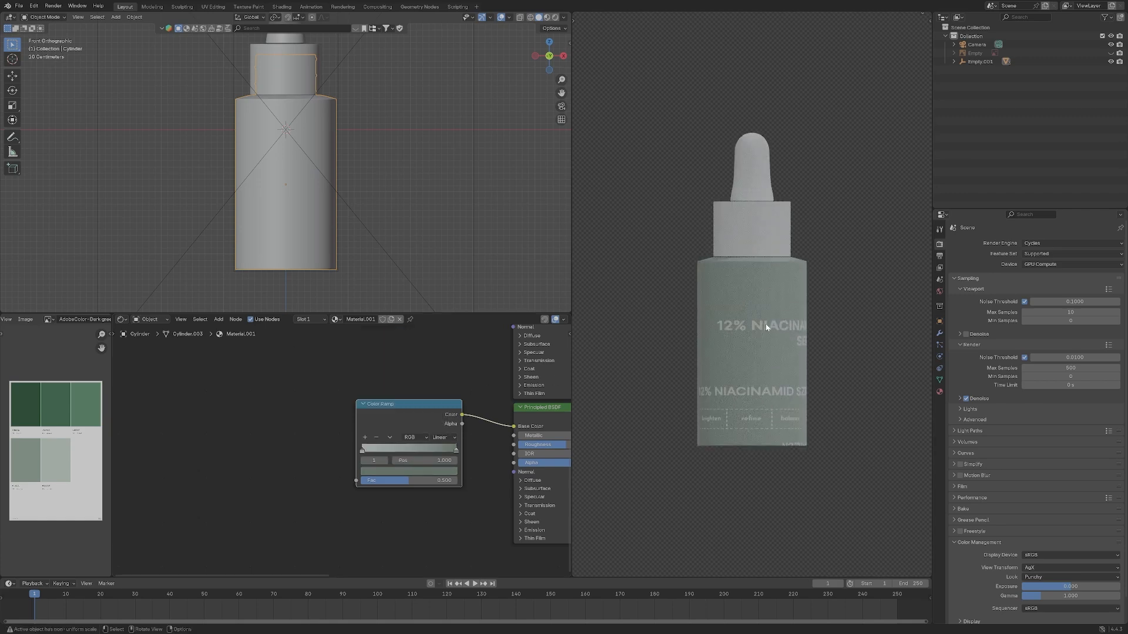
Add a Noise Texture node in front of the Color Ramp, with the ramp shifted further from the shader.
middle_drag(481, 466, 415, 476)
scroll(358, 438, up, 2)
drag(355, 437, 317, 436)
scroll(334, 440, down, 2)
middle_drag(334, 440, 460, 431)
key(shift+a)
click(320, 405)
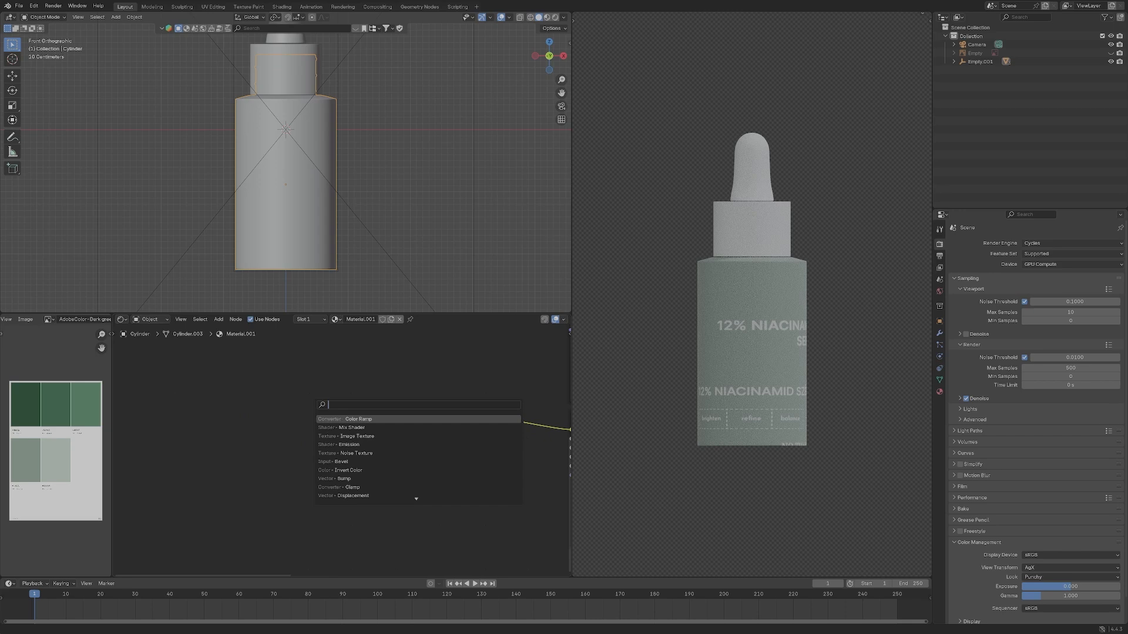
text(no)
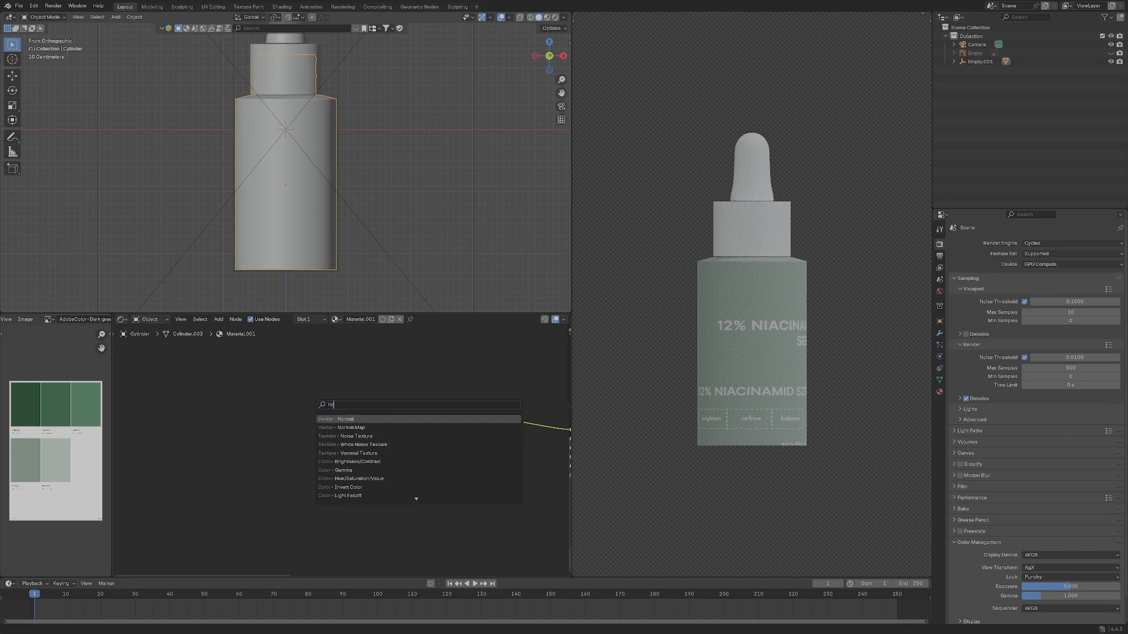
text(ise)
key(Return)
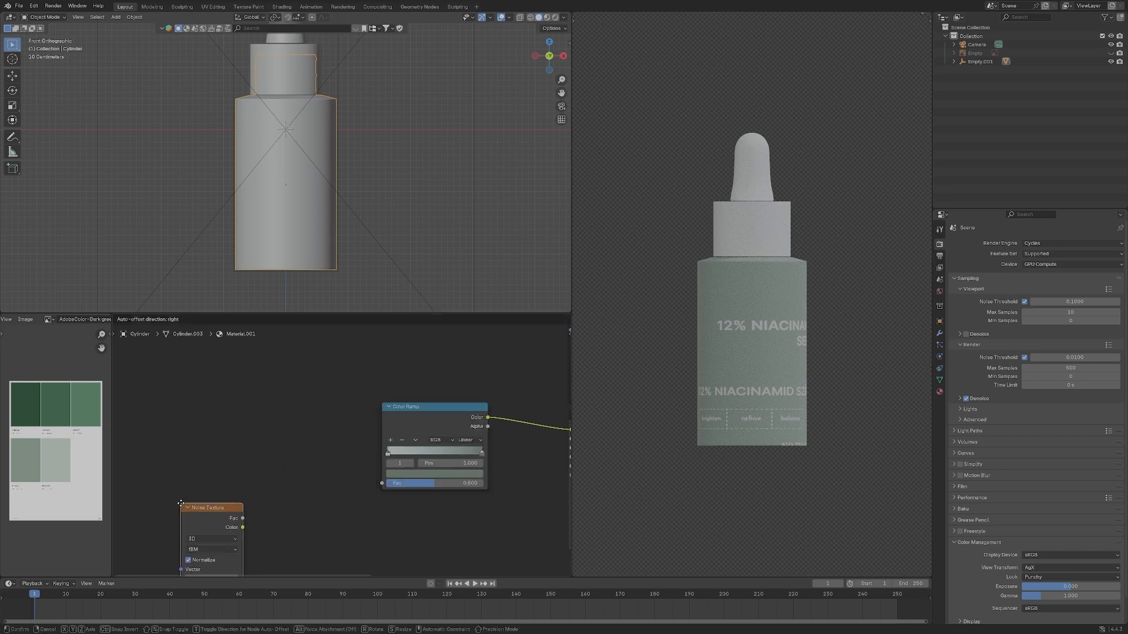
click(242, 400)
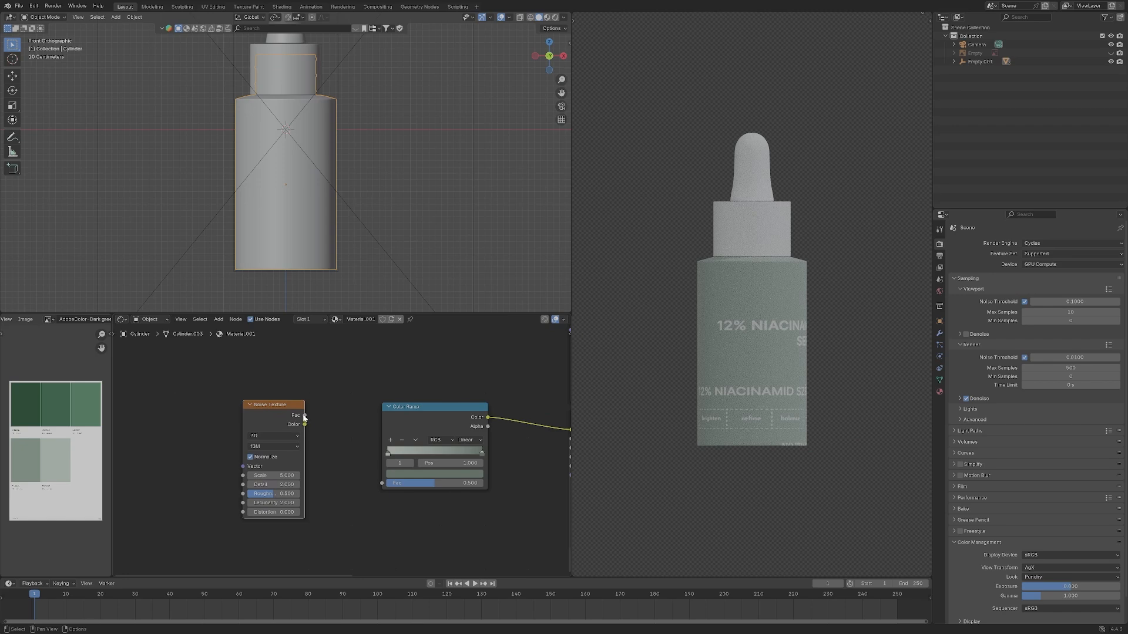
Connect the Noise Texture's Fac output to the Color Ramp's Fac and to the lower Principled BSDF's Normal.
drag(385, 485, 383, 483)
scroll(383, 483, down, 2)
middle_drag(383, 483, 312, 419)
click(269, 384)
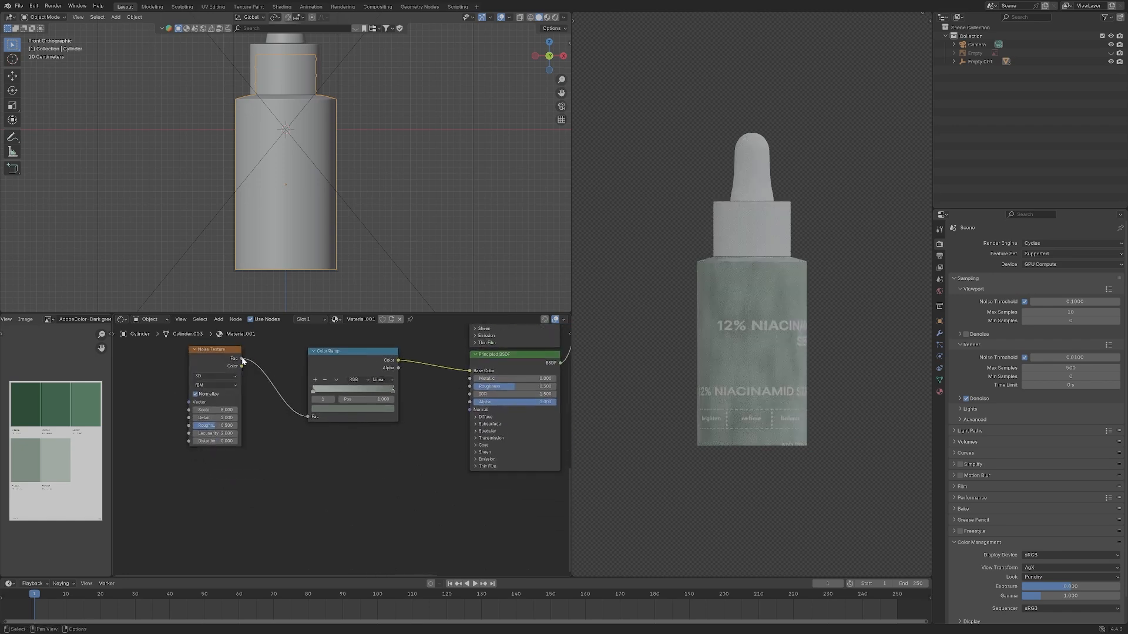
drag(451, 412, 467, 410)
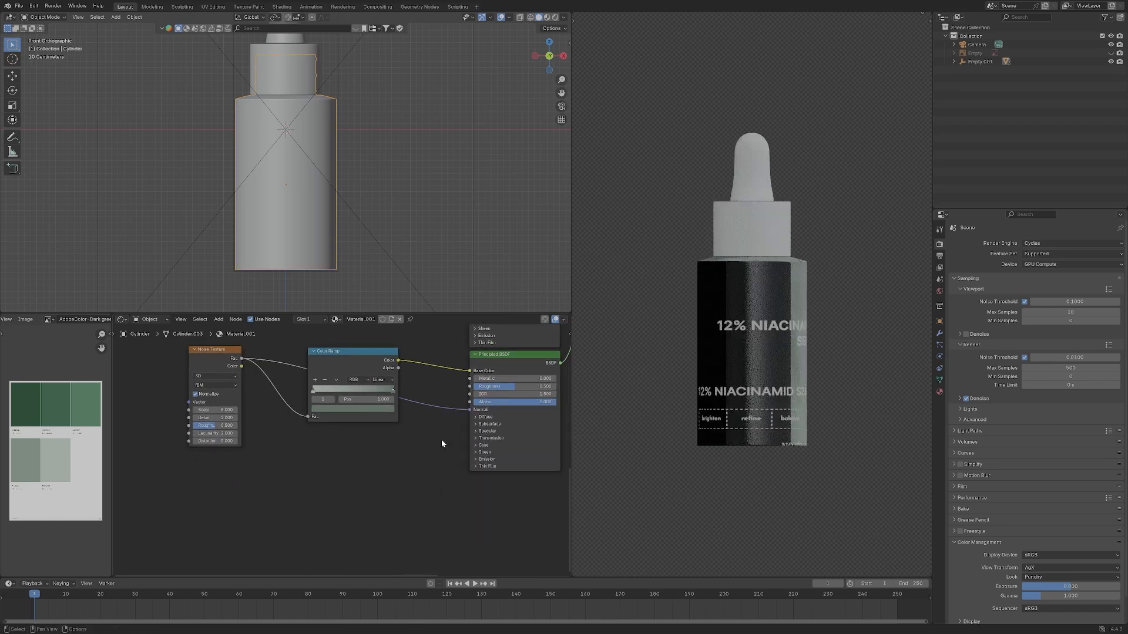
Insert a Bump node into the link between the Noise Texture and the Principled BSDF's Normal.
key(shift+a)
text(bump)
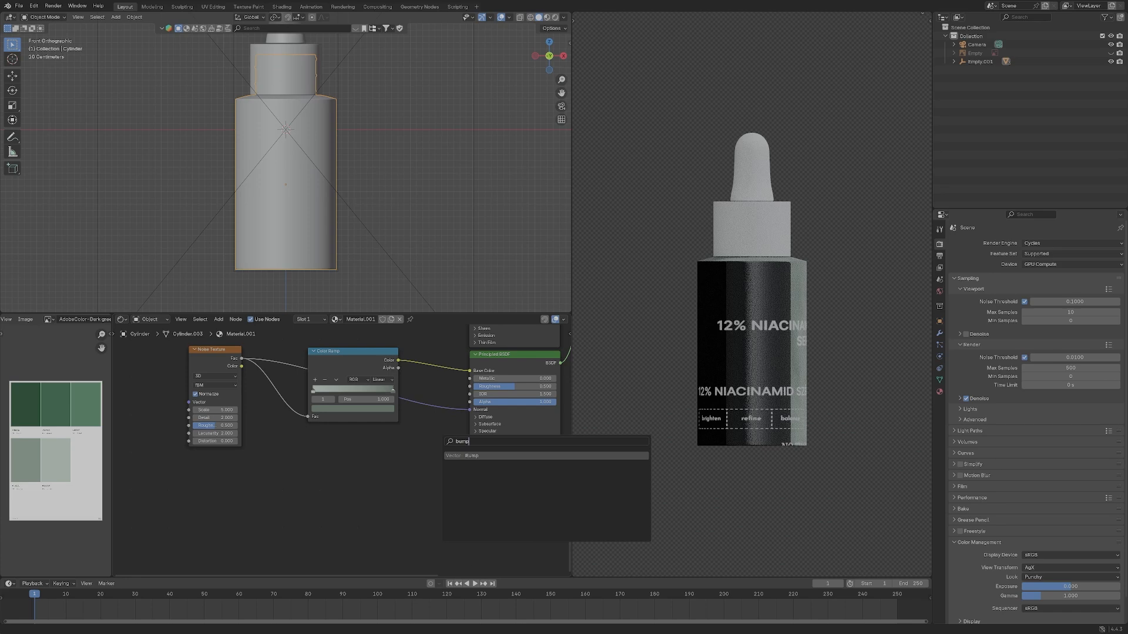
key(Return)
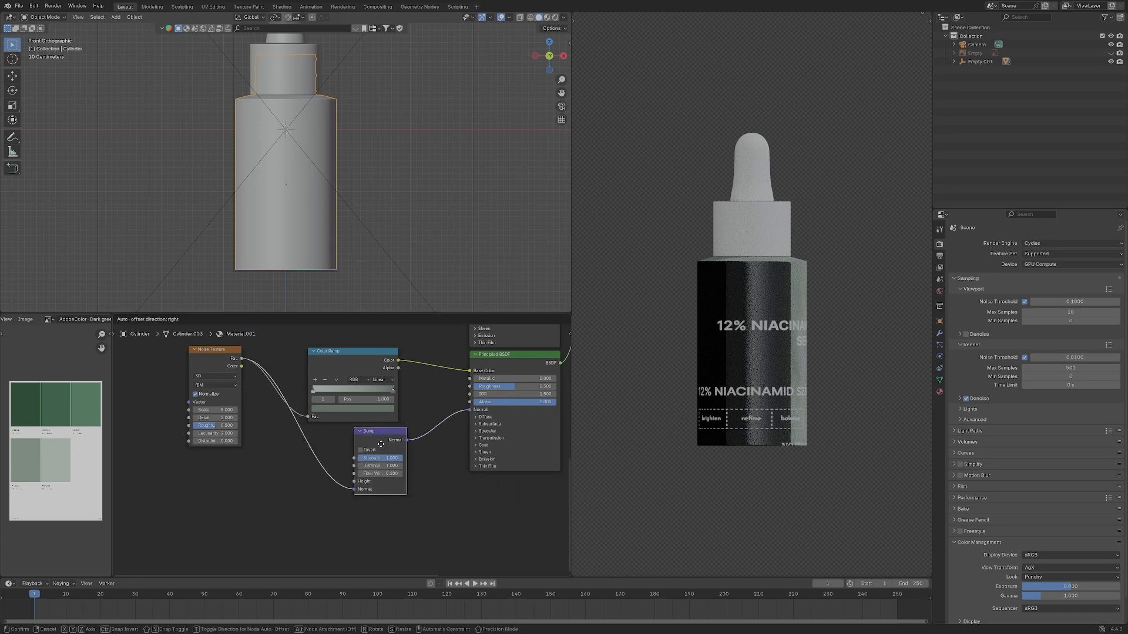
click(377, 446)
Insert a second Color Ramp between the Noise Texture and the Bump node, and feed its color into the Bump's Height.
key(shift+a)
click(440, 465)
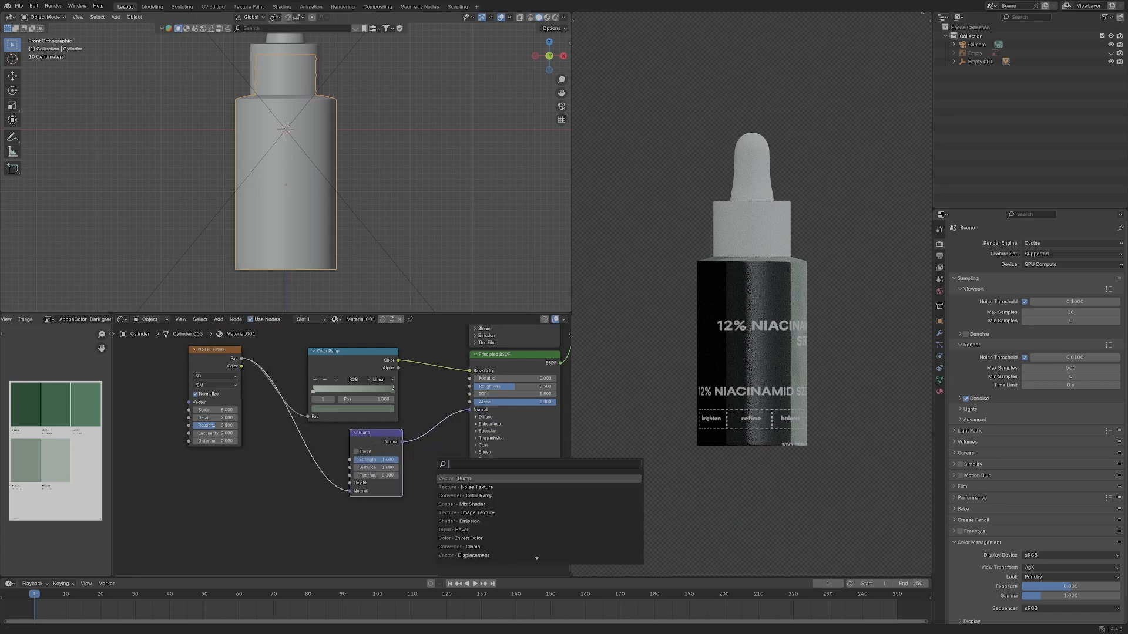
text(colo)
click(470, 487)
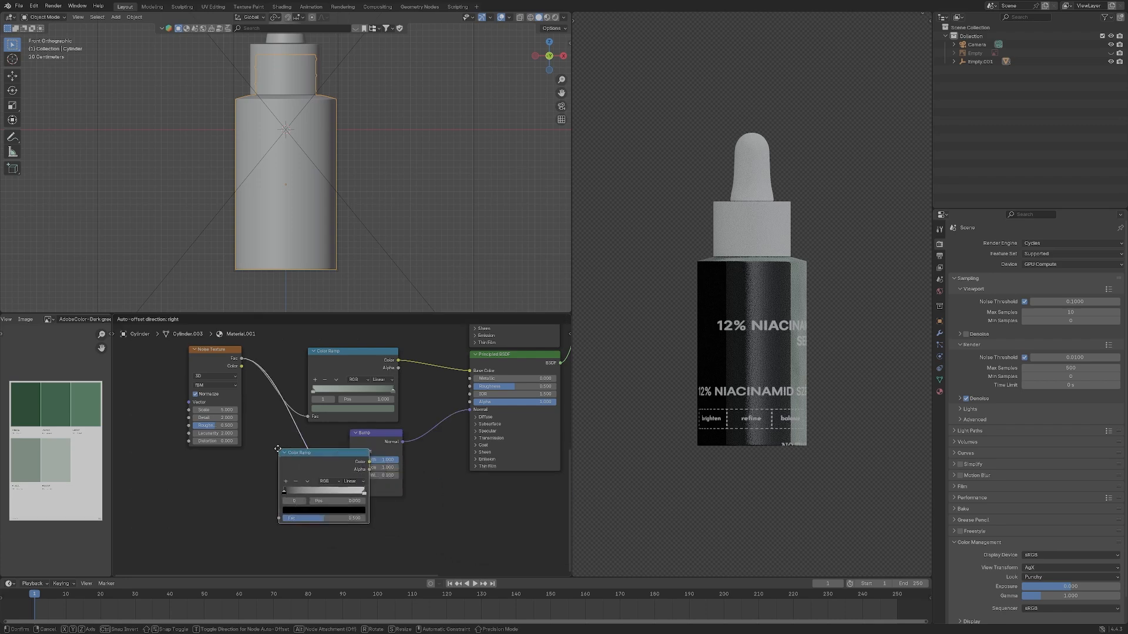
click(324, 467)
drag(394, 446, 402, 524)
middle_drag(415, 531, 419, 480)
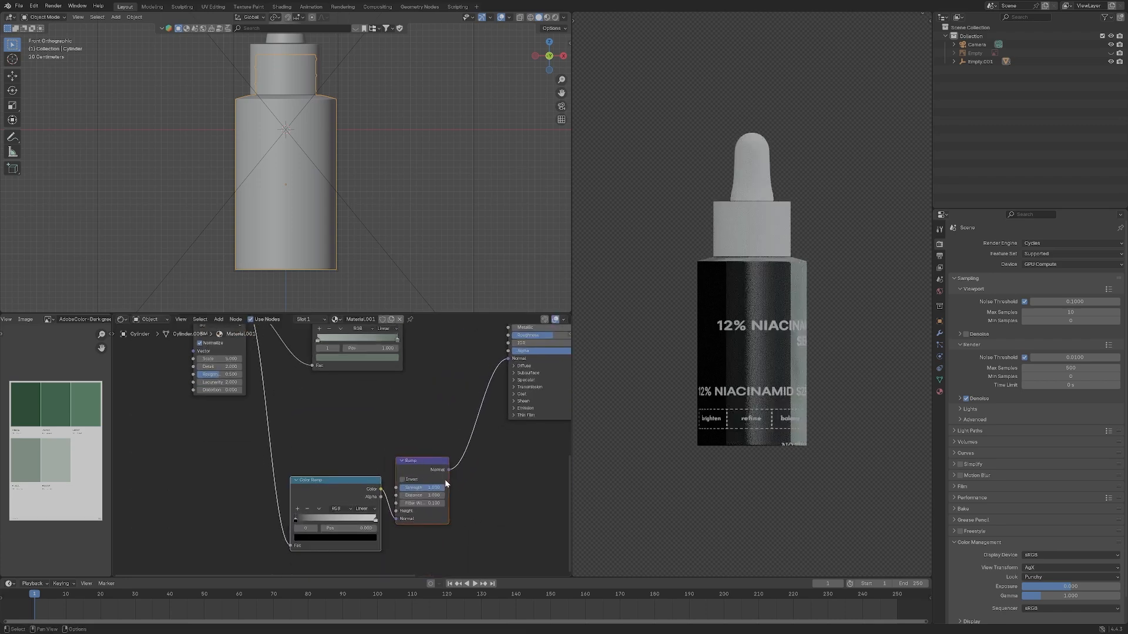
drag(399, 515, 398, 511)
Move the black stop of the bump's Color Ramp to position 0.653.
scroll(412, 525, up, 2)
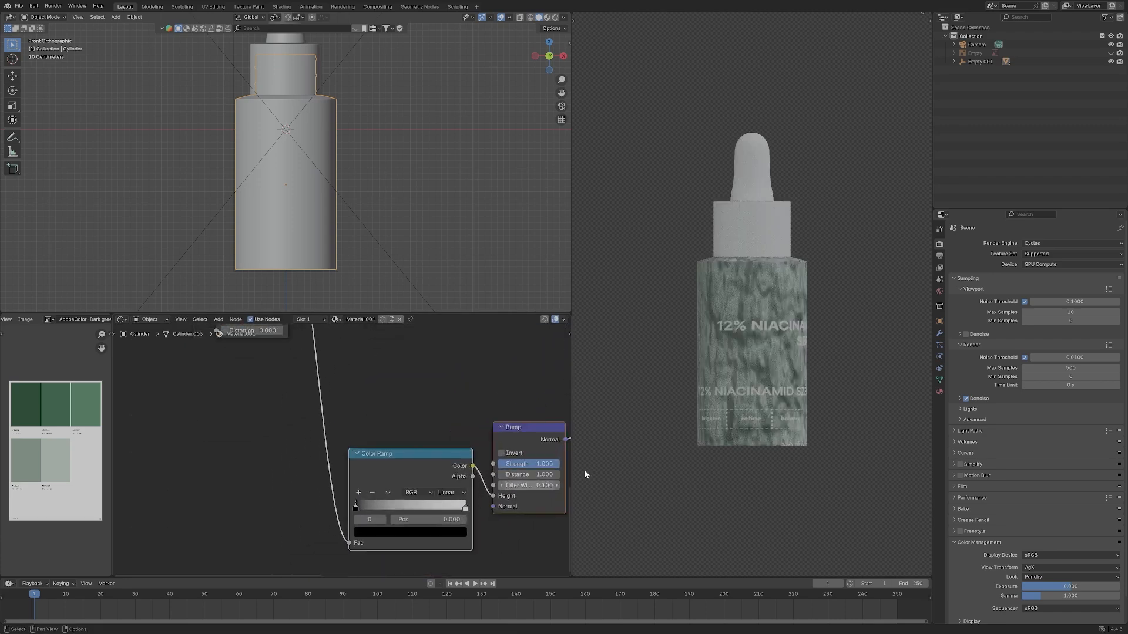
scroll(766, 403, up, 3)
scroll(376, 503, up, 2)
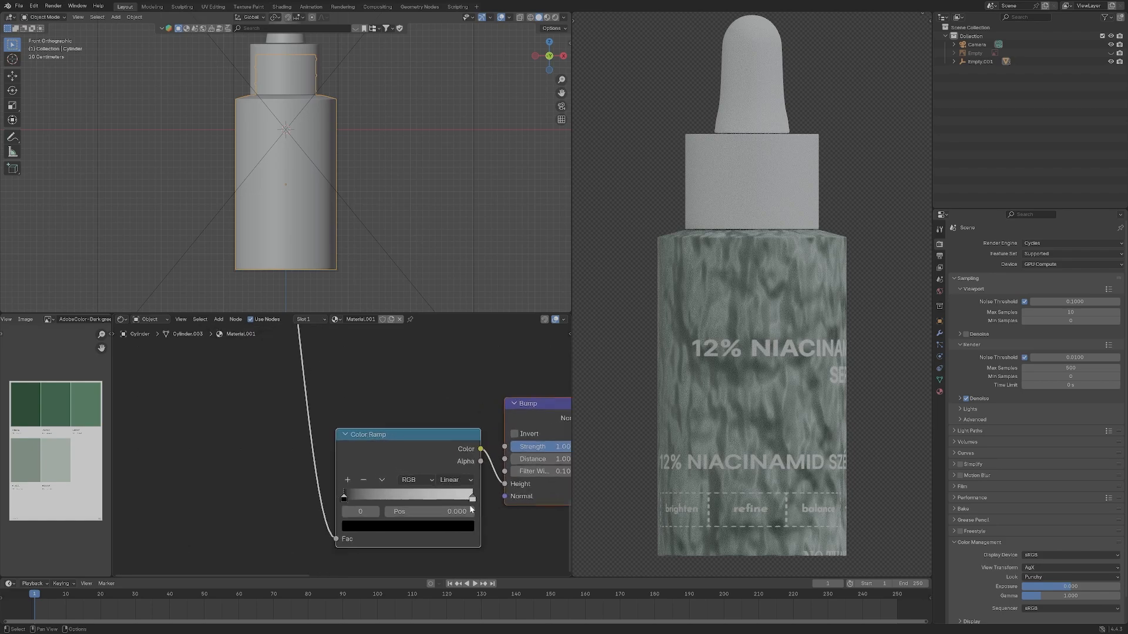
drag(346, 509, 453, 510)
scroll(453, 510, down, 1)
middle_drag(452, 510, 346, 512)
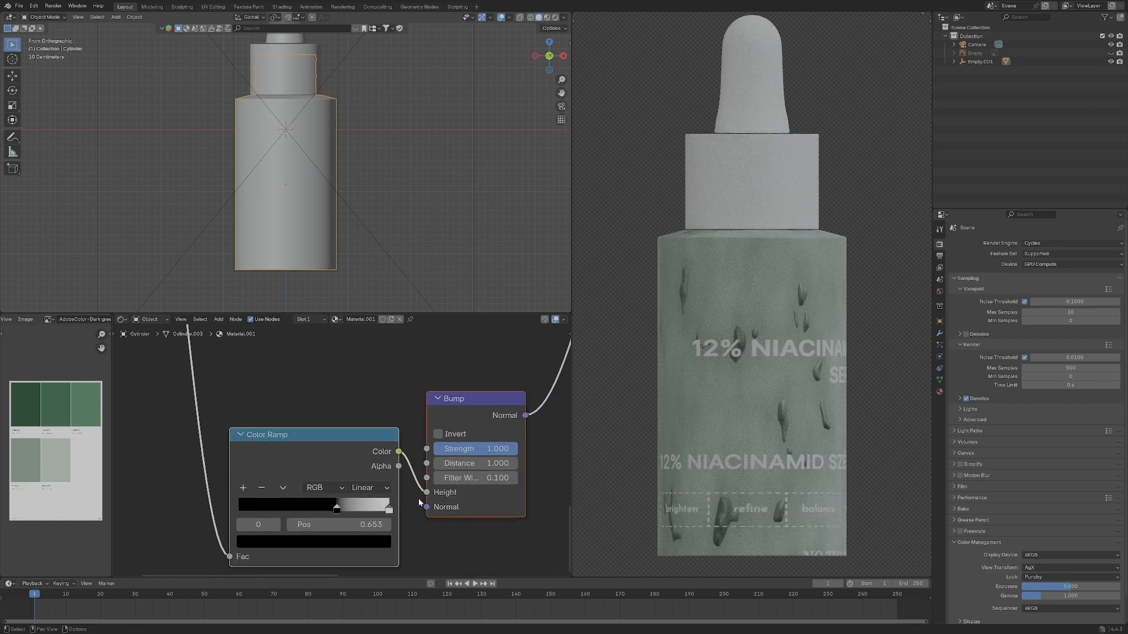
Try different Strength and Distance values on the Bump node.
scroll(345, 509, up, 3)
drag(516, 453, 544, 448)
drag(544, 466, 515, 467)
scroll(390, 436, down, 2)
Set the Noise Texture's Scale to 200 and its Detail to 50.
middle_drag(223, 404, 455, 479)
scroll(440, 420, down, 5)
middle_drag(440, 420, 432, 488)
scroll(431, 486, up, 6)
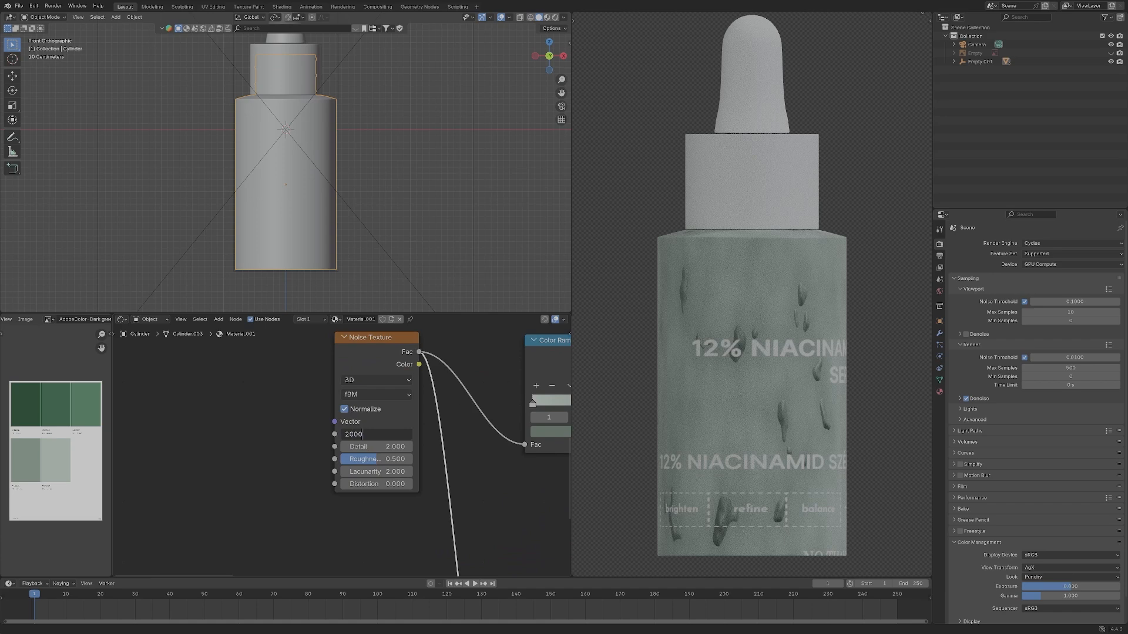
text(200)
key(Return)
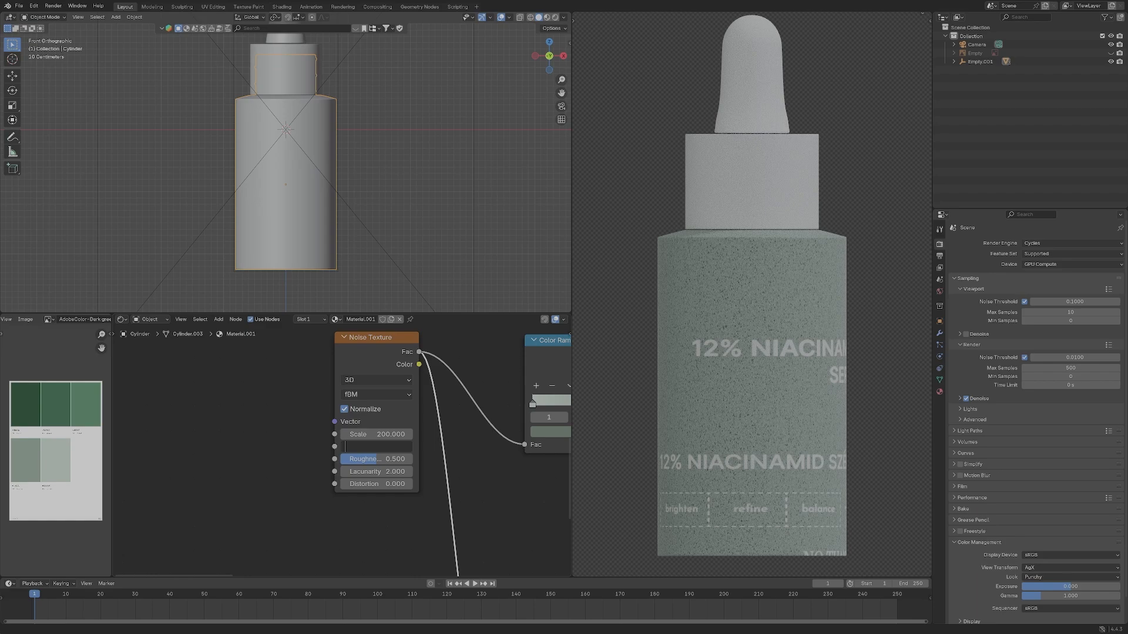
Set the Bump node's Distance to 0 while keeping its Strength at 1.
middle_drag(499, 506, 369, 453)
scroll(369, 452, down, 4)
mouse_move(449, 481)
middle_down()
mouse_move(393, 411)
mouse_move(435, 466)
middle_up()
scroll(393, 411, up, 5)
scroll(435, 466, up, 1)
drag(453, 456, 491, 456)
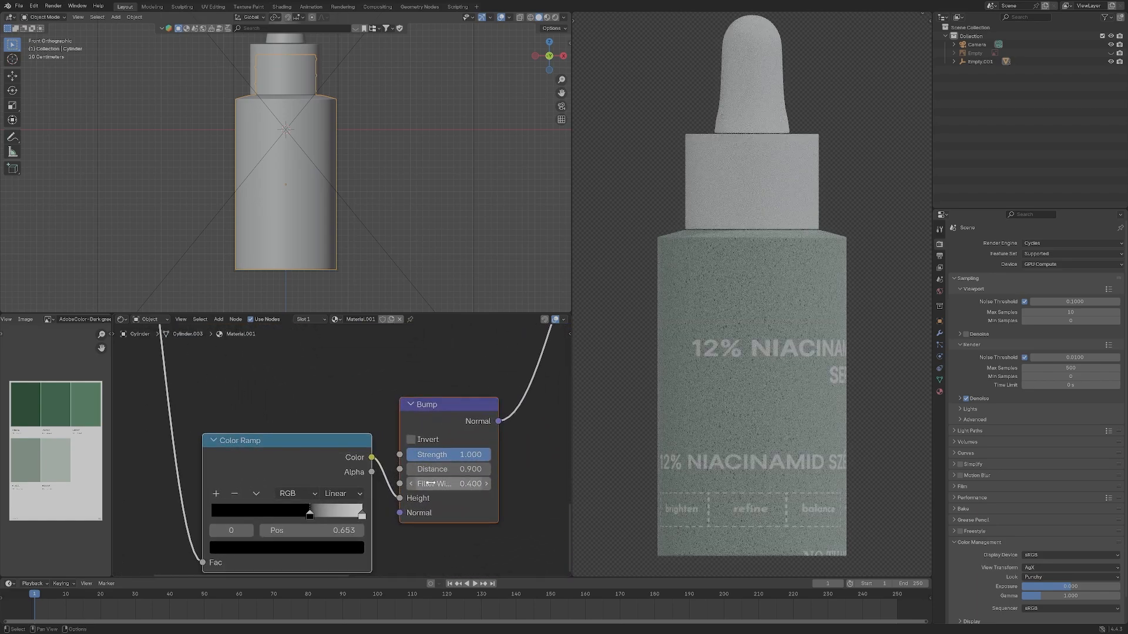
click(452, 469)
text(0)
key(Return)
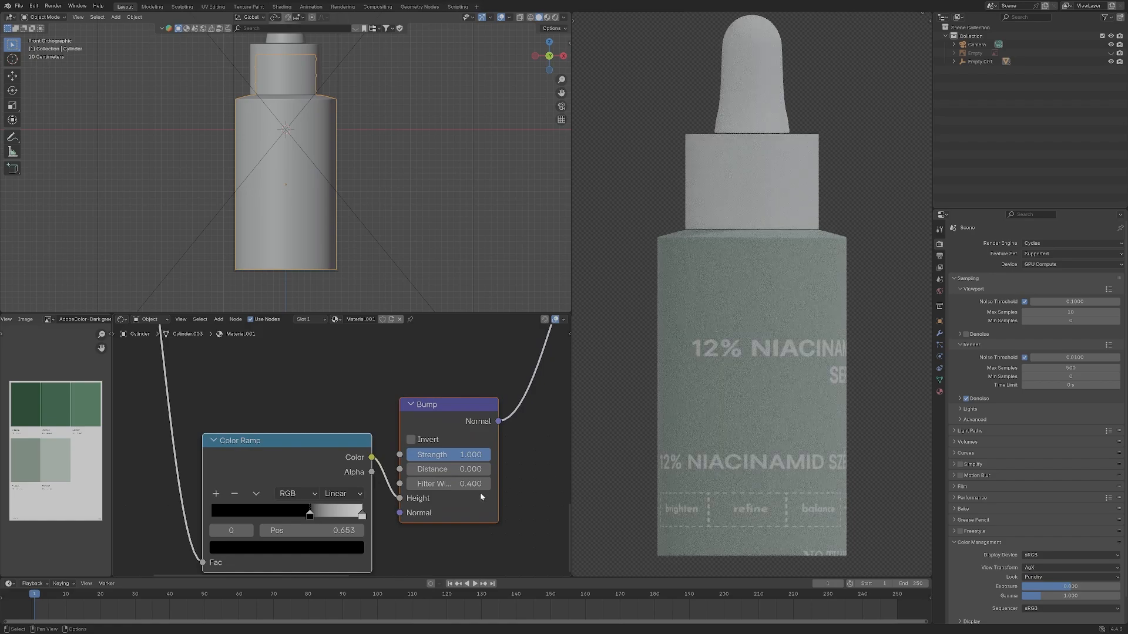
Set the Bump node's Filter Width to 0 and check the surface texture on the whole bottle.
scroll(755, 443, up, 6)
scroll(756, 447, up, 3)
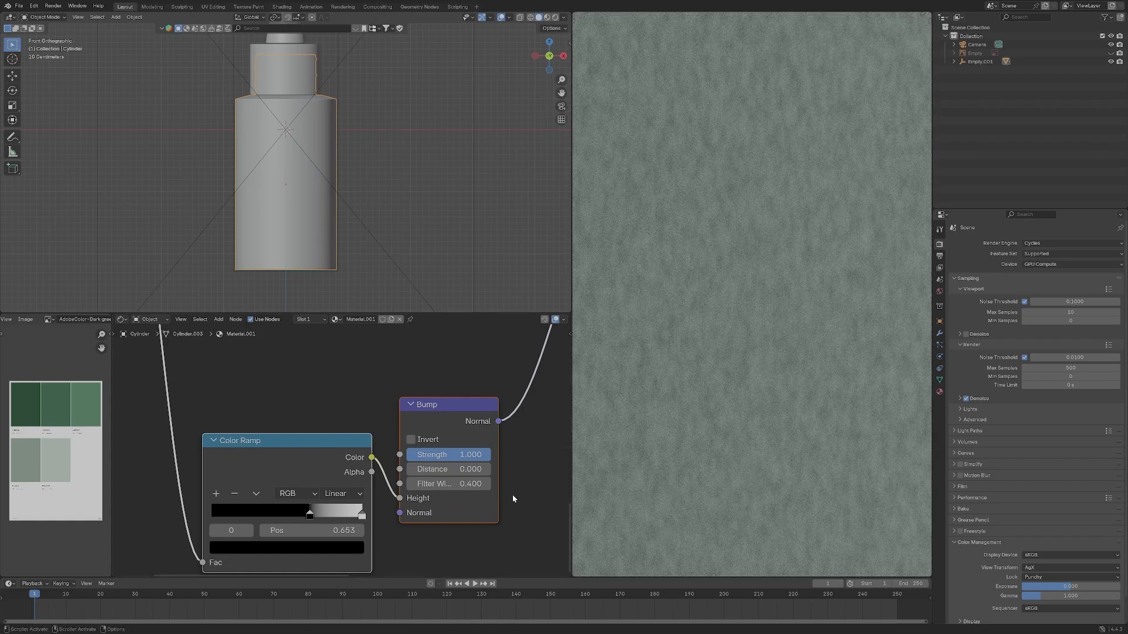
click(450, 483)
text(0)
key(Return)
scroll(707, 434, down, 3)
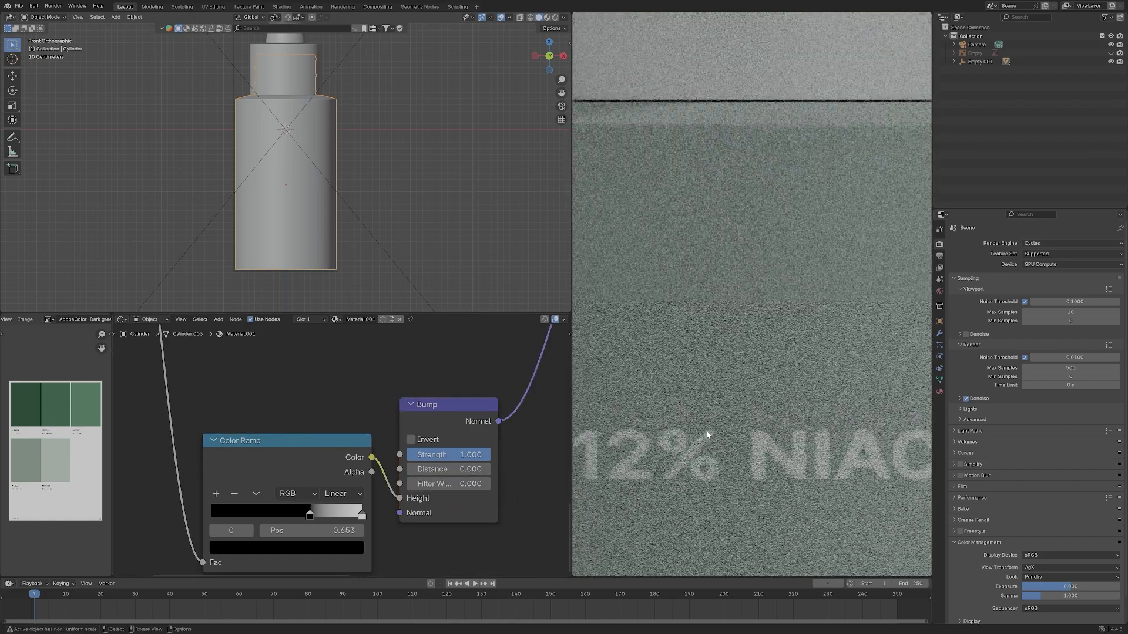
scroll(707, 435, down, 6)
middle_drag(821, 414, 738, 369)
scroll(802, 398, down, 1)
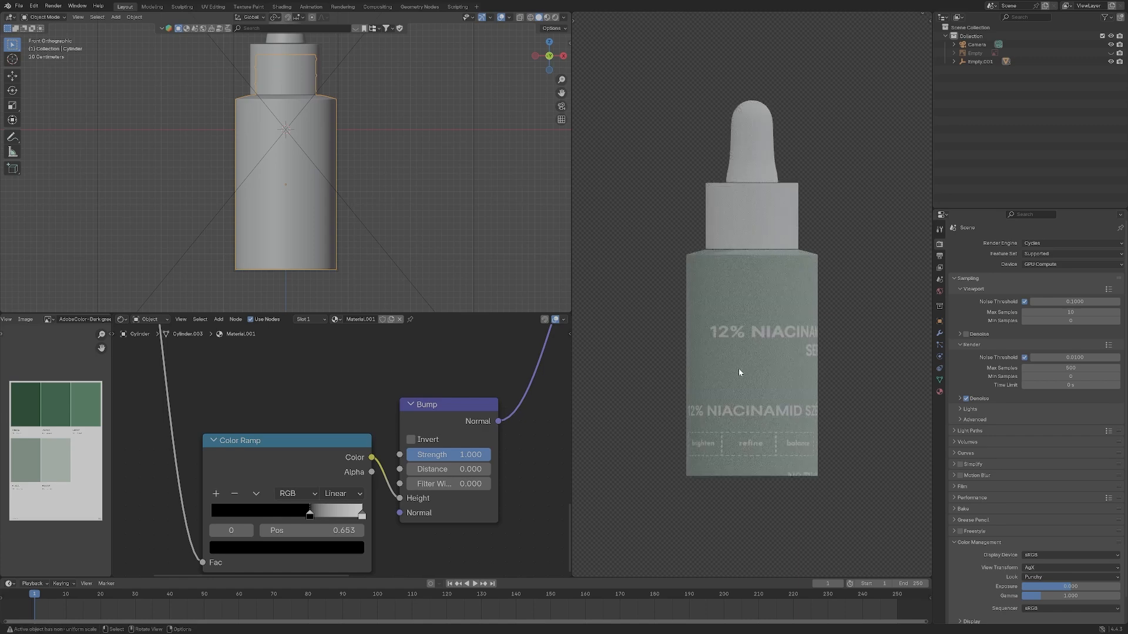
scroll(739, 369, down, 1)
scroll(465, 475, down, 3)
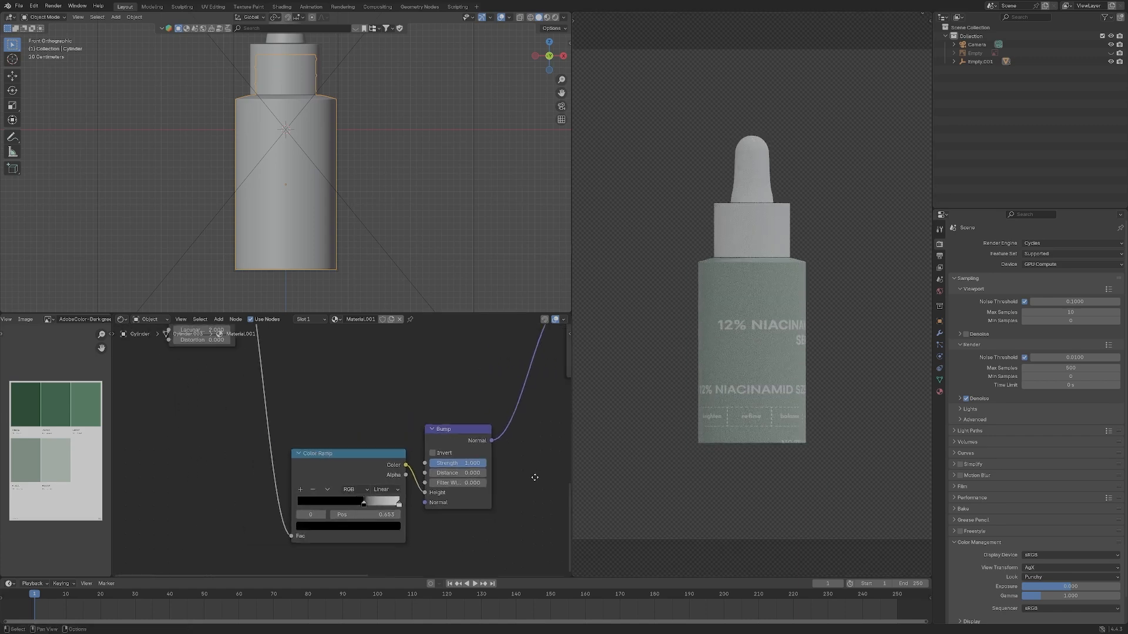
Switch the Noise Texture's dimensions to 4D.
middle_drag(319, 359, 451, 473)
scroll(451, 473, up, 3)
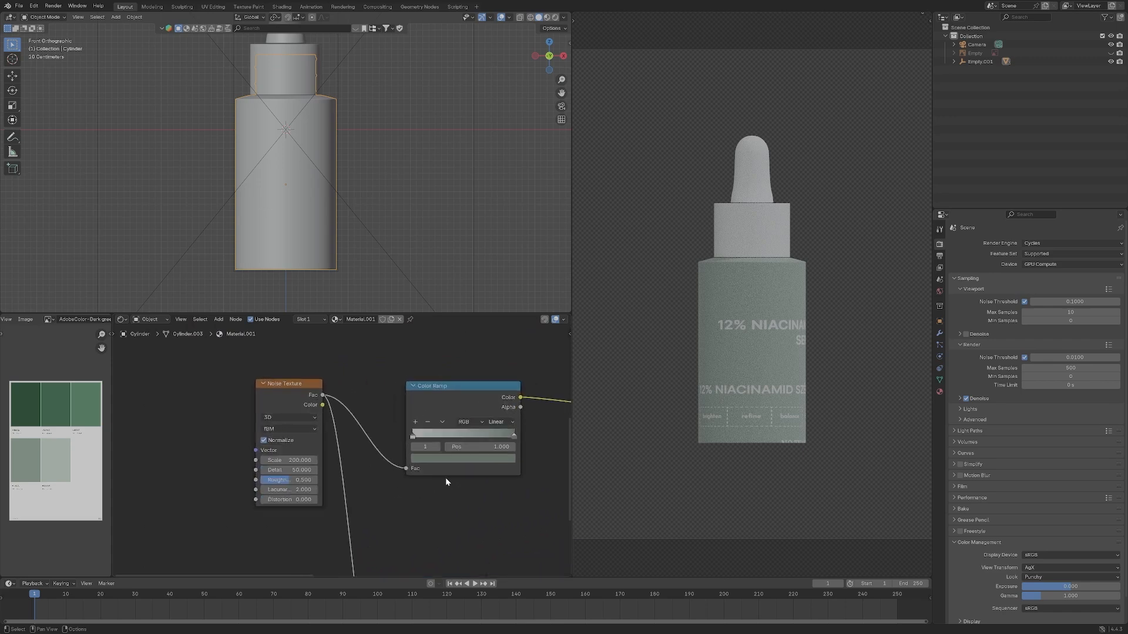
scroll(468, 475, down, 3)
middle_drag(384, 495, 474, 488)
scroll(423, 470, up, 4)
click(365, 419)
click(345, 491)
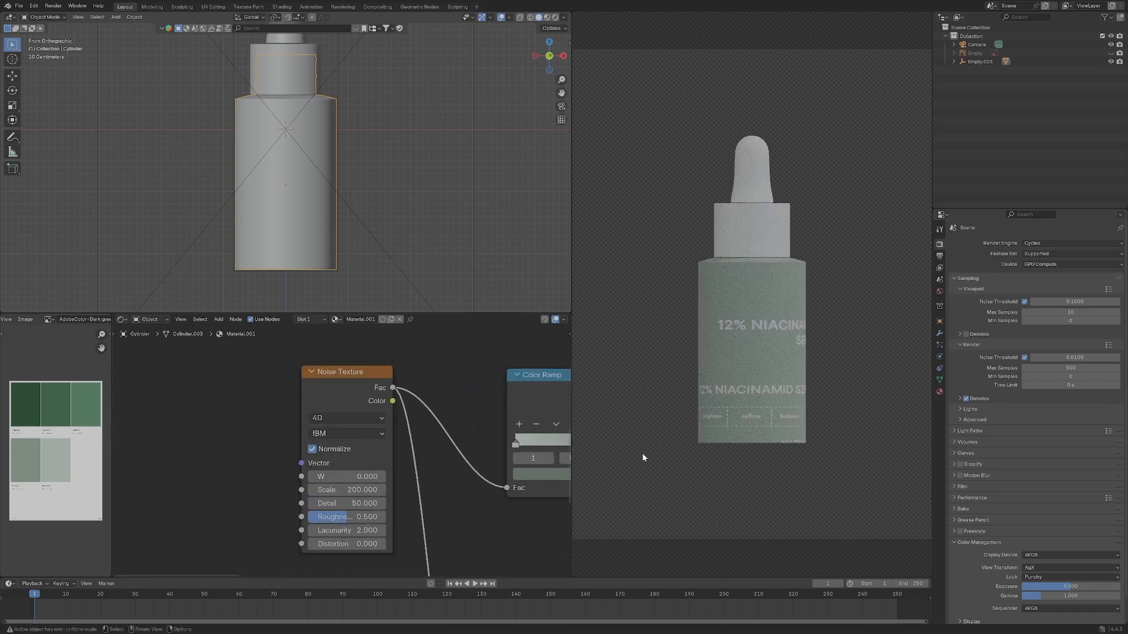
Try the Hybrid Multifractal type on the Noise Texture and switch back to fBM.
click(364, 433)
click(347, 495)
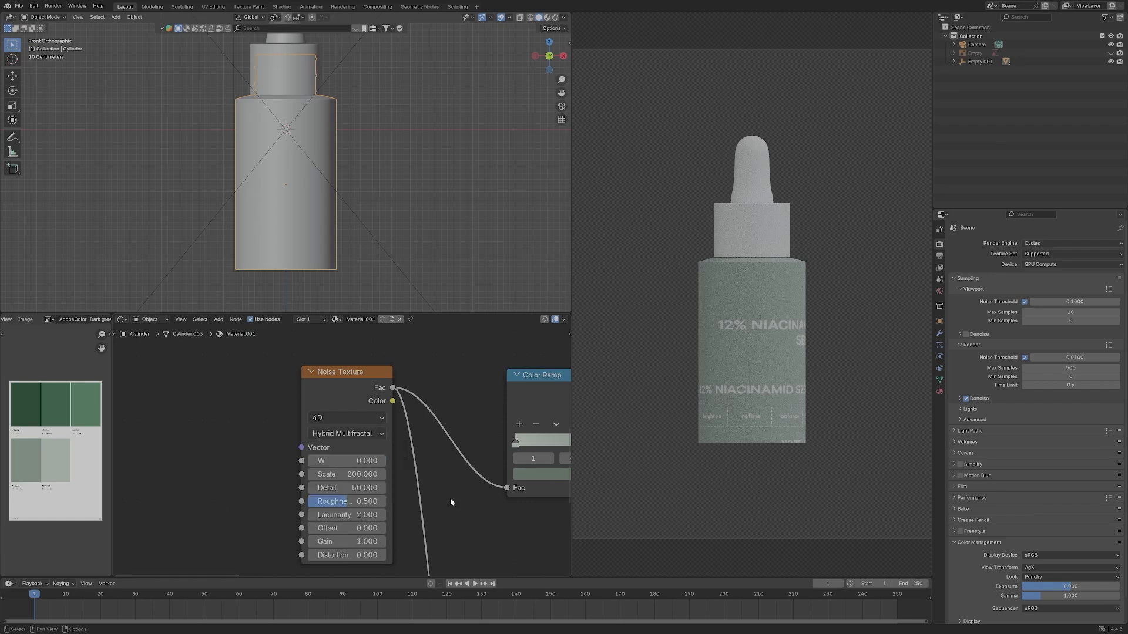
scroll(813, 458, up, 6)
click(346, 434)
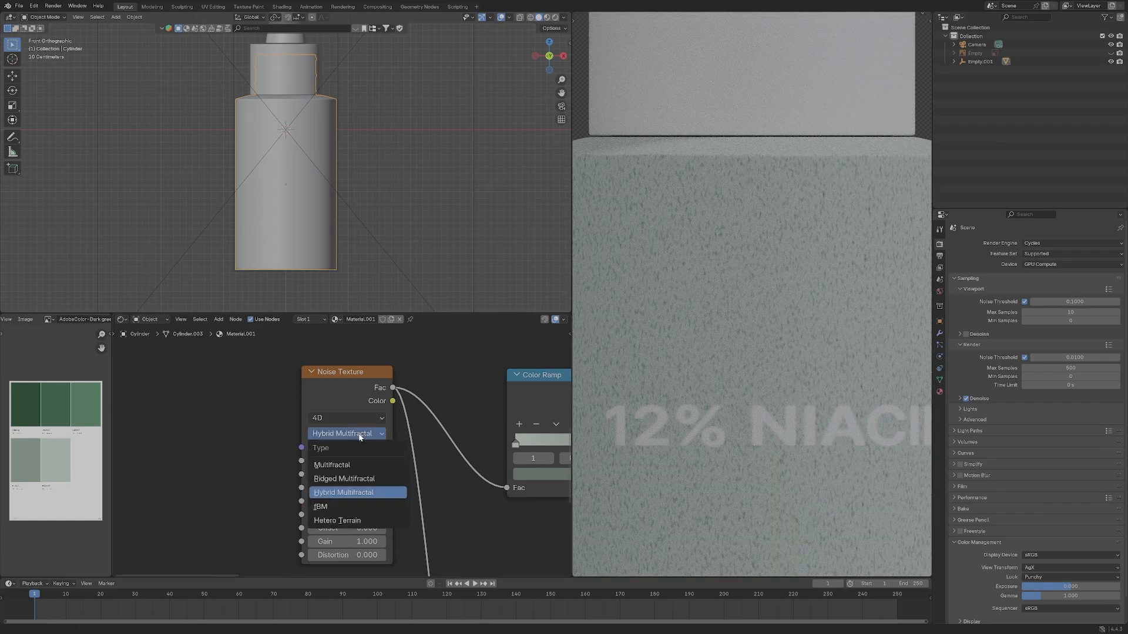
click(347, 510)
Set the lower Principled BSDF's Roughness to about 0.418 and its Metallic to about 0.063.
scroll(486, 488, down, 5)
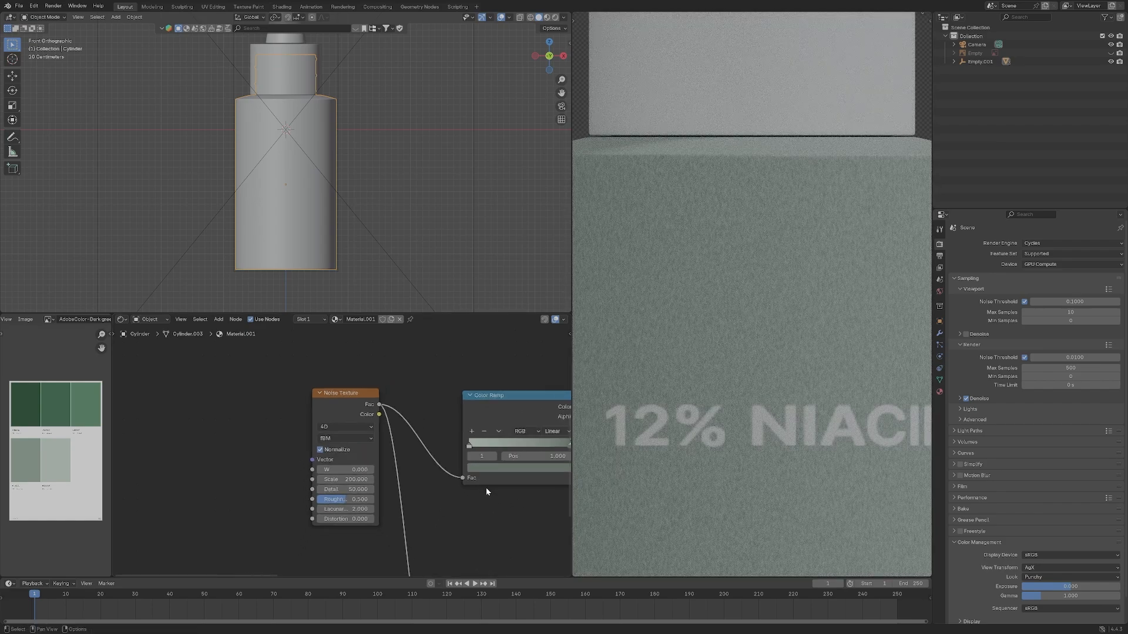
middle_drag(500, 481, 246, 479)
scroll(386, 454, up, 4)
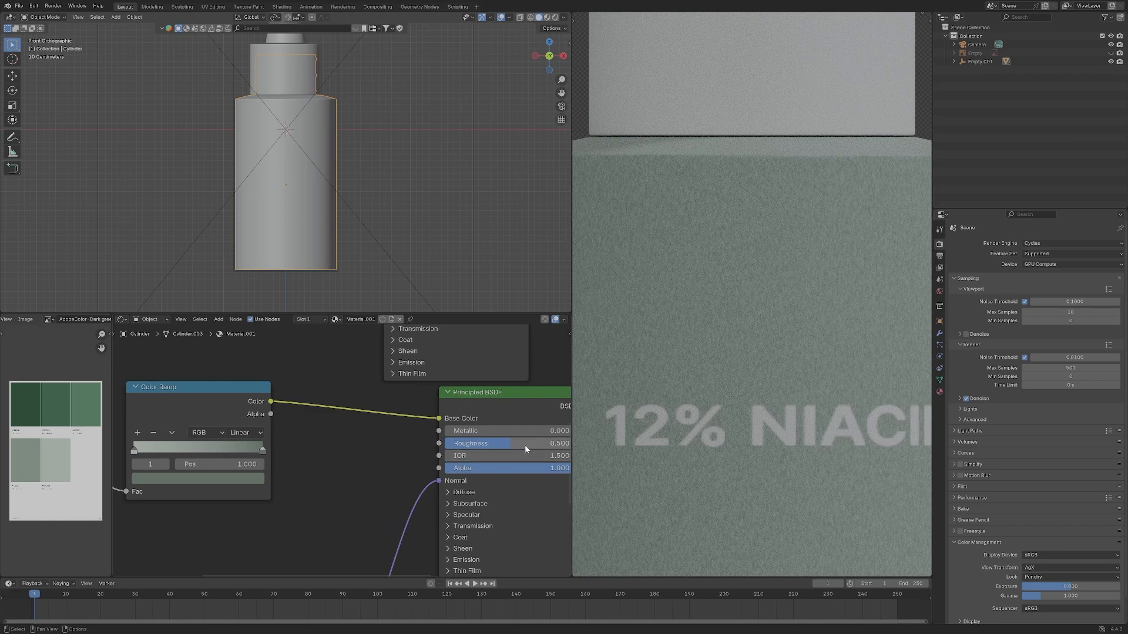
drag(511, 444, 495, 432)
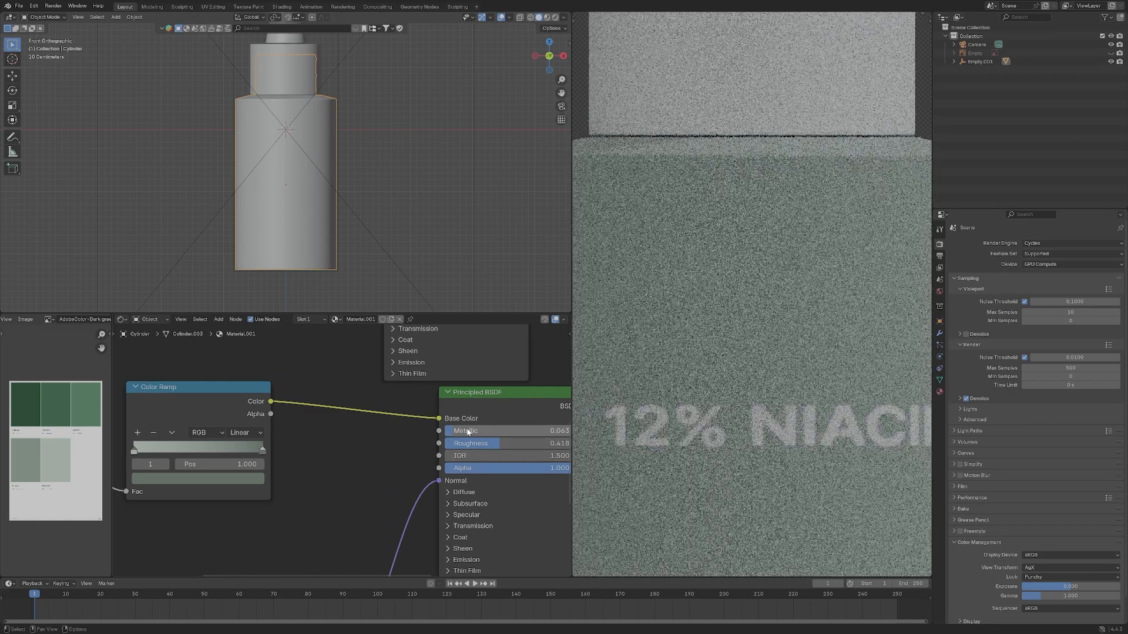
Examine the bottle's surface finish and lettering from a distance and close up around the shoulder.
scroll(695, 418, down, 8)
middle_drag(756, 419, 720, 390)
scroll(720, 390, up, 6)
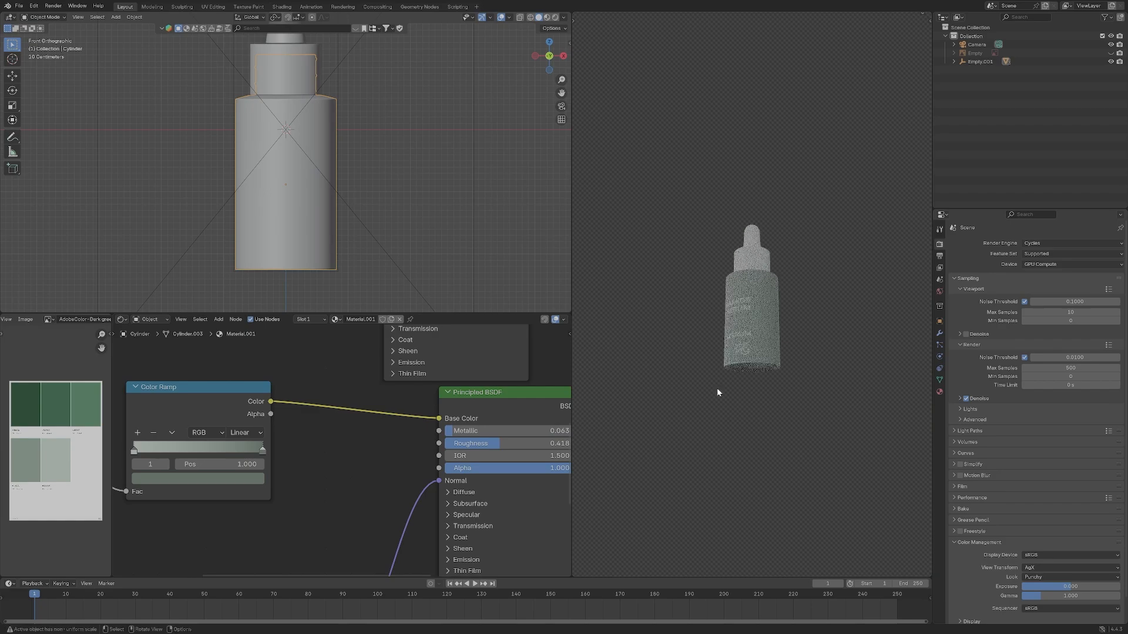
scroll(751, 434, up, 5)
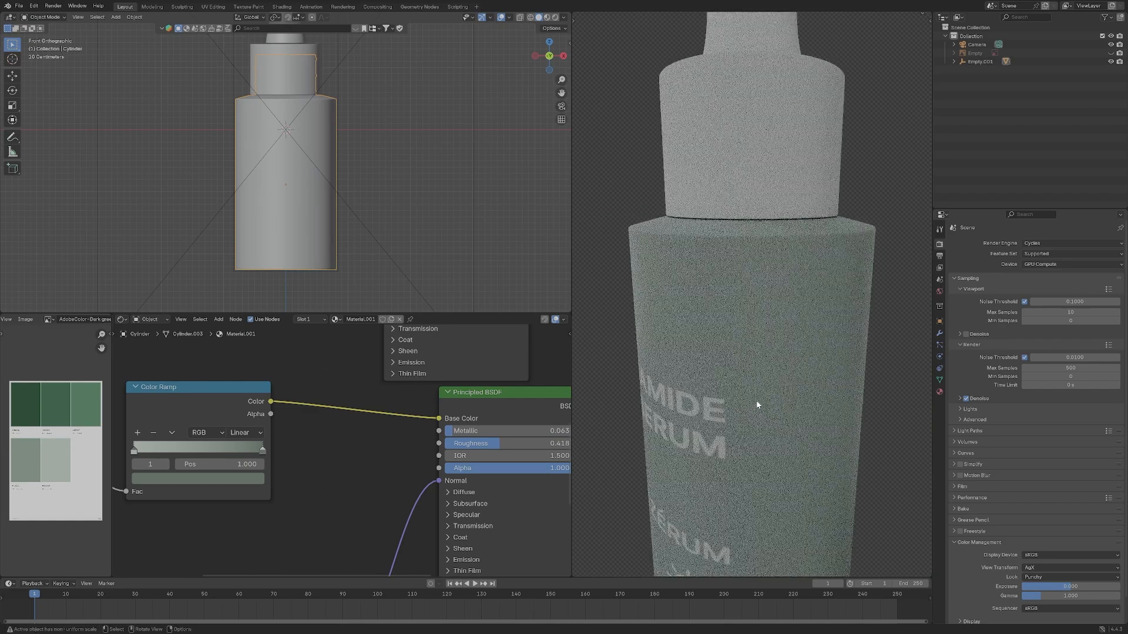
scroll(510, 486, down, 3)
scroll(500, 489, up, 7)
Set the first stop of the base-color Color Ramp to the darker grey-green palette swatch (#778C7D).
middle_drag(406, 480, 442, 482)
scroll(499, 485, up, 5)
scroll(493, 485, down, 2)
scroll(464, 475, up, 1)
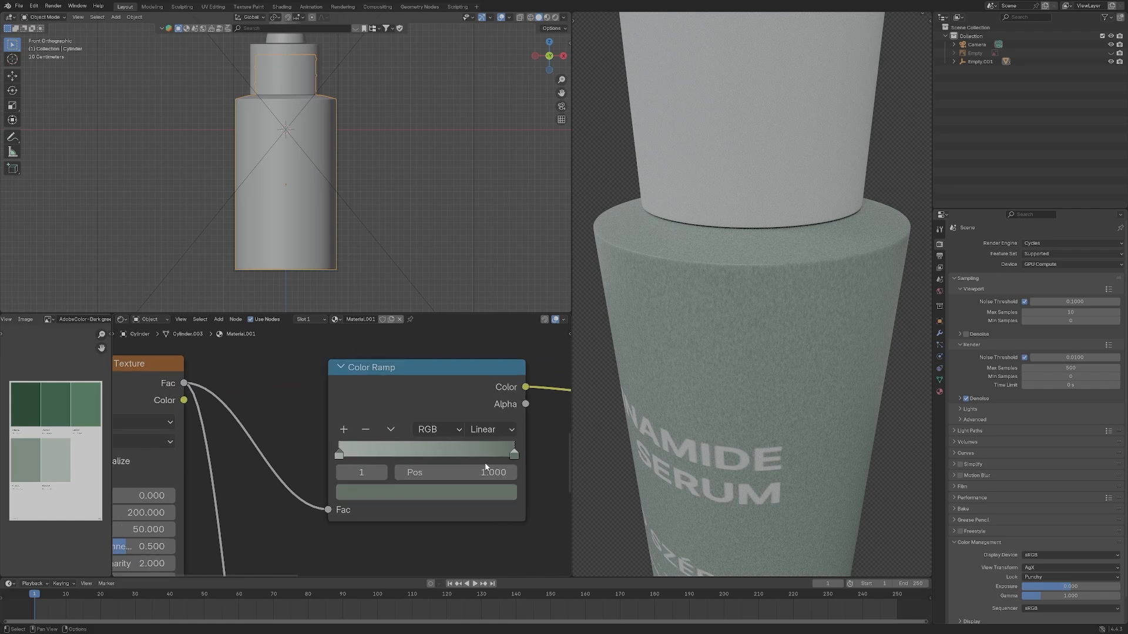
scroll(486, 467, down, 3)
click(346, 468)
click(382, 486)
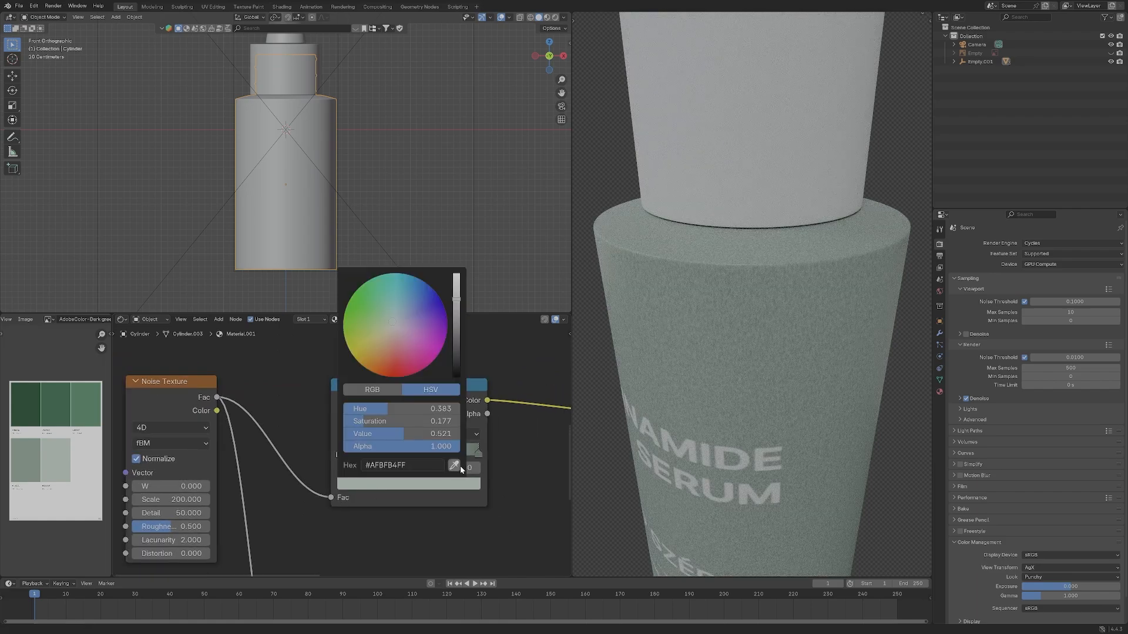
click(458, 466)
click(26, 459)
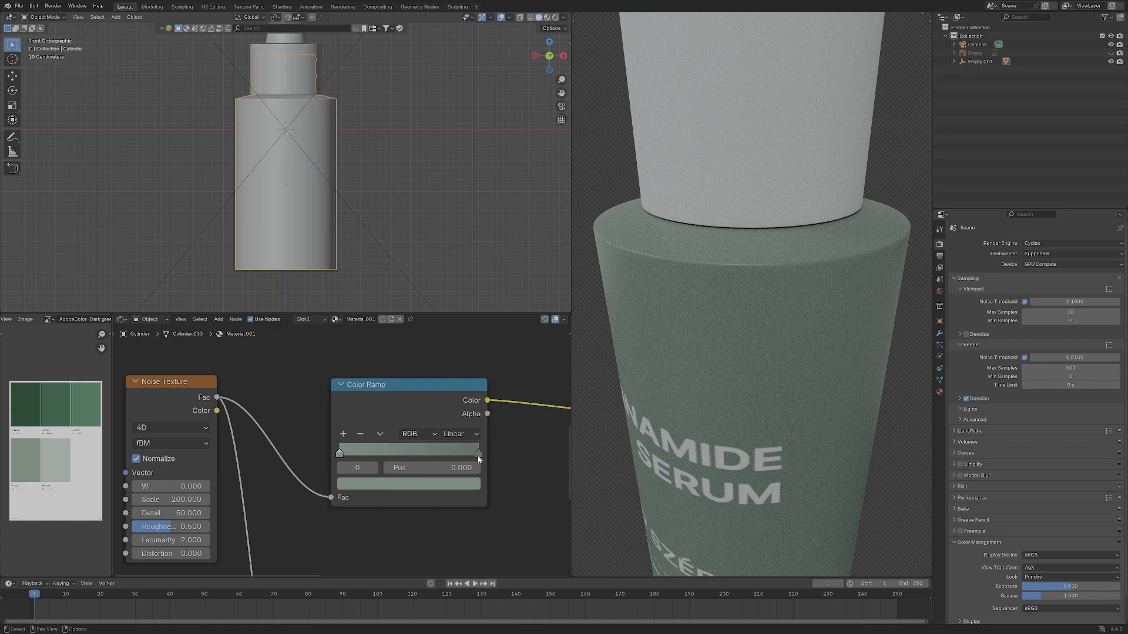
Try sampling the Color Ramp's dark end-stop color for its first stop and check the bottle from the front.
click(361, 485)
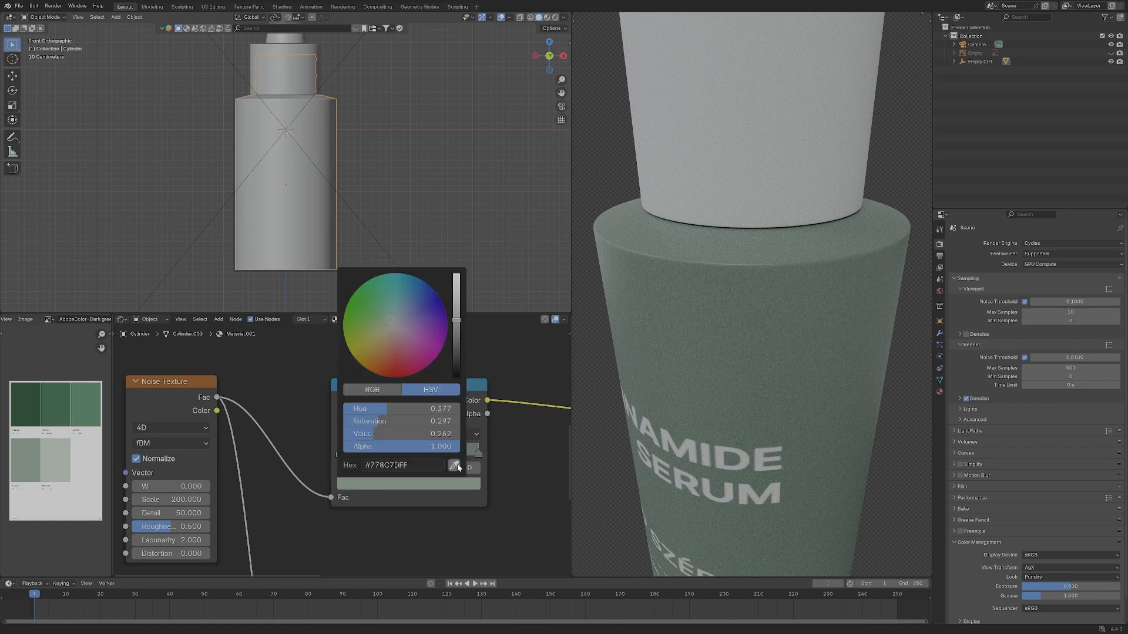
click(456, 466)
click(478, 456)
scroll(742, 393, down, 8)
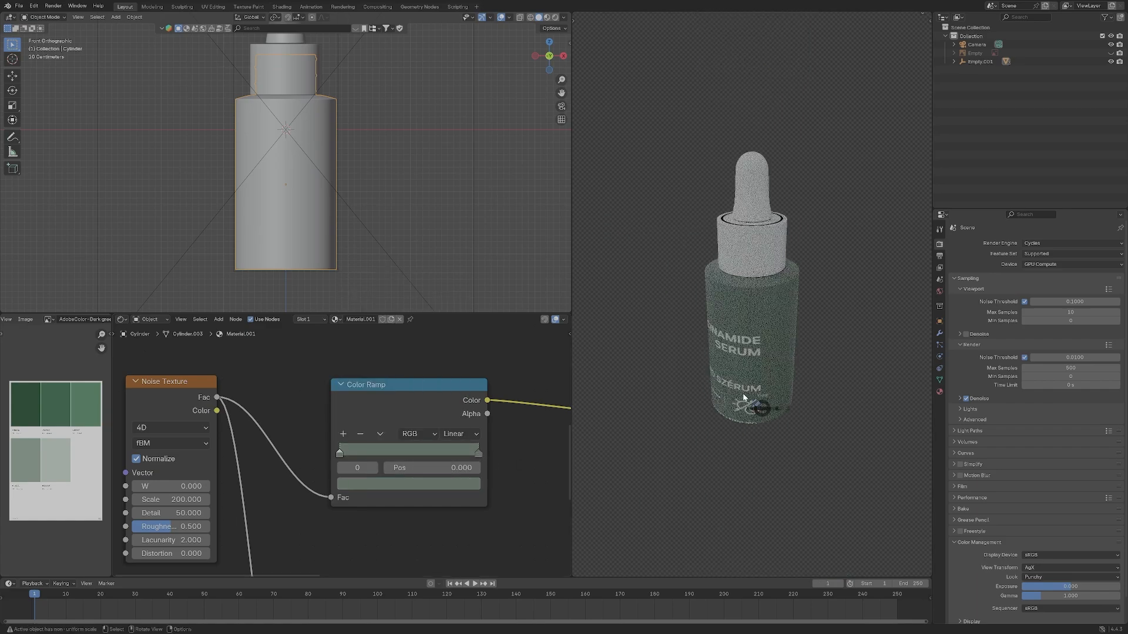
key(KP_1)
scroll(792, 391, up, 5)
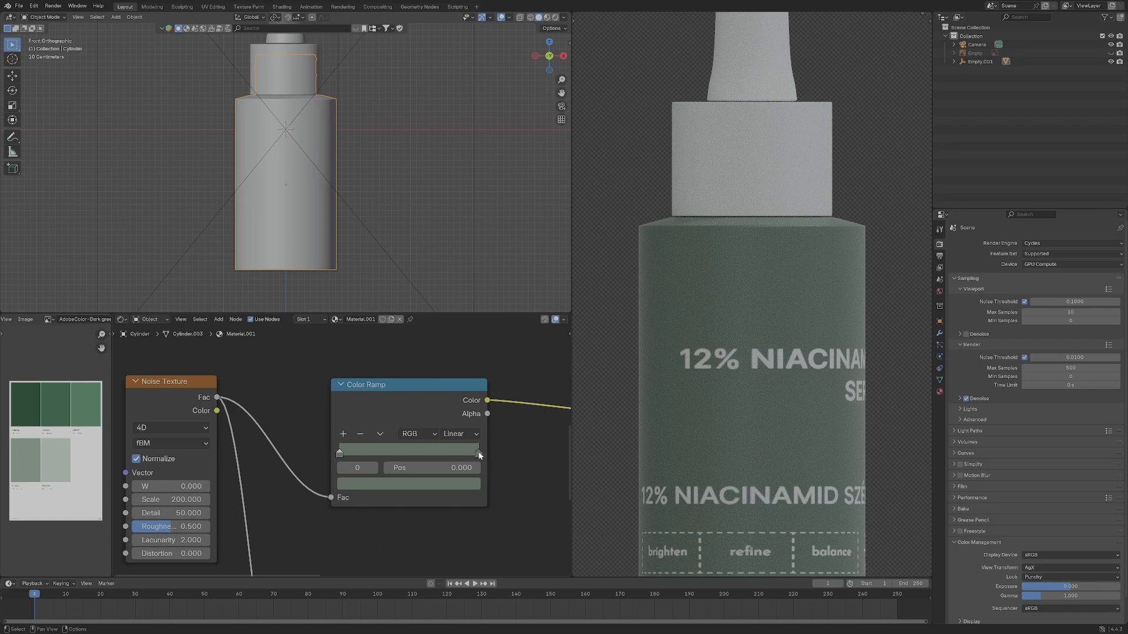
Recolor the Color Ramp's end stop with the light grey-green palette swatch and its first stop with the darker grey-green swatch.
click(474, 480)
click(454, 466)
click(63, 467)
click(411, 483)
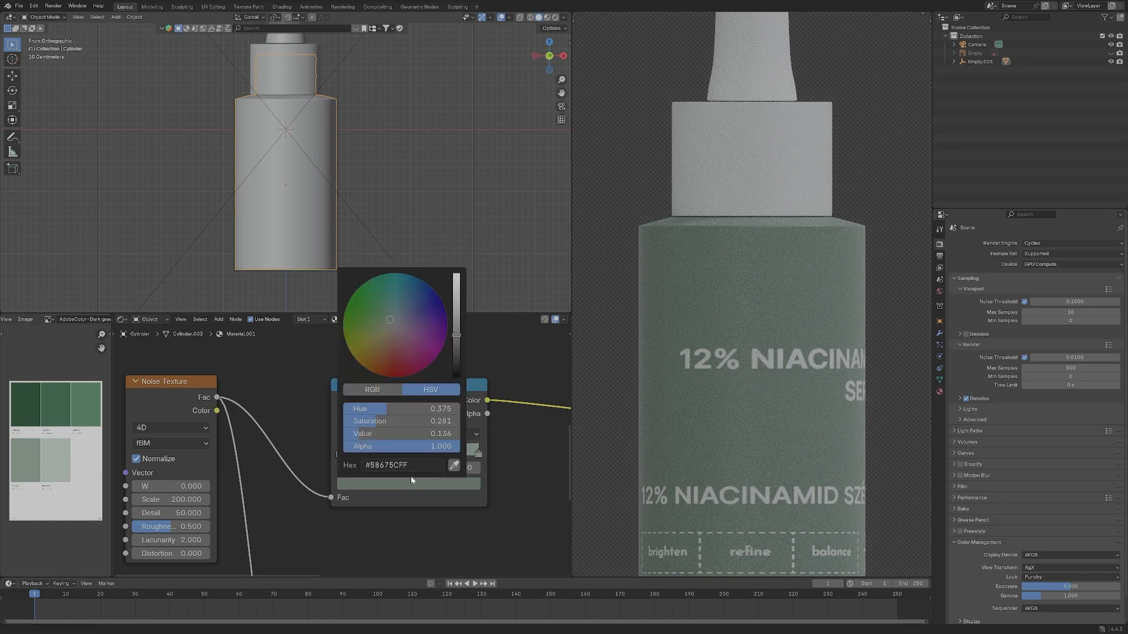
click(453, 466)
click(39, 453)
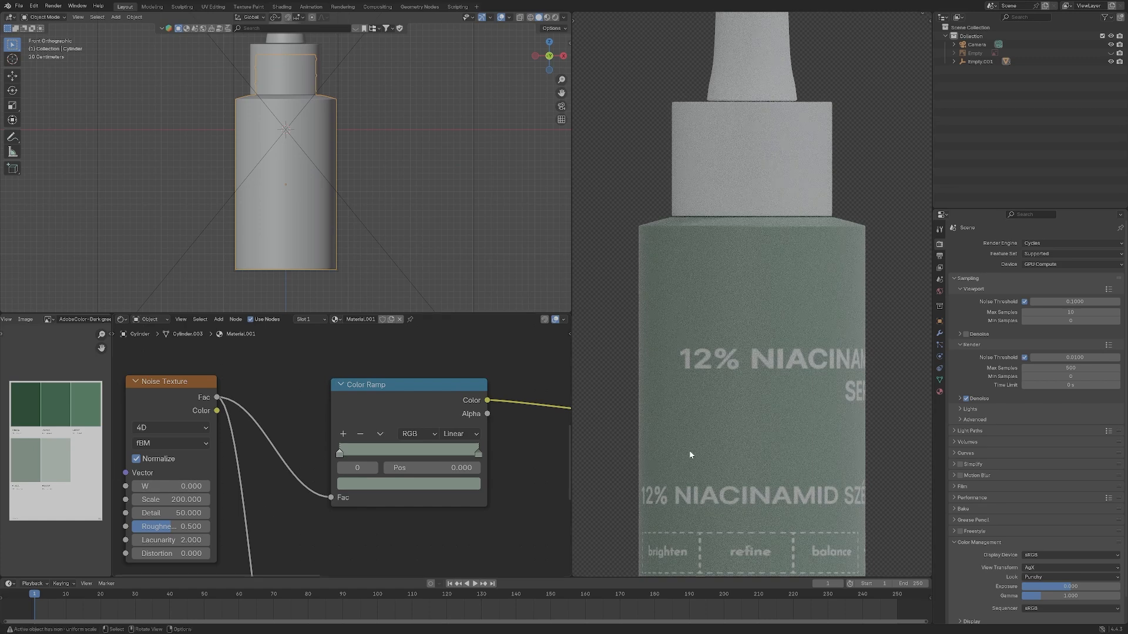
scroll(703, 451, down, 5)
middle_drag(702, 447, 682, 423)
key(grave)
click(643, 396)
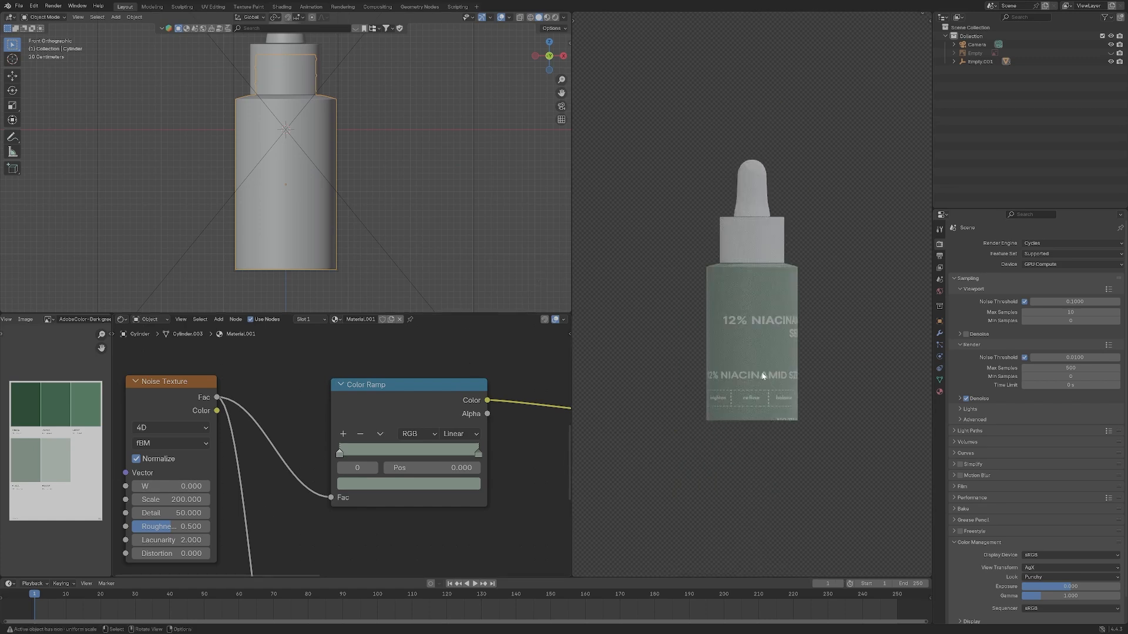
scroll(531, 410, down, 3)
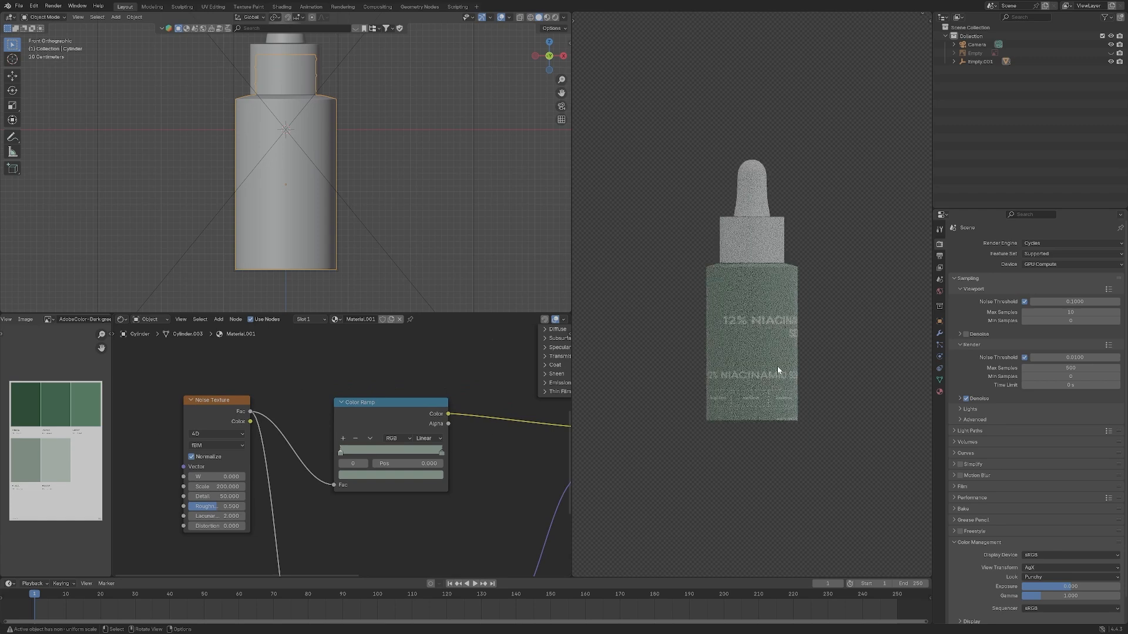
Assign Material.001 to the cap below the dropper bulb and check it from above.
click(758, 244)
scroll(763, 253, up, 5)
scroll(796, 329, down, 3)
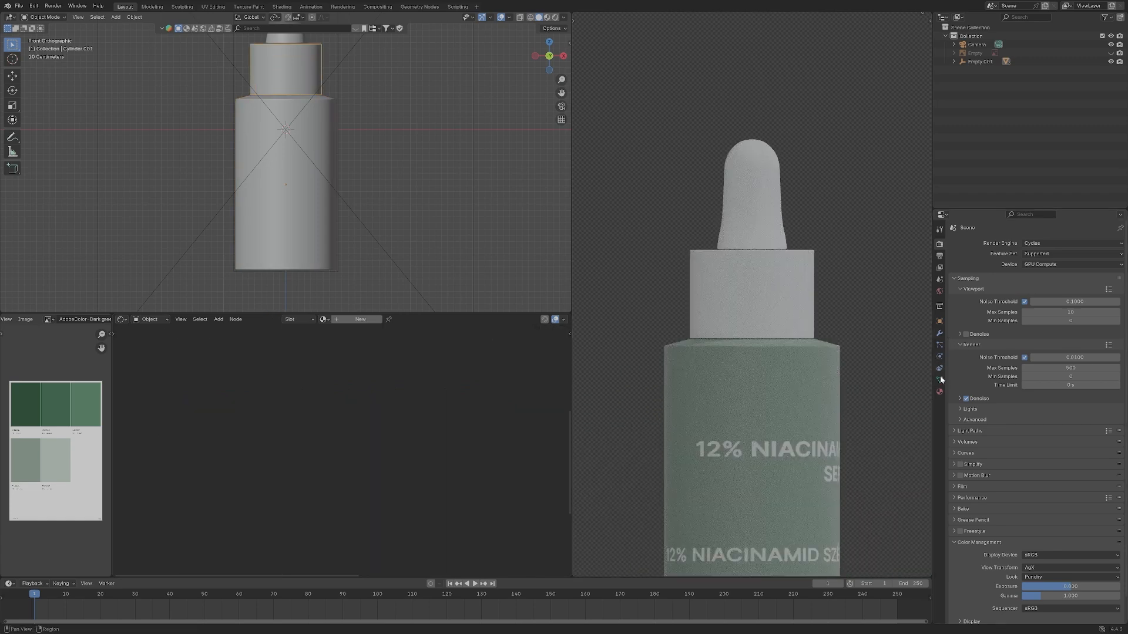
click(940, 391)
click(954, 280)
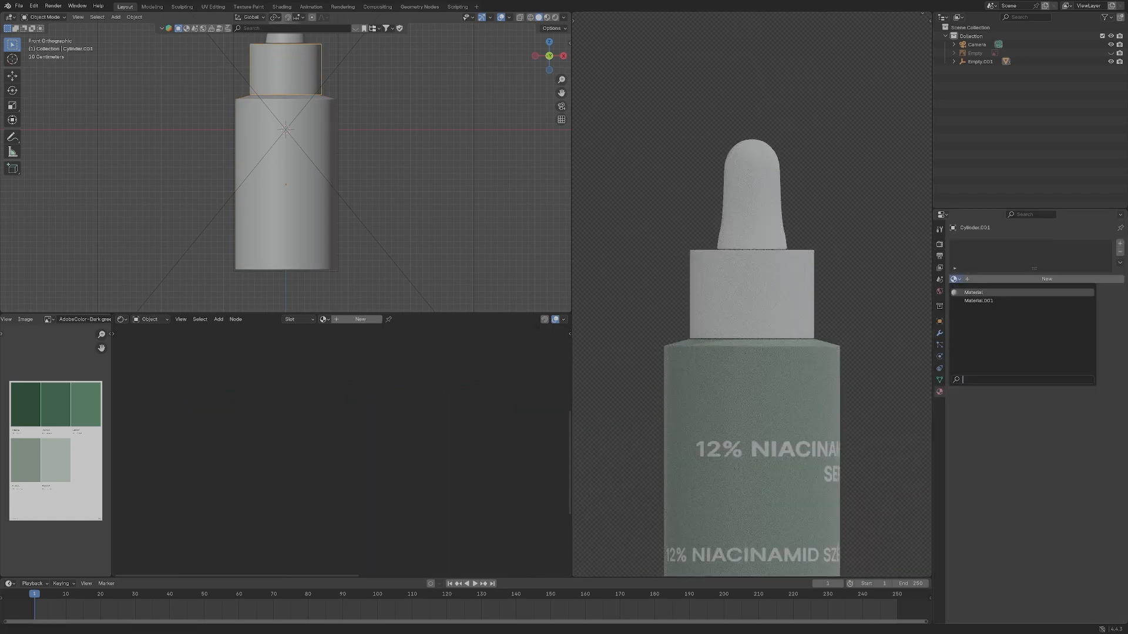
click(972, 295)
scroll(682, 369, down, 5)
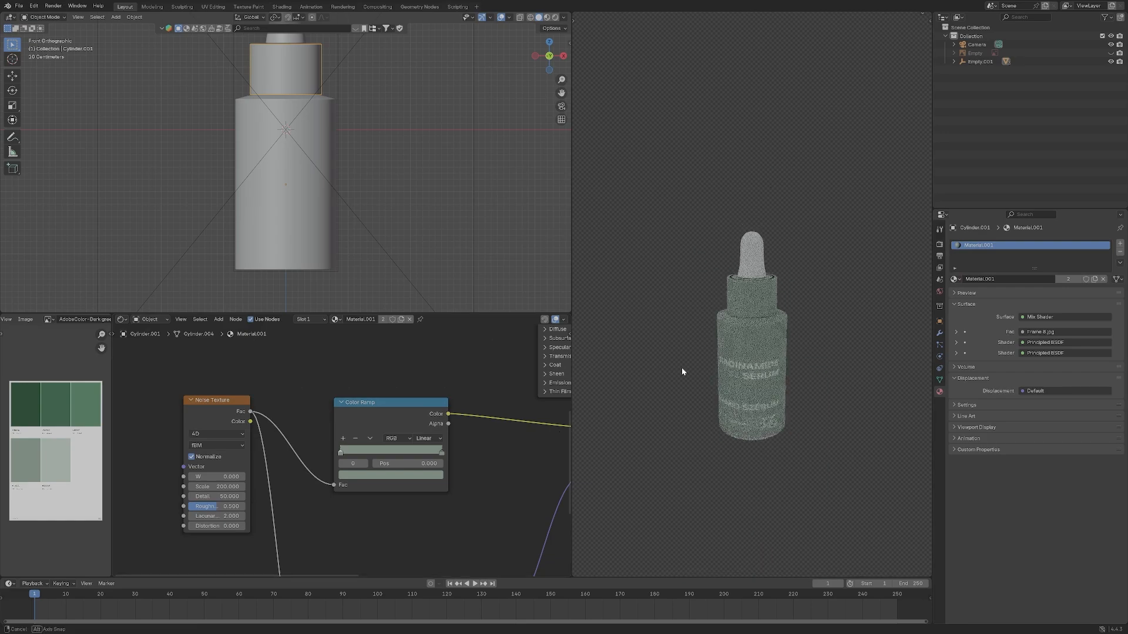
middle_drag(681, 369, 606, 414)
scroll(736, 368, up, 4)
middle_drag(736, 368, 757, 377)
scroll(757, 378, up, 2)
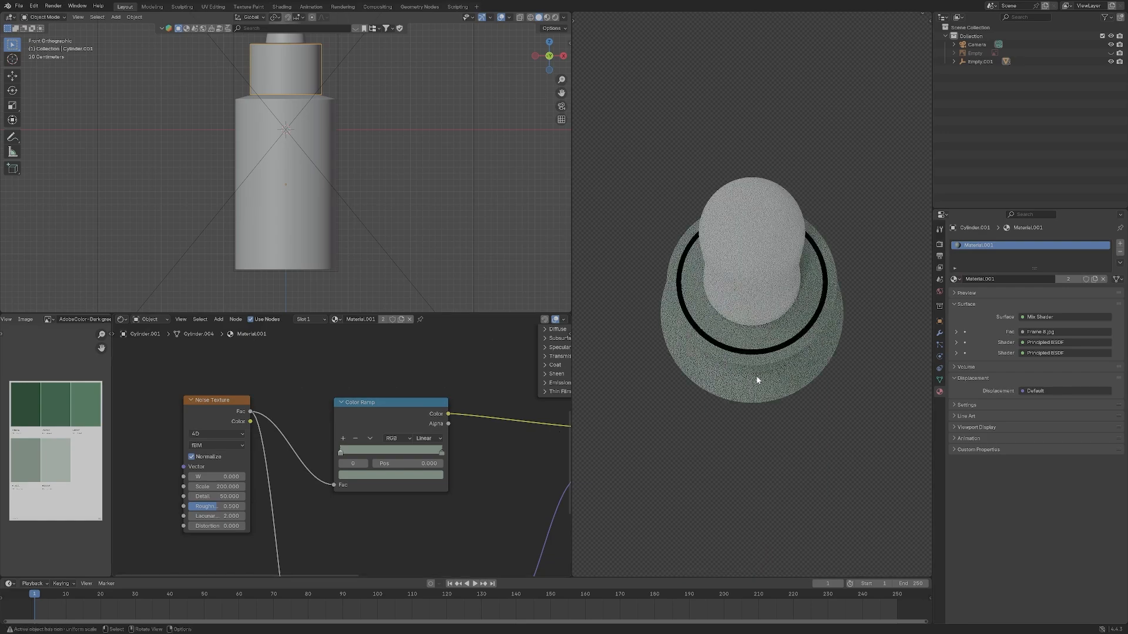
click(755, 294)
middle_drag(756, 295, 825, 255)
scroll(806, 297, up, 3)
key(Tab)
scroll(823, 253, up, 2)
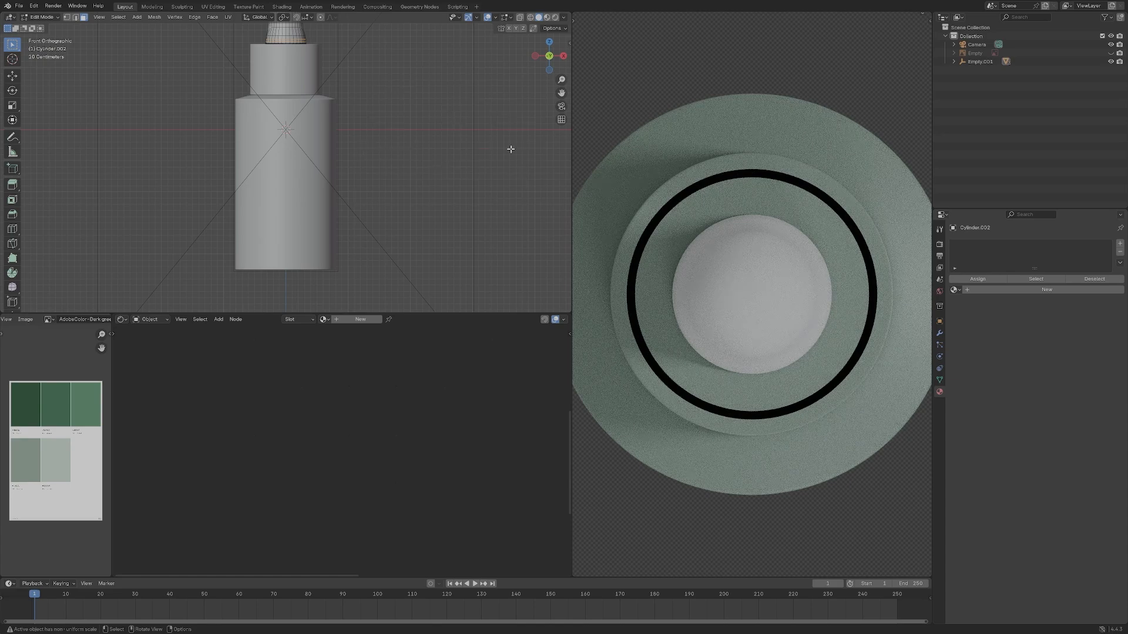
key(Tab)
Delete the outer ring of faces on the top of the cap in Edit Mode.
click(285, 88)
key(KP_Decimal)
key(Tab)
middle_drag(418, 147, 423, 184)
click(321, 189)
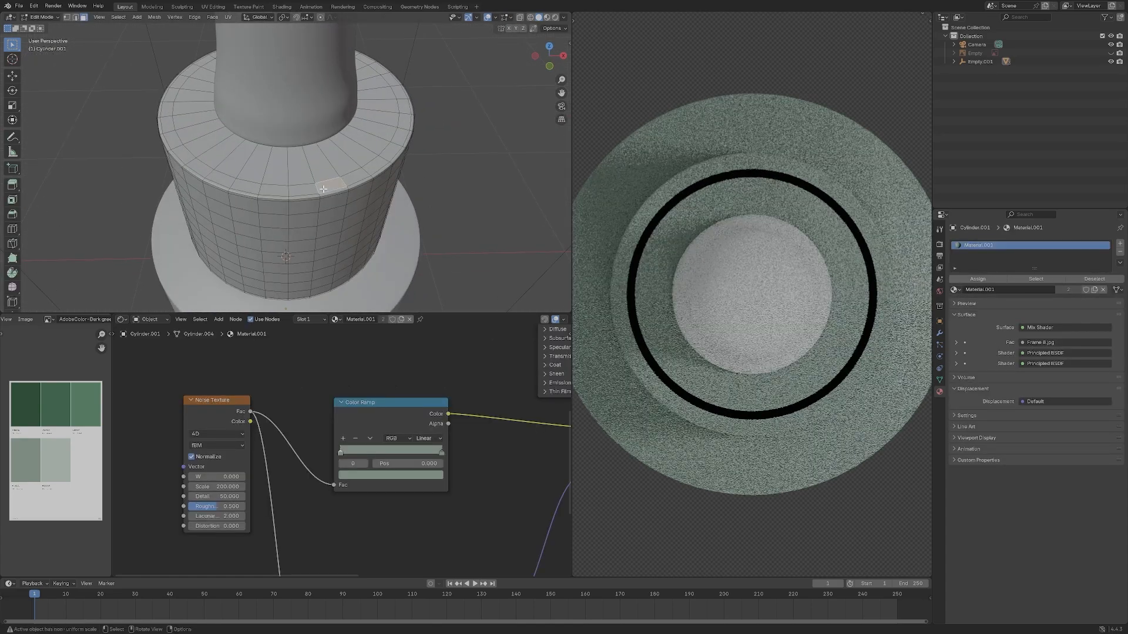
alt+click(322, 189)
click(316, 188)
alt+click(316, 188)
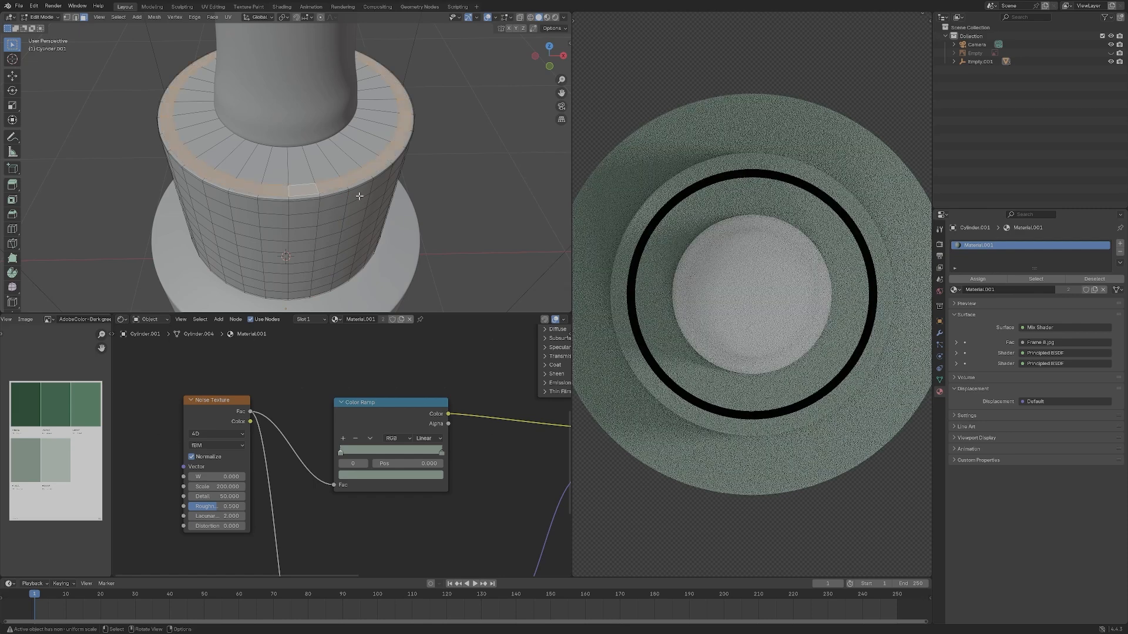
key(x)
click(344, 217)
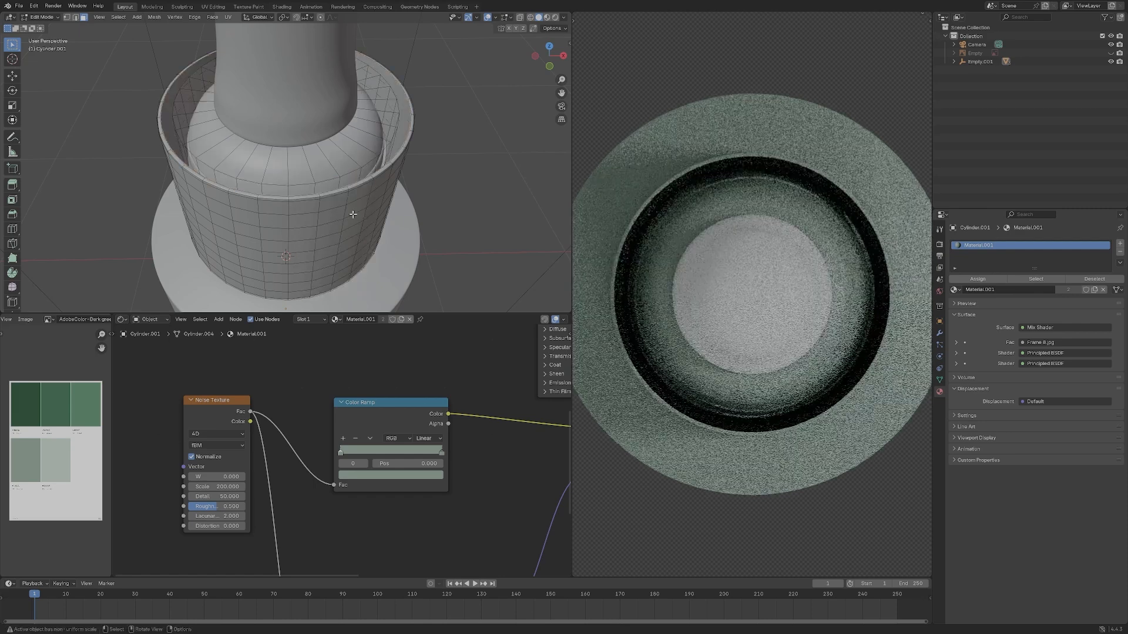
mouse_move(353, 211)
middle_down()
mouse_move(373, 181)
mouse_move(368, 234)
mouse_move(360, 218)
middle_up()
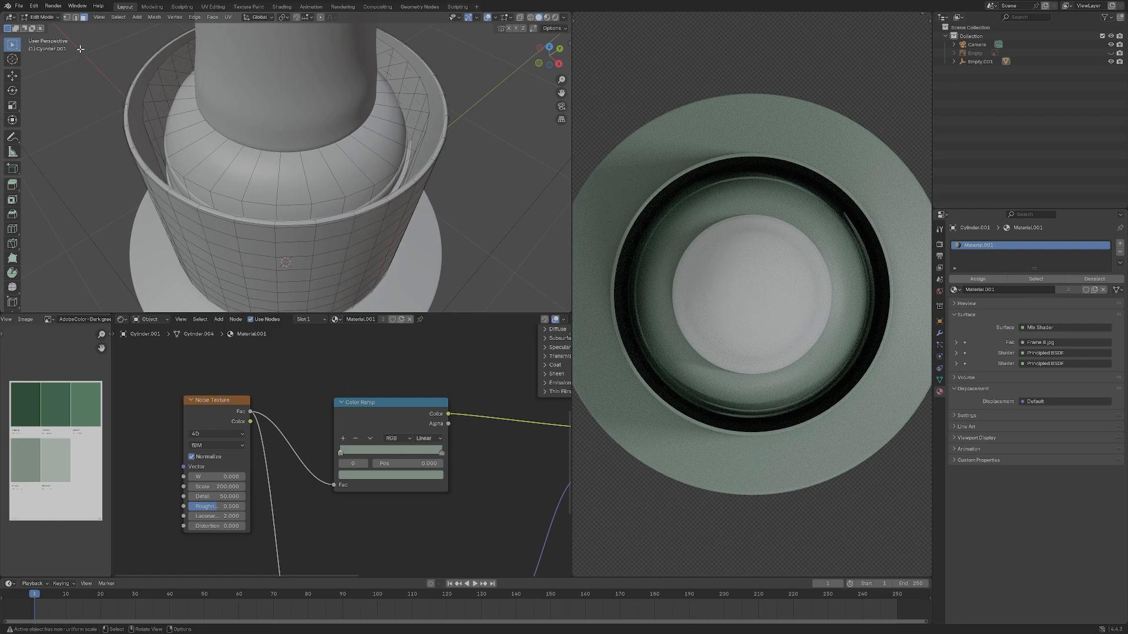
Extrude the cap's open upper rim edge loop in place and scale it inward by about 0.608.
click(79, 18)
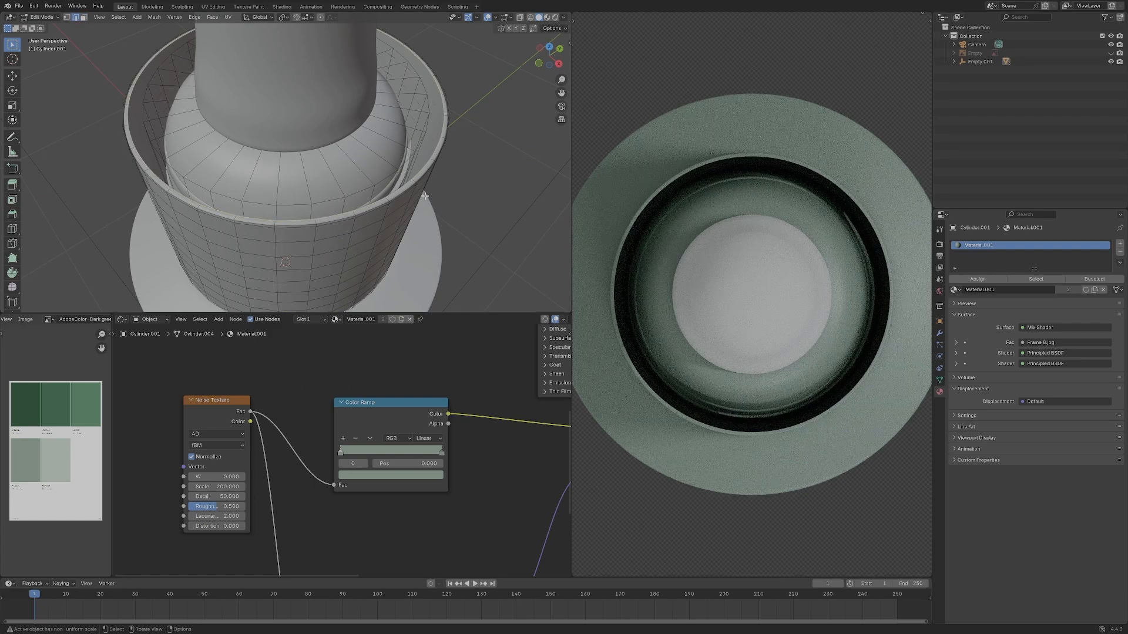
key(e)
key(Escape)
key(s)
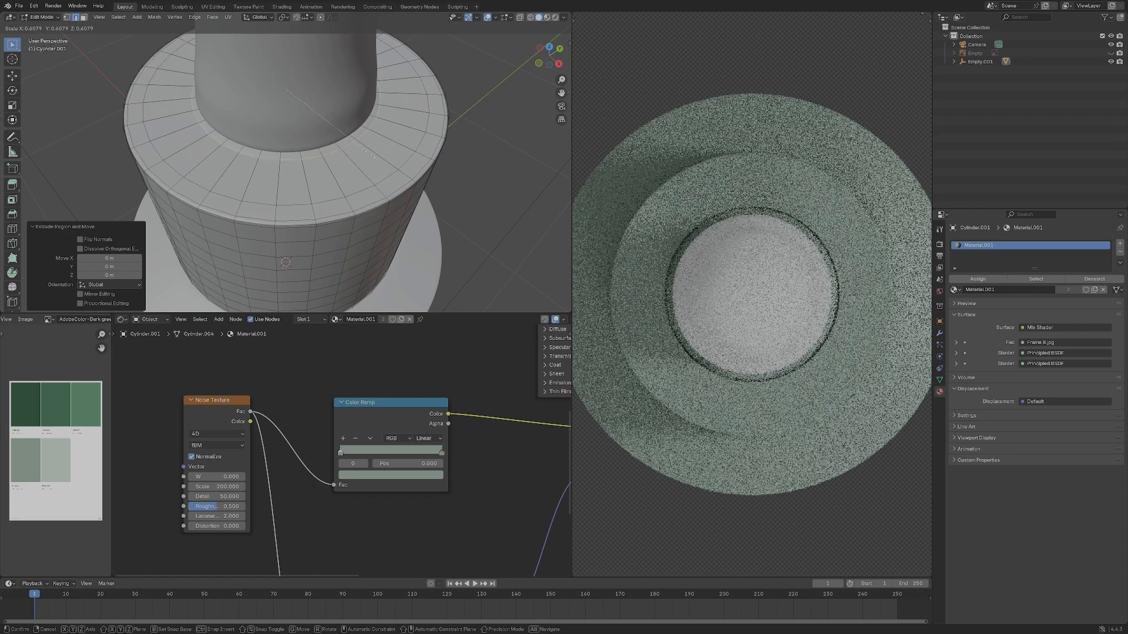
click(370, 154)
Scale the cap's inner edge loop by 0.81 and slightly further to close the gap around the bulb, then leave Edit Mode.
key(KP_Decimal)
key(grave)
click(440, 138)
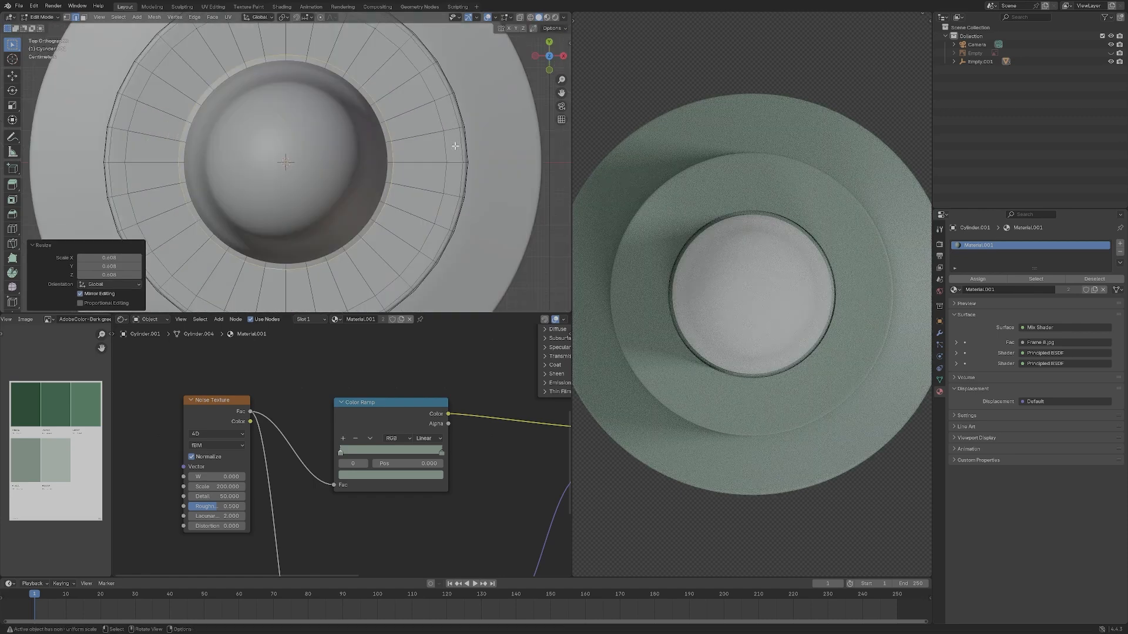
key(s)
click(421, 143)
middle_drag(420, 143, 434, 76)
scroll(434, 77, up, 6)
key(s)
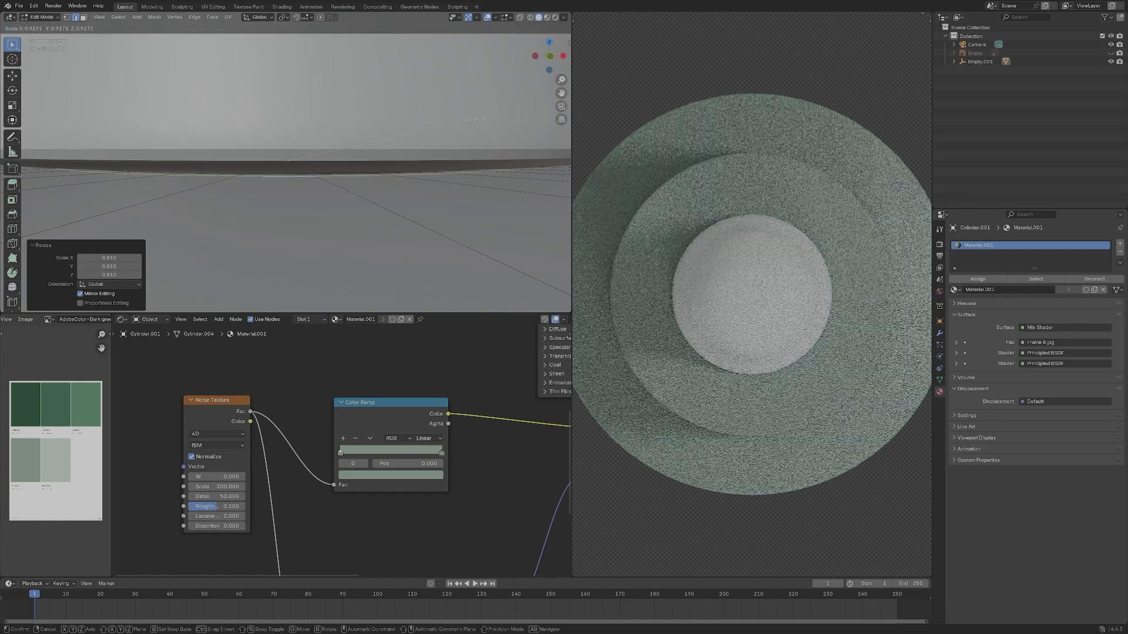
click(469, 118)
key(Tab)
Check the repaired cap from several angles and assign Material.001 to the dropper bulb.
middle_drag(607, 196, 748, 162)
key(grave)
click(714, 143)
scroll(756, 156, down, 4)
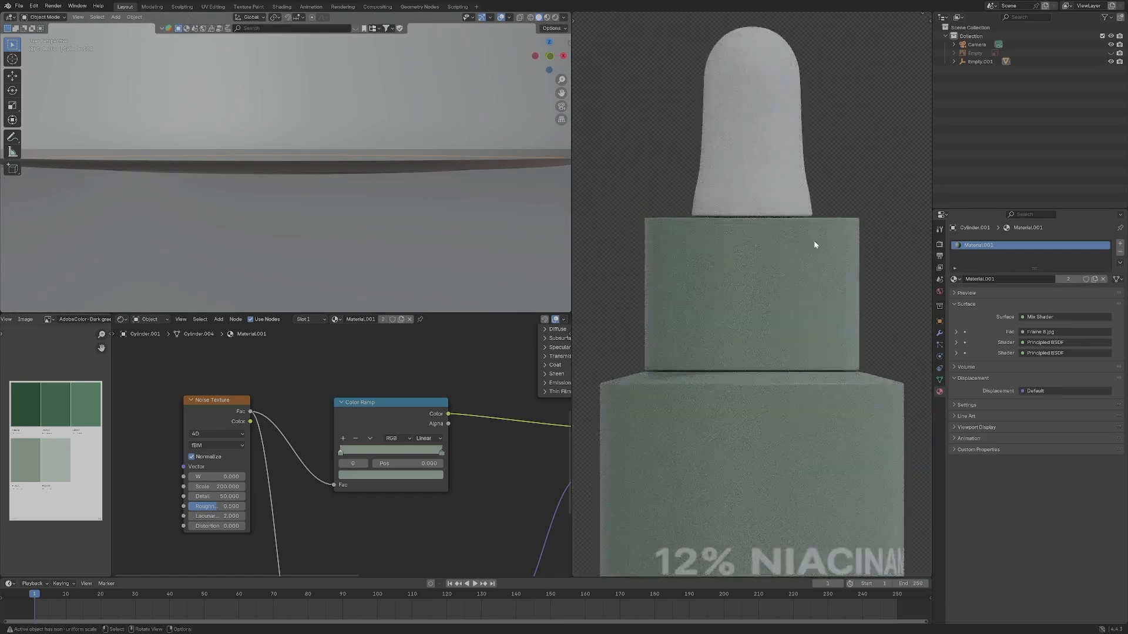
middle_drag(814, 241, 777, 245)
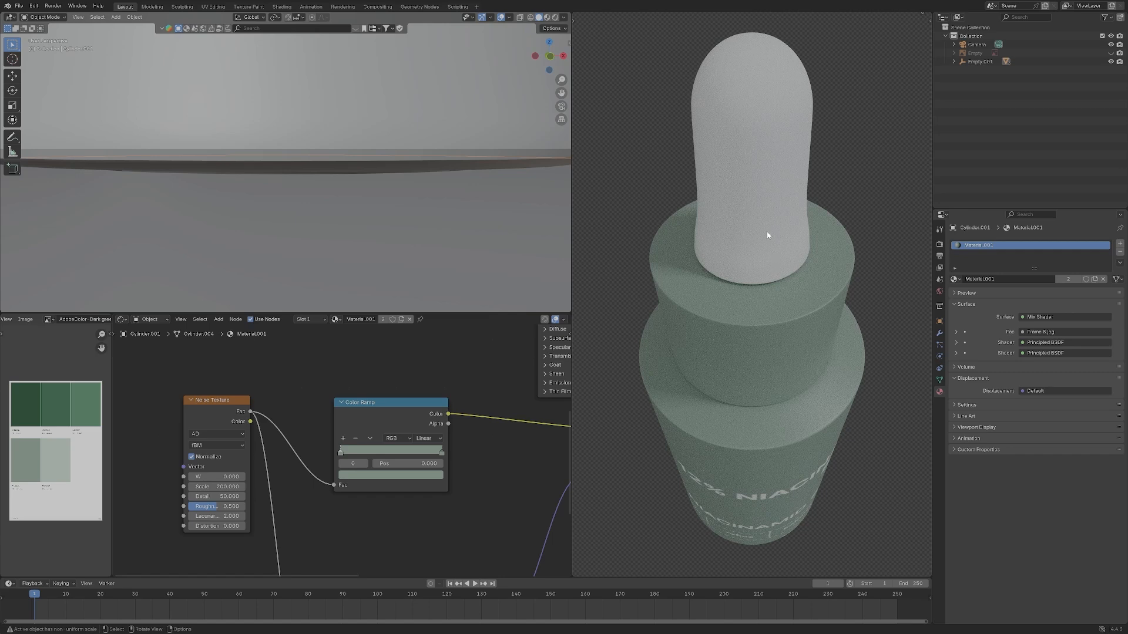
click(767, 235)
click(956, 280)
click(987, 299)
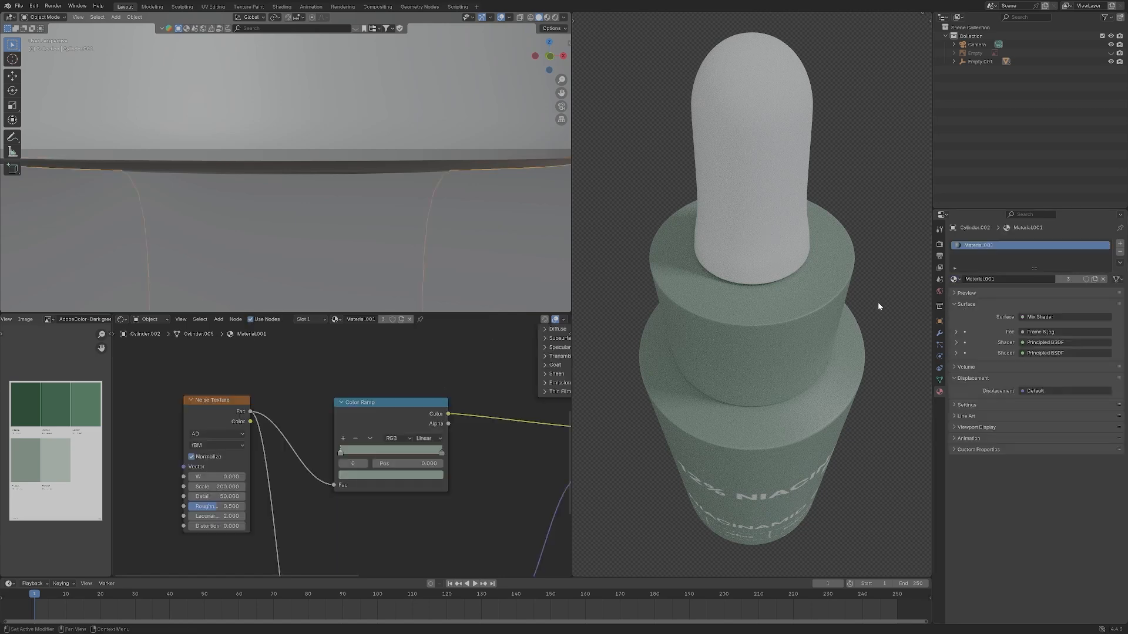
middle_drag(813, 286, 774, 225)
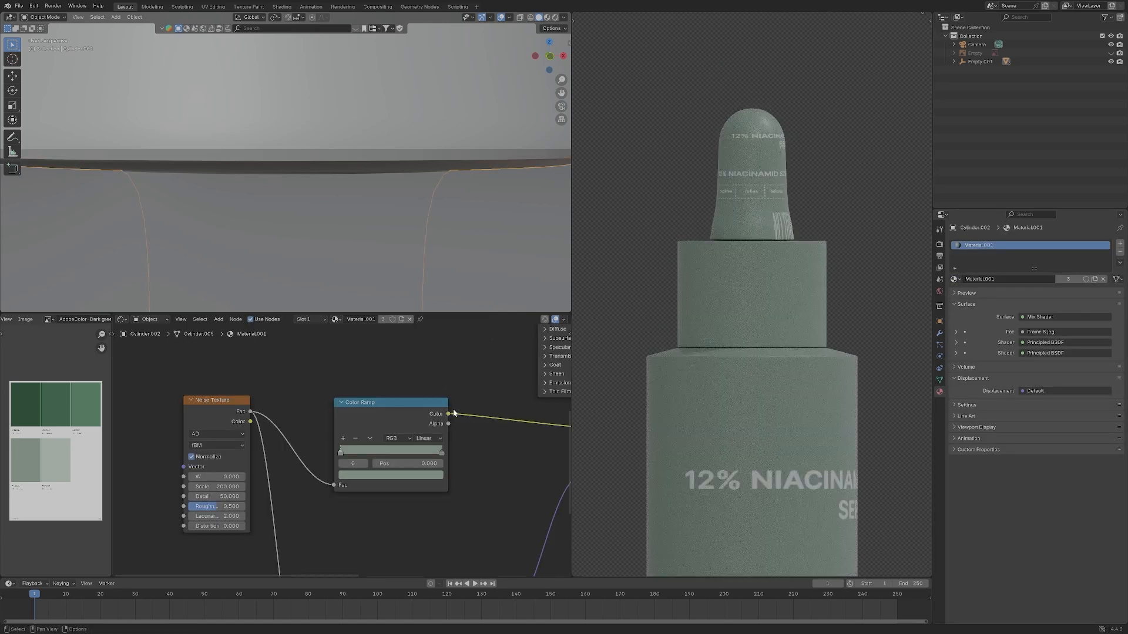
Make the bulb's material a single-user copy and delete its label image texture and upper Principled BSDF nodes.
scroll(453, 410, down, 3)
middle_drag(495, 399, 398, 438)
scroll(450, 394, down, 1)
scroll(373, 400, down, 1)
click(400, 319)
scroll(398, 437, up, 1)
middle_drag(409, 365, 403, 428)
drag(283, 353, 372, 476)
key(x)
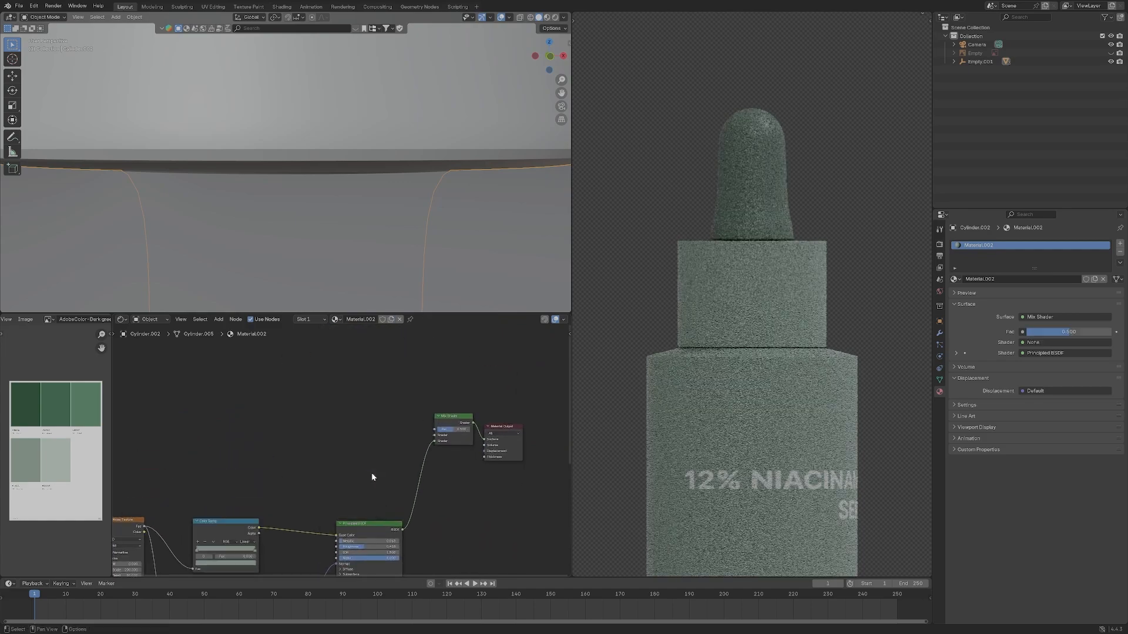
Connect the remaining Principled BSDF directly to the Material Output's Surface and delete the Mix Shader.
drag(434, 441, 484, 439)
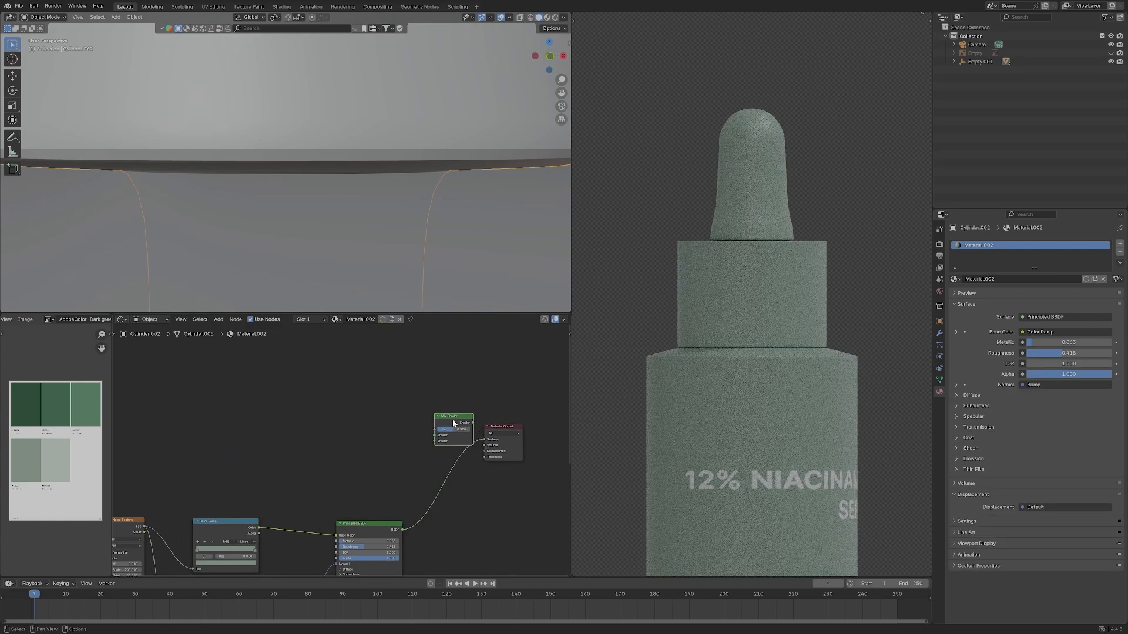
click(452, 419)
key(x)
middle_drag(518, 415, 498, 368)
scroll(498, 368, down, 4)
Assign the label-free Material.002 to the cap.
click(749, 252)
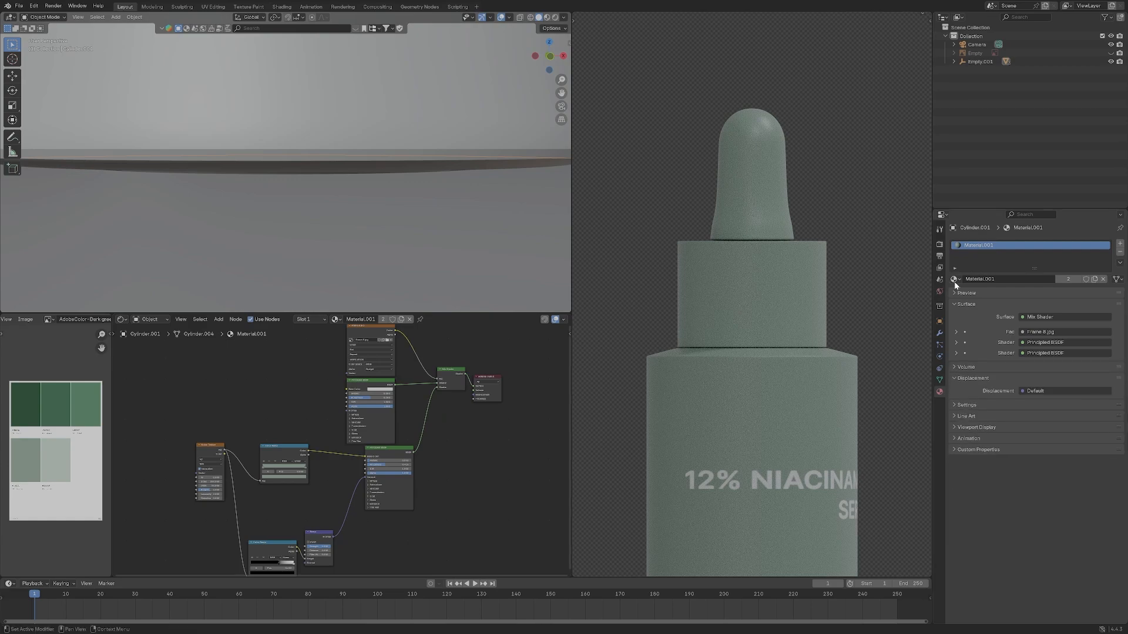
click(954, 280)
click(991, 309)
Give the dropper bulb its own separate copy of Material.002.
click(738, 240)
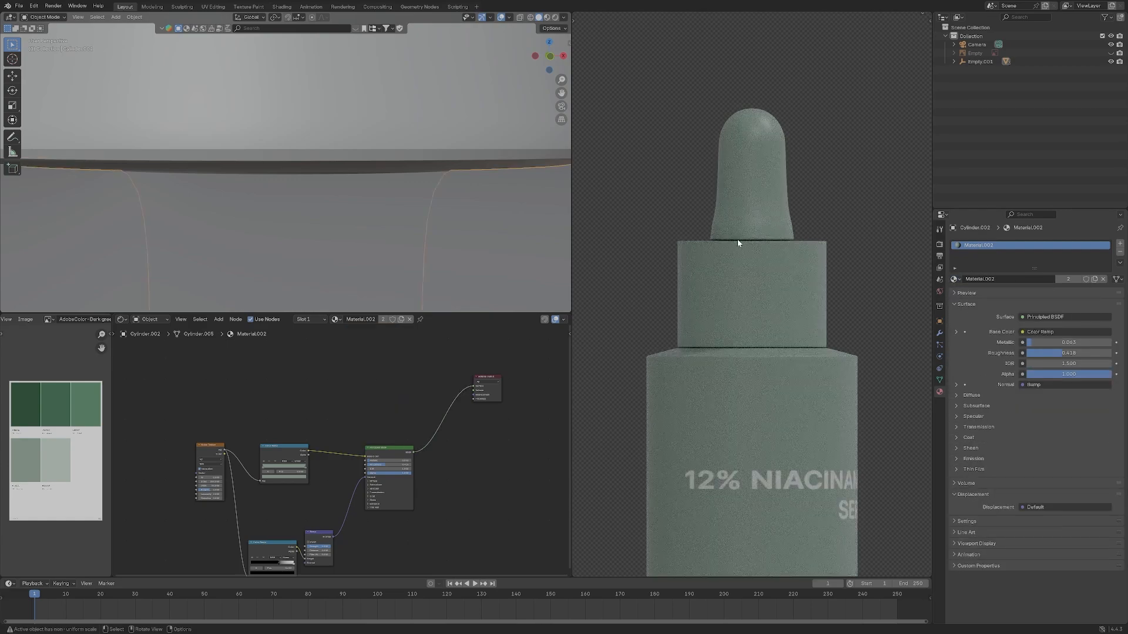
scroll(459, 434, down, 3)
middle_drag(457, 443, 568, 390)
scroll(460, 338, up, 2)
scroll(460, 340, up, 1)
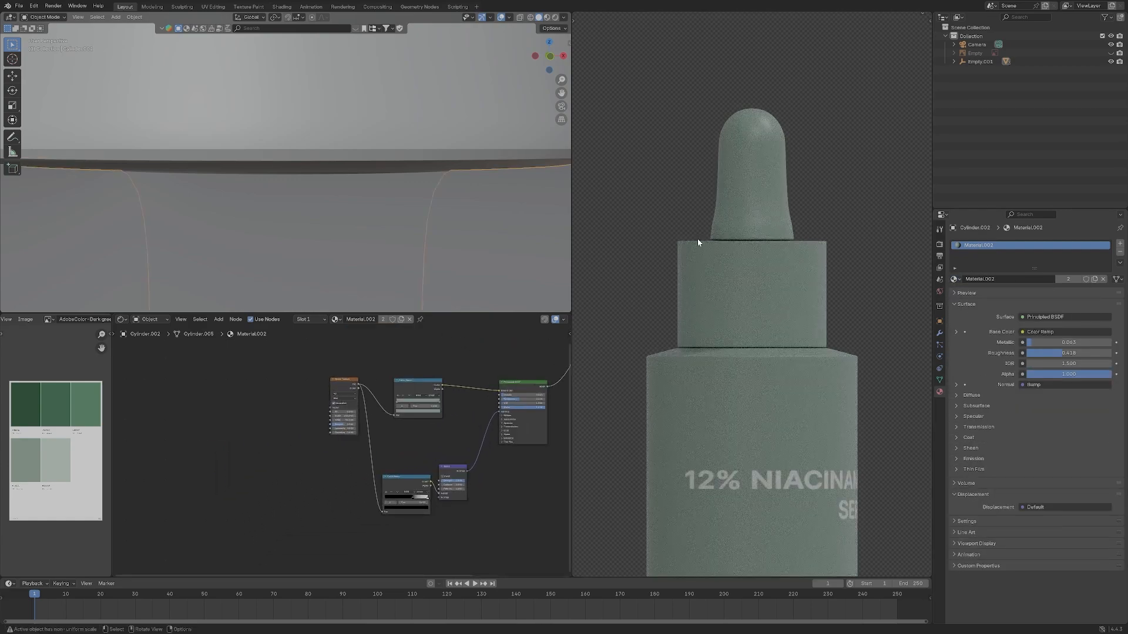
click(402, 319)
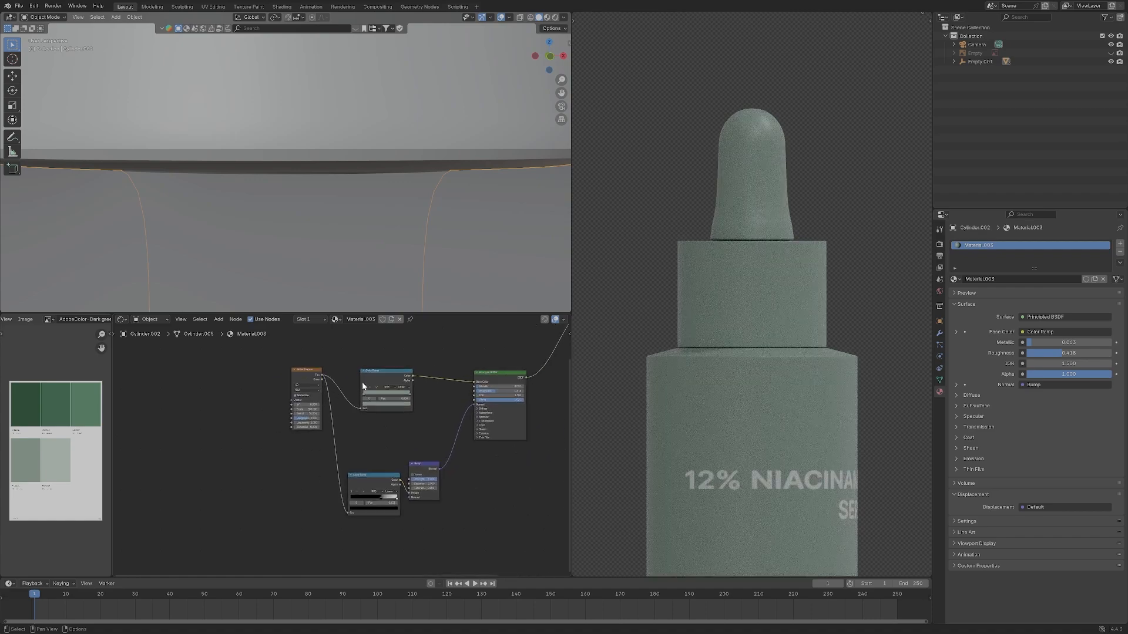
Search the online material library for "rubber" and apply the Old rubber material to the dropper bulb.
drag(304, 378, 295, 376)
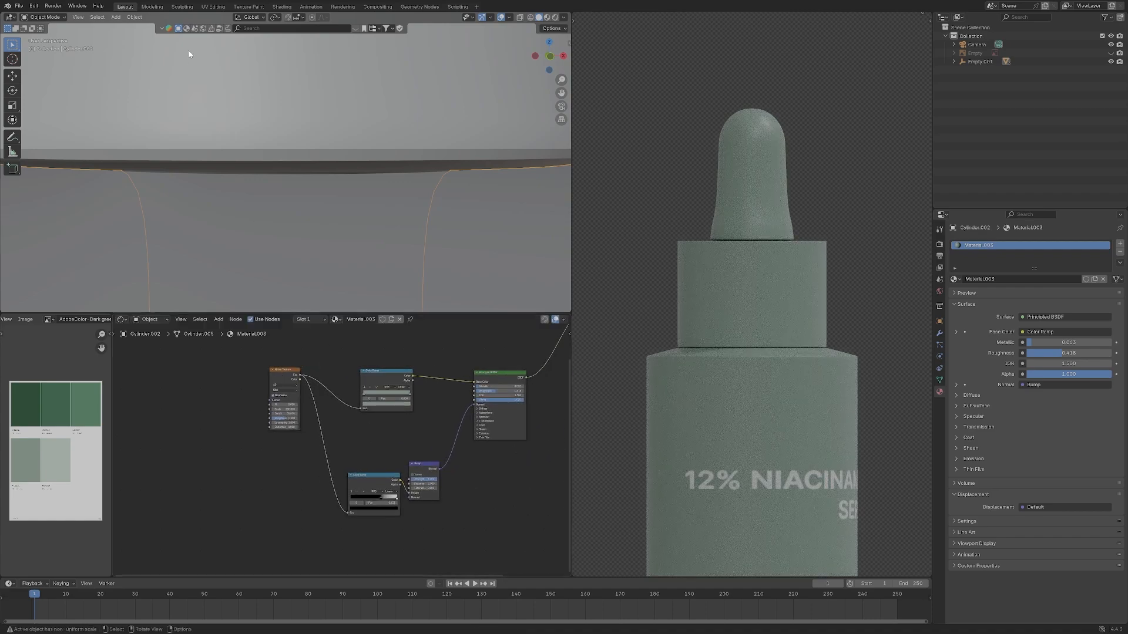
click(186, 28)
click(267, 29)
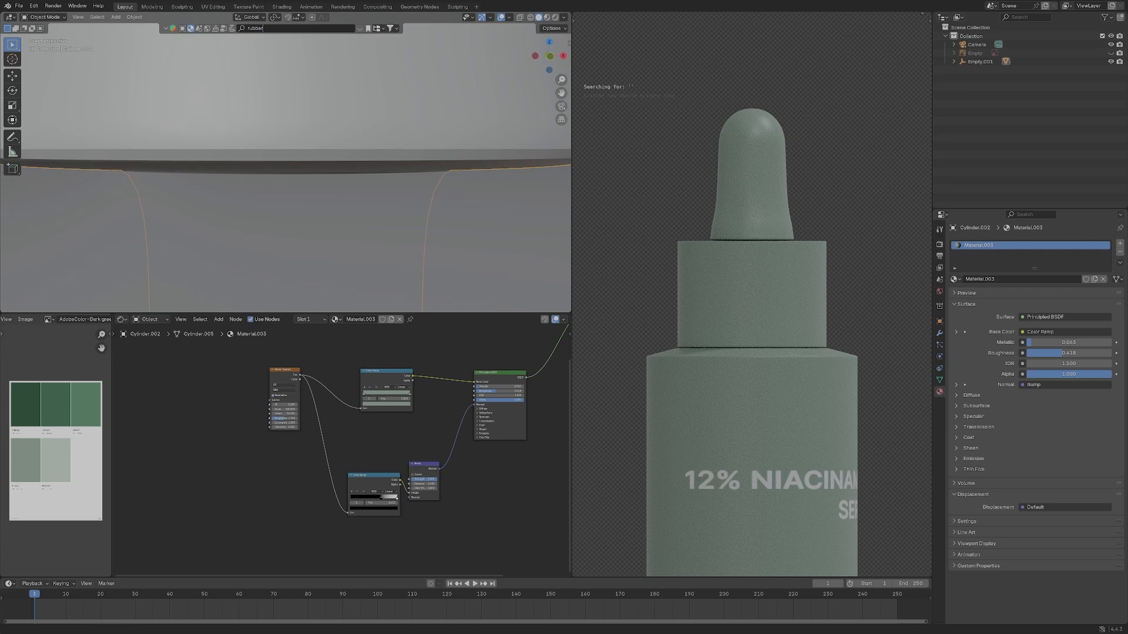
text(rubber)
key(Return)
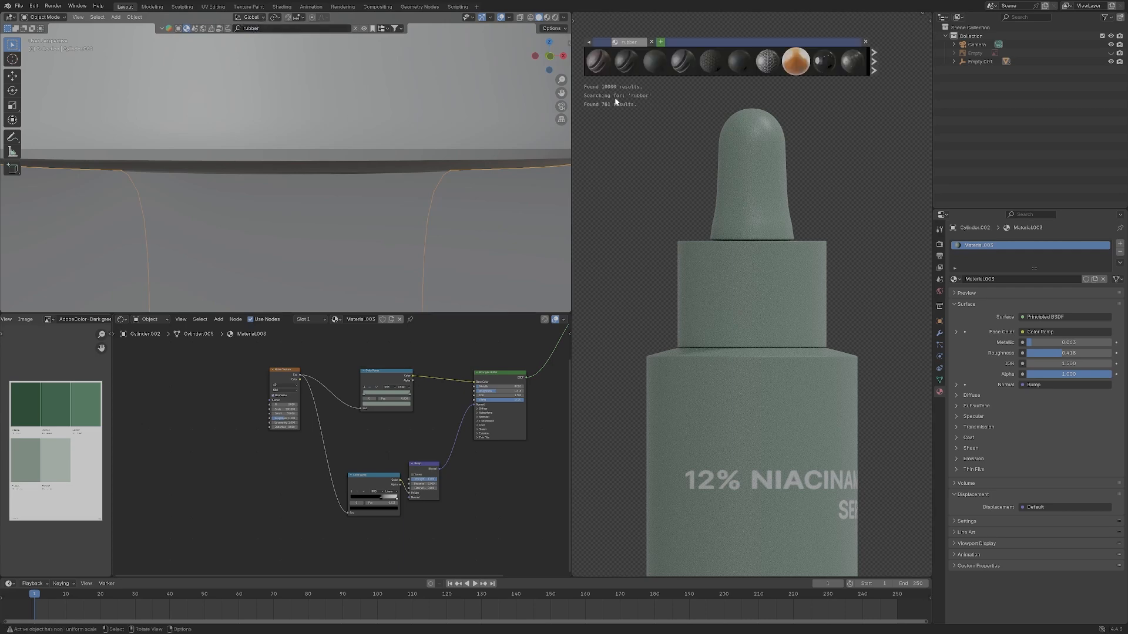
mouse_move(679, 66)
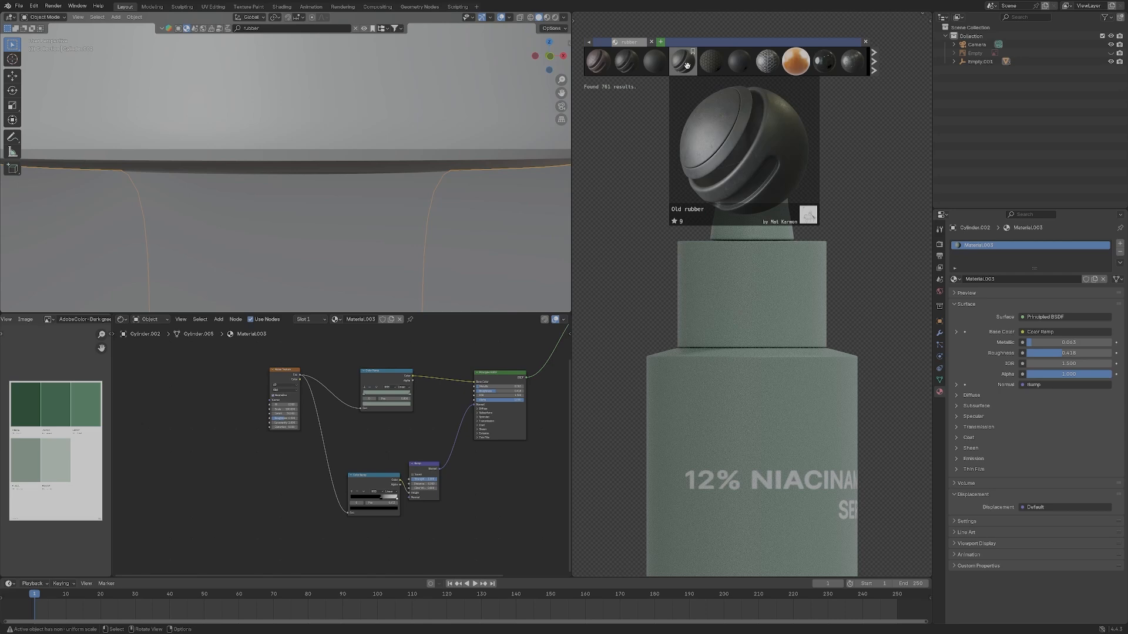
drag(687, 65, 759, 170)
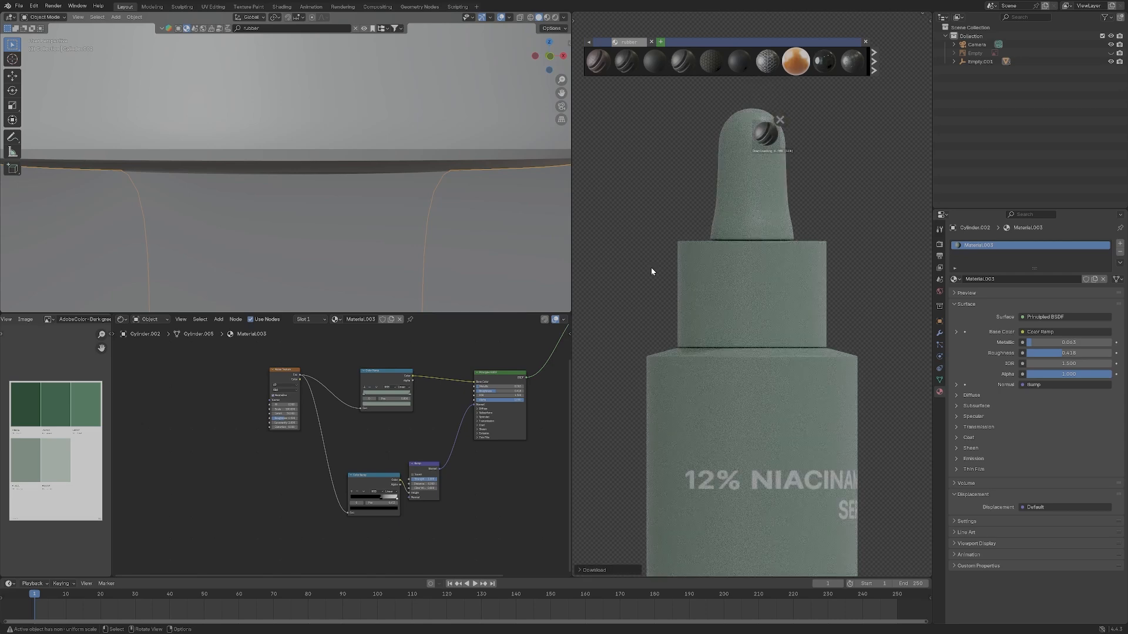
Copy the green Color Ramp from the cap's material and paste it into the bulb's Old rubber node tree.
scroll(464, 385, down, 5)
scroll(446, 393, up, 2)
click(743, 259)
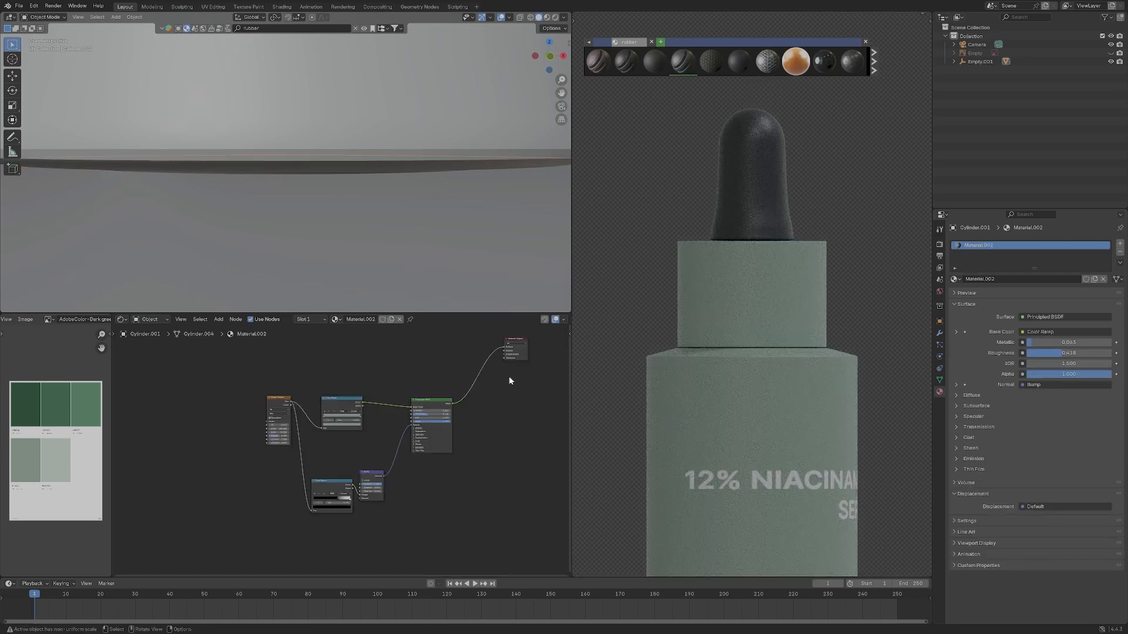
scroll(376, 388, up, 4)
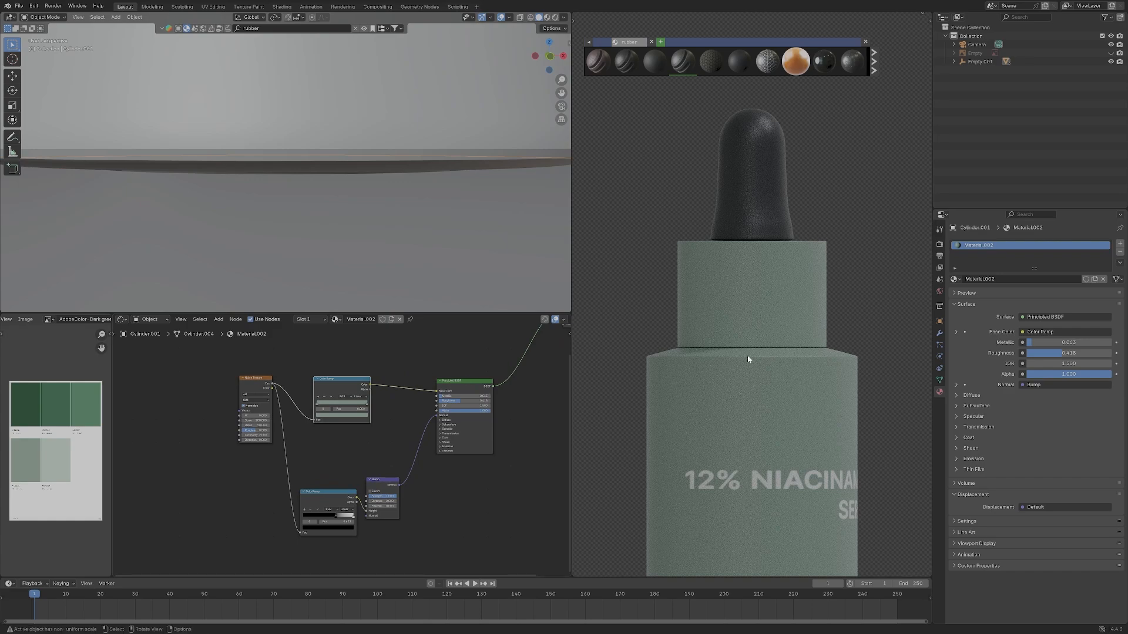
click(735, 226)
scroll(385, 413, up, 3)
scroll(383, 409, up, 2)
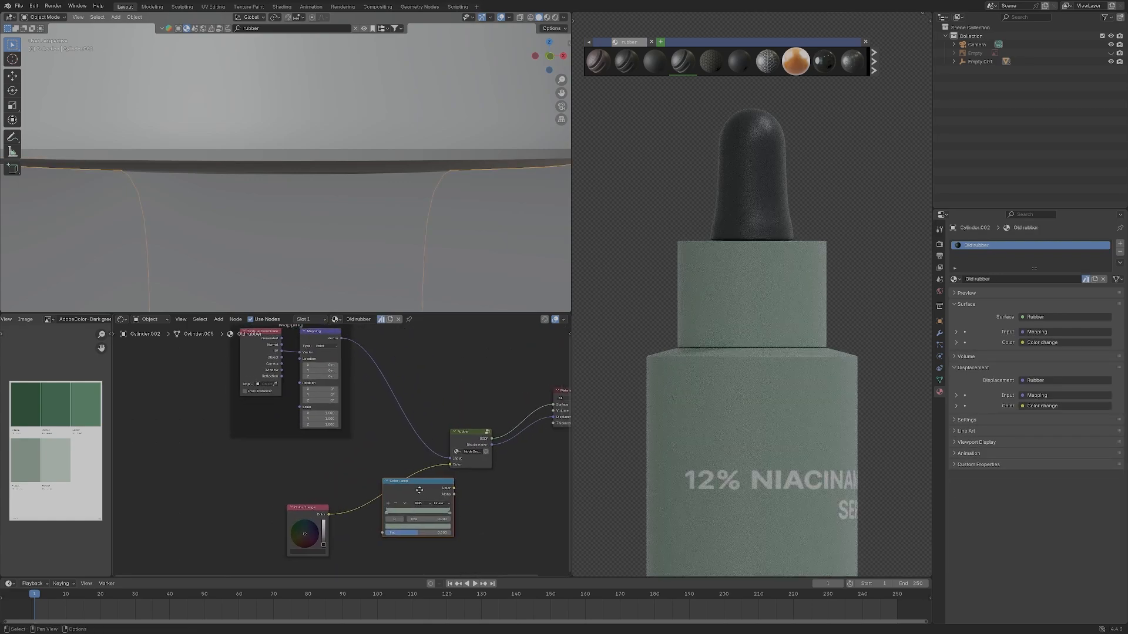
Feed the Rubber group's Color input from the green Color Ramp and disconnect the Color change node from the ramp.
drag(422, 491, 397, 482)
middle_drag(490, 491, 463, 491)
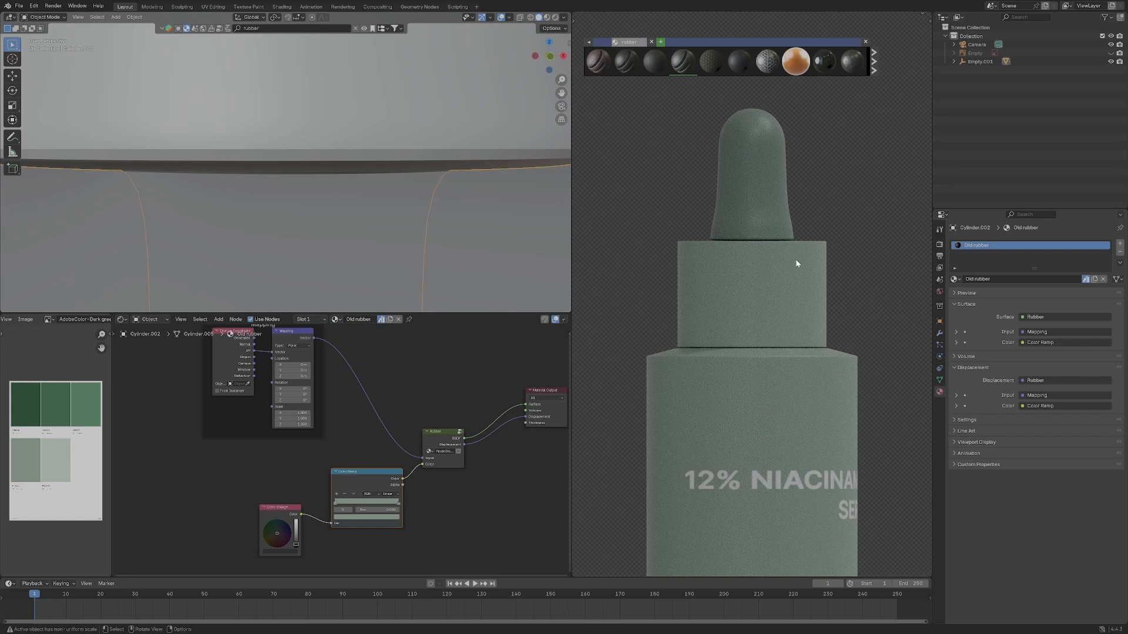
scroll(797, 264, down, 2)
drag(332, 524, 235, 513)
scroll(470, 492, up, 2)
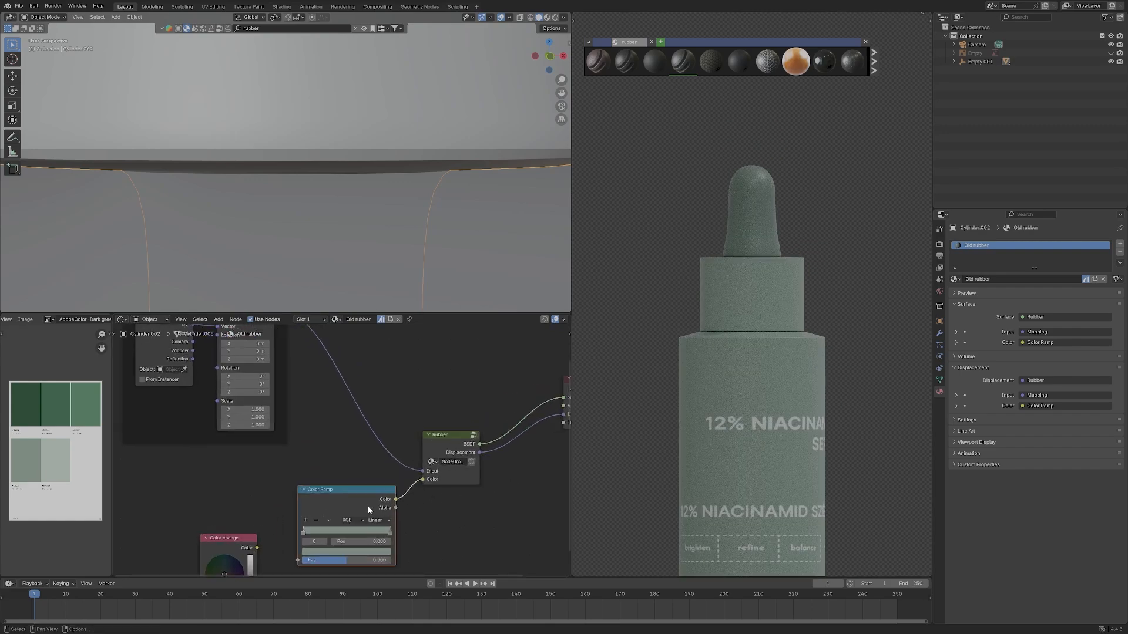
Inside the Rubber node group, paste the green Color Ramp and insert it on the link feeding the Principled BSDF's Base Color.
click(473, 435)
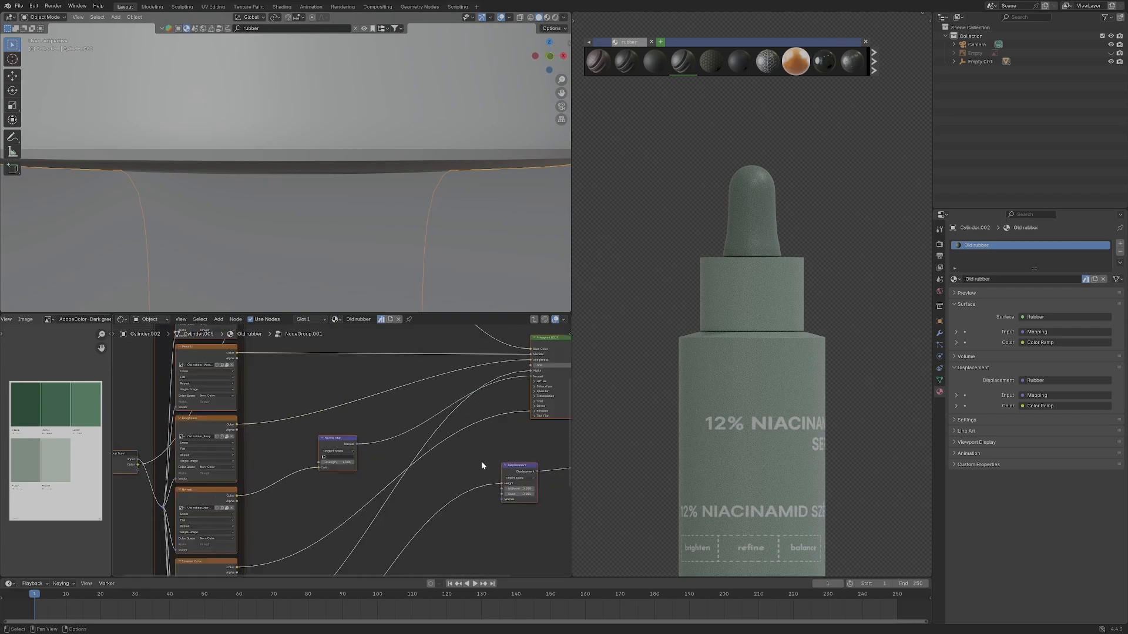
scroll(482, 466, down, 8)
middle_drag(502, 463, 506, 496)
middle_drag(484, 431, 485, 470)
scroll(485, 471, up, 4)
key(ctrl+v)
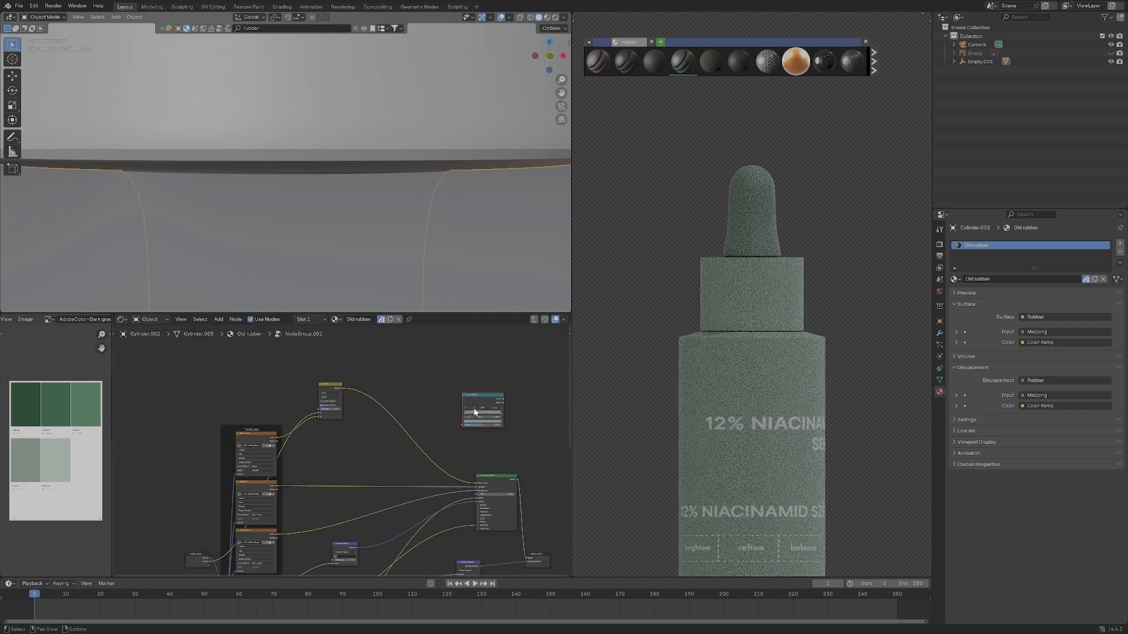
drag(475, 412, 403, 437)
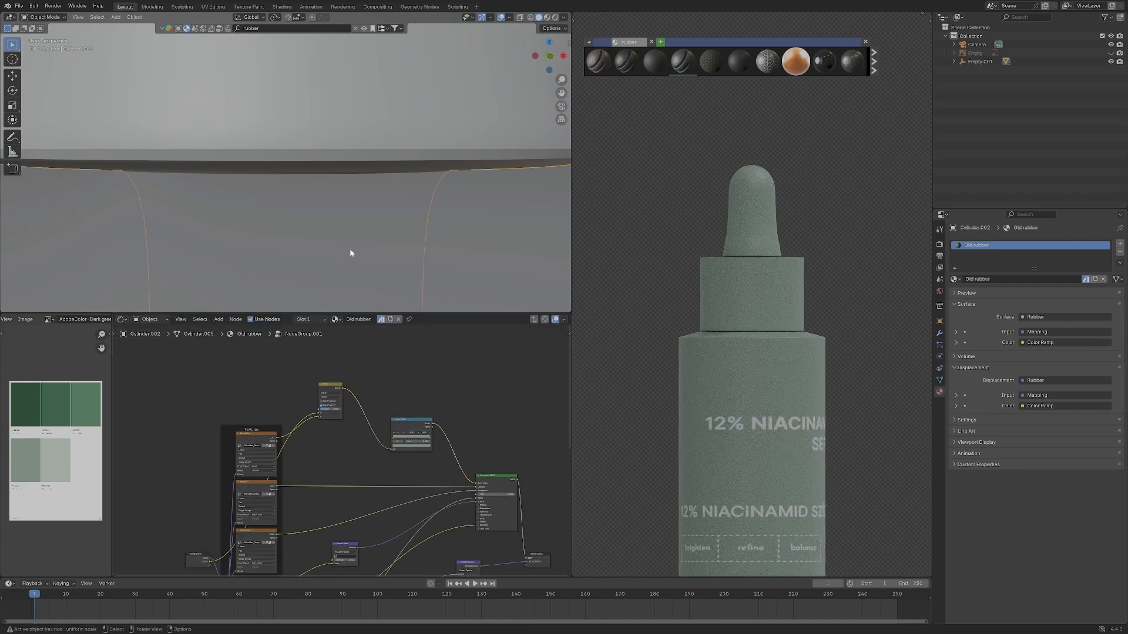
key(Tab)
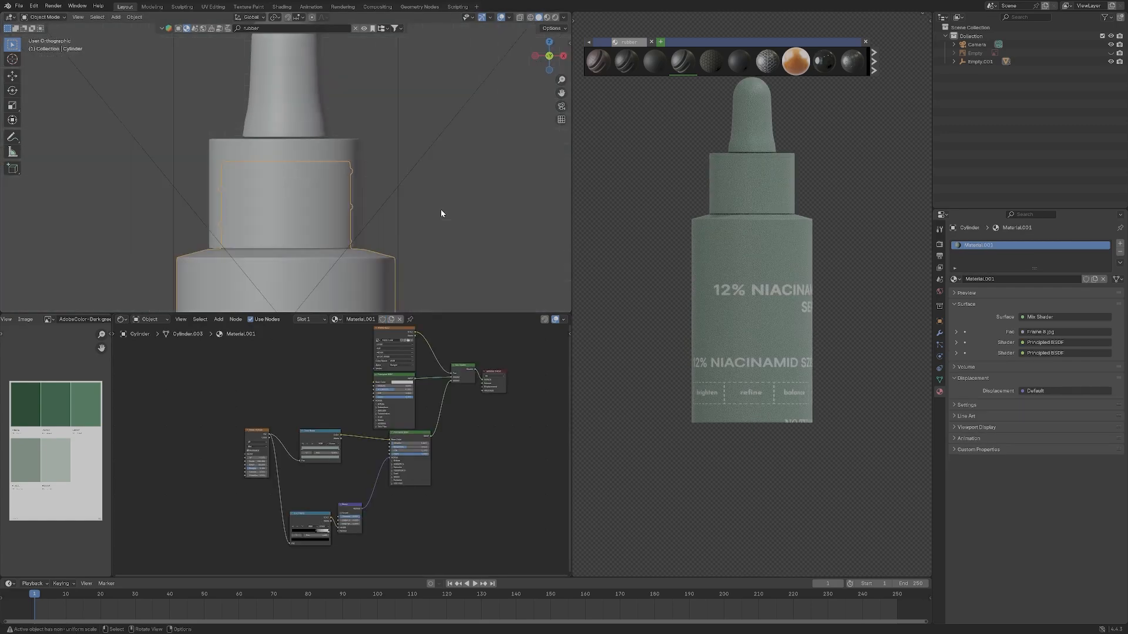
Unhide the reference image and open the bottle body for editing in the UV Editing workspace.
scroll(441, 209, down, 3)
key(Tab)
scroll(242, 155, down, 1)
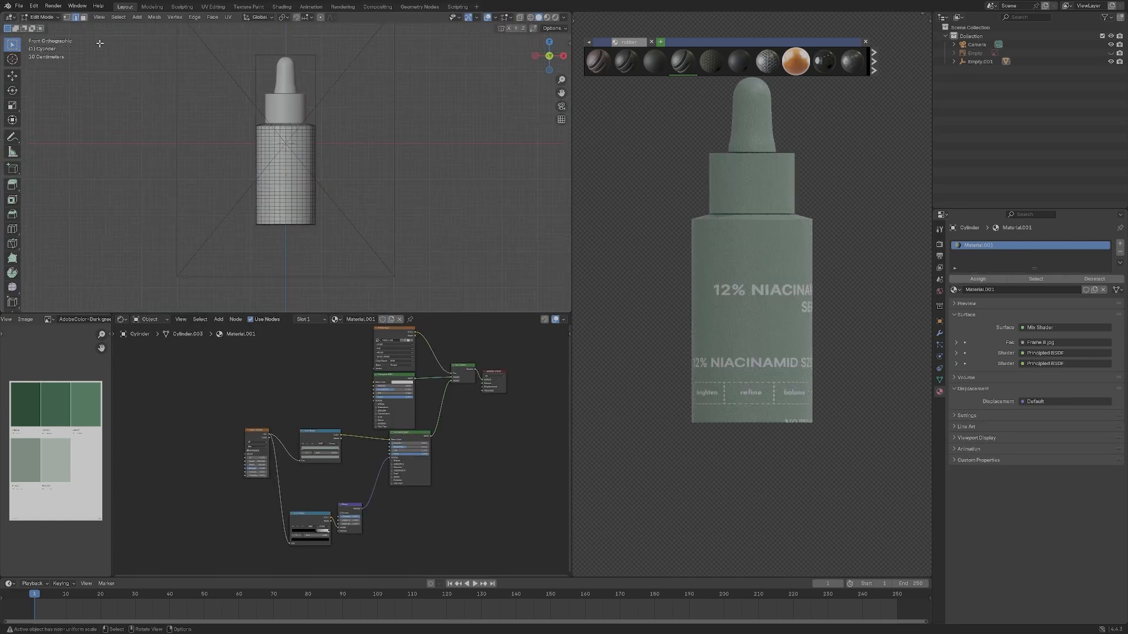
click(1111, 53)
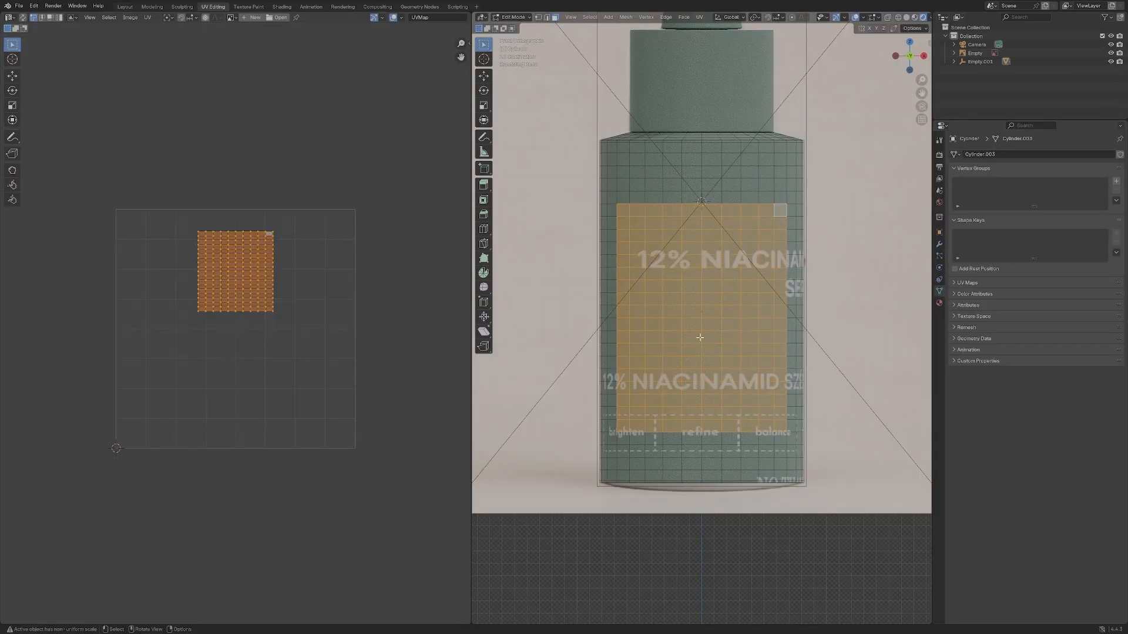
Select the bottle's whole UV layout, flip and shrink it by negative scaling, and move it to the UV square's lower-right area.
key(a)
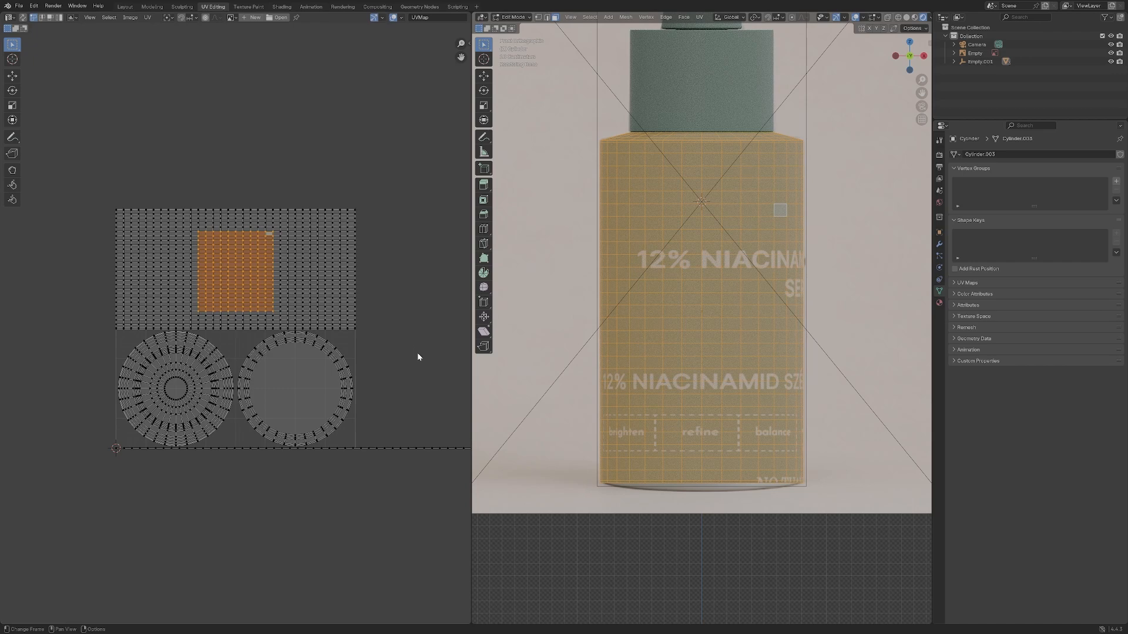
key(a)
key(s)
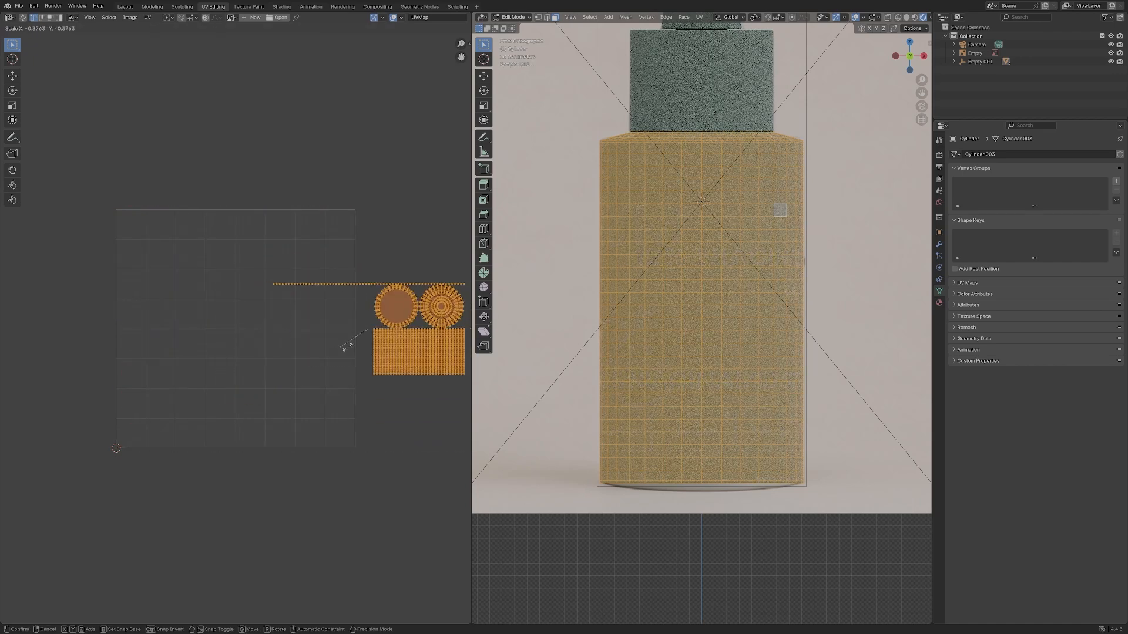
click(349, 347)
key(g)
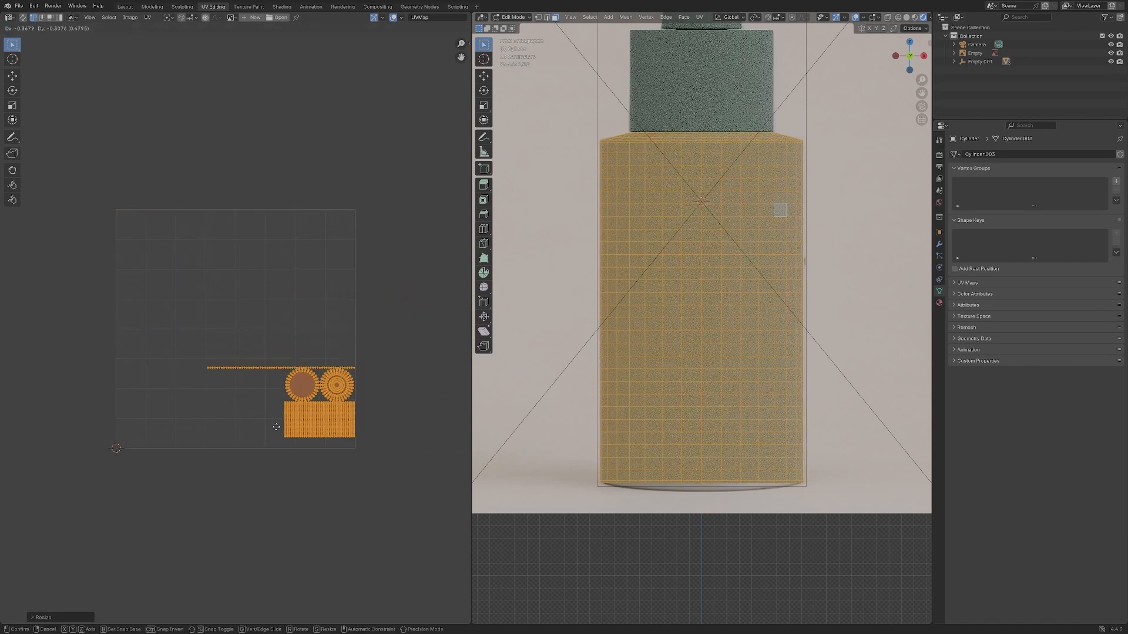
click(264, 433)
key(Tab)
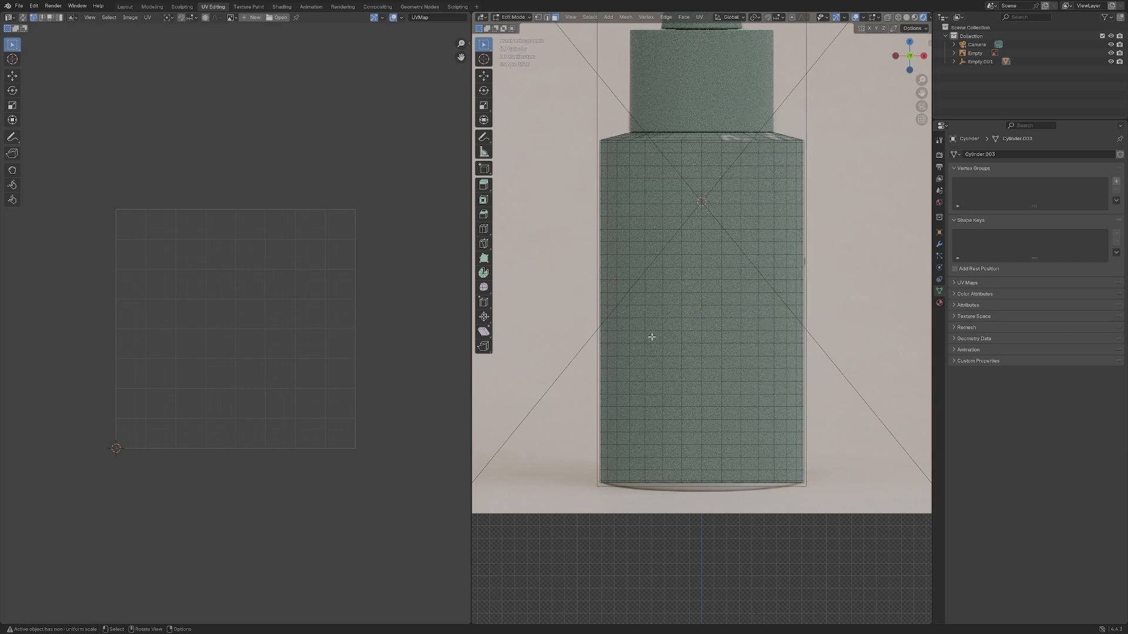
Scale all of the bottle's UVs down further and move them near the middle of the UV square's lower edge.
middle_drag(756, 296, 763, 305)
key(Tab)
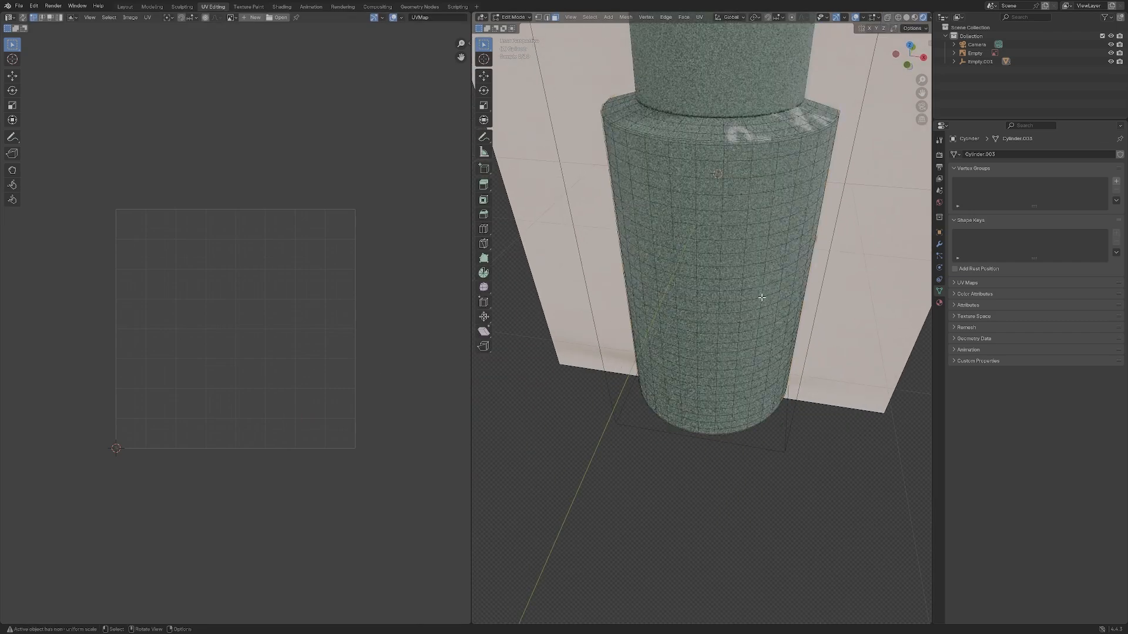
key(a)
right_click(701, 235)
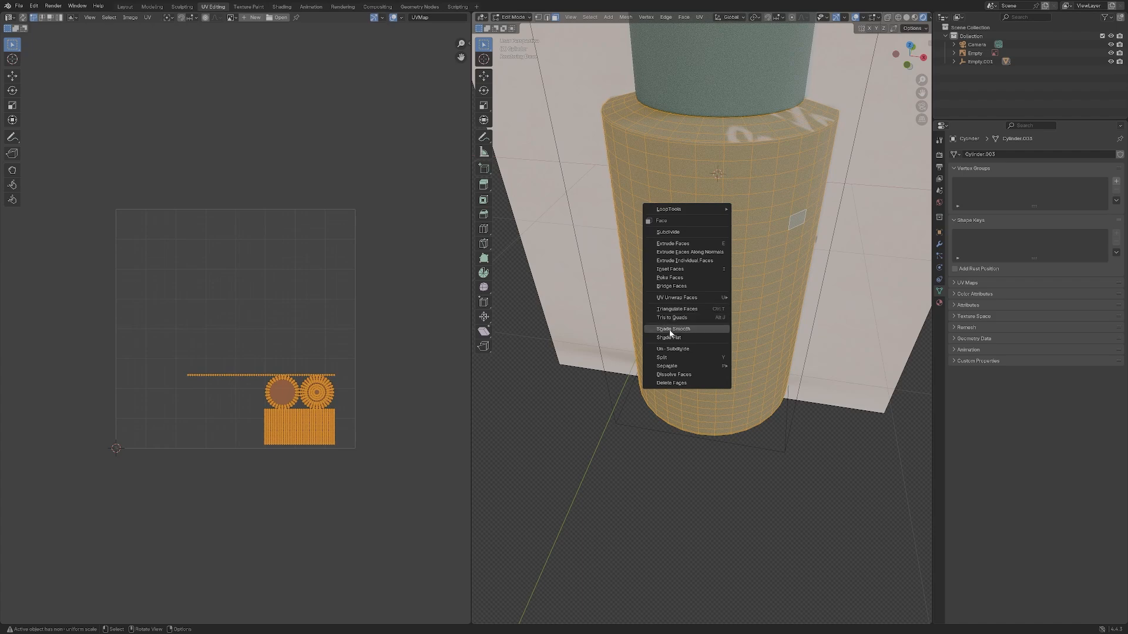
scroll(357, 350, down, 6)
scroll(375, 333, up, 2)
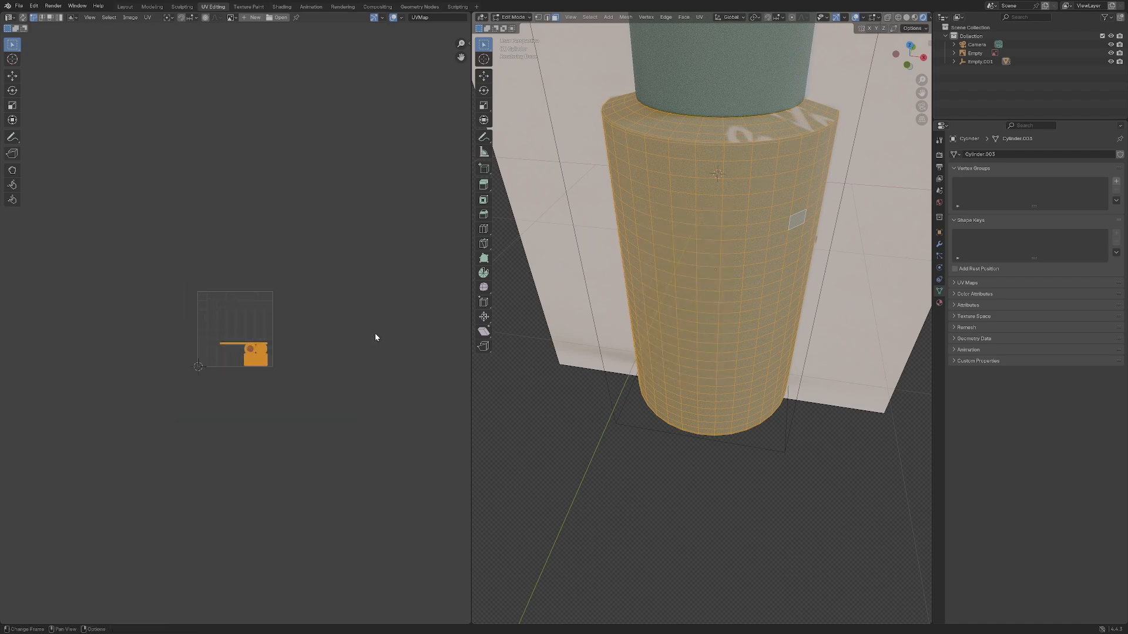
key(s)
click(325, 345)
scroll(322, 347, up, 5)
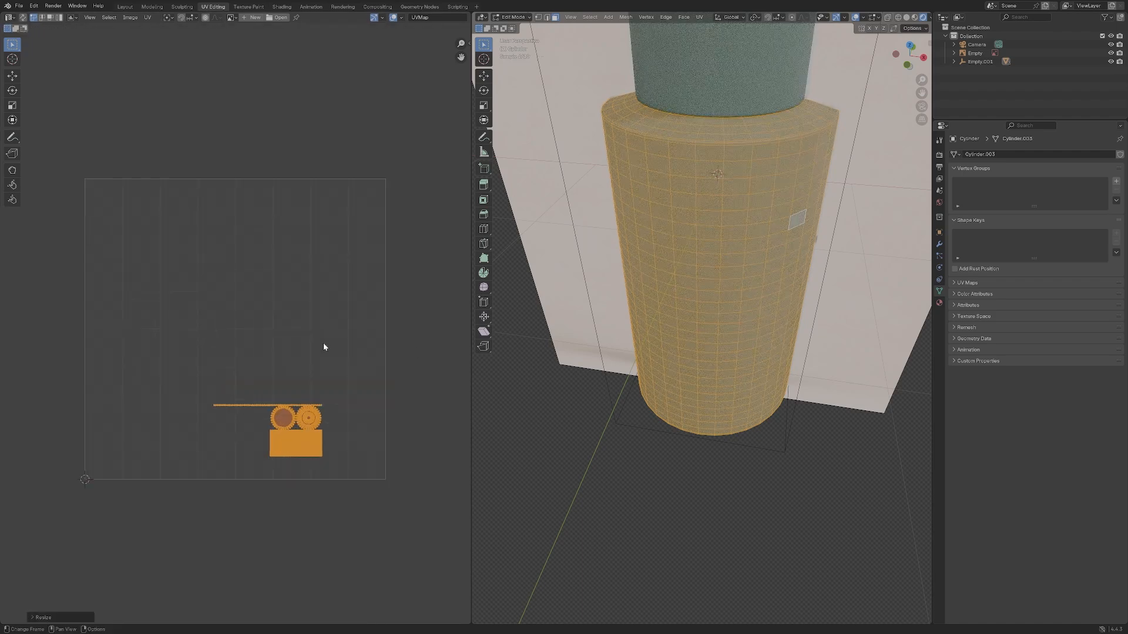
key(g)
click(261, 367)
key(Tab)
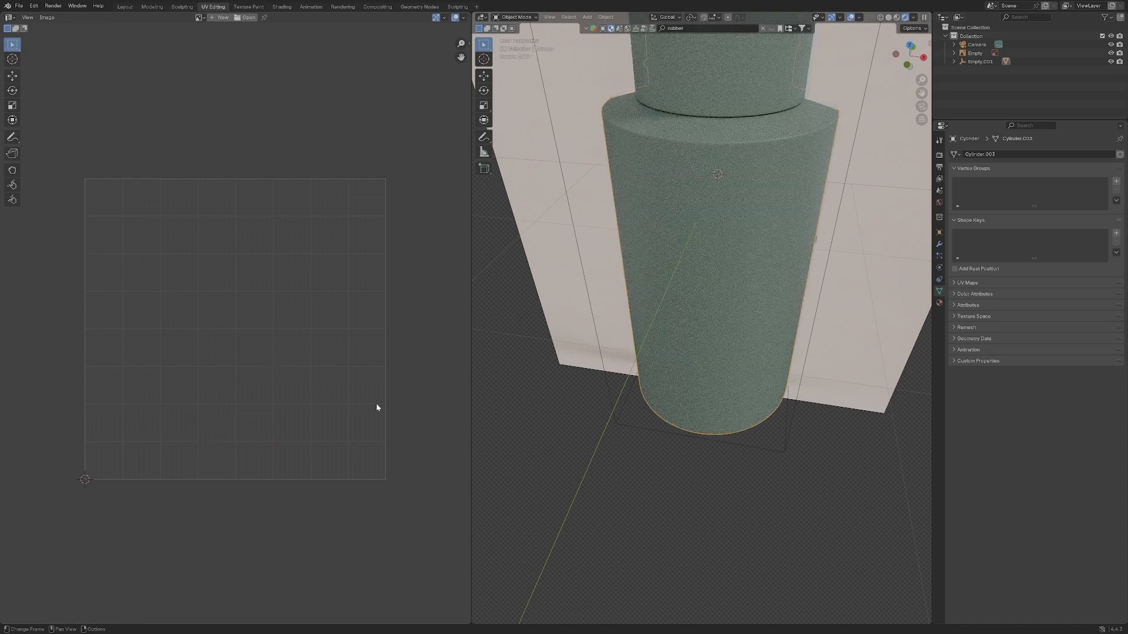
Compare the bottle with the reference label from the front using X-ray, wireframe and solid display, and return to rendered Object Mode.
key(KP_1)
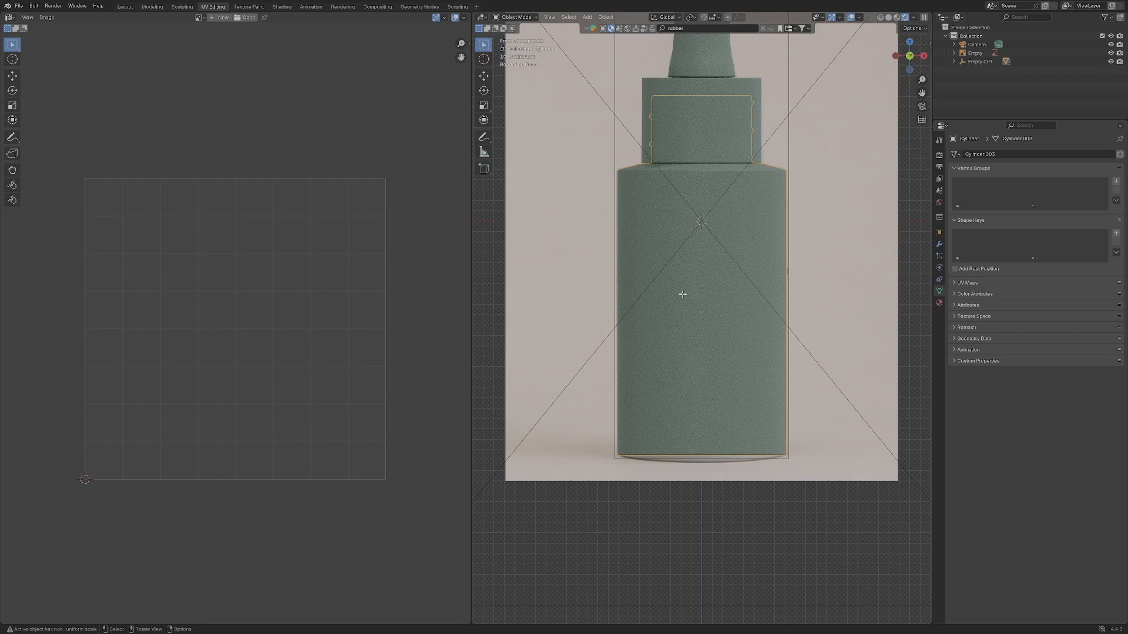
key(Tab)
scroll(789, 252, down, 1)
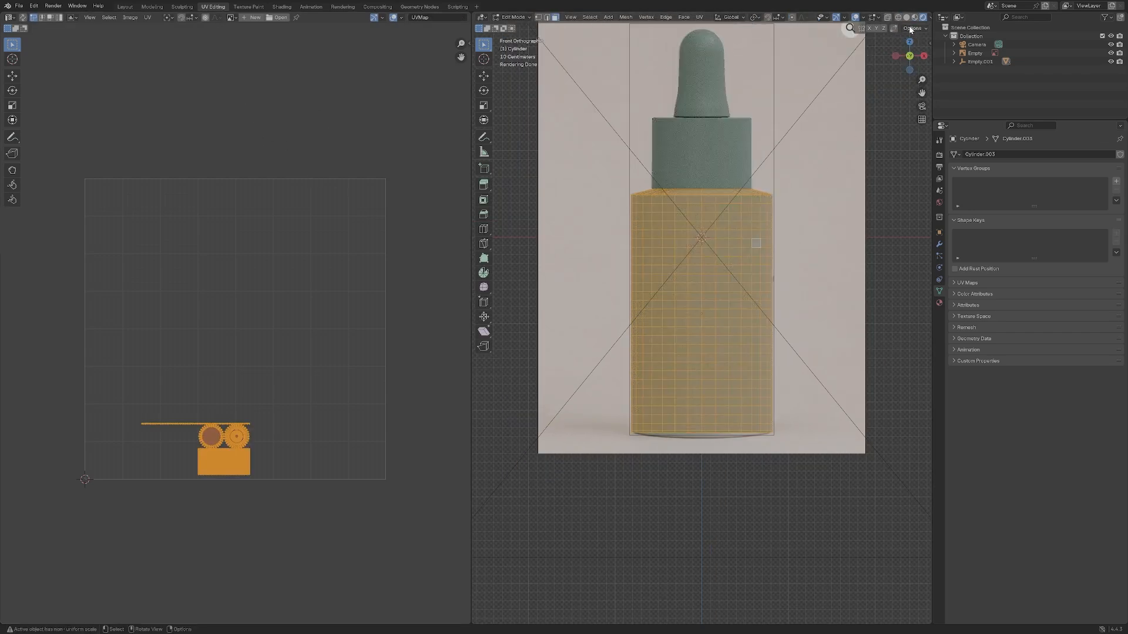
key(alt+z)
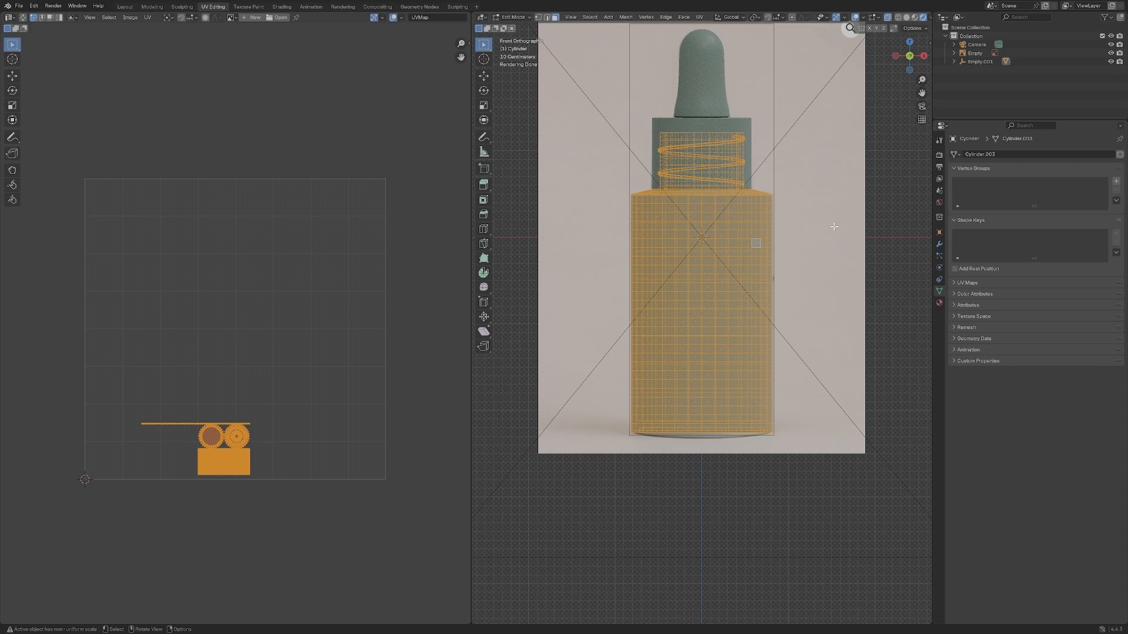
click(899, 18)
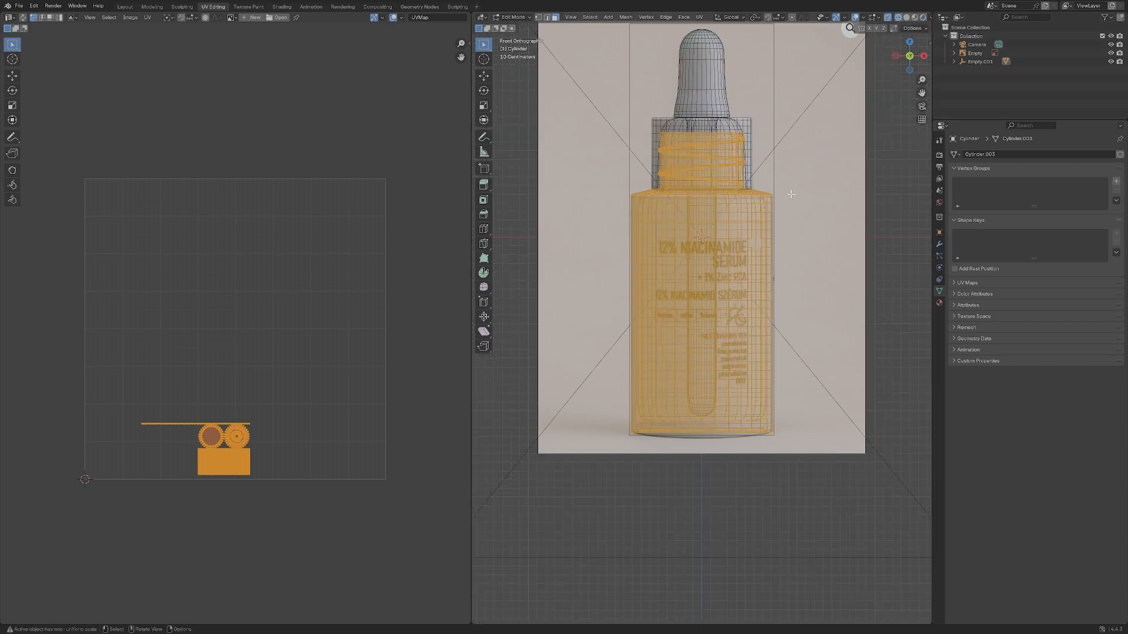
click(923, 17)
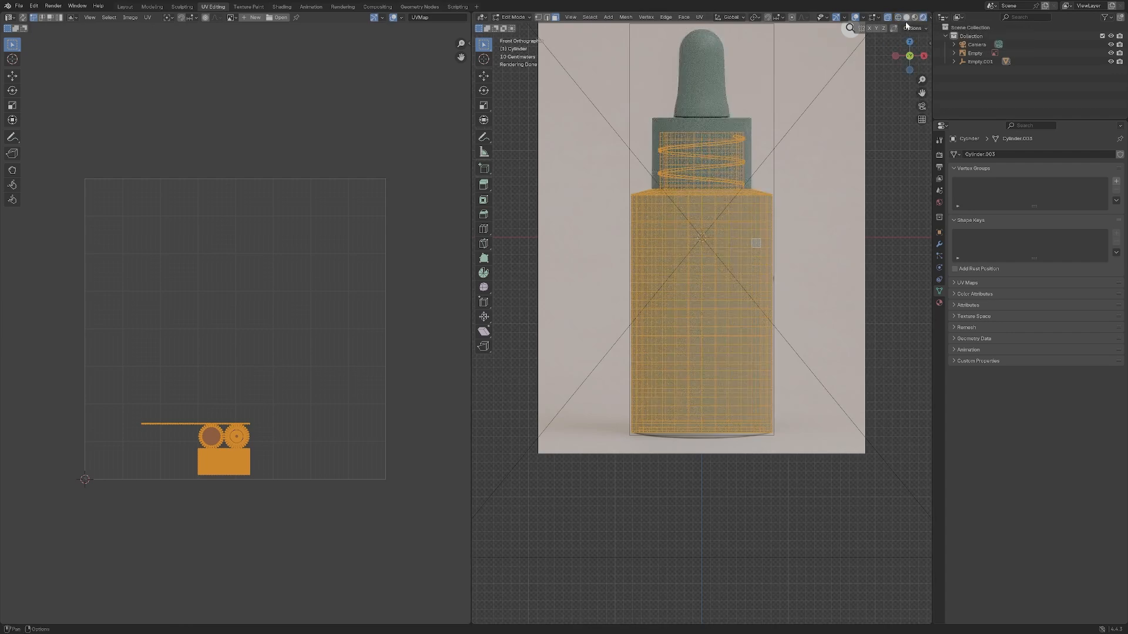
click(906, 18)
click(888, 18)
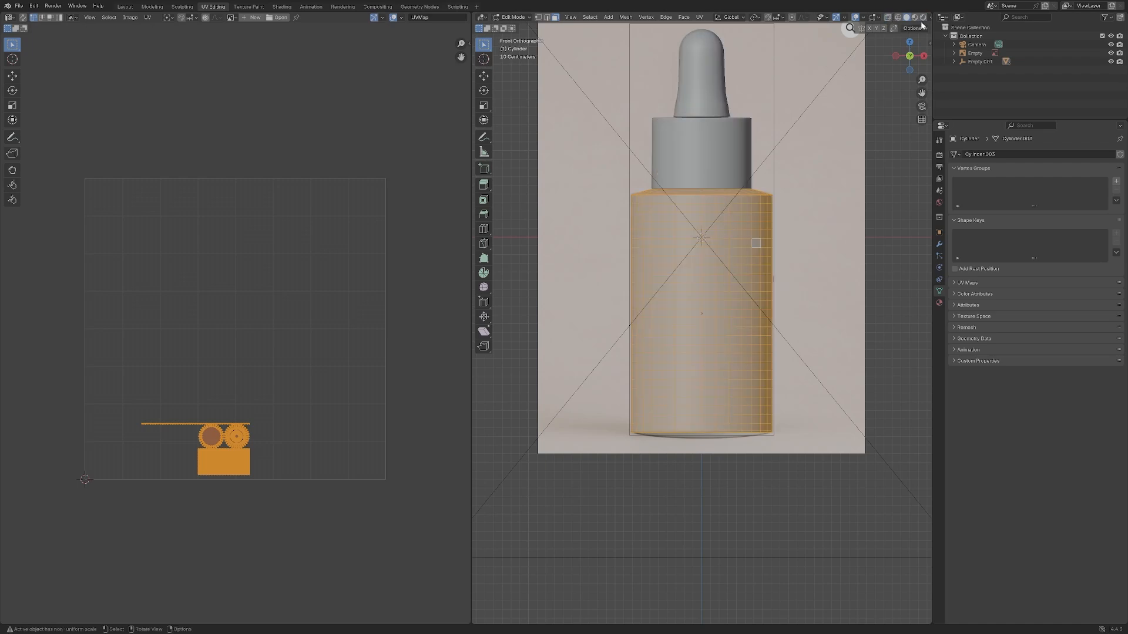
click(923, 18)
click(914, 89)
key(Tab)
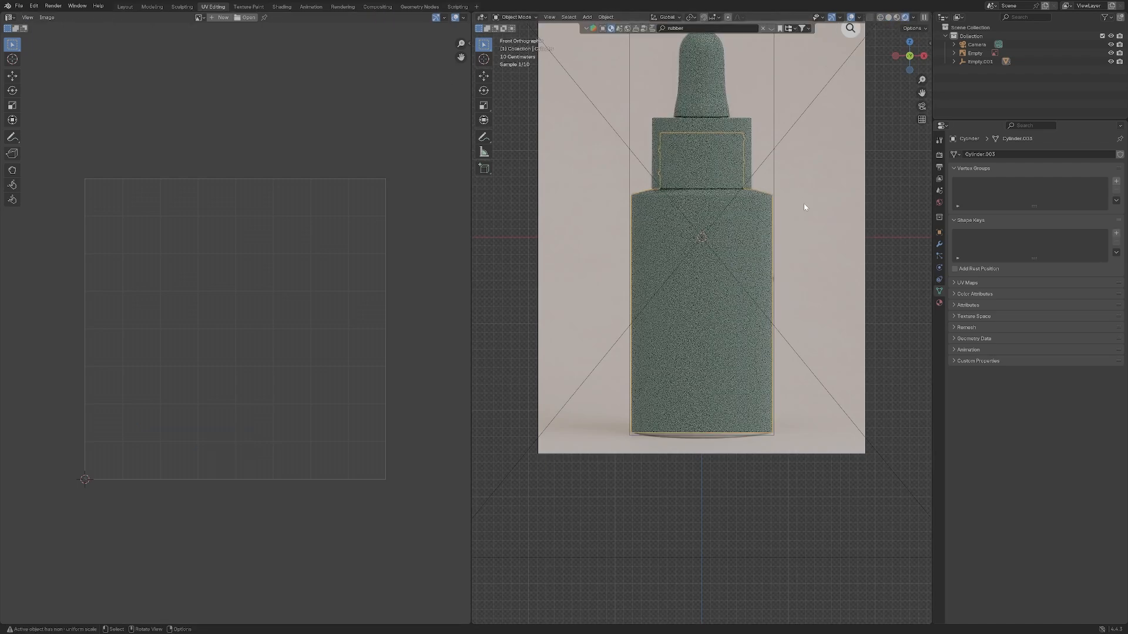
Return to the Layout workspace with a front view of the rendered bottle and enter Edit Mode on the bottle body.
click(125, 7)
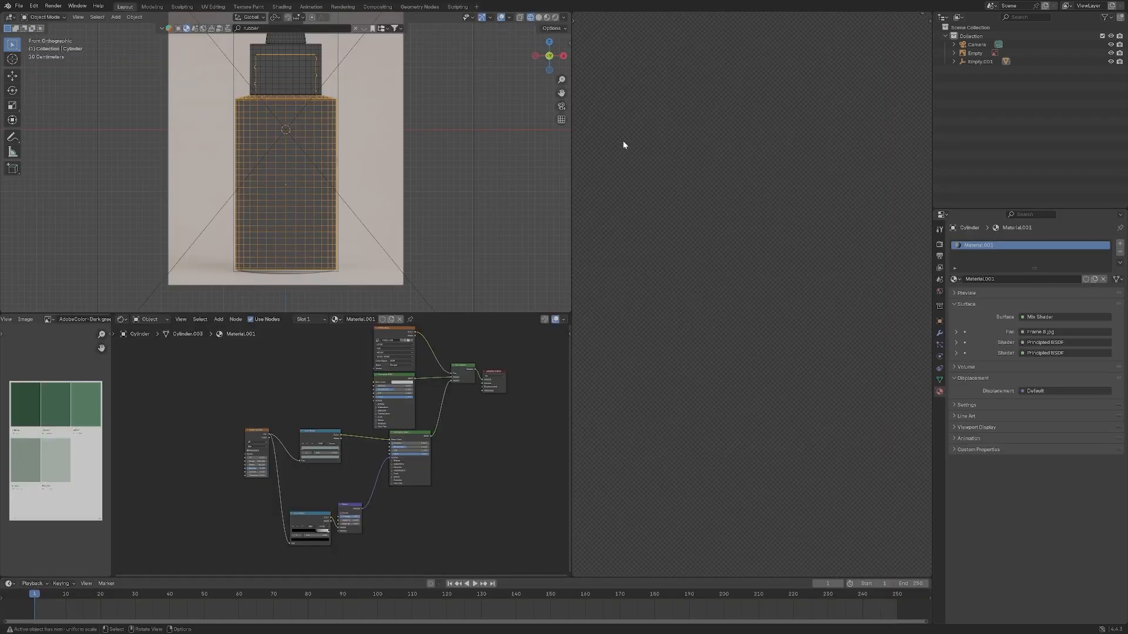
scroll(727, 257, down, 3)
middle_drag(728, 256, 728, 257)
scroll(728, 256, up, 3)
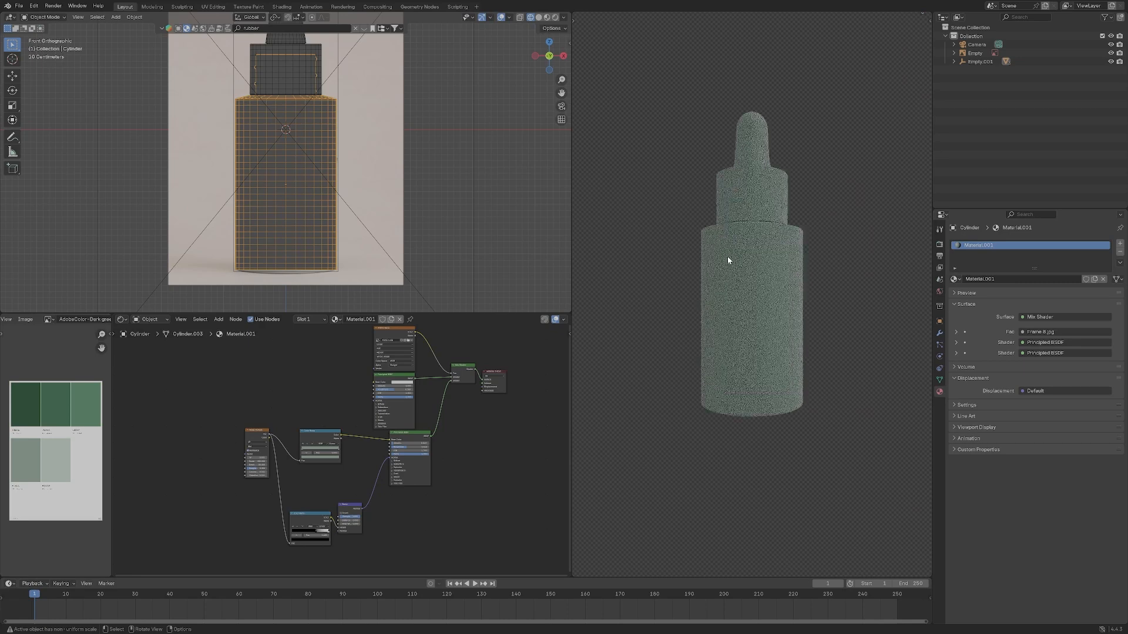
scroll(727, 256, down, 1)
key(grave)
click(722, 223)
scroll(739, 253, down, 1)
key(Tab)
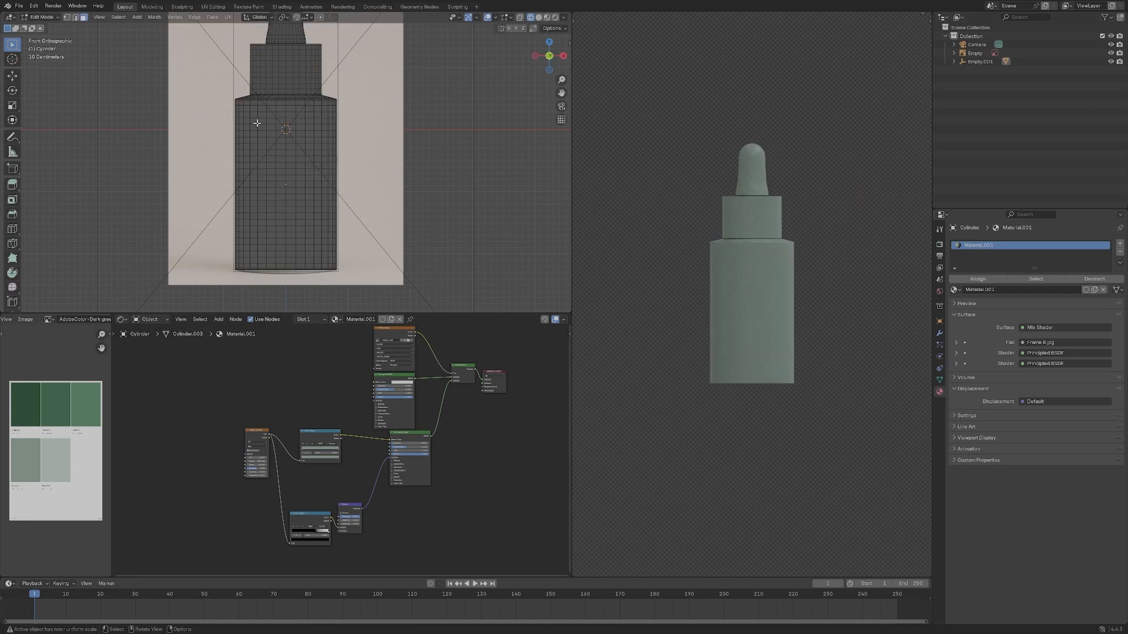
Select a rectangular block of front faces covering the label area on the bottle body, extended one row upward.
click(519, 20)
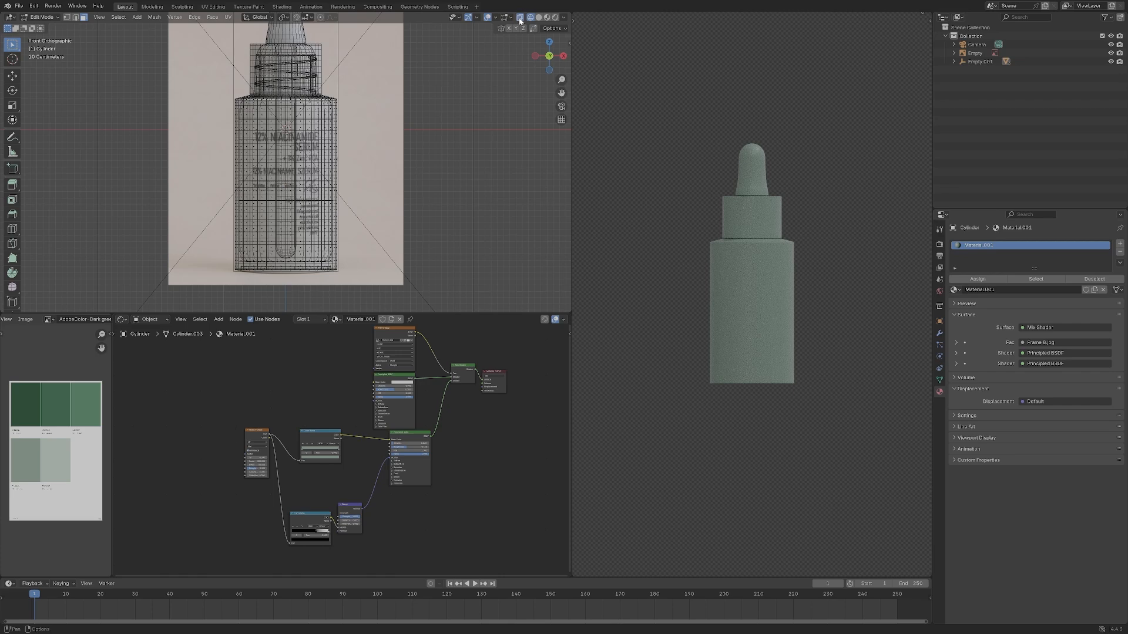
click(519, 19)
drag(254, 134, 306, 243)
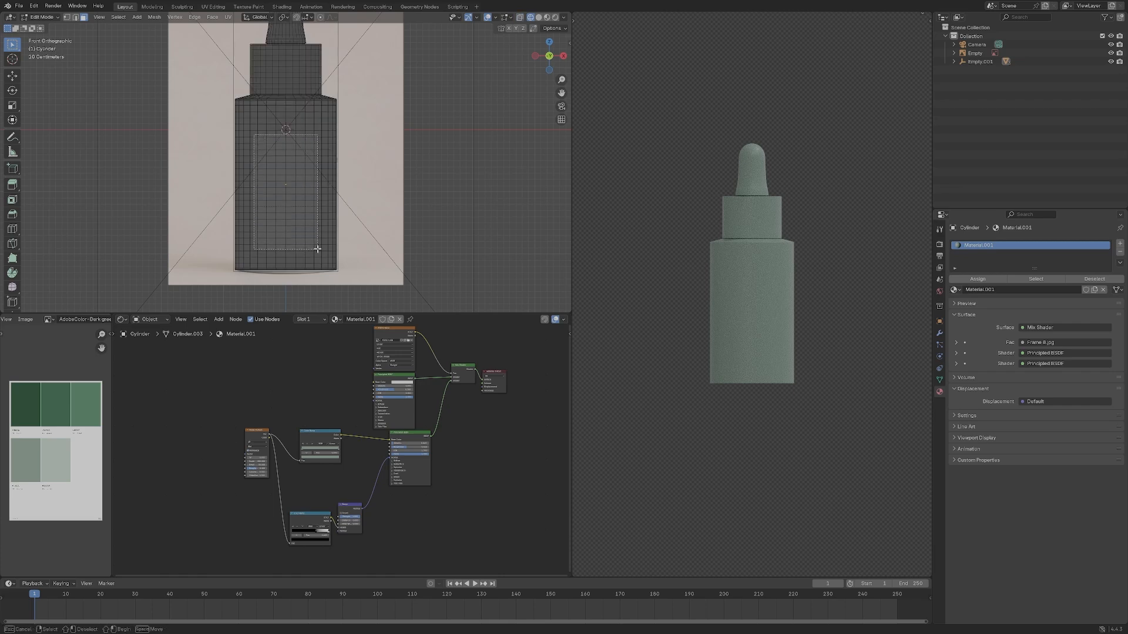
drag(317, 249, 317, 250)
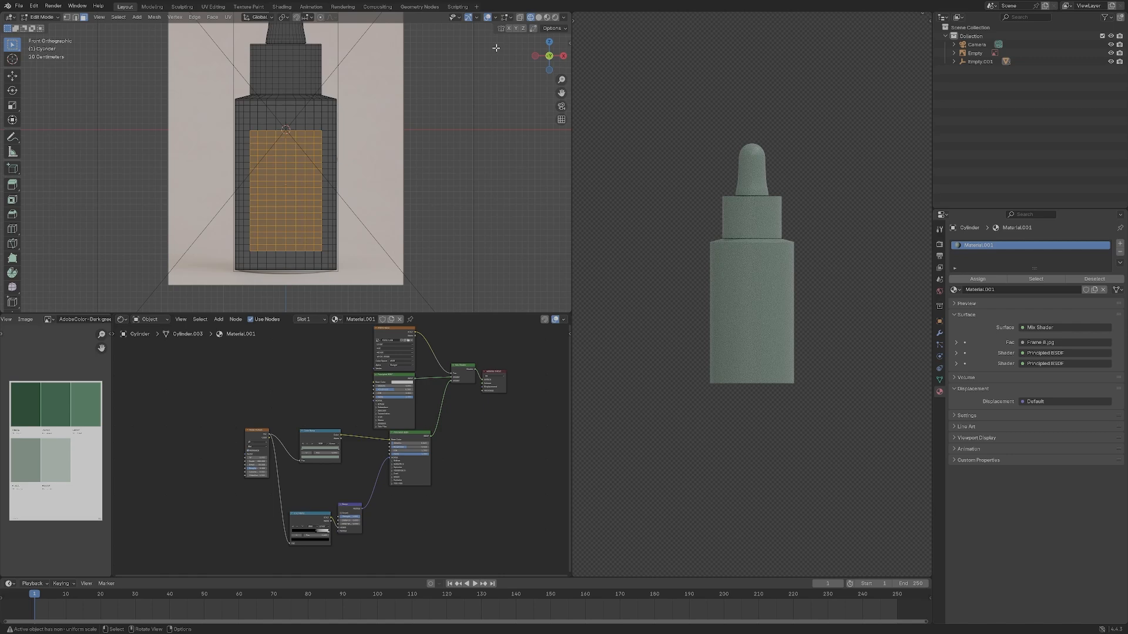
click(520, 18)
click(520, 19)
shift+drag(316, 128, 253, 130)
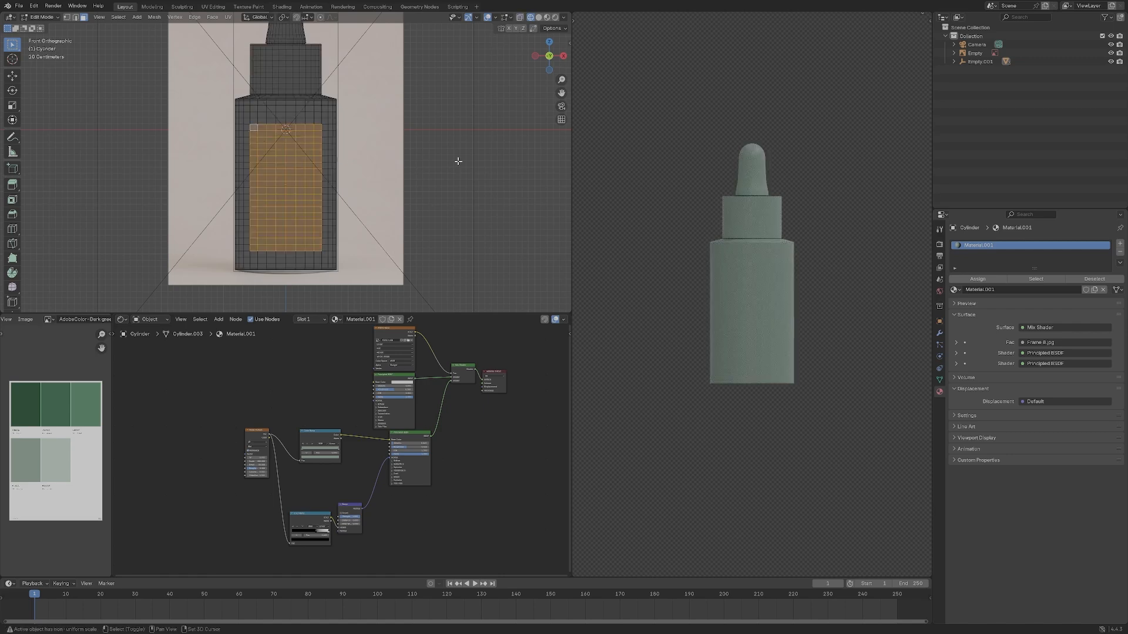
scroll(702, 177, down, 1)
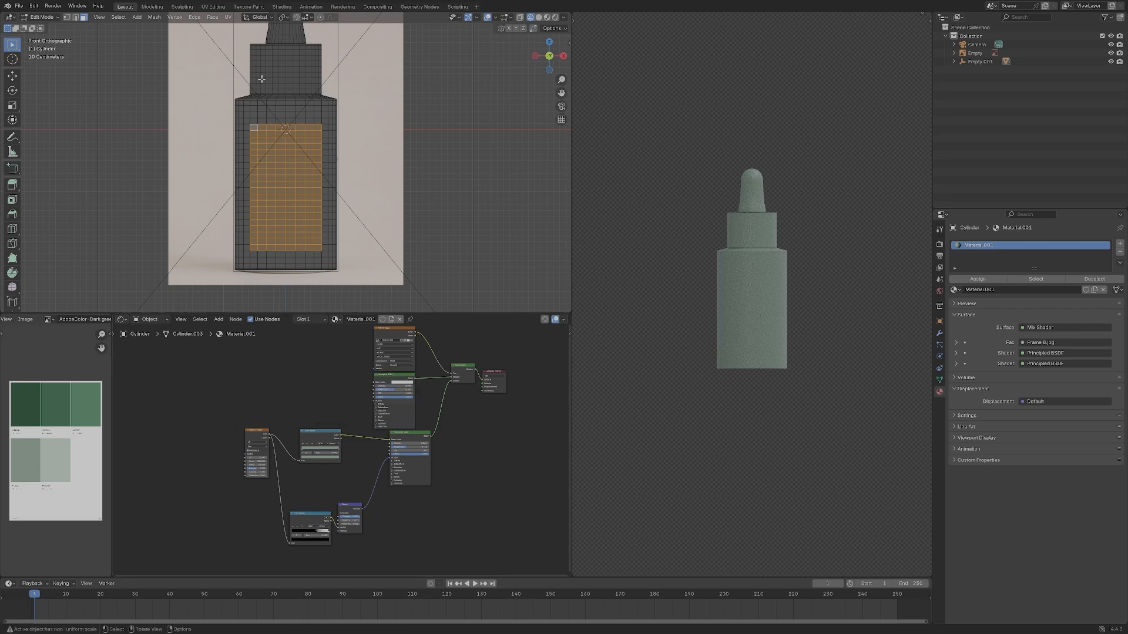
In the UV Editing workspace, look through the camera and unwrap the selected label faces with Project from View.
click(214, 8)
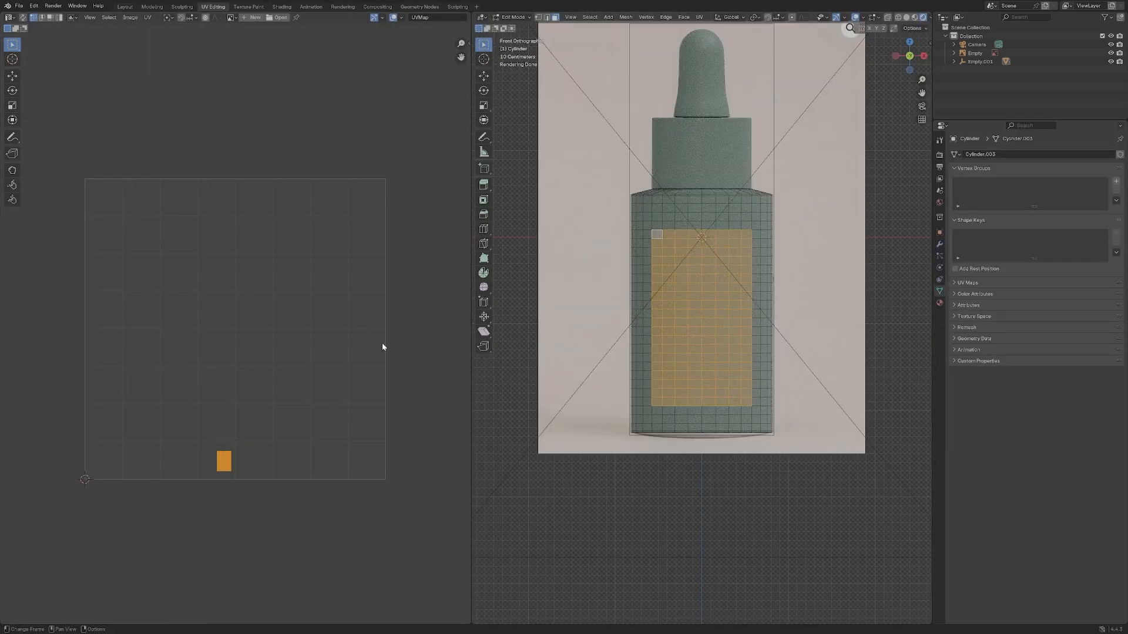
key(grave)
click(721, 285)
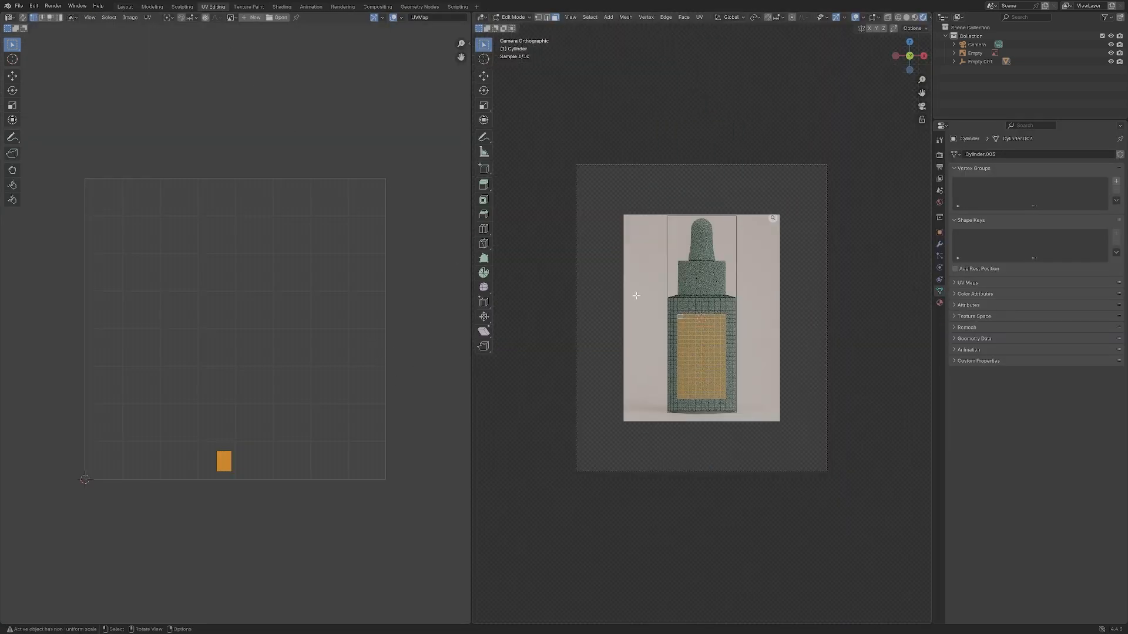
scroll(710, 309, up, 5)
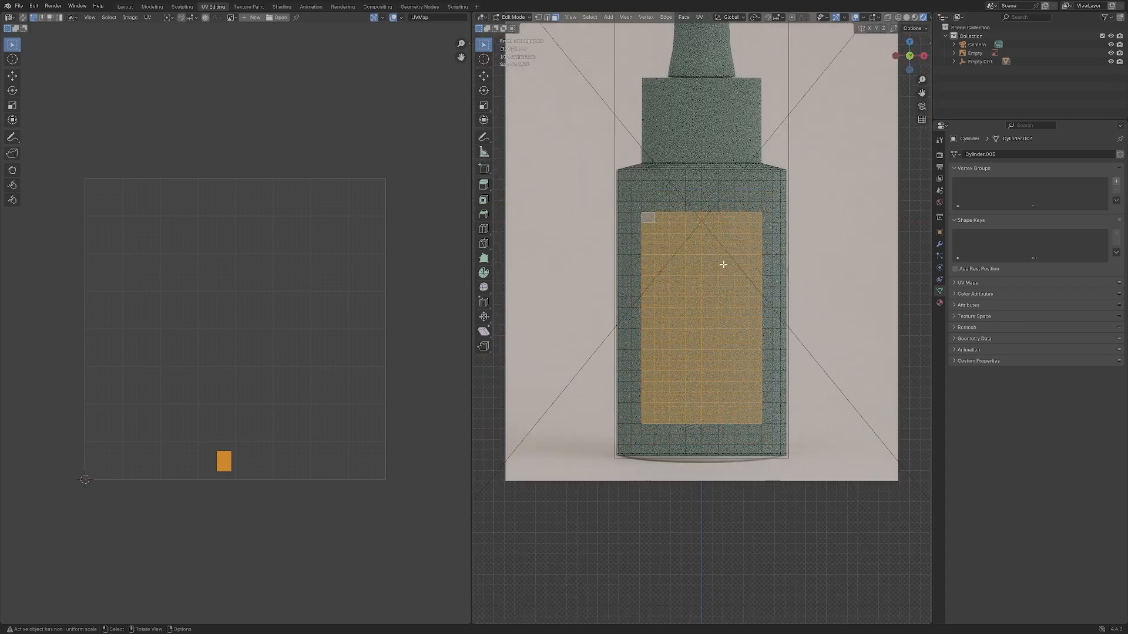
key(u)
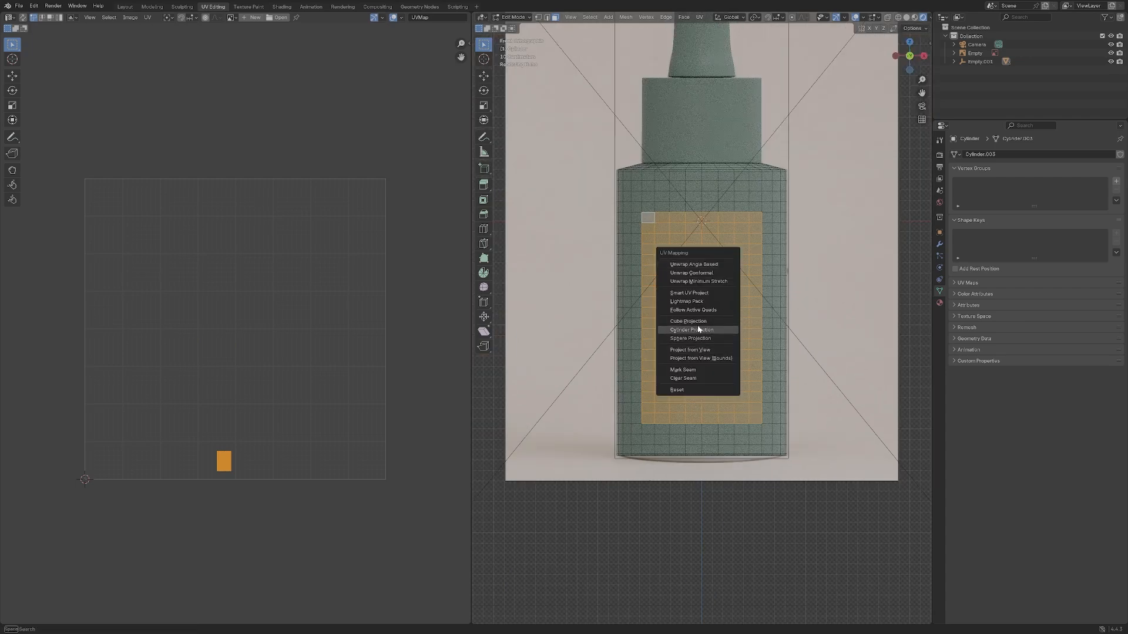
click(697, 350)
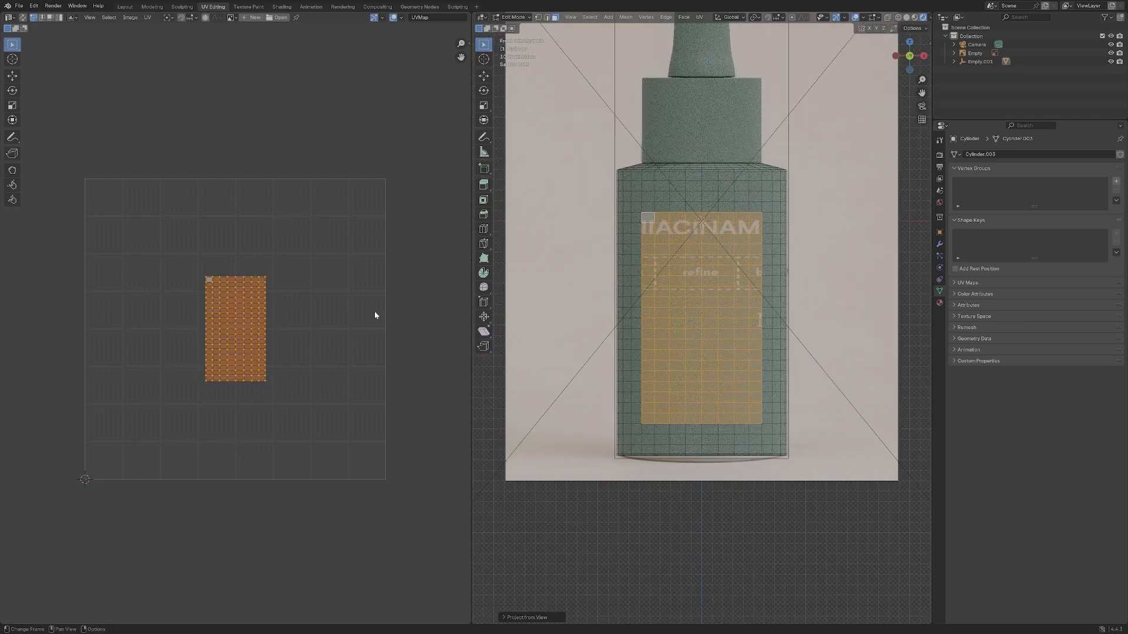
Show Frame 8.jpg behind the UVs and scale the projected grid up uniformly to nearly the image's full height.
click(233, 18)
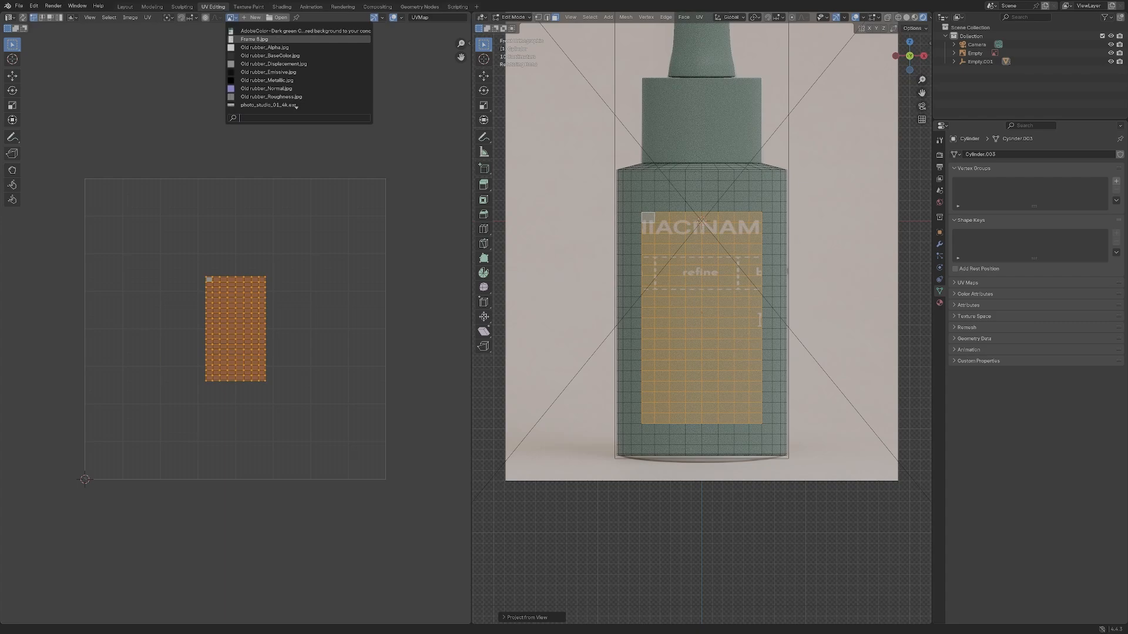
click(254, 39)
scroll(316, 252, down, 5)
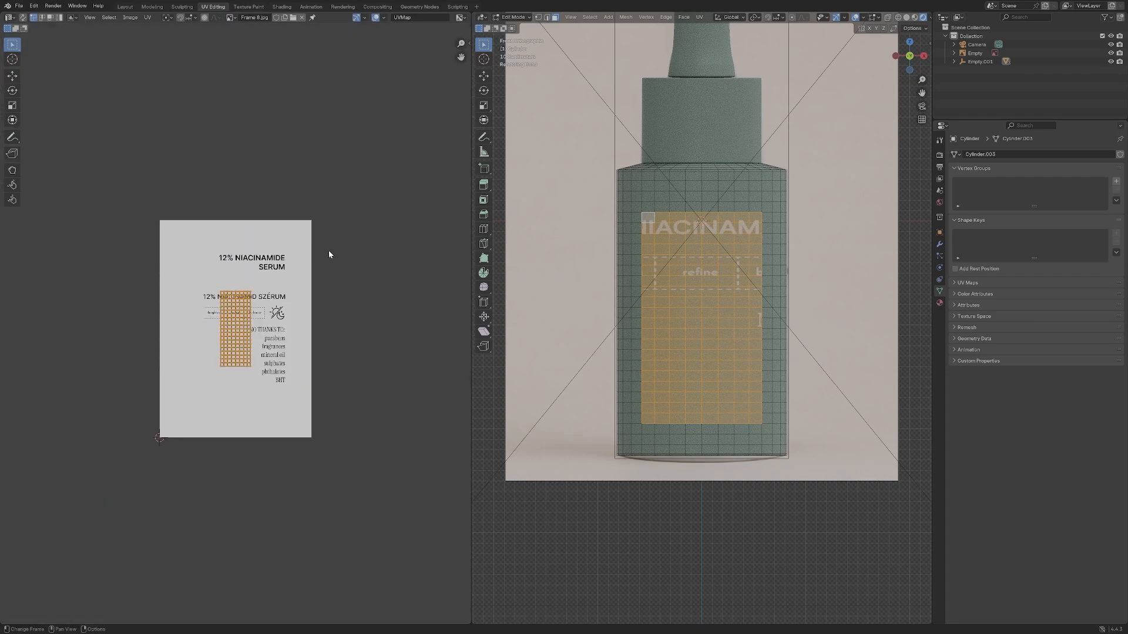
key(s)
click(96, 248)
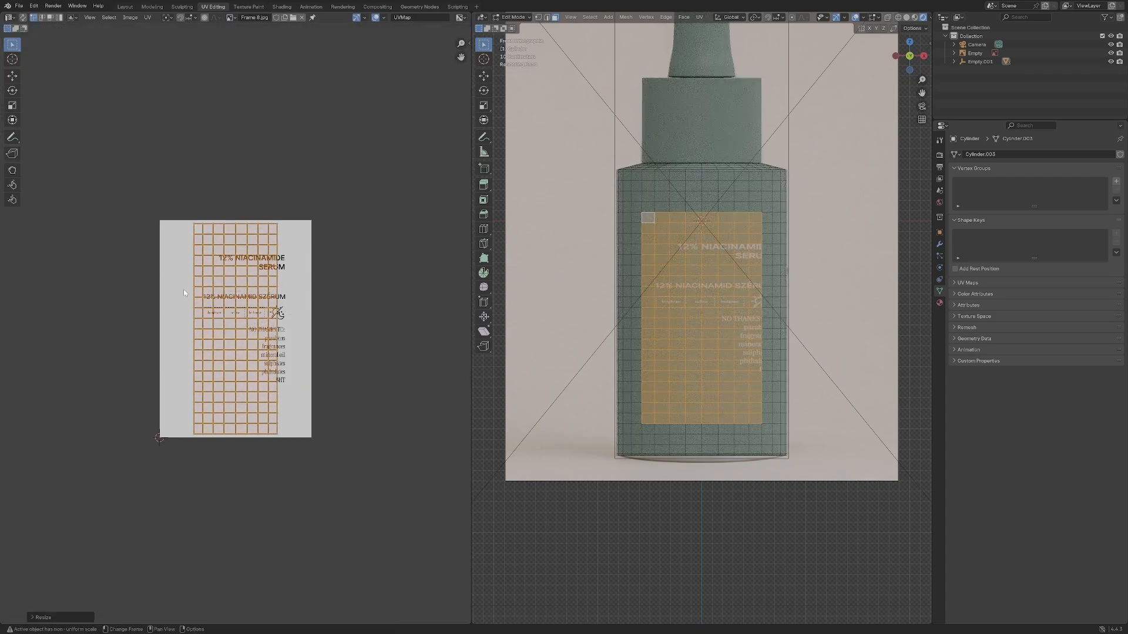
Stretch the label UVs along X by about 1.53 and shift them slightly right over the artwork.
key(s)
key(x)
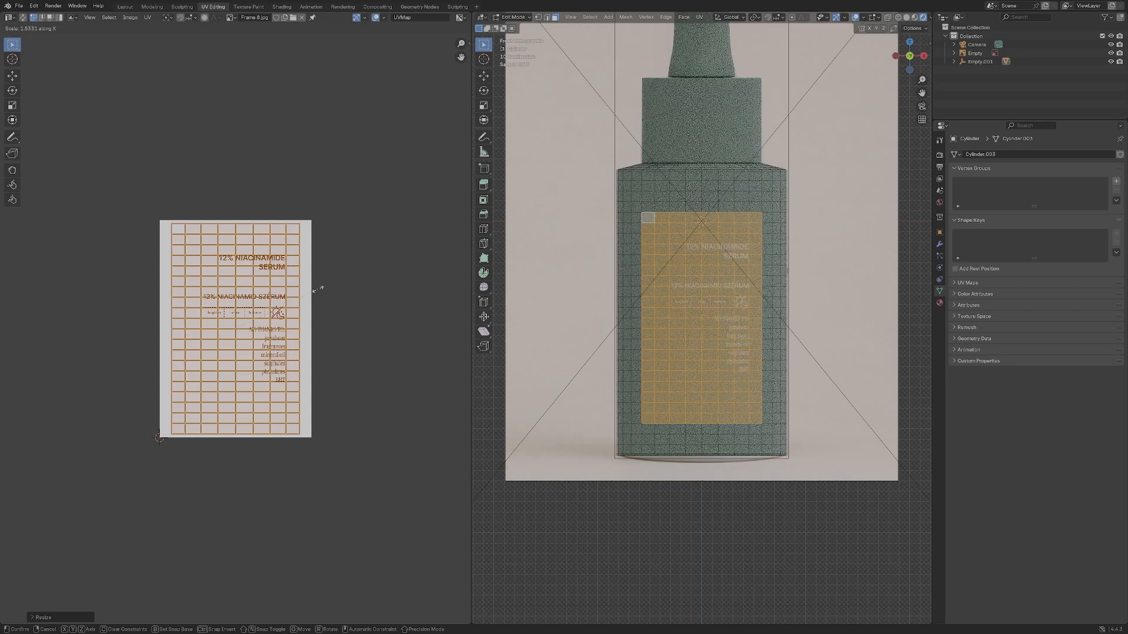
click(318, 293)
key(g)
key(x)
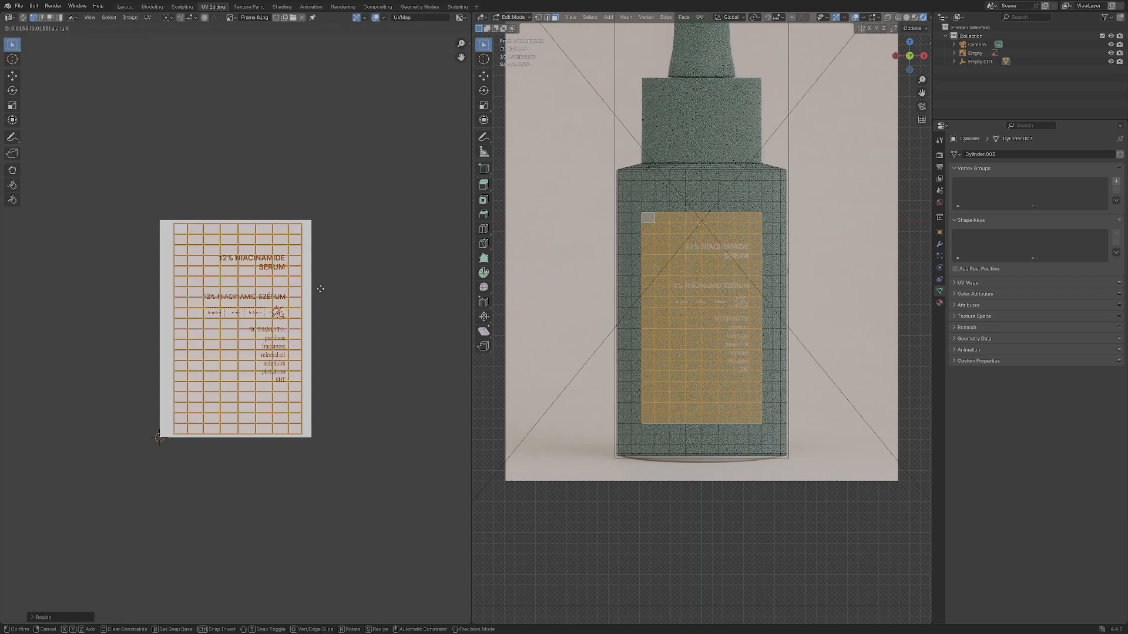
click(326, 290)
Scale the label UVs down uniformly around the text block and move them up along Y to include the heading.
key(s)
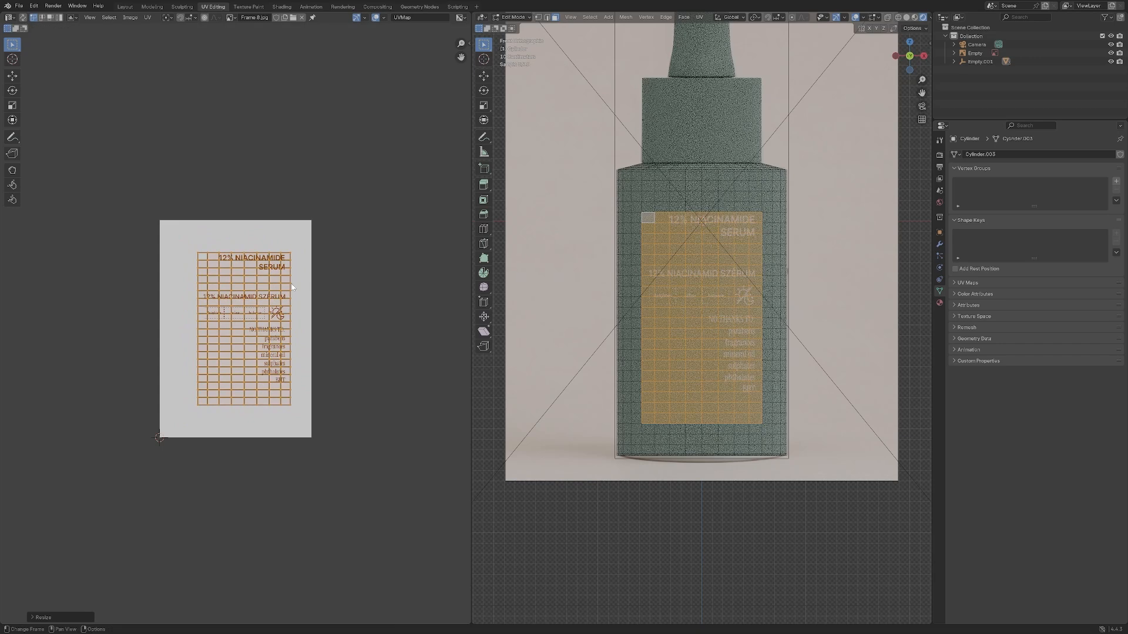
click(292, 284)
key(g)
key(y)
click(323, 282)
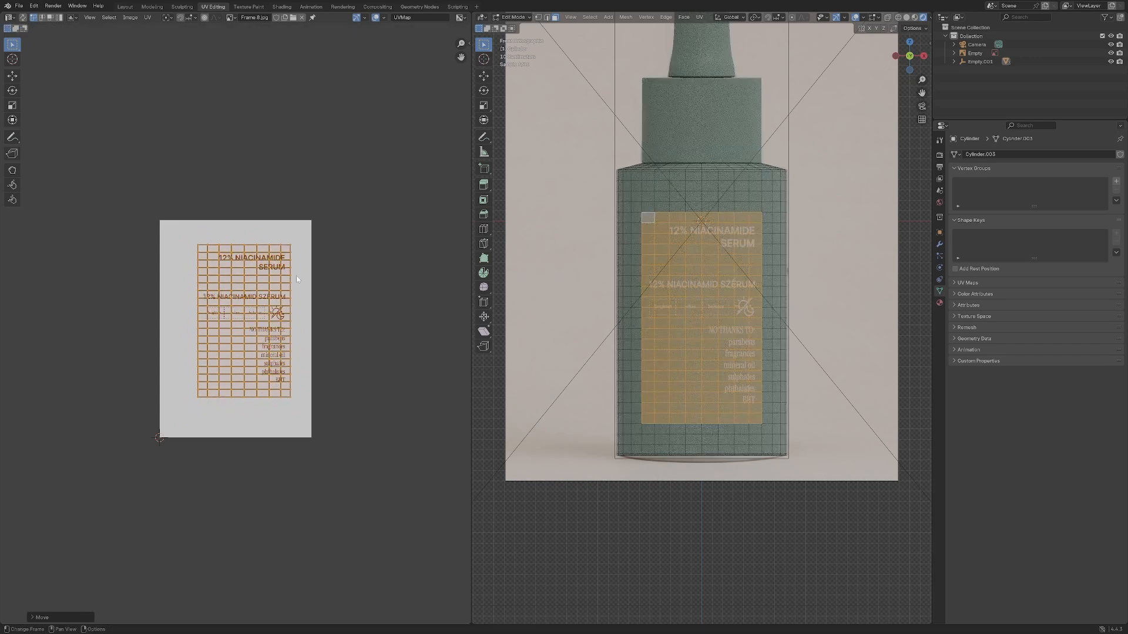
Fine-tune the label UVs' width along X and nudge them slightly right to adjust the text on the bottle.
scroll(324, 282, up, 2)
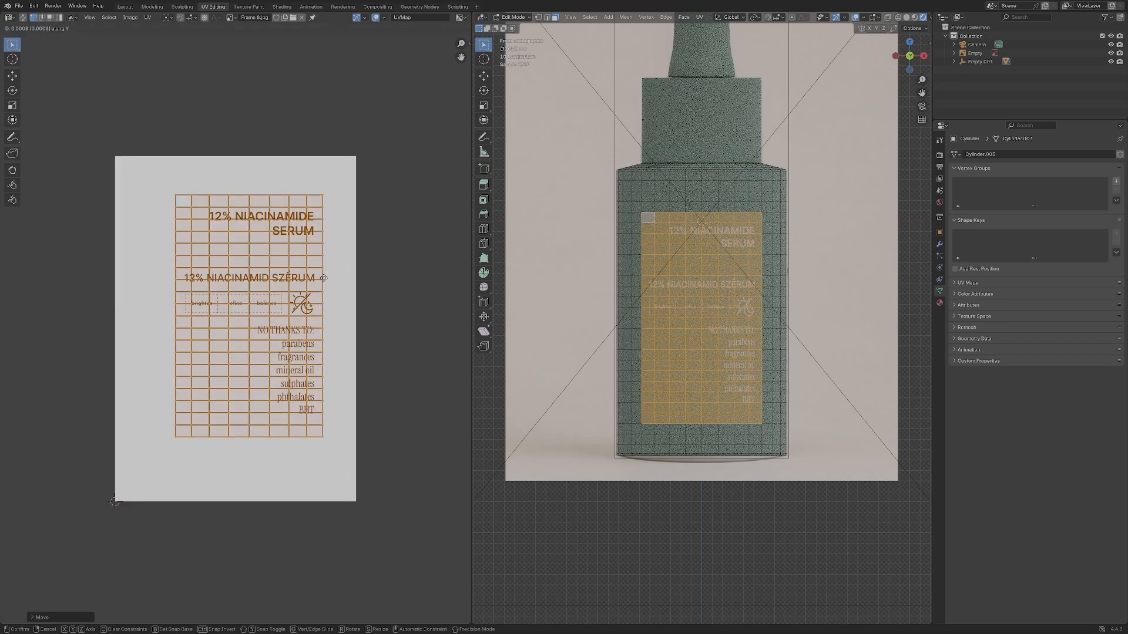
key(s)
key(x)
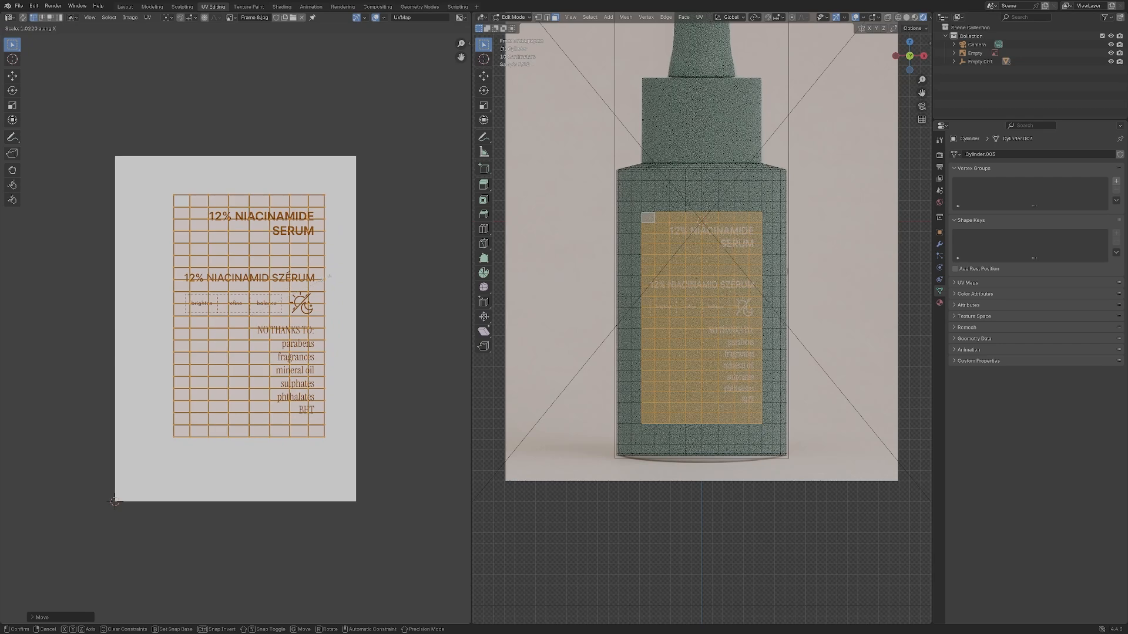
click(326, 277)
key(g)
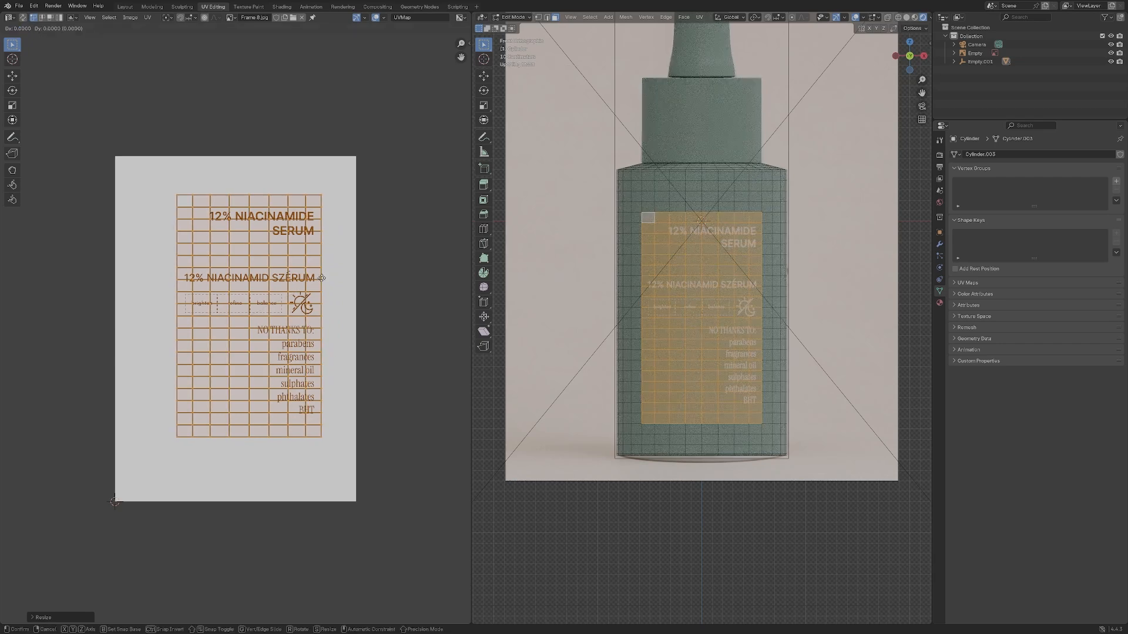
key(x)
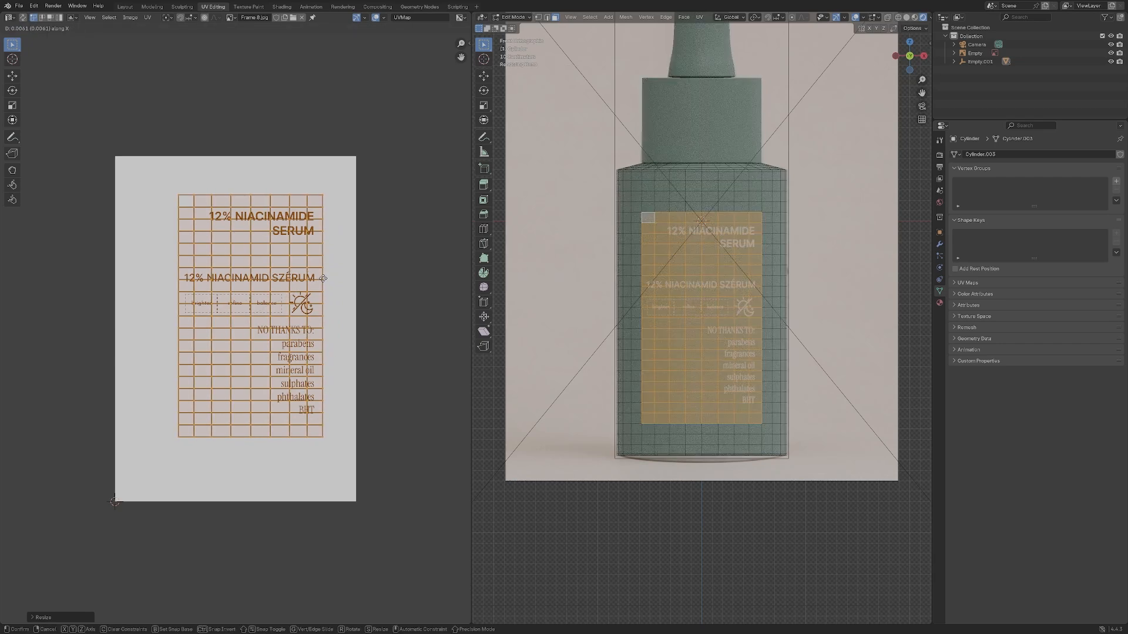
click(325, 278)
key(Tab)
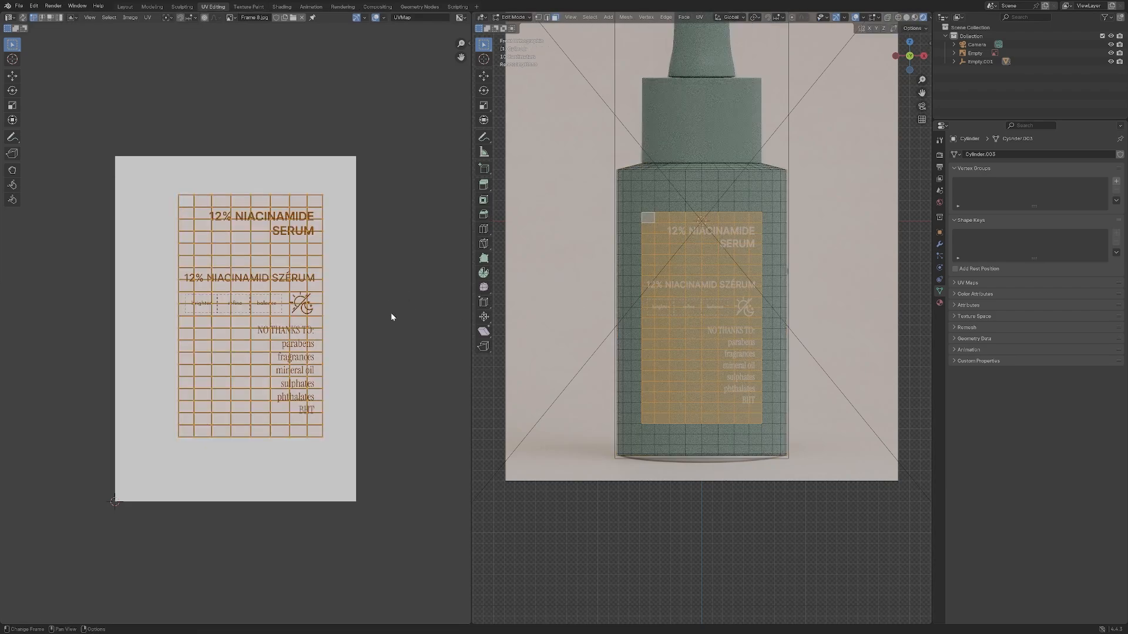
Scale the label UVs along Y to about 0.89.
key(s)
key(y)
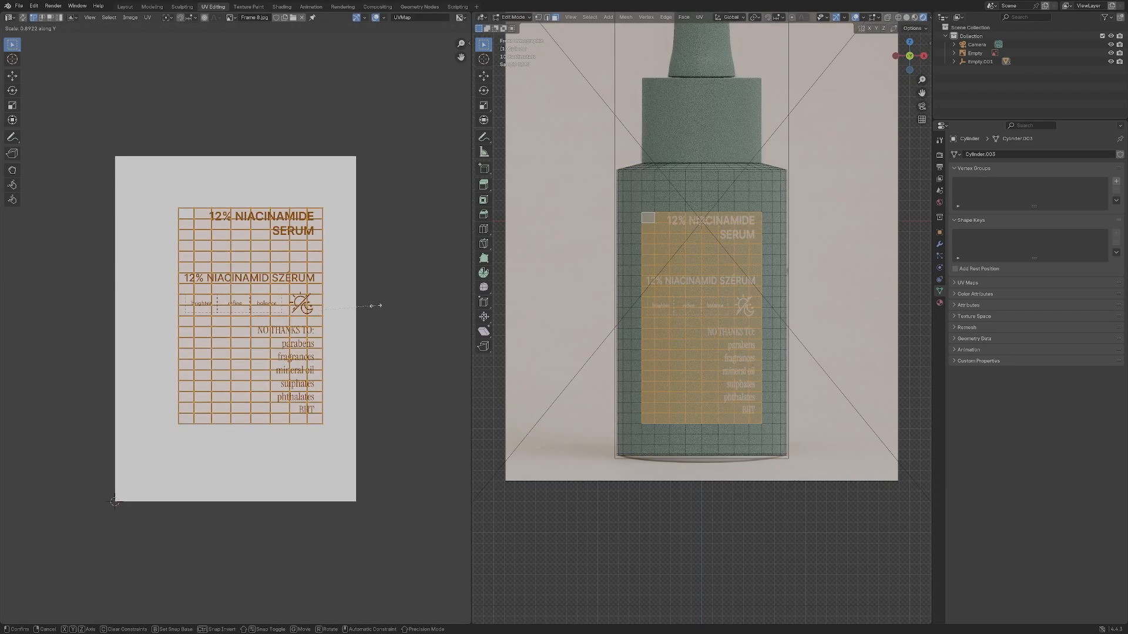
click(376, 306)
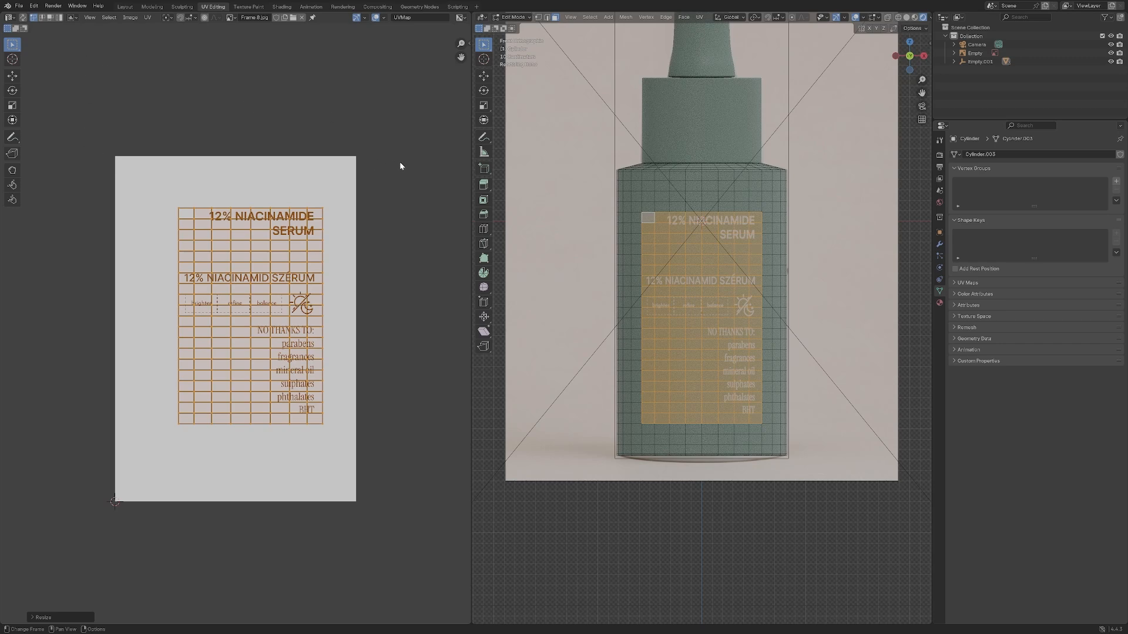
Select only the top three rows of label faces, covering the "12% NIACINAMIDE SERUM" heading.
key(b)
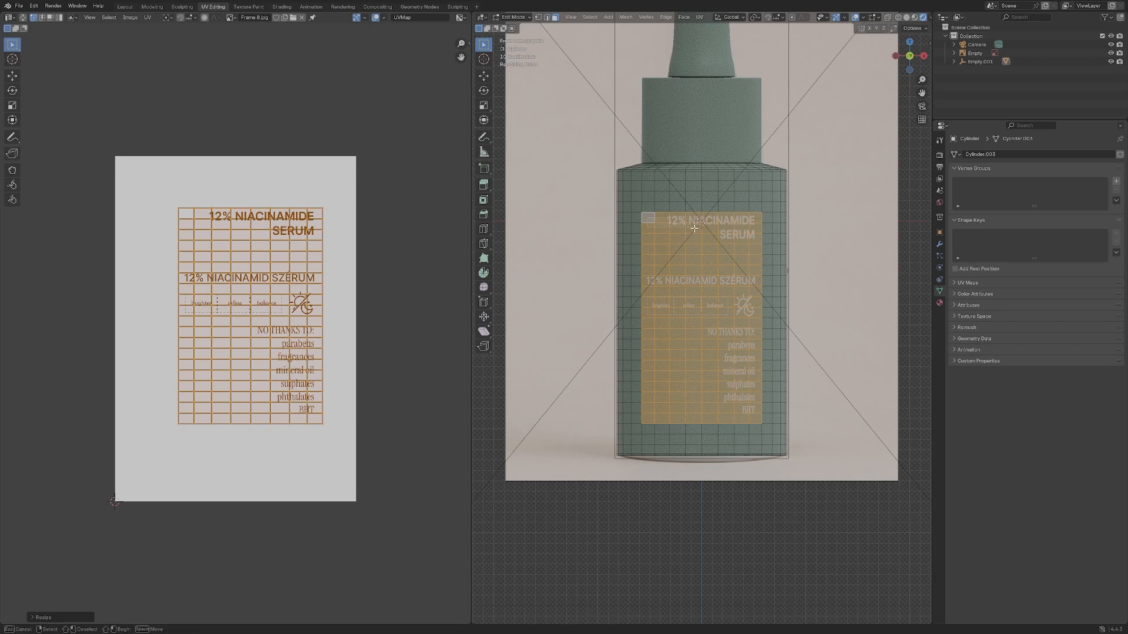
drag(693, 228, 758, 242)
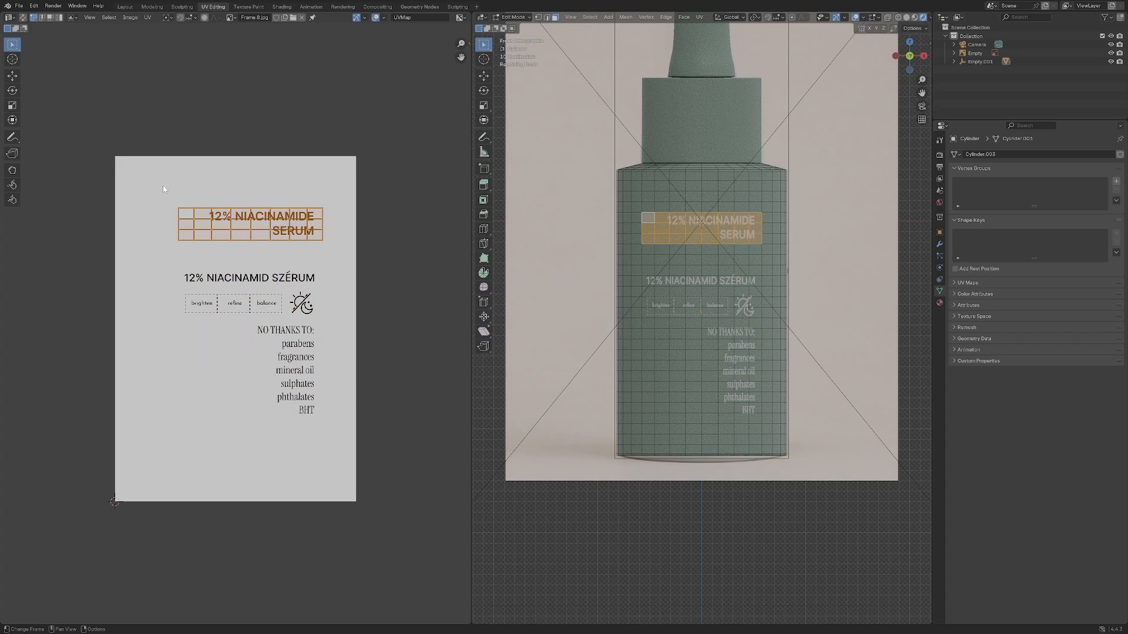
drag(164, 187, 237, 232)
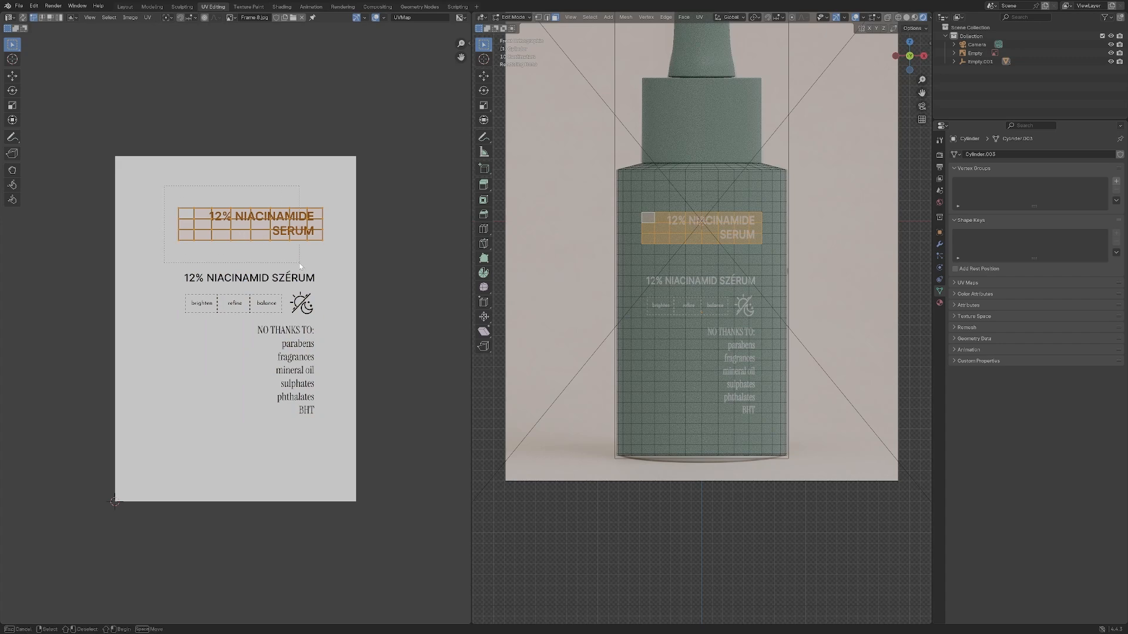
drag(299, 263, 299, 262)
key(g)
key(x)
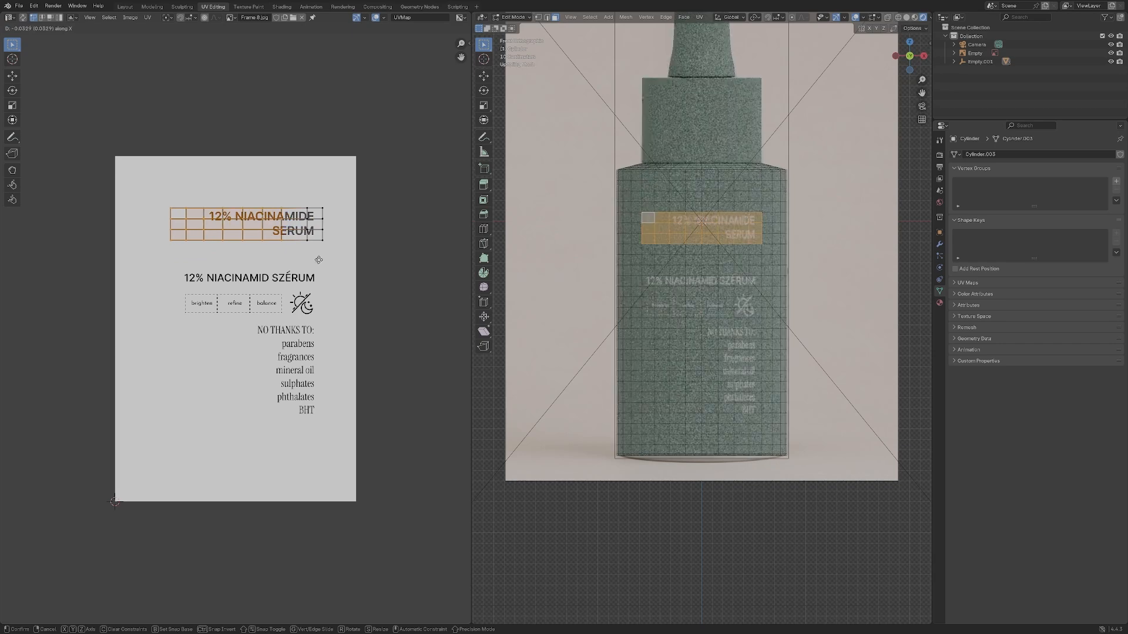
click(307, 245)
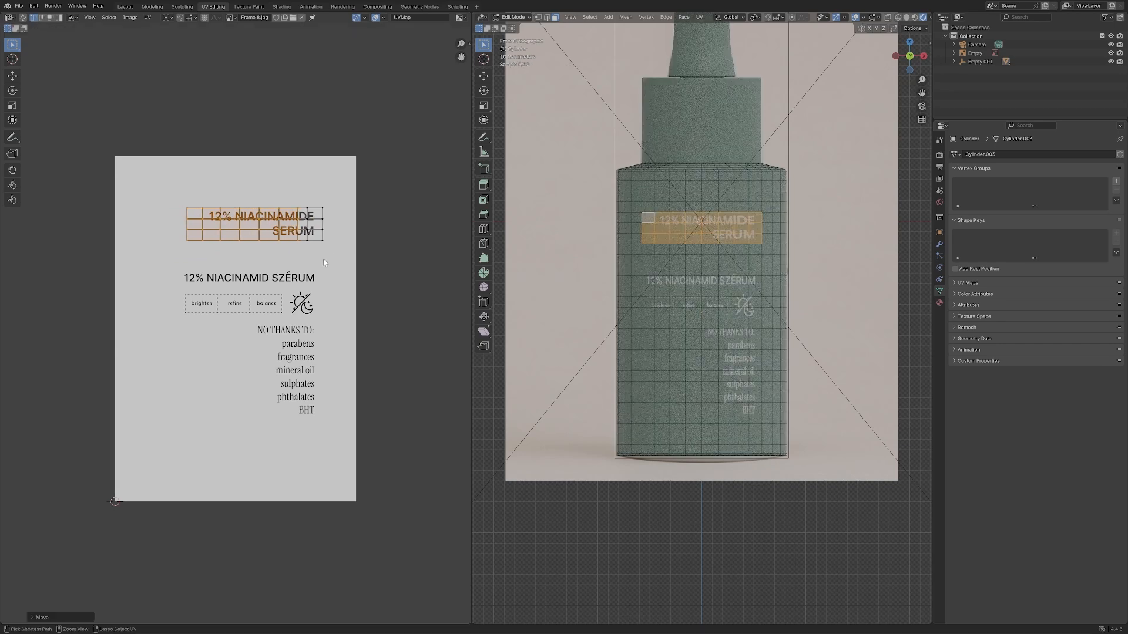
drag(176, 205, 325, 239)
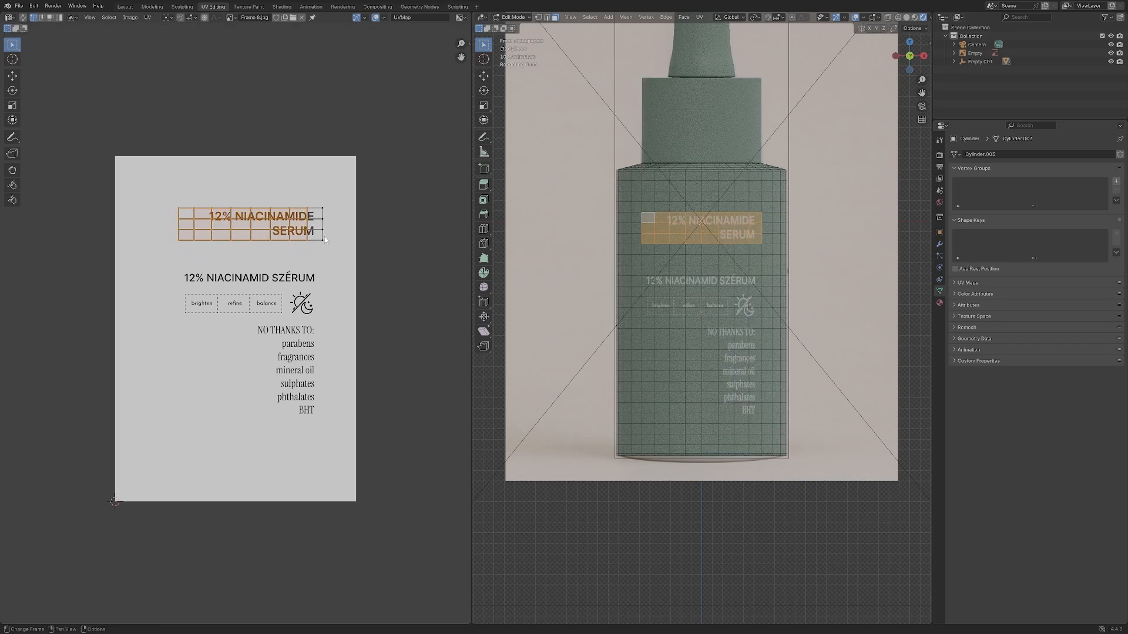
key(g)
key(x)
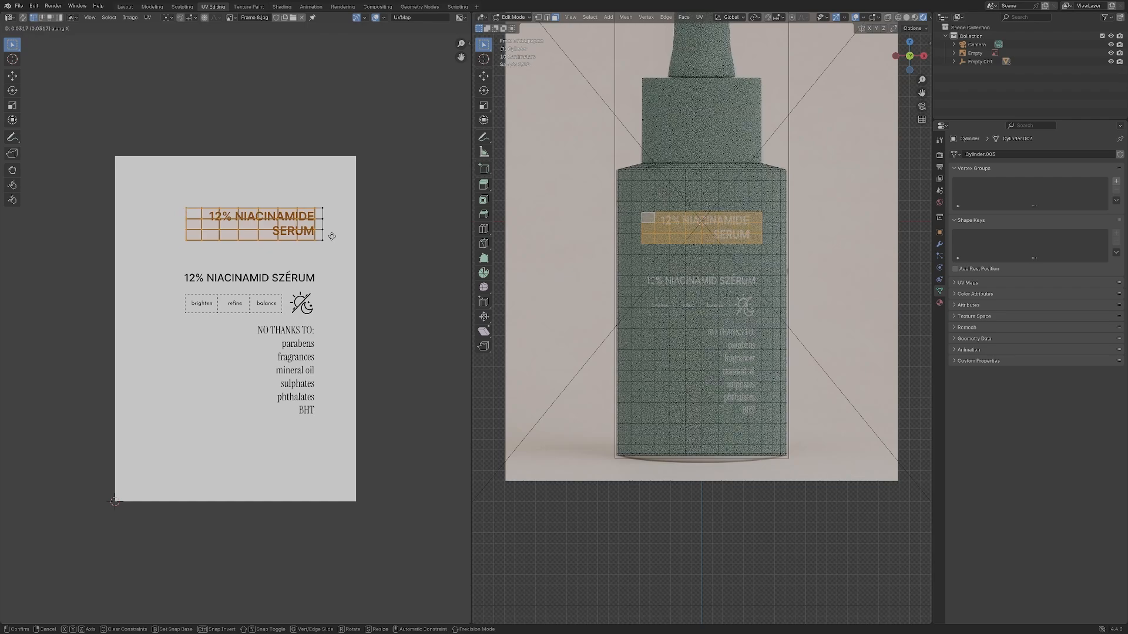
key(Escape)
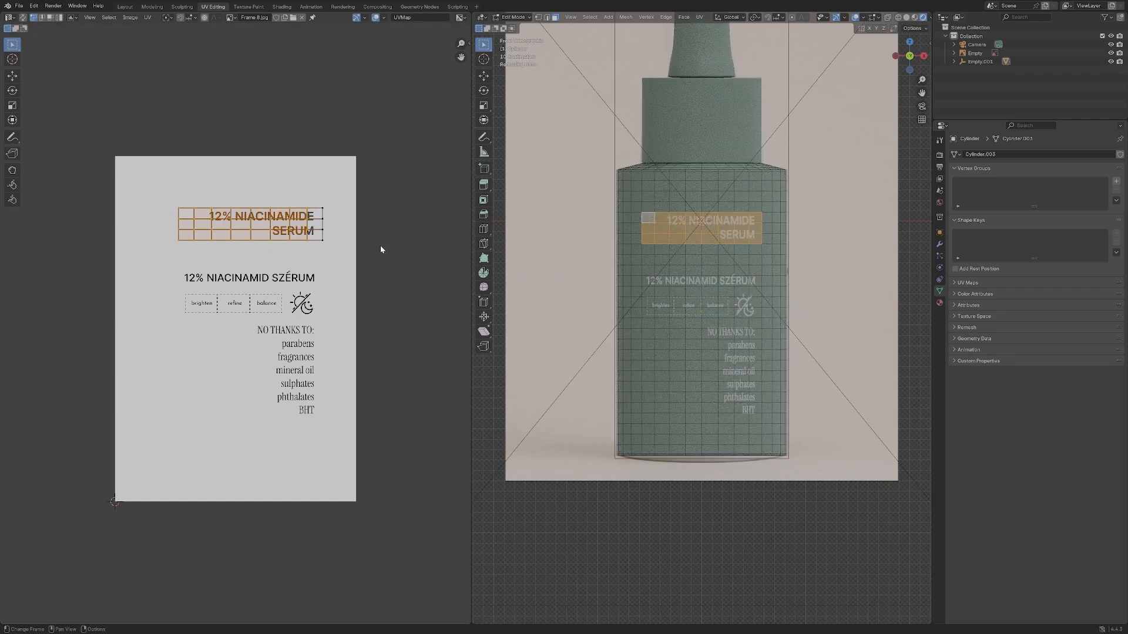
Scale the heading UVs down uniformly to about 0.91 and shift them right along X by about 0.05.
key(s)
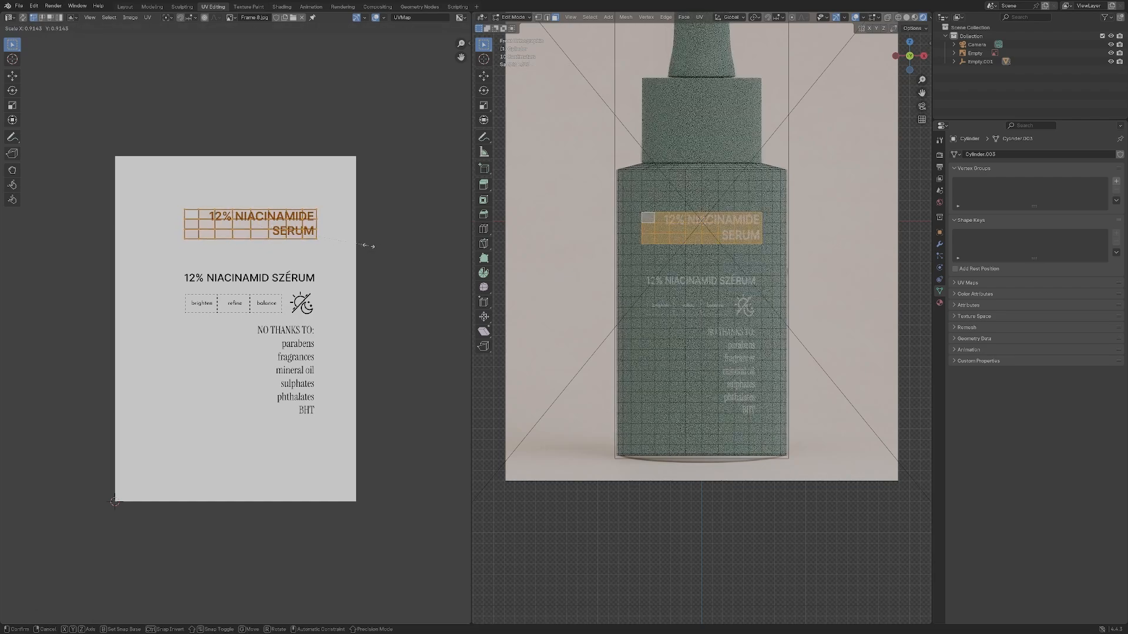
click(369, 245)
key(g)
key(x)
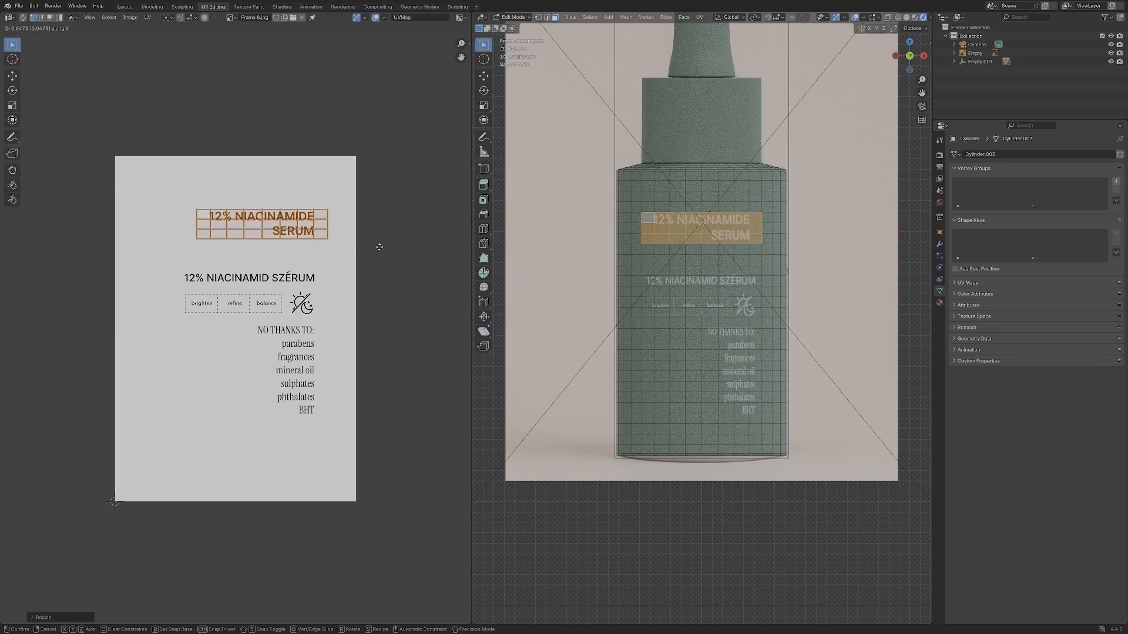
click(379, 246)
Narrow the heading UVs along X to about 0.92 and finish editing the bottle mesh.
key(s)
key(x)
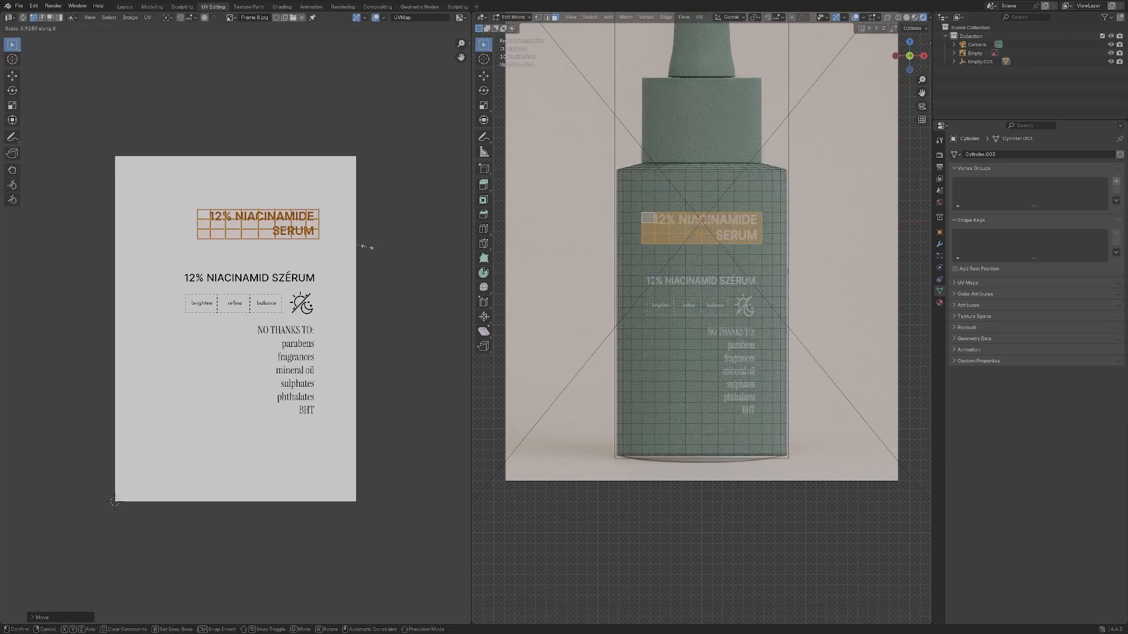
click(367, 246)
key(Tab)
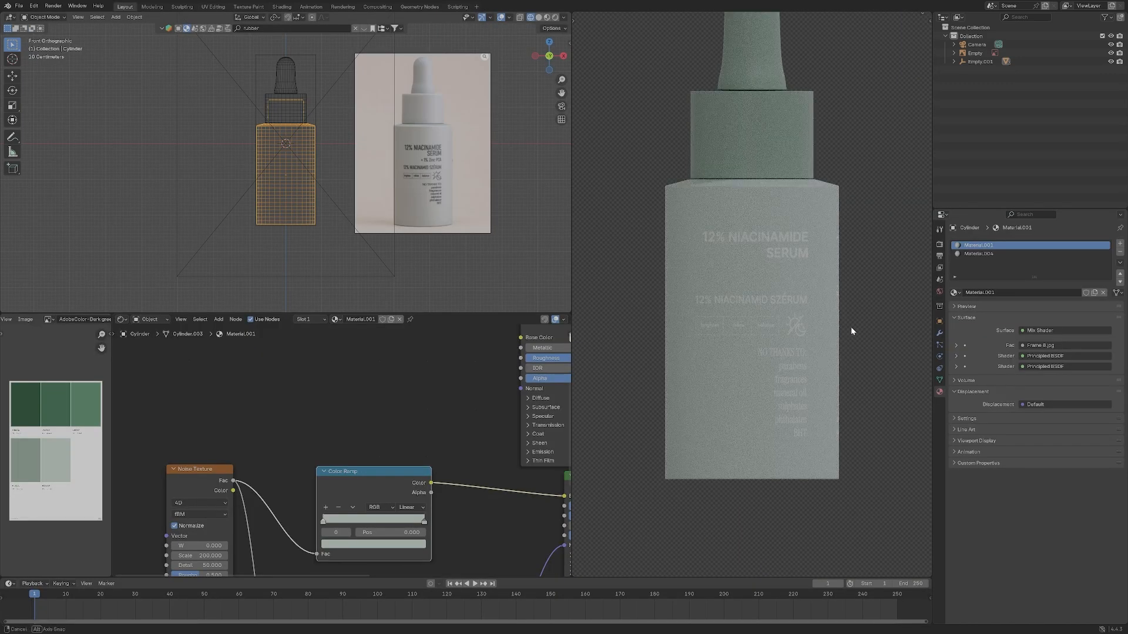
Set the base color of the label text's Principled BSDF in Material.001 to black.
alt+middle_drag(796, 320, 786, 294)
alt+middle_drag(837, 331, 833, 258)
scroll(851, 300, down, 1)
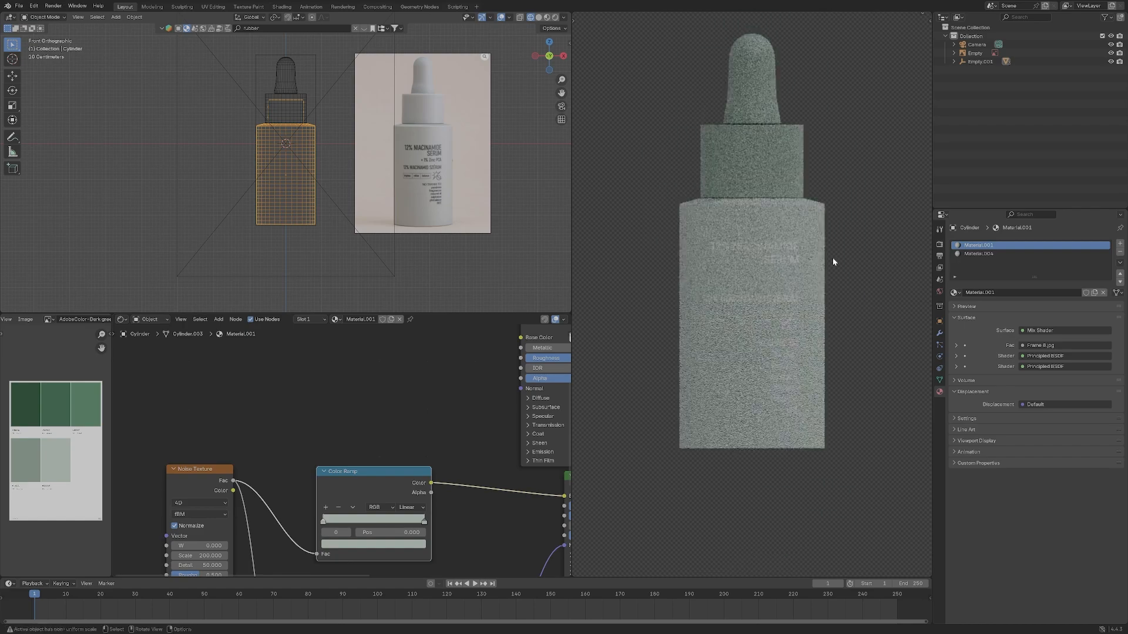
scroll(734, 352, up, 1)
scroll(708, 370, down, 1)
scroll(488, 381, down, 6)
middle_drag(474, 395, 422, 449)
scroll(423, 448, up, 2)
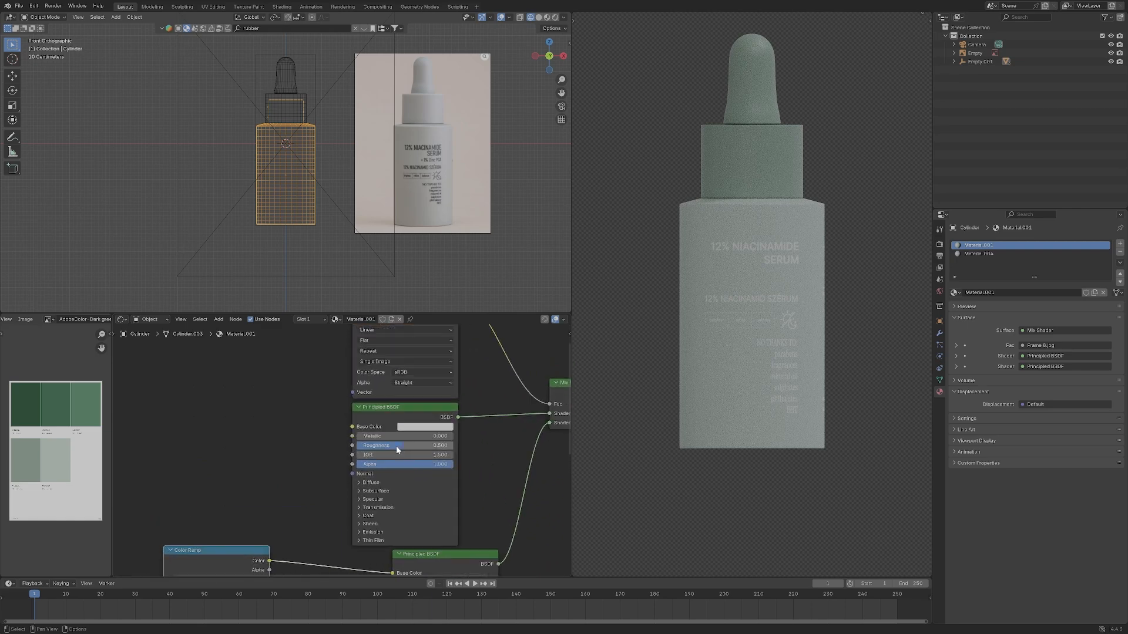
click(426, 427)
drag(478, 334, 478, 355)
Set the base color of the "Humanandkind." logo's Principled BSDF in Material.004 to black.
middle_drag(714, 339, 705, 335)
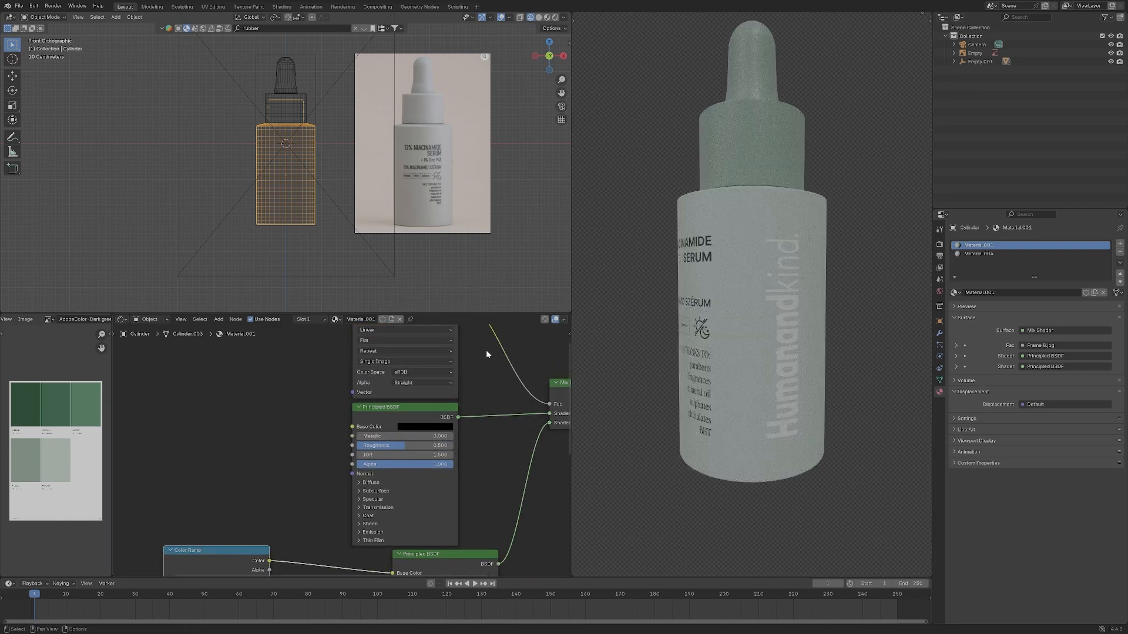
click(978, 253)
scroll(425, 432, down, 1)
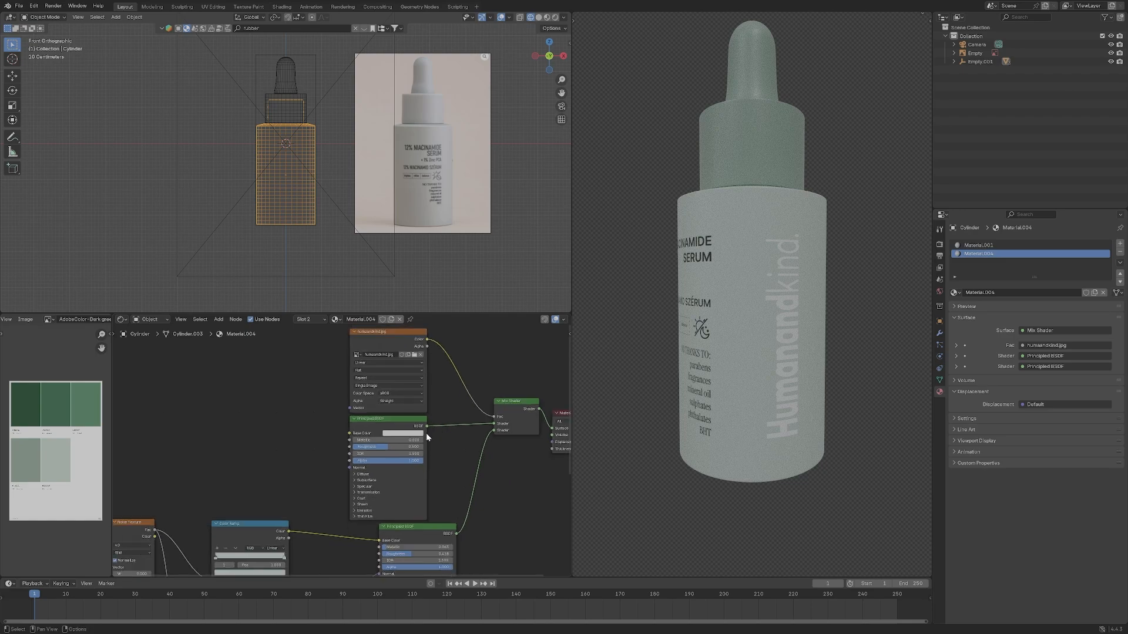
click(421, 433)
drag(439, 373, 441, 382)
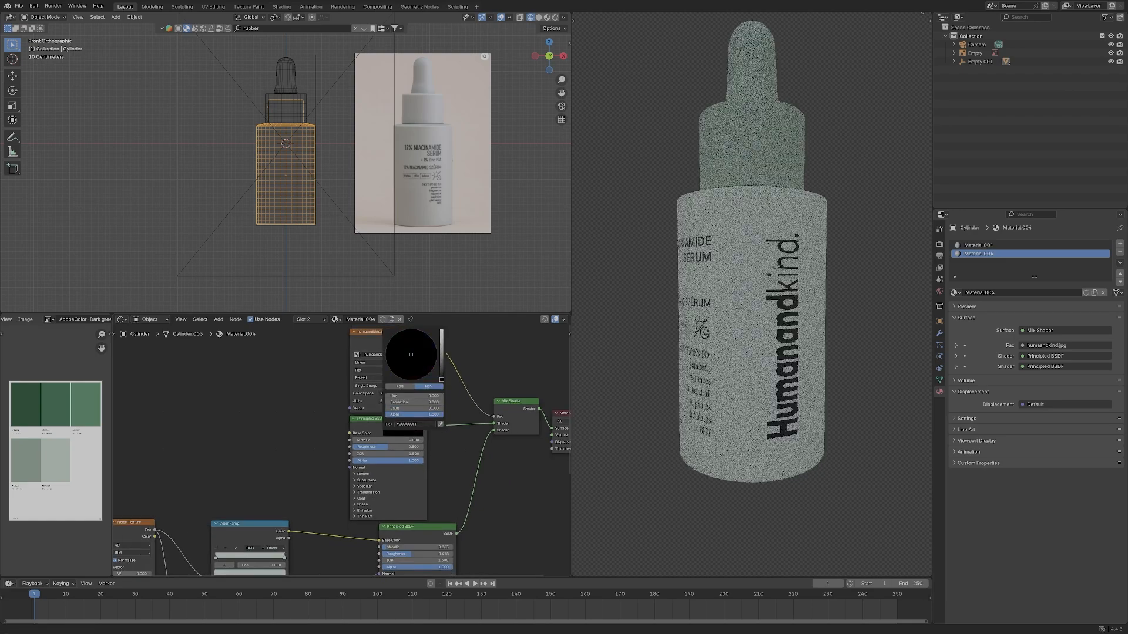
click(732, 287)
Copy the bottle material's light Color Ramp into the cap's Material.002 and connect it between the noise texture and Principled BSDF, replacing the green ramp.
scroll(732, 287, up, 2)
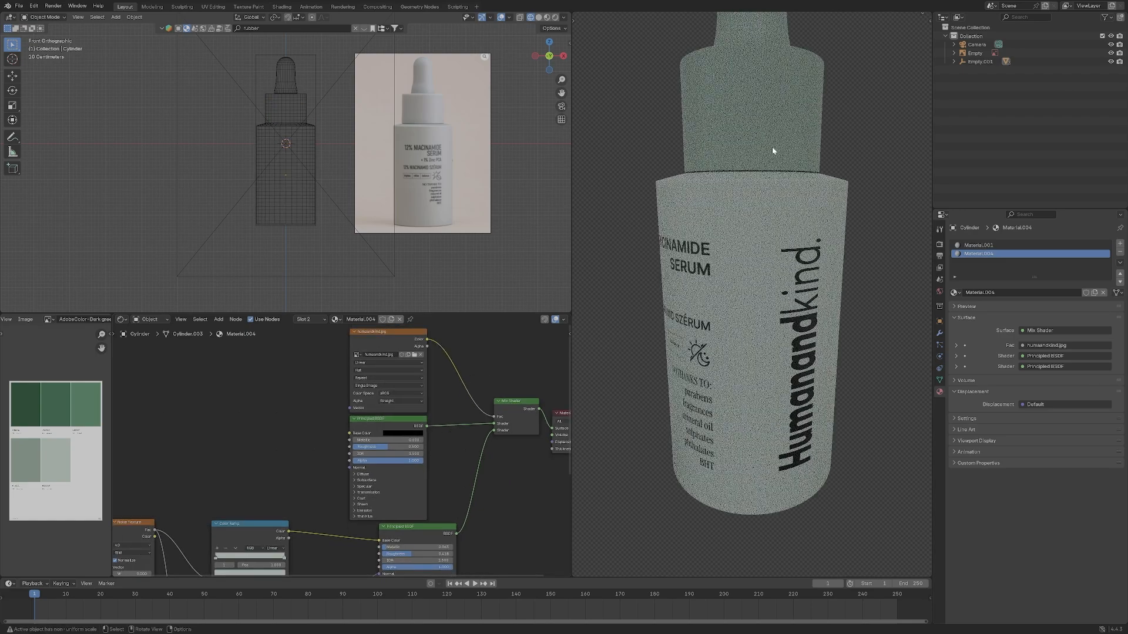
click(708, 284)
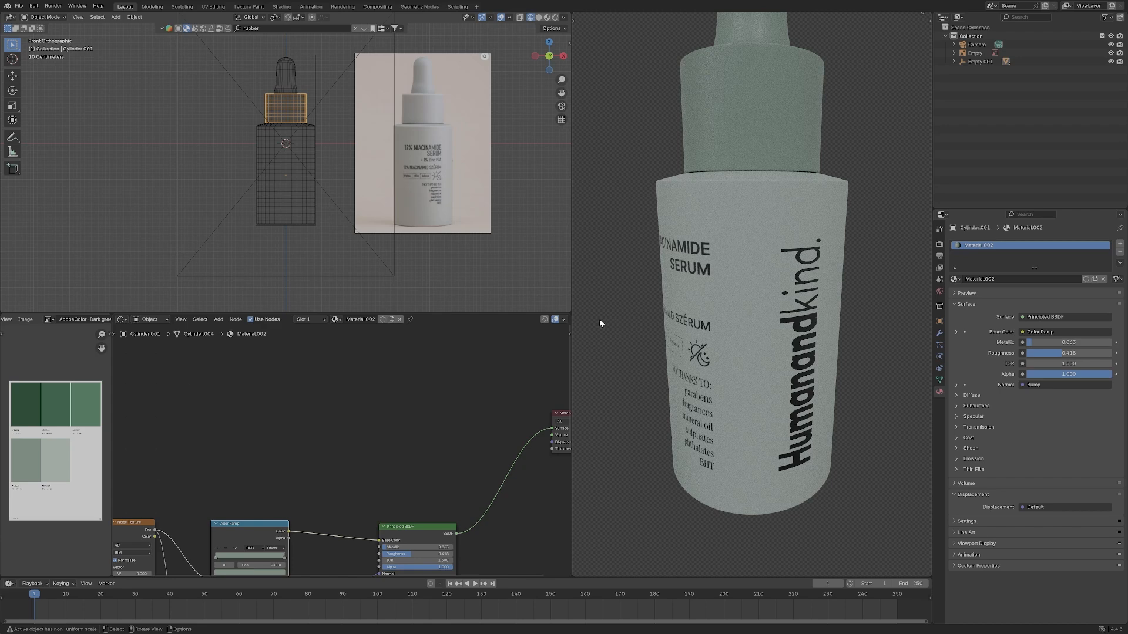
scroll(362, 396, down, 4)
middle_drag(368, 394, 402, 353)
scroll(396, 356, up, 3)
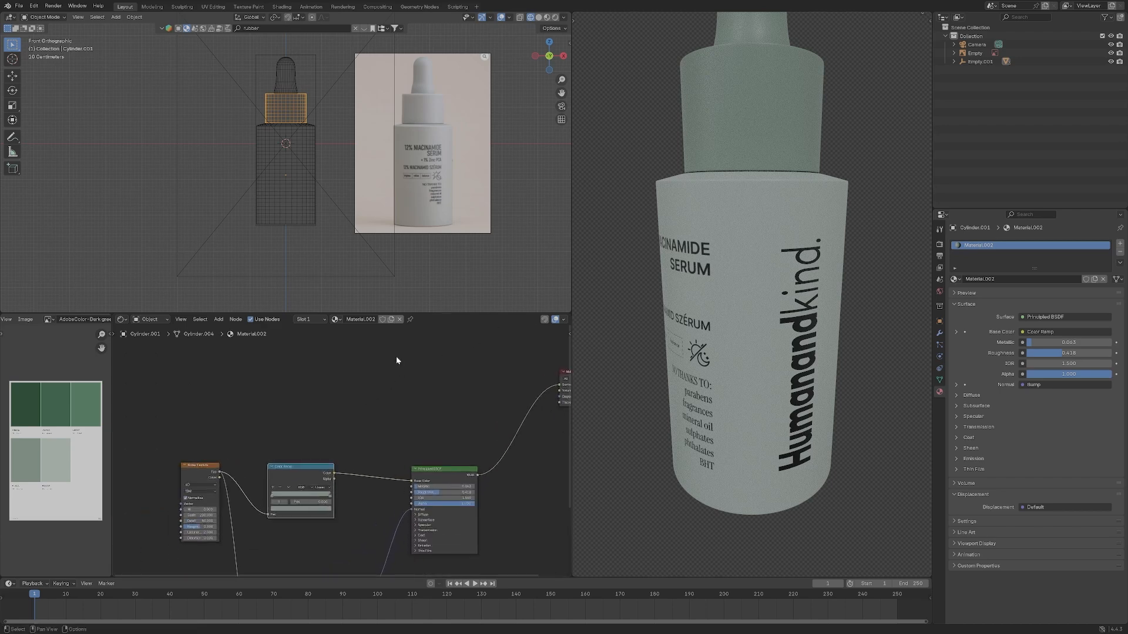
click(669, 344)
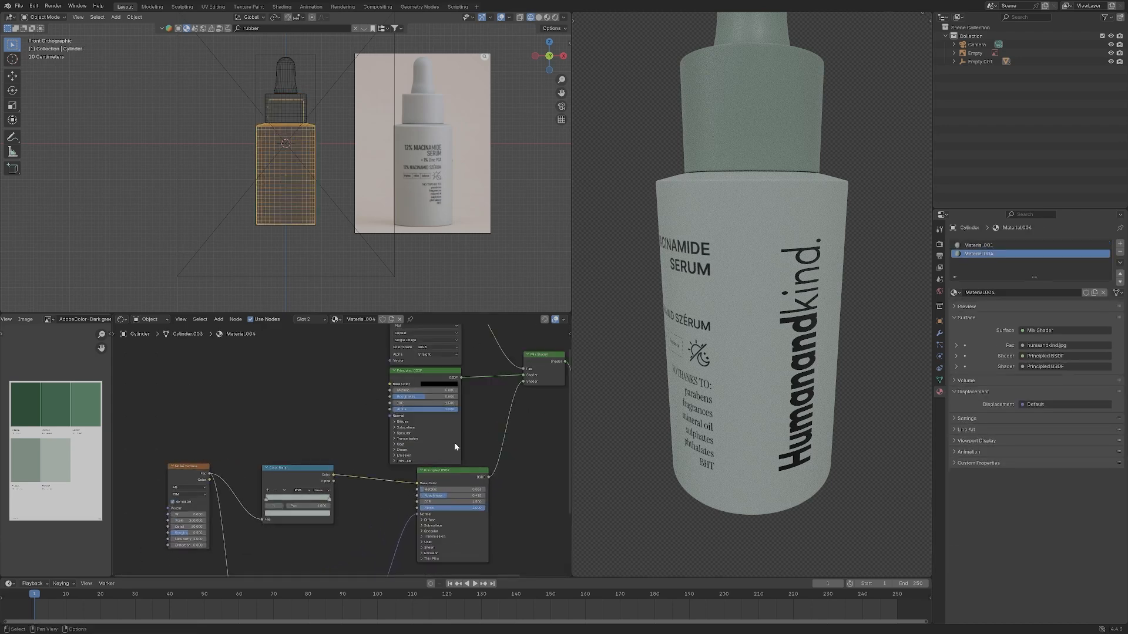
click(320, 474)
click(343, 370)
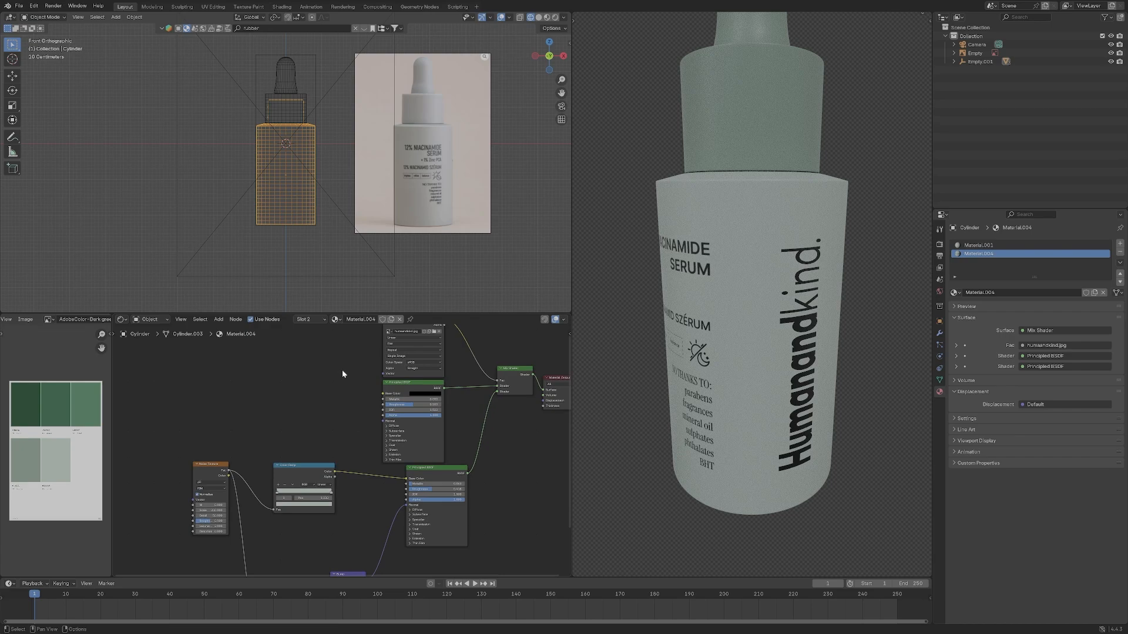
click(763, 129)
drag(279, 511, 406, 479)
drag(295, 483, 334, 449)
click(446, 395)
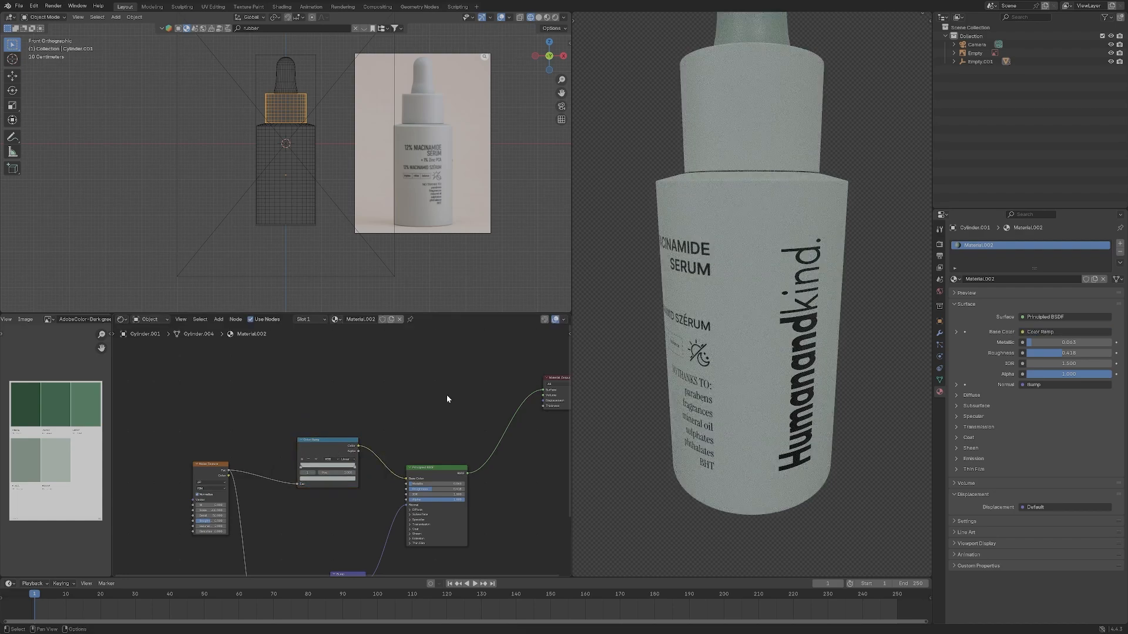
Connect the copied light Color Ramp to the Rubber group's Color input in the dropper bulb's Old rubber material.
scroll(730, 126, down, 2)
click(730, 126)
middle_drag(378, 431, 394, 398)
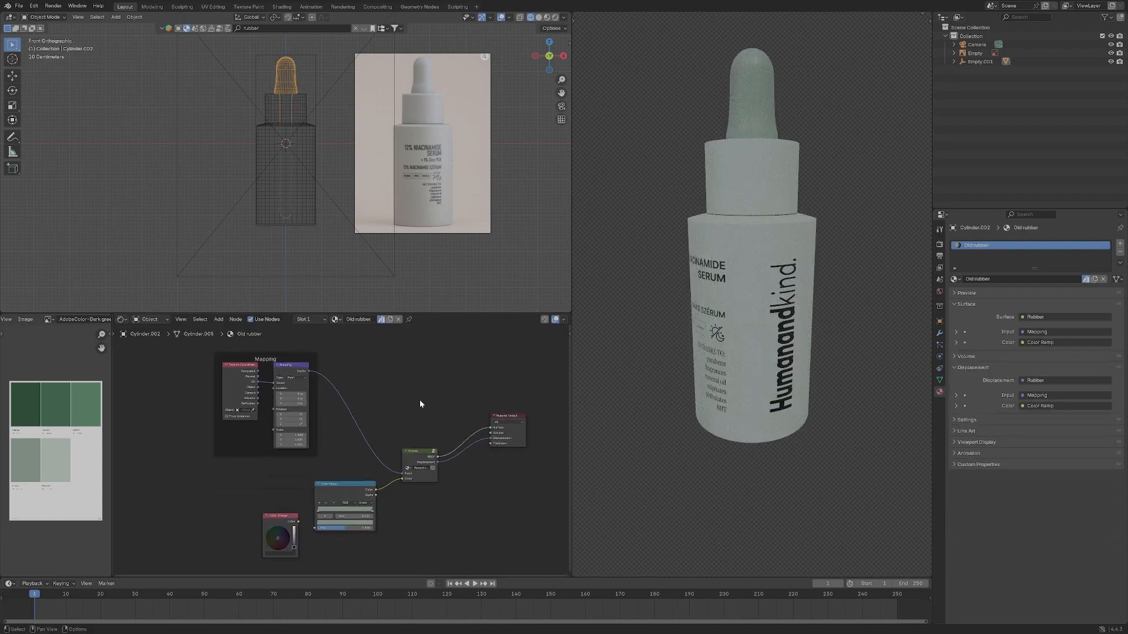
mouse_move(402, 480)
mouse_down()
mouse_move(344, 502)
mouse_move(402, 478)
mouse_up()
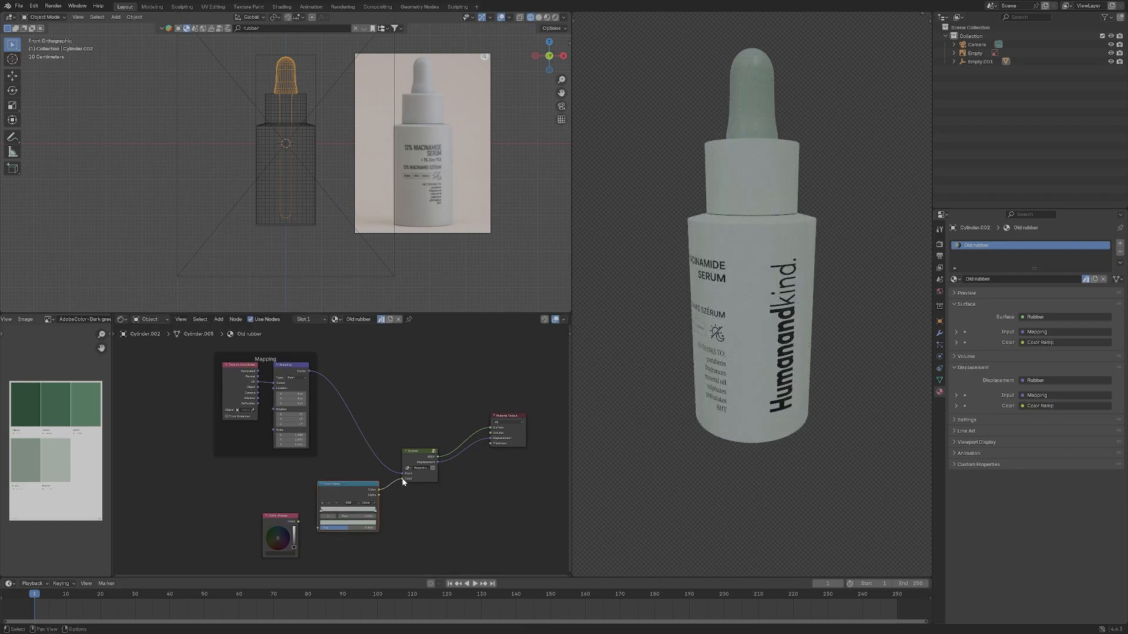
Inside the Rubber node group, replace the color ramp feeding the Principled BSDF's base color with the copied light one, and save the file.
click(432, 455)
click(434, 451)
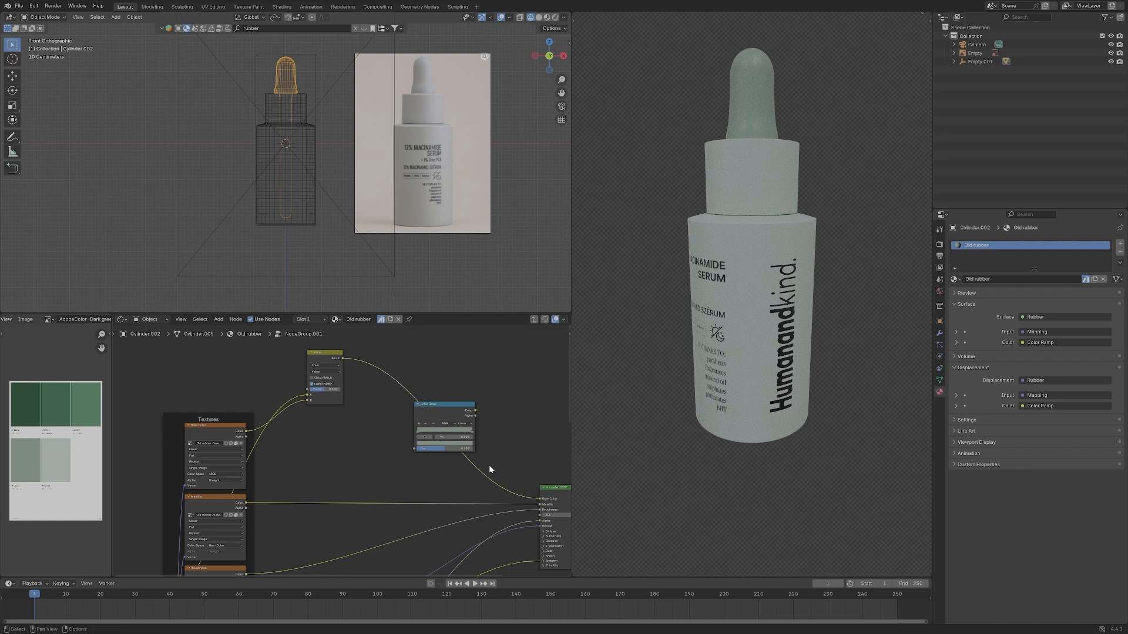
key(ctrl+x)
key(ctrl+v)
drag(499, 373, 451, 411)
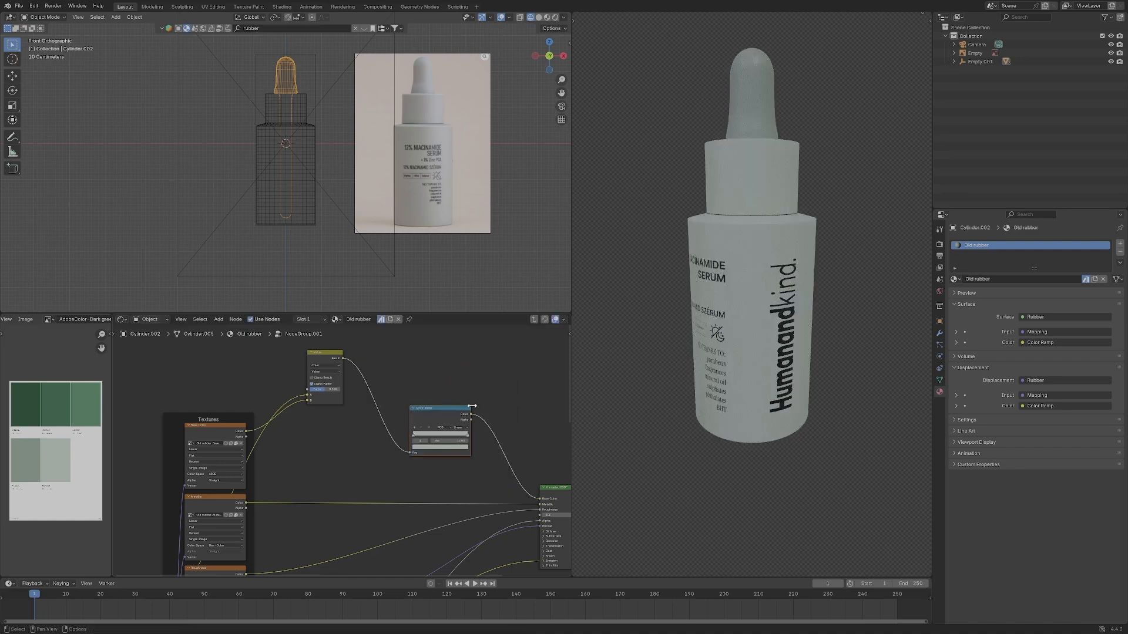
key(ctrl+s)
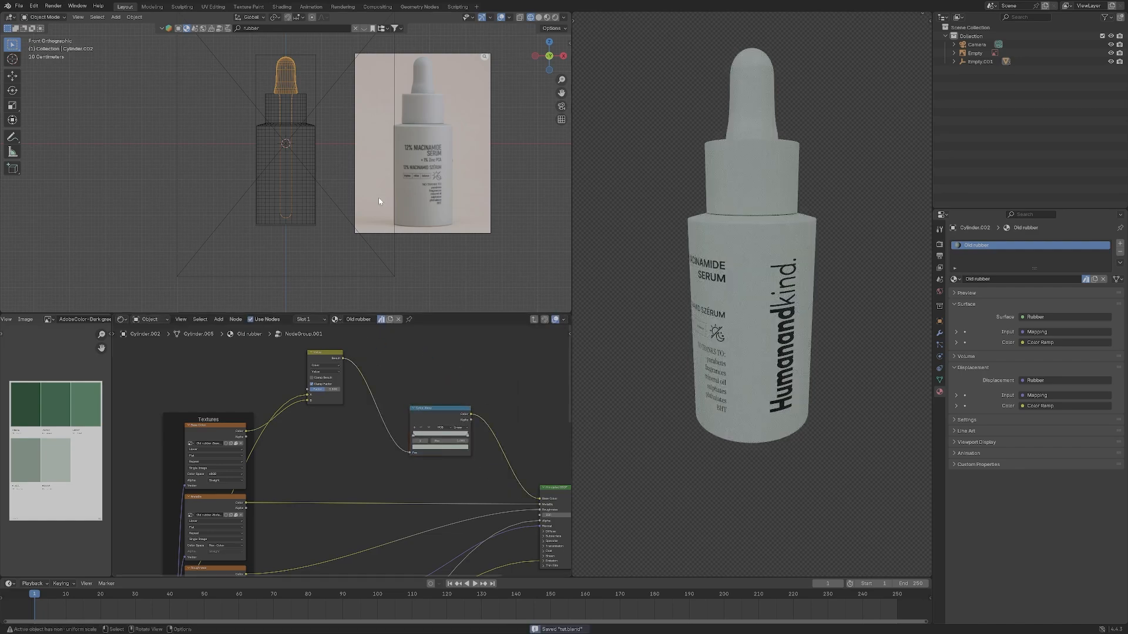
Inspect the recolored bottle and its label in the rendered front view, and save the file.
scroll(773, 237, down, 2)
middle_drag(773, 236, 821, 270)
scroll(815, 284, up, 4)
click(794, 247)
key(KP_1)
key(KP_Decimal)
scroll(842, 271, down, 5)
scroll(832, 288, down, 3)
click(767, 373)
middle_drag(768, 373, 740, 323)
key(grave)
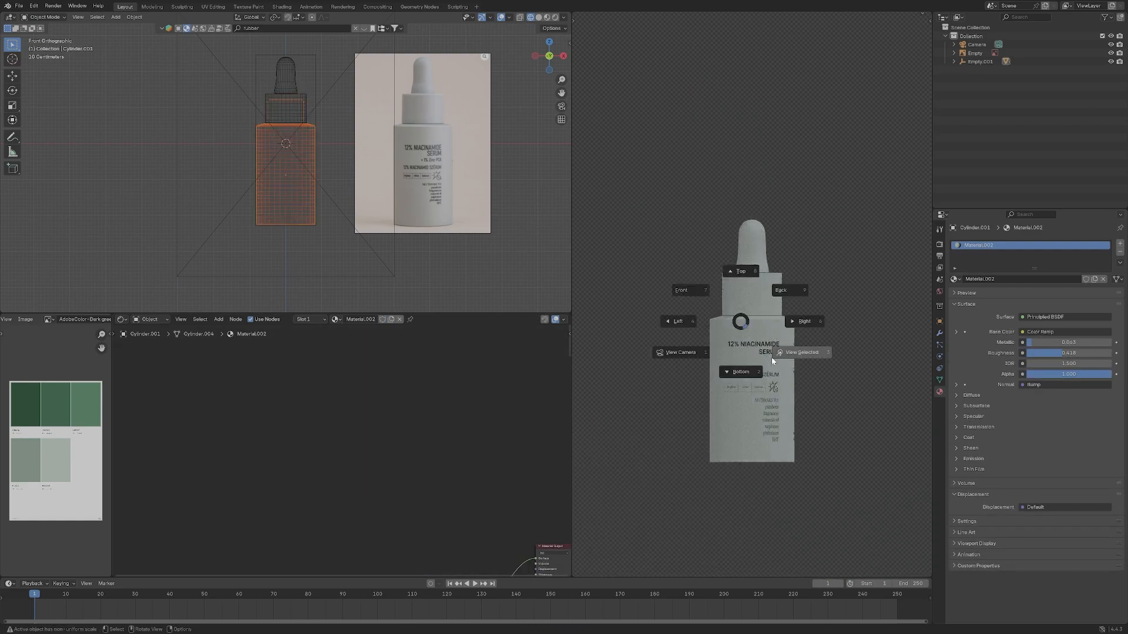
click(771, 356)
mouse_move(793, 353)
middle_down()
mouse_move(813, 369)
mouse_move(750, 350)
mouse_move(777, 297)
mouse_move(756, 292)
mouse_move(838, 347)
mouse_move(807, 323)
mouse_move(726, 304)
mouse_move(810, 332)
mouse_move(792, 348)
middle_up()
key(grave)
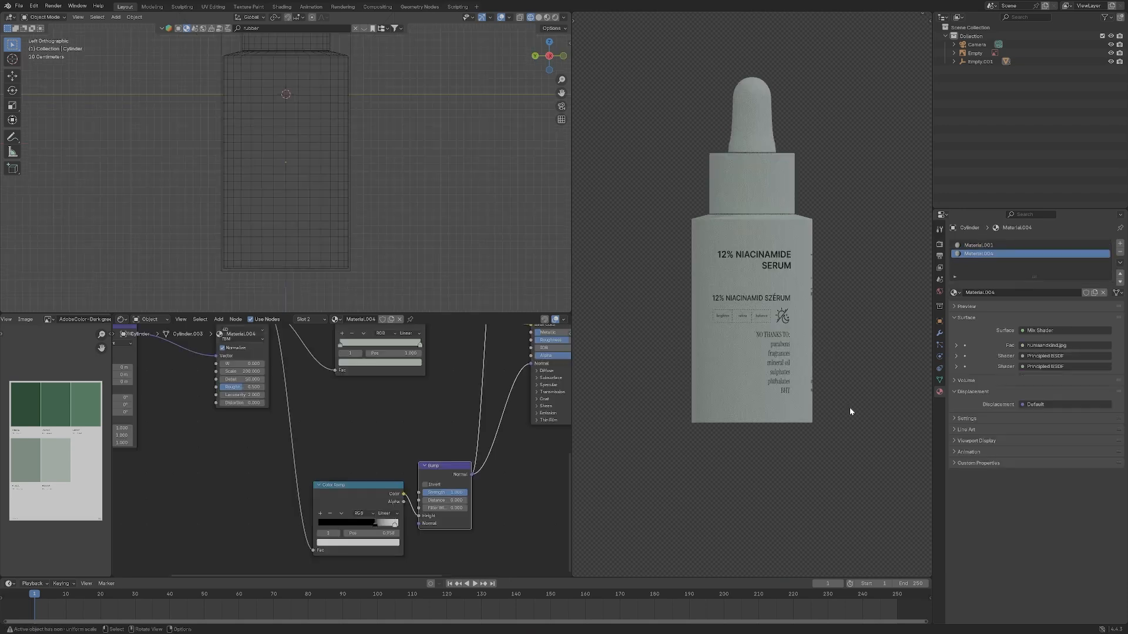
key(ctrl+s)
Delete the reference photo empty beside the bottle model.
scroll(442, 238, down, 3)
scroll(770, 237, down, 3)
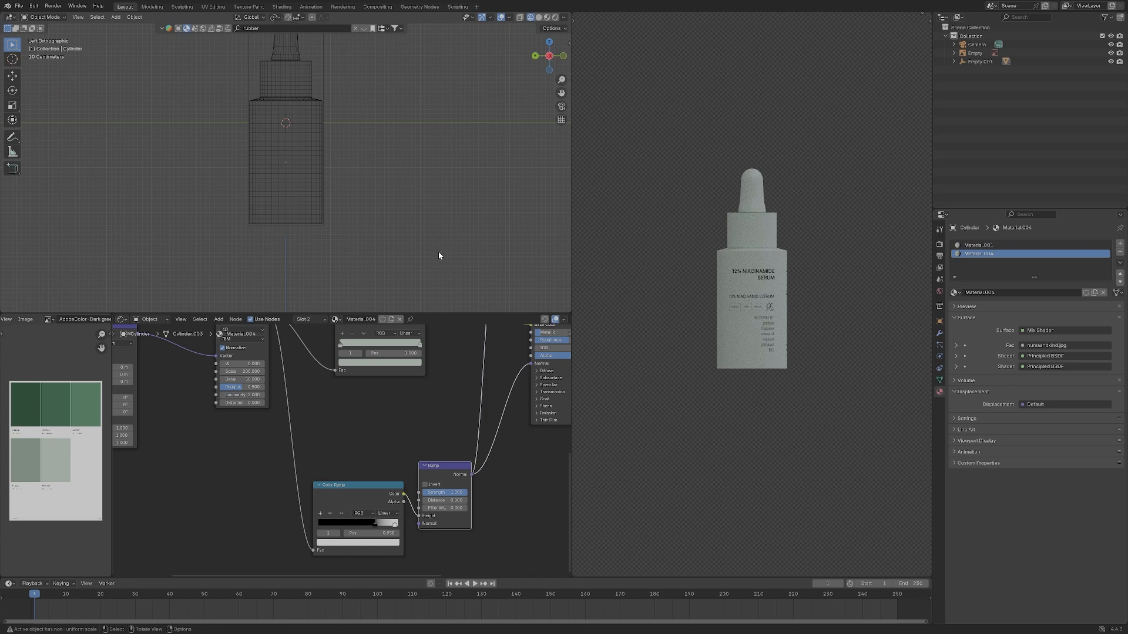
middle_drag(407, 221, 277, 169)
click(276, 168)
key(KP_3)
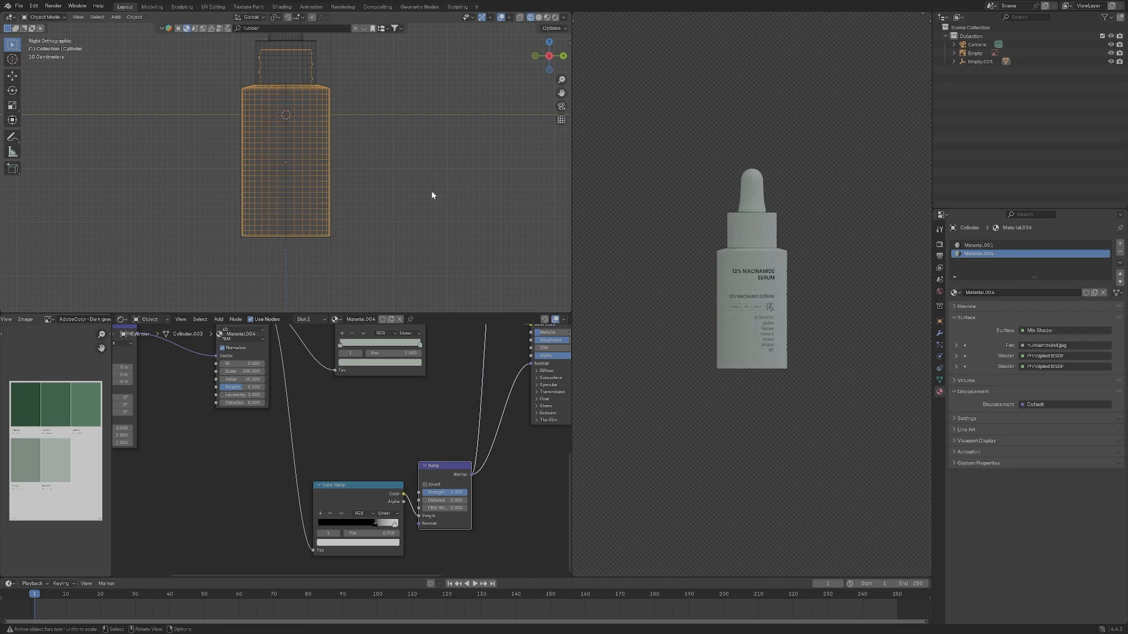
scroll(491, 191, up, 1)
scroll(425, 154, down, 2)
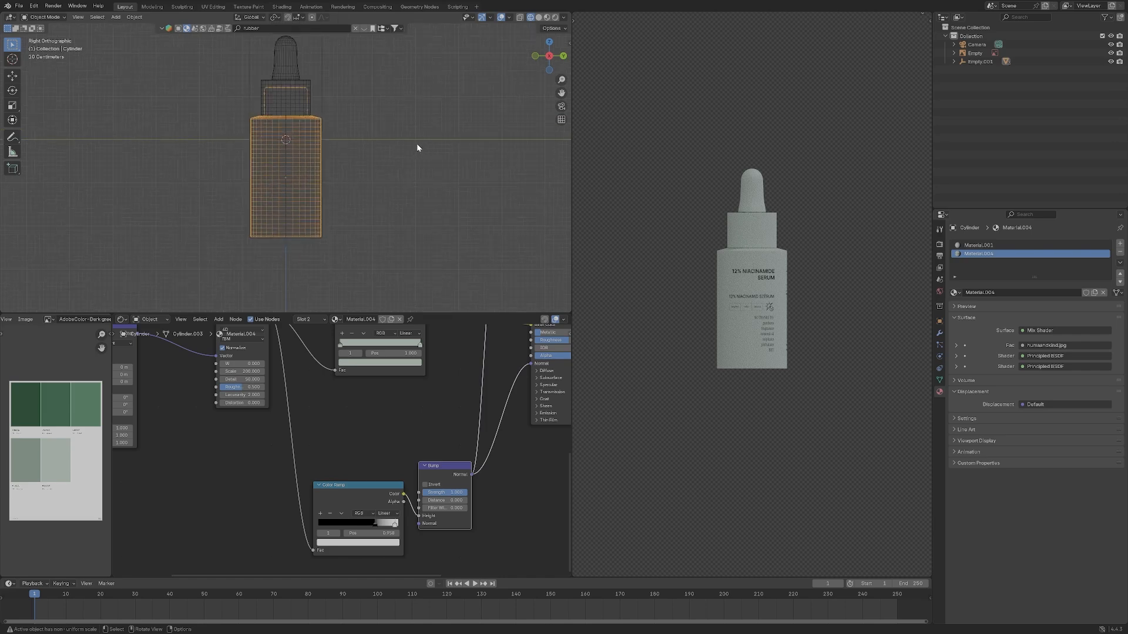
click(299, 102)
scroll(377, 179, down, 7)
mouse_move(377, 181)
middle_down()
mouse_move(361, 186)
mouse_move(370, 204)
mouse_move(325, 192)
mouse_move(373, 166)
middle_up()
scroll(382, 174, up, 3)
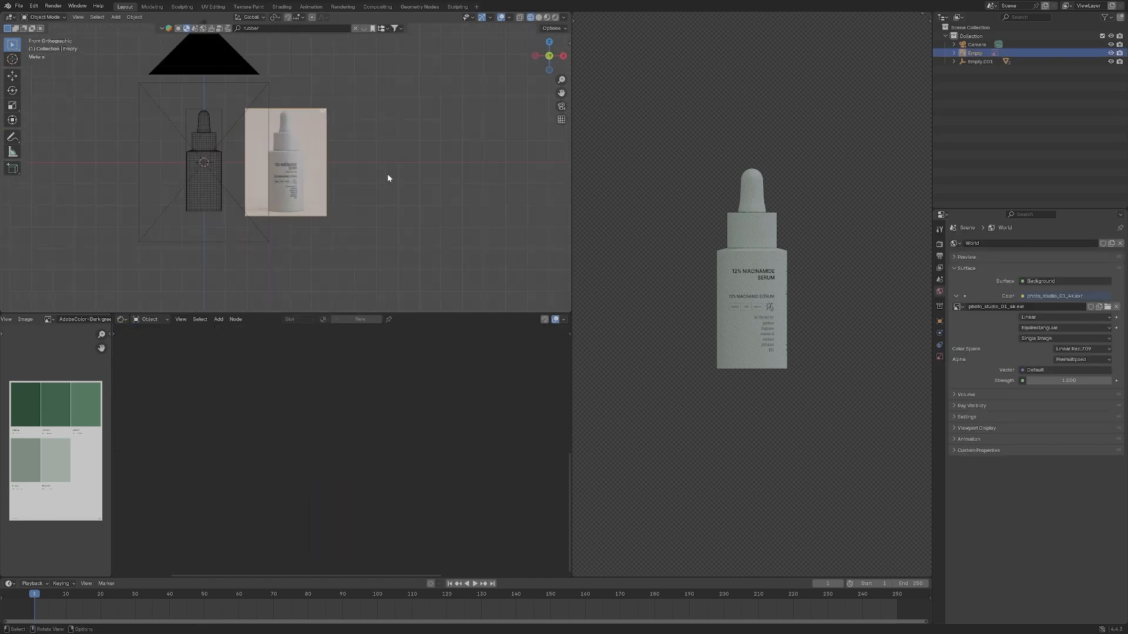
key(x)
click(443, 187)
Examine the bottle body, cap and dropper wireframes one by one from the front, right and perspective views.
click(219, 194)
key(KP_Decimal)
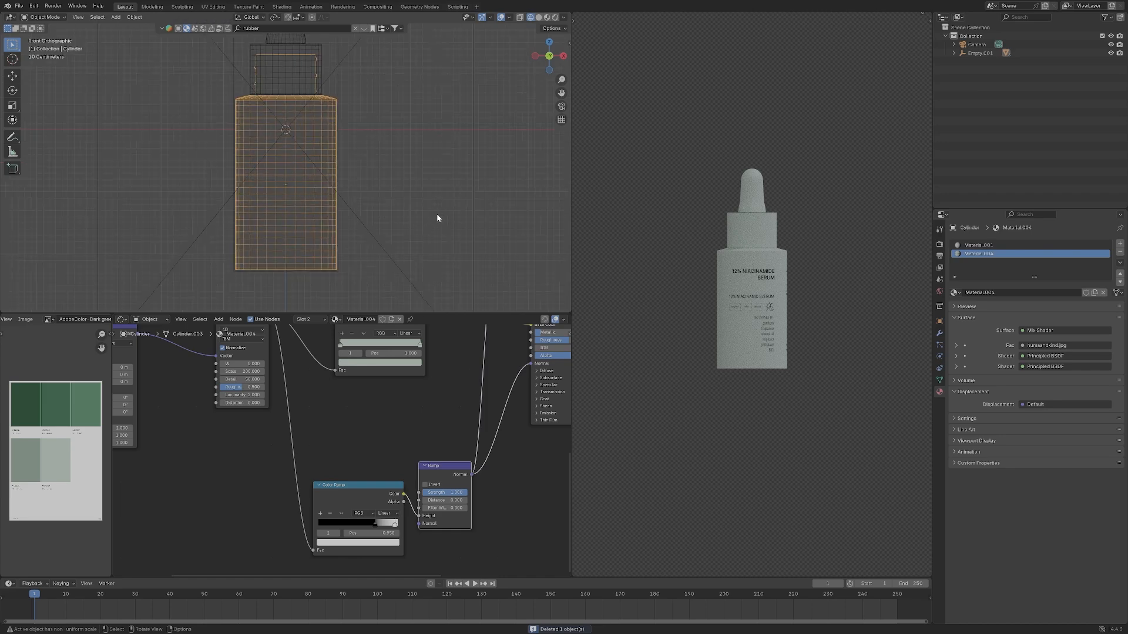
middle_drag(437, 218, 371, 209)
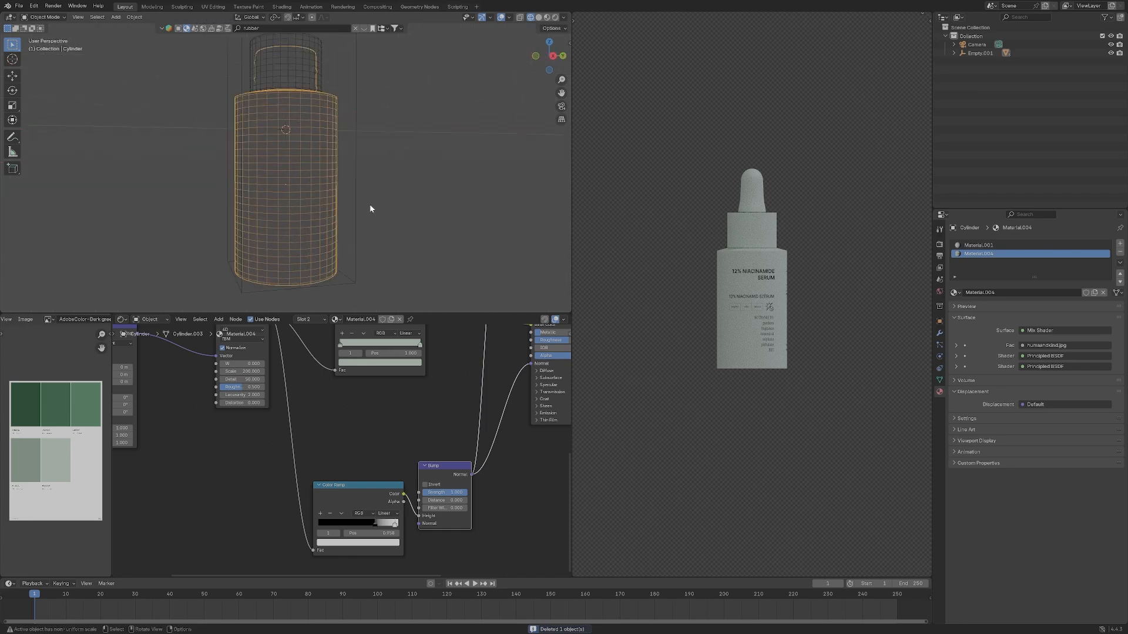
click(422, 193)
click(314, 154)
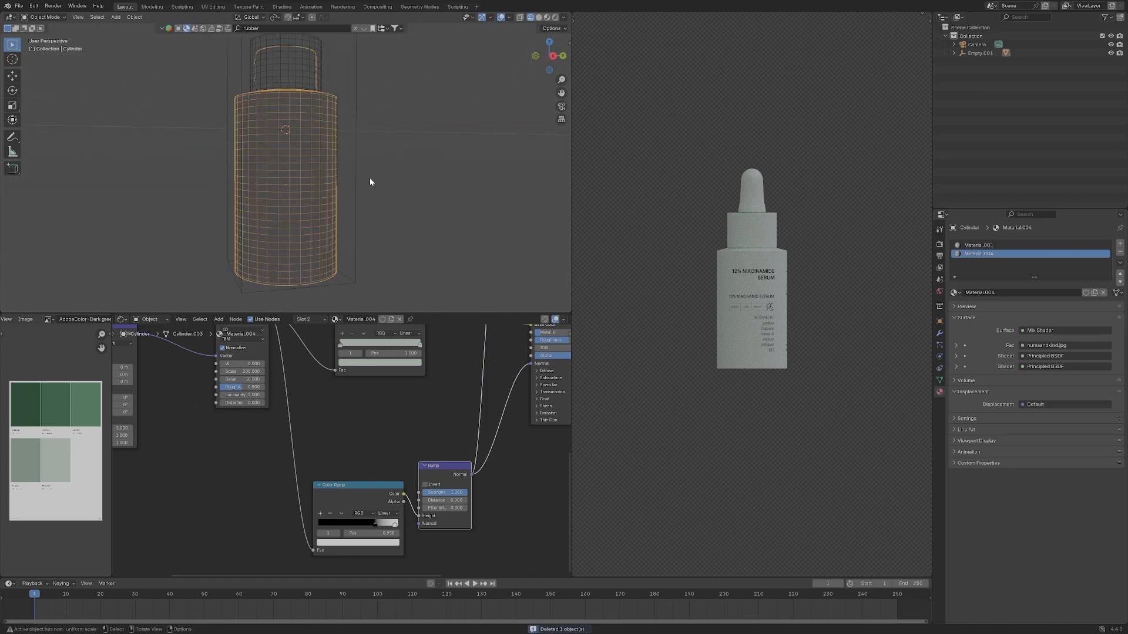
click(305, 78)
key(KP_Decimal)
key(KP_3)
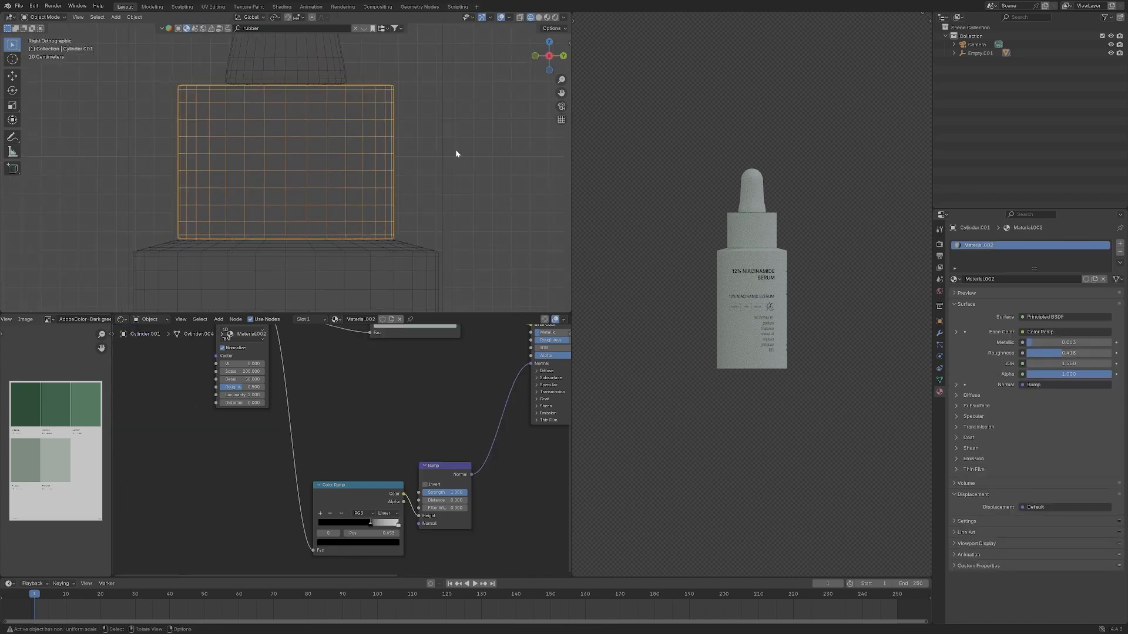
click(300, 79)
key(KP_Decimal)
middle_drag(396, 157, 431, 168)
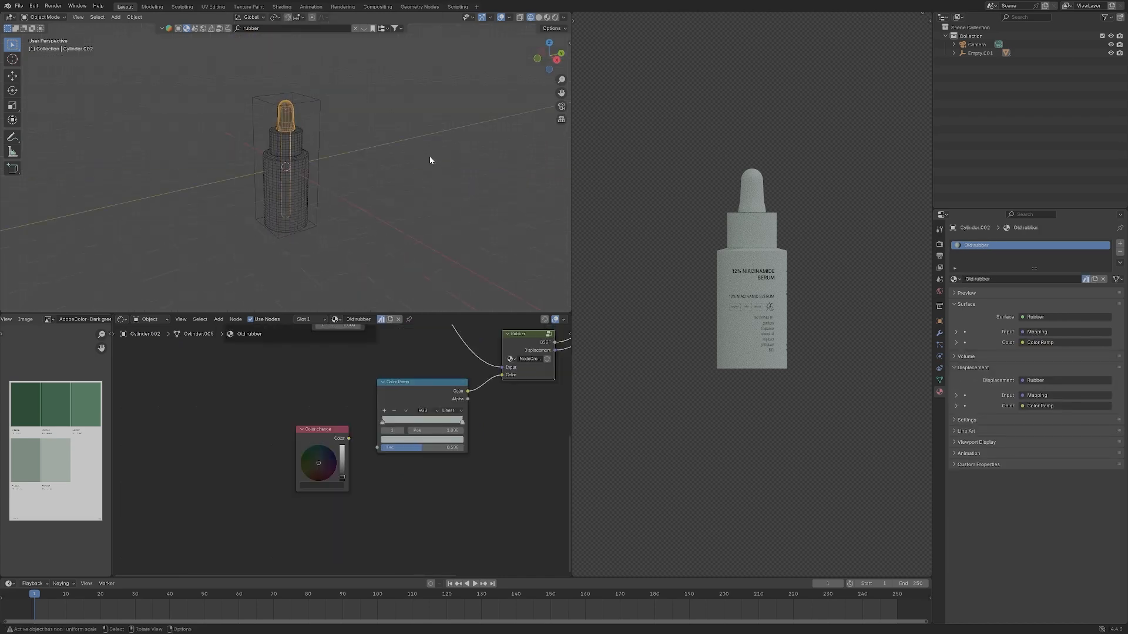
key(grave)
click(415, 144)
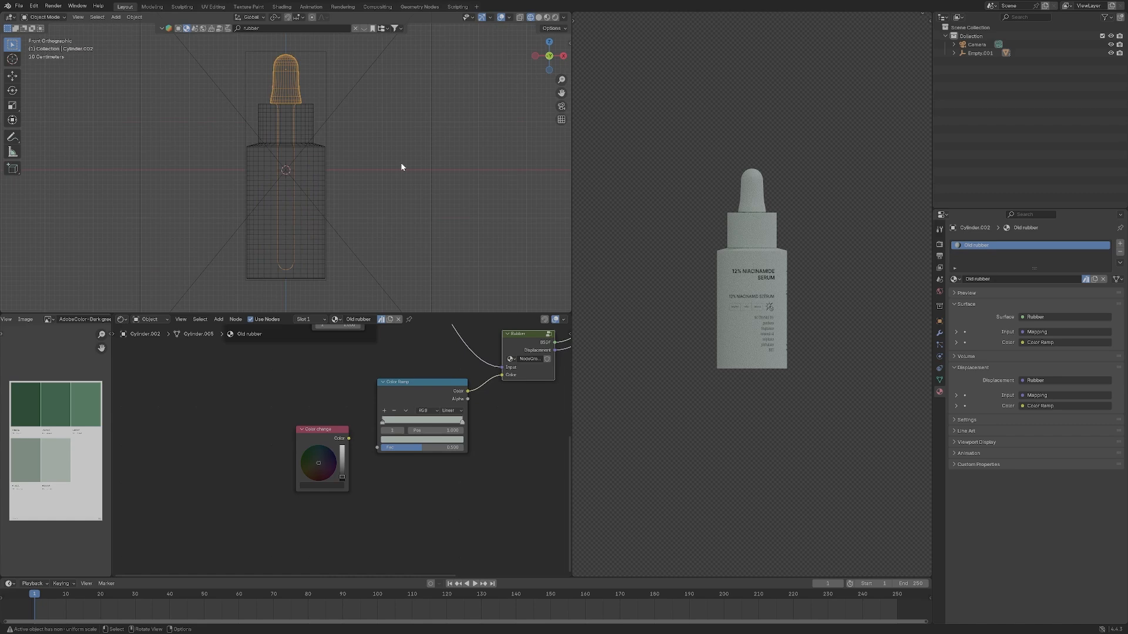
scroll(384, 167, down, 1)
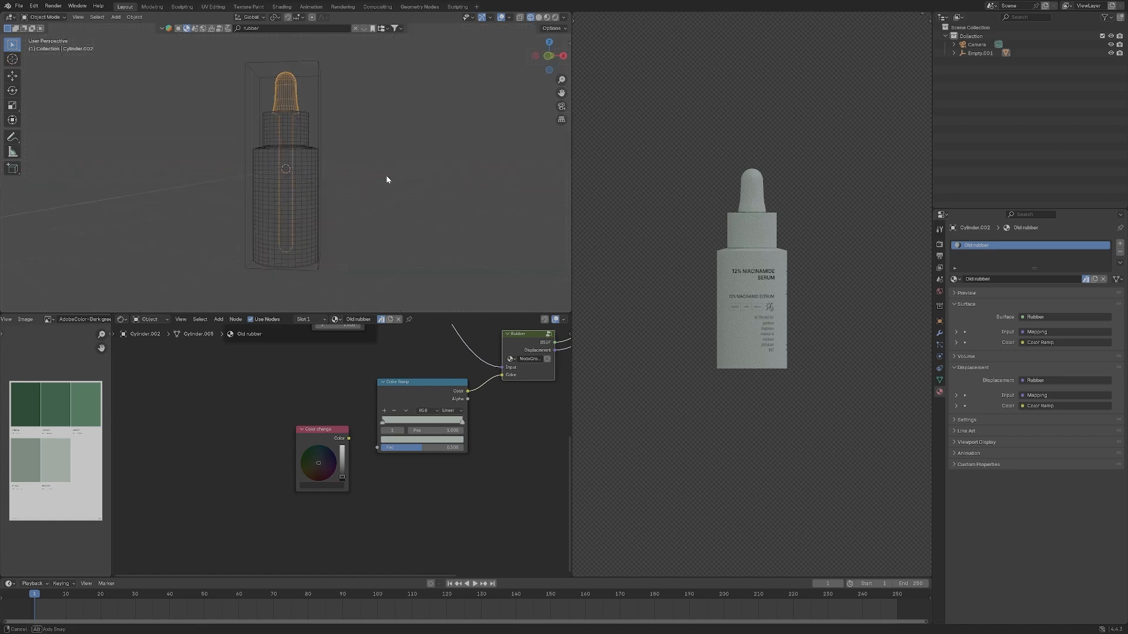
middle_drag(386, 176, 347, 176)
click(310, 177)
key(KP_3)
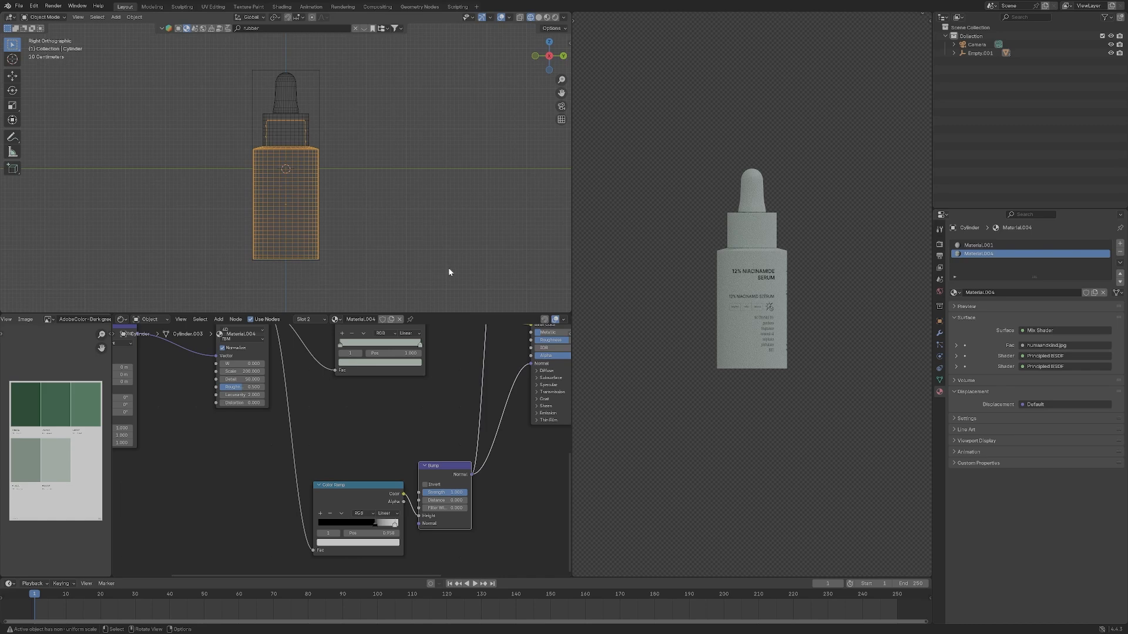
Examine the rendered "Humanandkind." logo from the right side, and the cap and dropper wireframes up close.
key(grave)
click(857, 314)
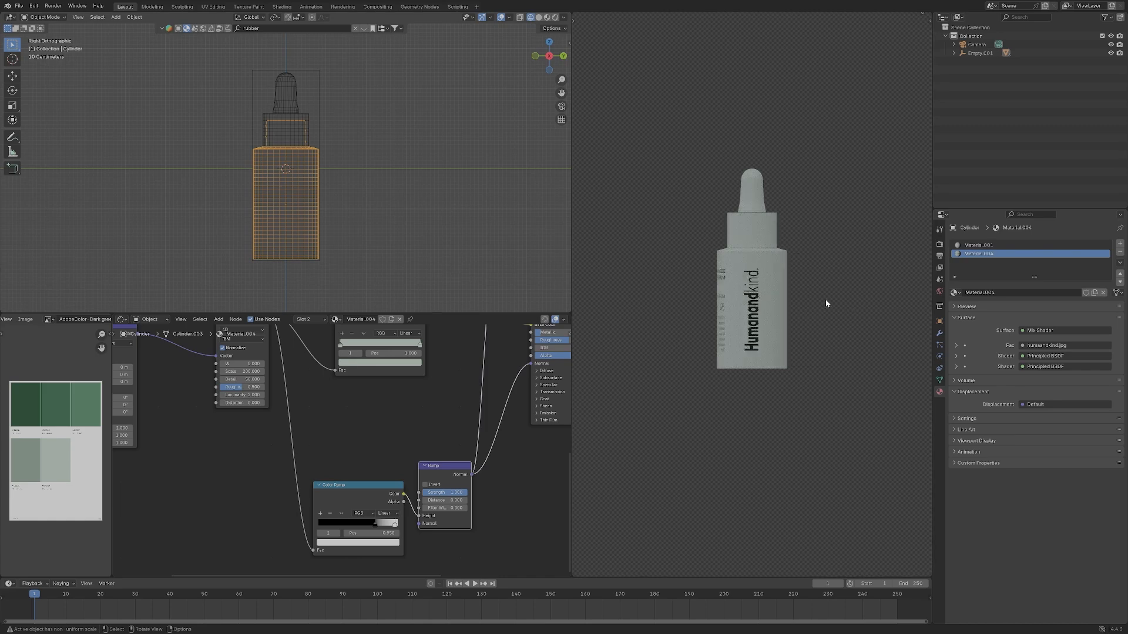
scroll(770, 293, up, 4)
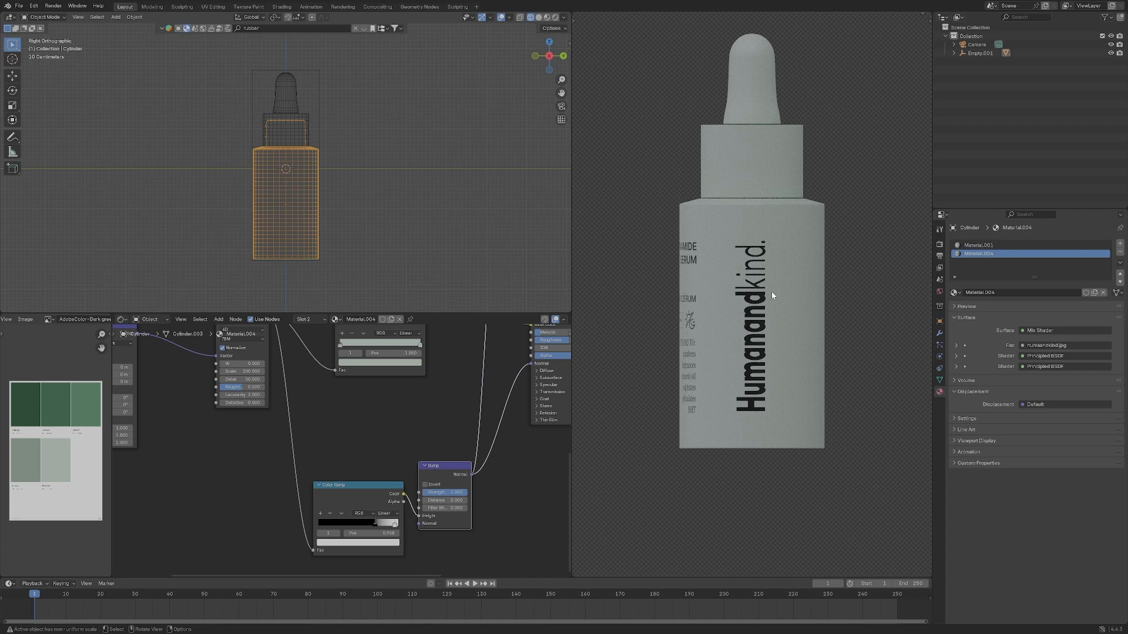
scroll(449, 187, up, 3)
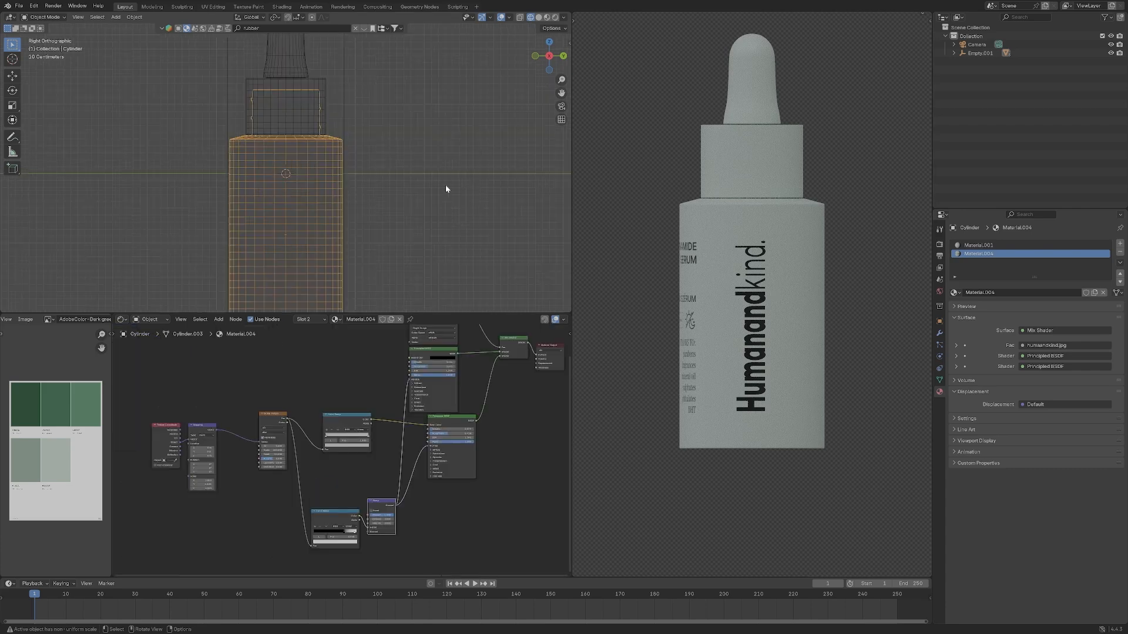
click(287, 109)
key(KP_Decimal)
middle_drag(422, 164, 424, 207)
click(390, 171)
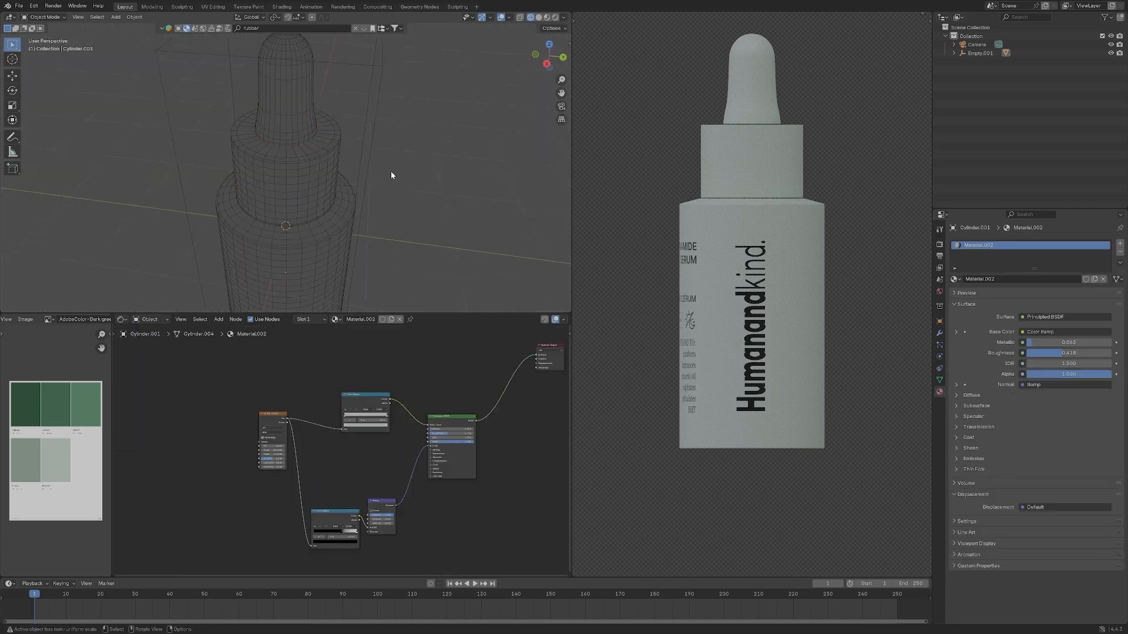
click(307, 94)
key(KP_3)
key(KP_Decimal)
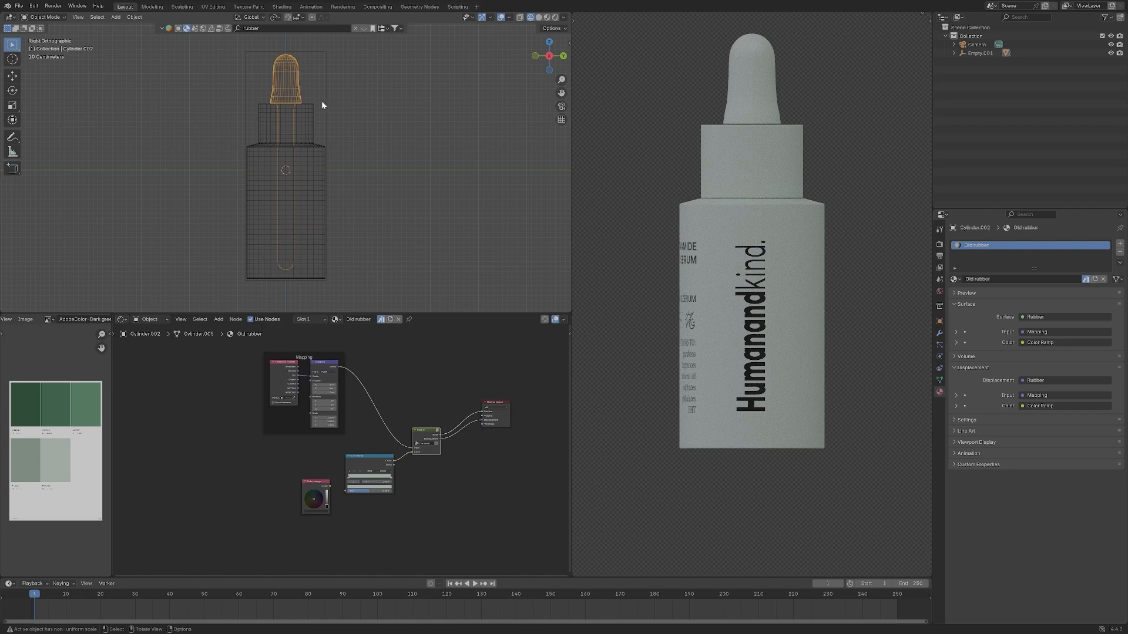